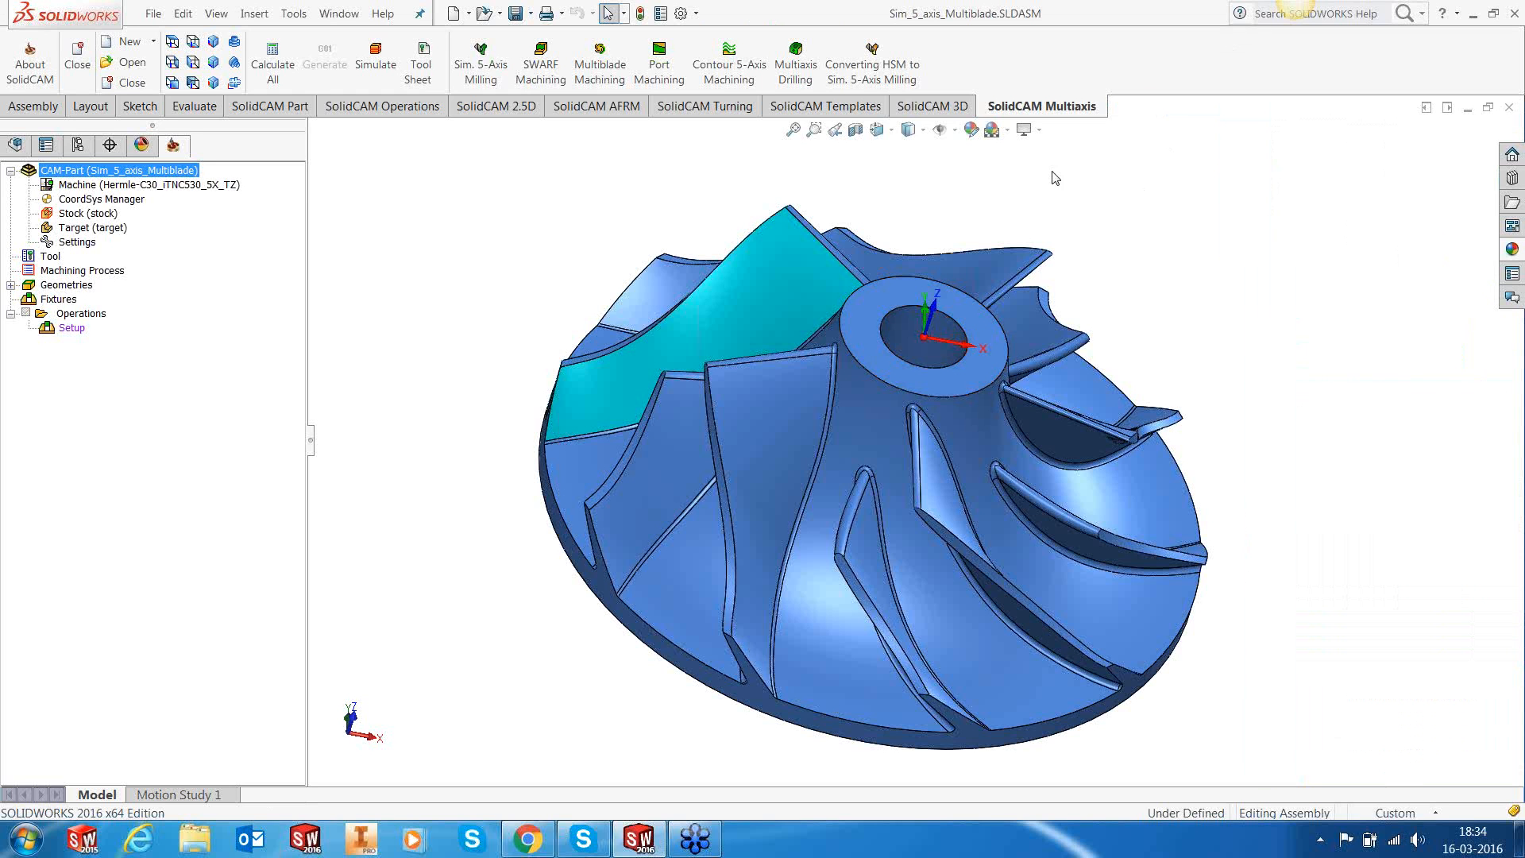
Step: Start a new Multiblade milling operation and examine its available machining technologies
right_click(99, 316)
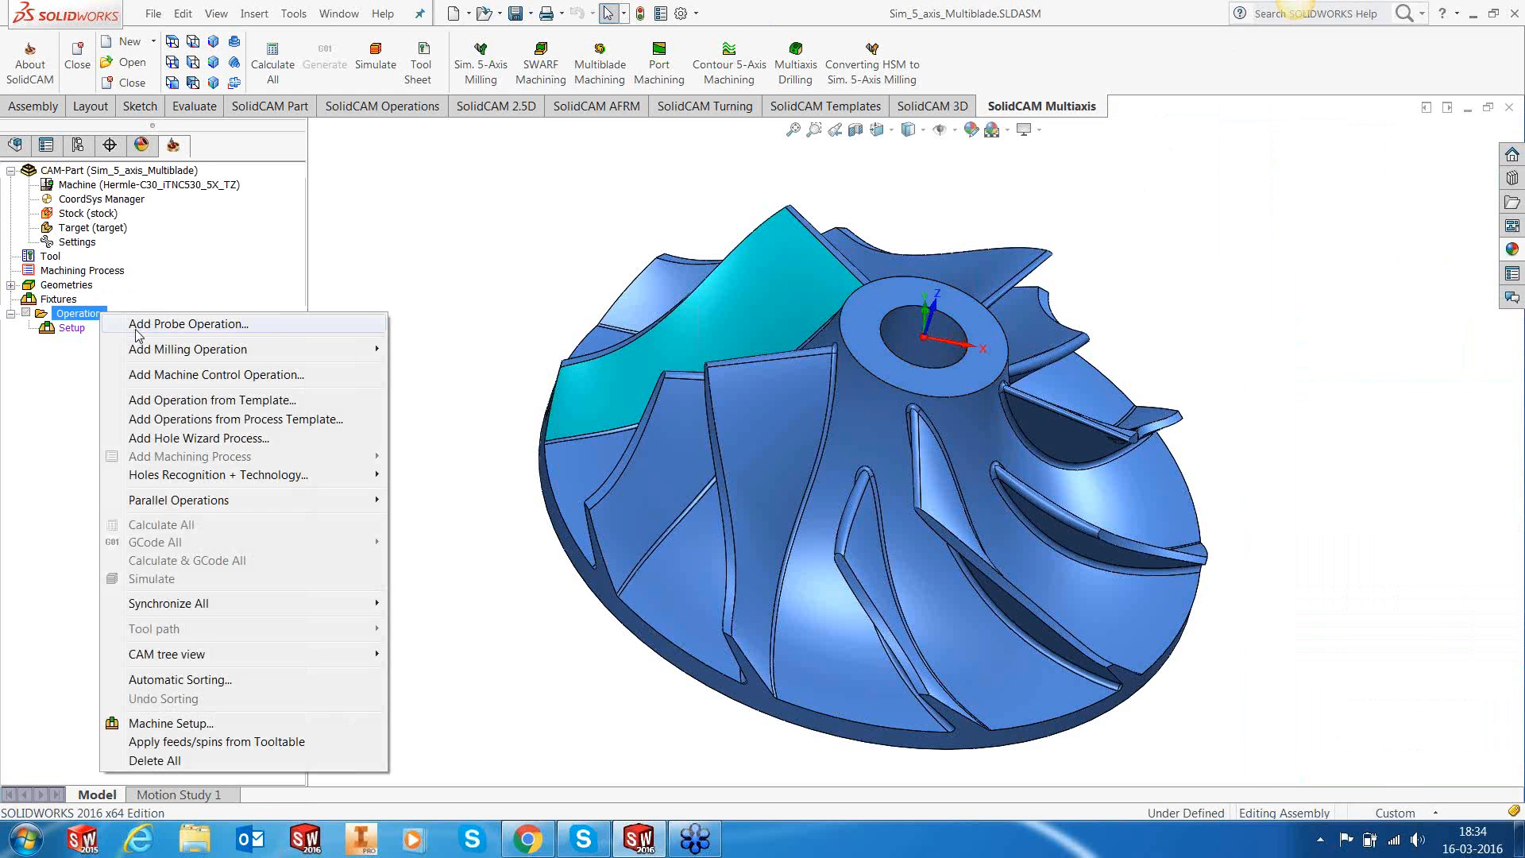
mouse_move(208, 349)
click(474, 840)
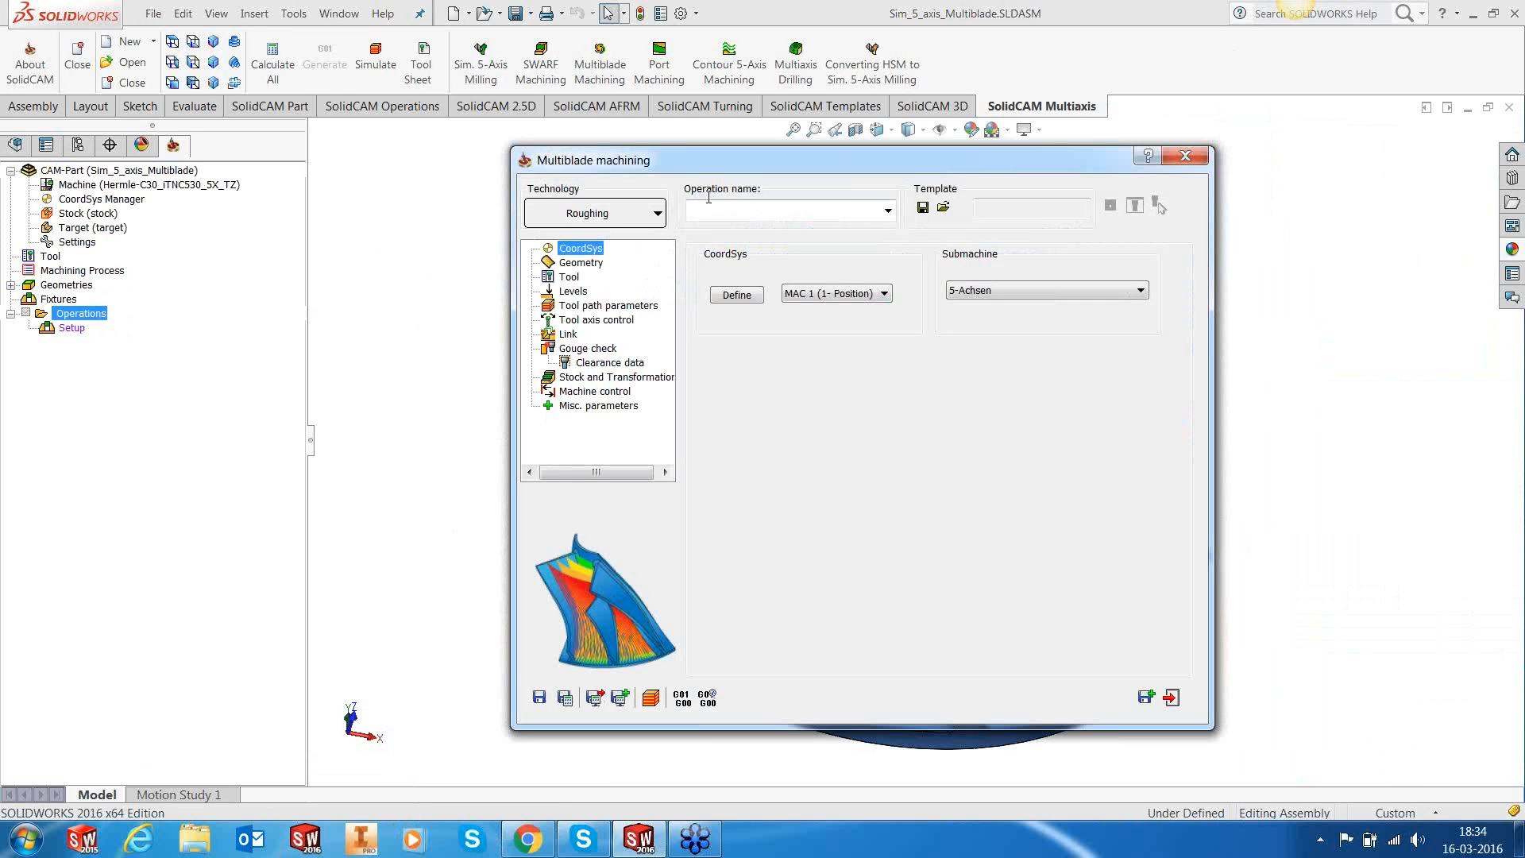
click(659, 214)
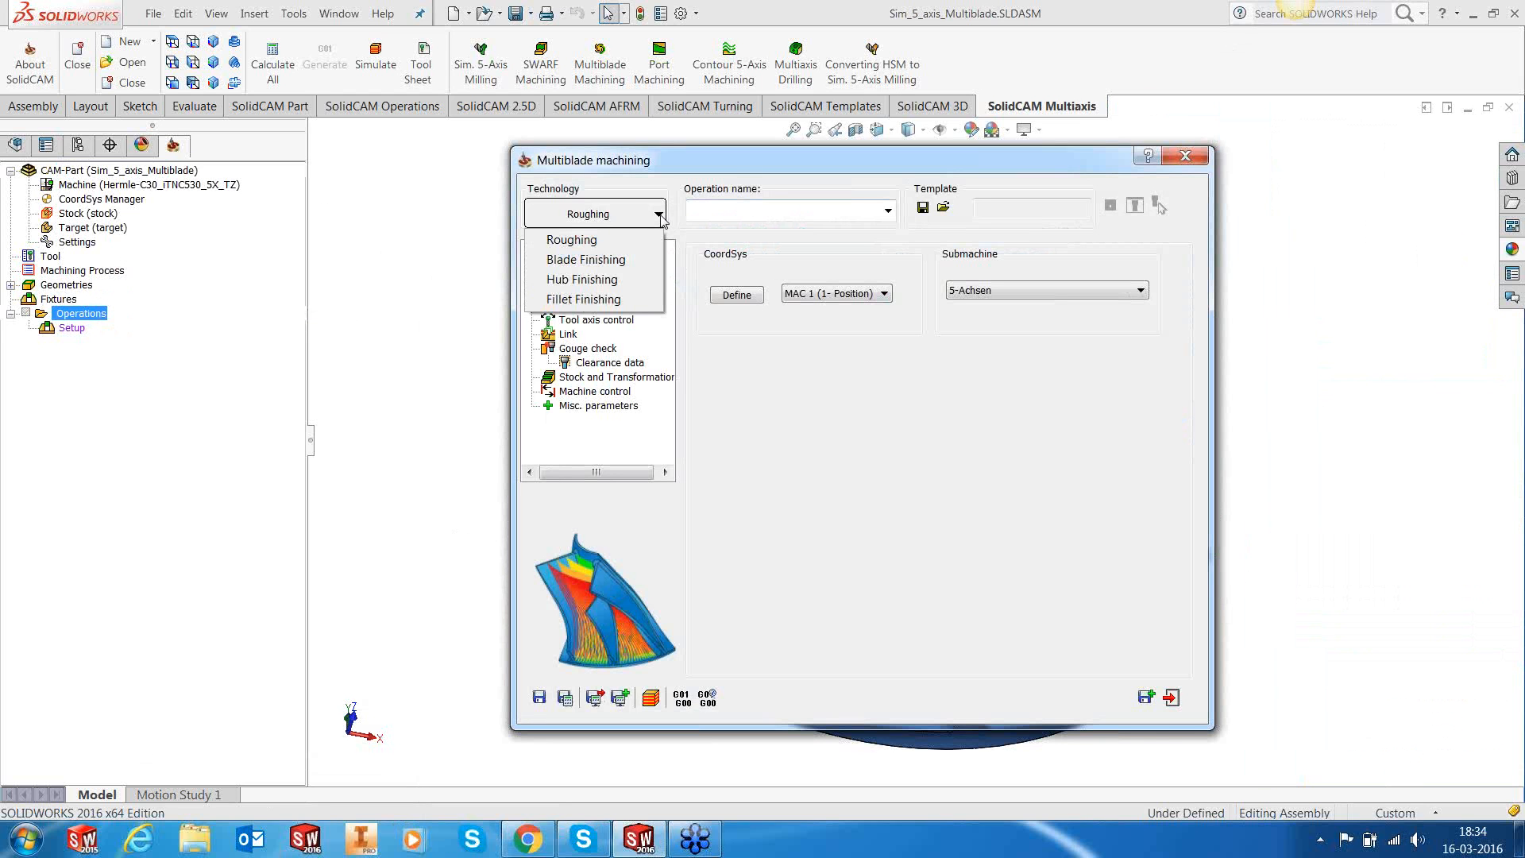
click(735, 160)
Step: Inspect the impeller's surfaces close up in the Curvature display, with the operation dialog collapsed, and turn the curvature colouring off
double_click(735, 160)
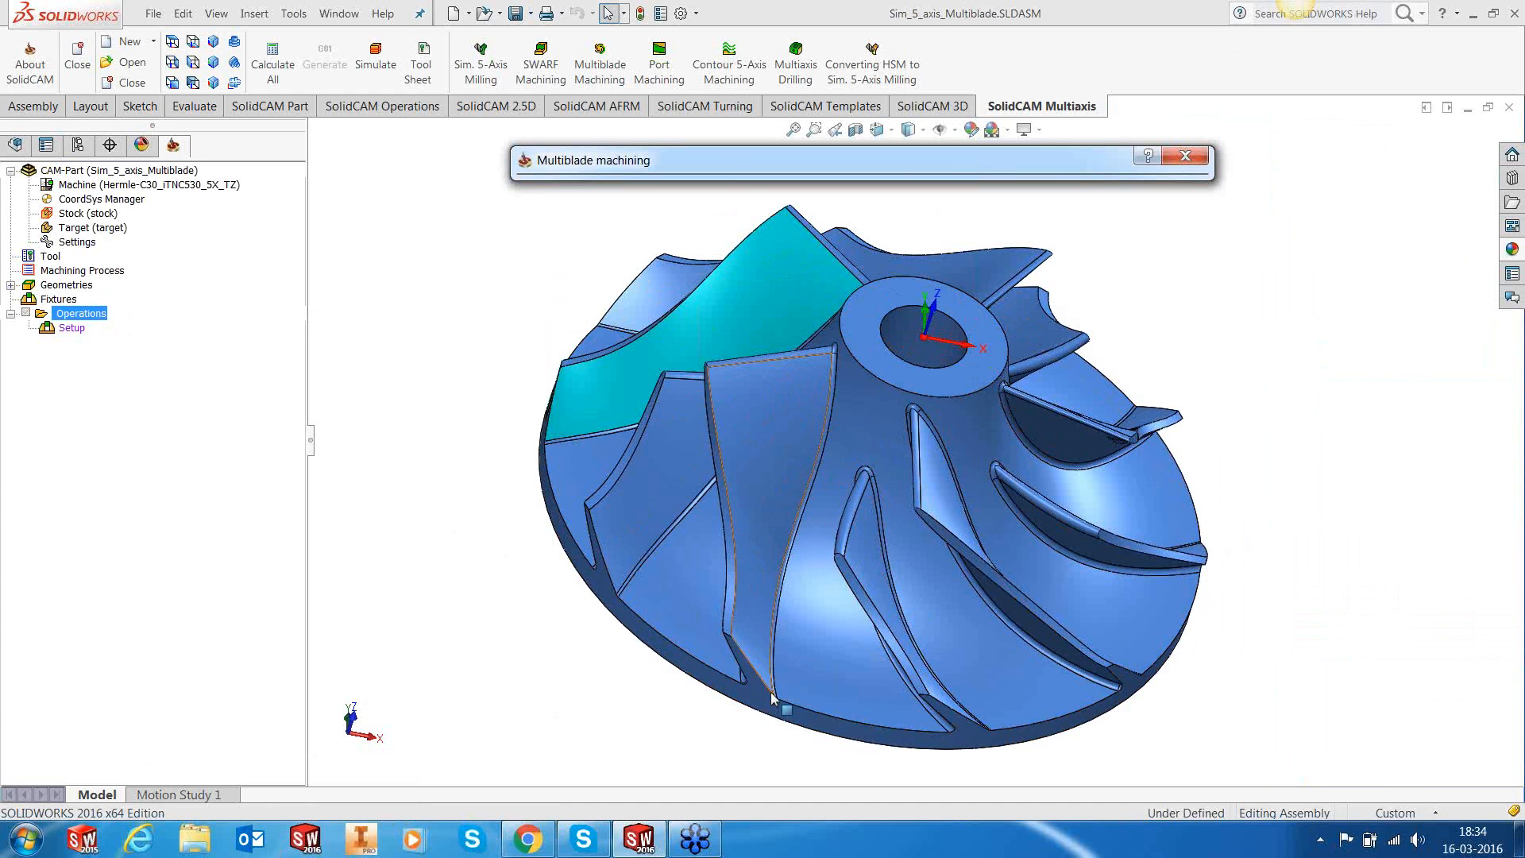
click(193, 106)
click(635, 59)
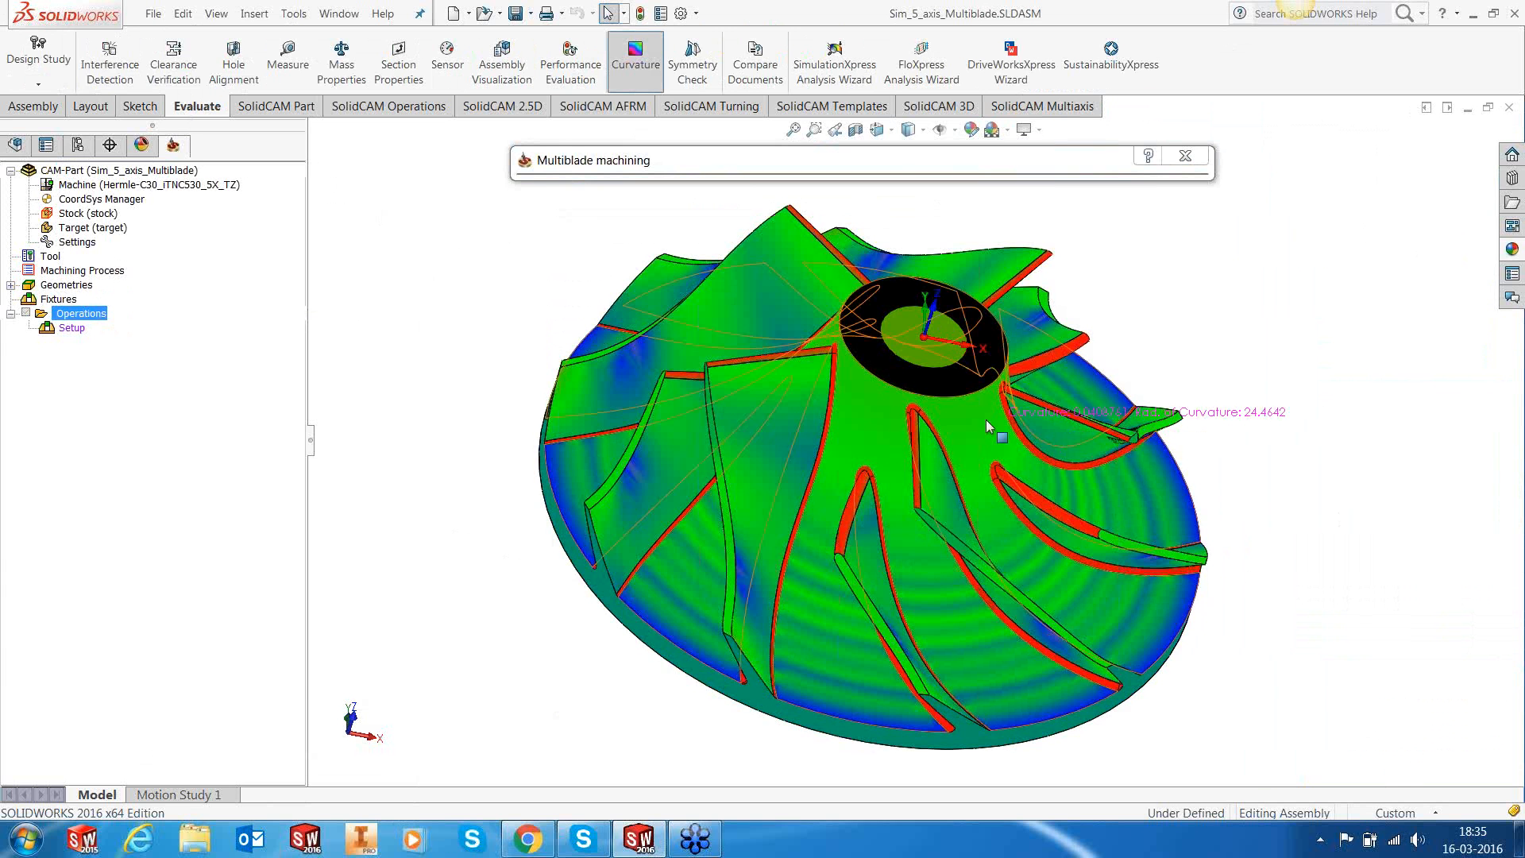
scroll(984, 419, down, 3)
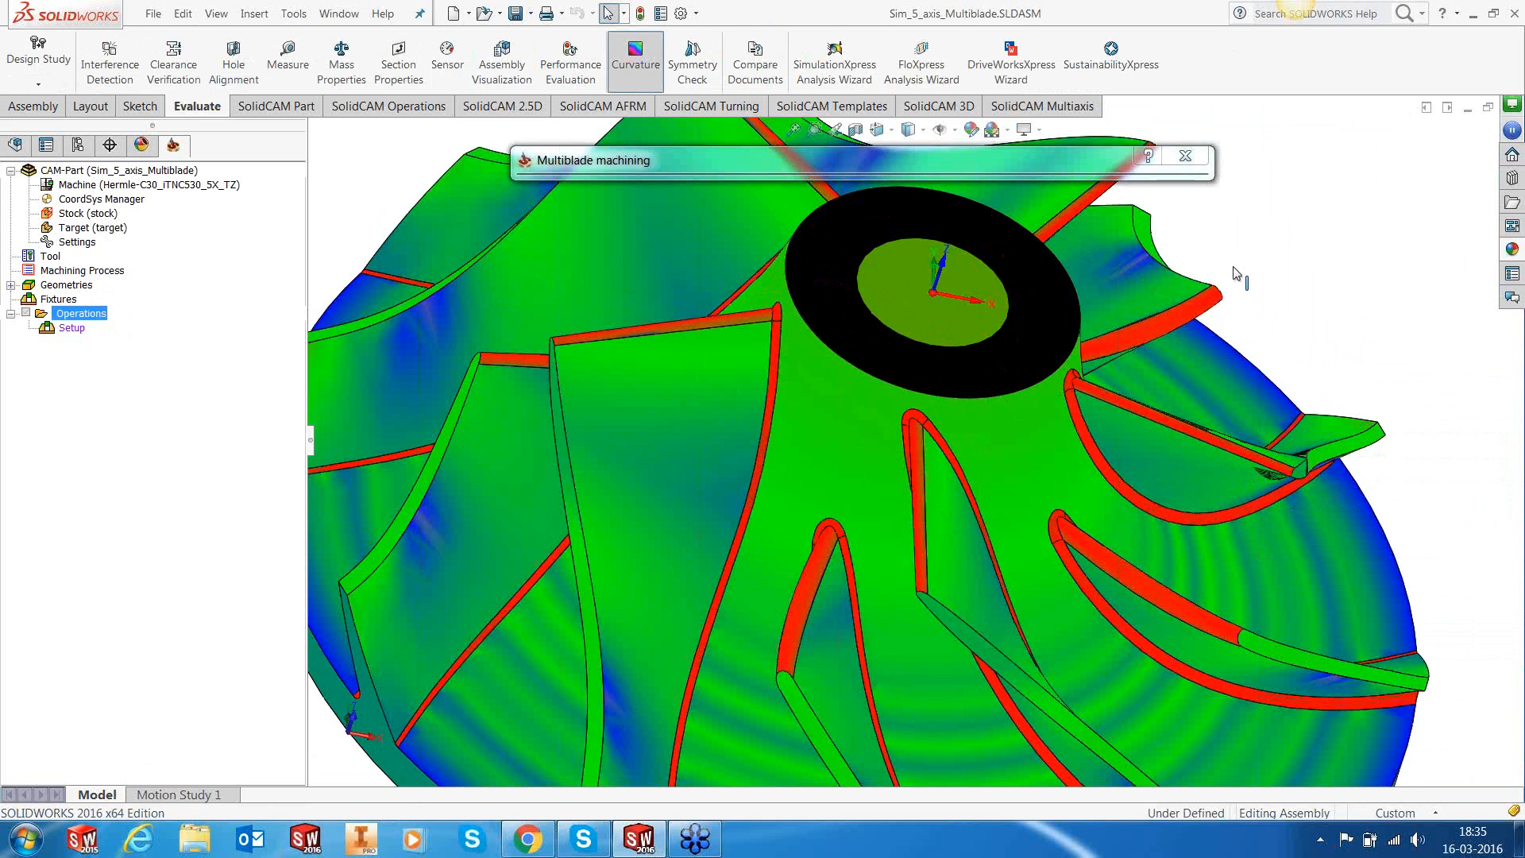
click(645, 76)
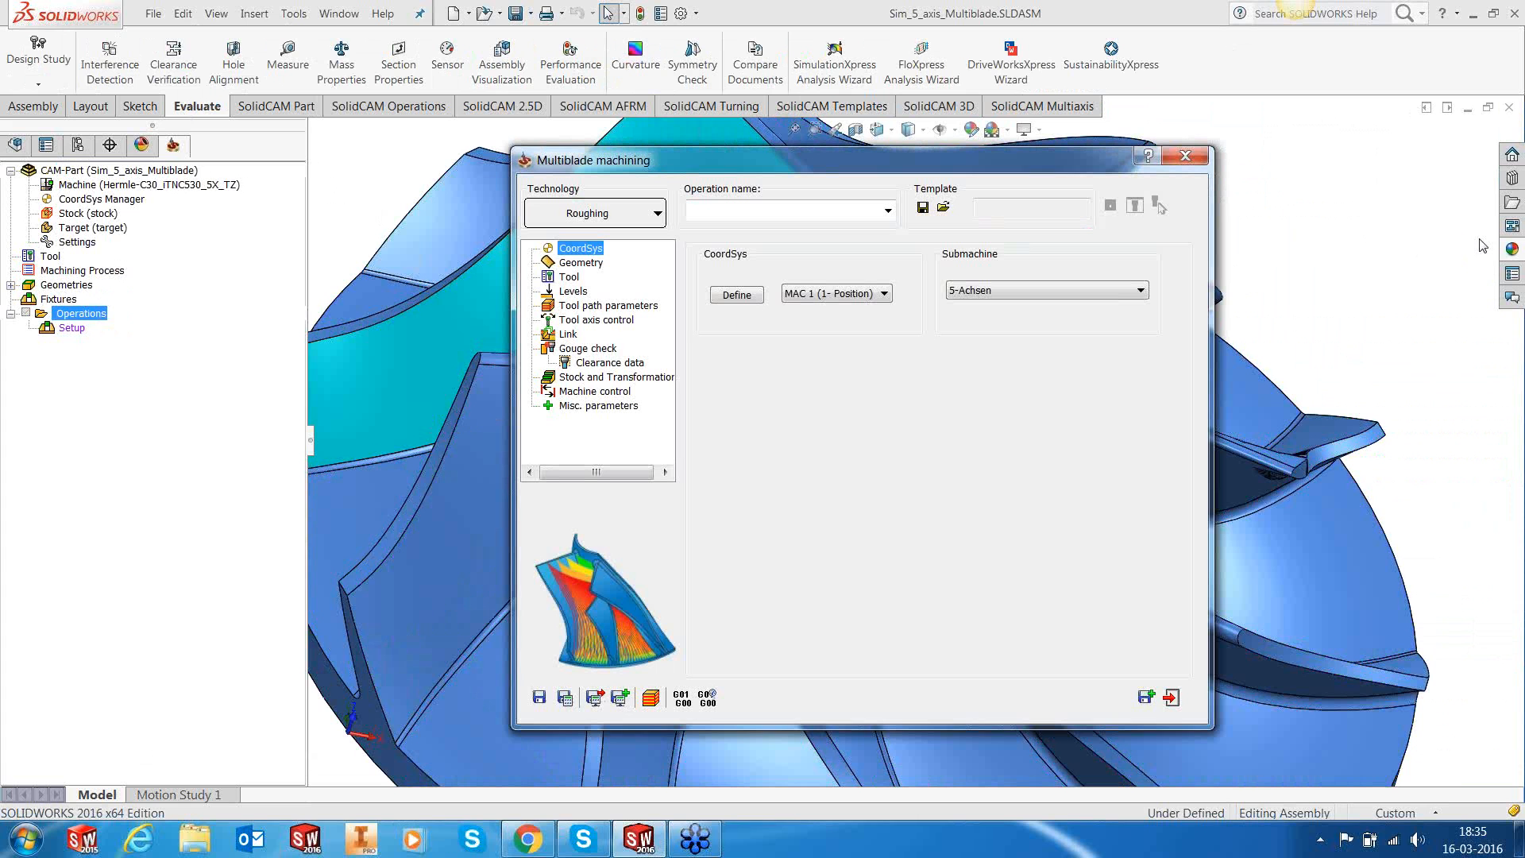
Step: Recheck the technology choices of the Multiblade operation and close it without saving
click(653, 214)
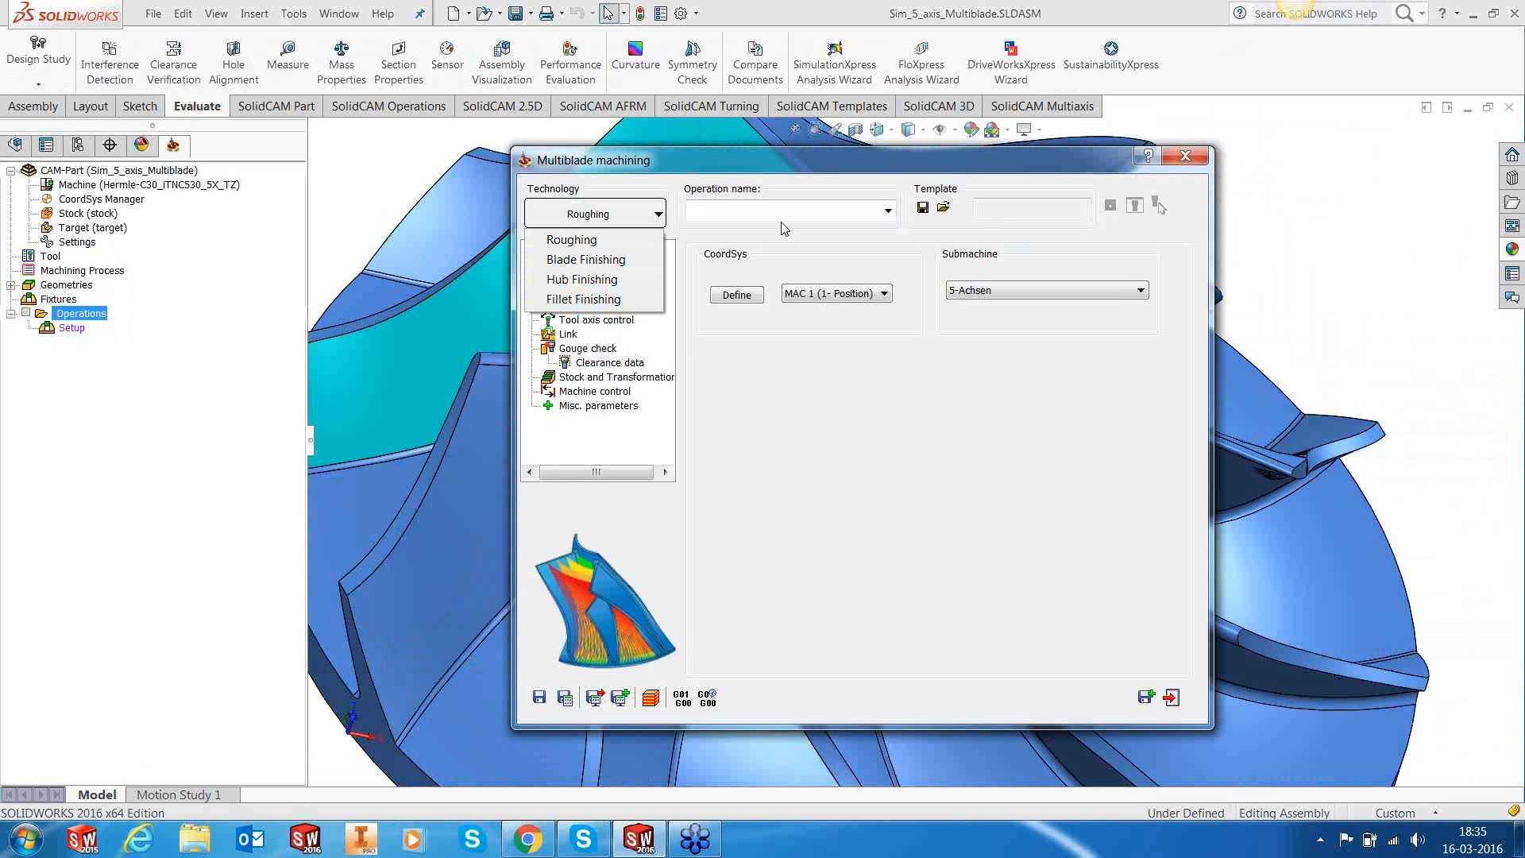
click(823, 178)
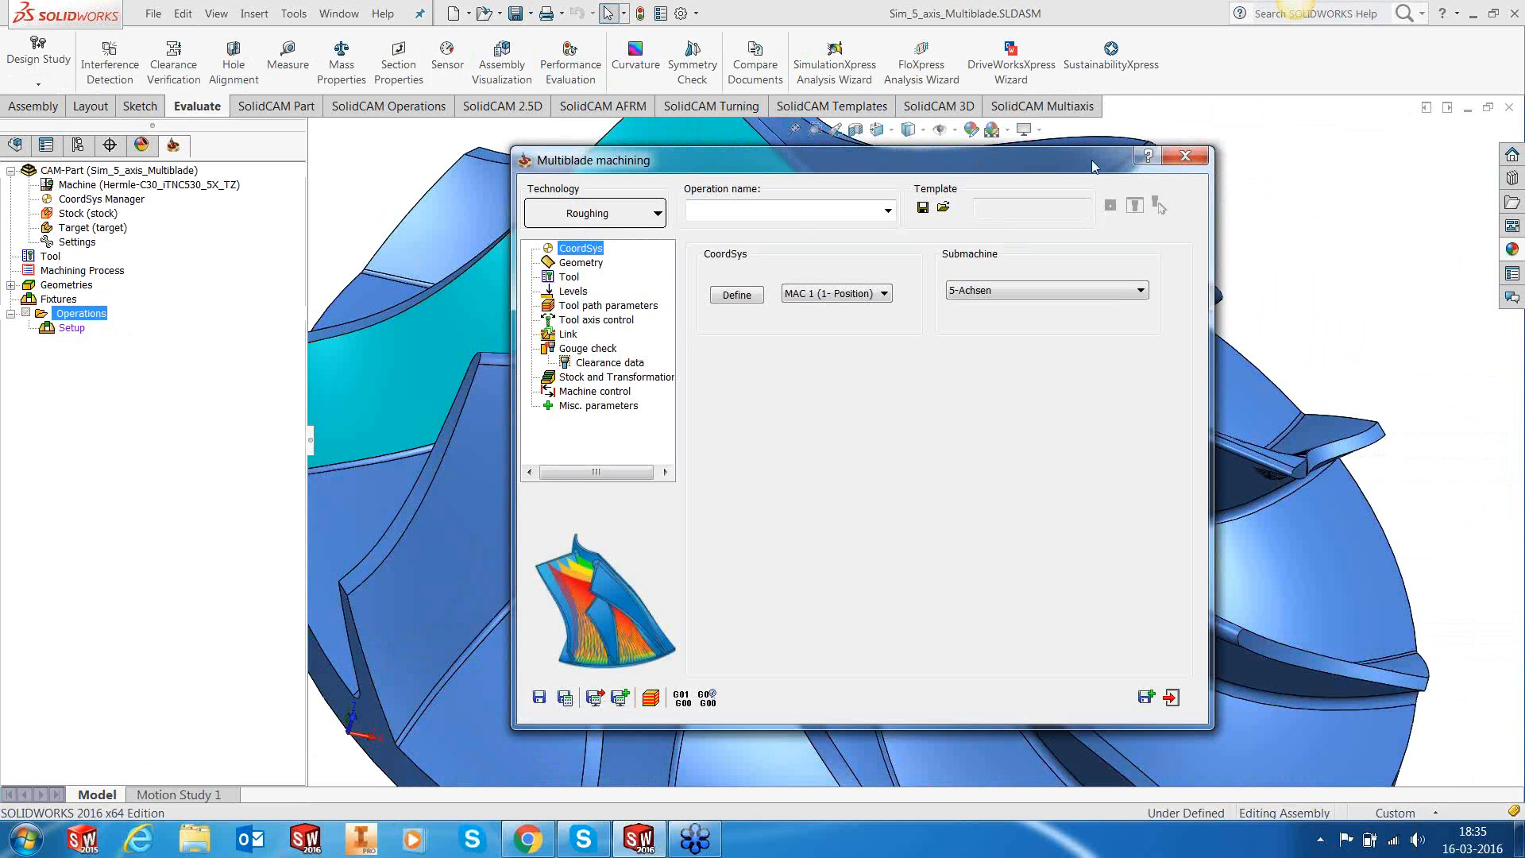
click(1185, 156)
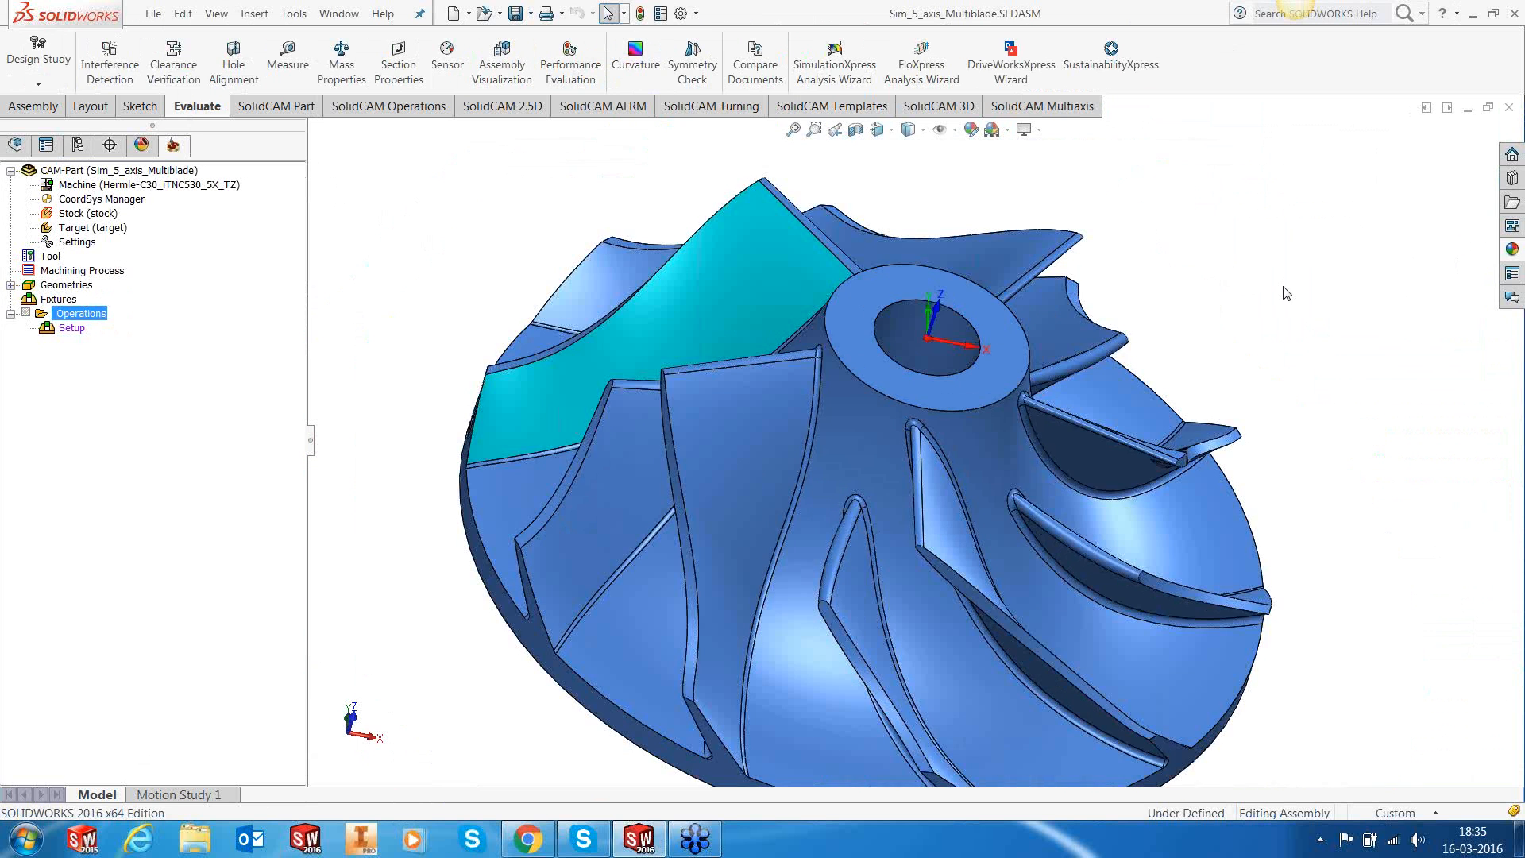
scroll(1069, 445, up, 4)
middle_drag(964, 461, 987, 542)
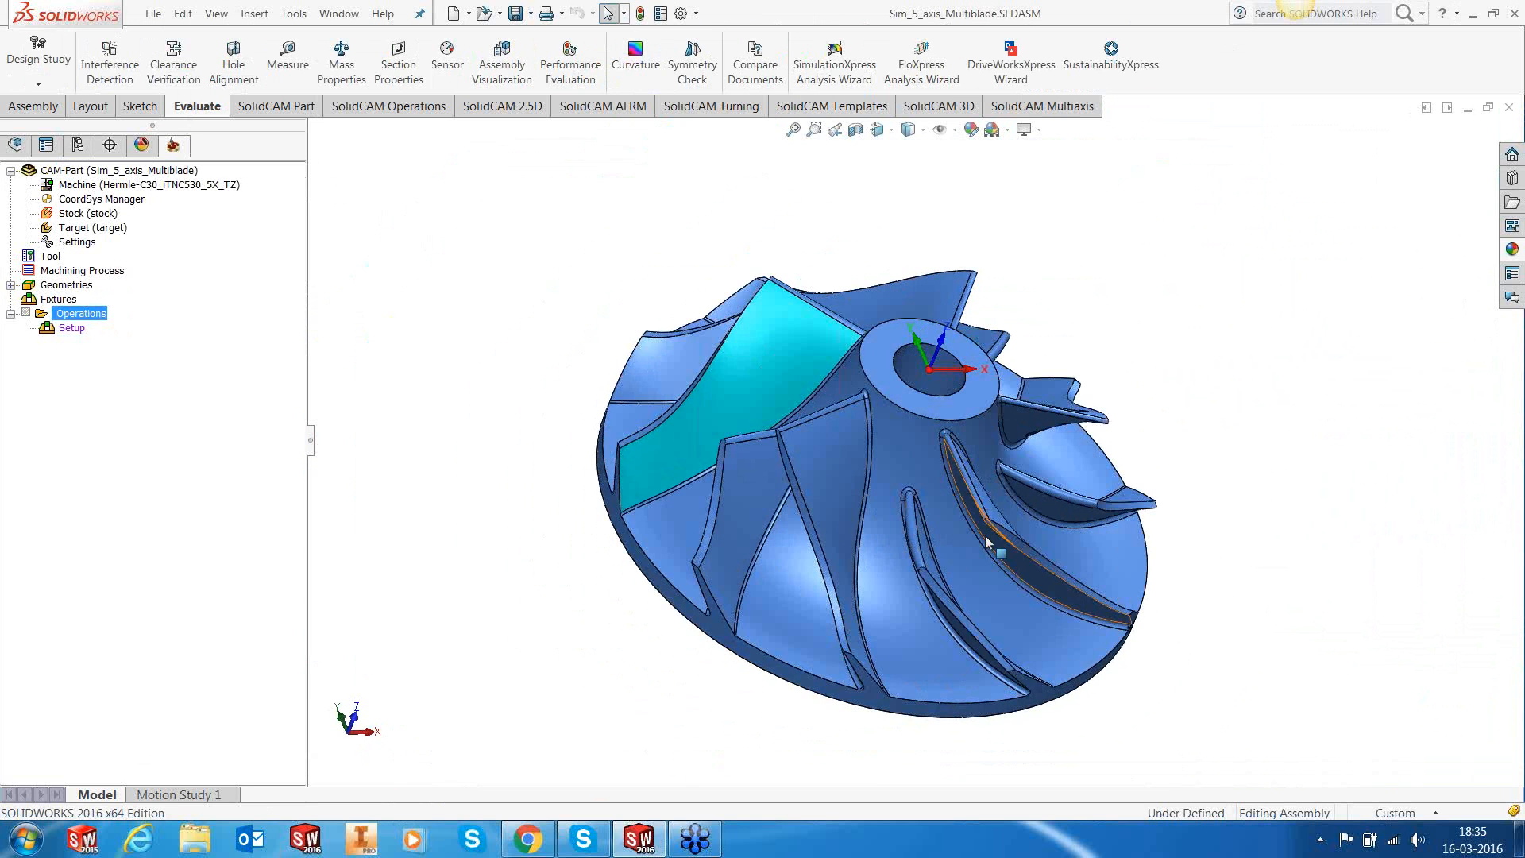
scroll(986, 542, down, 2)
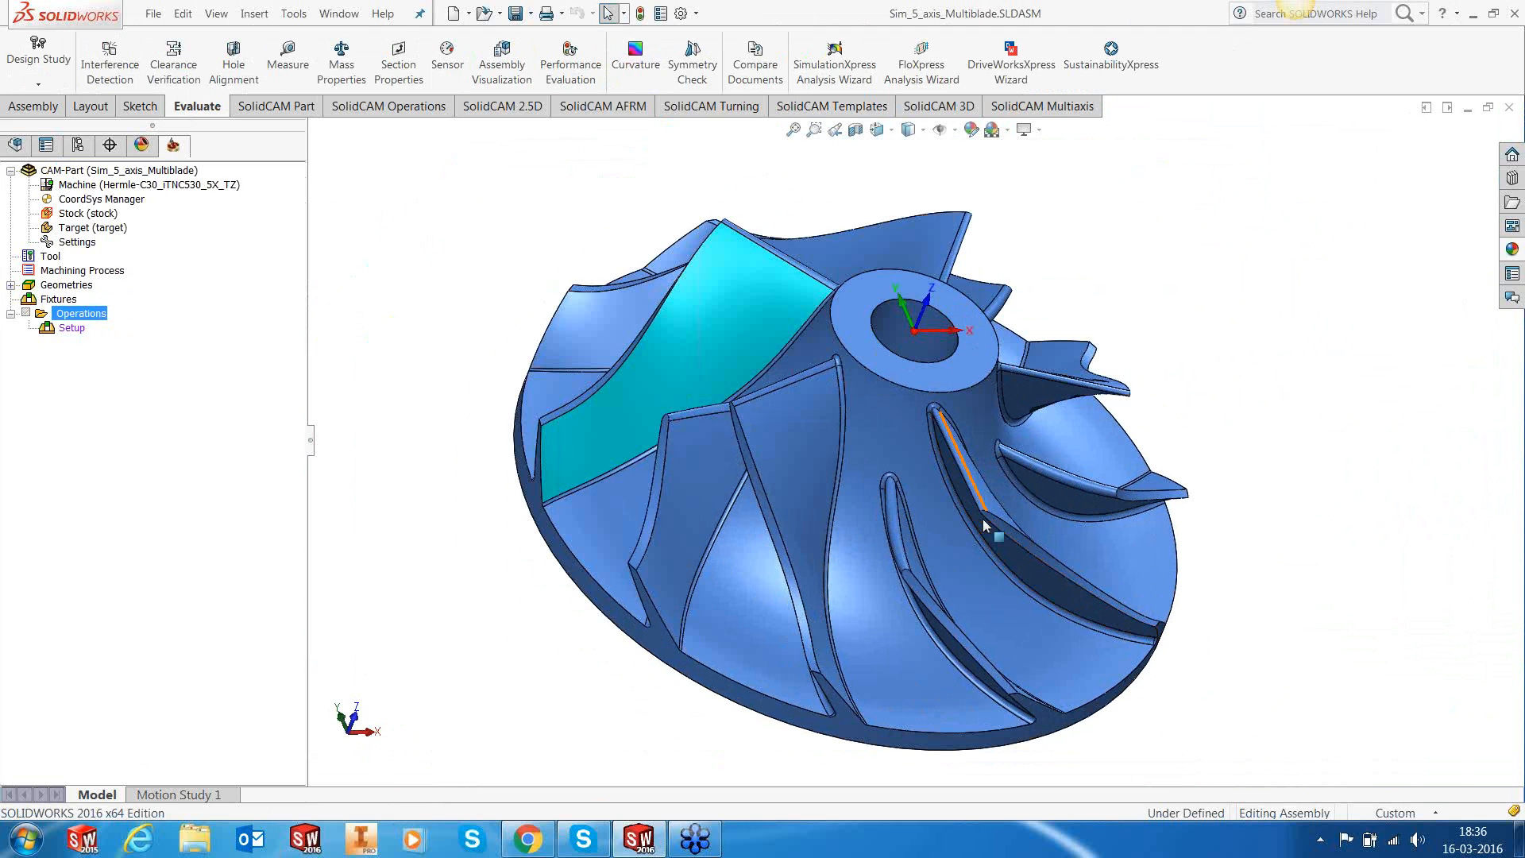
Step: Add an operation from the MultiBlade Simple Roughing template, using the template name as operation name, with MAC 1 (1- Position) and submachine 5-Achsen
right_click(96, 318)
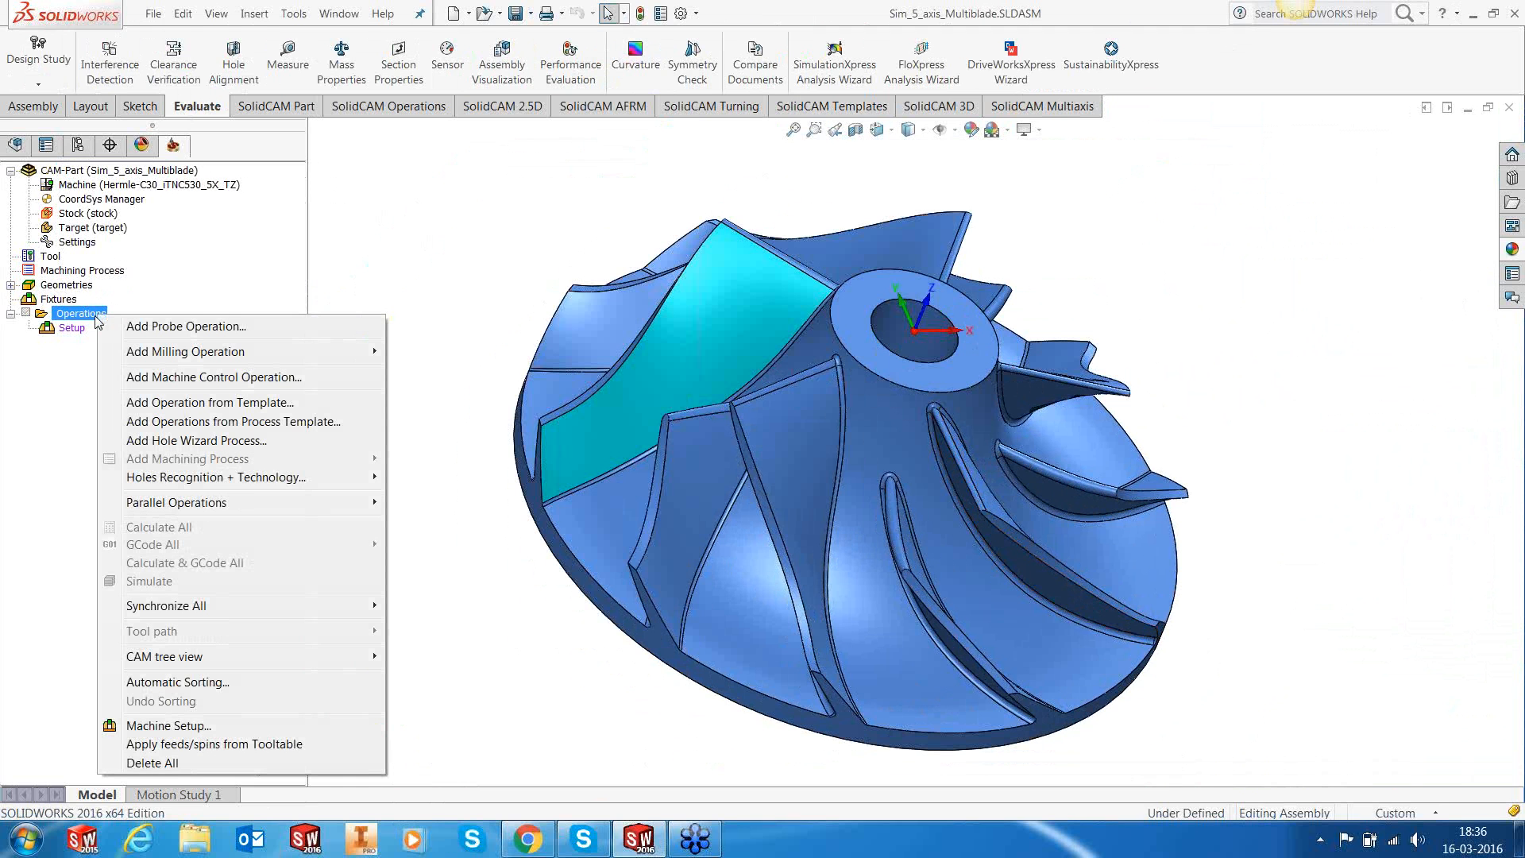
click(171, 401)
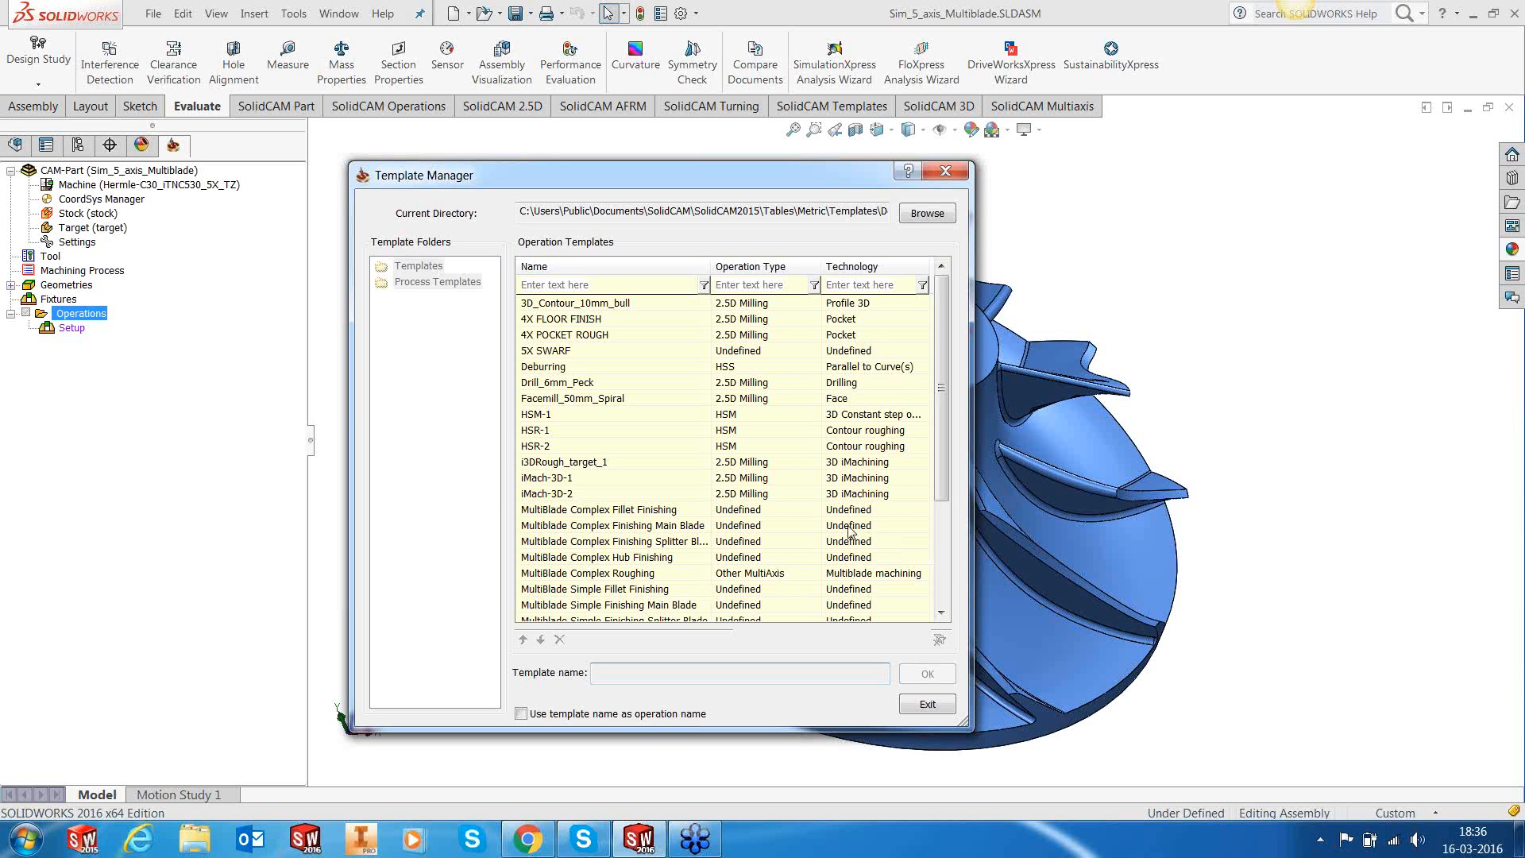
drag(942, 474, 942, 521)
click(559, 591)
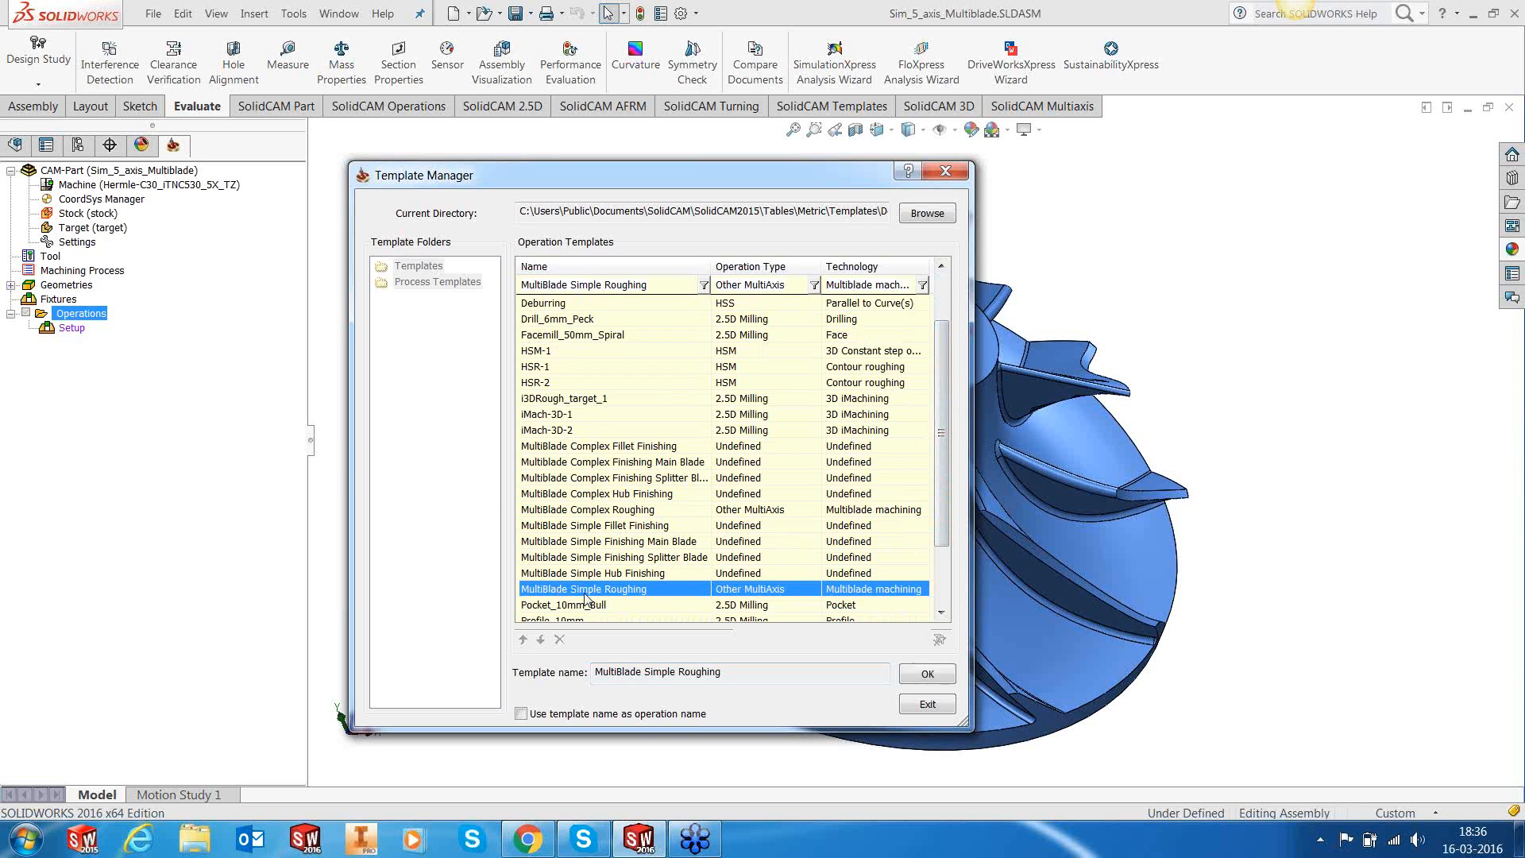
click(564, 728)
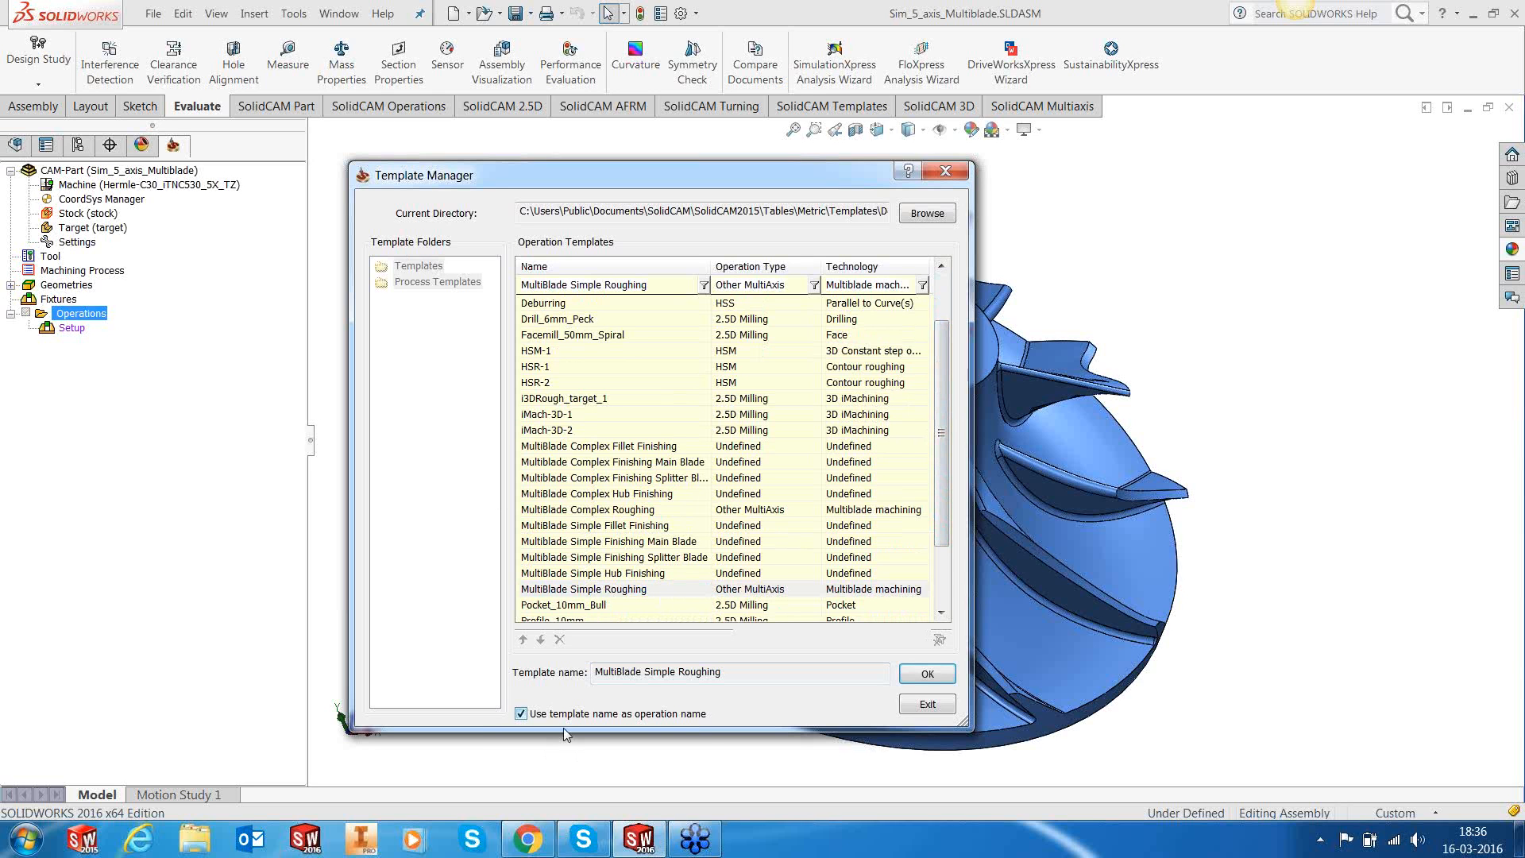
click(926, 675)
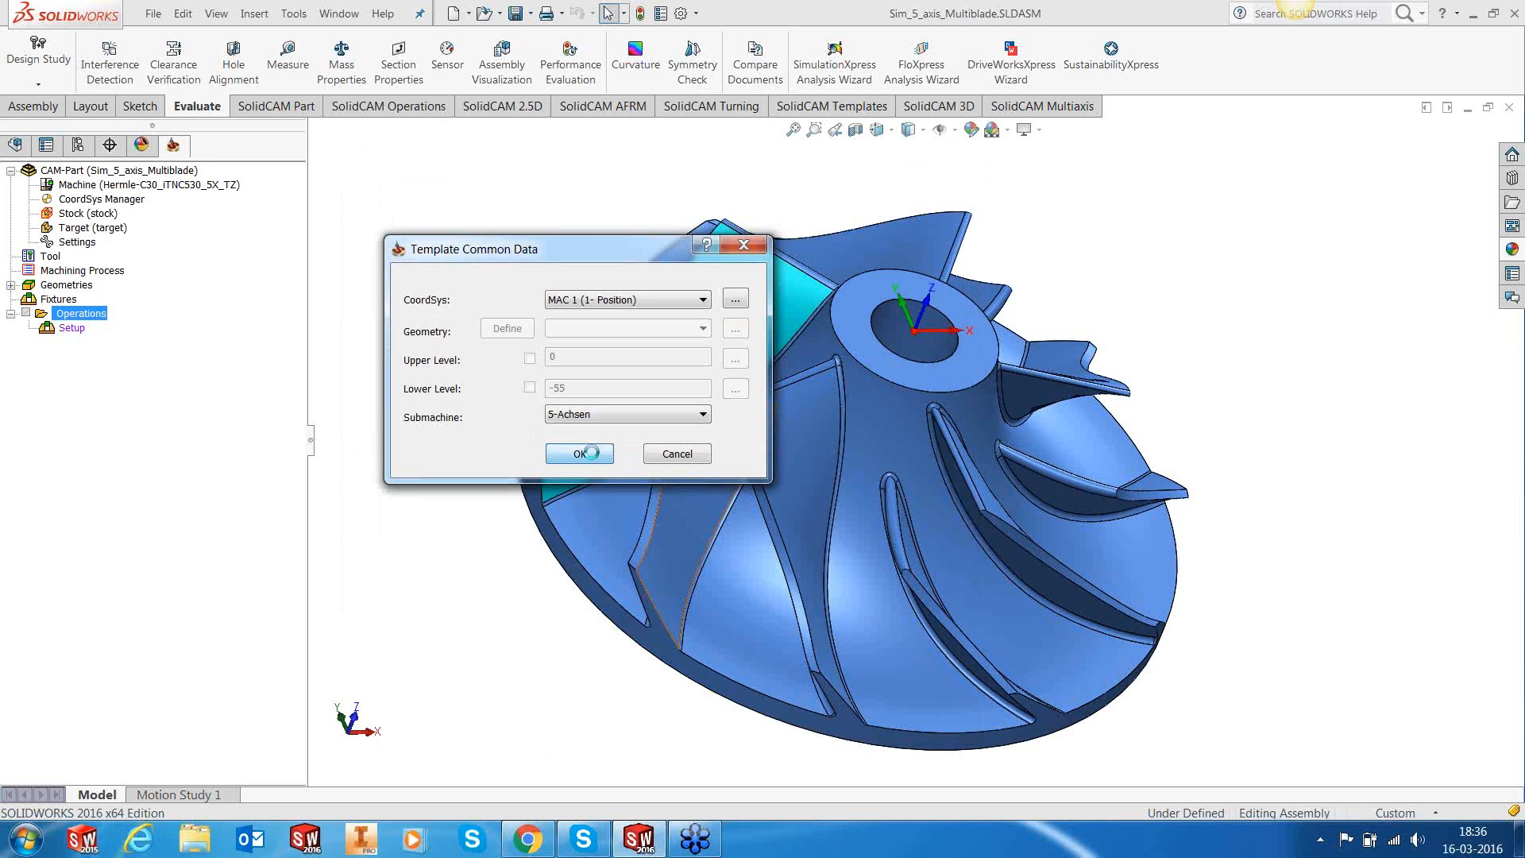
click(580, 453)
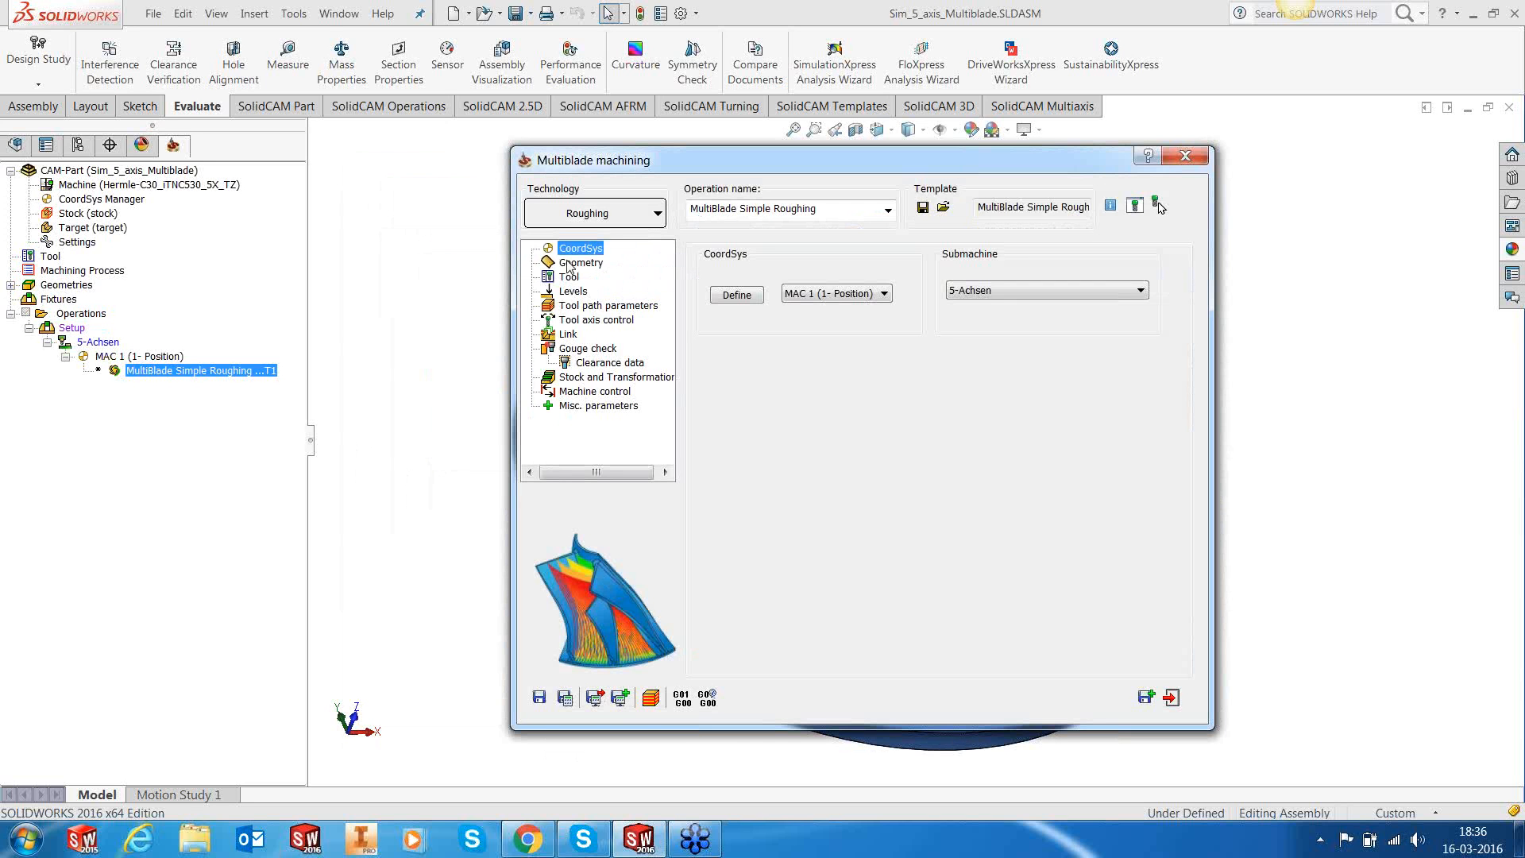
Step: Review the strategy options in the roughing operation's geometry settings, keeping Offset between Hub and Shroud
click(570, 264)
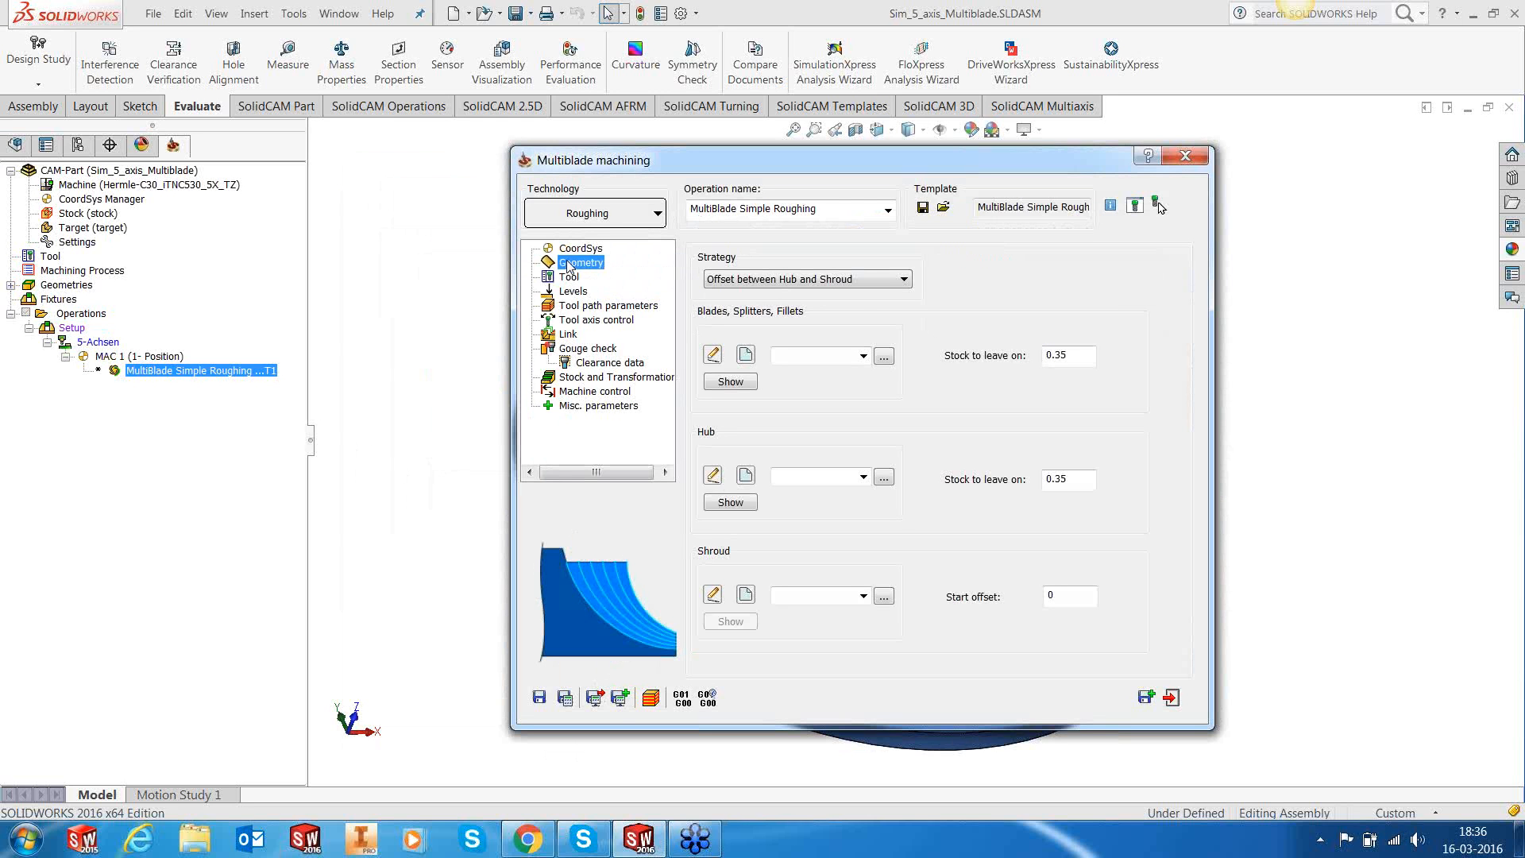
click(908, 281)
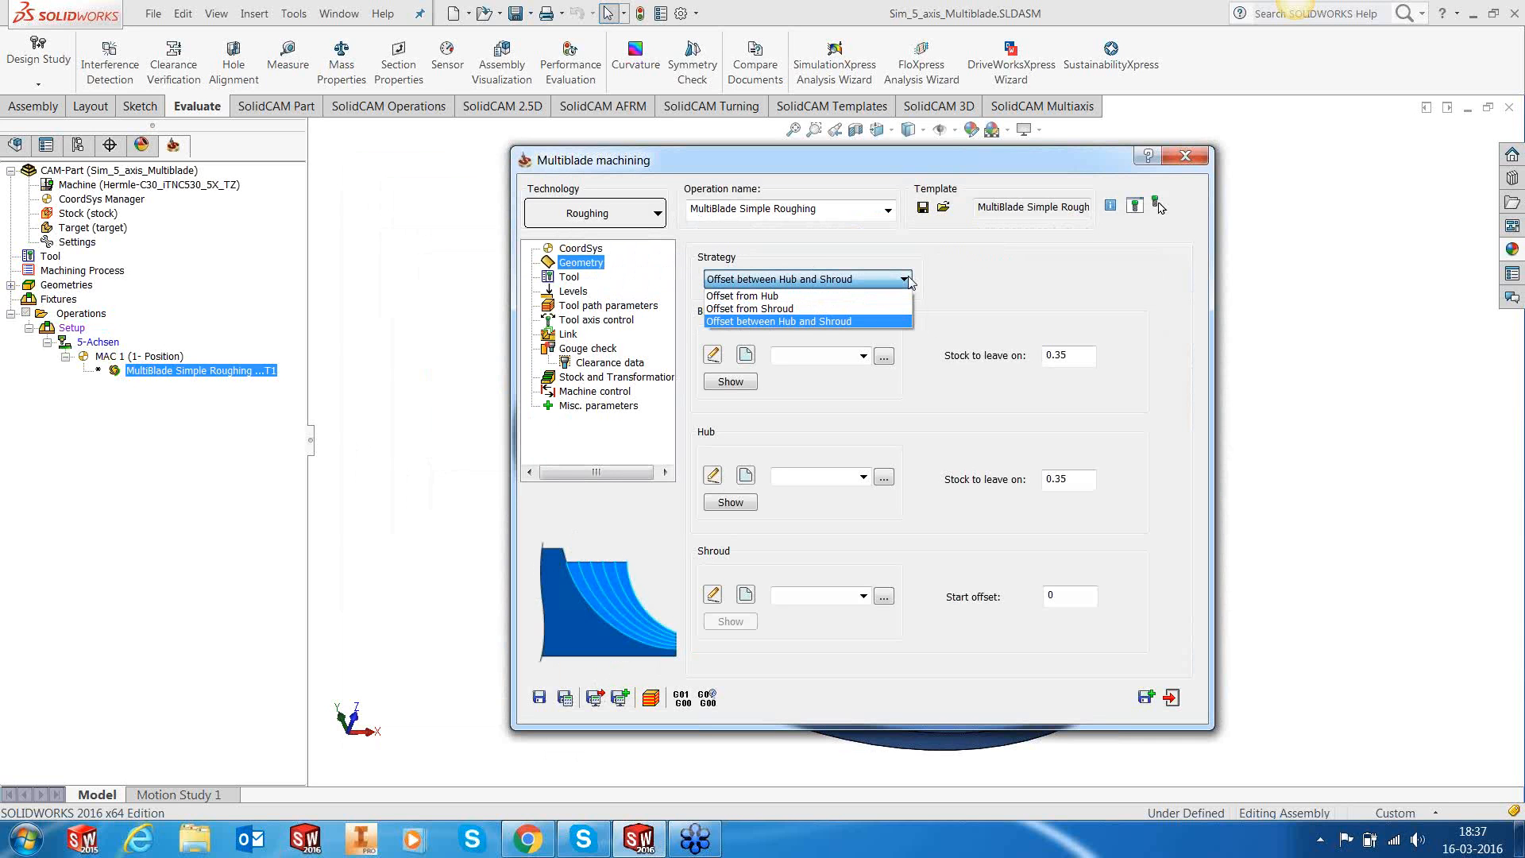
click(951, 279)
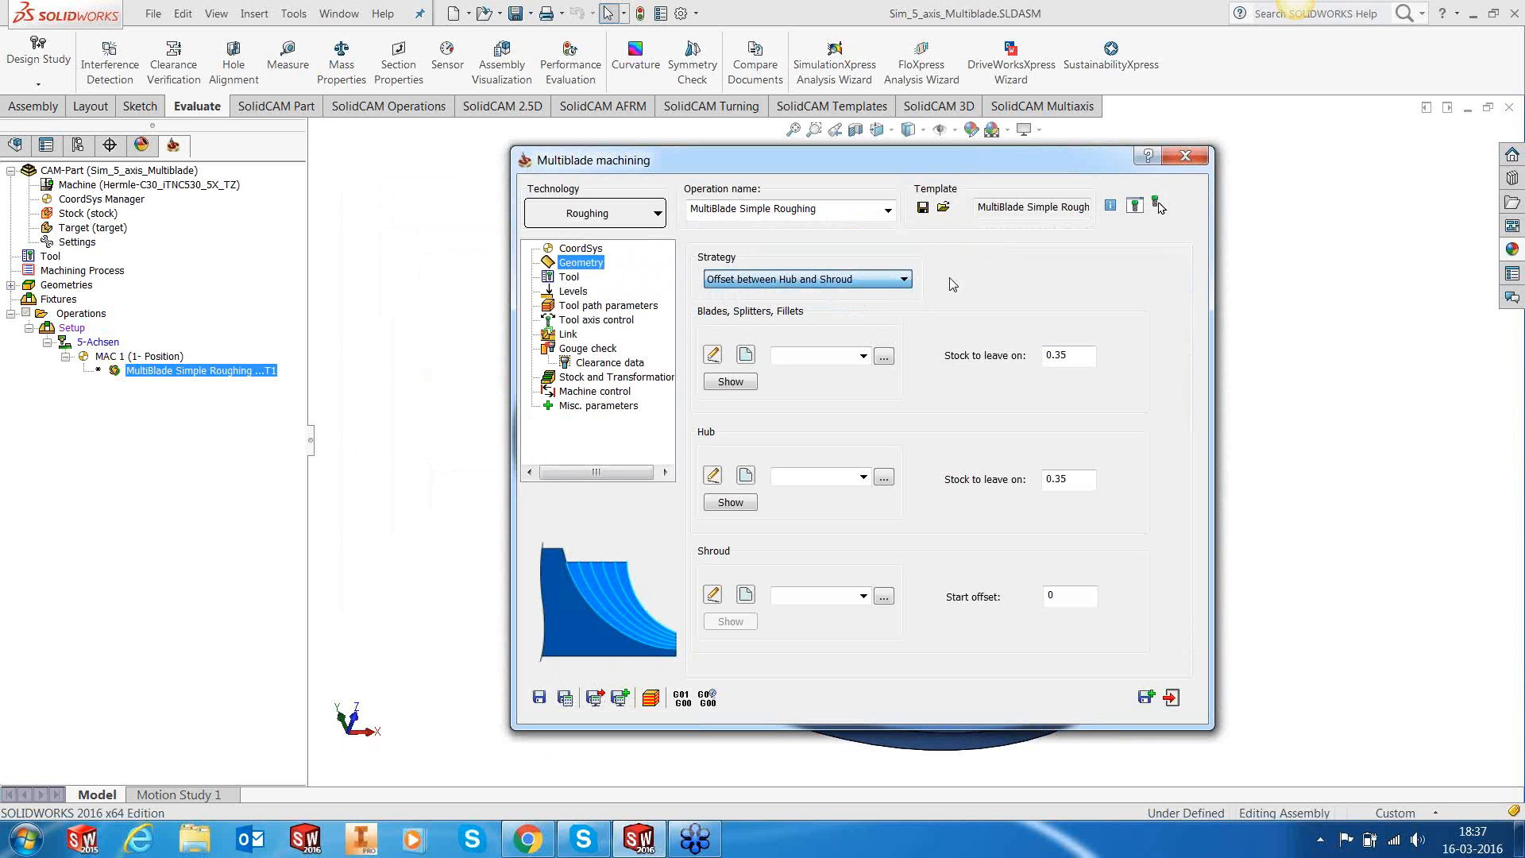
Step: Collapse the operation dialog, examine the hub, main blade and blade edge faces on the impeller, and restore the dialog
double_click(952, 166)
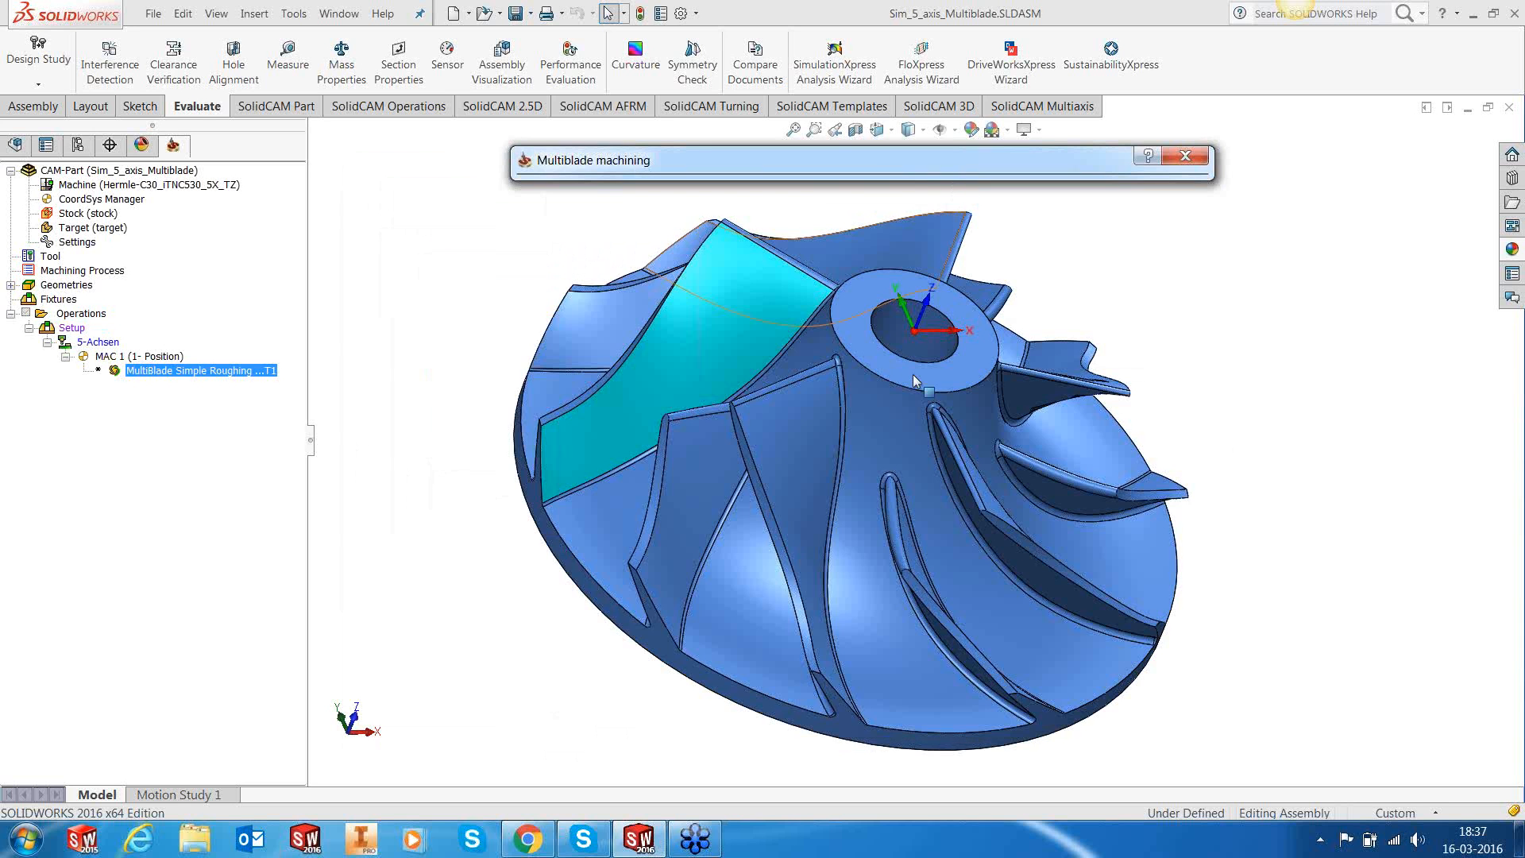
middle_drag(914, 382, 786, 456)
scroll(717, 453, down, 1)
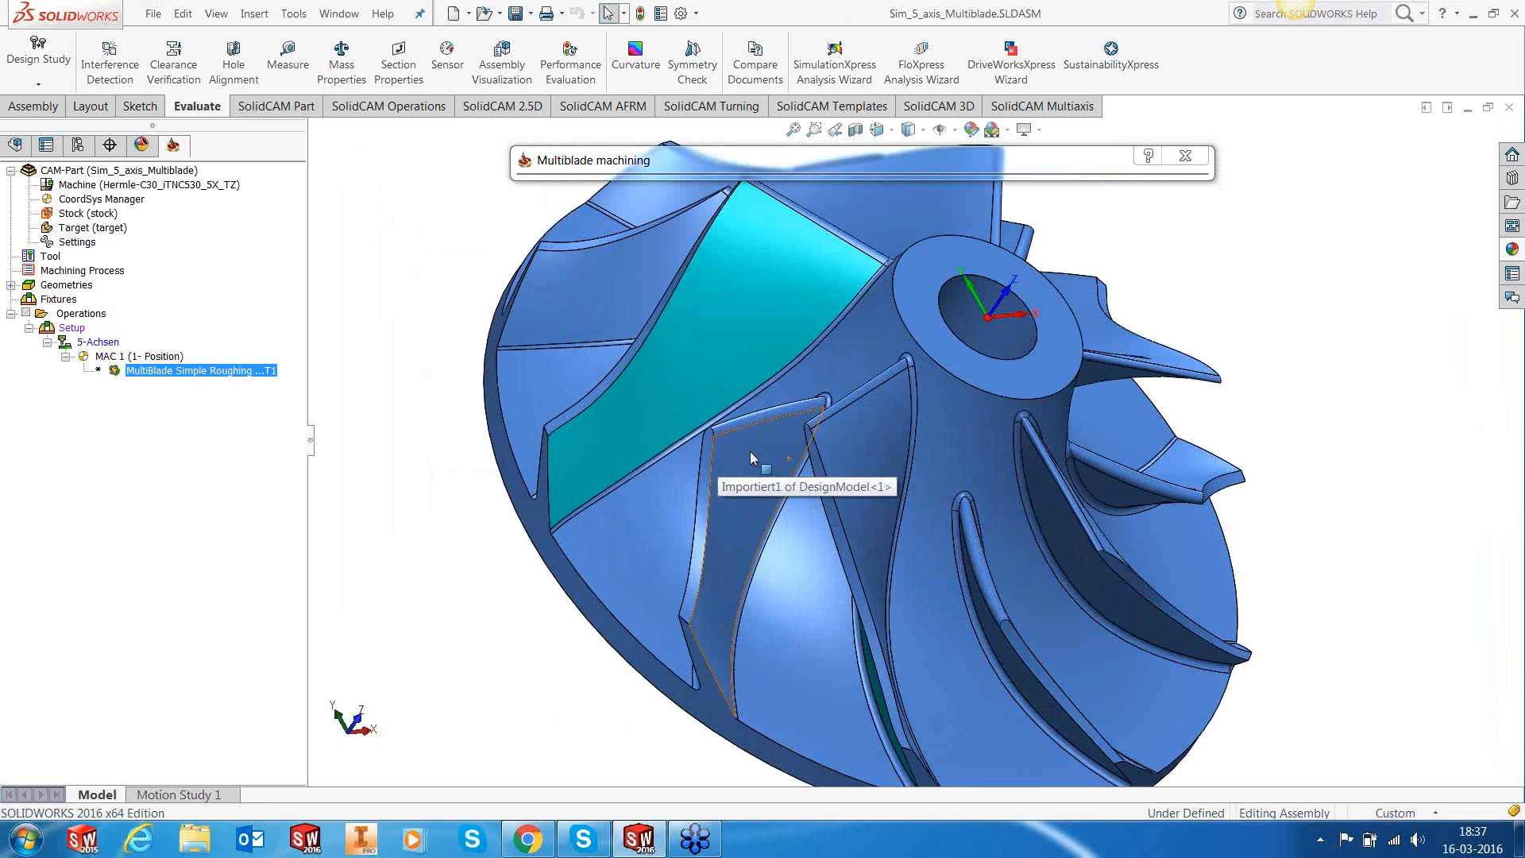
click(665, 521)
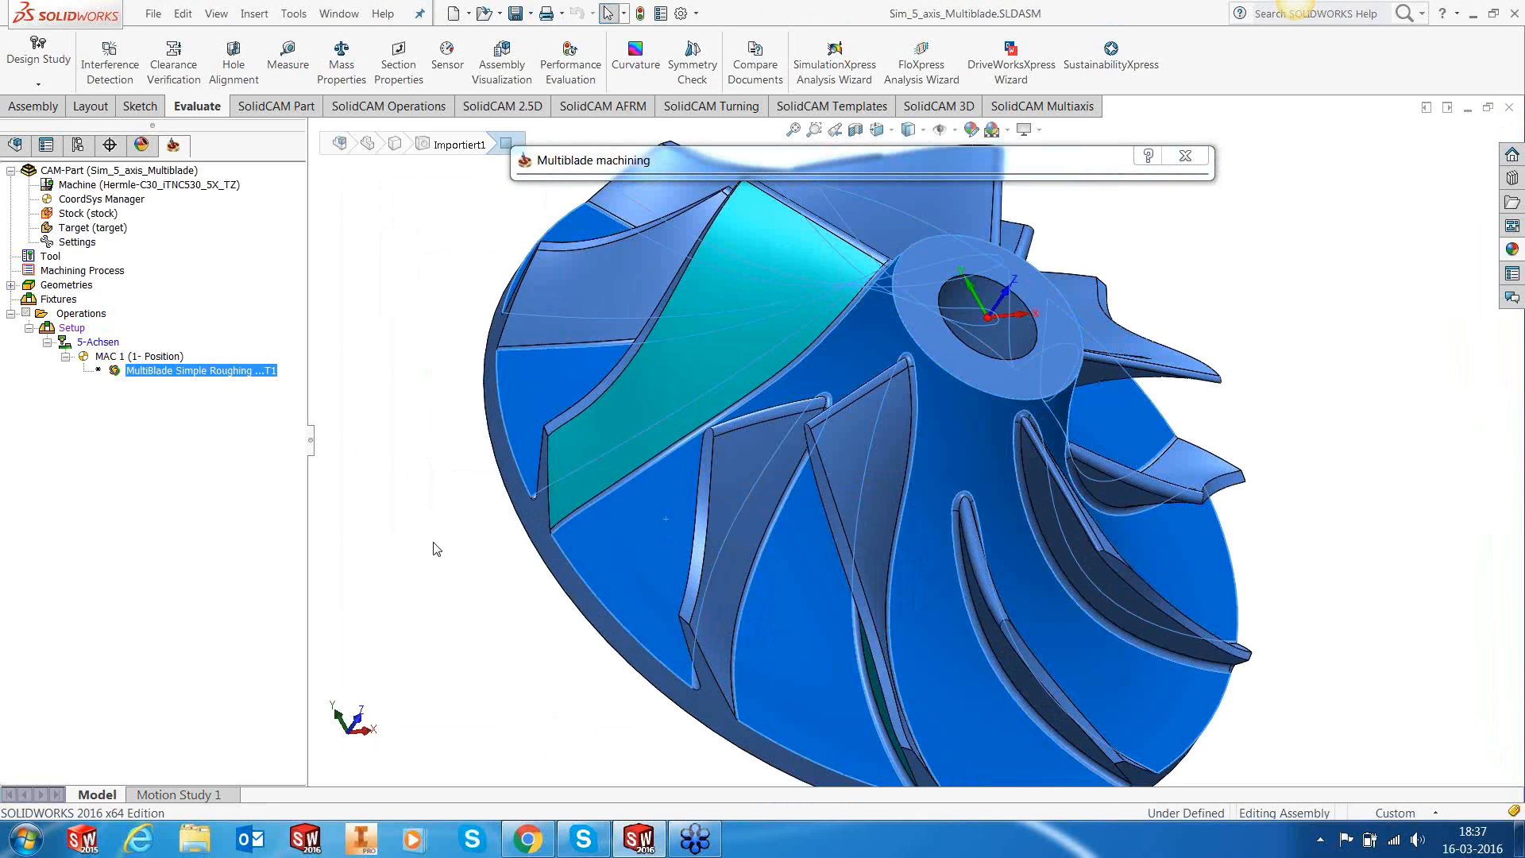
click(433, 544)
click(593, 457)
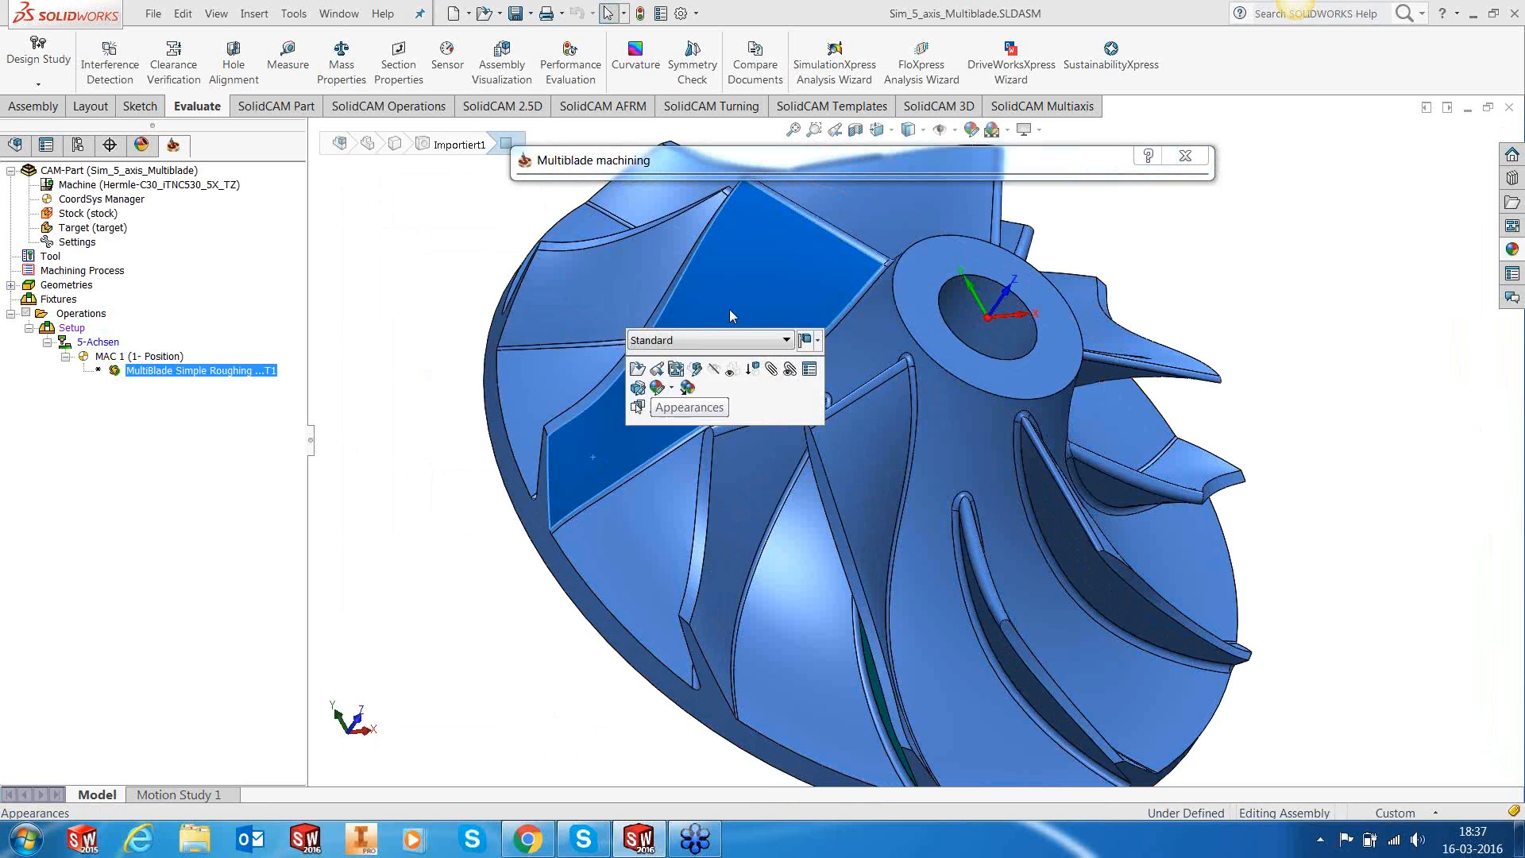
click(848, 240)
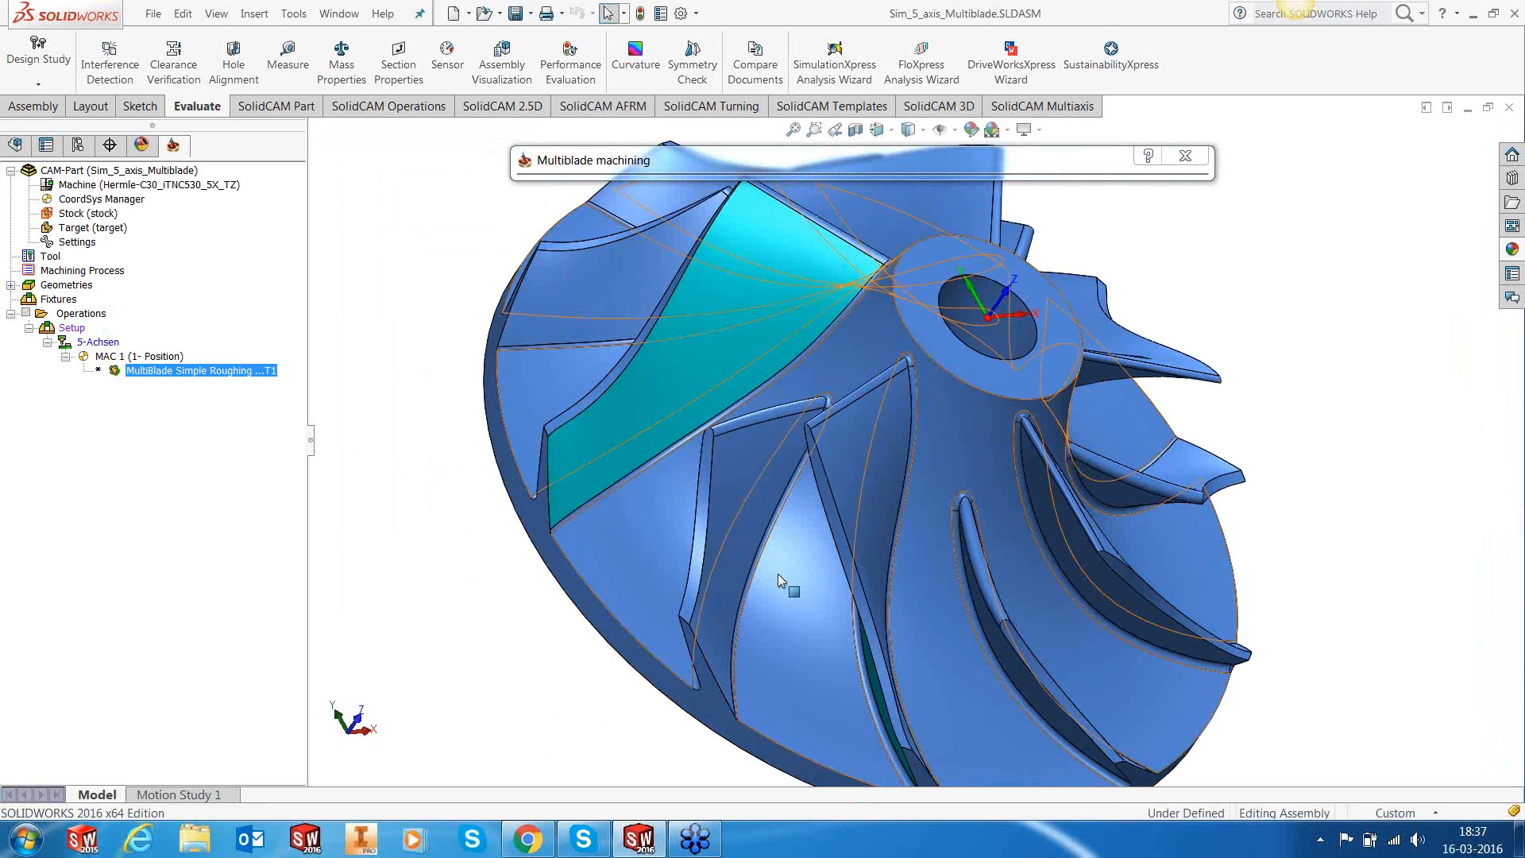
click(840, 550)
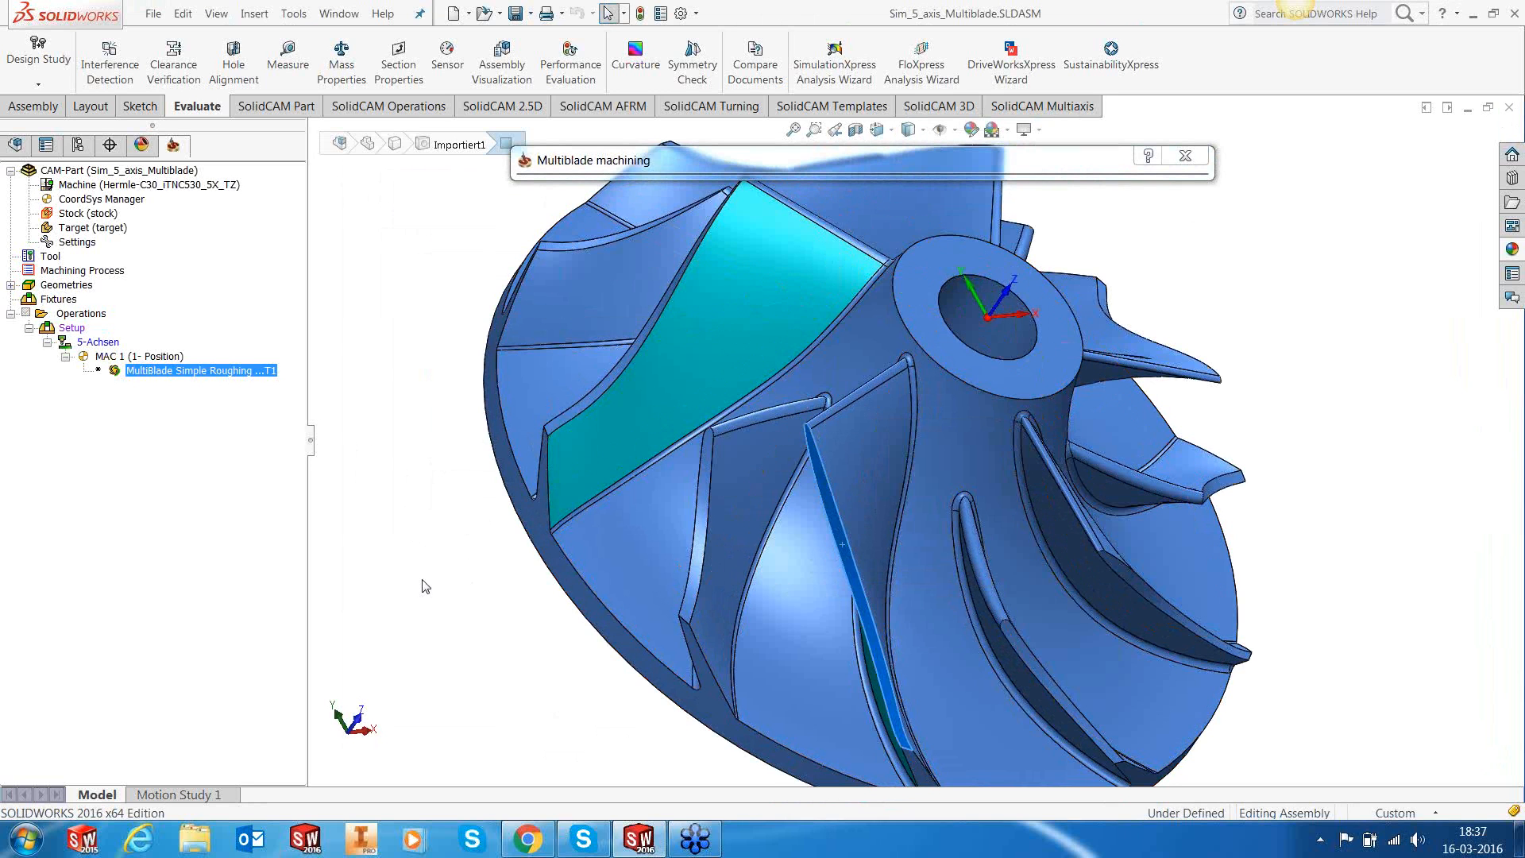
click(670, 166)
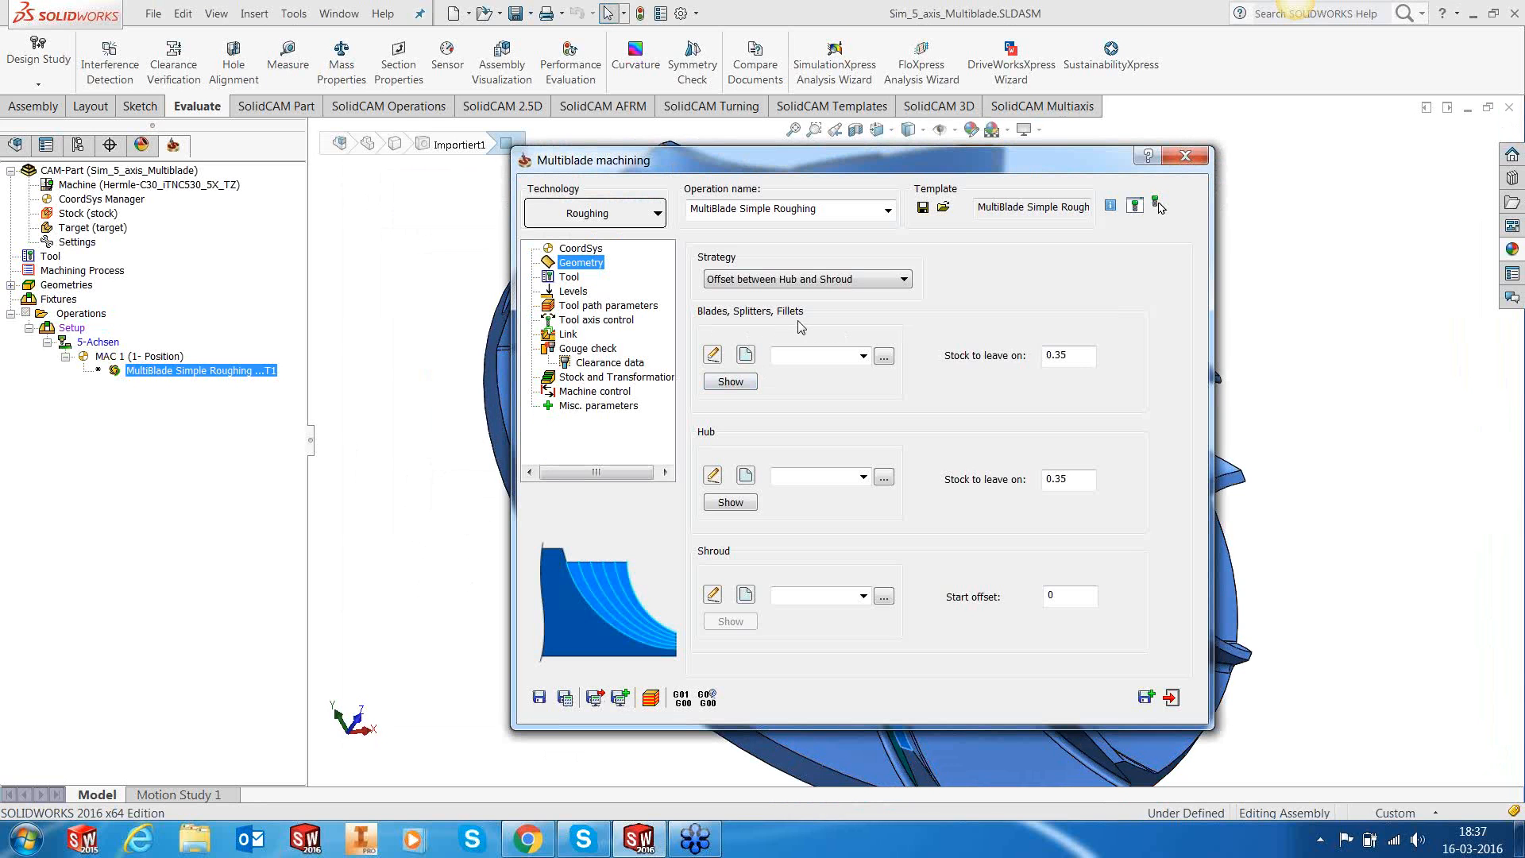
Step: Browse the geometries for Blades, Splitters, Fillets, pick the faces of two main blades and the splitter between them, and cancel
click(884, 356)
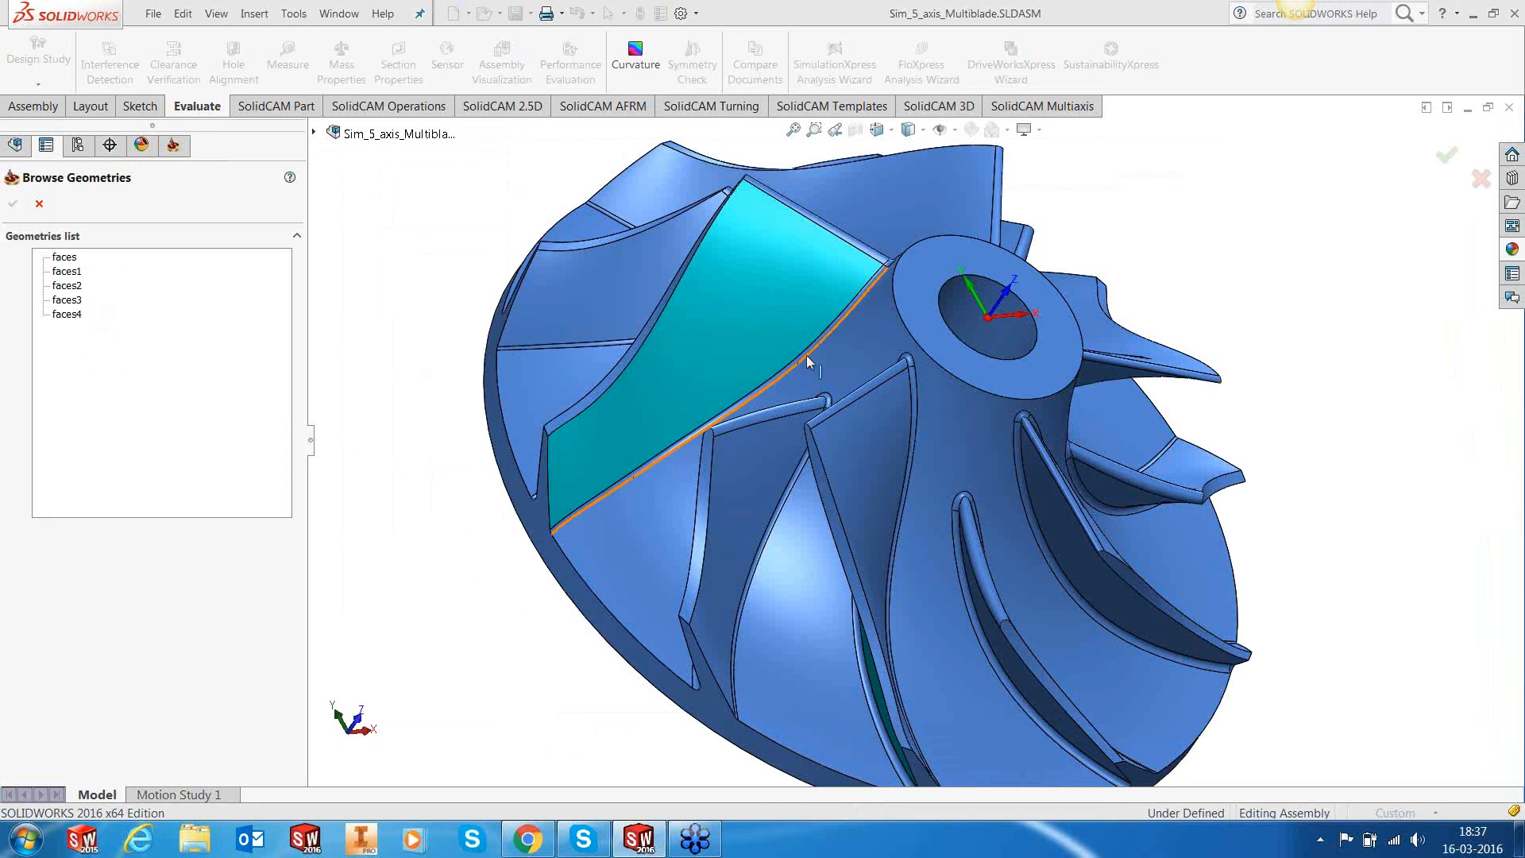
middle_drag(807, 355, 763, 273)
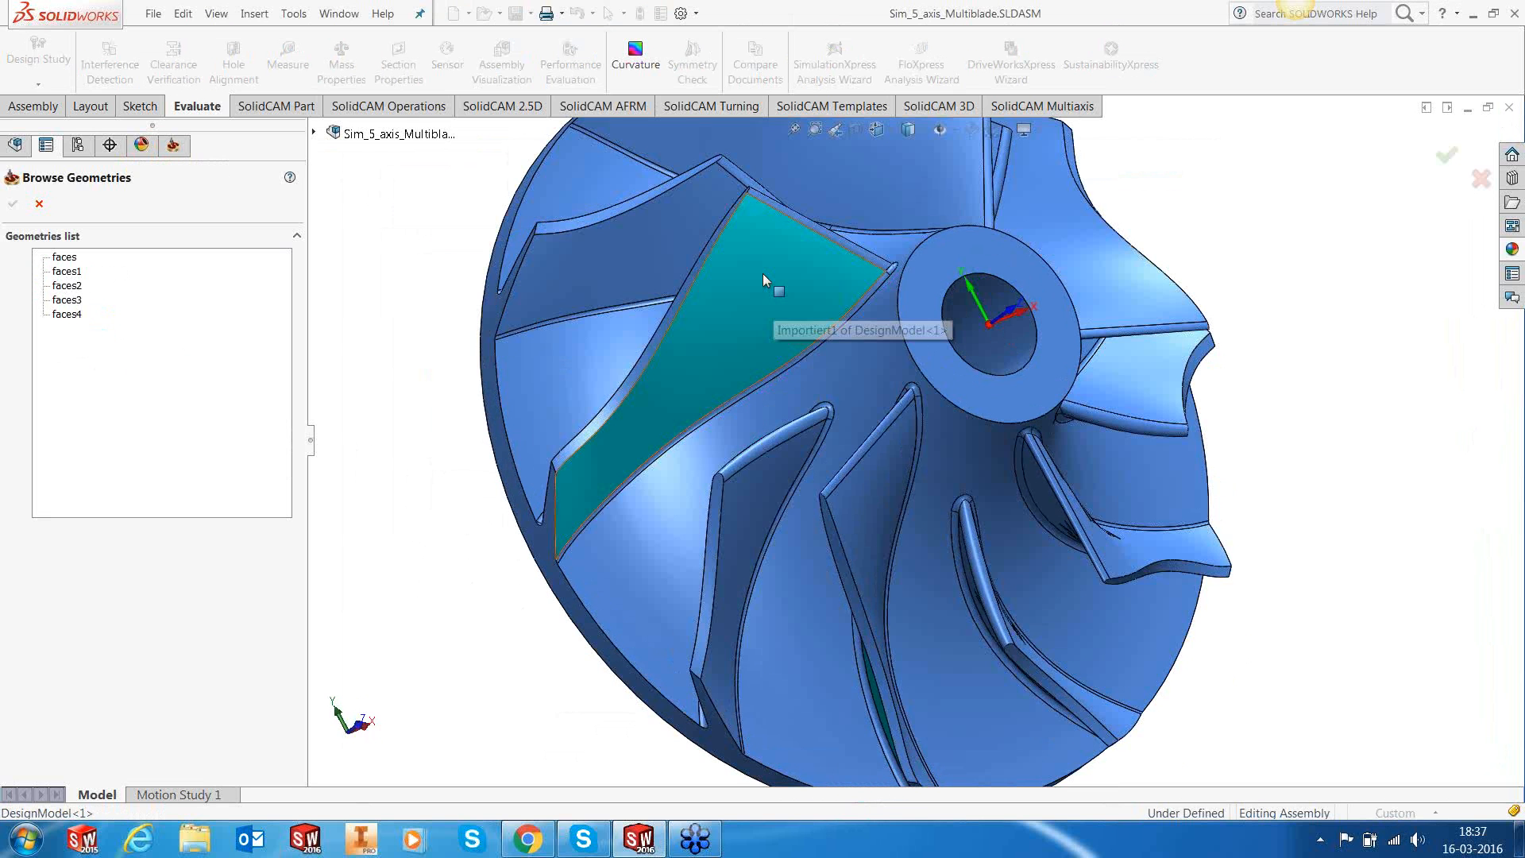
click(763, 273)
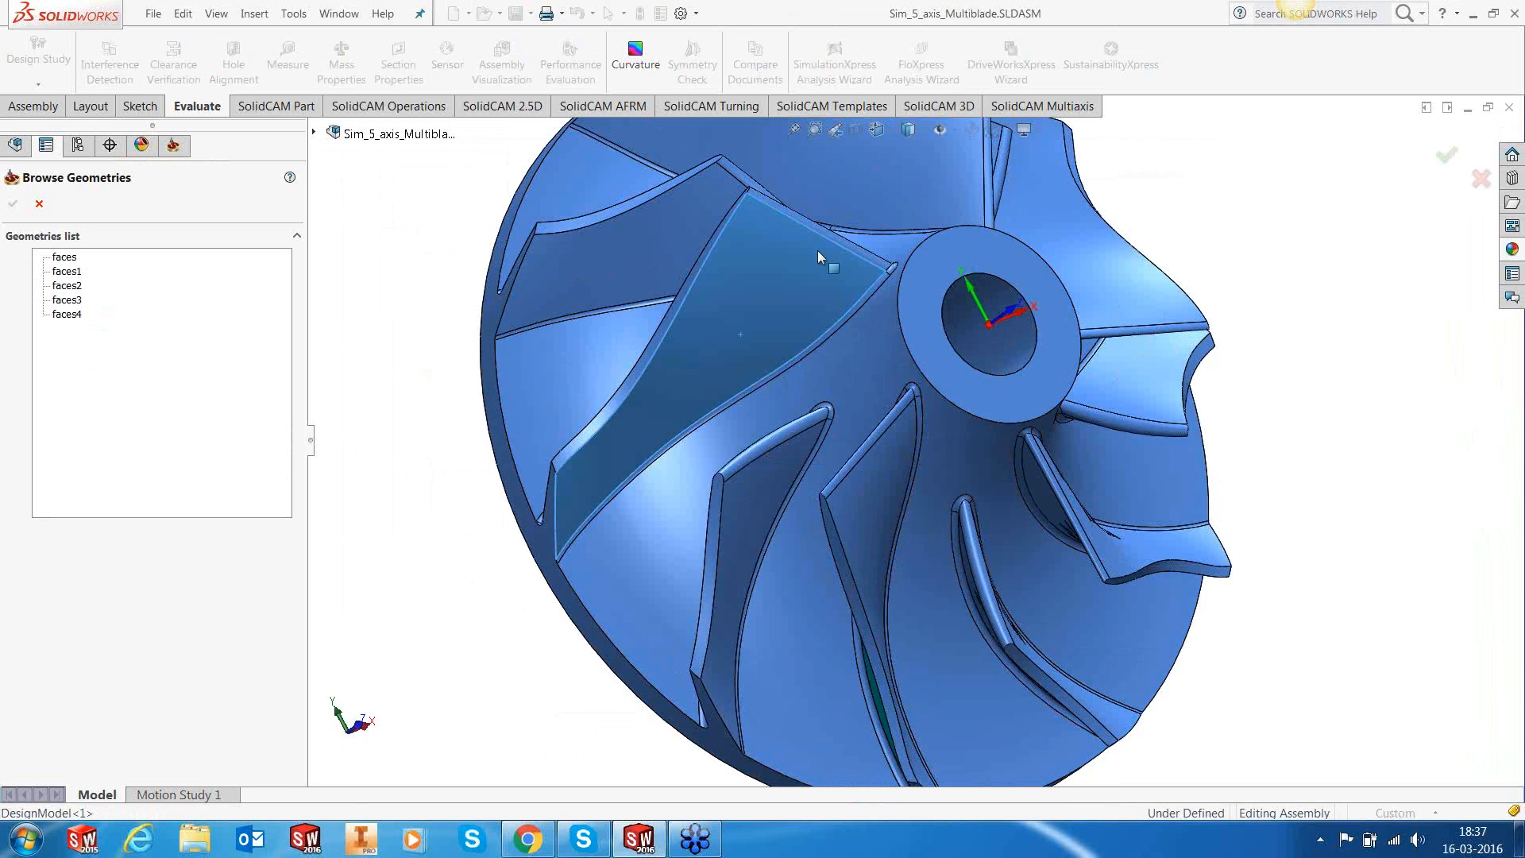
middle_drag(818, 254, 660, 206)
click(765, 302)
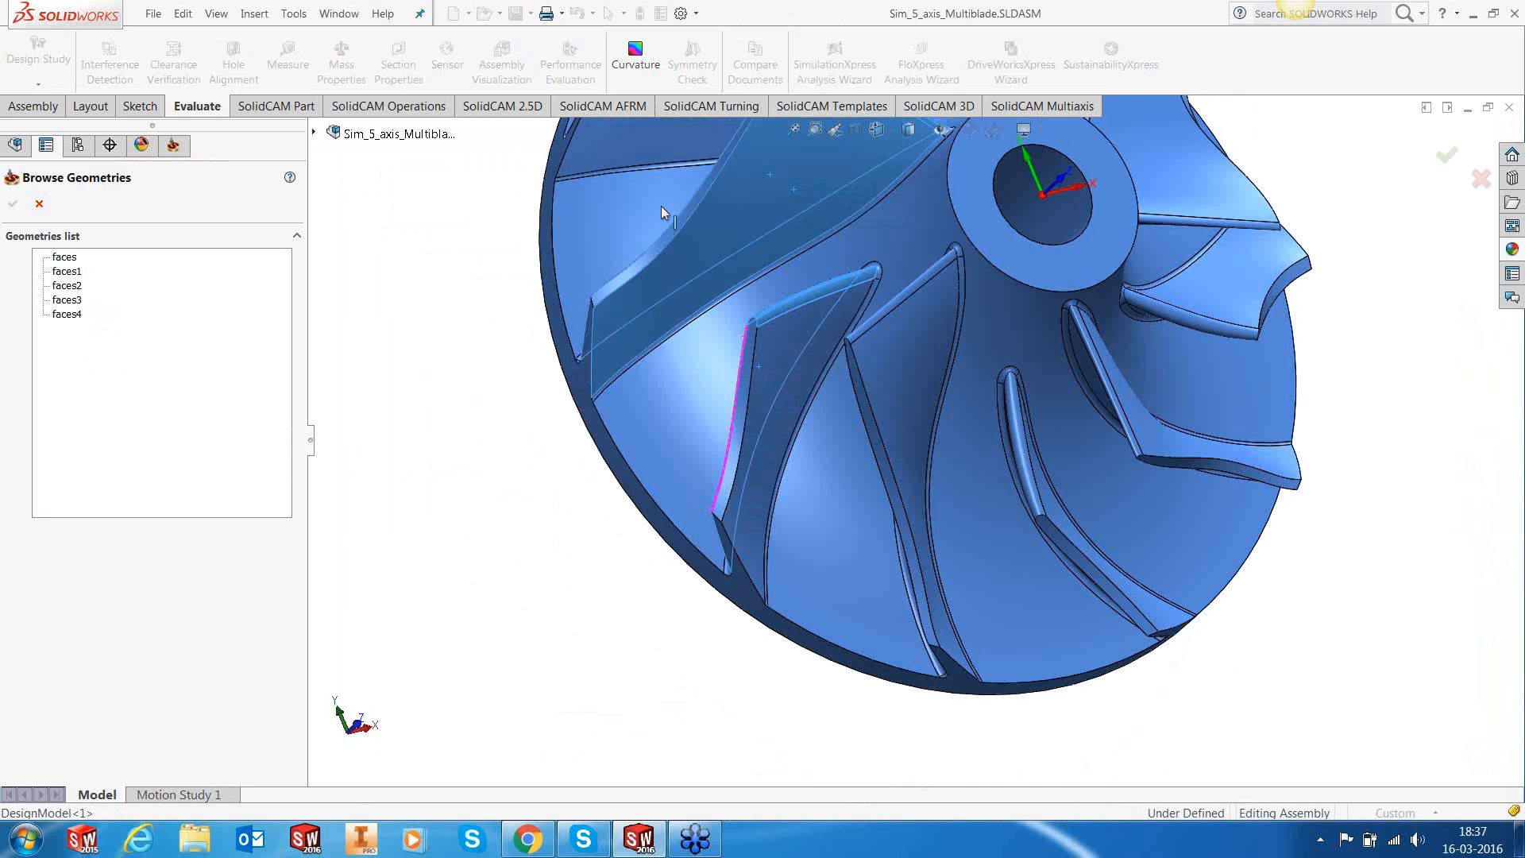
middle_drag(779, 374, 918, 441)
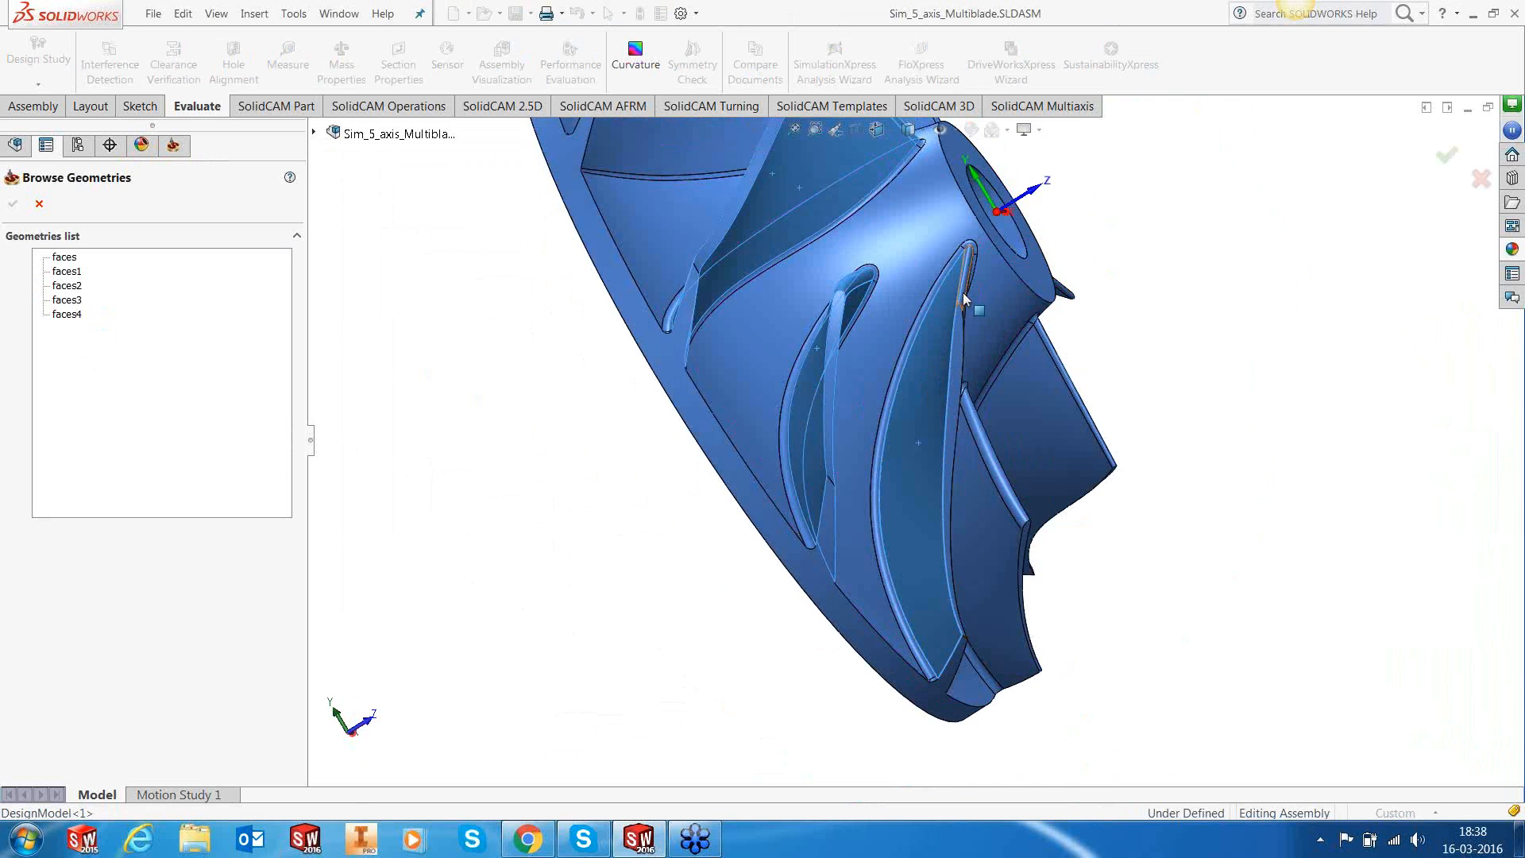
mouse_move(904, 378)
middle_down()
mouse_move(830, 365)
mouse_move(910, 342)
mouse_move(913, 393)
mouse_move(893, 421)
mouse_move(881, 397)
middle_up()
scroll(912, 341, up, 3)
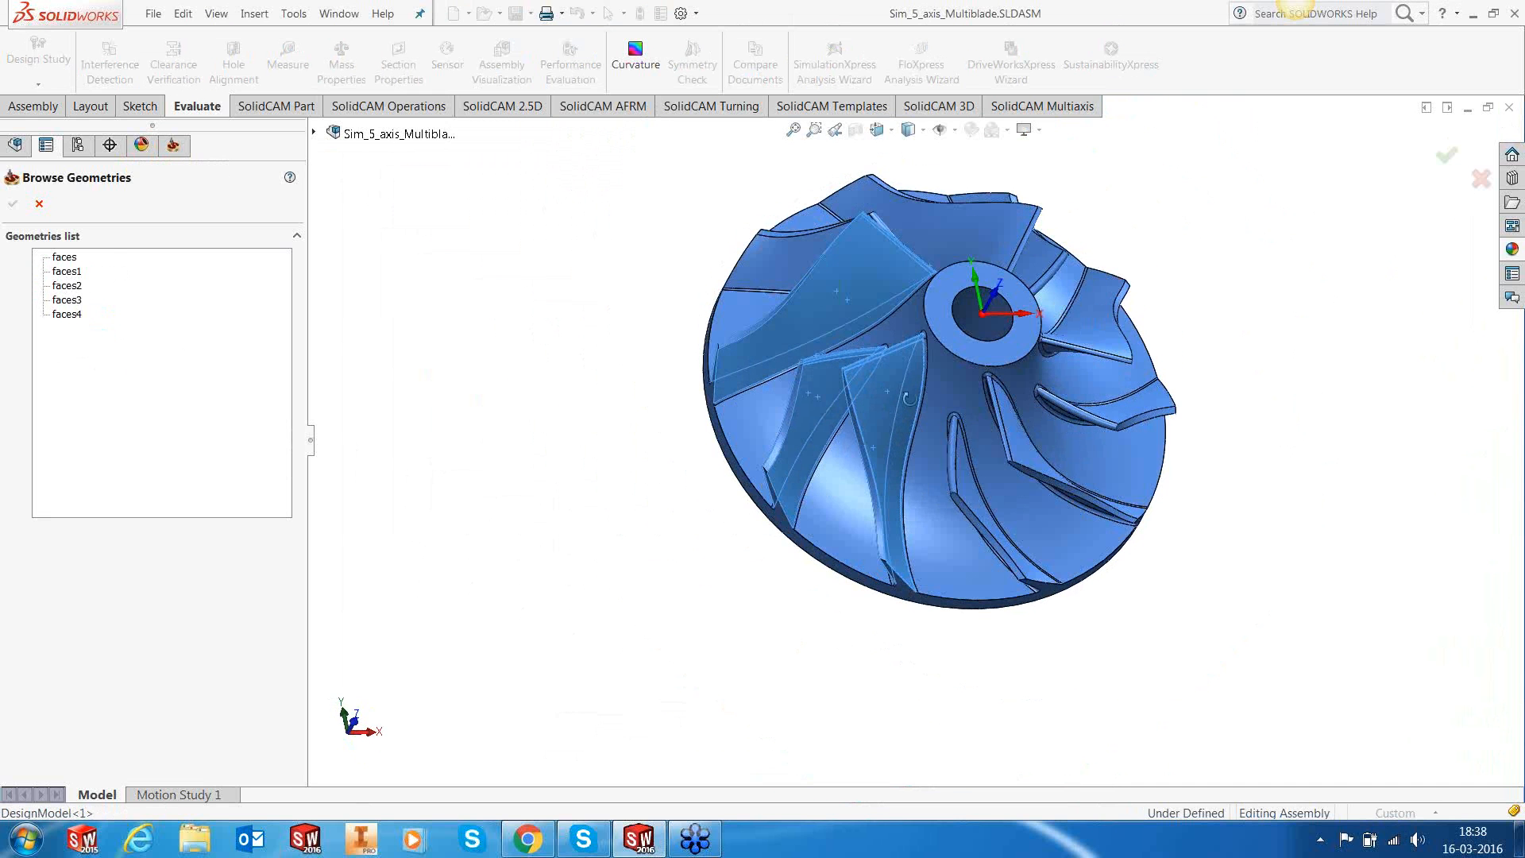
click(40, 205)
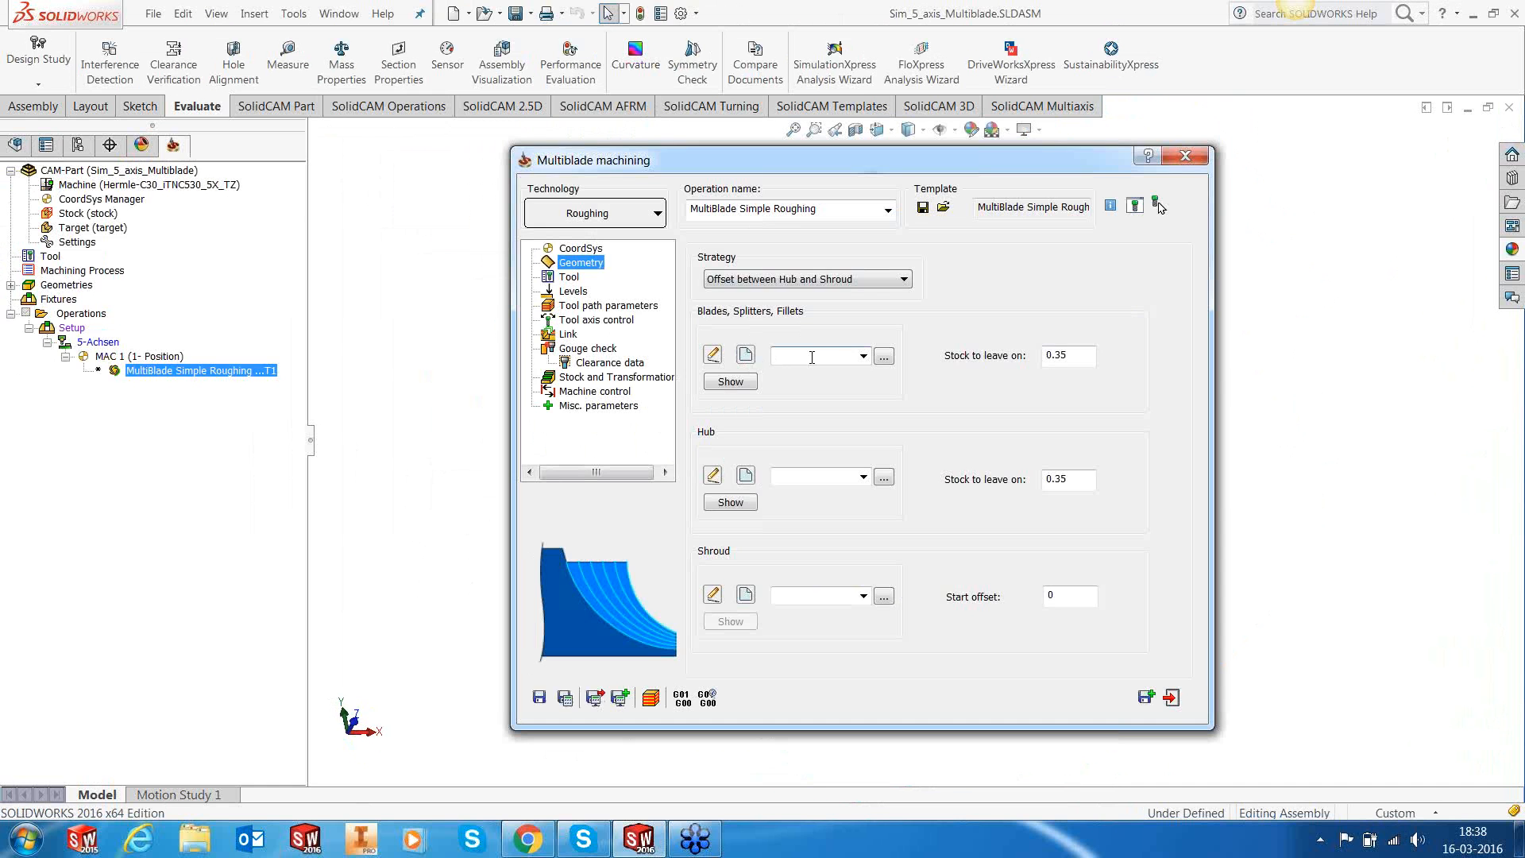
Step: Assign the geometry faces, covering two main blades and the splitter between them, to Blades, Splitters, Fillets
click(863, 357)
click(864, 356)
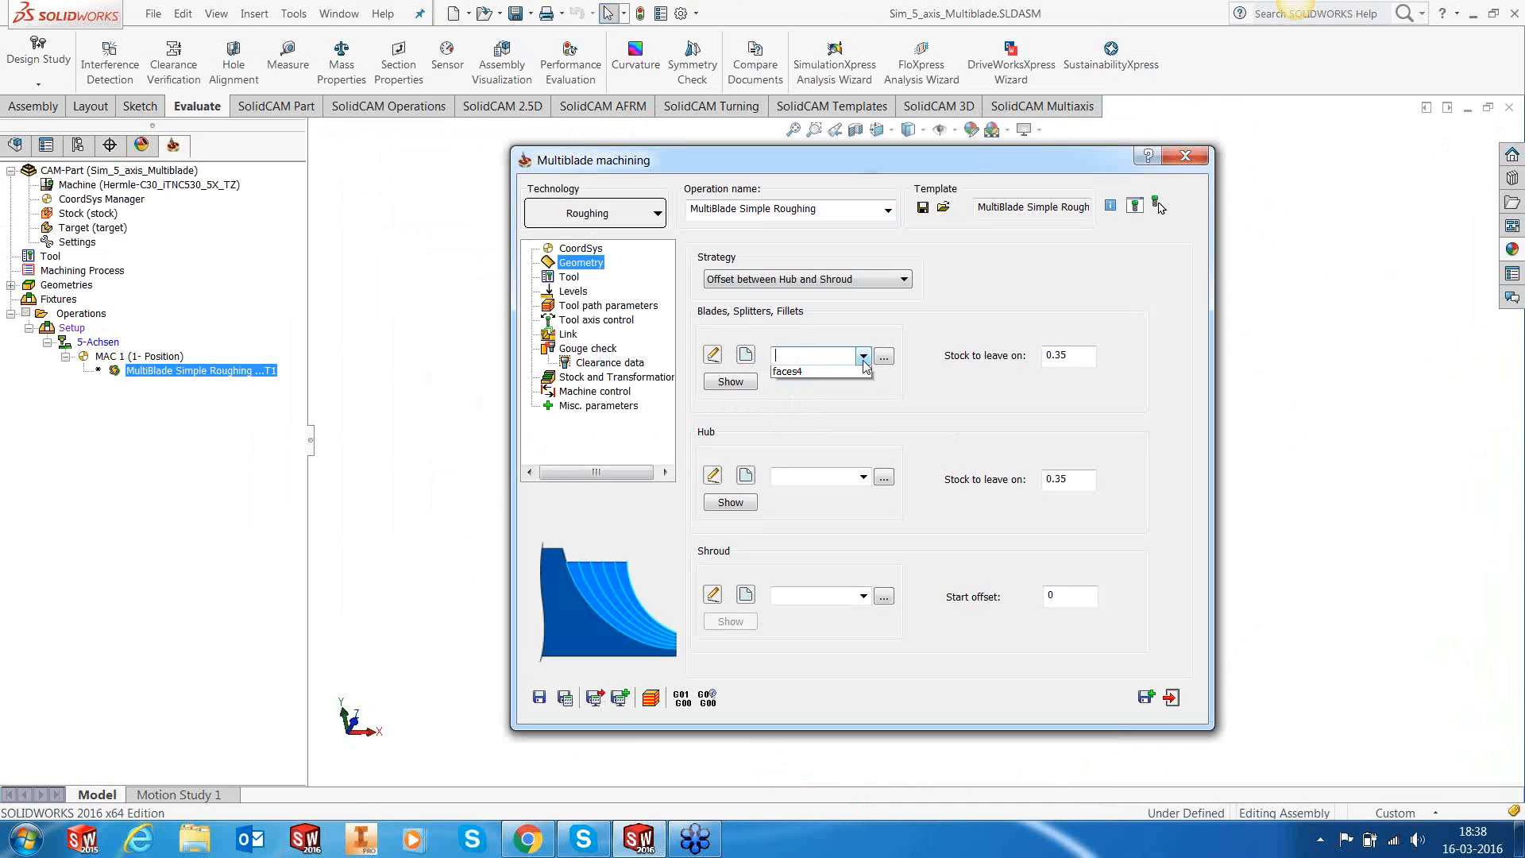
click(863, 356)
click(787, 372)
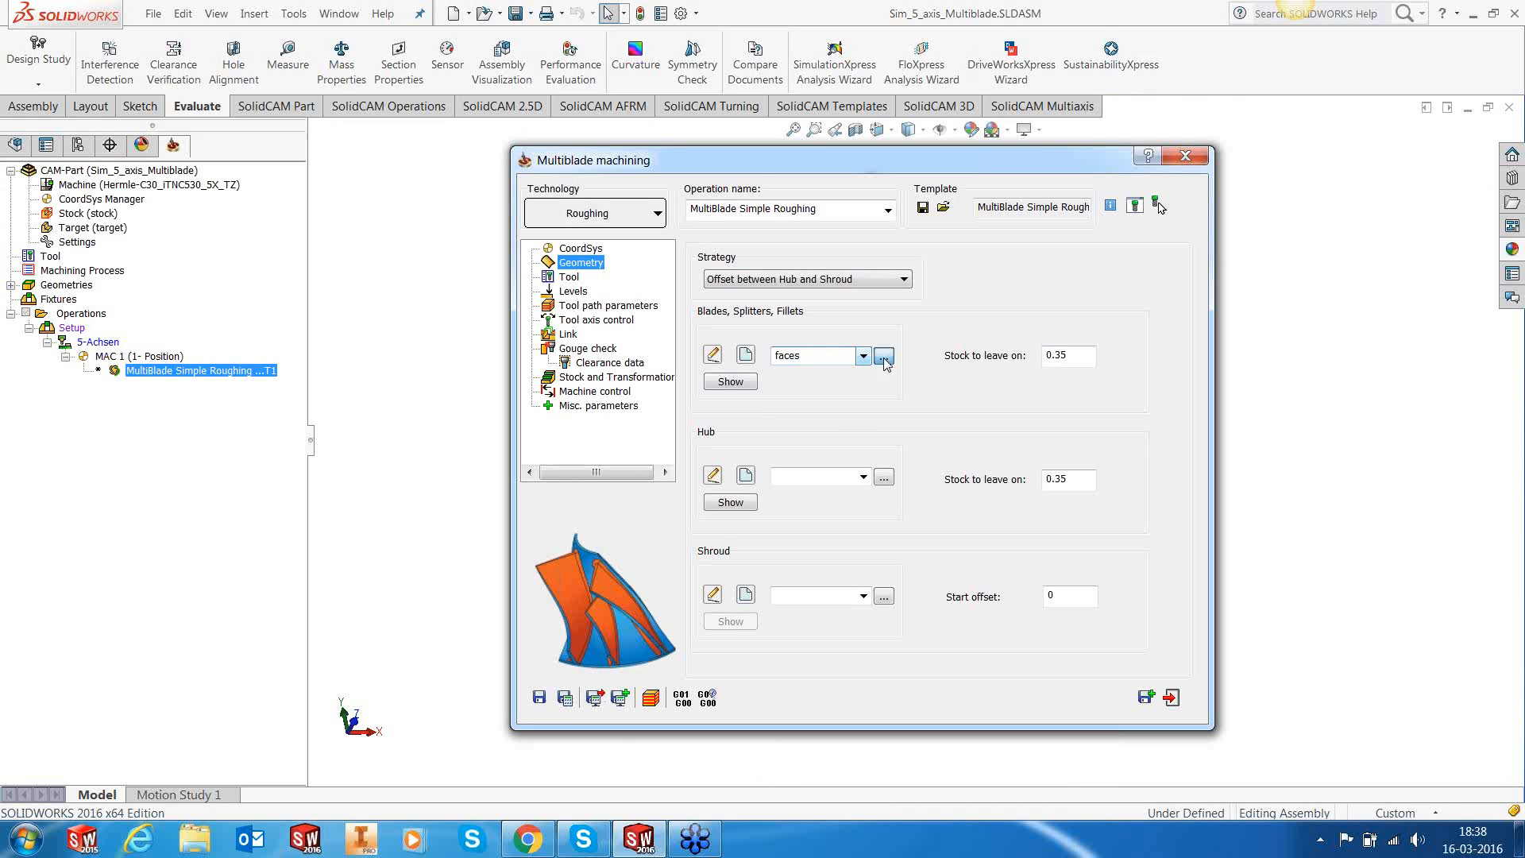
click(884, 357)
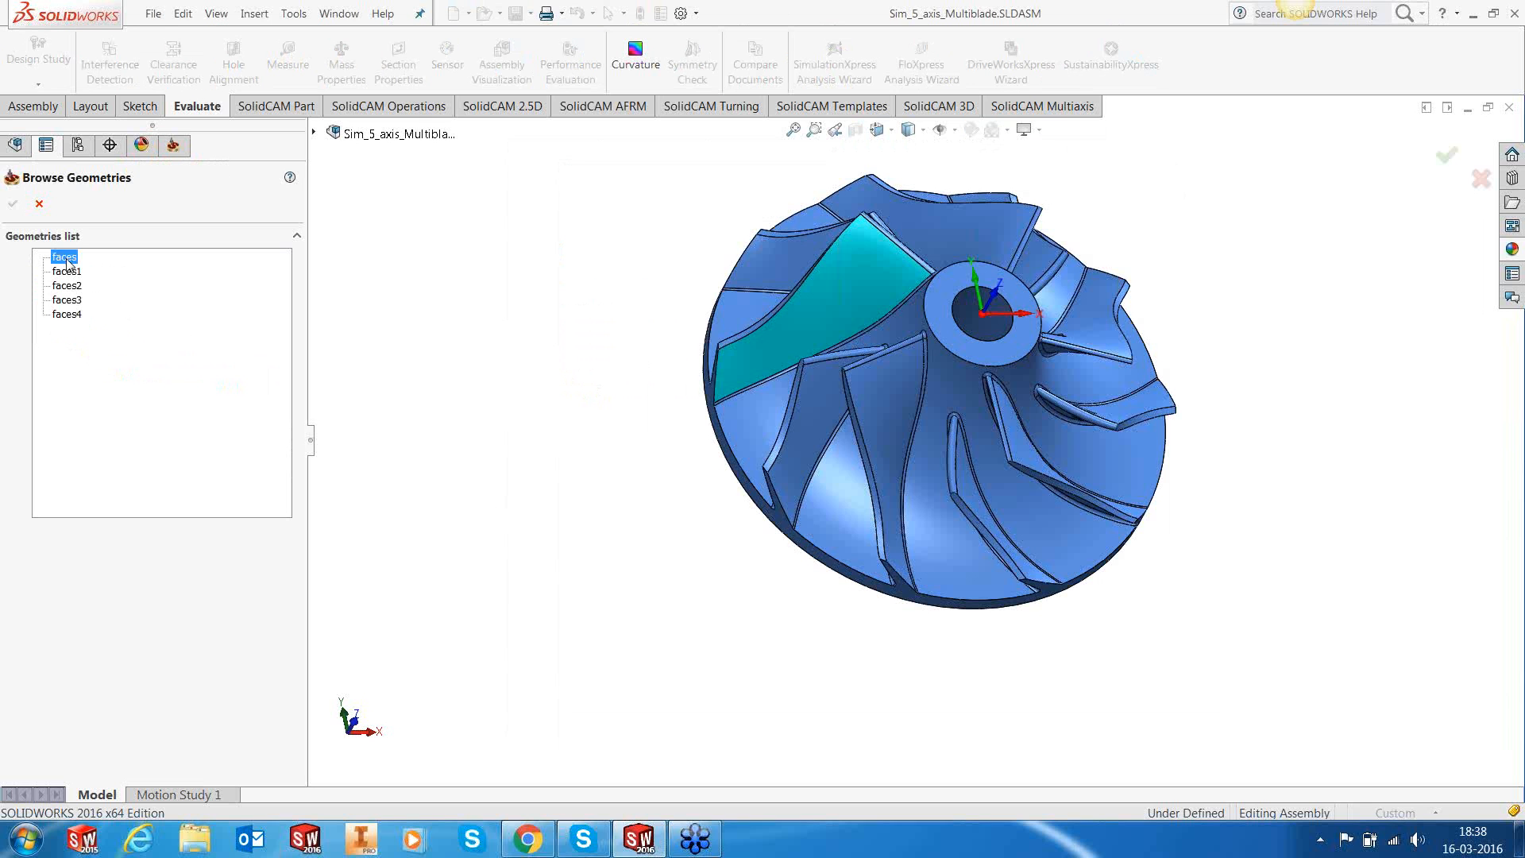
click(66, 259)
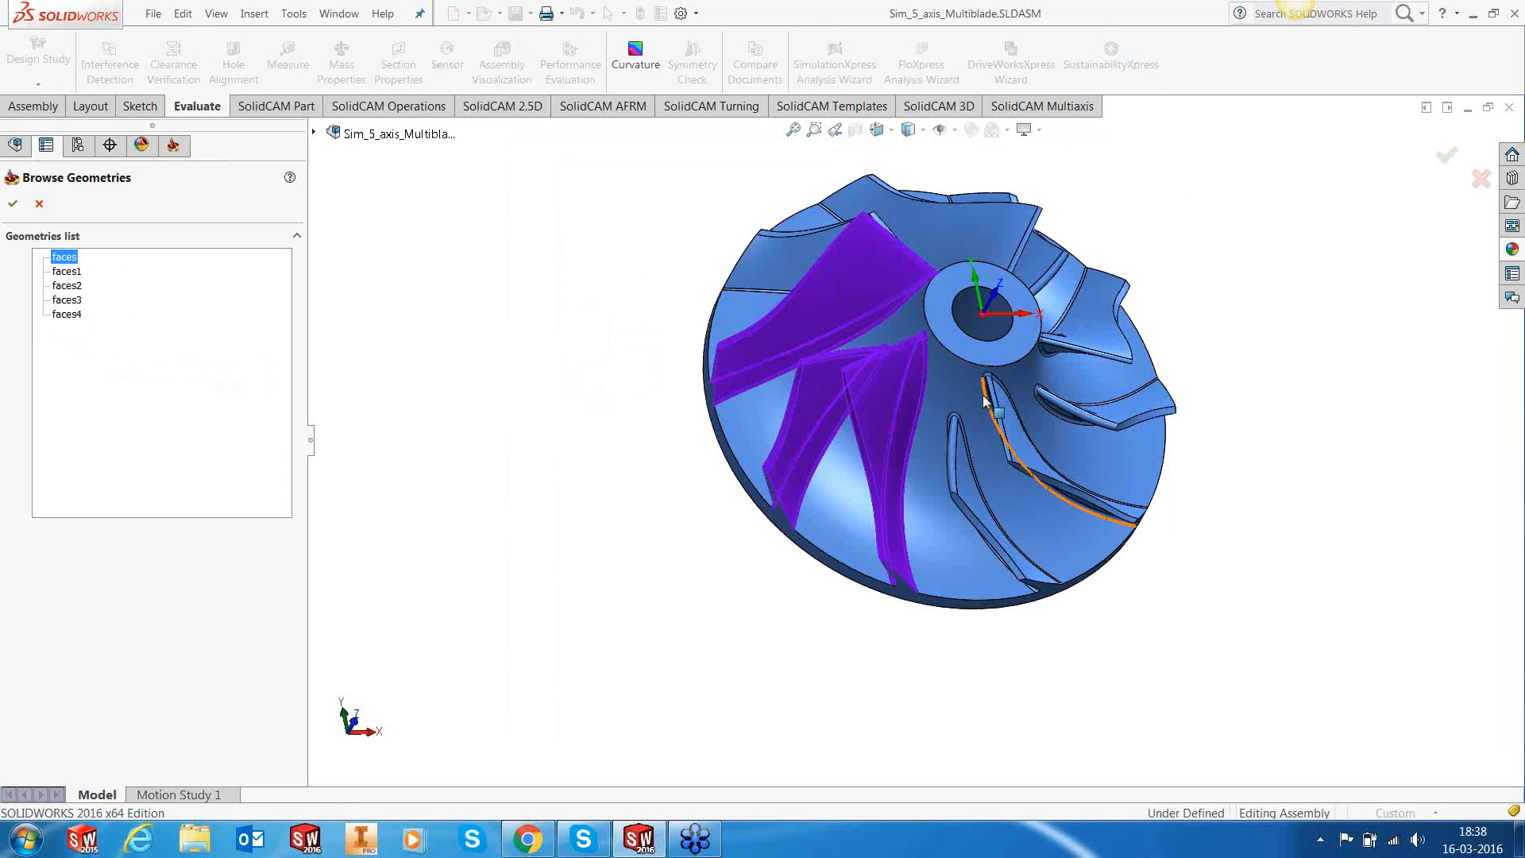
middle_drag(985, 388, 986, 470)
click(12, 204)
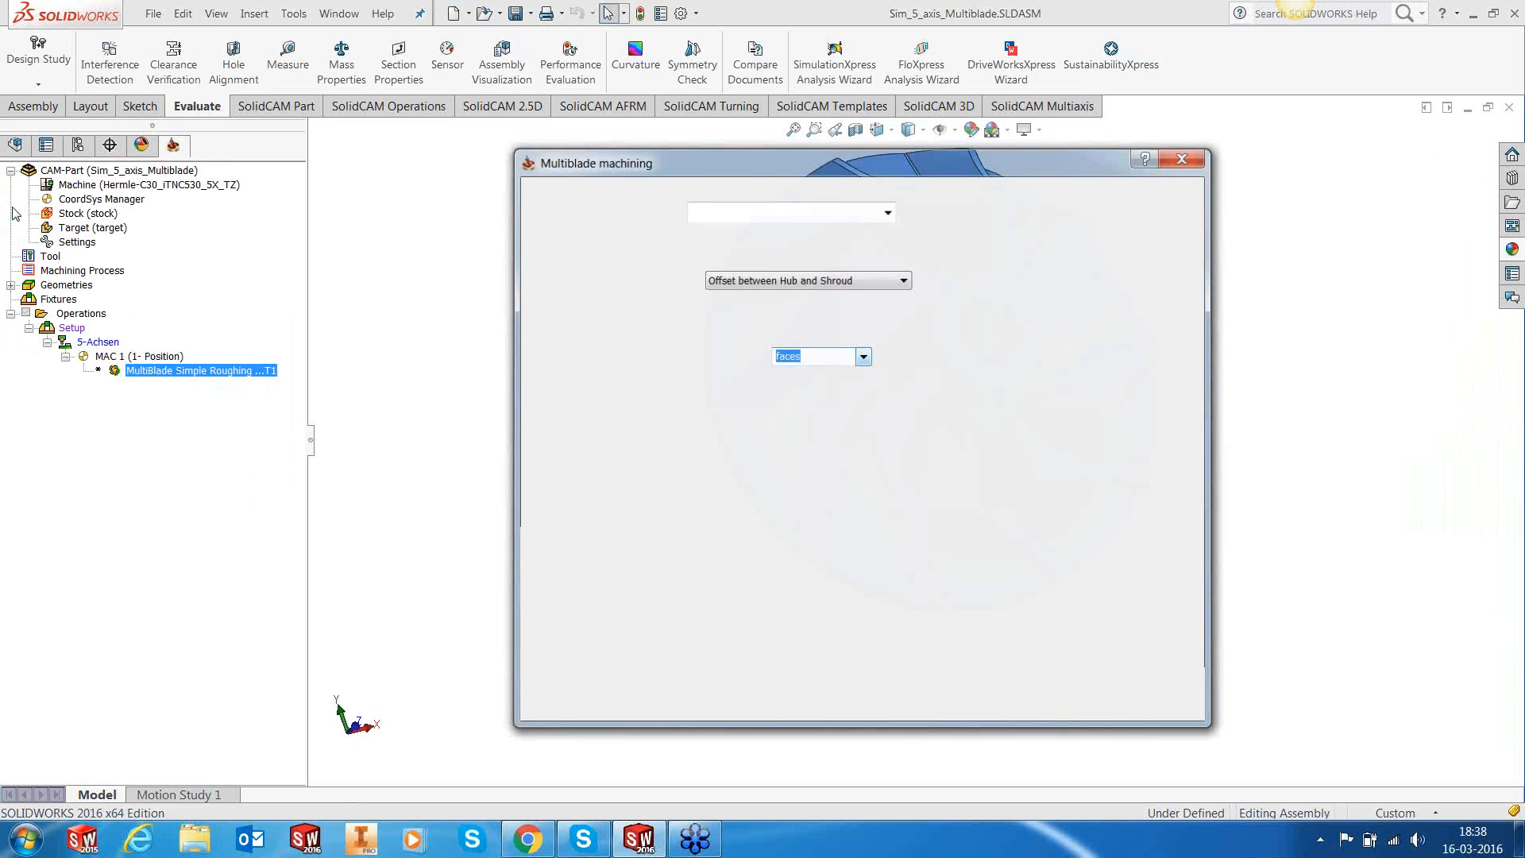
Step: Browse the stored geometries, assign faces1 as the Hub, and change the strategy to Offset from Hub
click(882, 476)
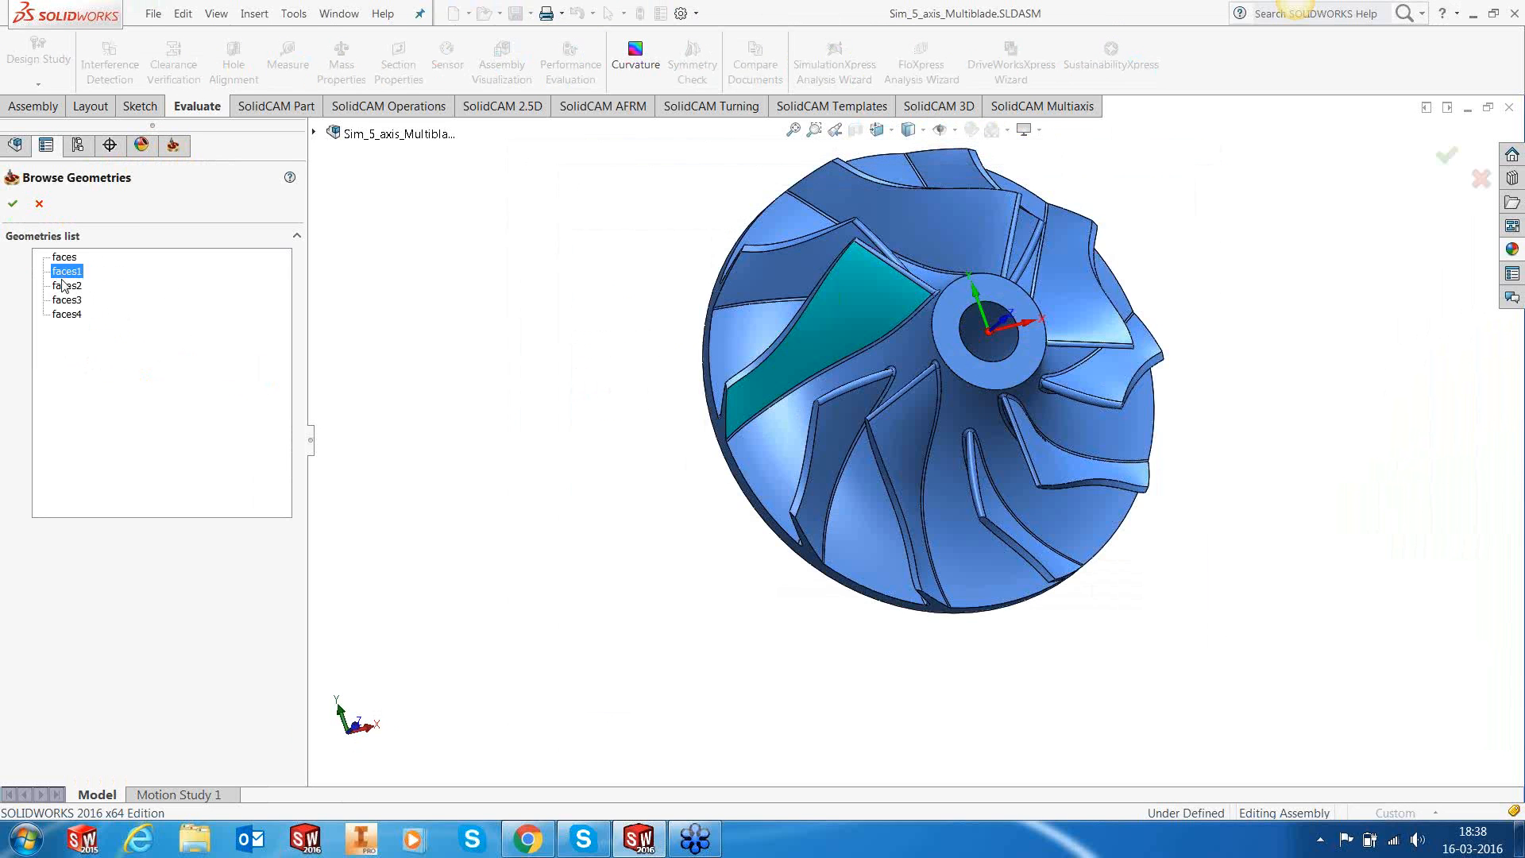
click(64, 288)
click(67, 299)
click(67, 272)
click(13, 204)
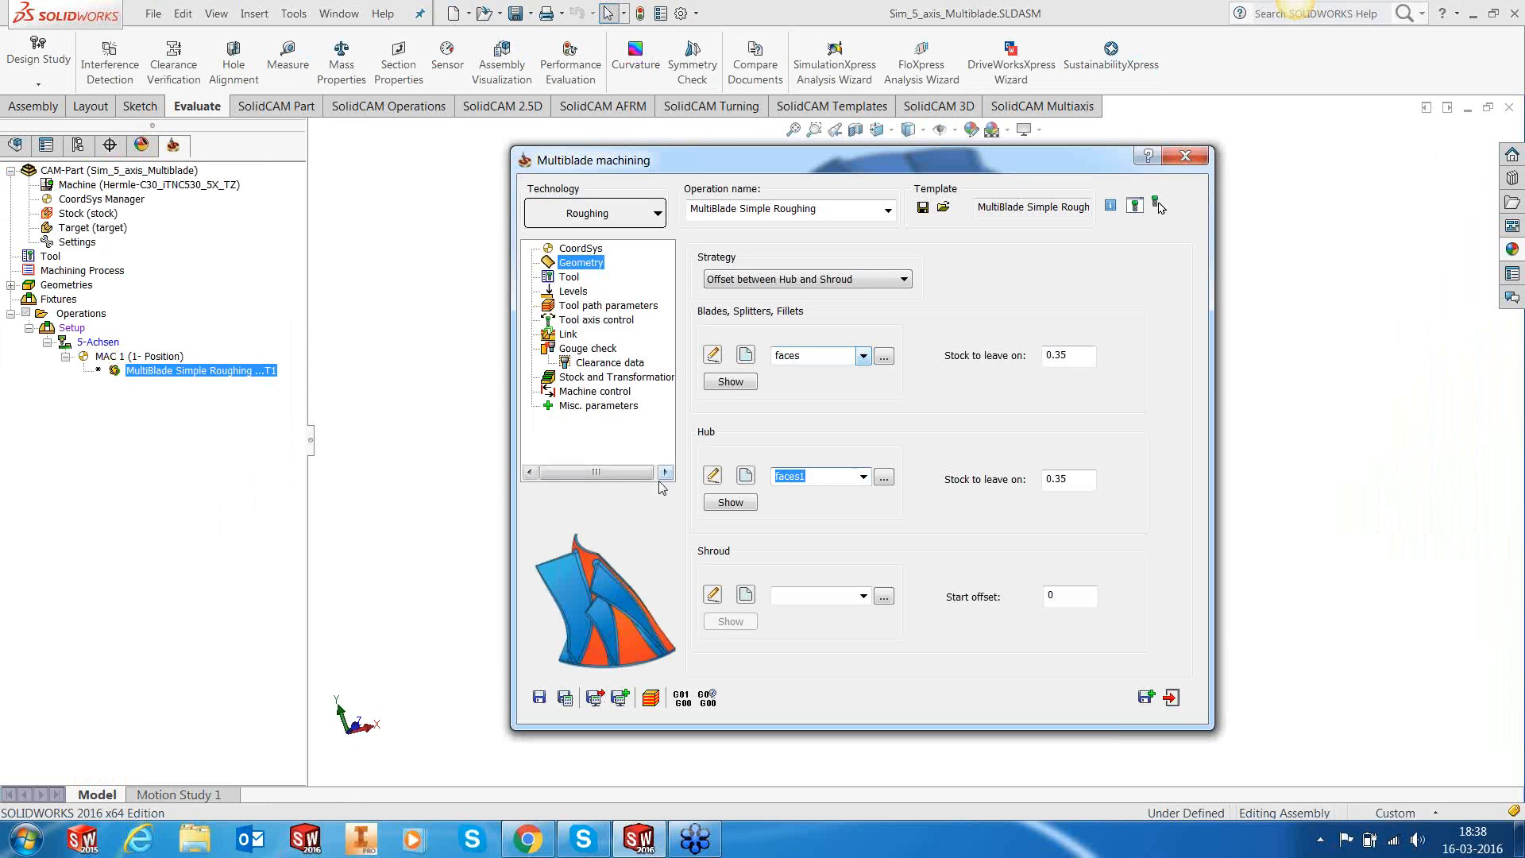
click(850, 281)
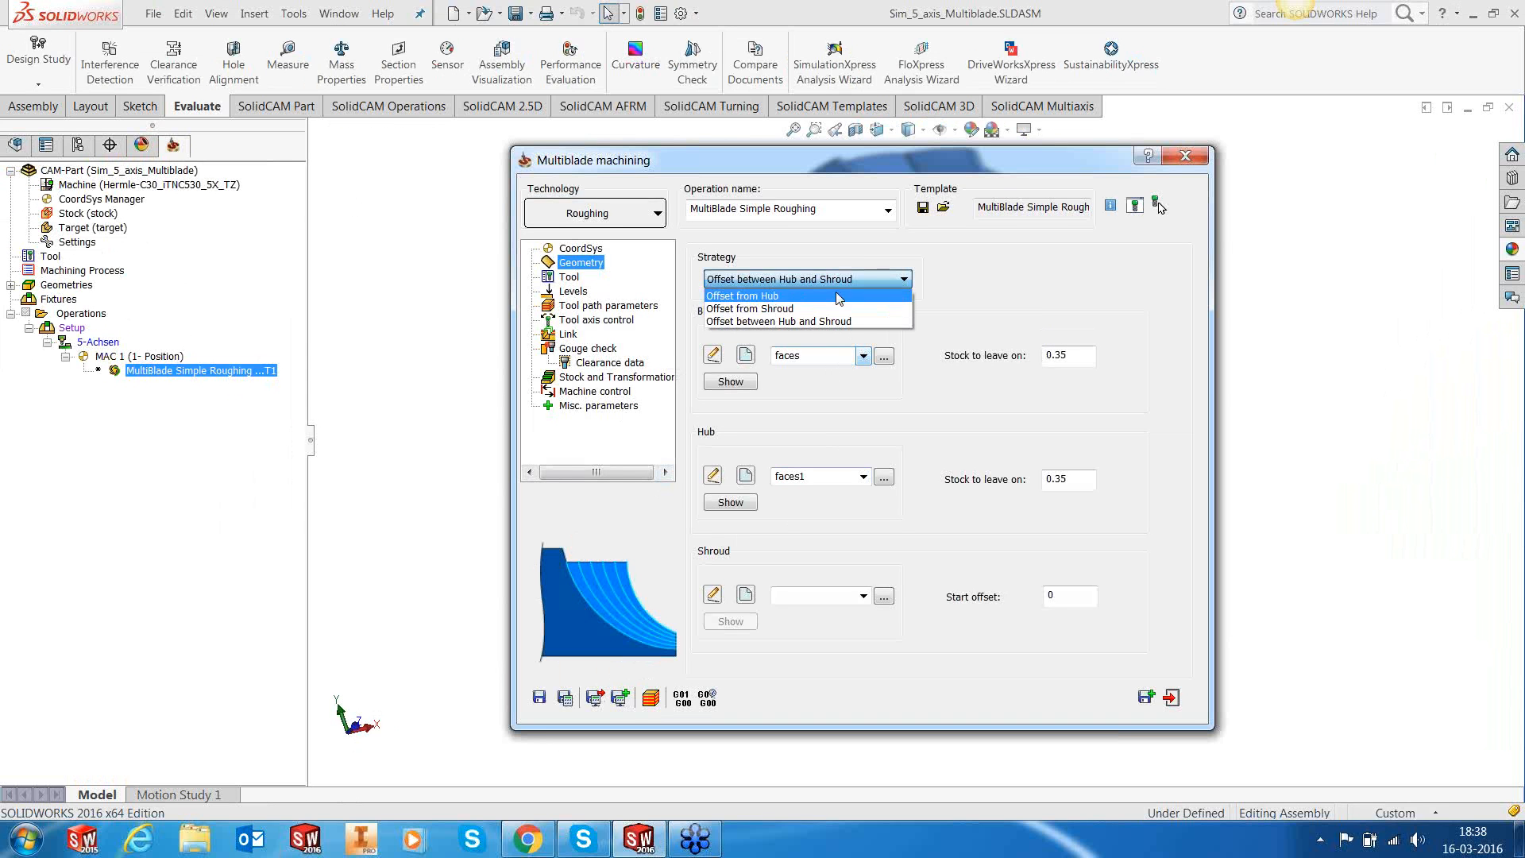
click(890, 296)
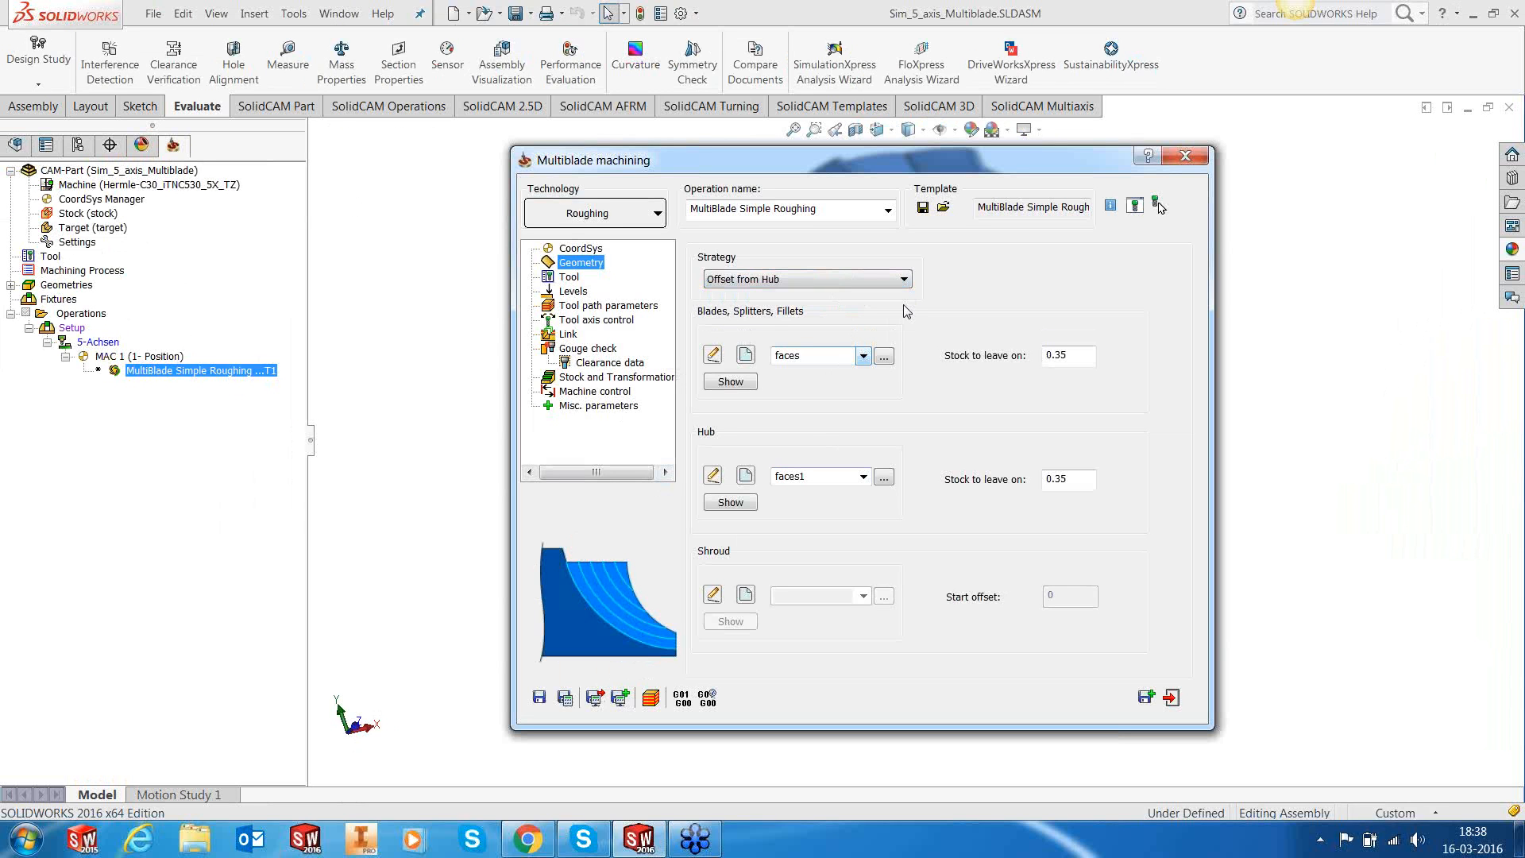
Step: Review the roughing tool's parameters and enlarged tool picture, then the clearance and safety distance settings
click(577, 280)
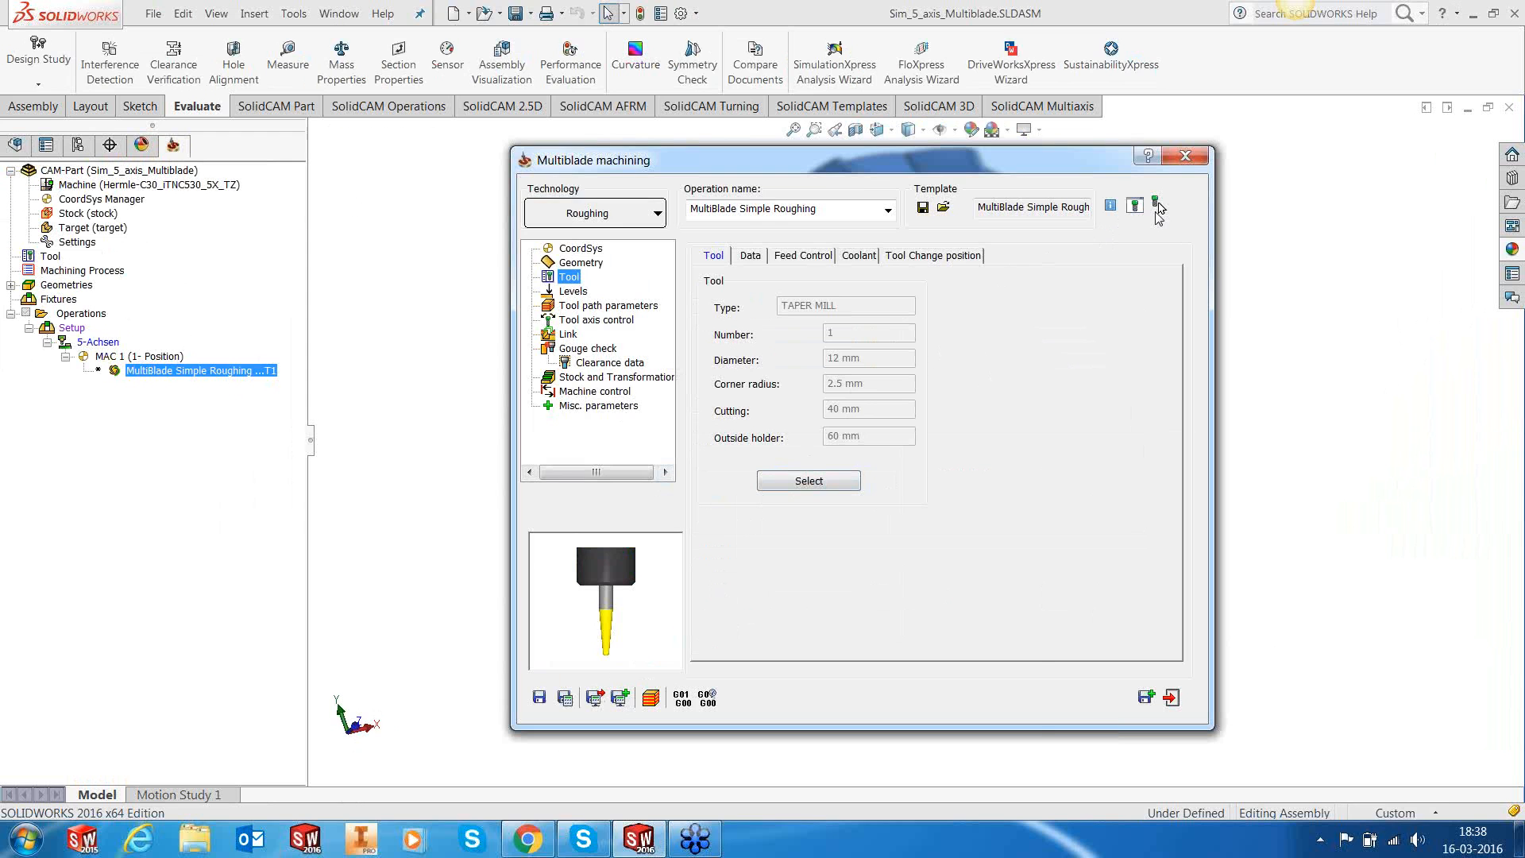
click(1158, 208)
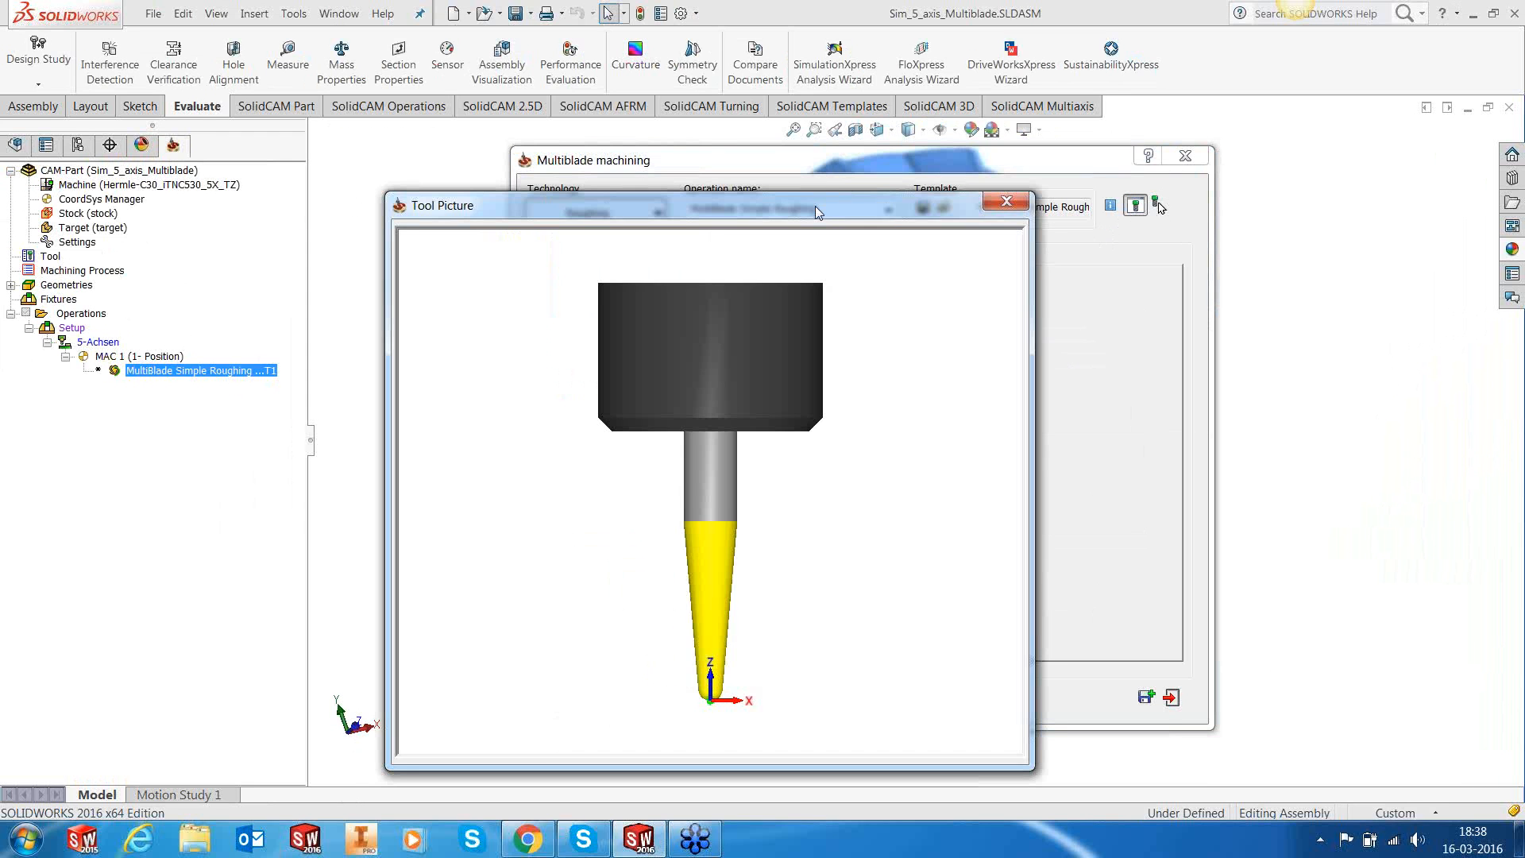
drag(1103, 679, 1141, 725)
click(1112, 113)
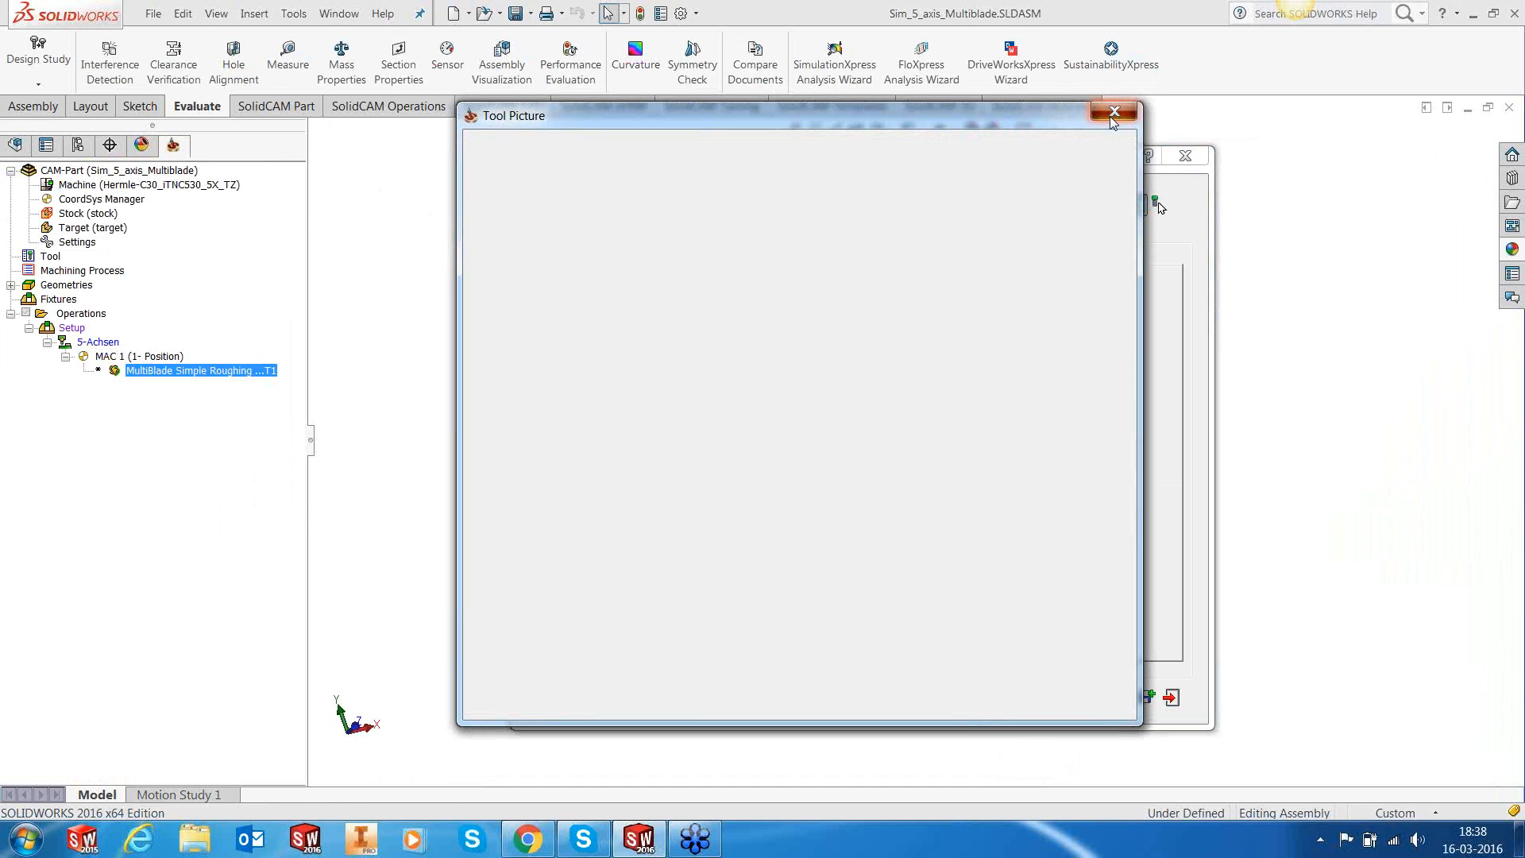
click(573, 292)
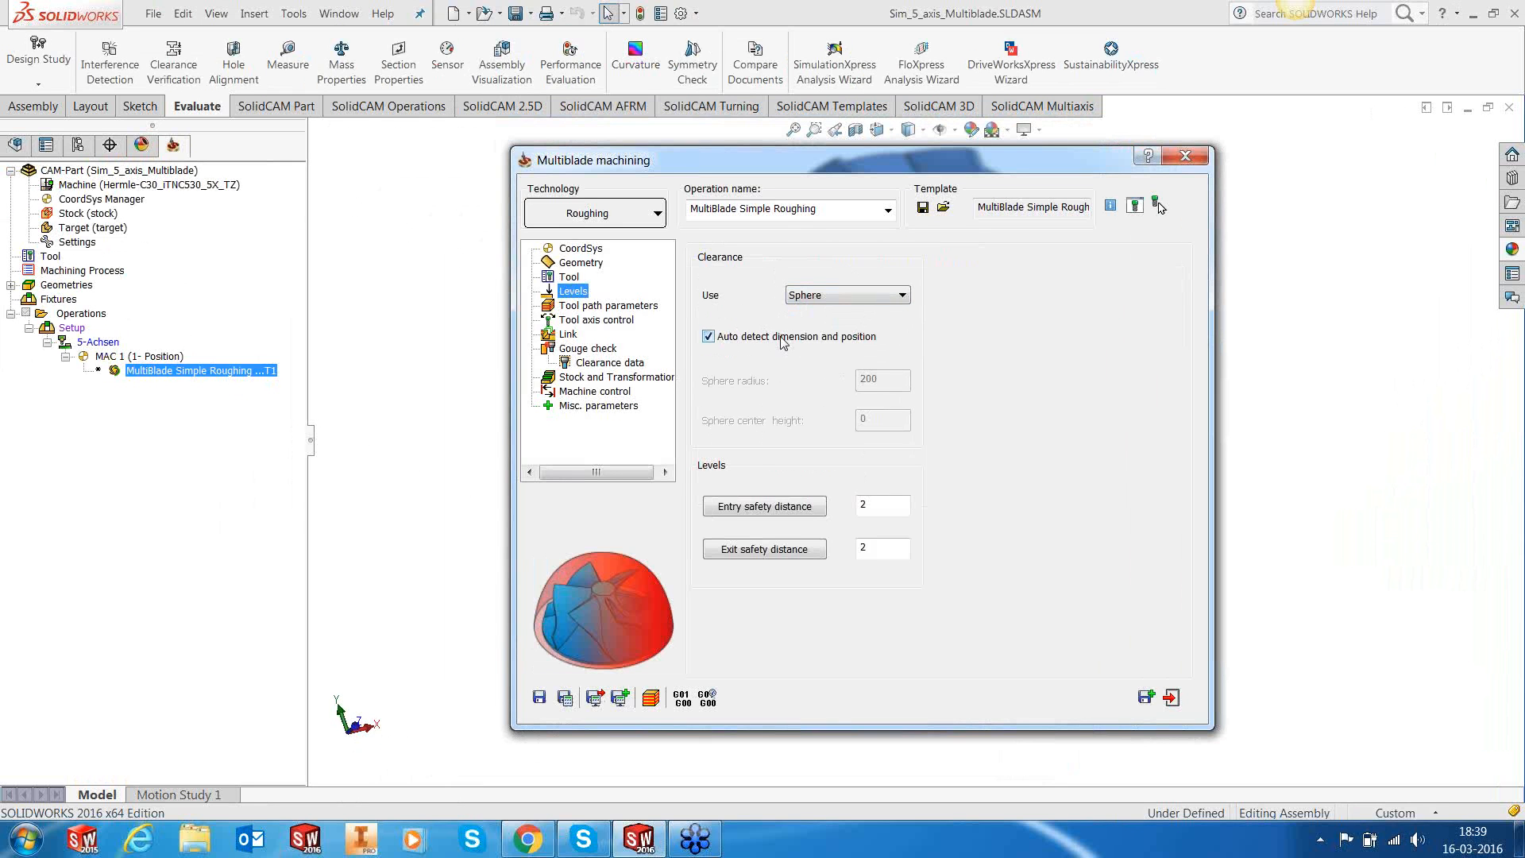
Step: In the tool path parameters, set layers by maximum distance to 3 and slices by maximum distance to 2.5
click(655, 308)
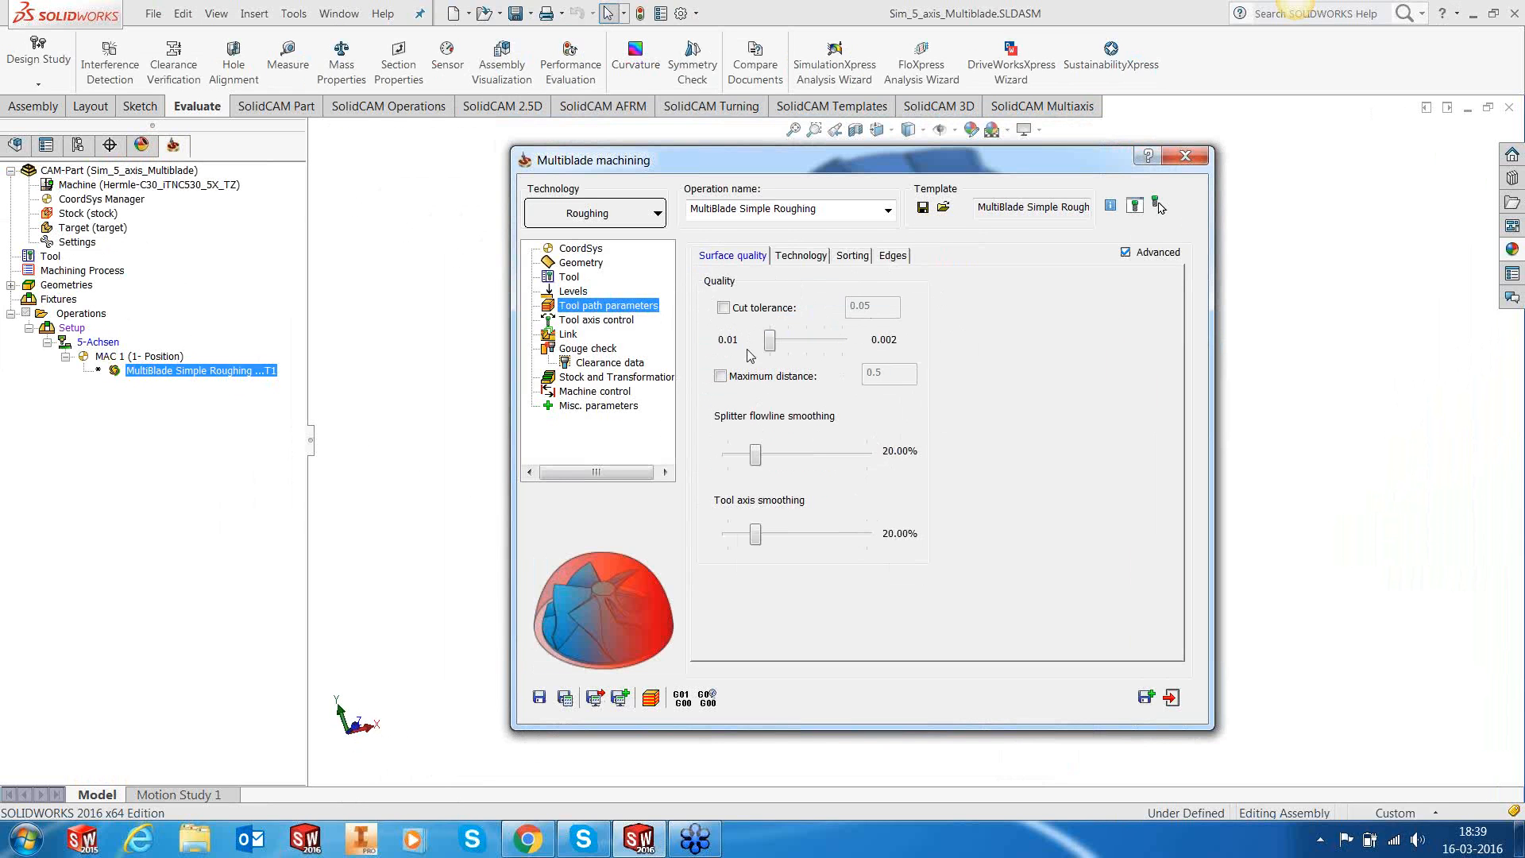
click(799, 256)
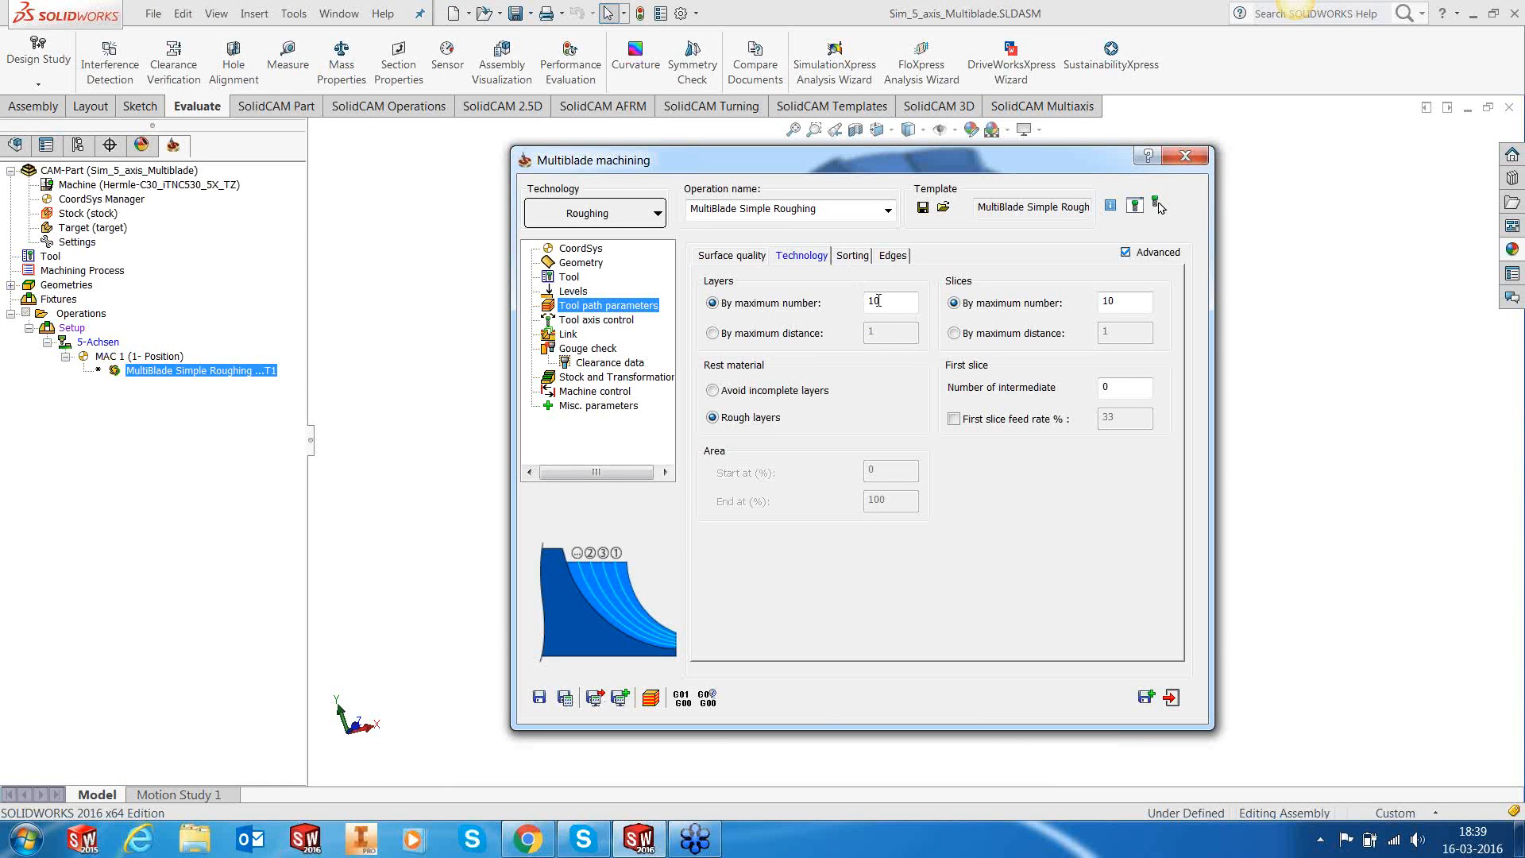
drag(881, 302, 861, 308)
click(1133, 305)
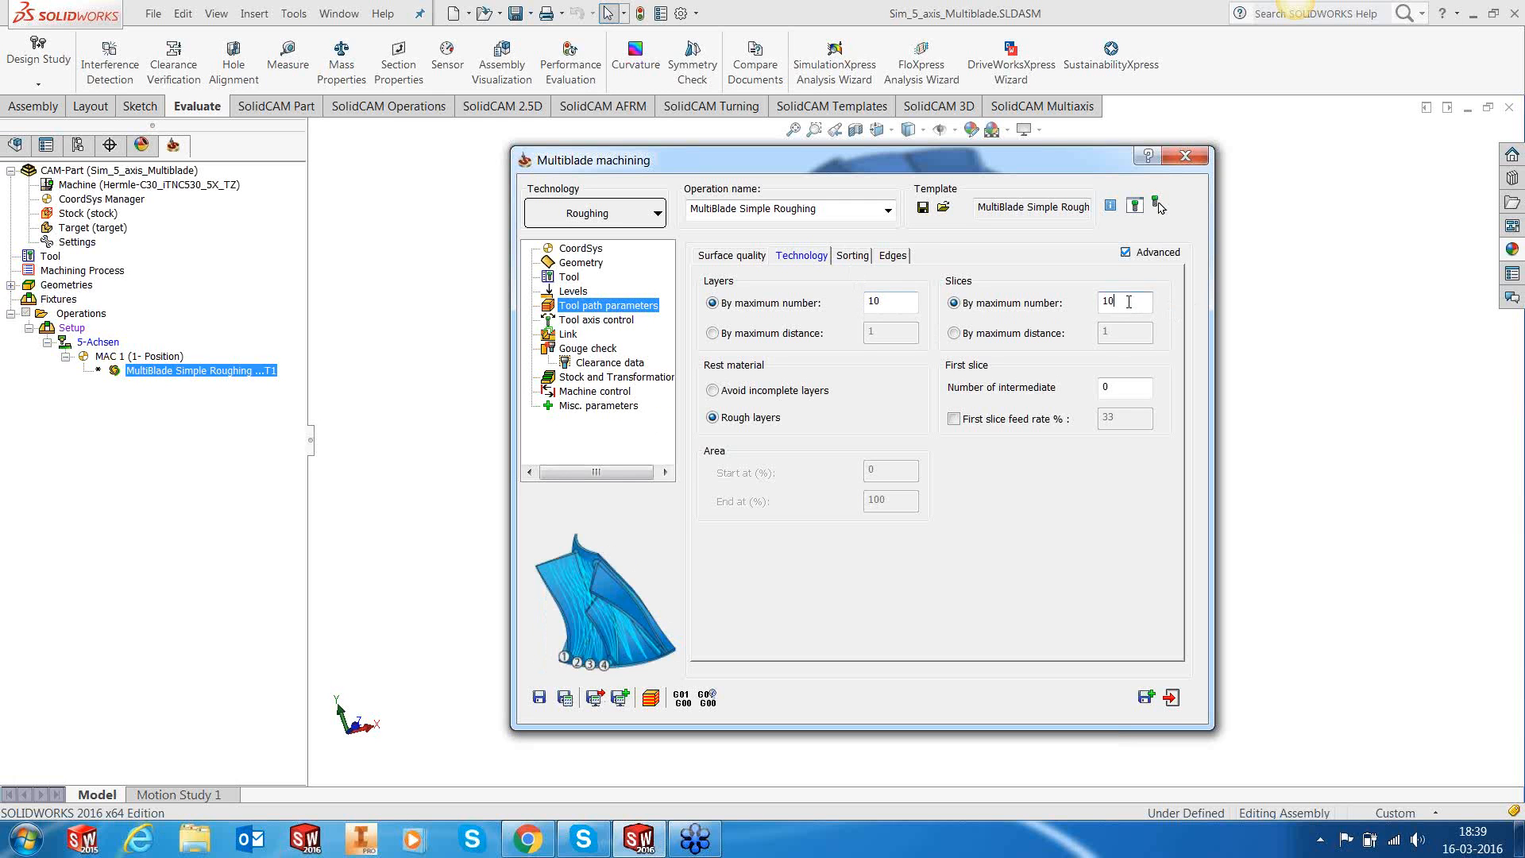
click(875, 305)
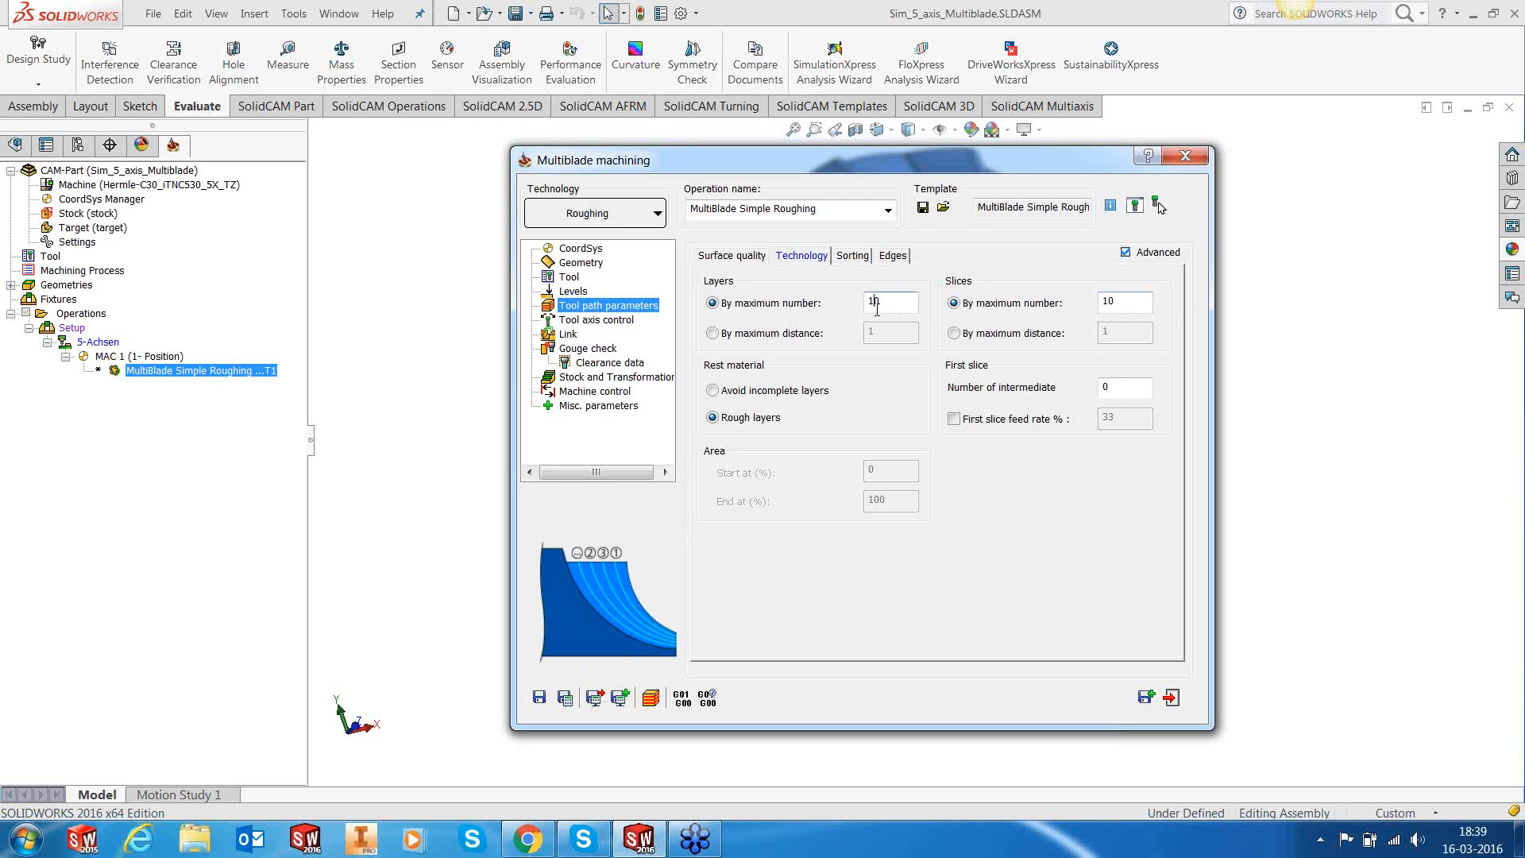
key(Tab)
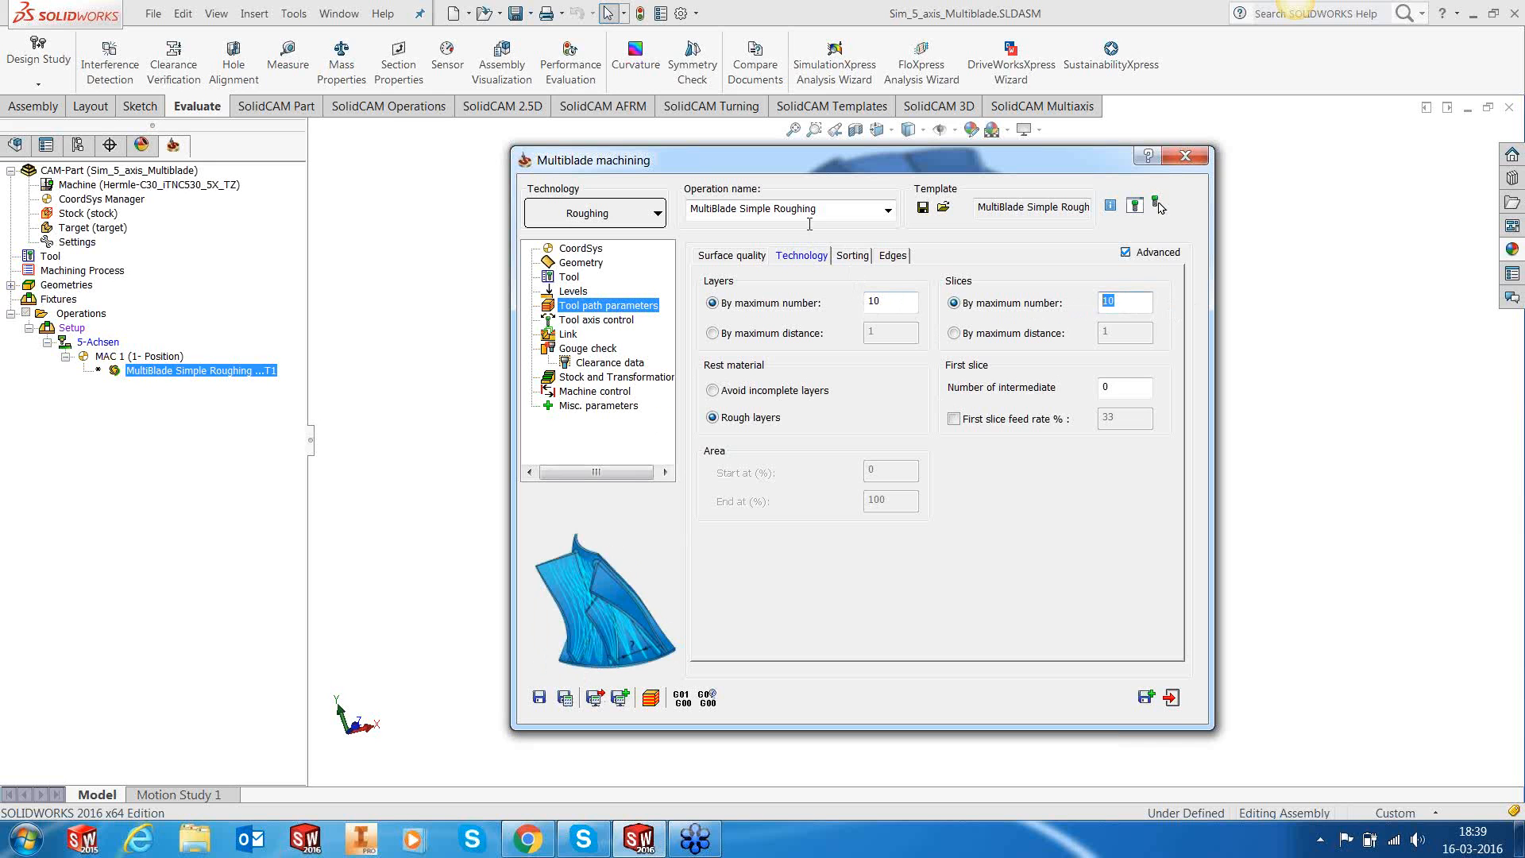
click(761, 336)
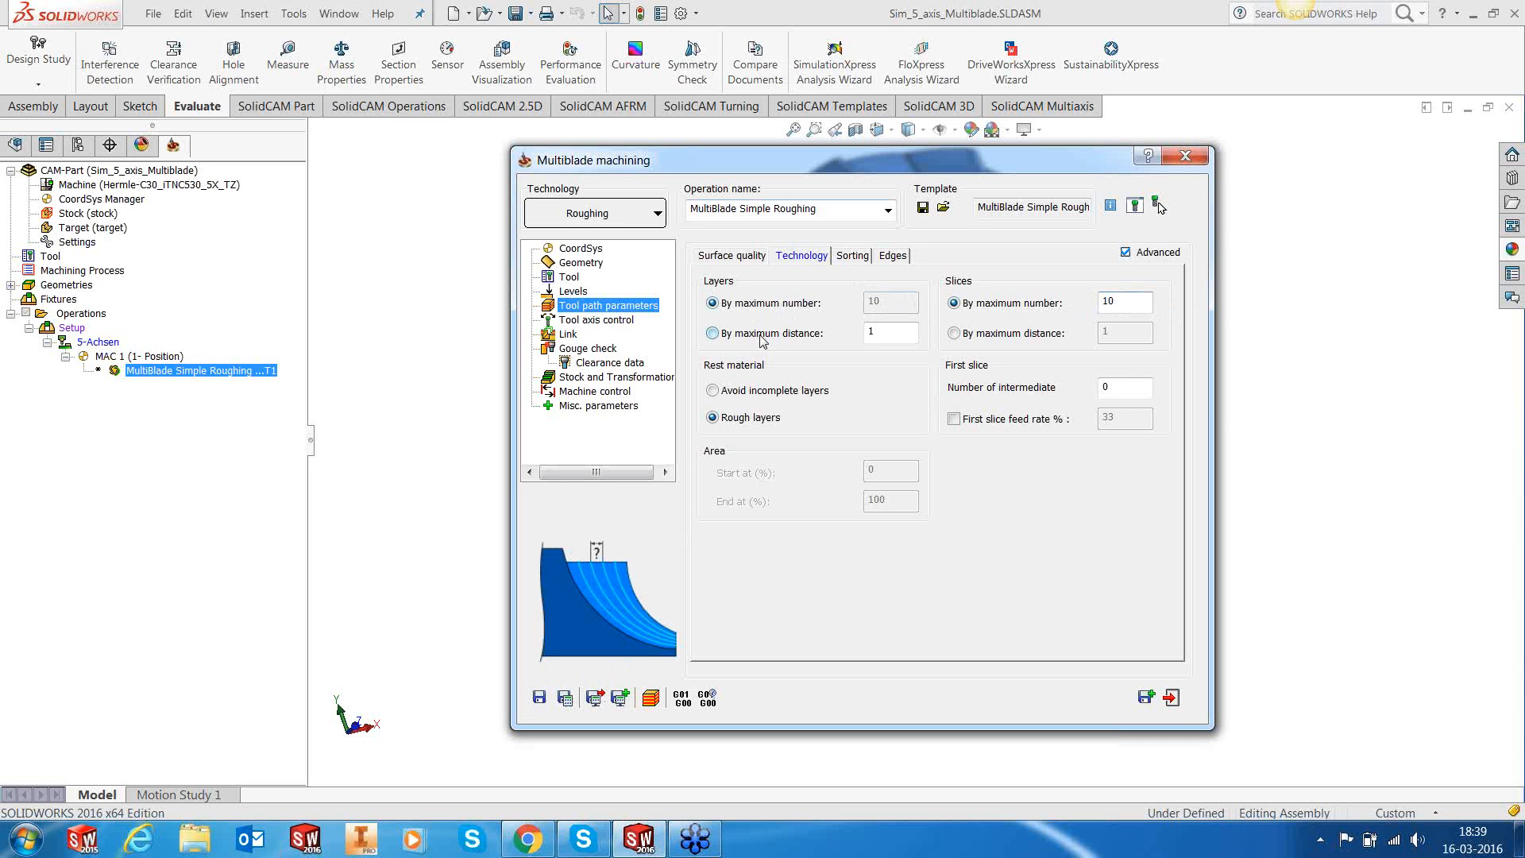
text(3)
click(1015, 337)
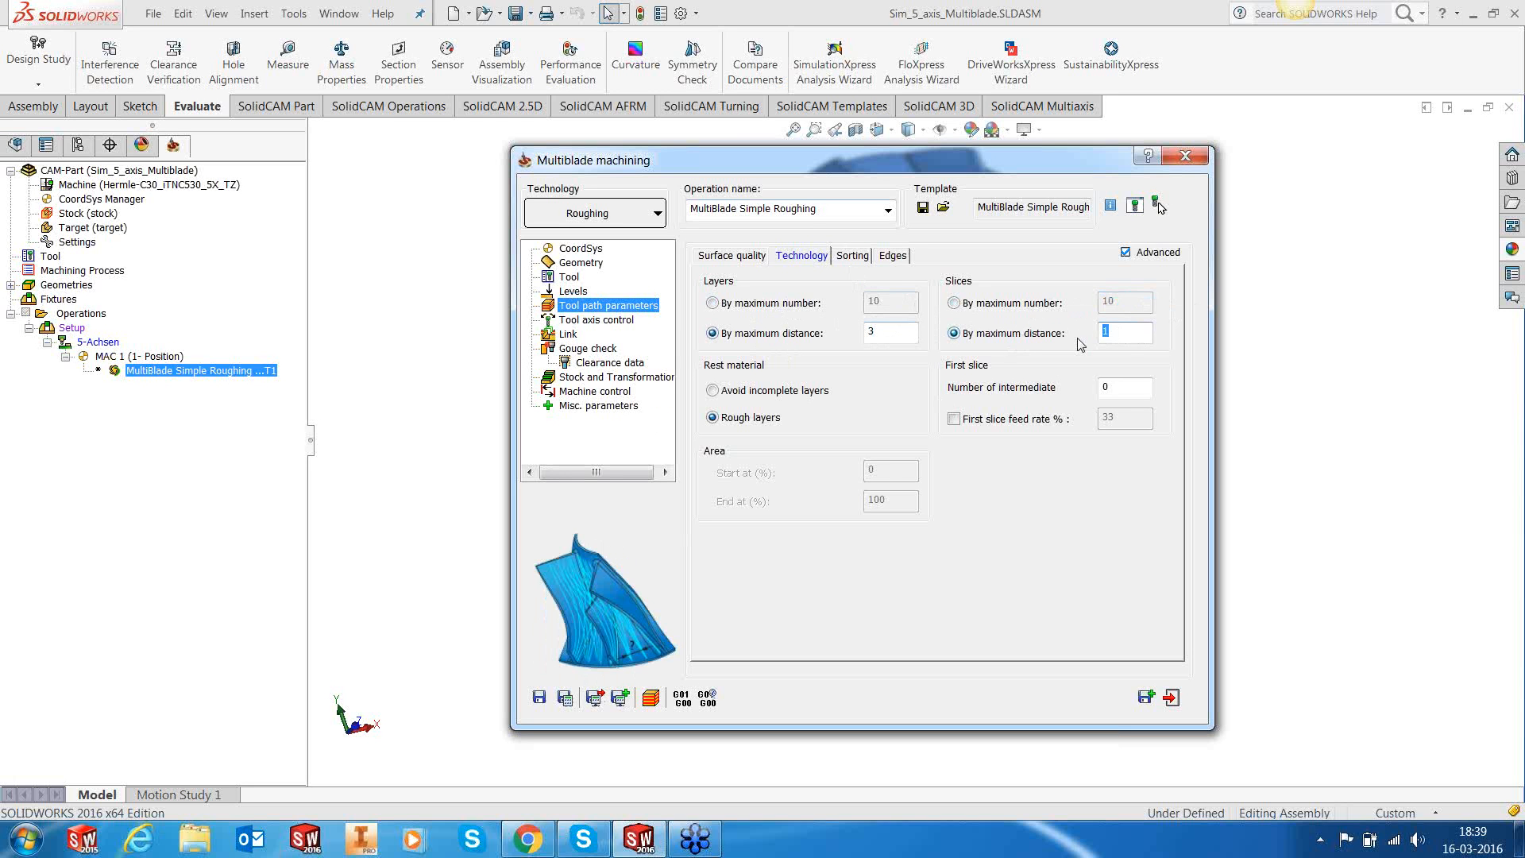
text(2.5)
Step: View the sorting method and ordering, collapse the operation dialog, and examine the highlighted main blade's leading edge on the impeller
click(852, 256)
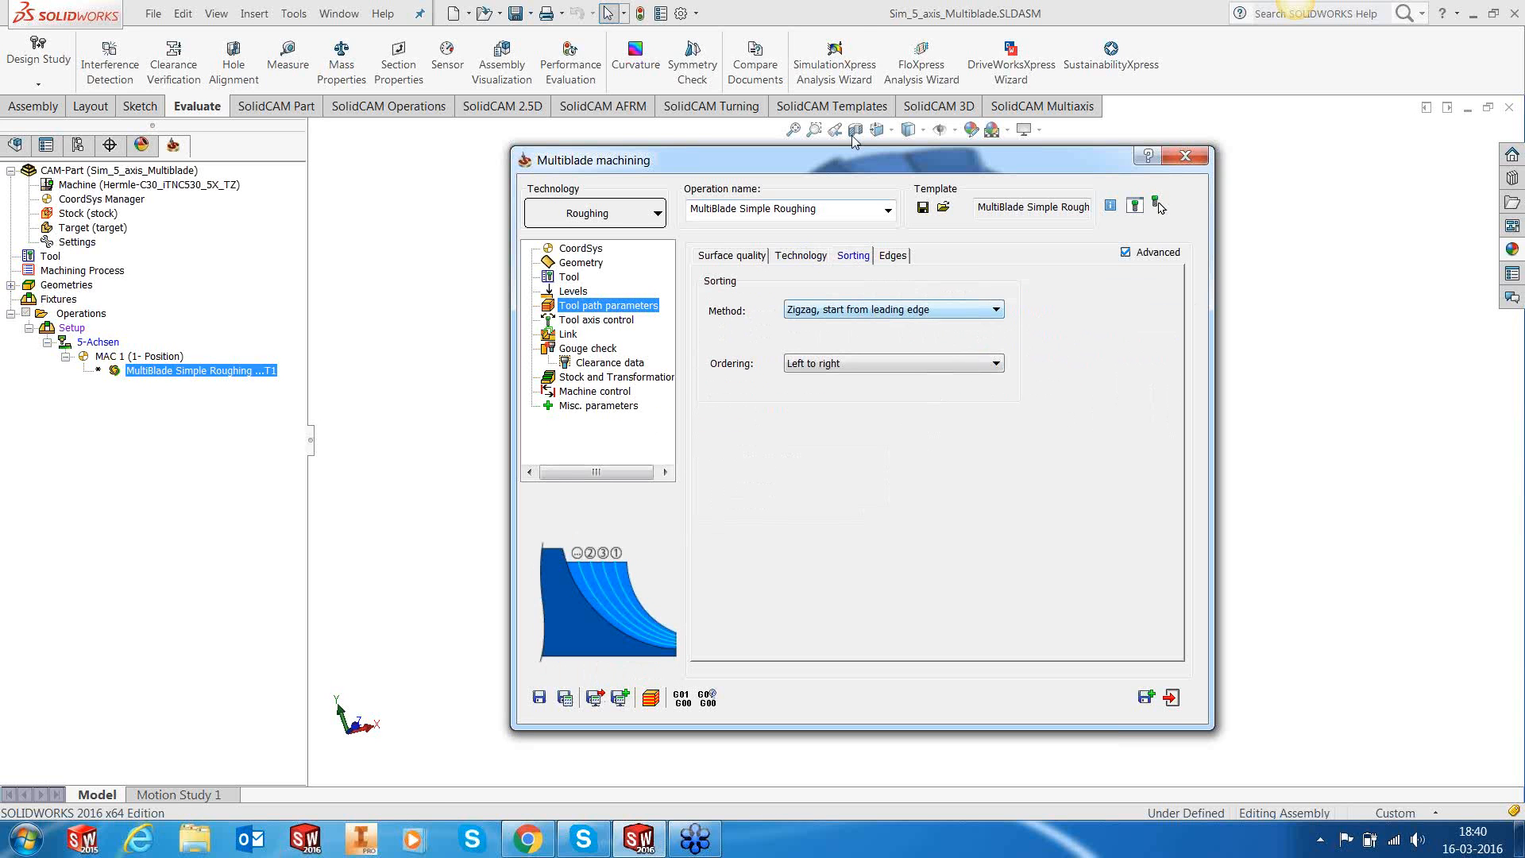
double_click(811, 155)
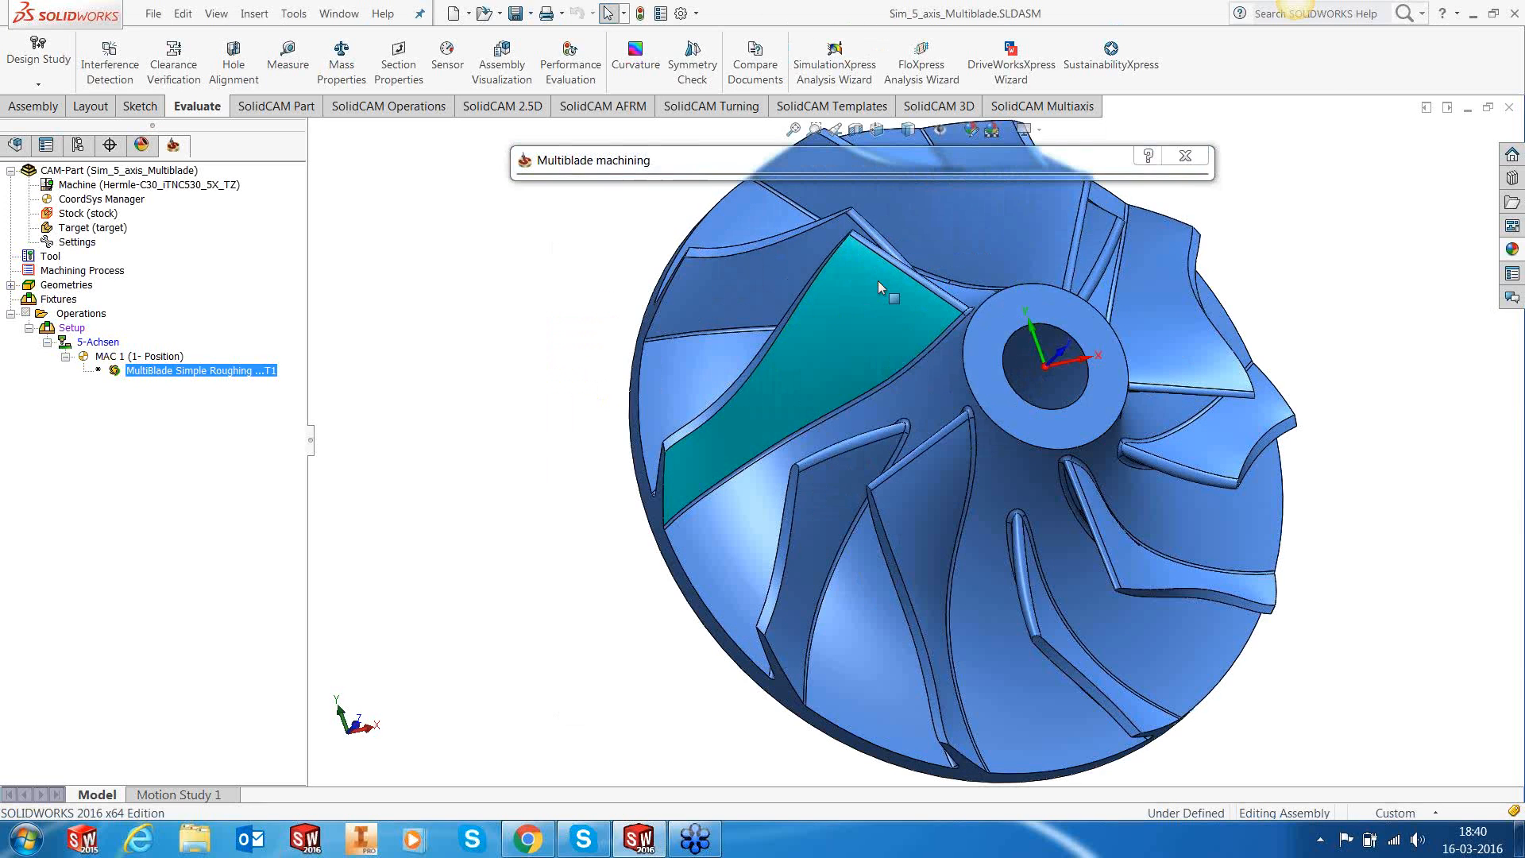
scroll(879, 280, down, 5)
click(1023, 366)
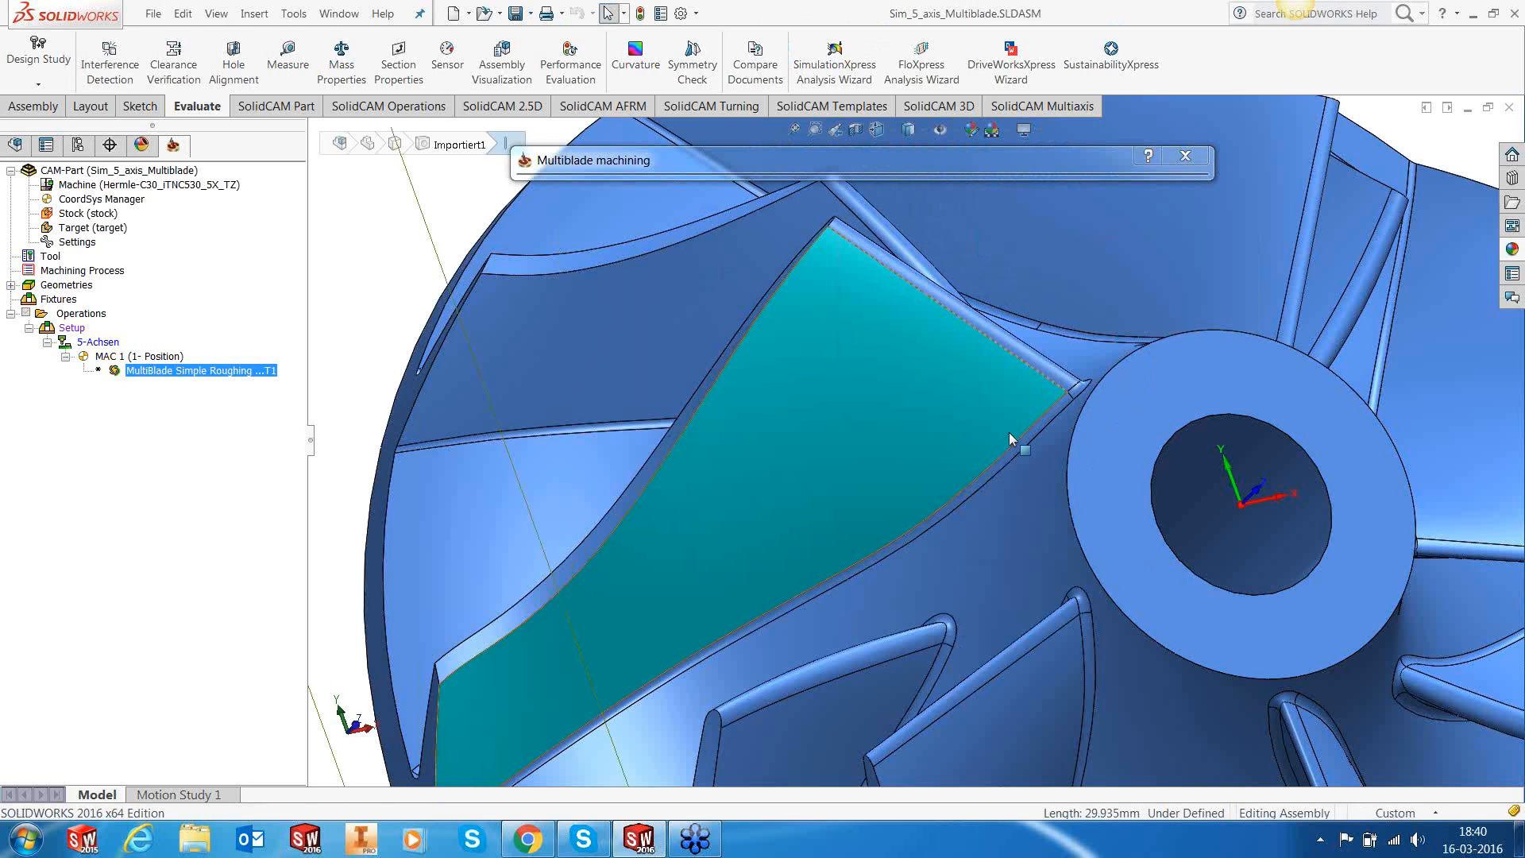
scroll(978, 442, up, 3)
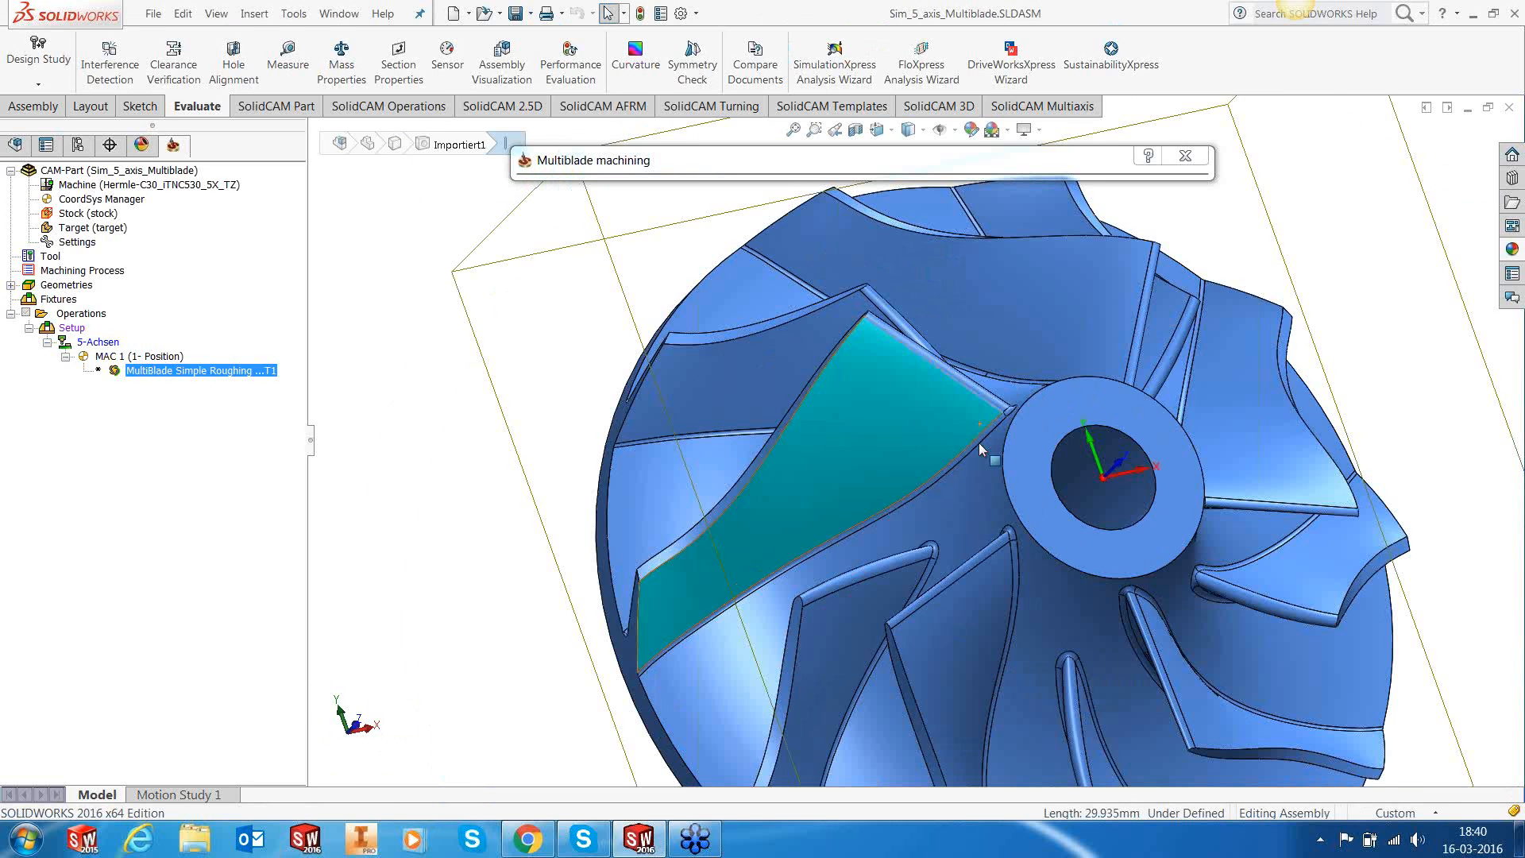
scroll(641, 554, down, 3)
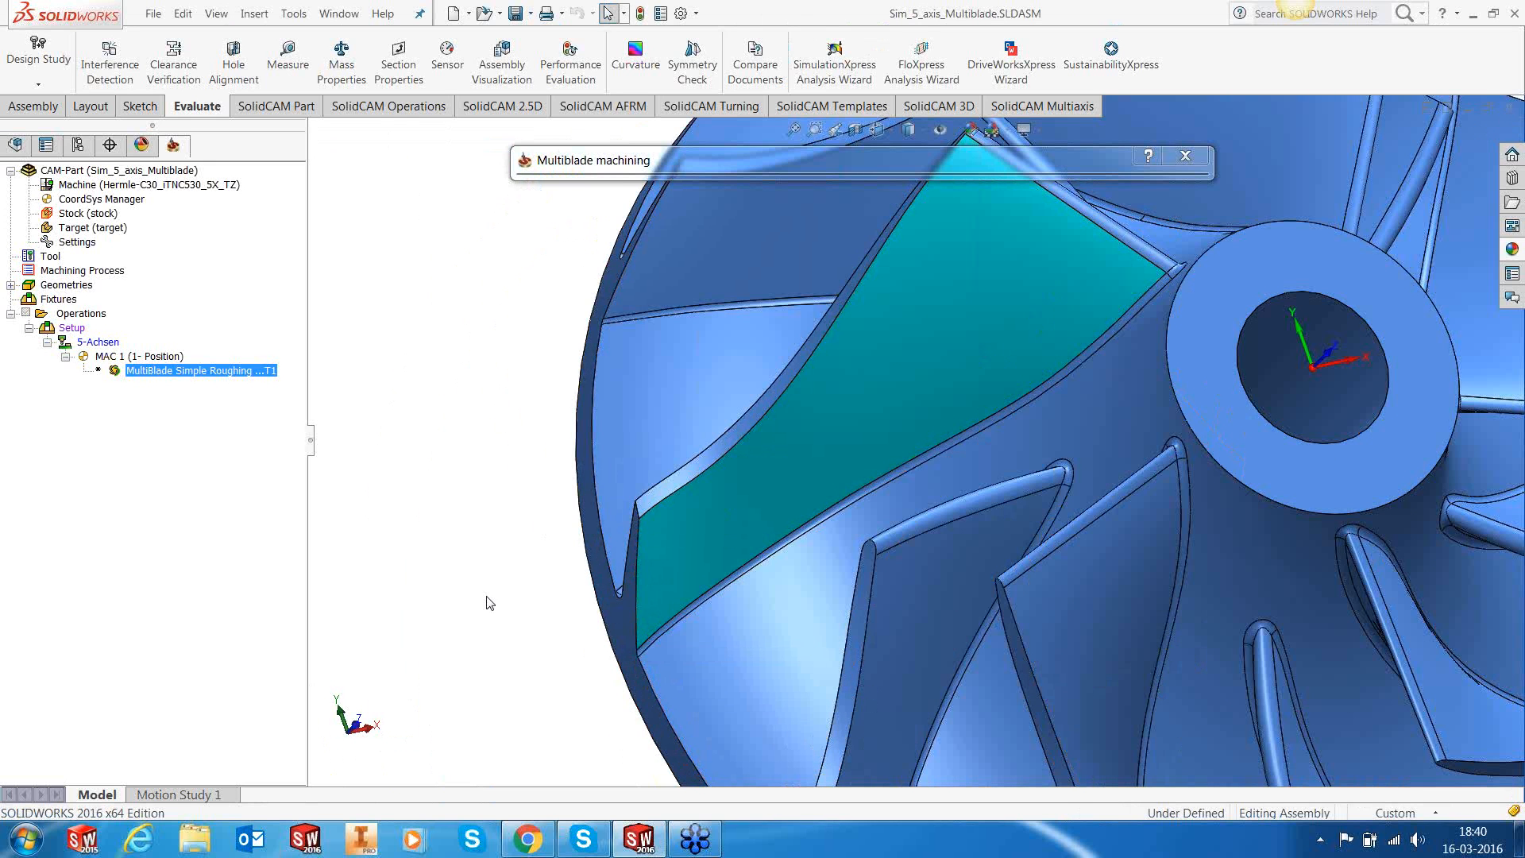
scroll(487, 603, up, 1)
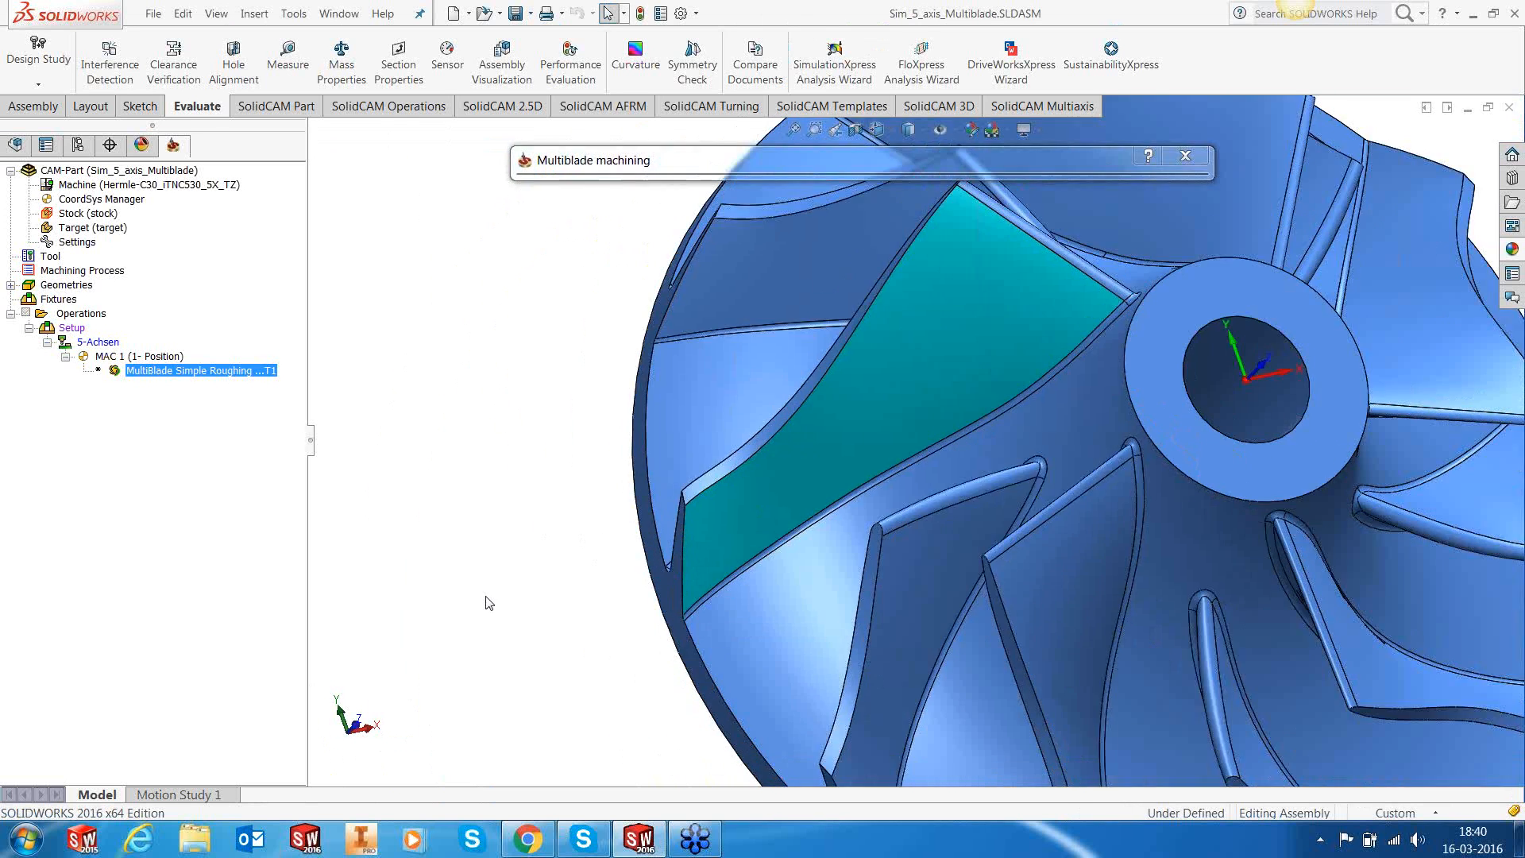
scroll(1045, 350, up, 2)
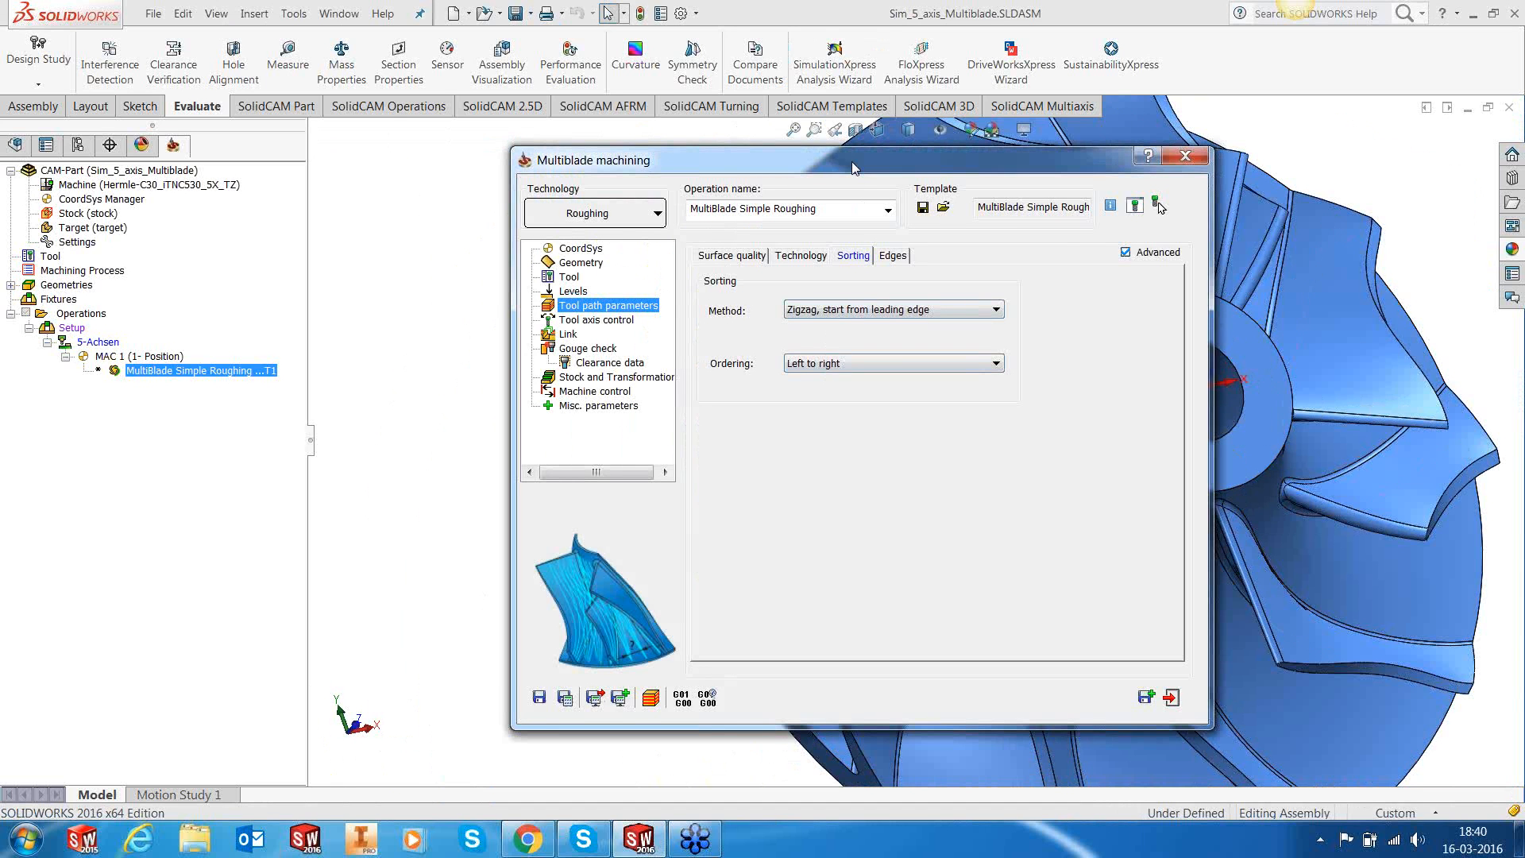
Step: Move the operation dialog clear of the impeller, examine the channels between blades from the side, and pick a blade face
drag(851, 161, 786, 165)
drag(694, 159, 354, 100)
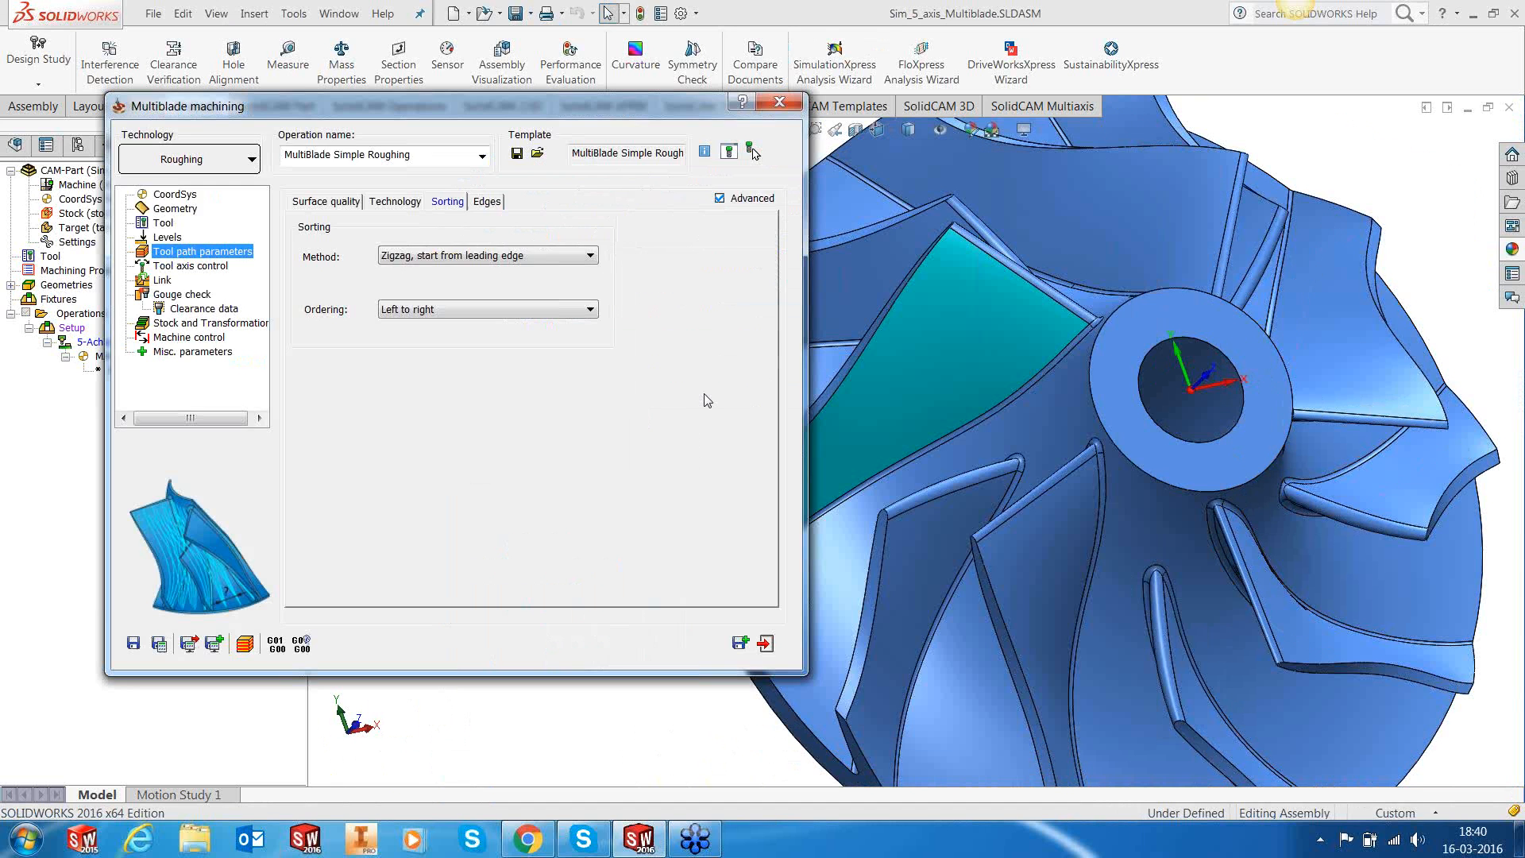
middle_drag(883, 398, 981, 326)
click(1101, 588)
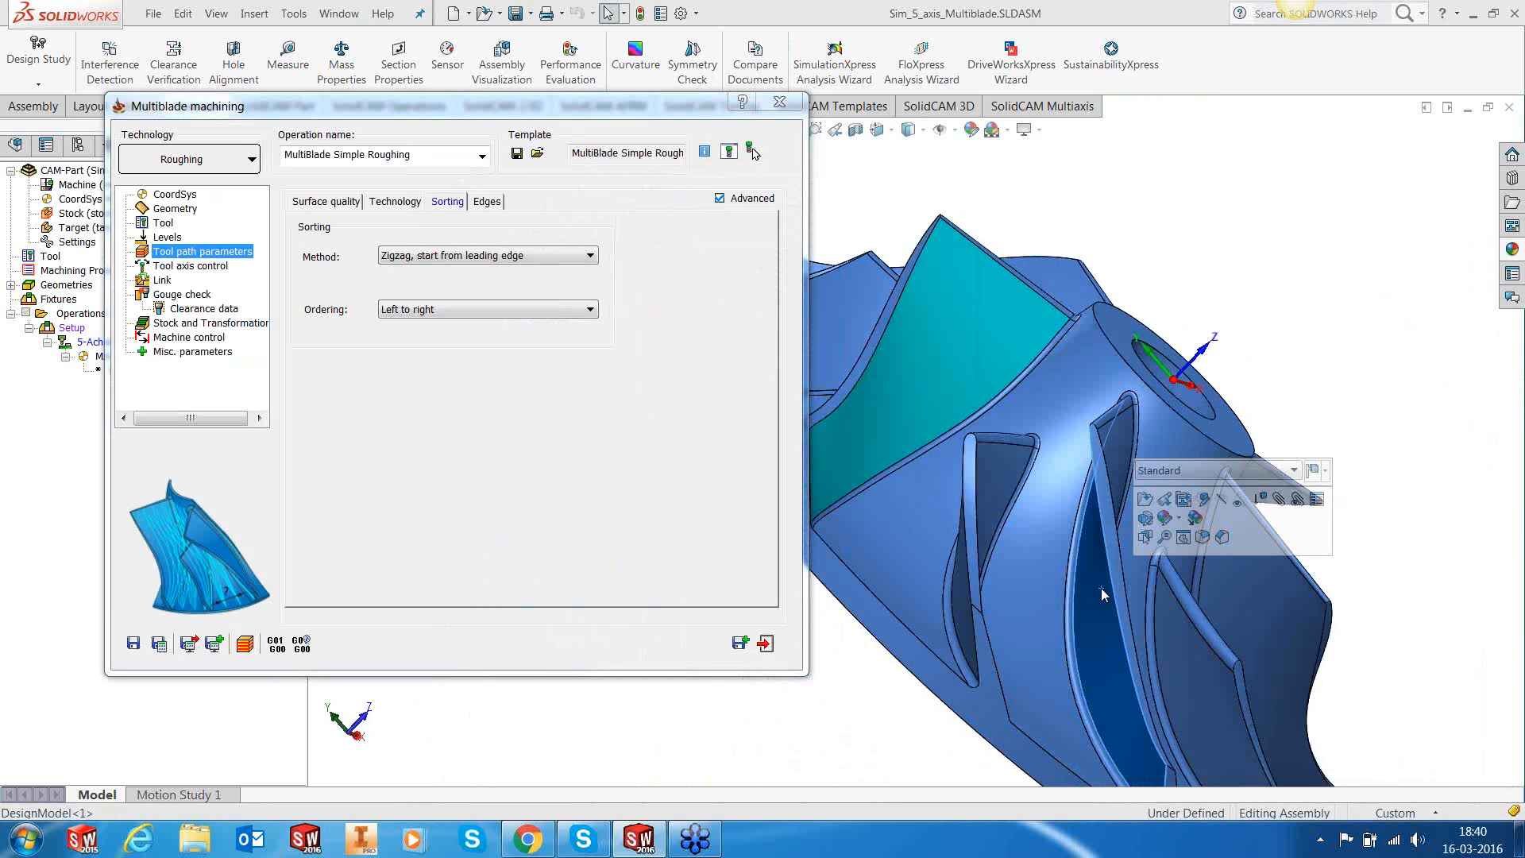
drag(454, 101, 699, 112)
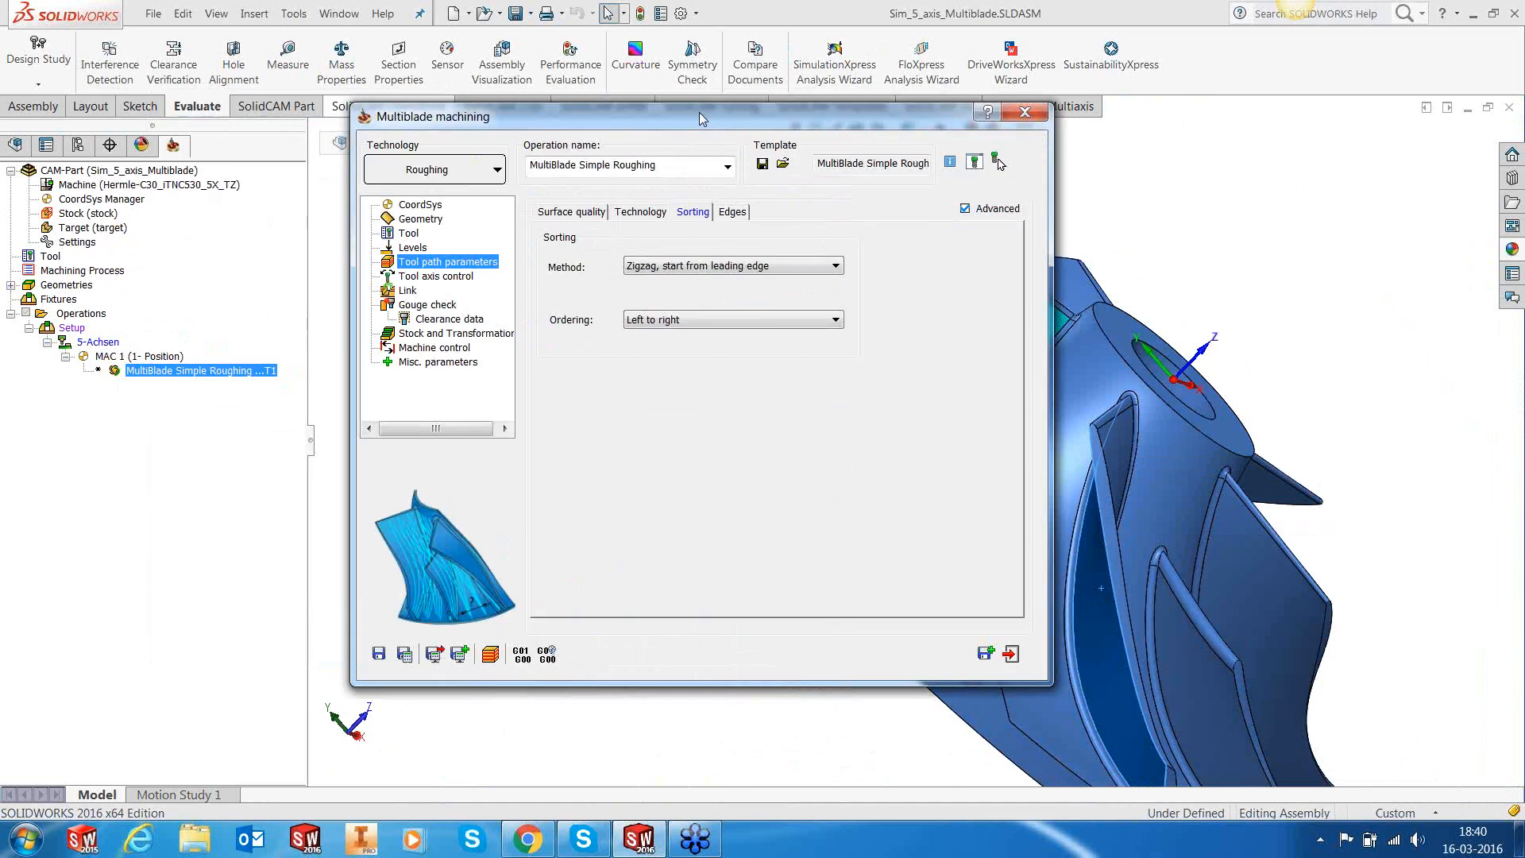
Step: Review the edge rolling, extension and tilting options, and the tool axis tilting angles and machine limits
click(732, 211)
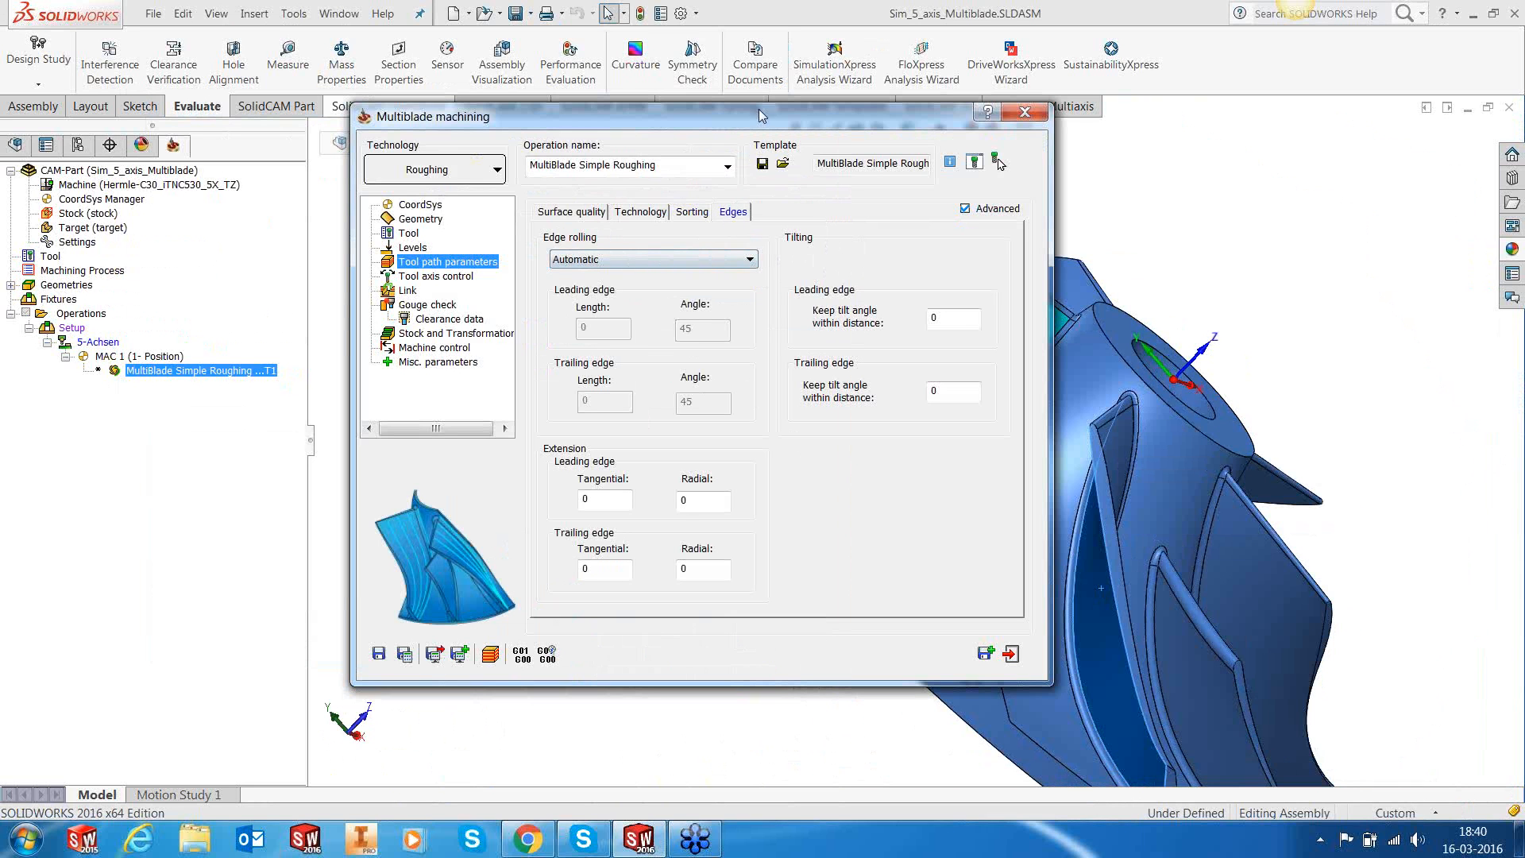
mouse_move(760, 113)
mouse_down()
mouse_move(605, 112)
mouse_move(775, 114)
mouse_up()
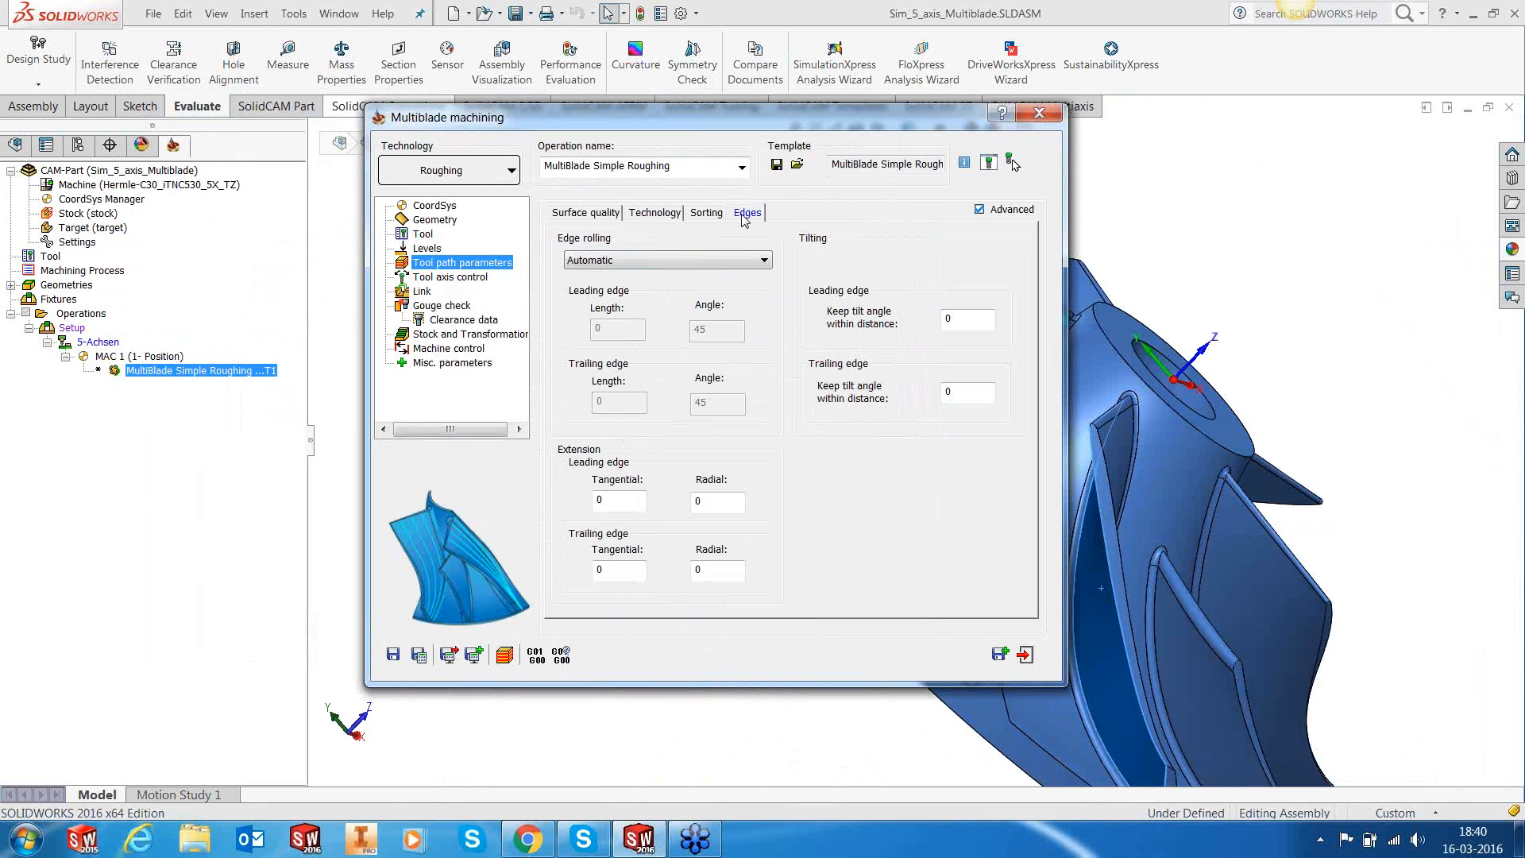
click(464, 278)
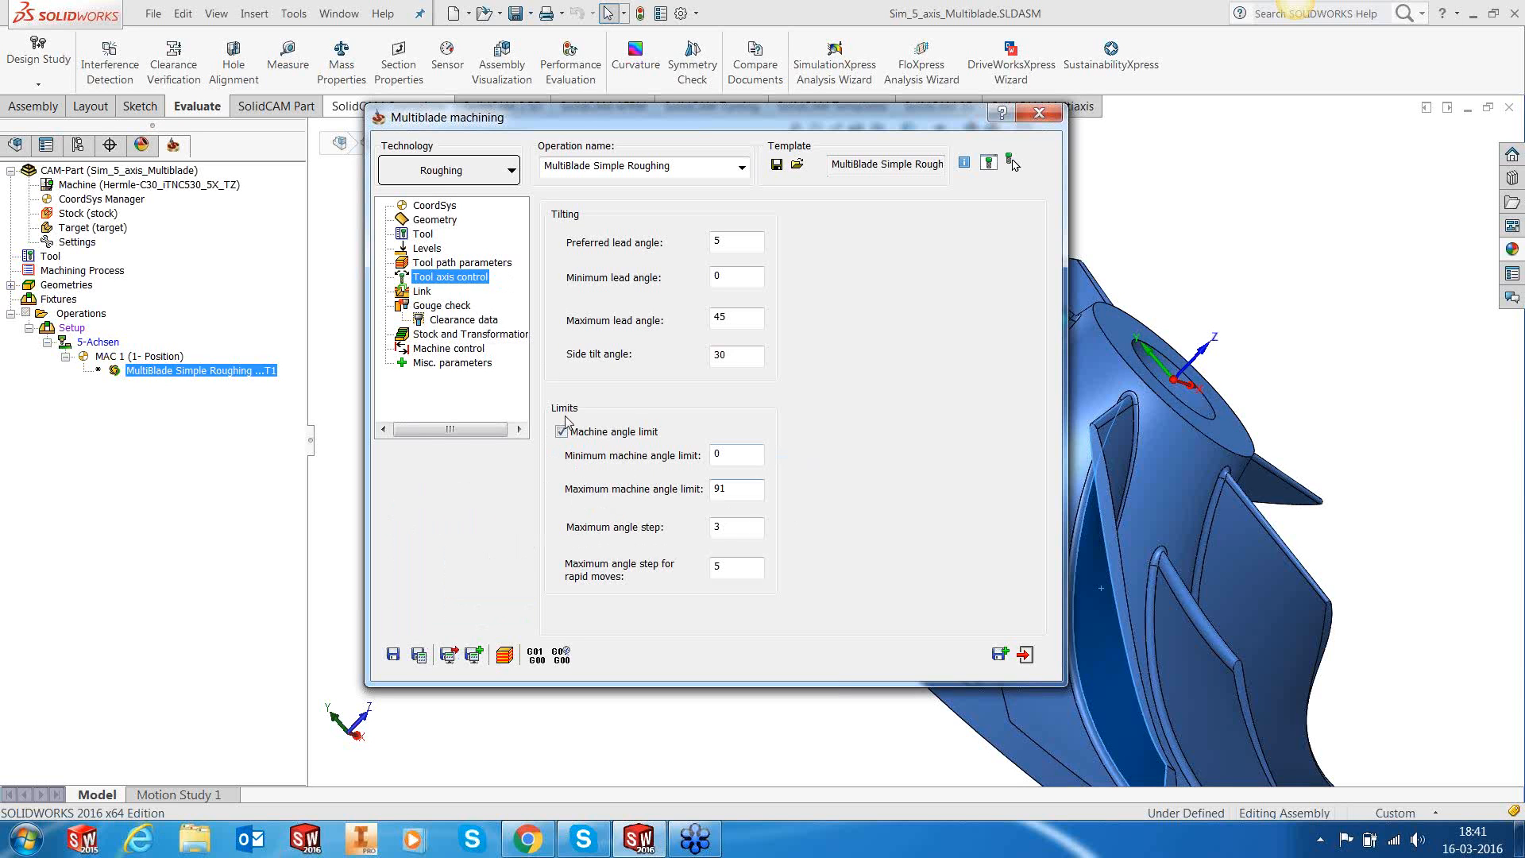
Step: Review the link parameters, switching the automatic links between slices off and back on
click(429, 292)
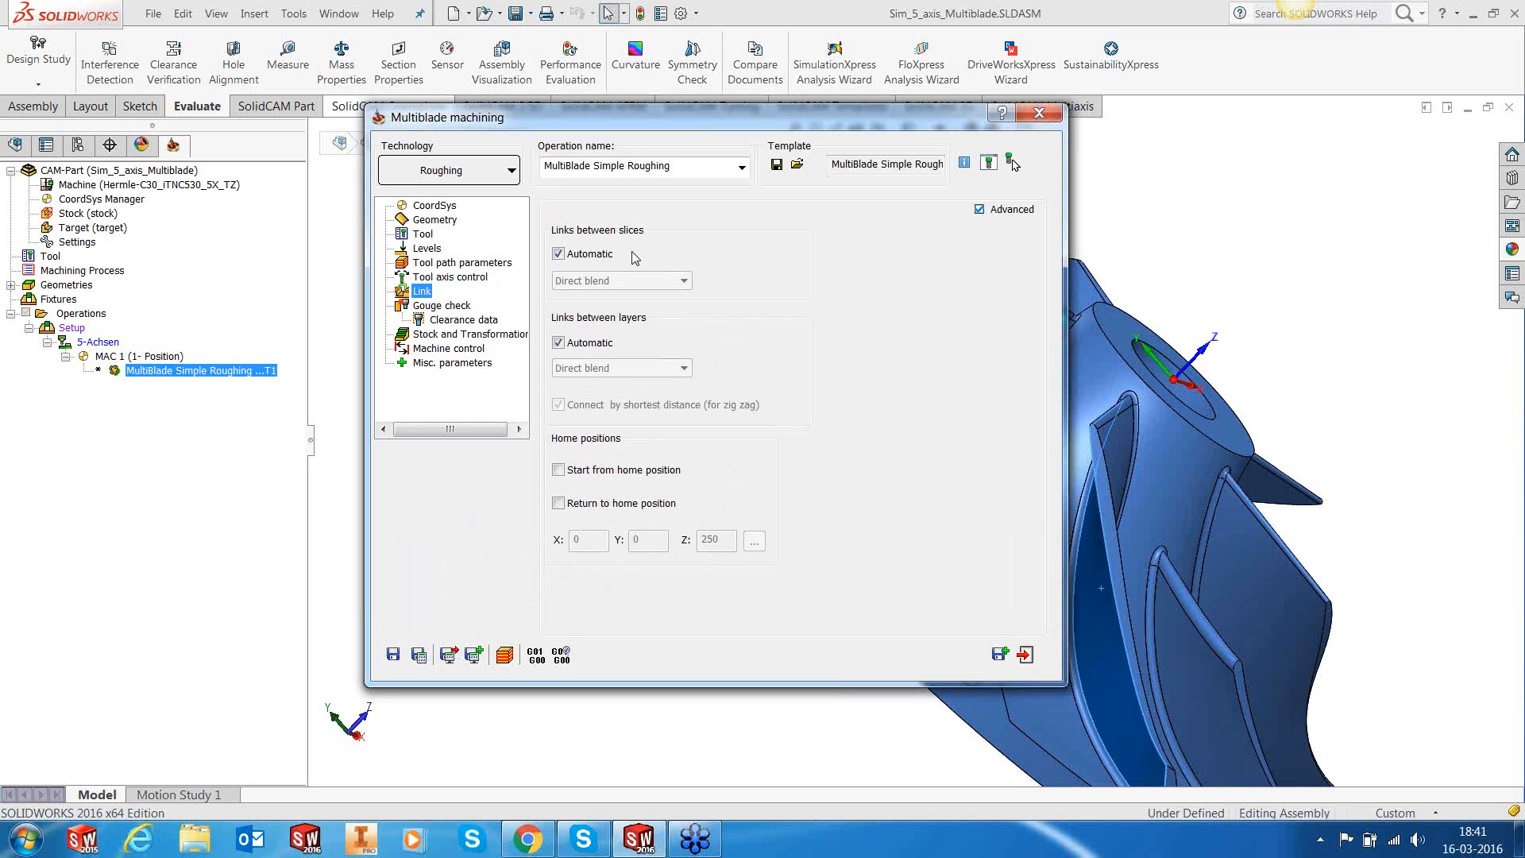
click(597, 260)
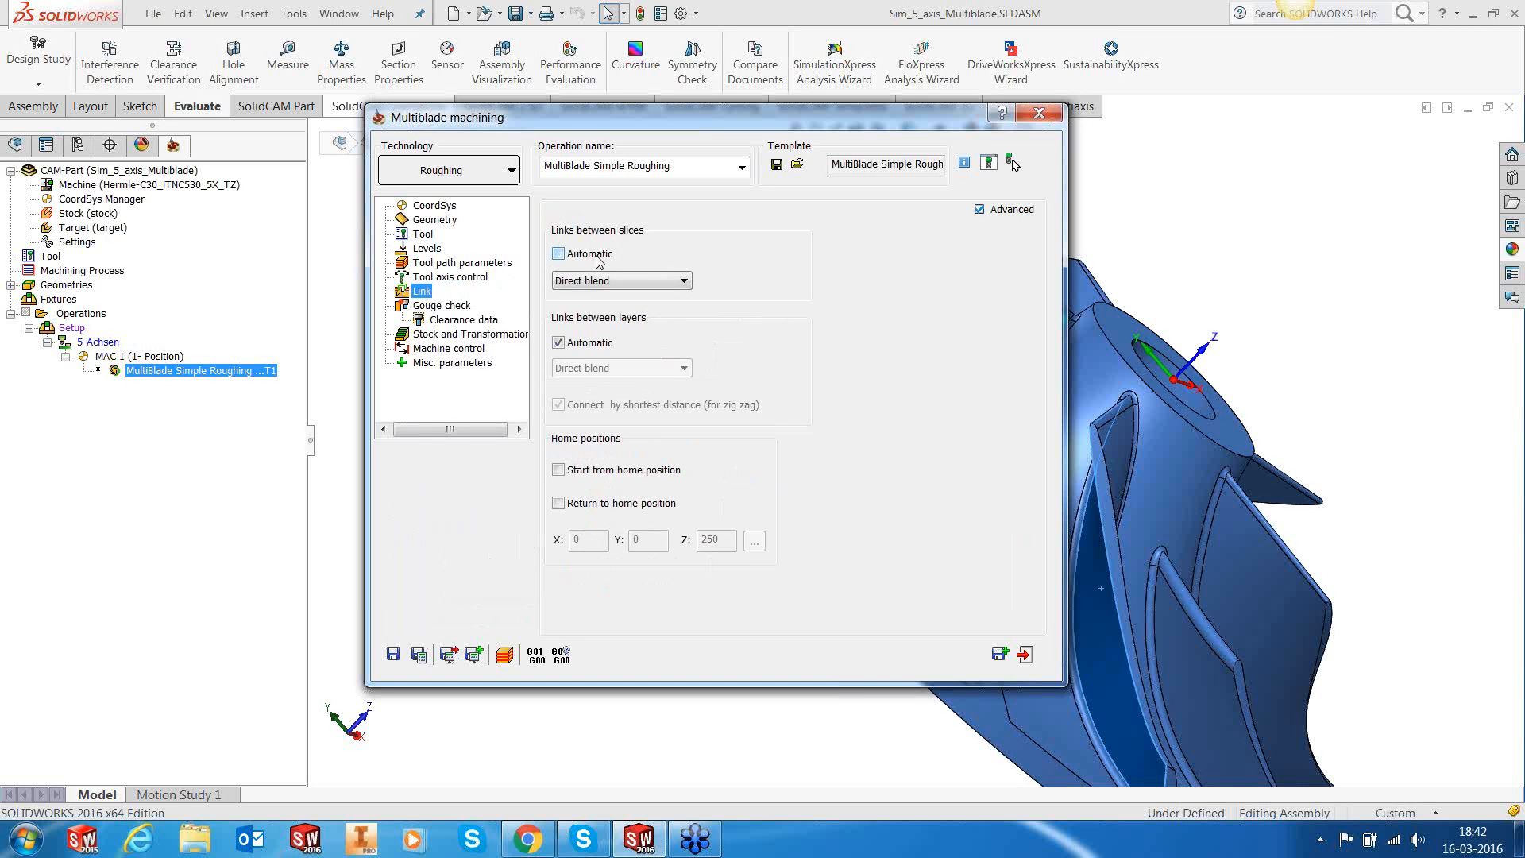
click(599, 260)
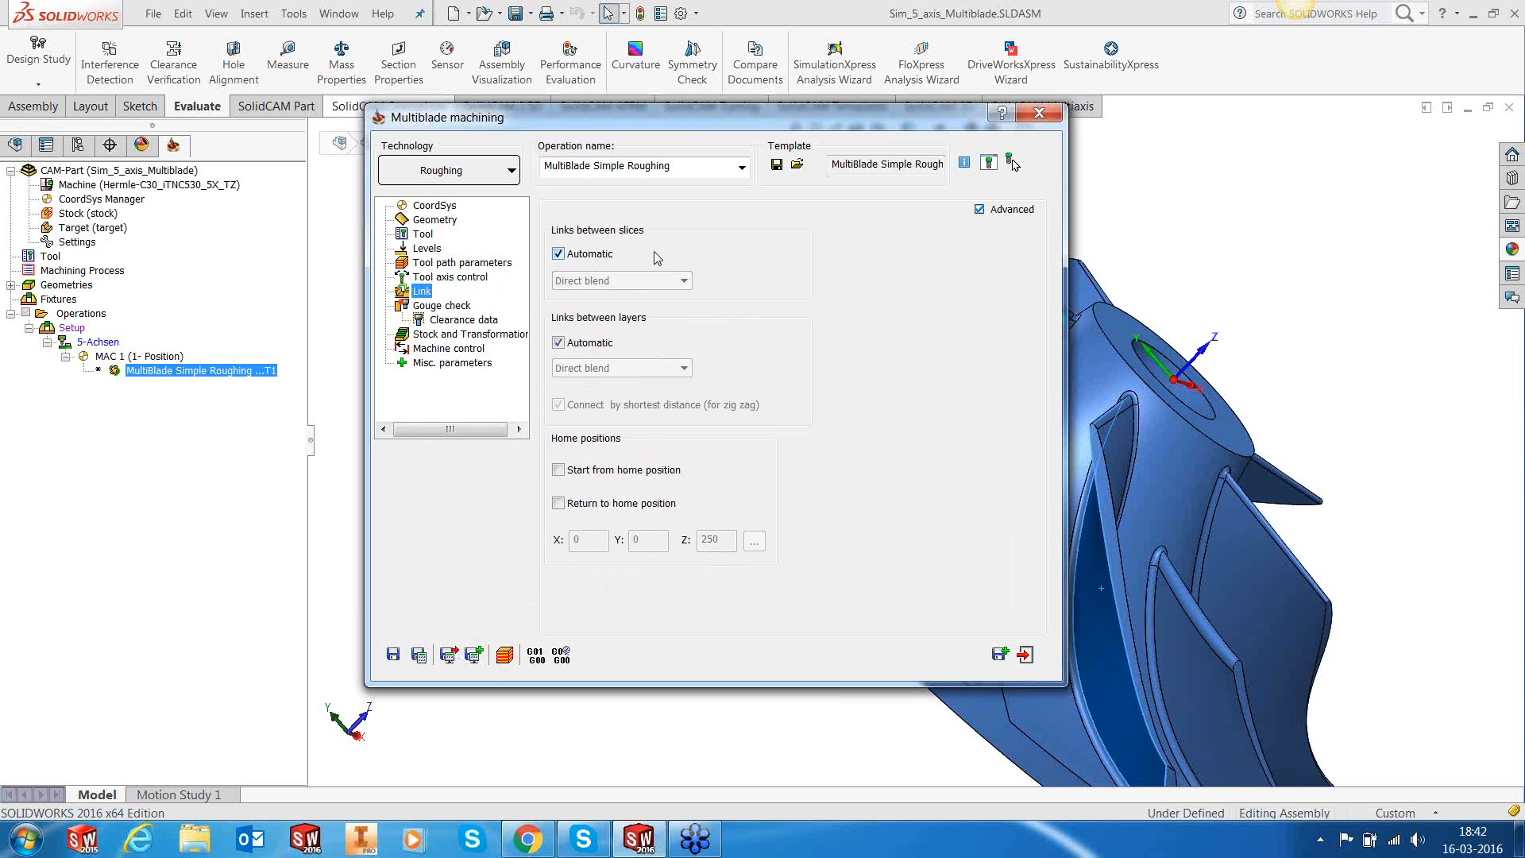
Step: Review the gouge check, stock and transformation, and miscellaneous parameters, and save and close the operation
click(472, 309)
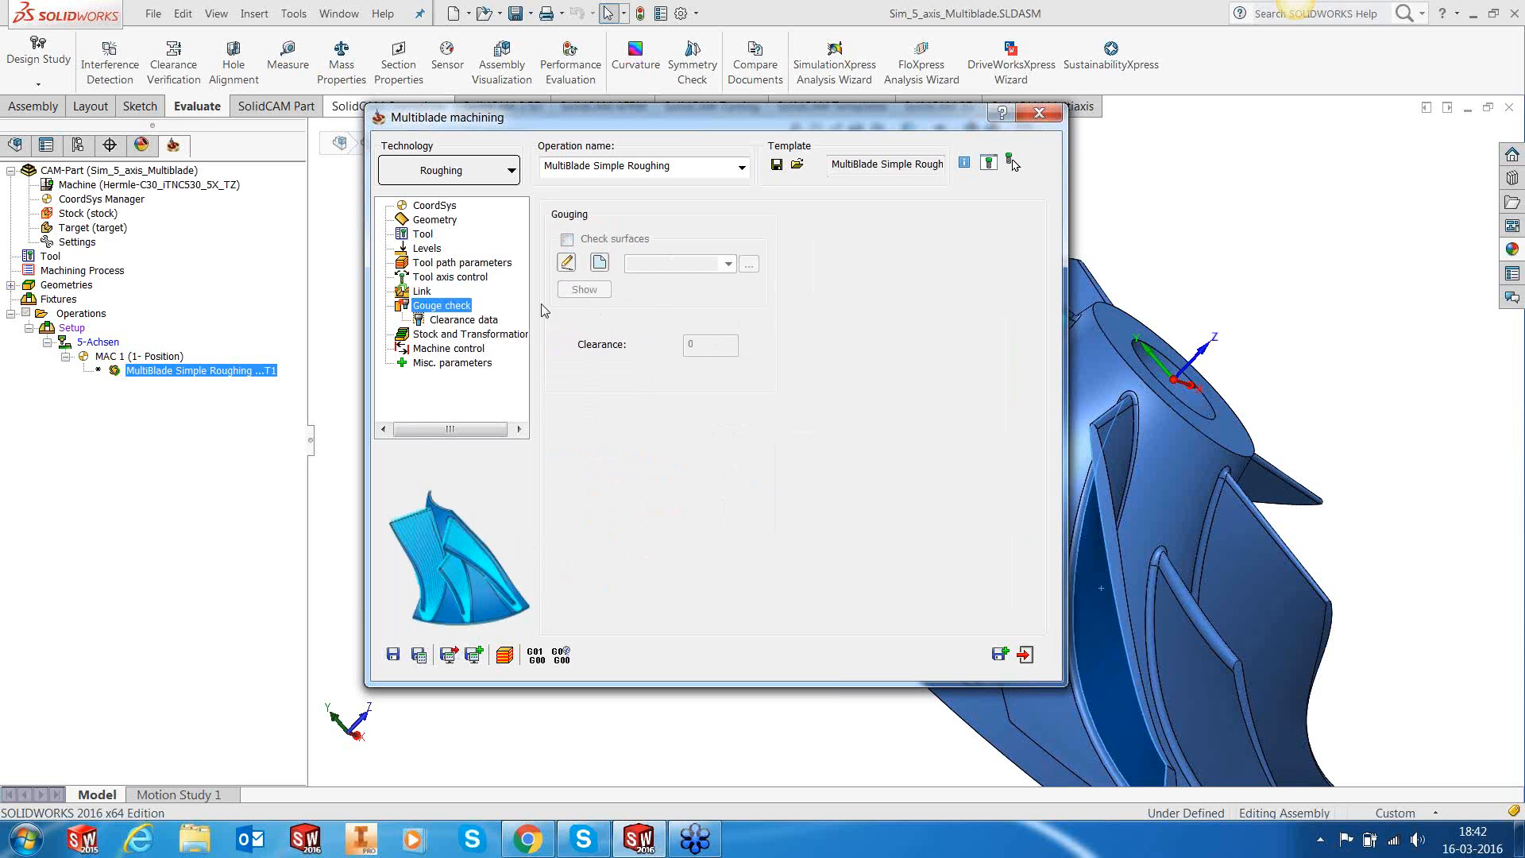
click(439, 334)
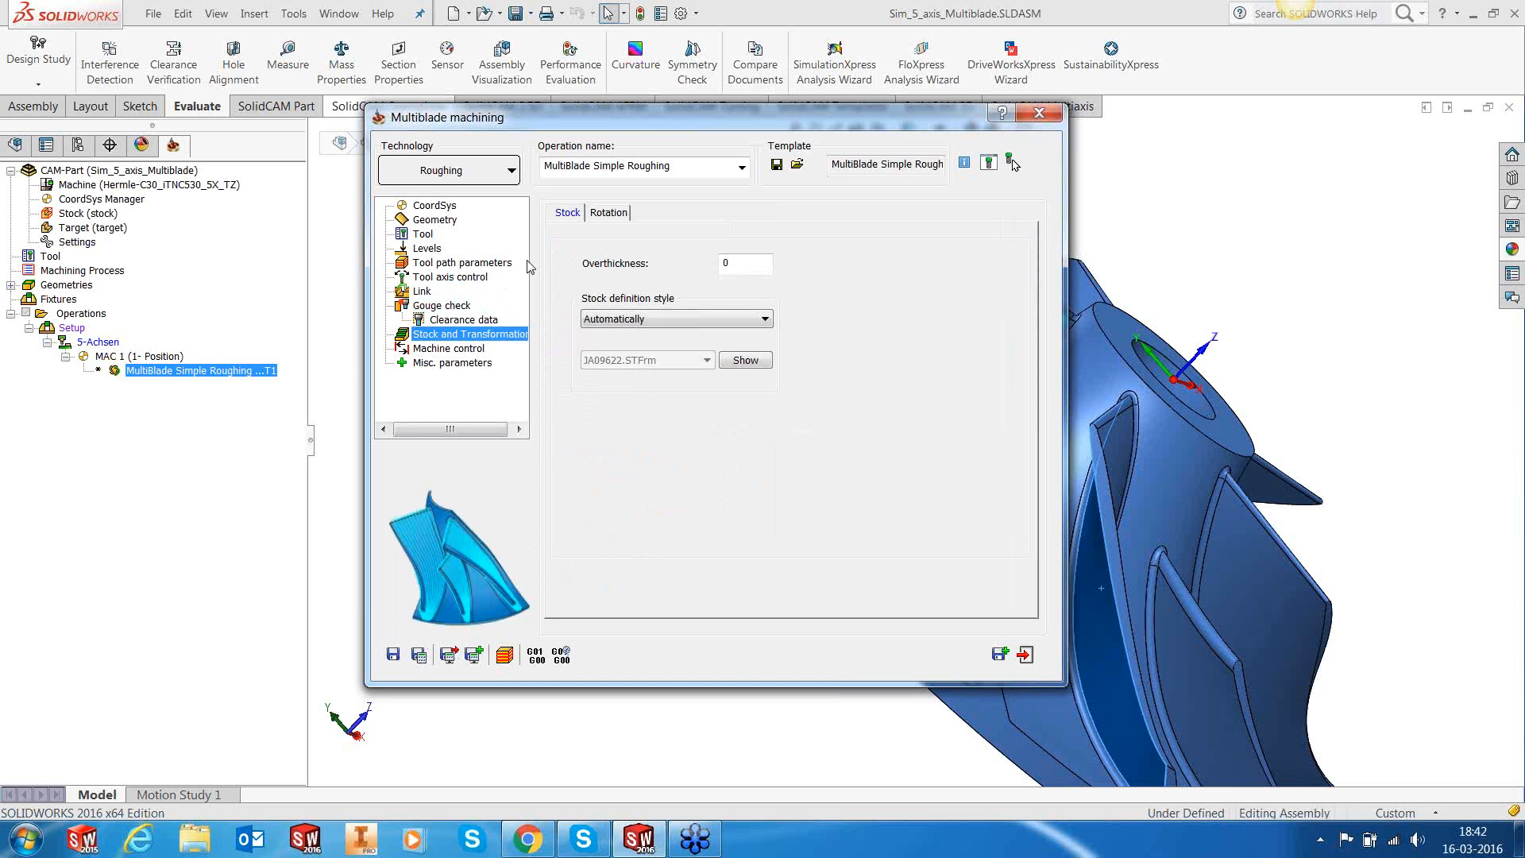
click(472, 362)
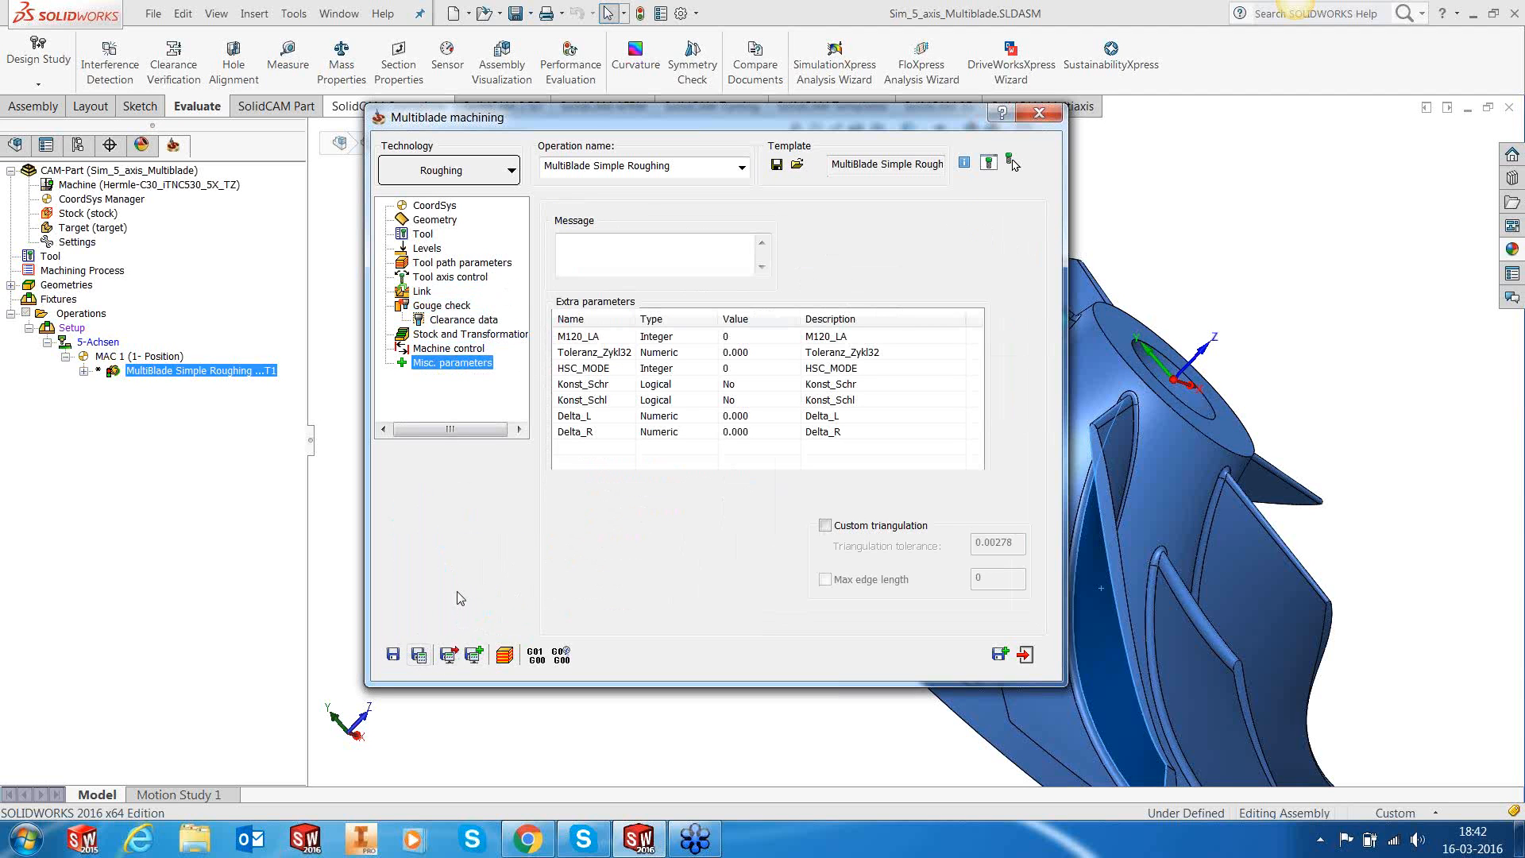
click(1025, 654)
Step: Synchronize the faces and faces1 geometries of the MultiBlade Simple Roughing operation
click(84, 371)
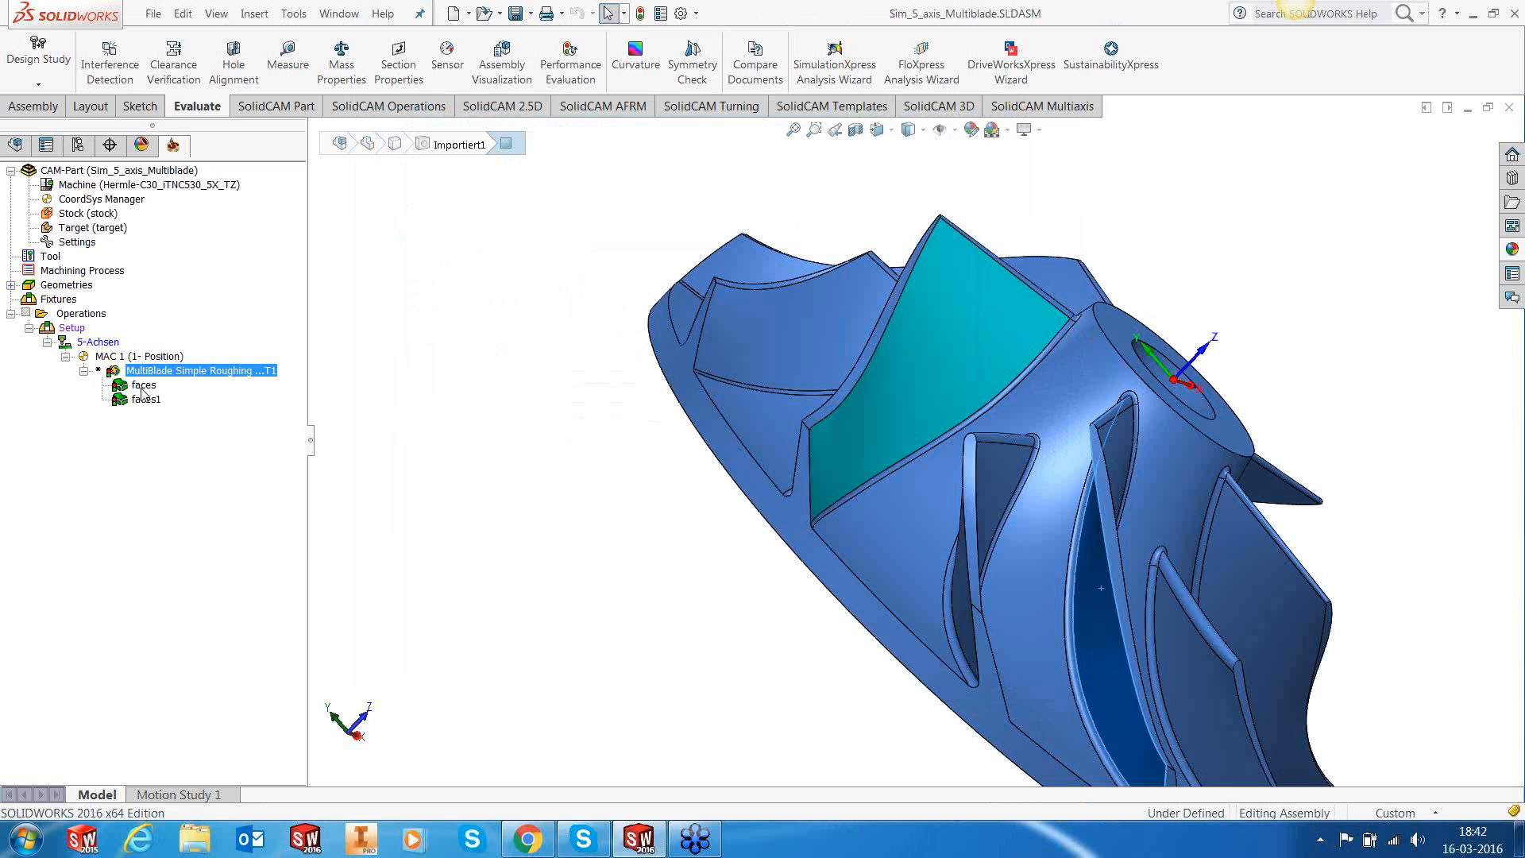
right_click(144, 386)
click(195, 455)
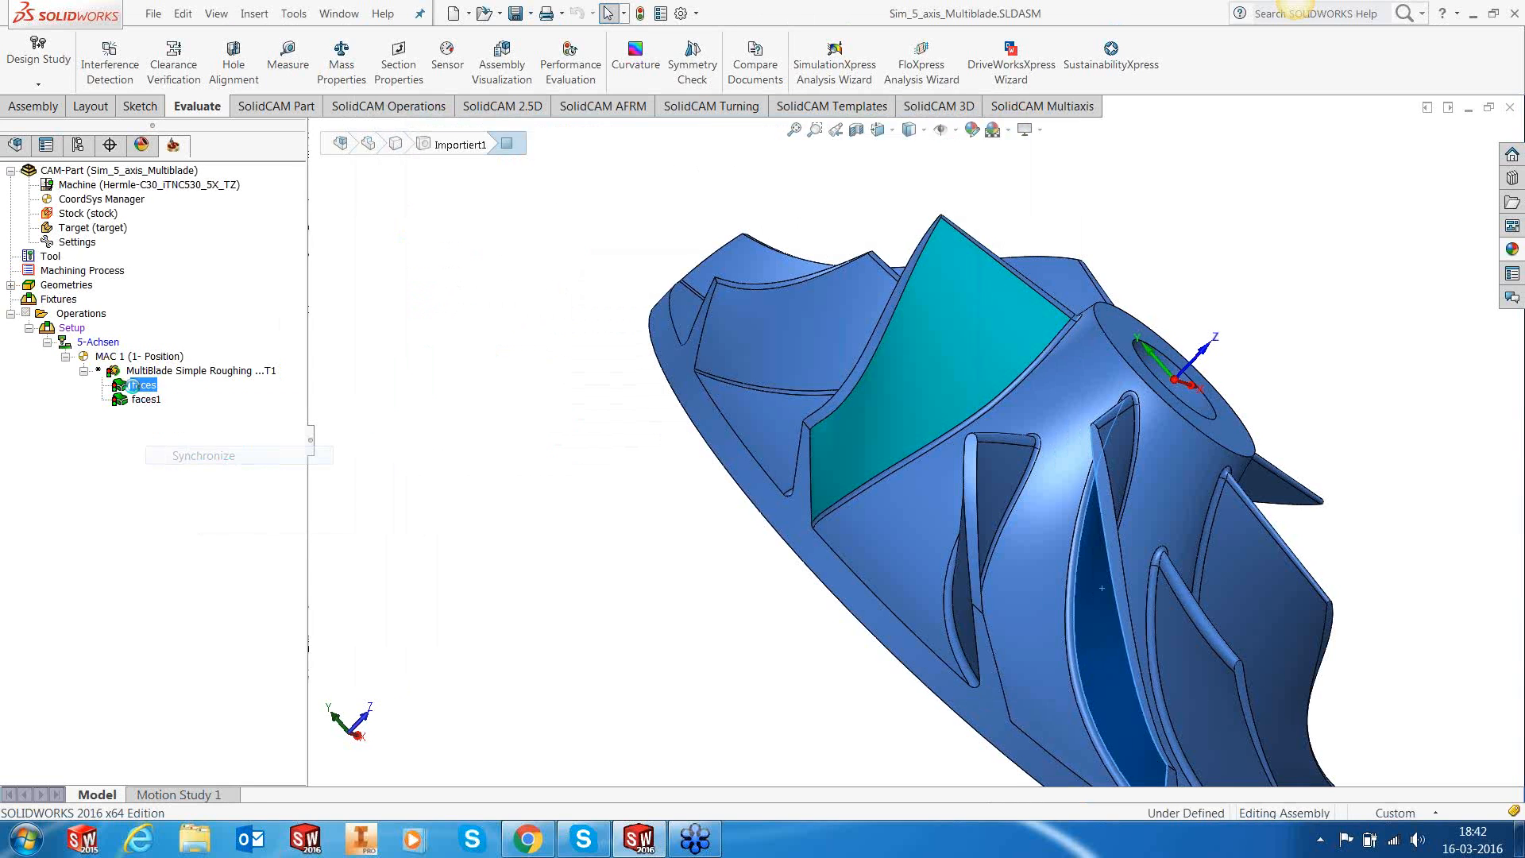
right_click(145, 398)
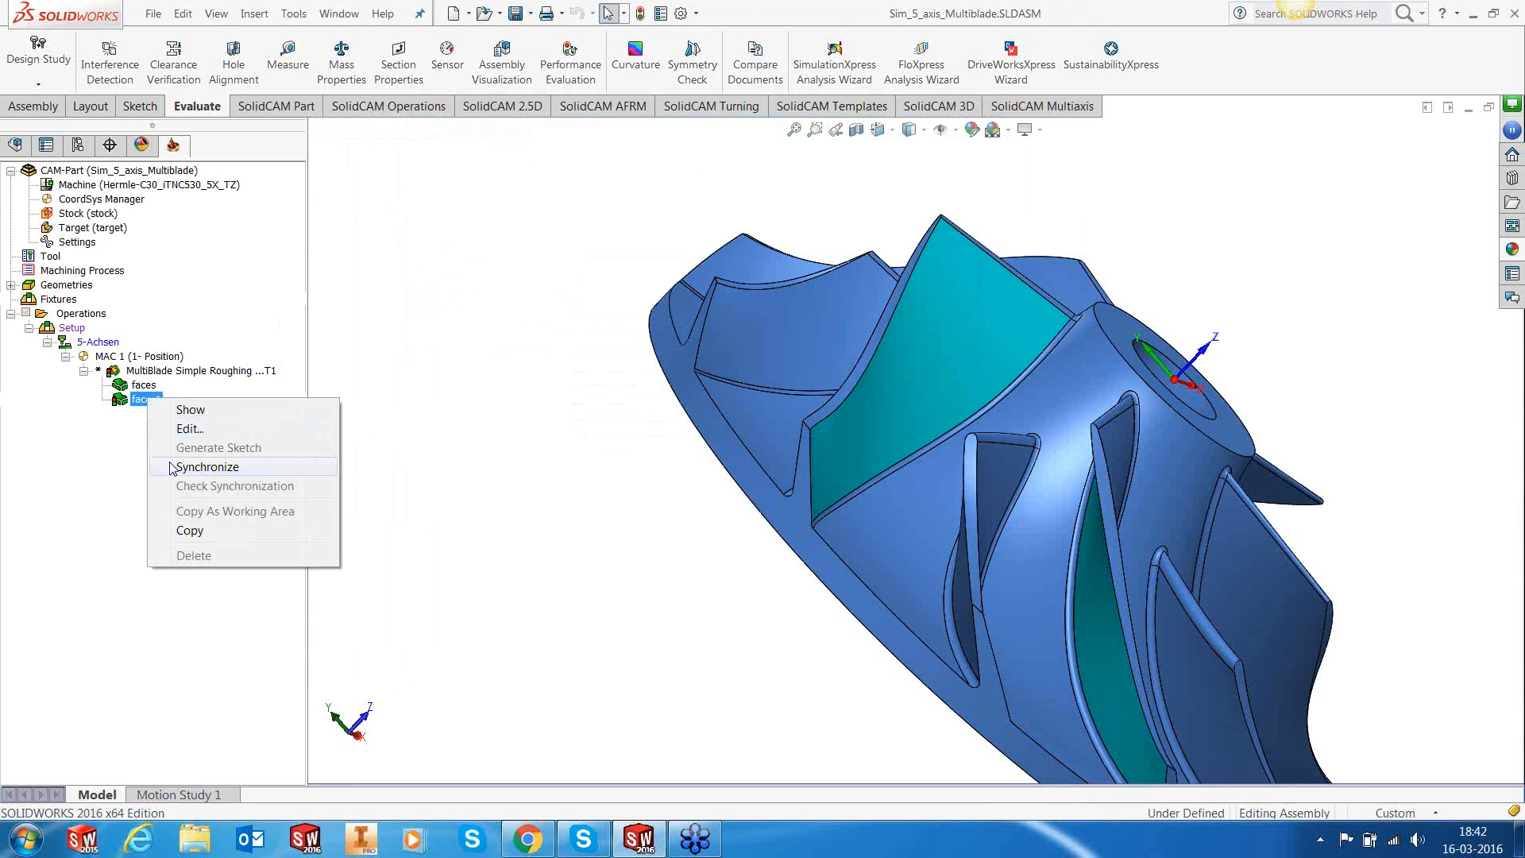
click(169, 463)
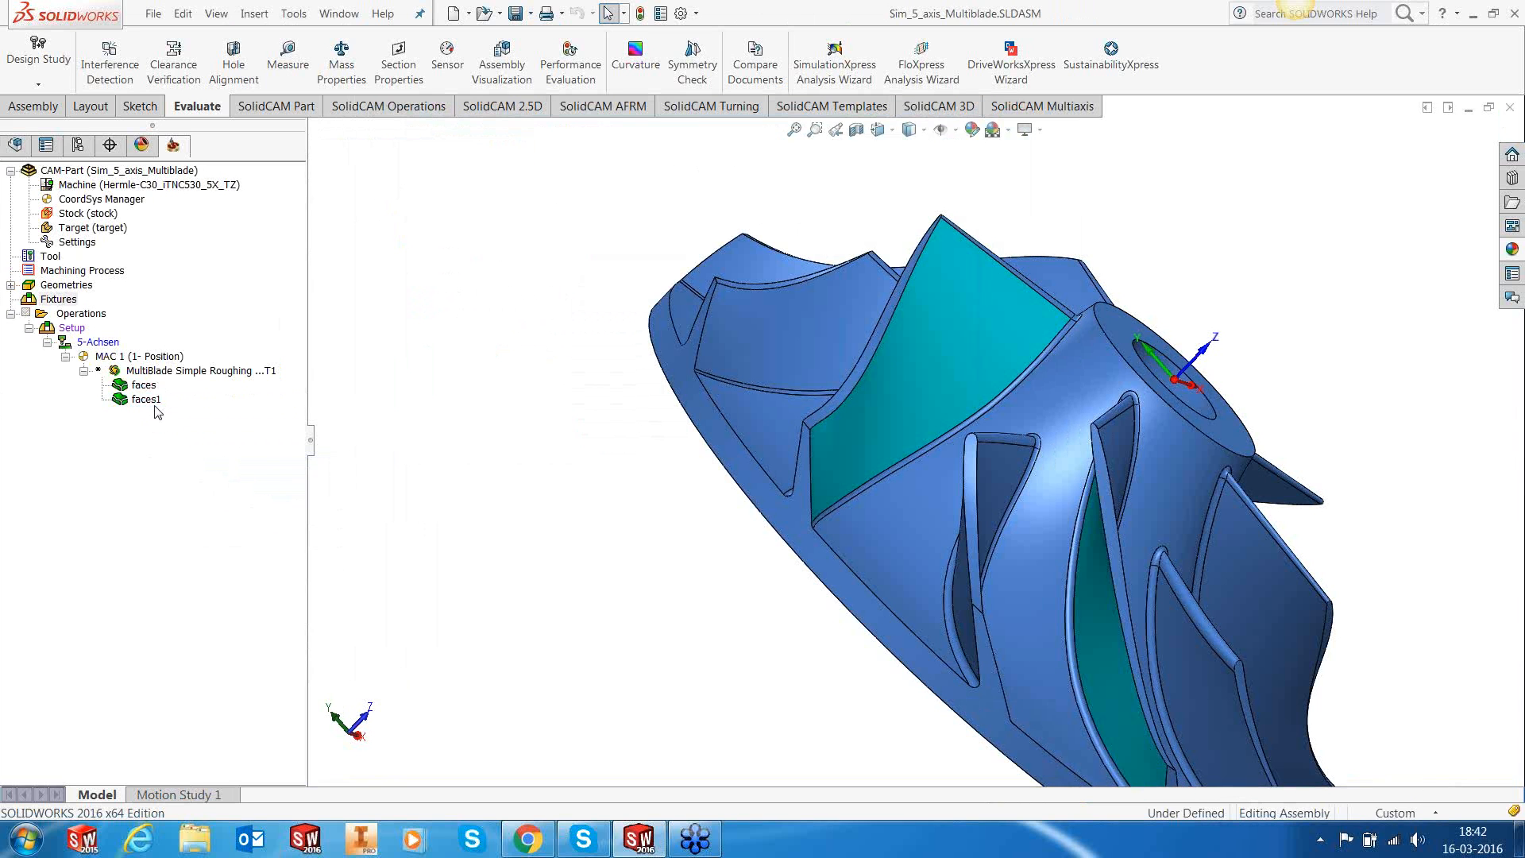
click(83, 370)
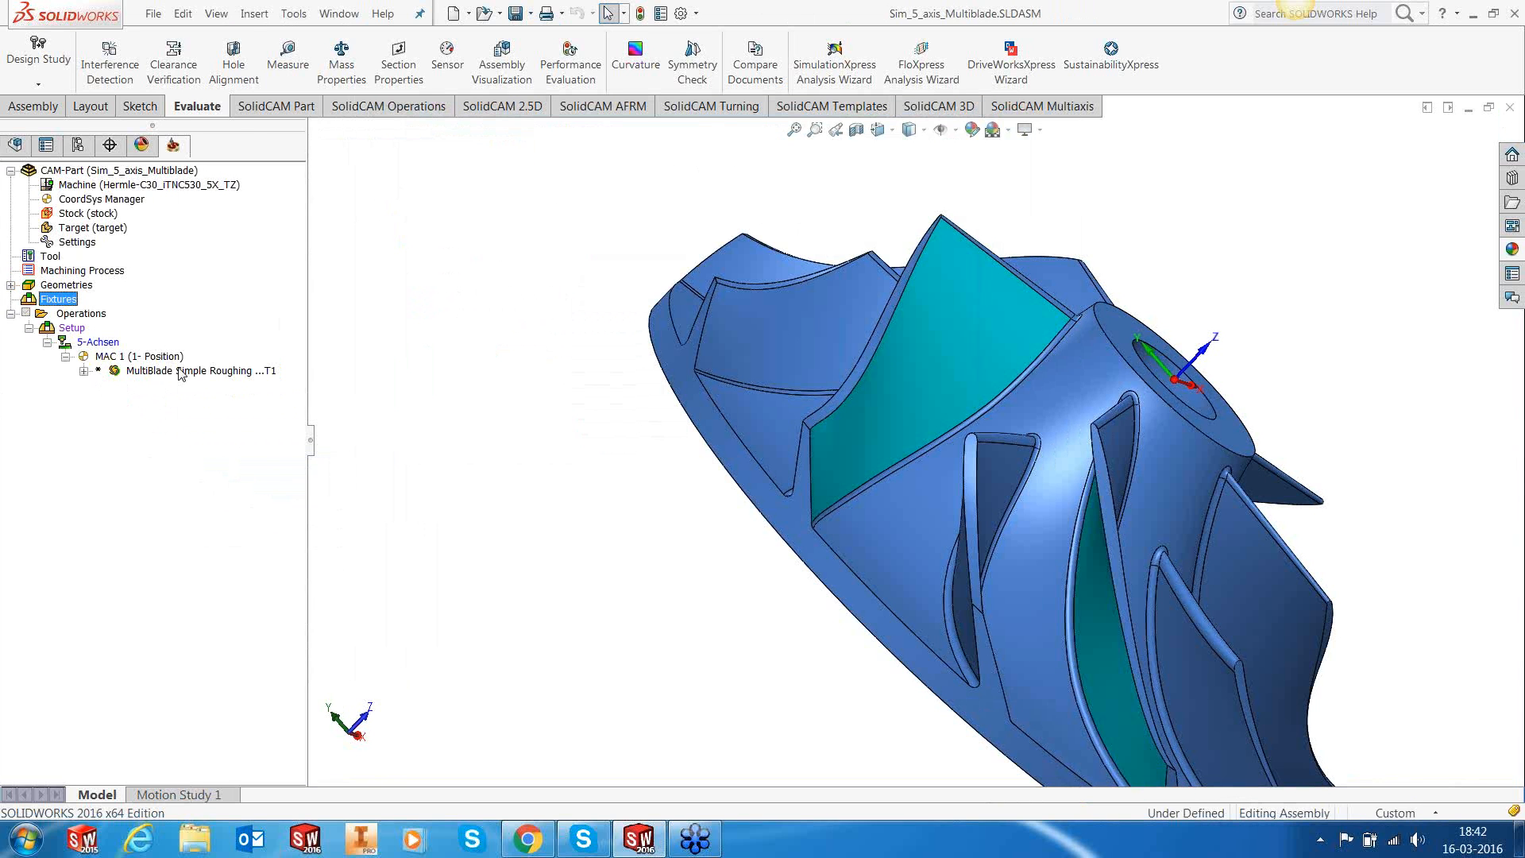
Step: Calculate the MultiBlade Simple Roughing operation, examine its tool path between the blades from several angles, and hide the path
right_click(181, 373)
click(226, 223)
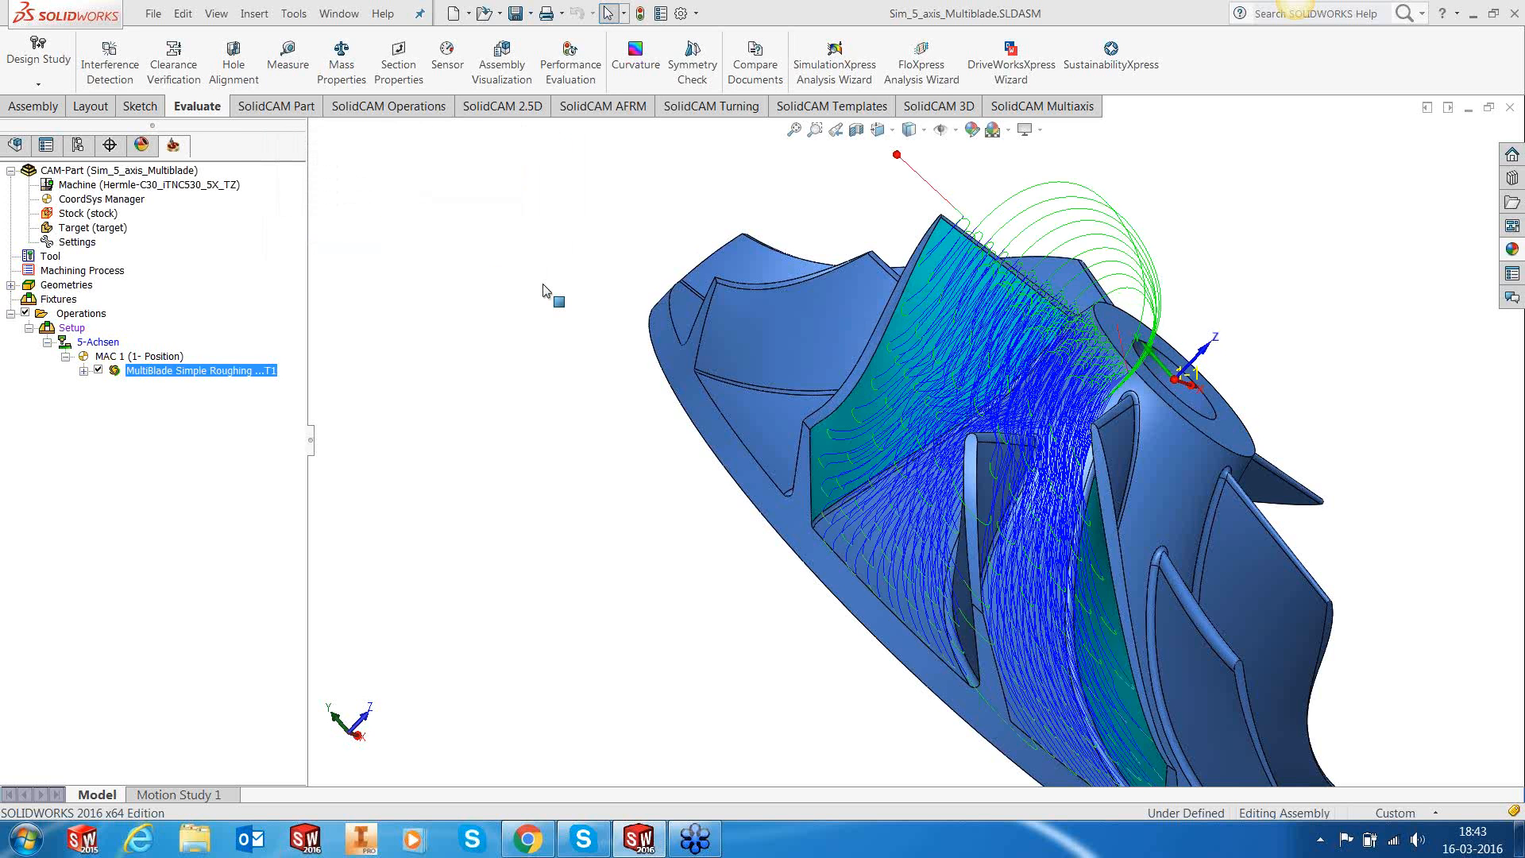
middle_drag(1080, 328, 953, 421)
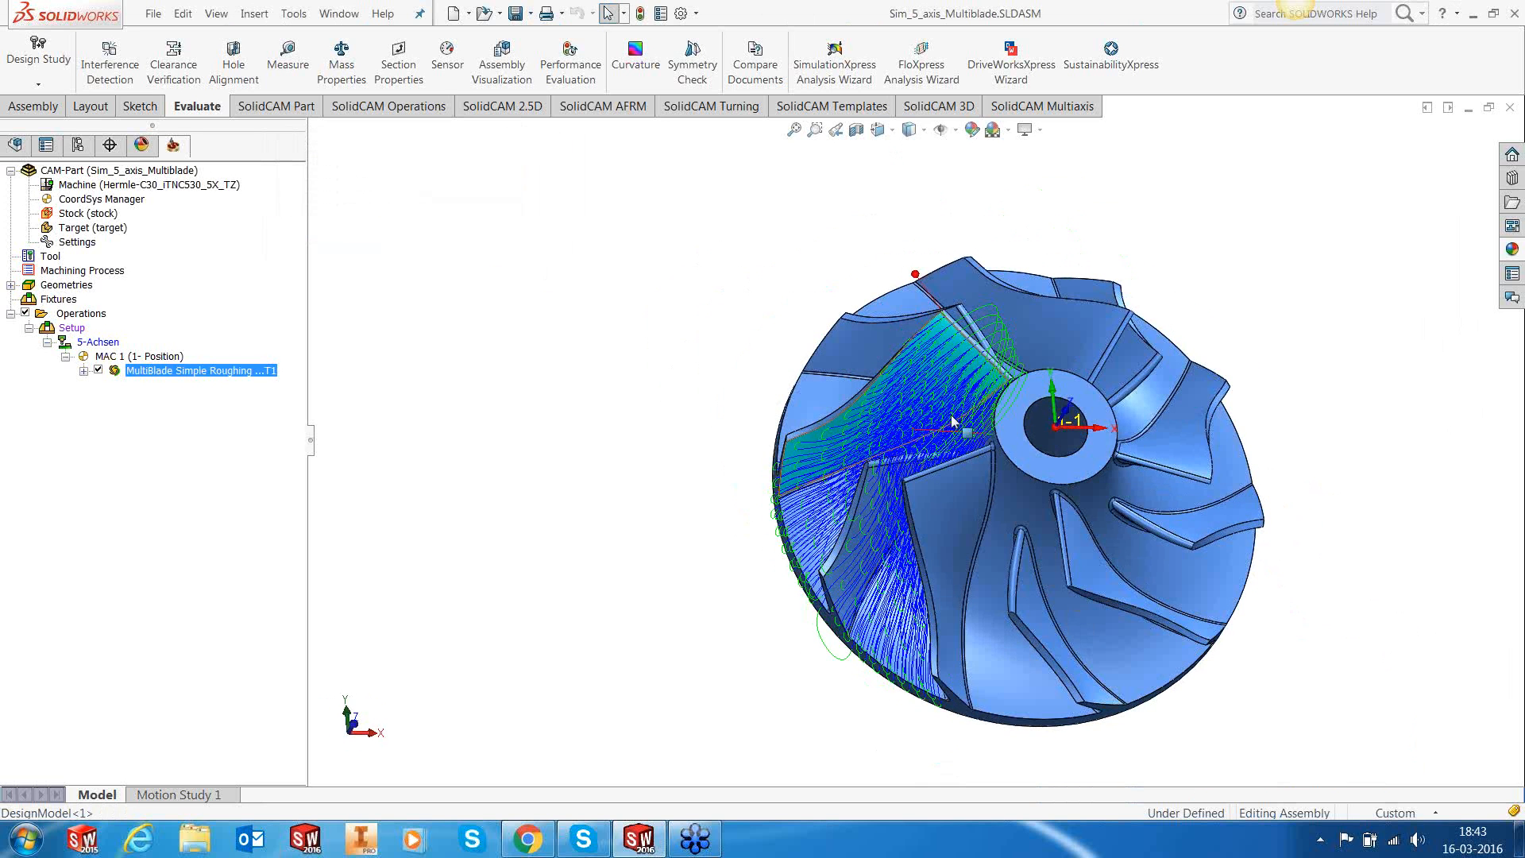
scroll(953, 421, down, 2)
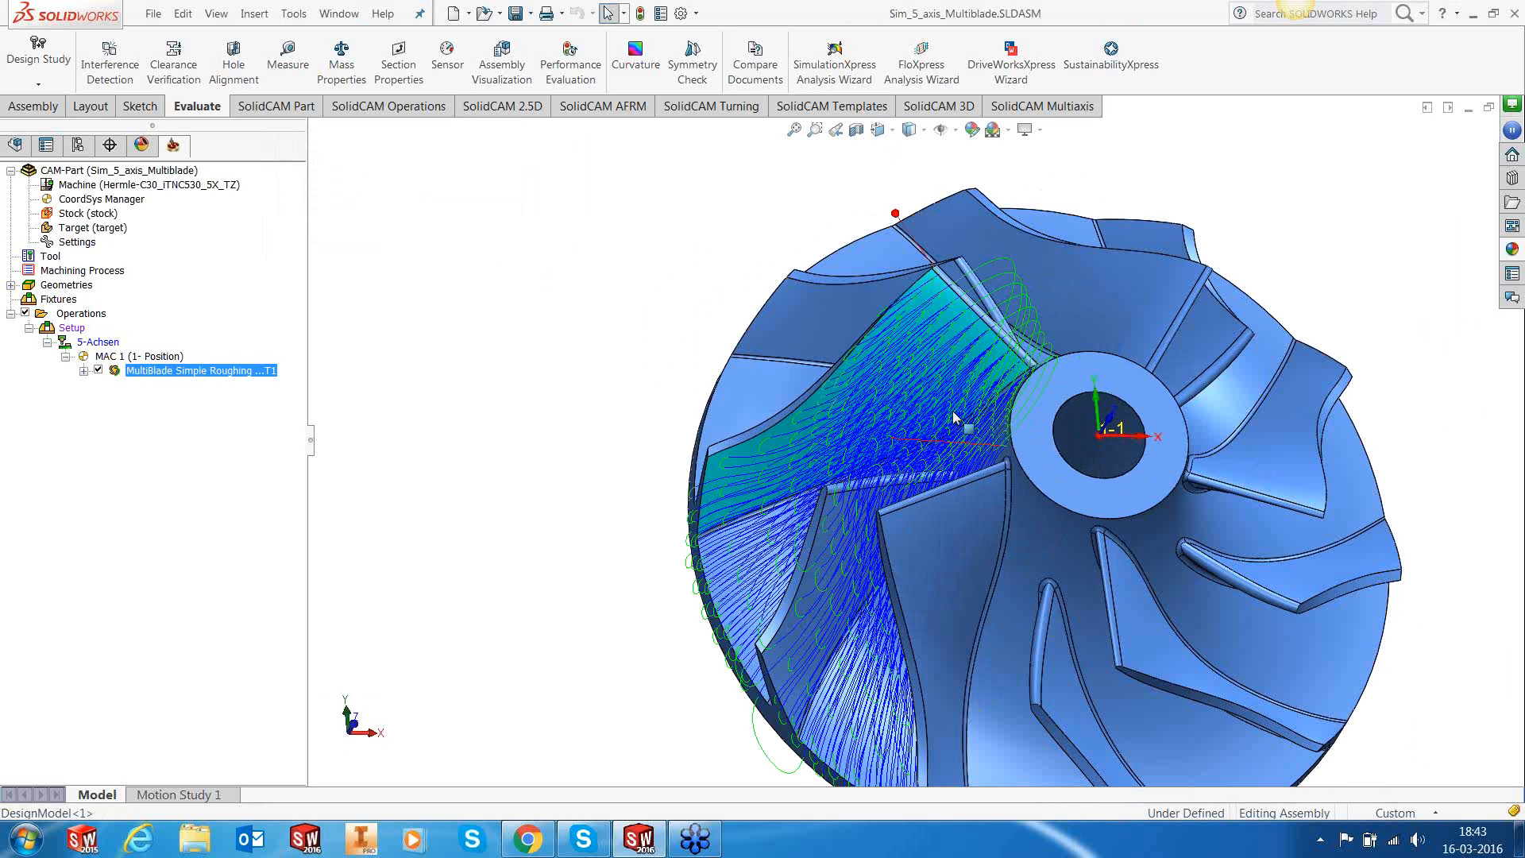
middle_drag(953, 418, 955, 375)
scroll(933, 314, up, 3)
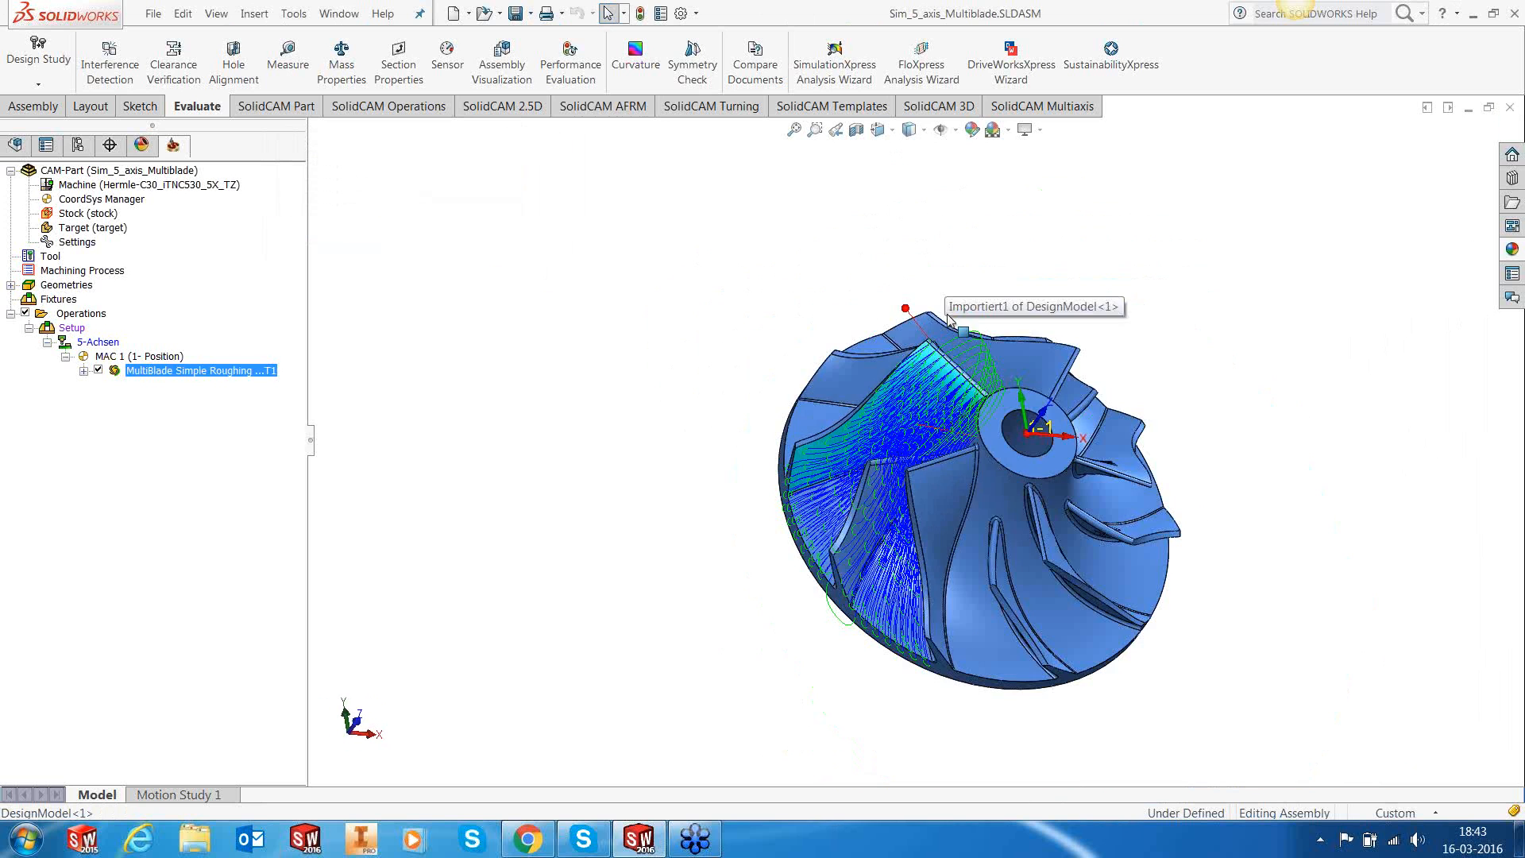
middle_drag(877, 520, 881, 433)
click(102, 370)
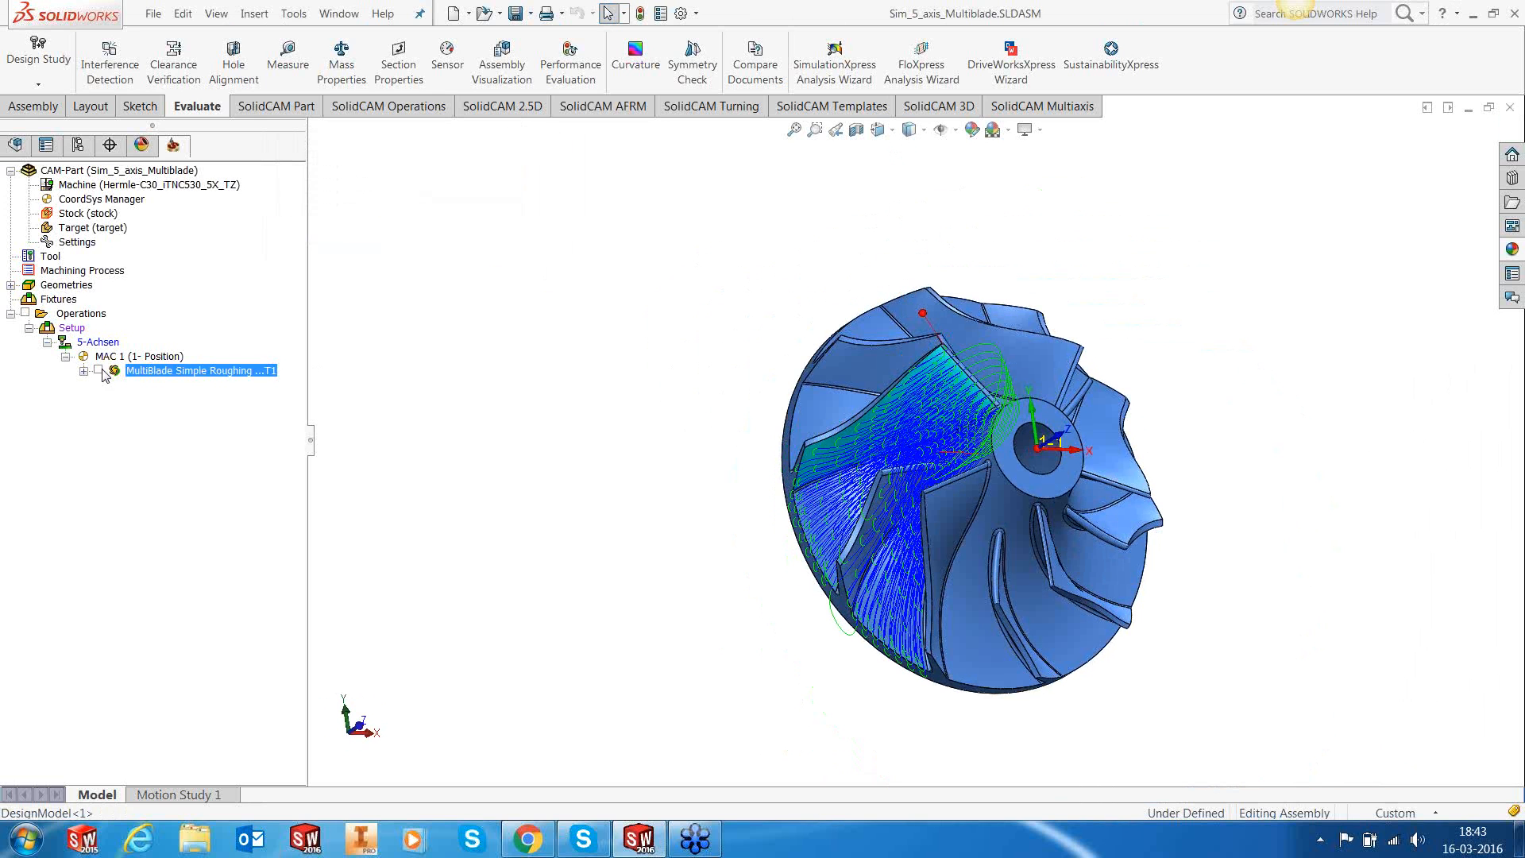
Step: Simulate the roughing operation's material removal in SolidVerify and close the simulation
click(199, 280)
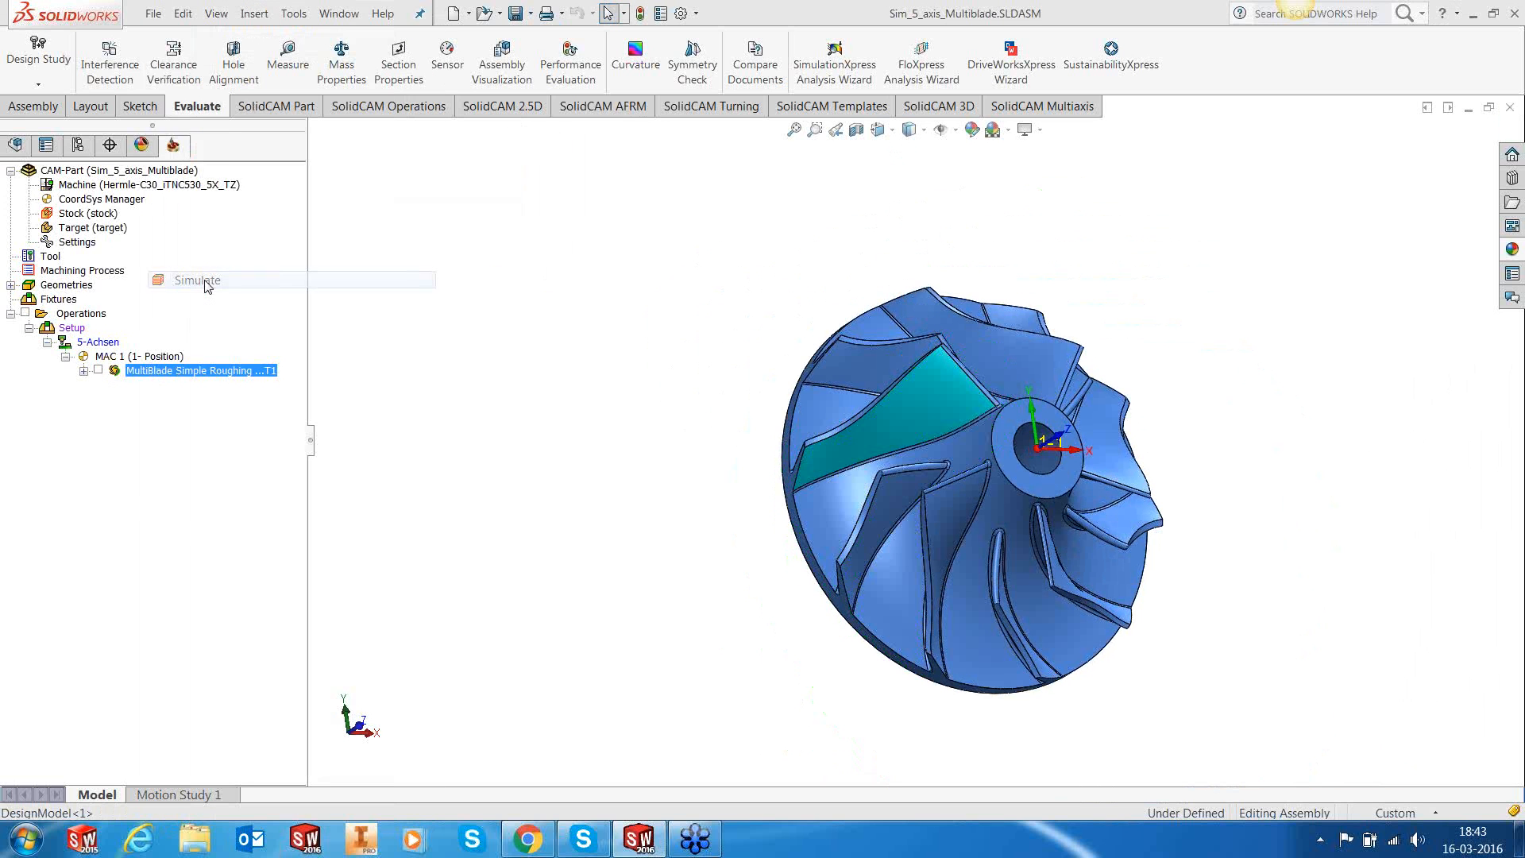
click(185, 450)
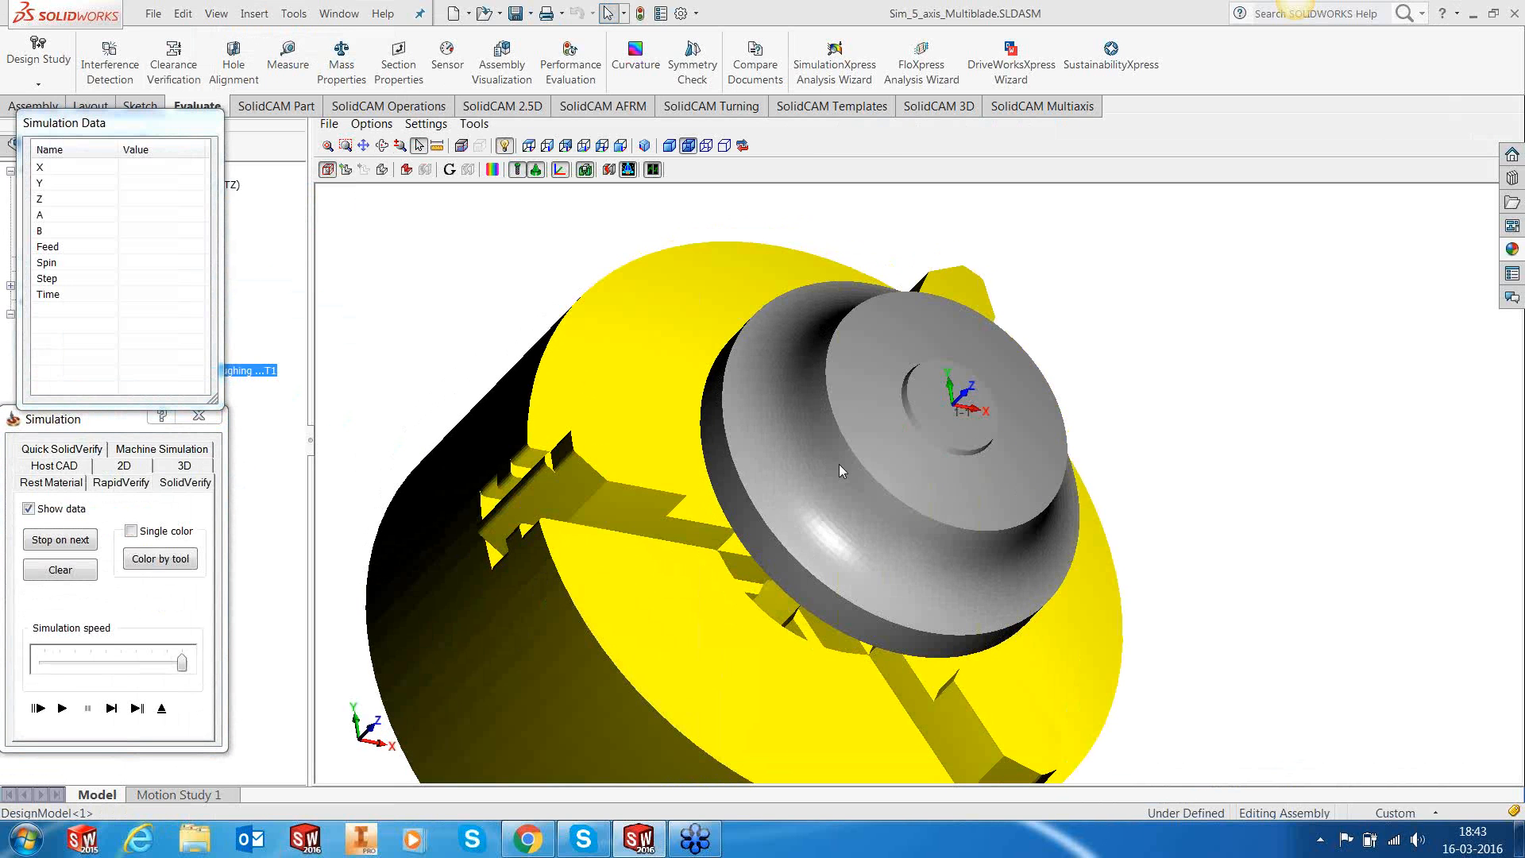
click(61, 708)
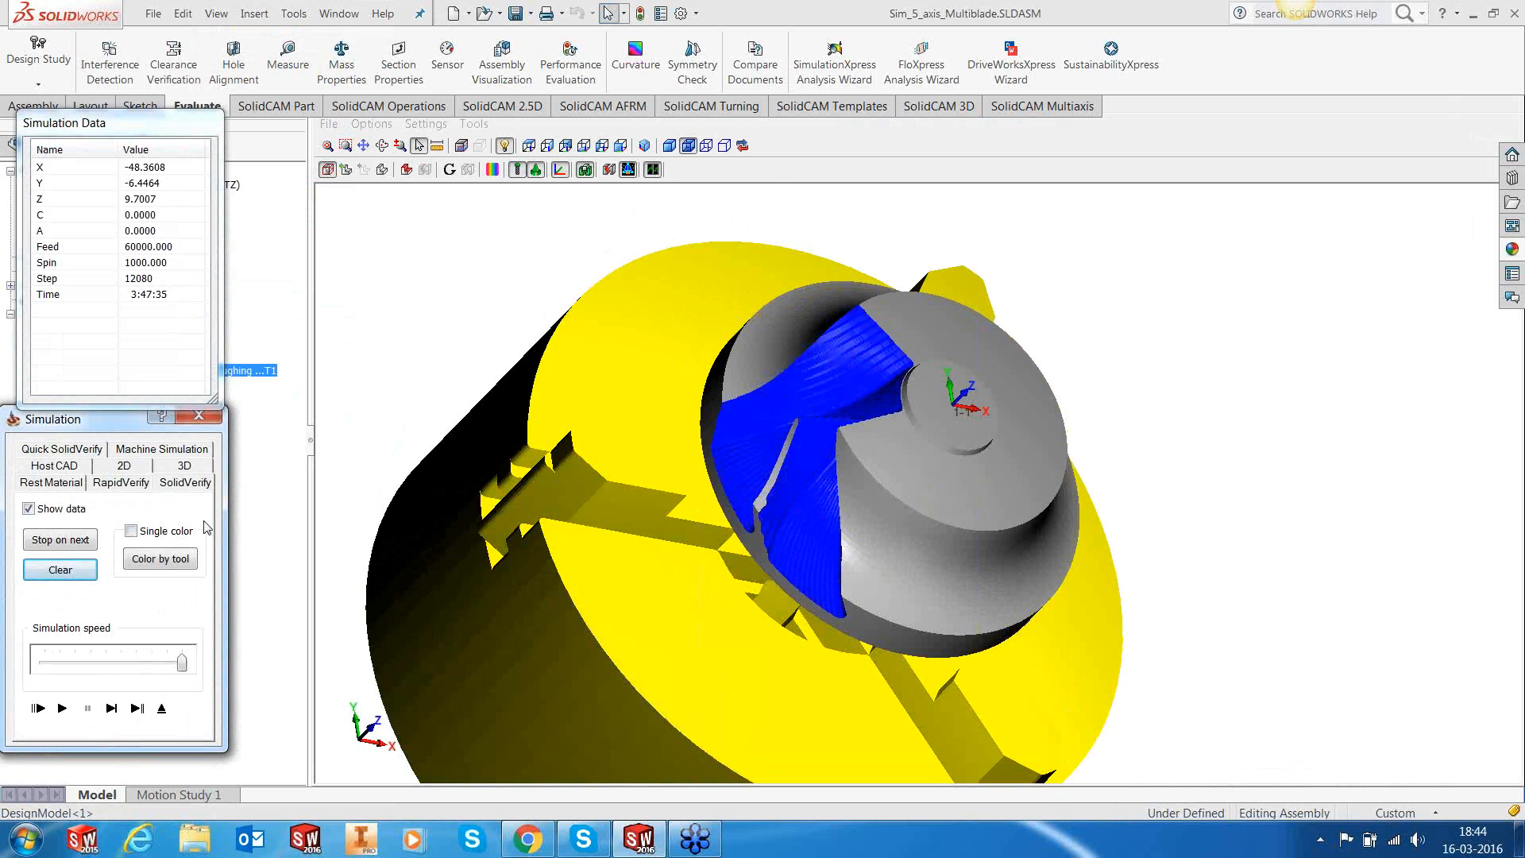
mouse_move(819, 452)
mouse_down()
mouse_move(824, 500)
mouse_move(860, 472)
mouse_move(842, 455)
mouse_up()
click(161, 708)
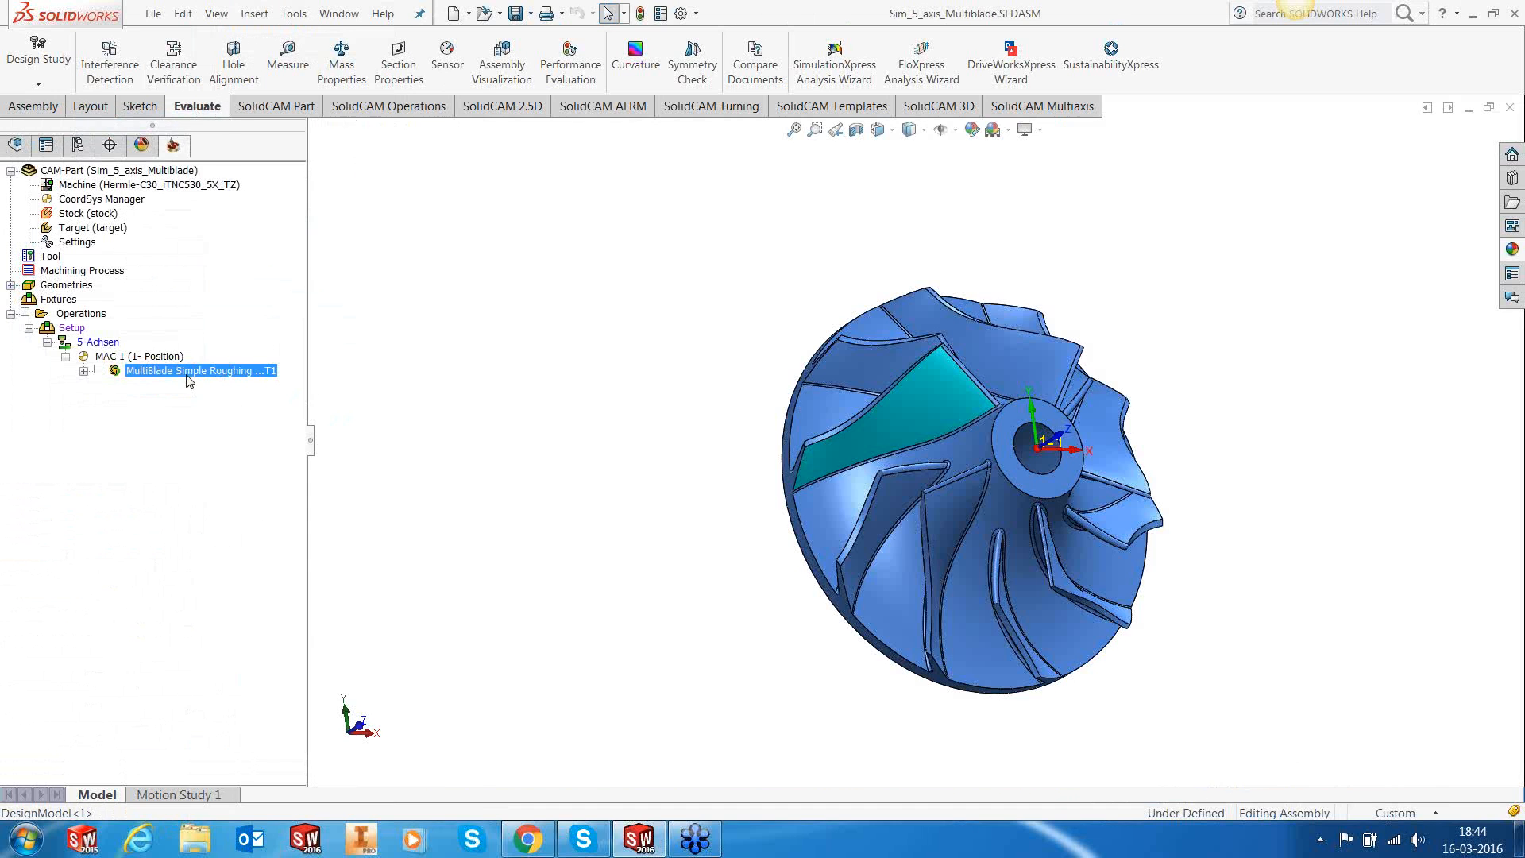
Step: Edit the roughing operation and set the number of segments to 5 in its rotation settings
right_click(187, 373)
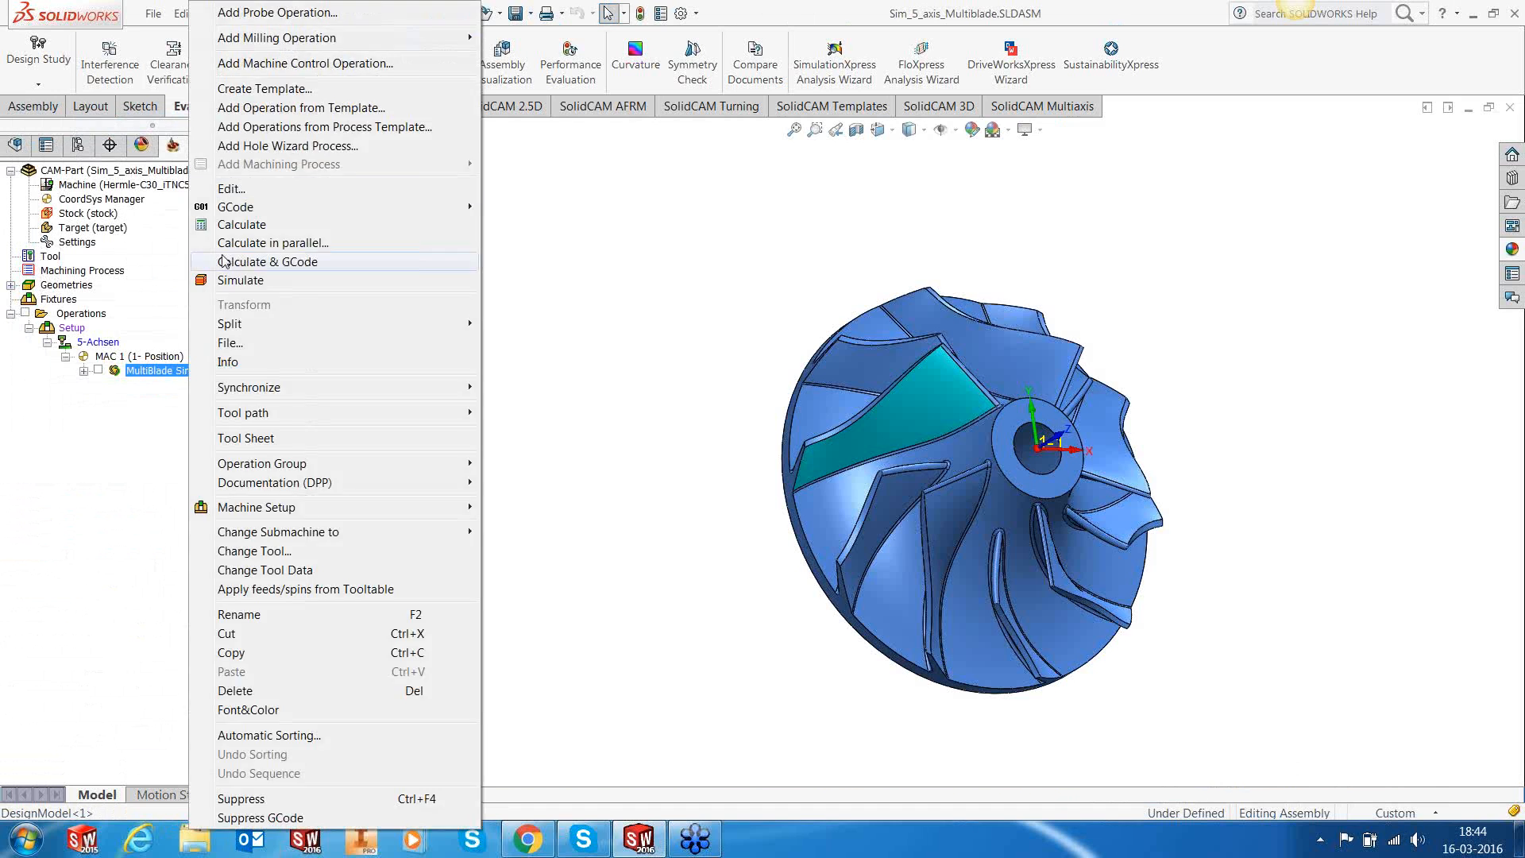
click(234, 191)
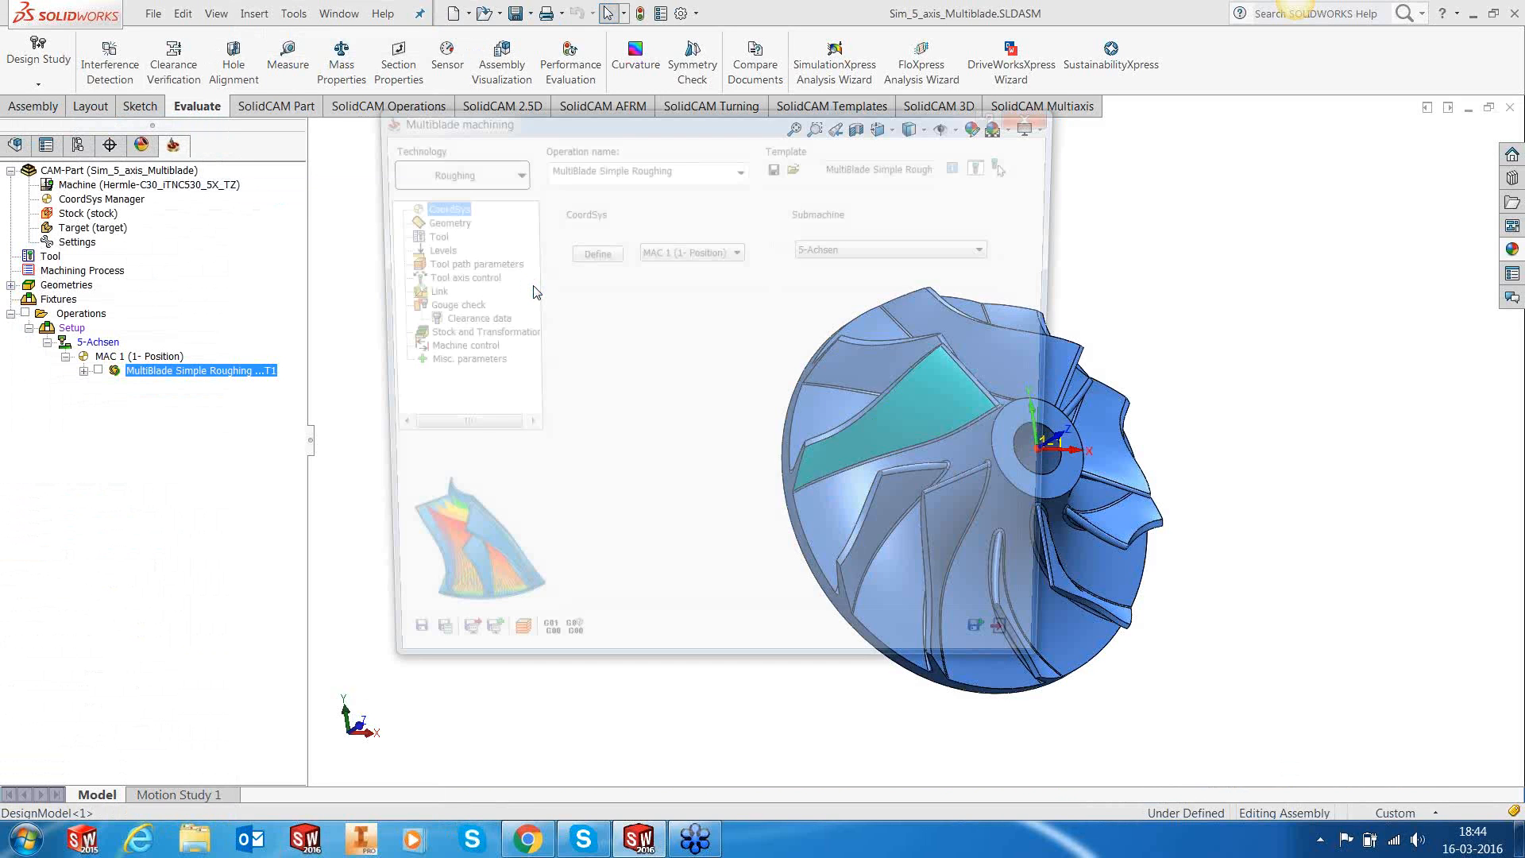
click(468, 335)
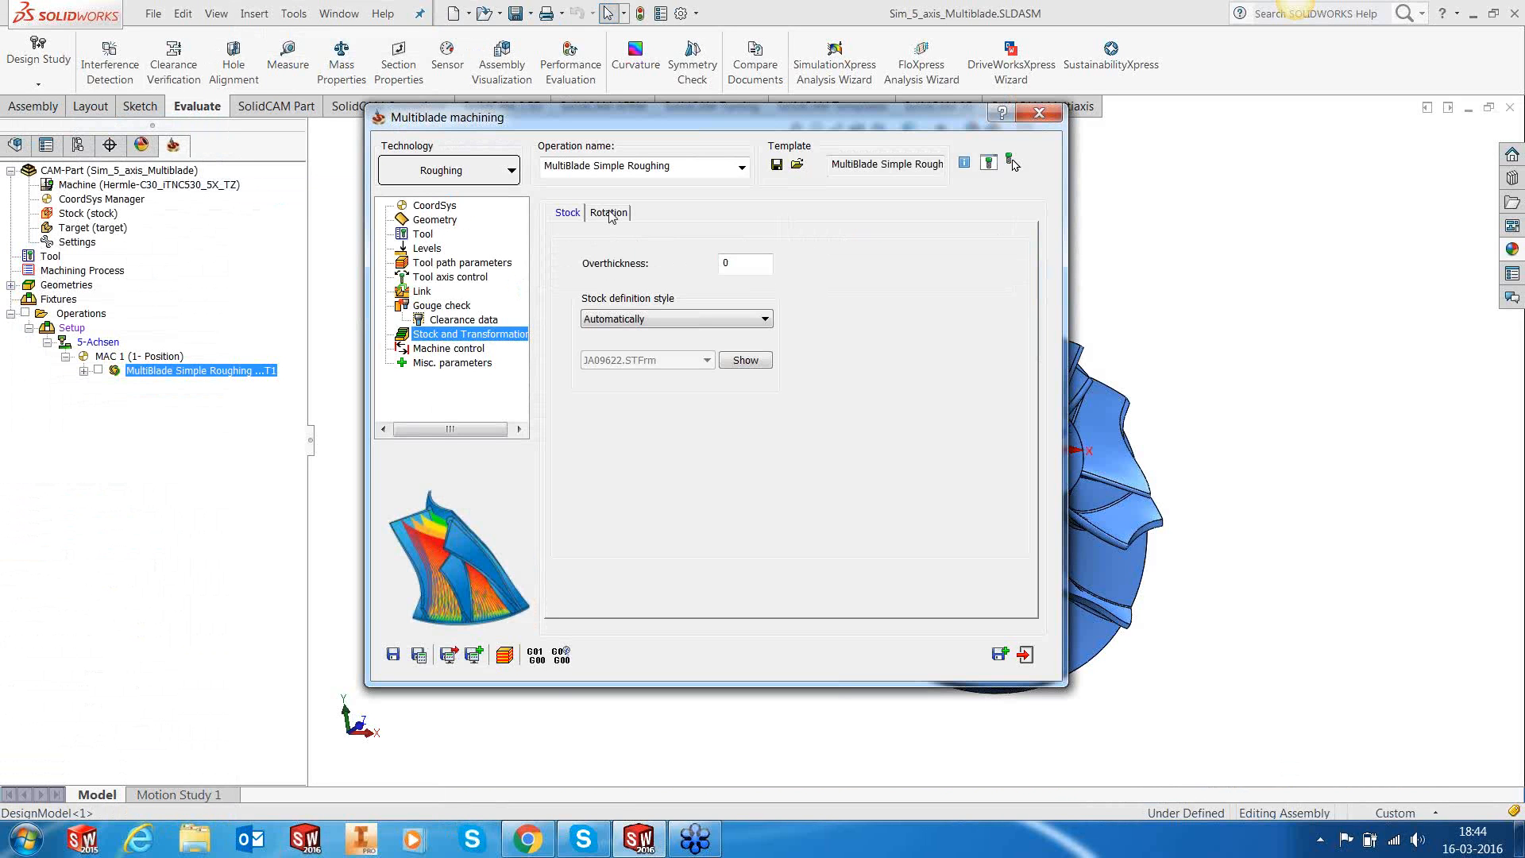
click(609, 213)
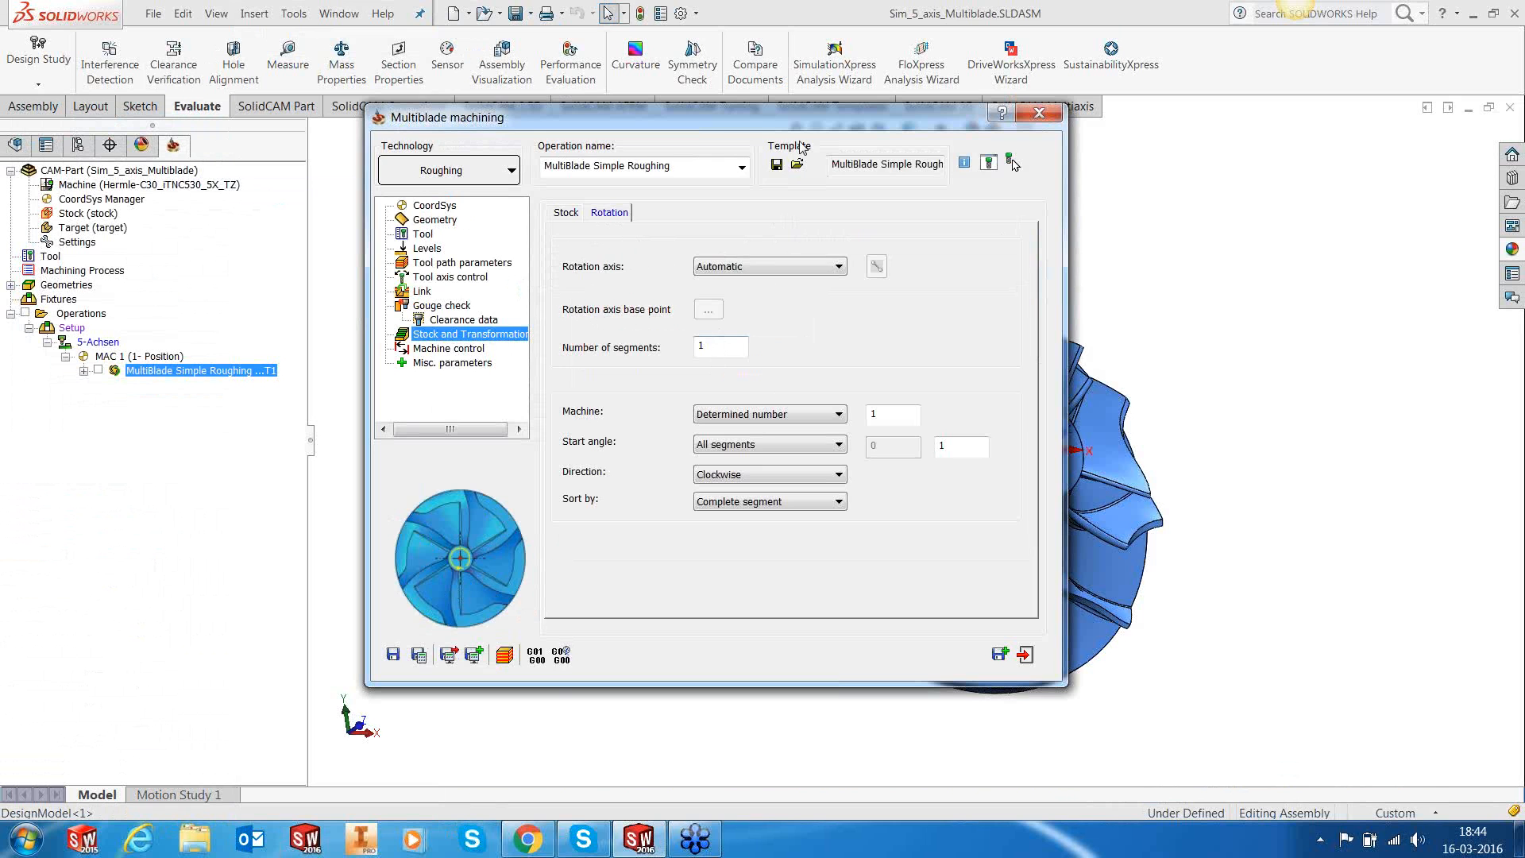
drag(759, 122, 253, 175)
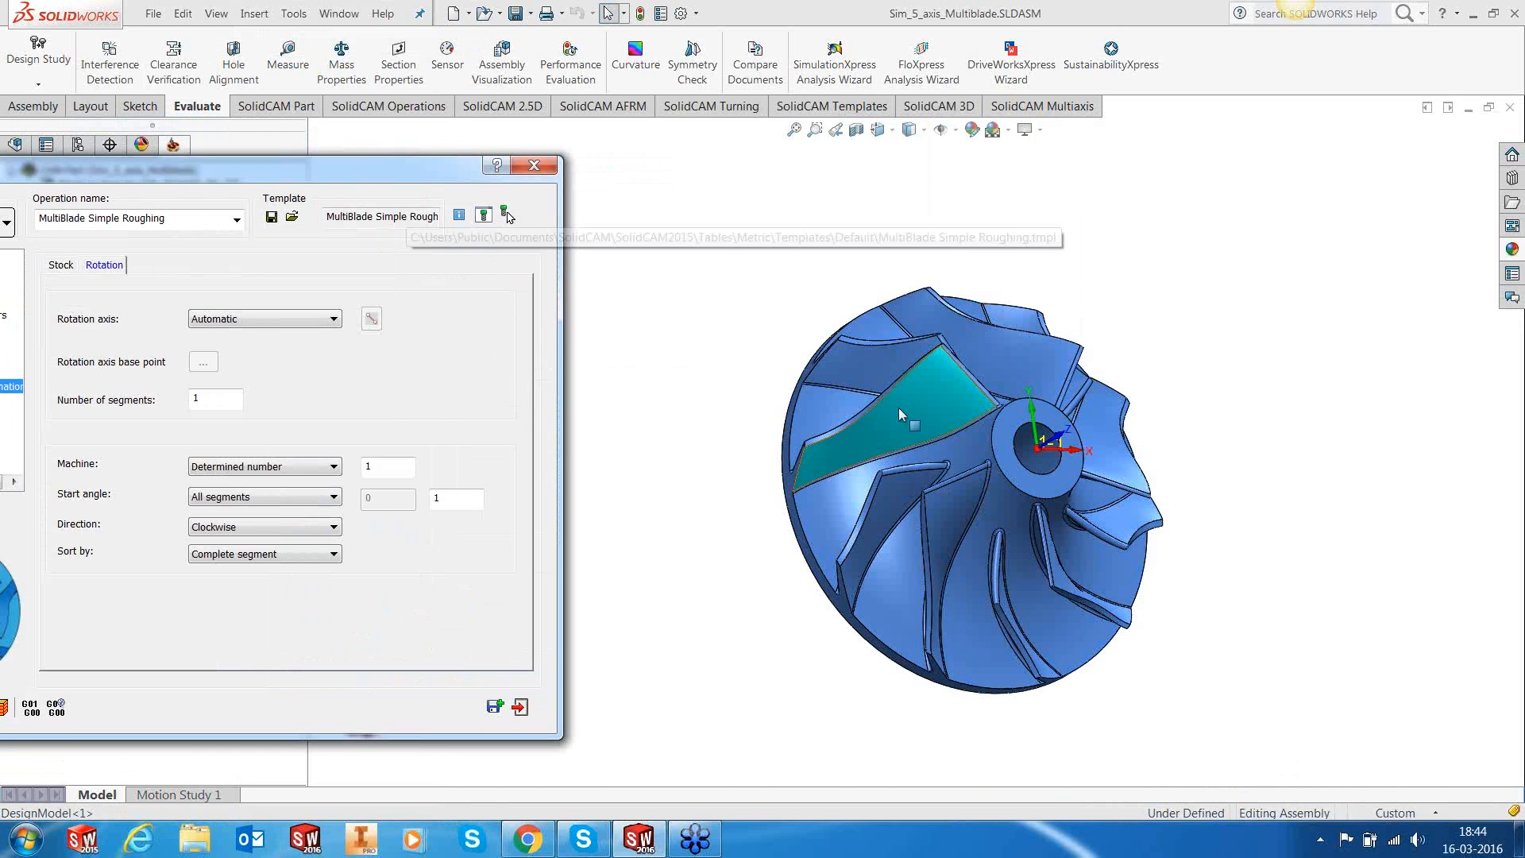
middle_drag(898, 407, 1048, 409)
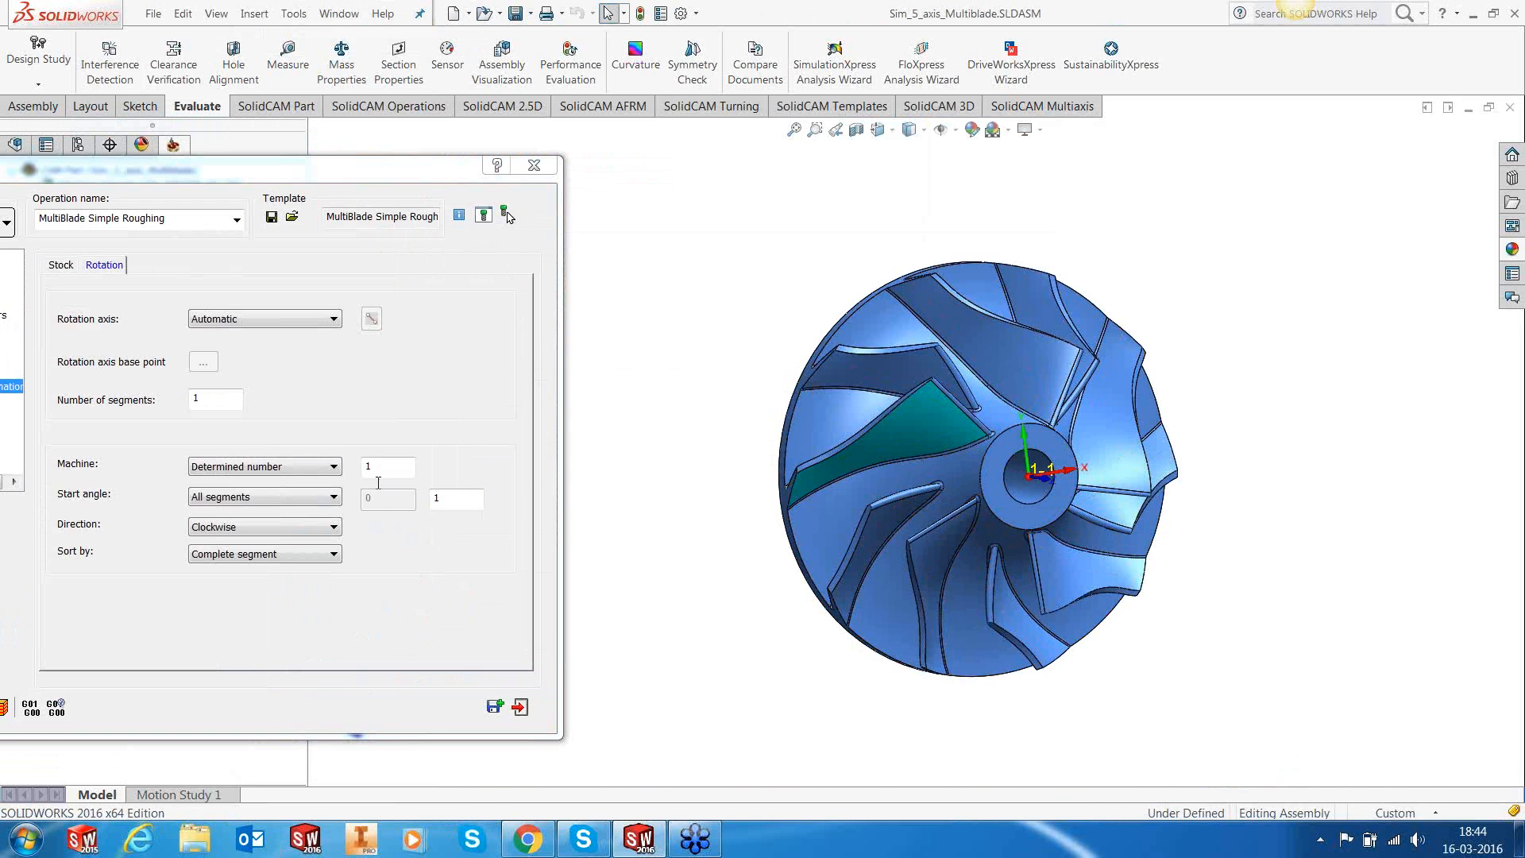
click(184, 170)
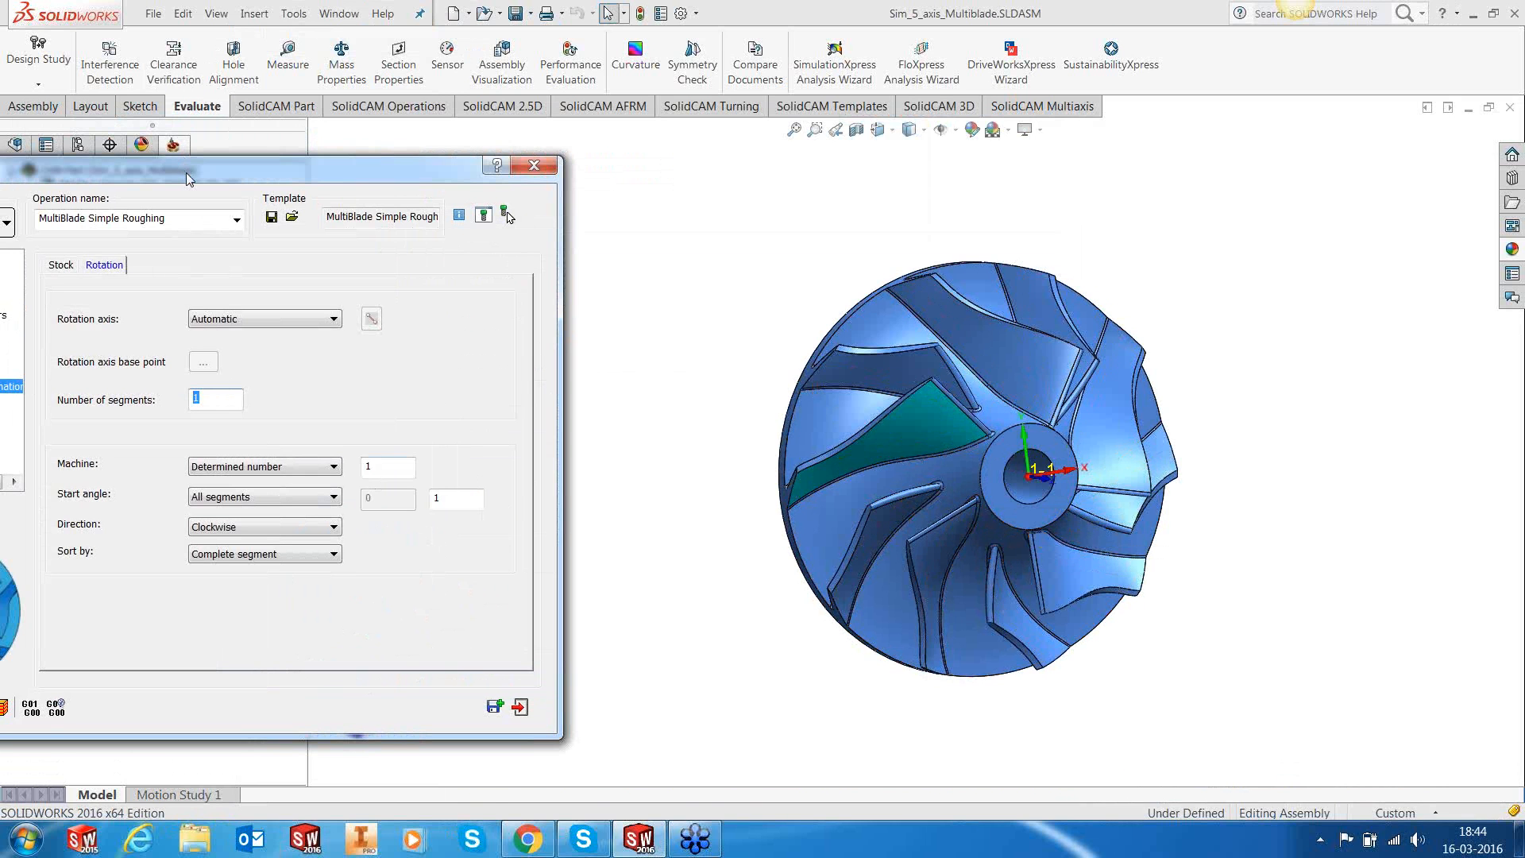
drag(186, 173, 469, 156)
text(5)
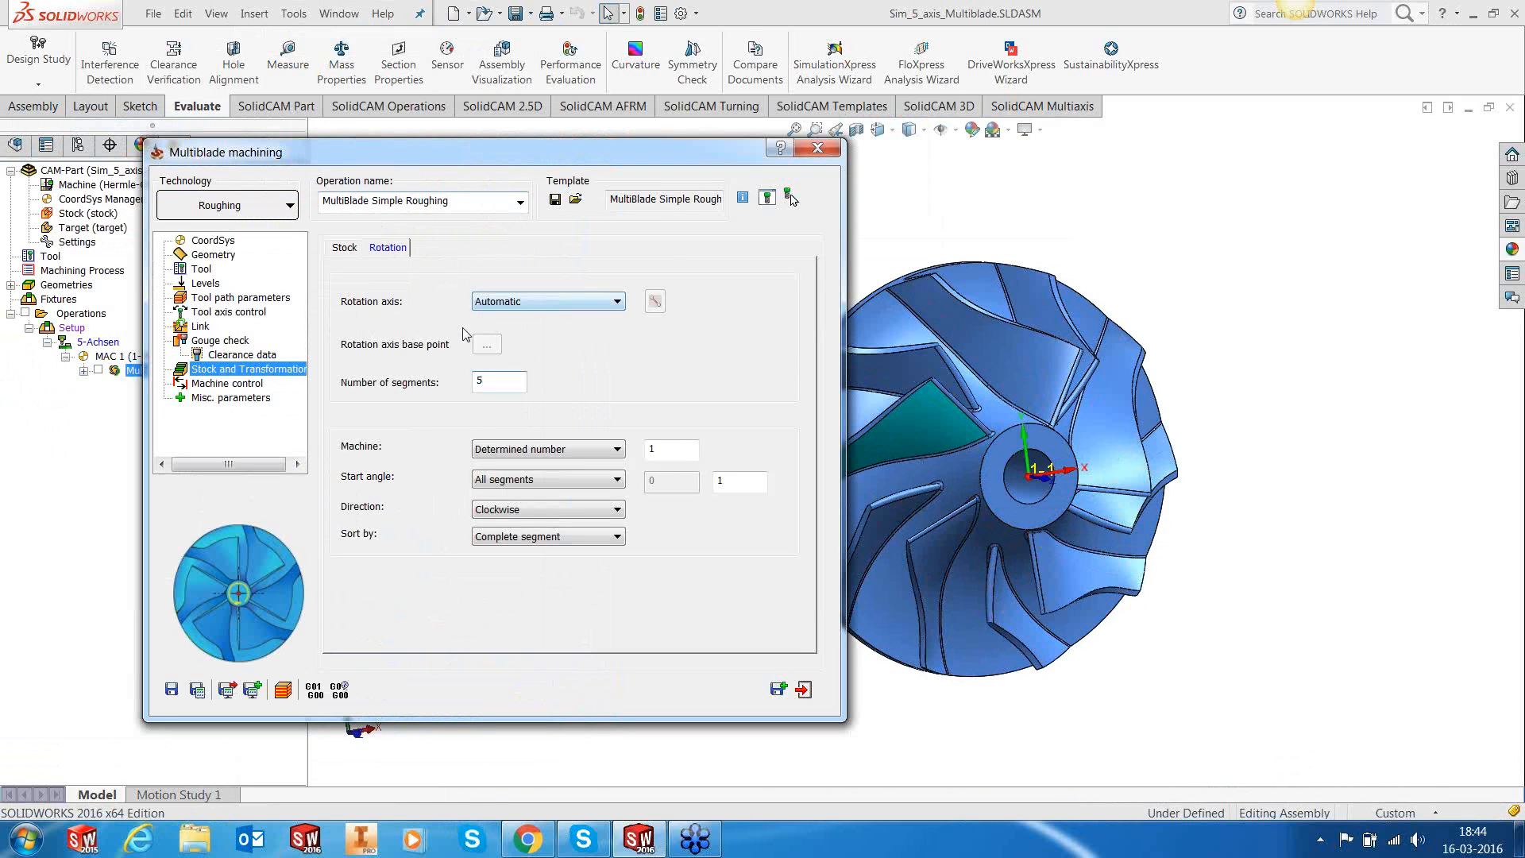
Step: Set the determined number of segments to machine to 5, and save and close the operation
drag(667, 453, 611, 449)
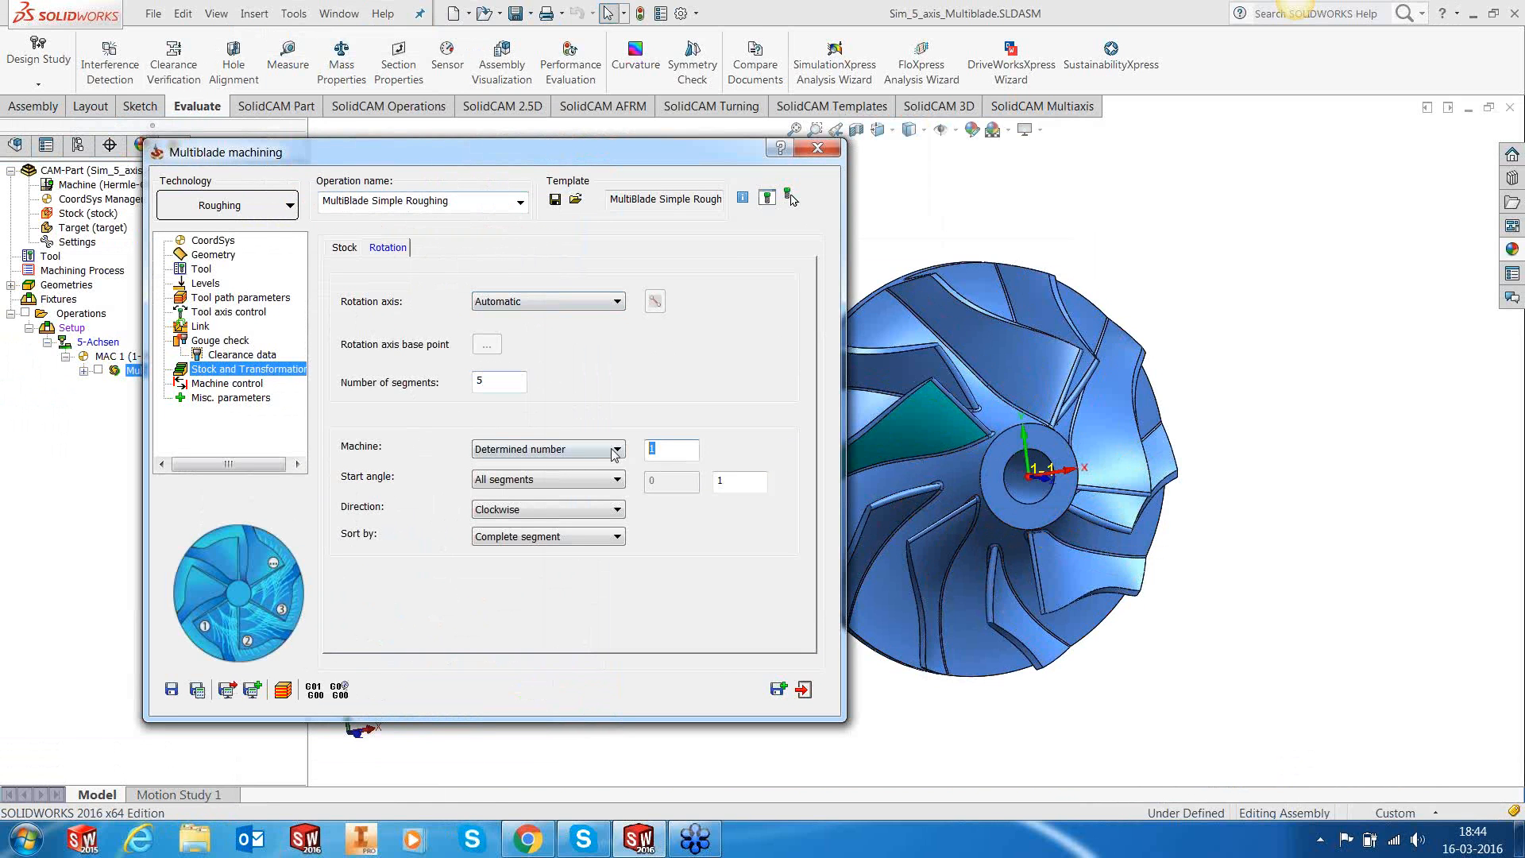
text(5)
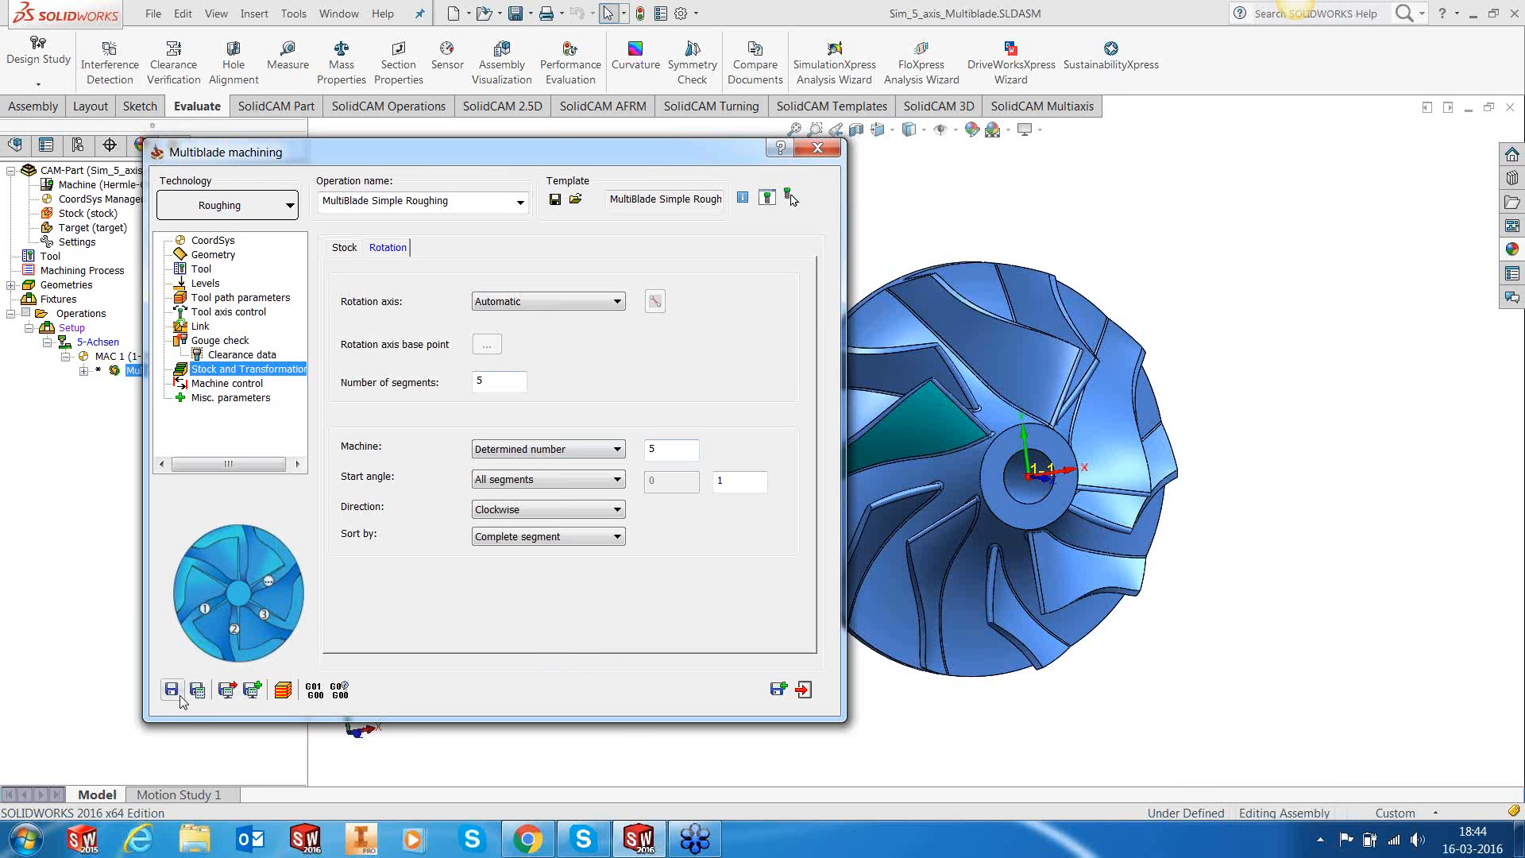
click(803, 690)
Step: Recalculate the roughing operation, examine the tool path around the whole impeller, and hide it
right_click(239, 370)
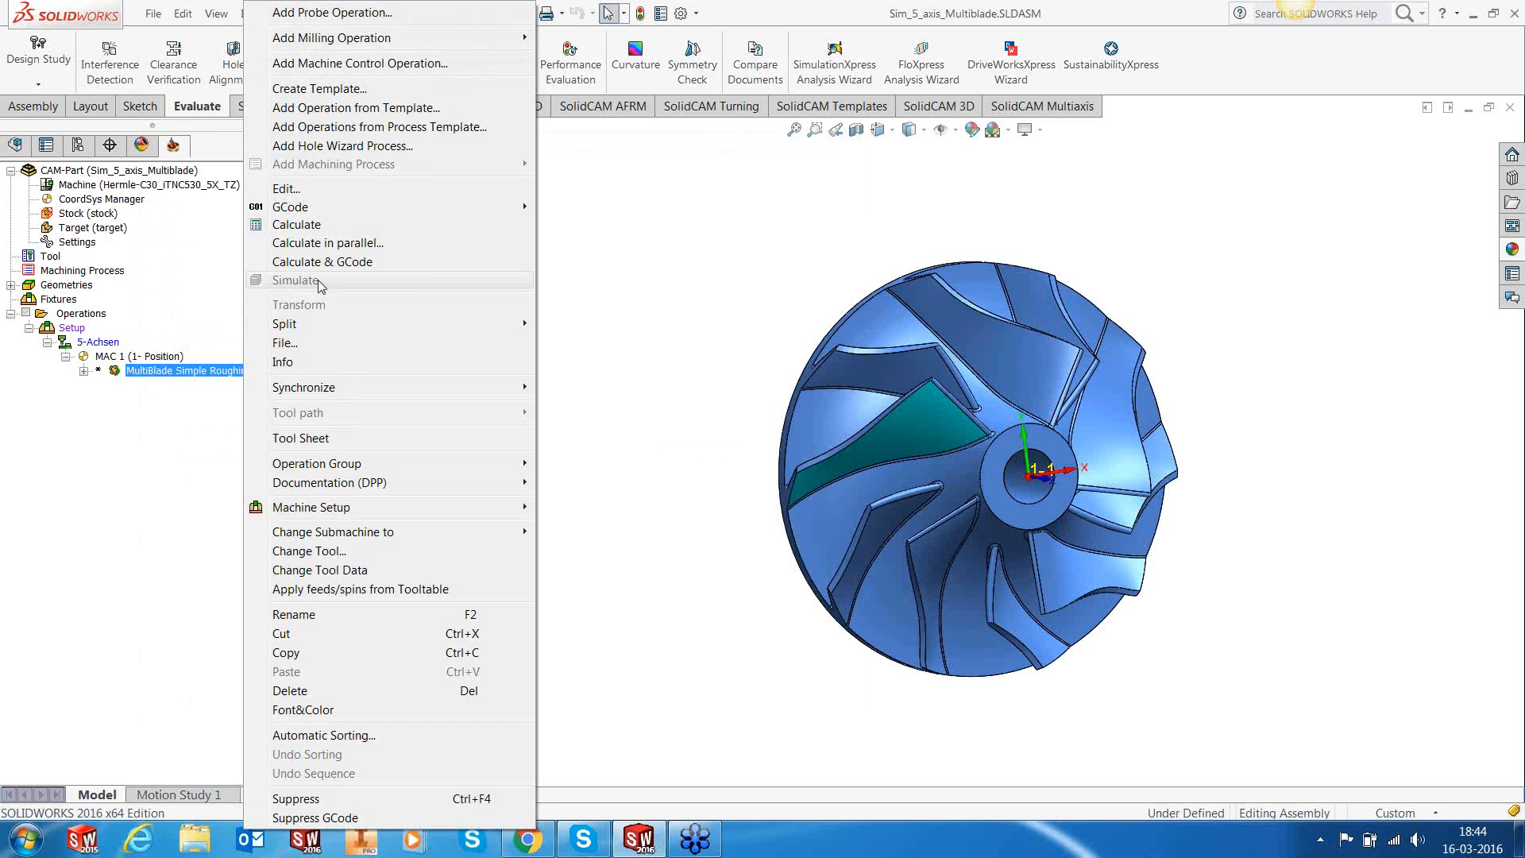
click(321, 229)
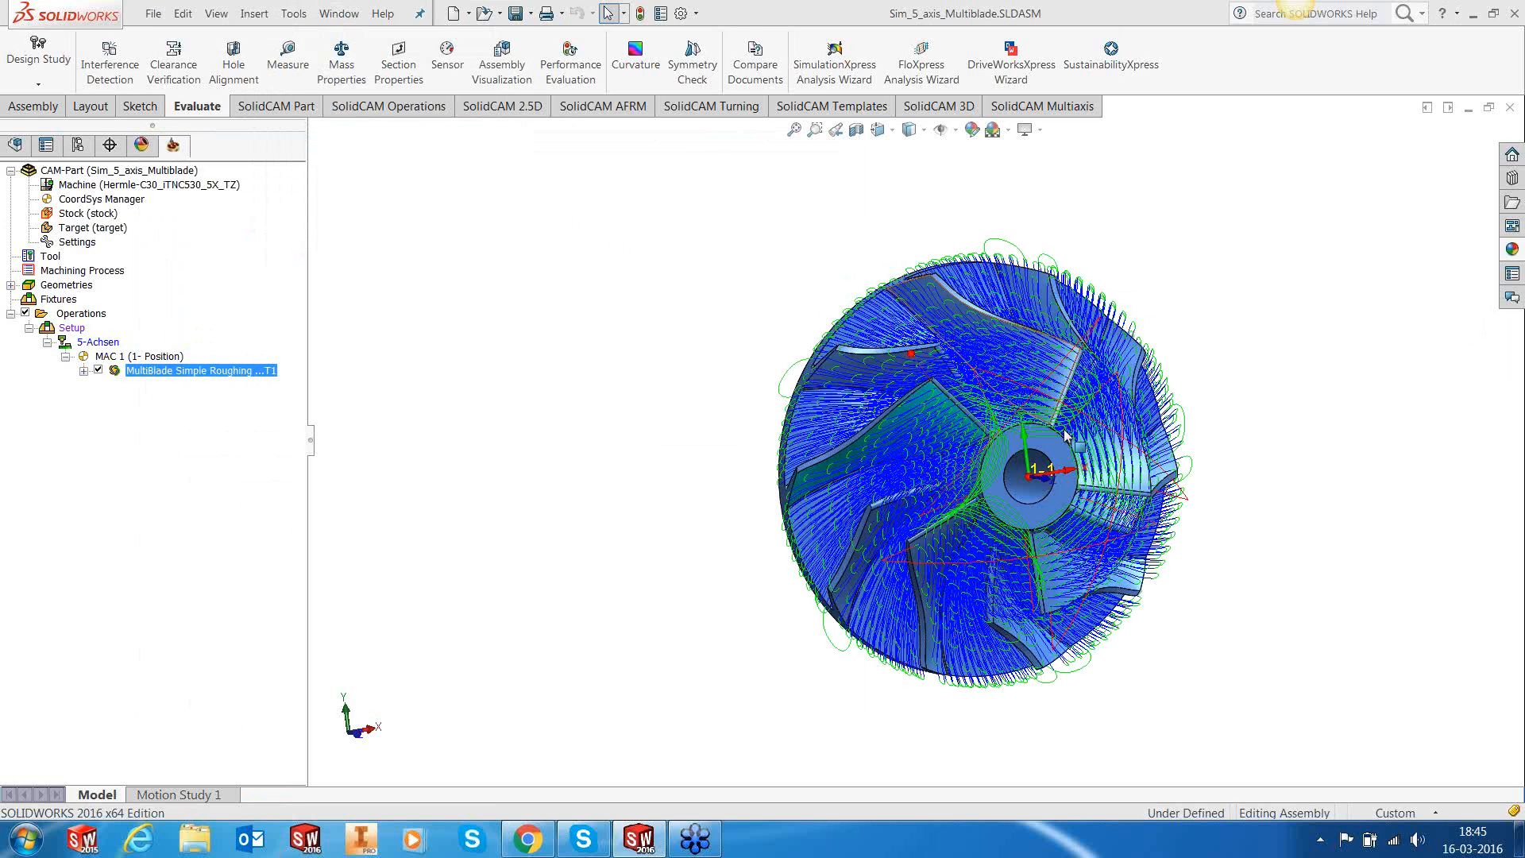
middle_drag(985, 184, 1072, 389)
scroll(1170, 475, down, 2)
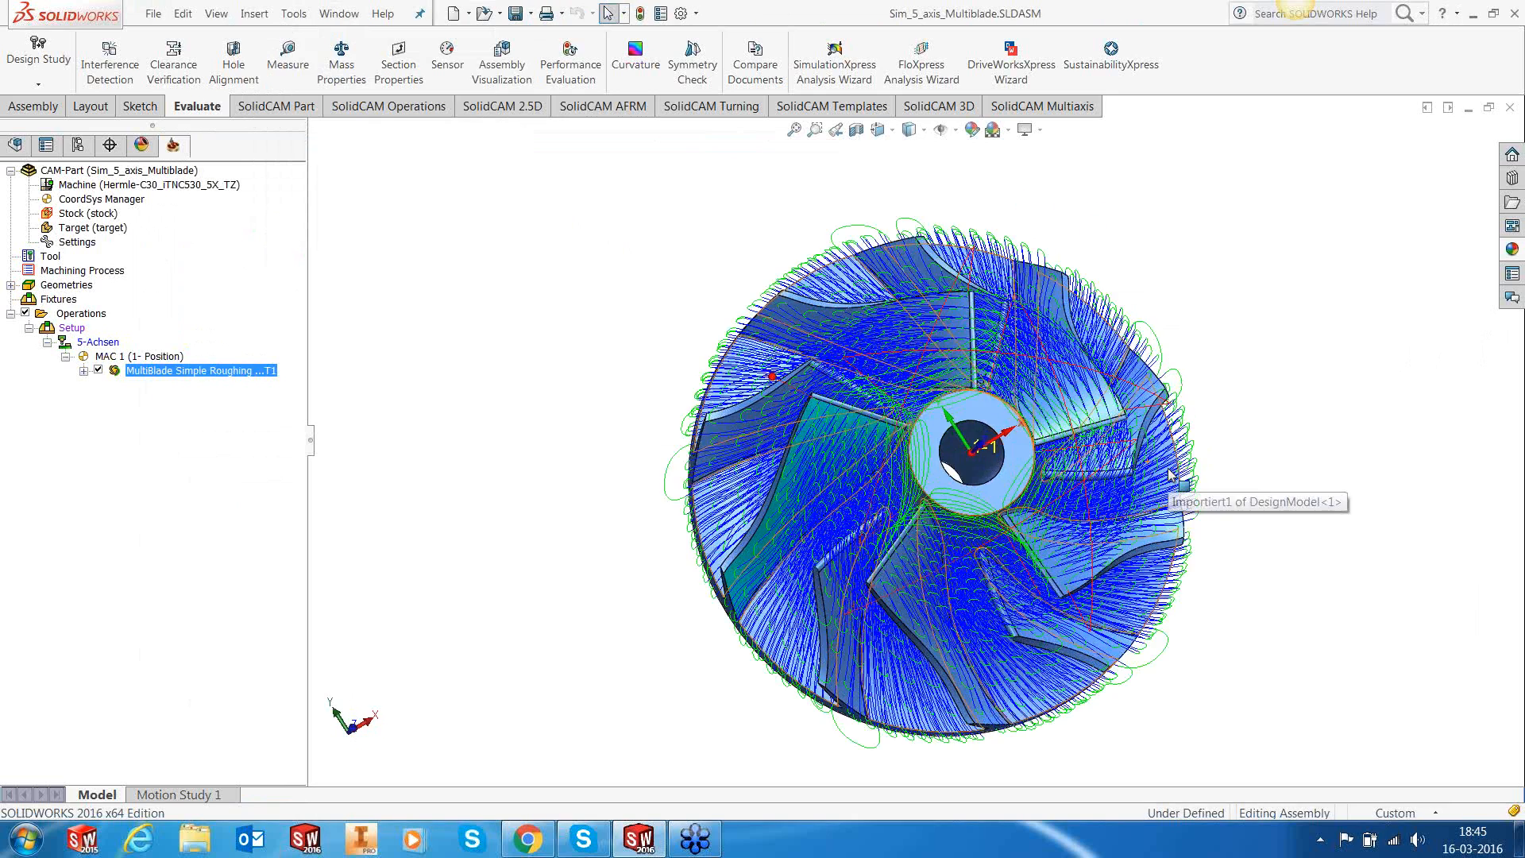
middle_drag(1170, 475, 1058, 560)
click(98, 370)
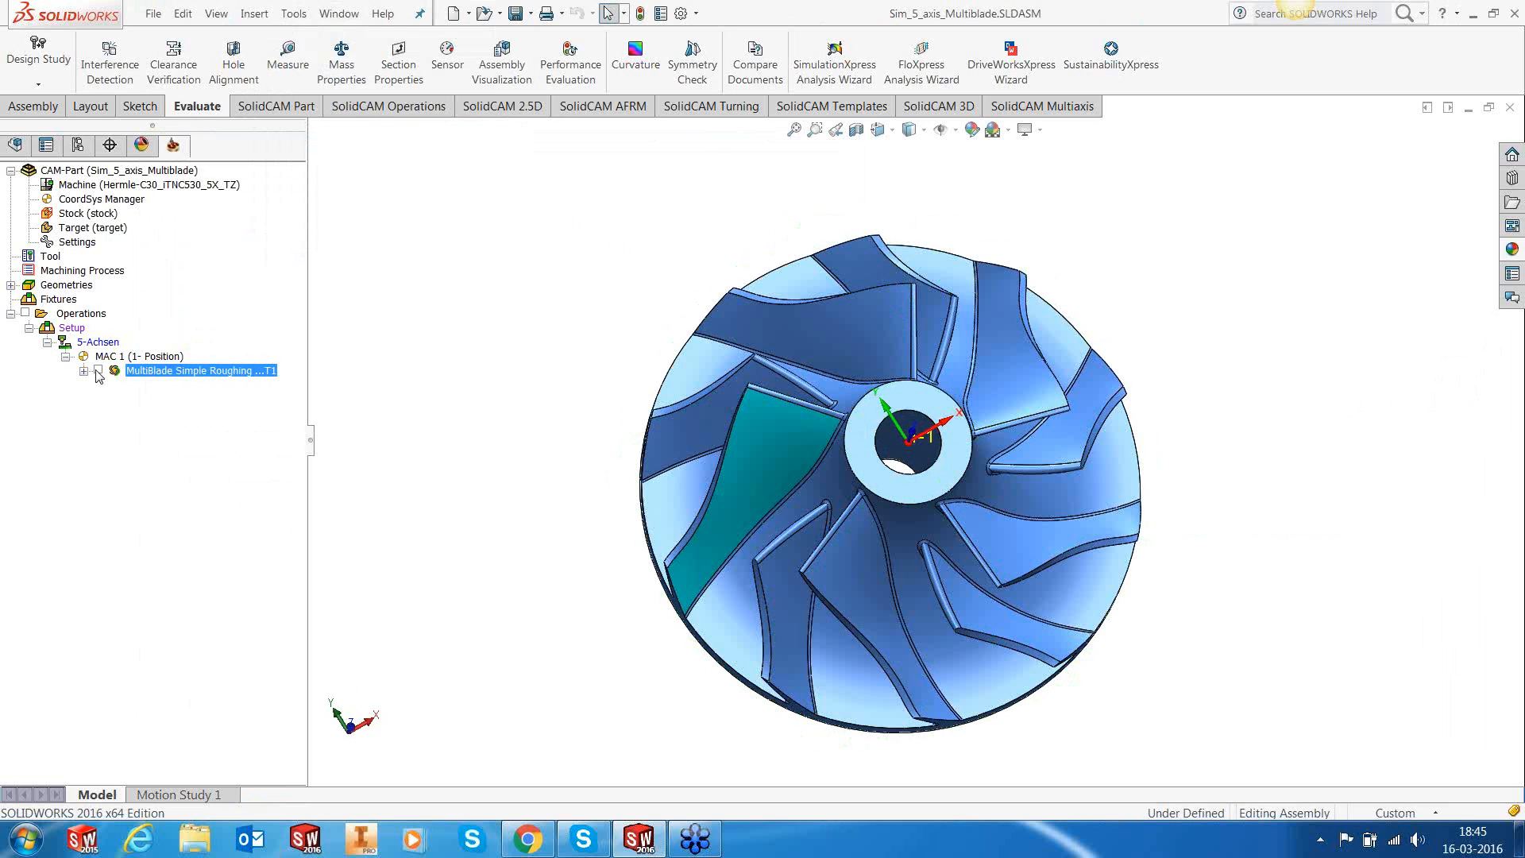
click(98, 370)
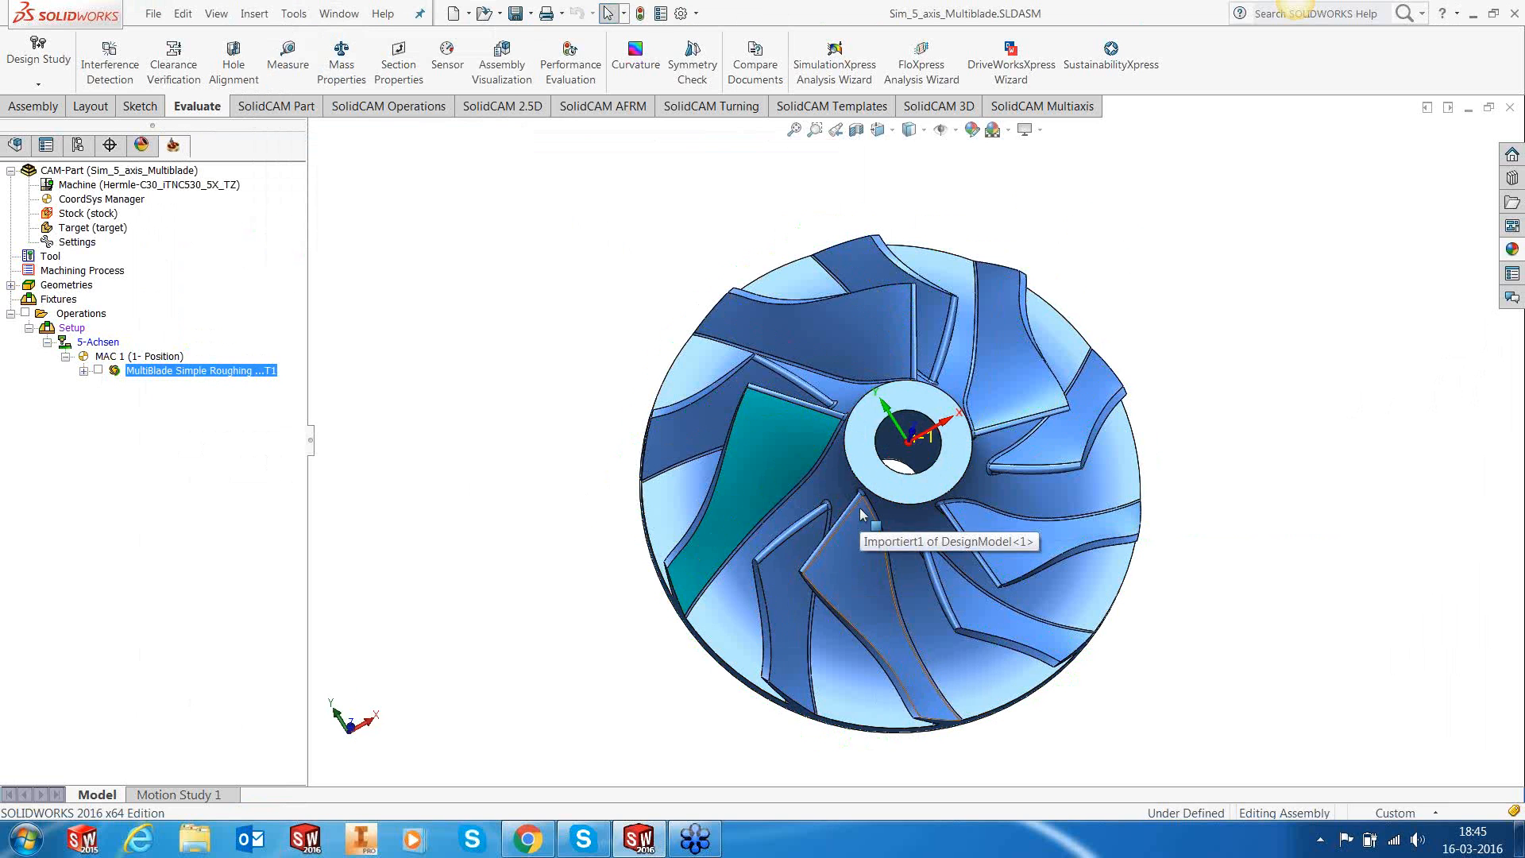
Step: Add a blade finishing operation from the Multiblade Simple Finishing Main Blade template, using coordinate system MAC 1 (1- Position) and submachine 5-Achsen
right_click(219, 367)
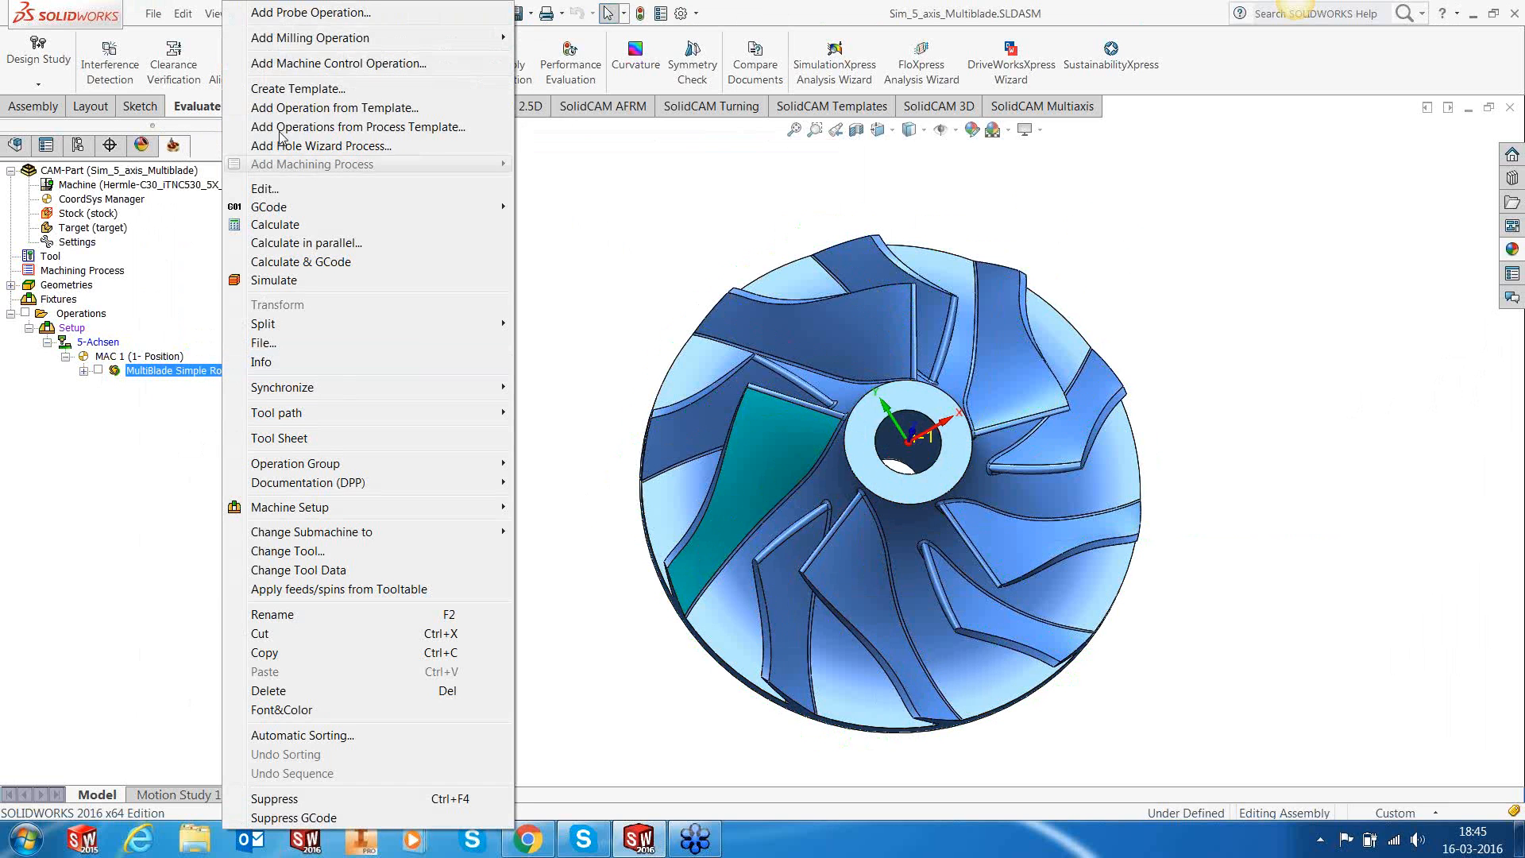
click(342, 109)
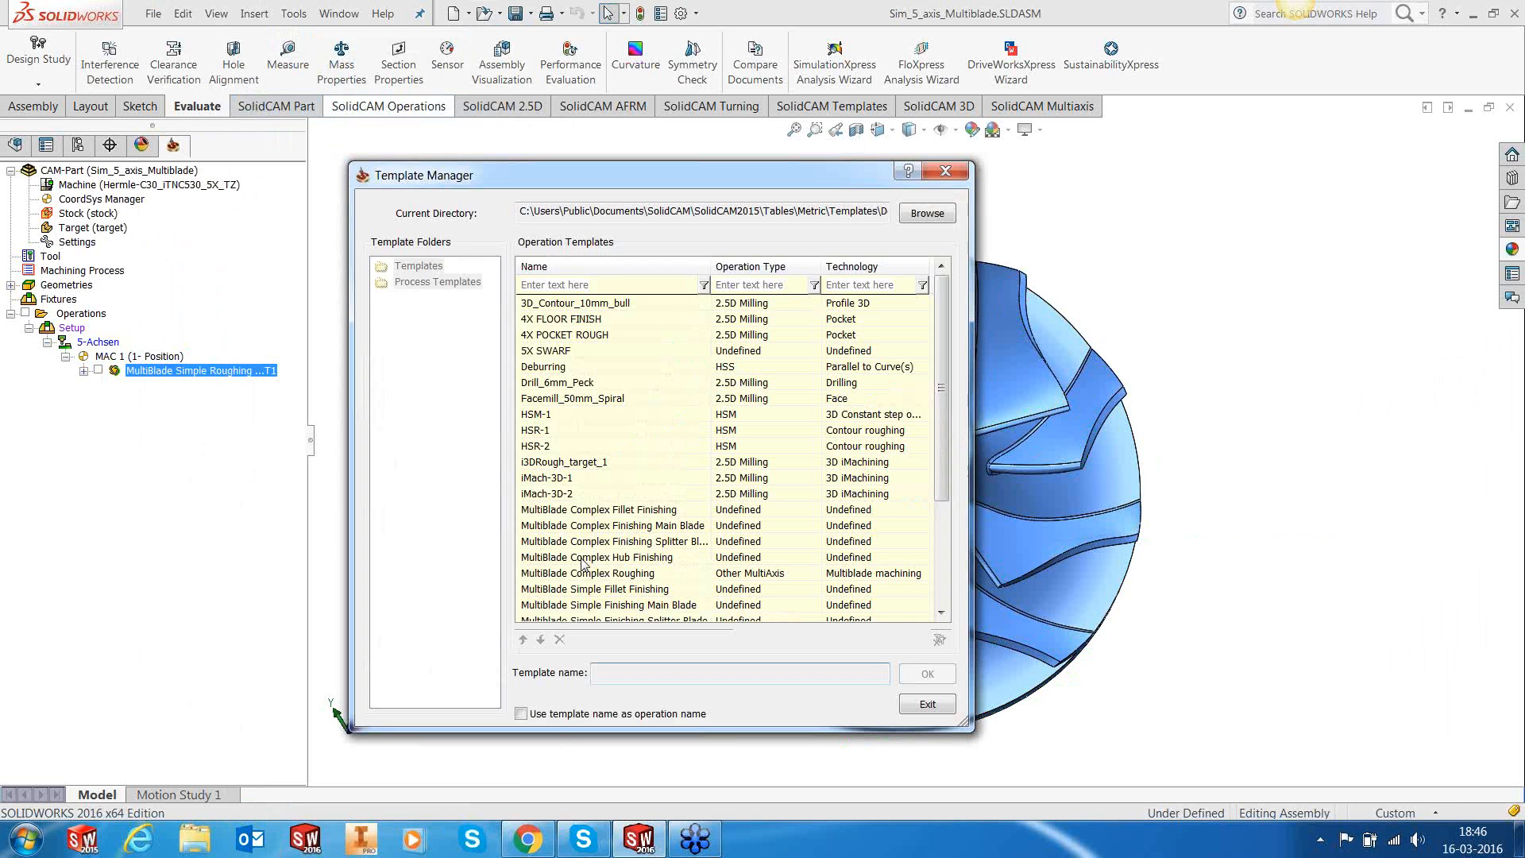
click(770, 604)
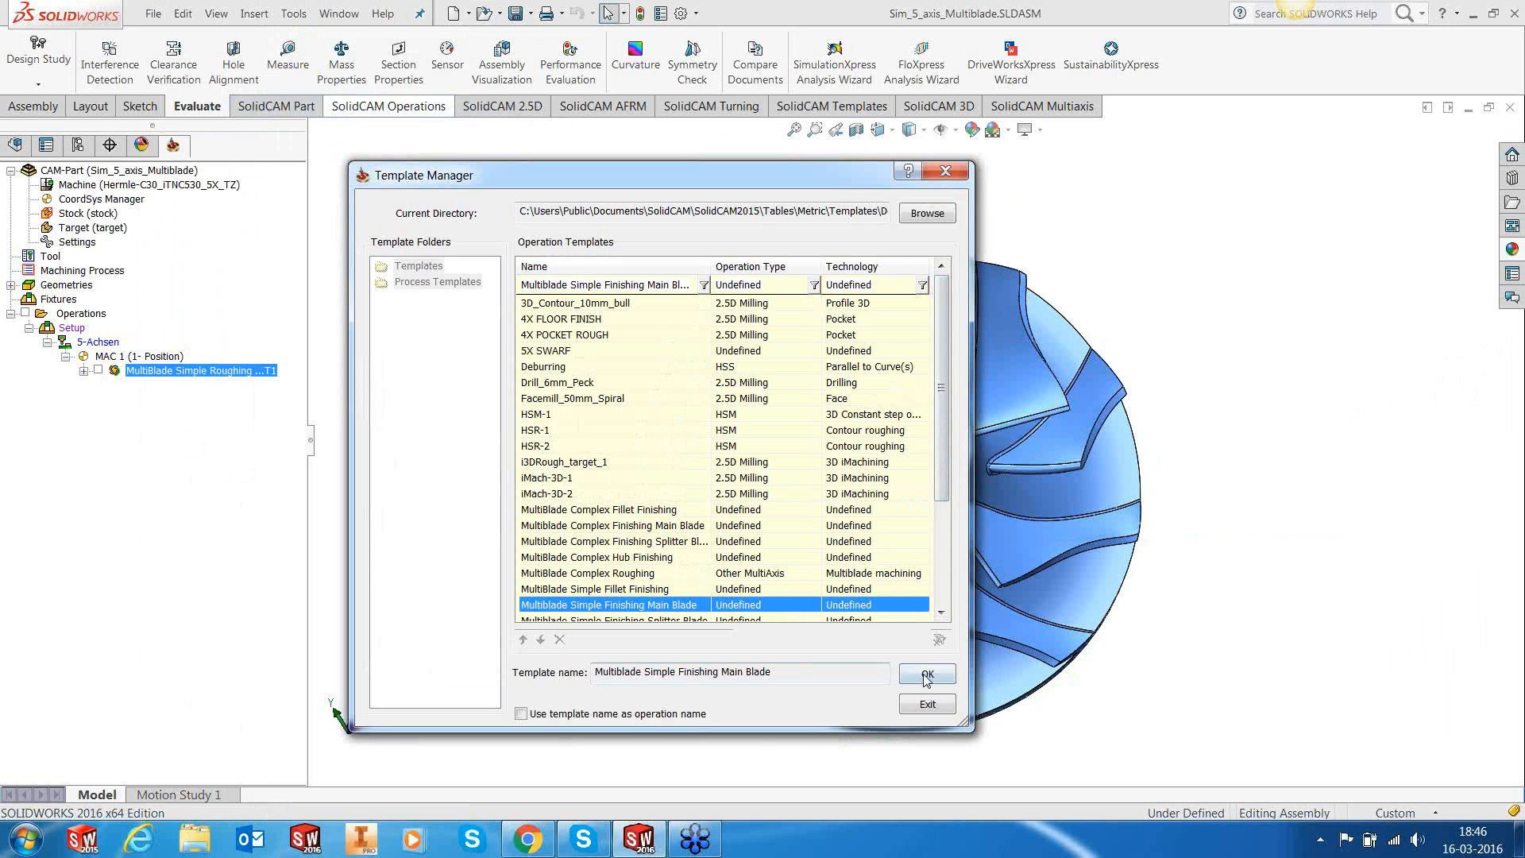
click(926, 675)
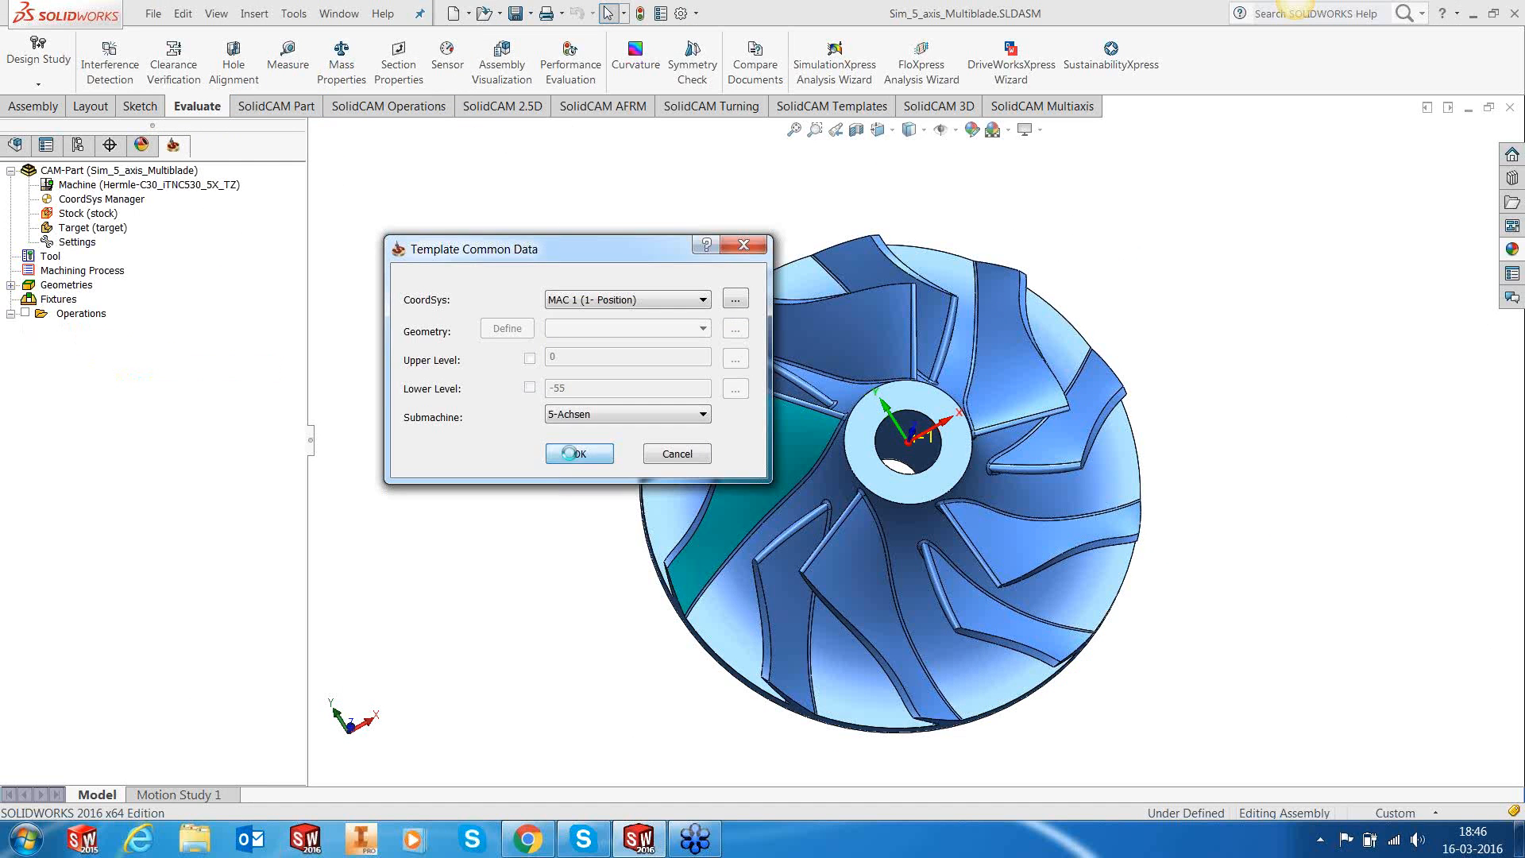
click(580, 455)
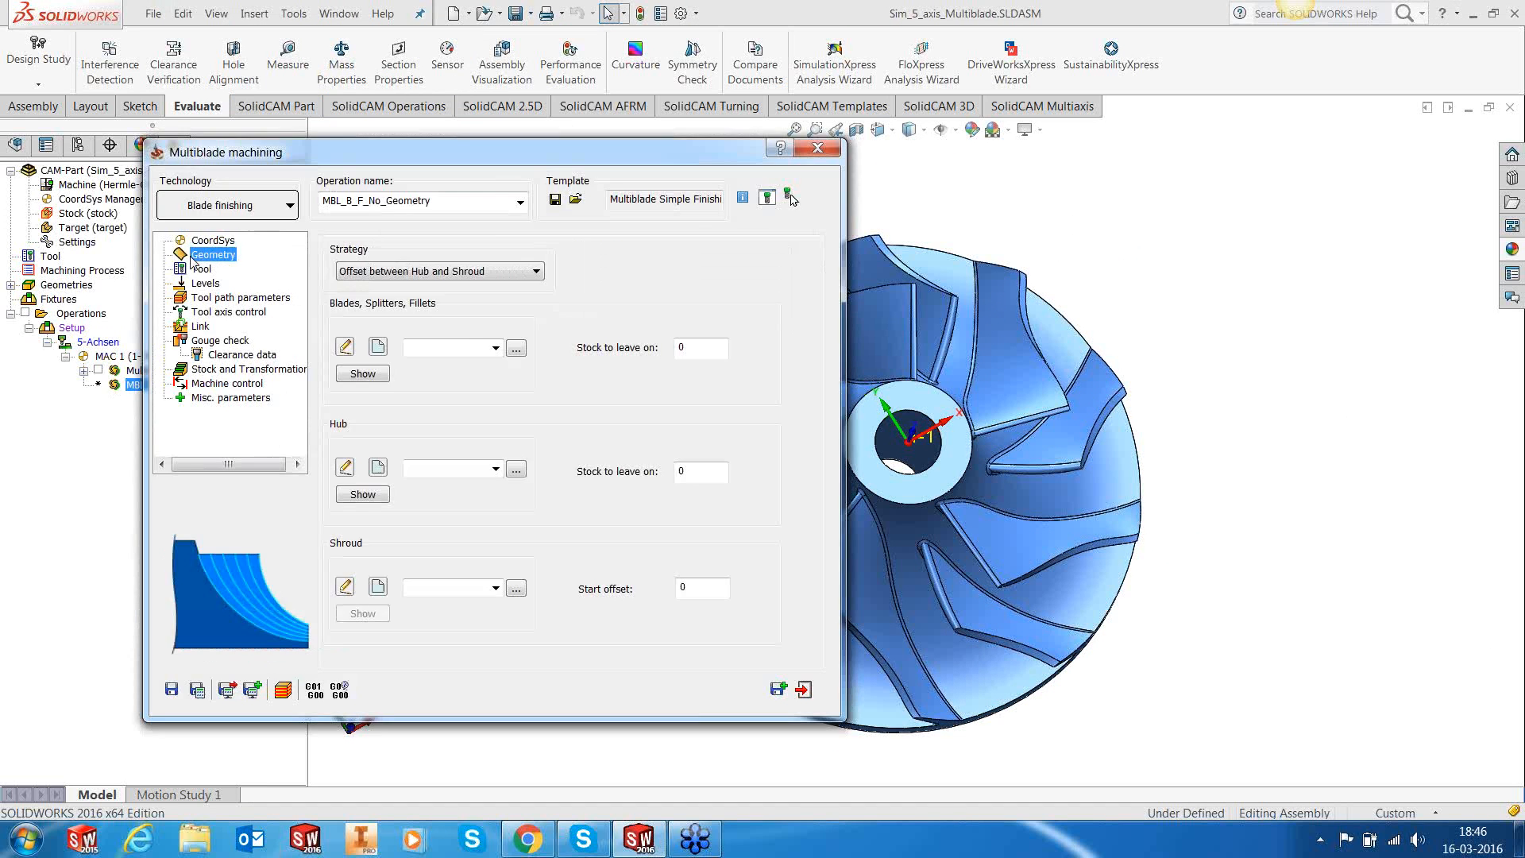
Step: Assign the existing geometries faces to the blades, splitters and fillets, faces1 to the hub, and faces2 to the shroud
click(515, 350)
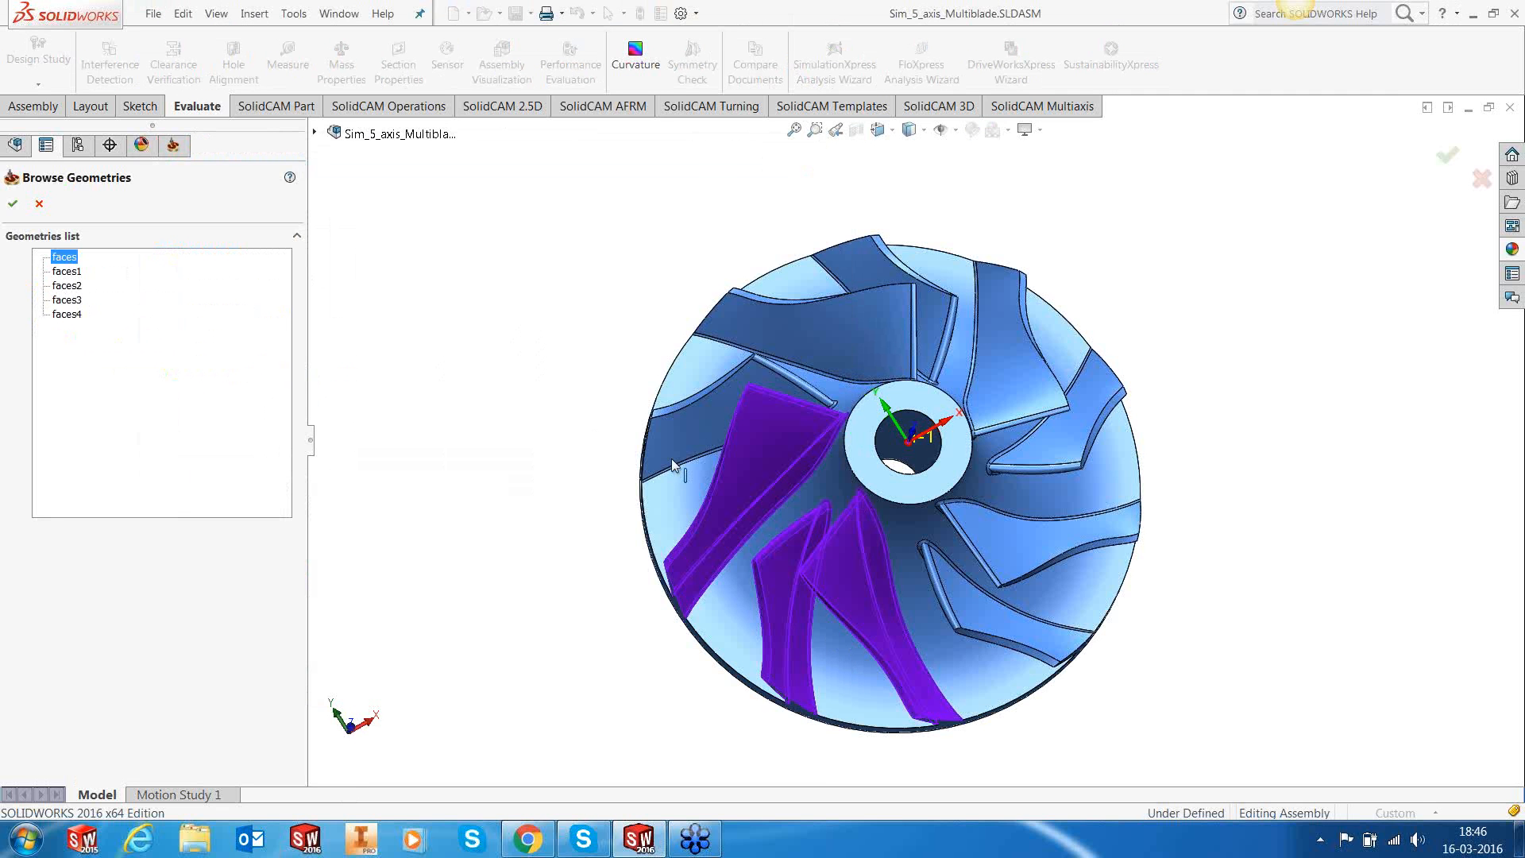
click(12, 203)
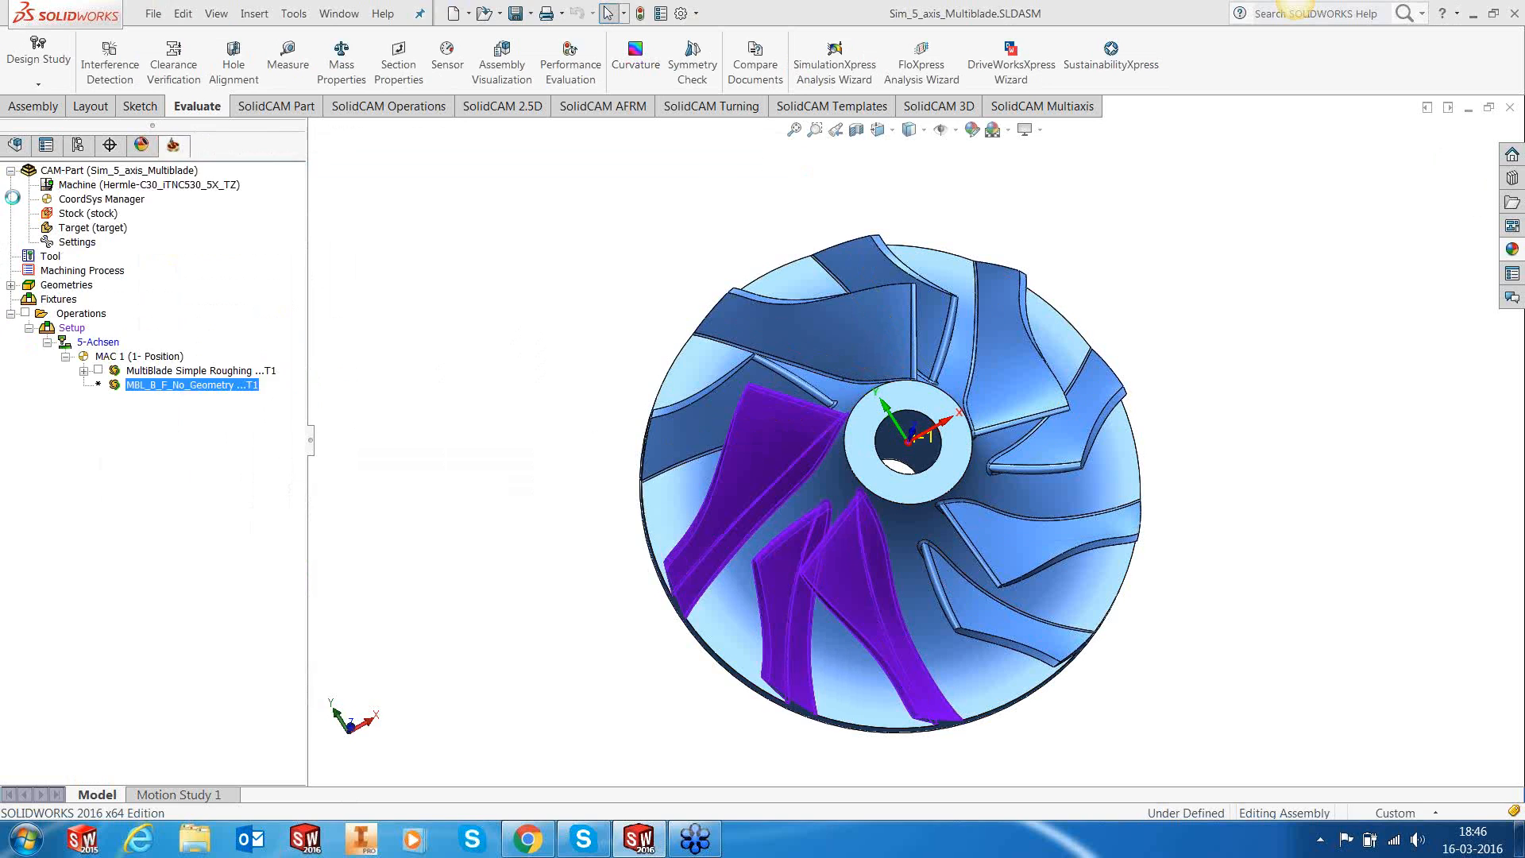
click(515, 469)
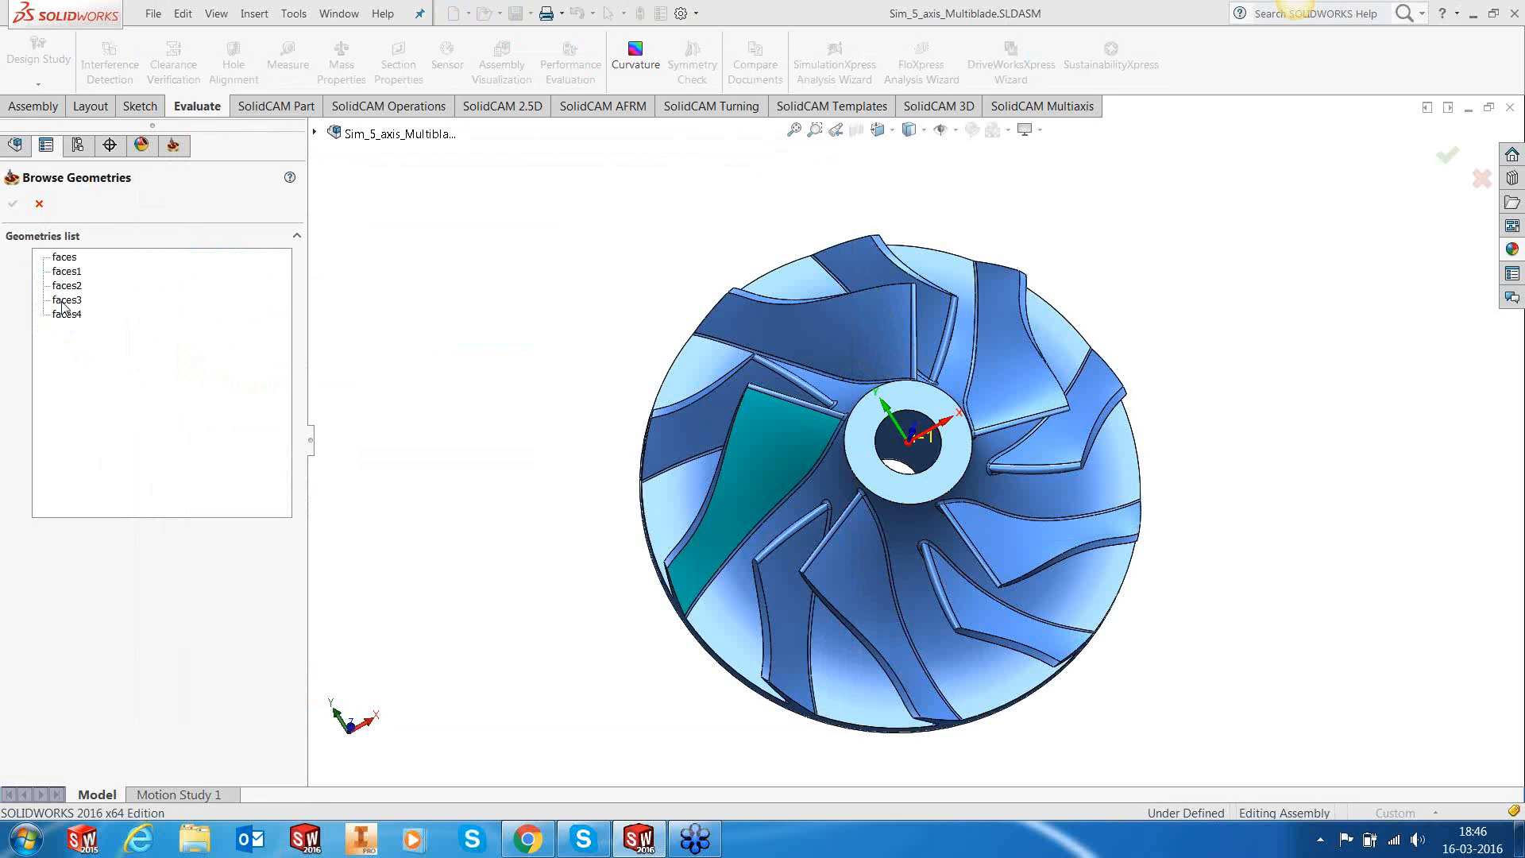
click(13, 204)
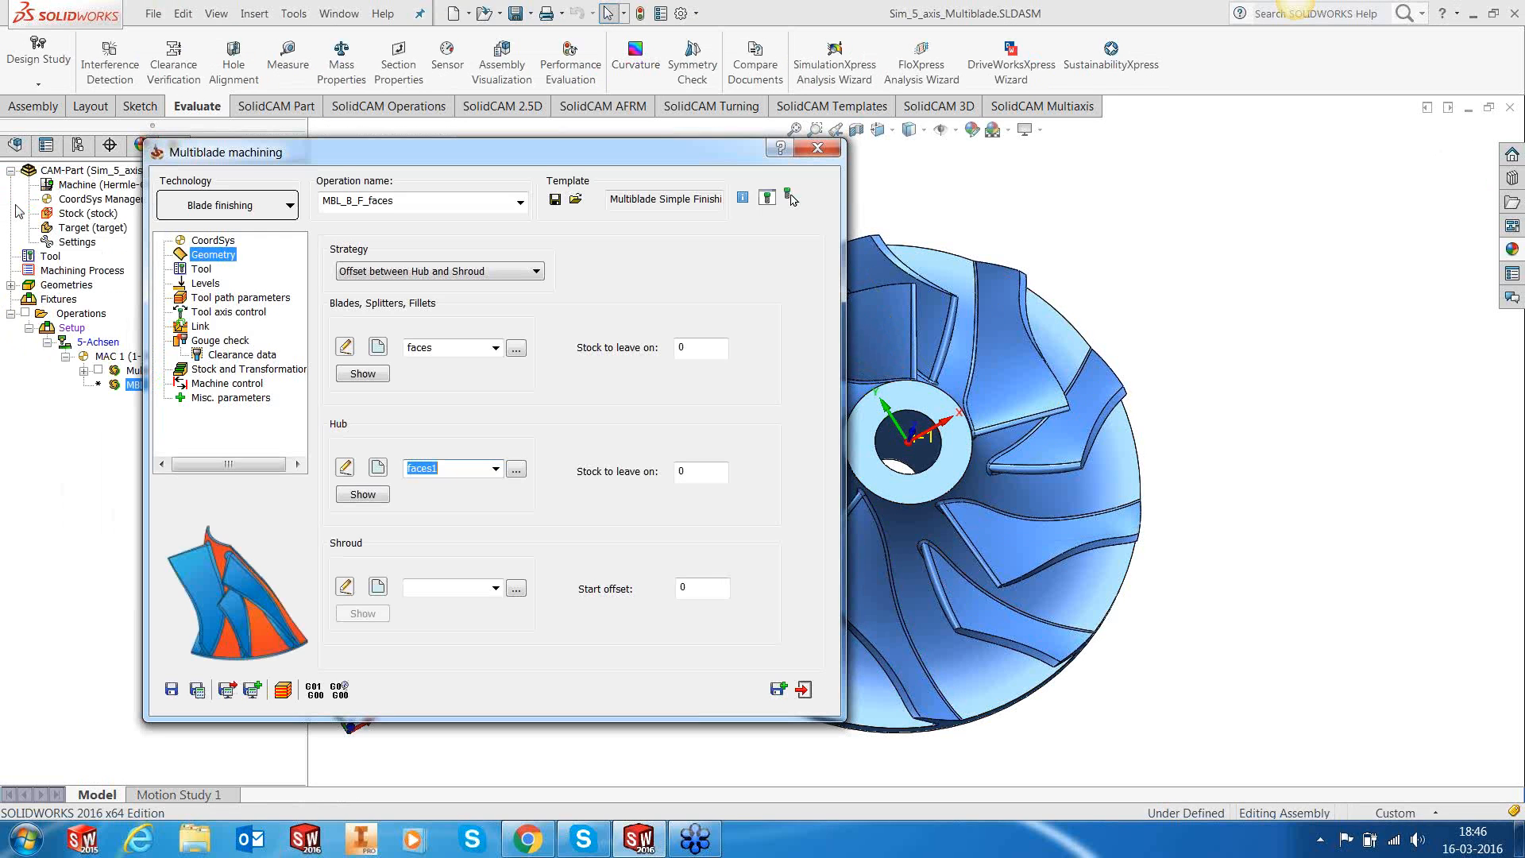
click(516, 590)
click(66, 285)
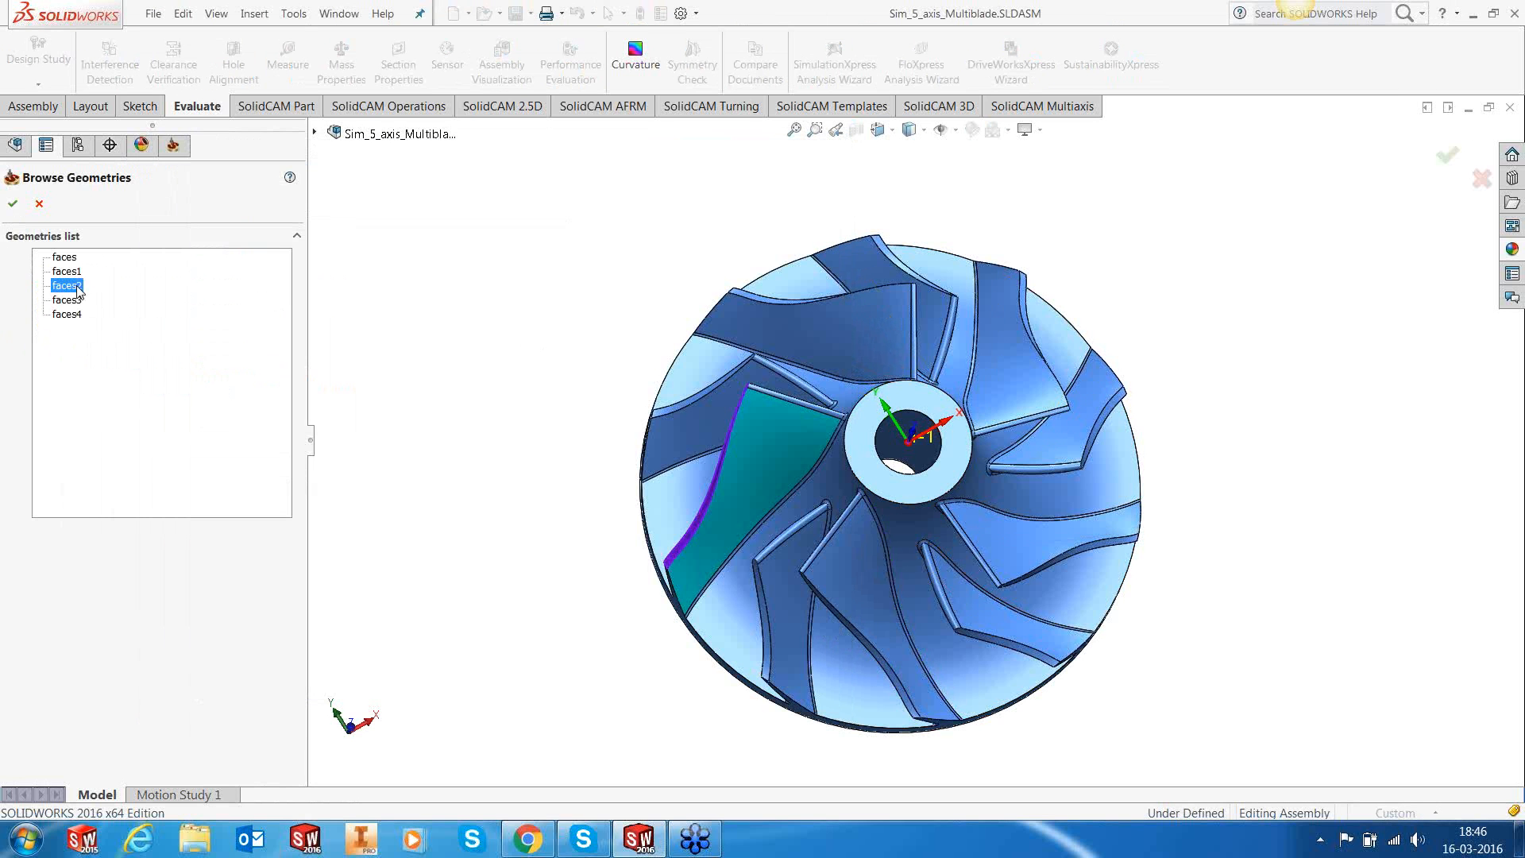
click(12, 205)
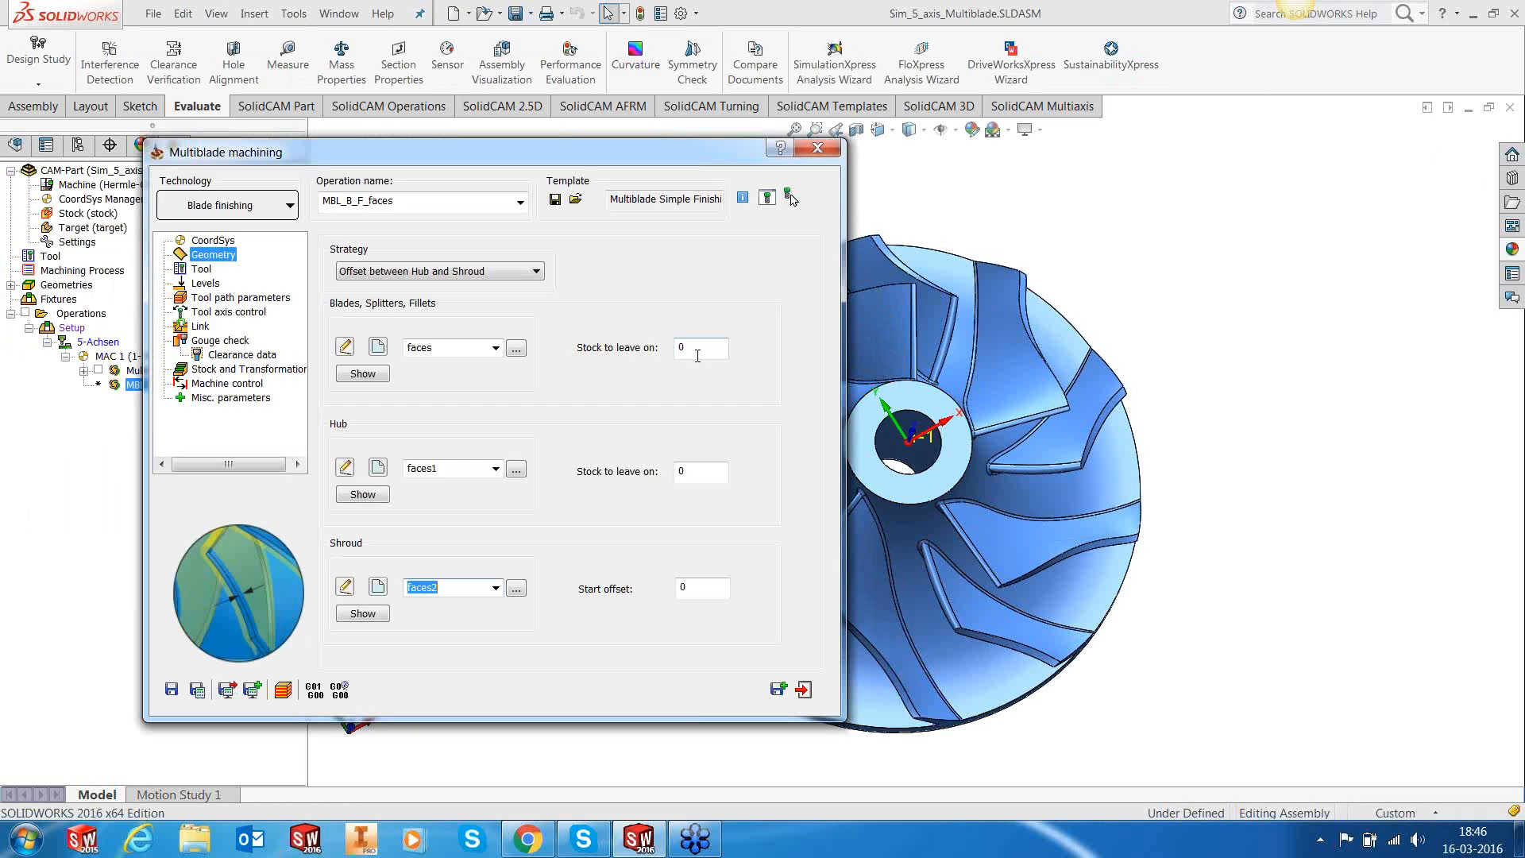
Step: Set the hub's stock to leave to 0.3 and the shroud's start offset to 0.1
click(683, 470)
text(0)
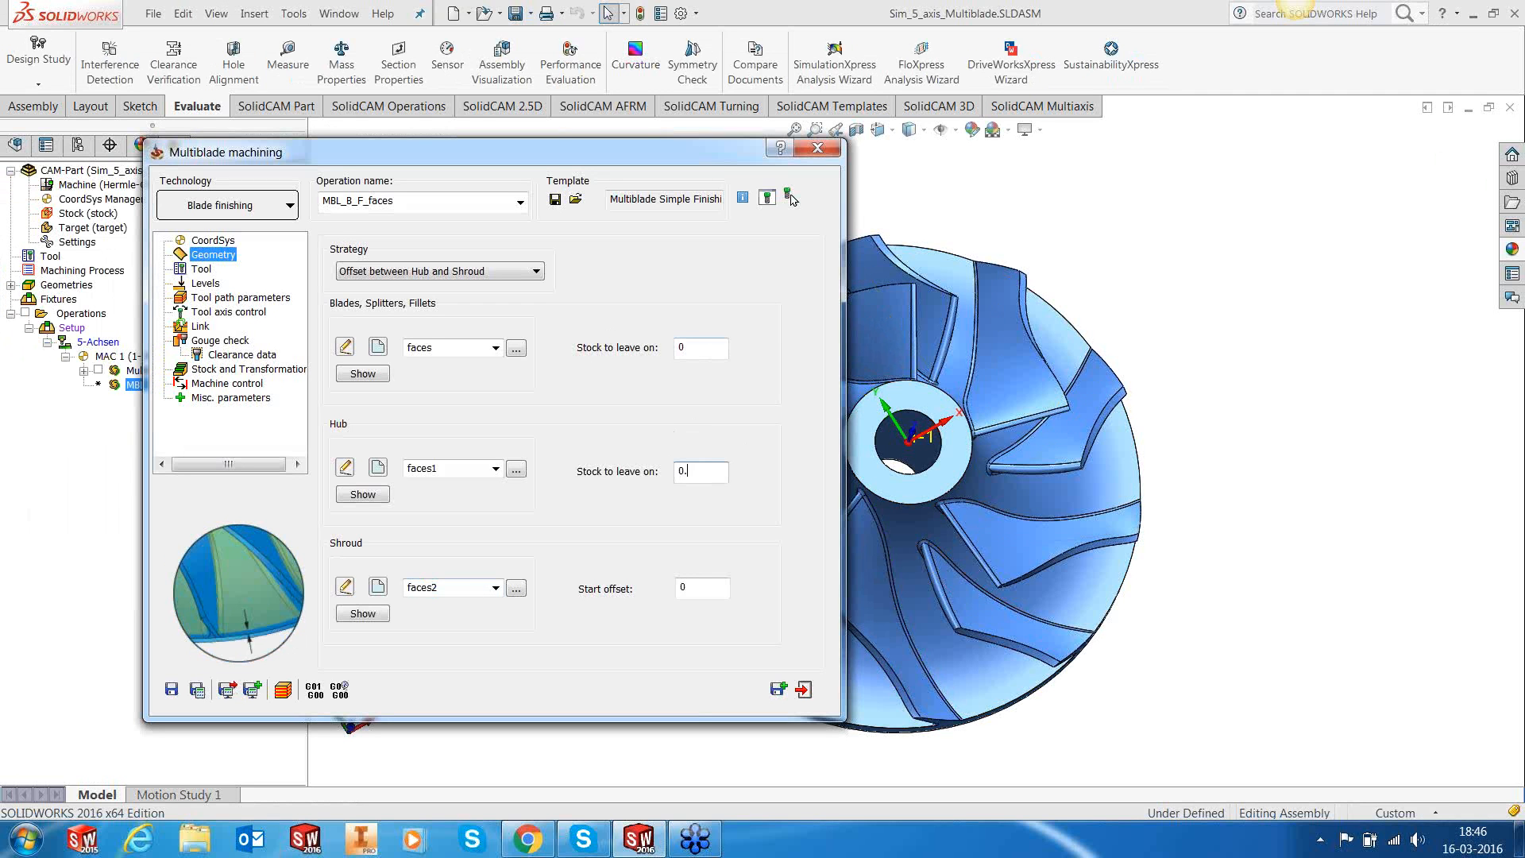
text(.3)
click(698, 590)
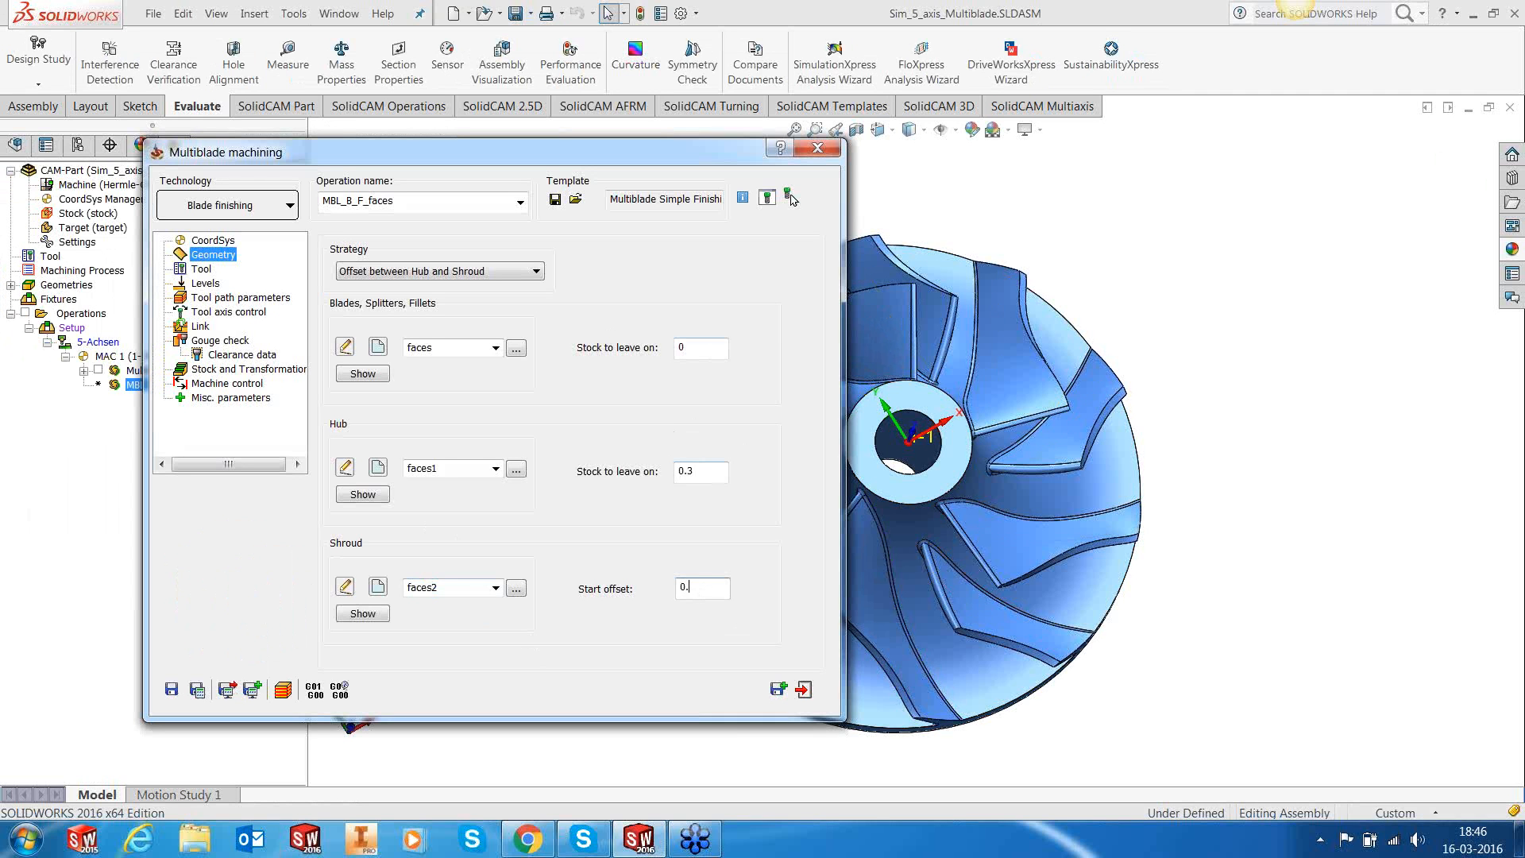
text(0.1)
Step: Define the finishing tool path's layers by maximum distance, with a value of 1
click(199, 271)
click(204, 284)
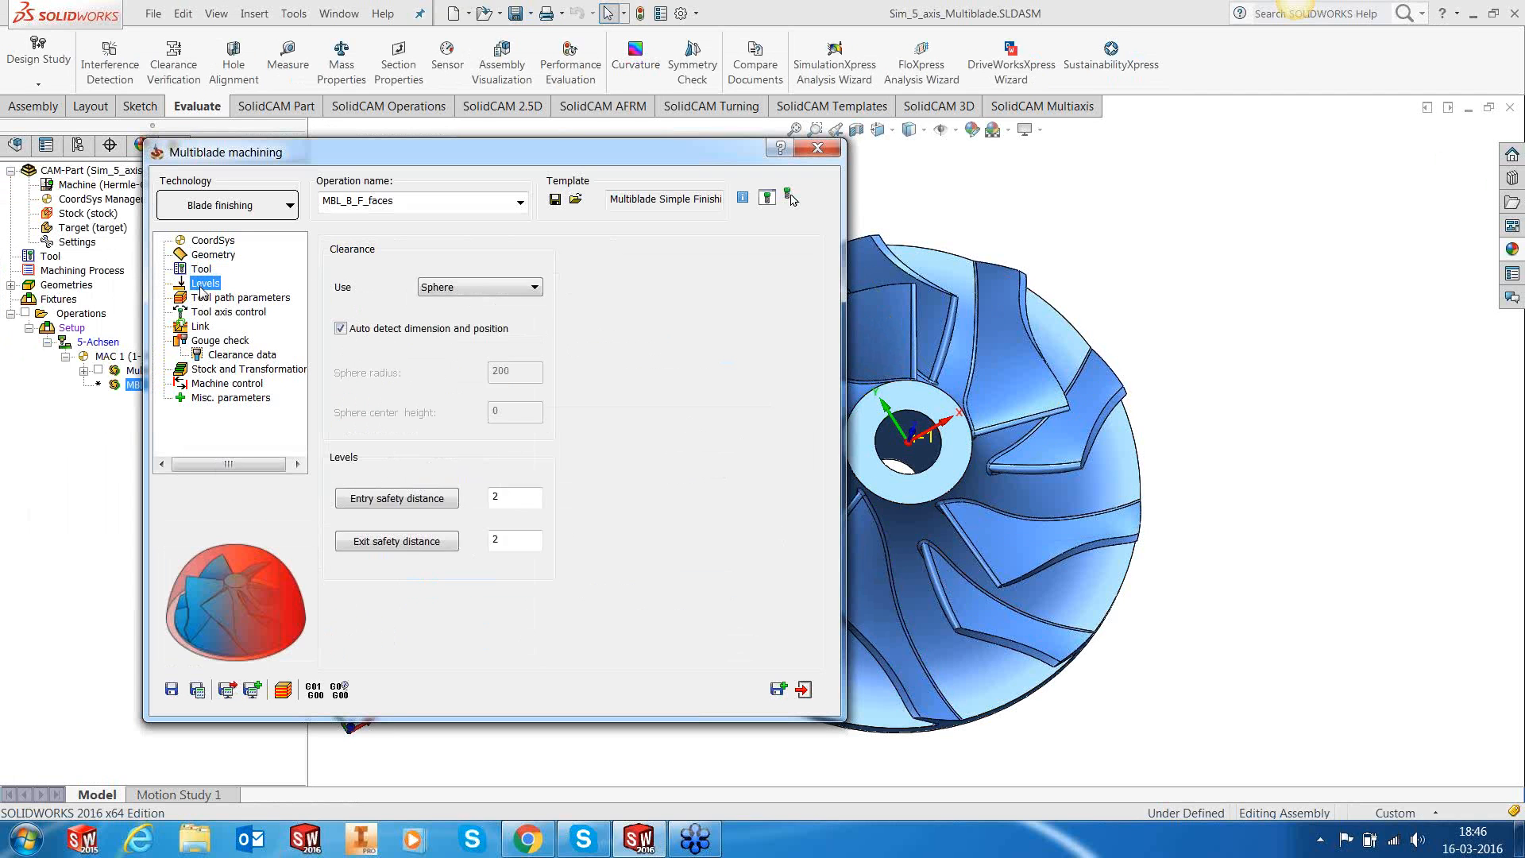
click(205, 298)
click(427, 250)
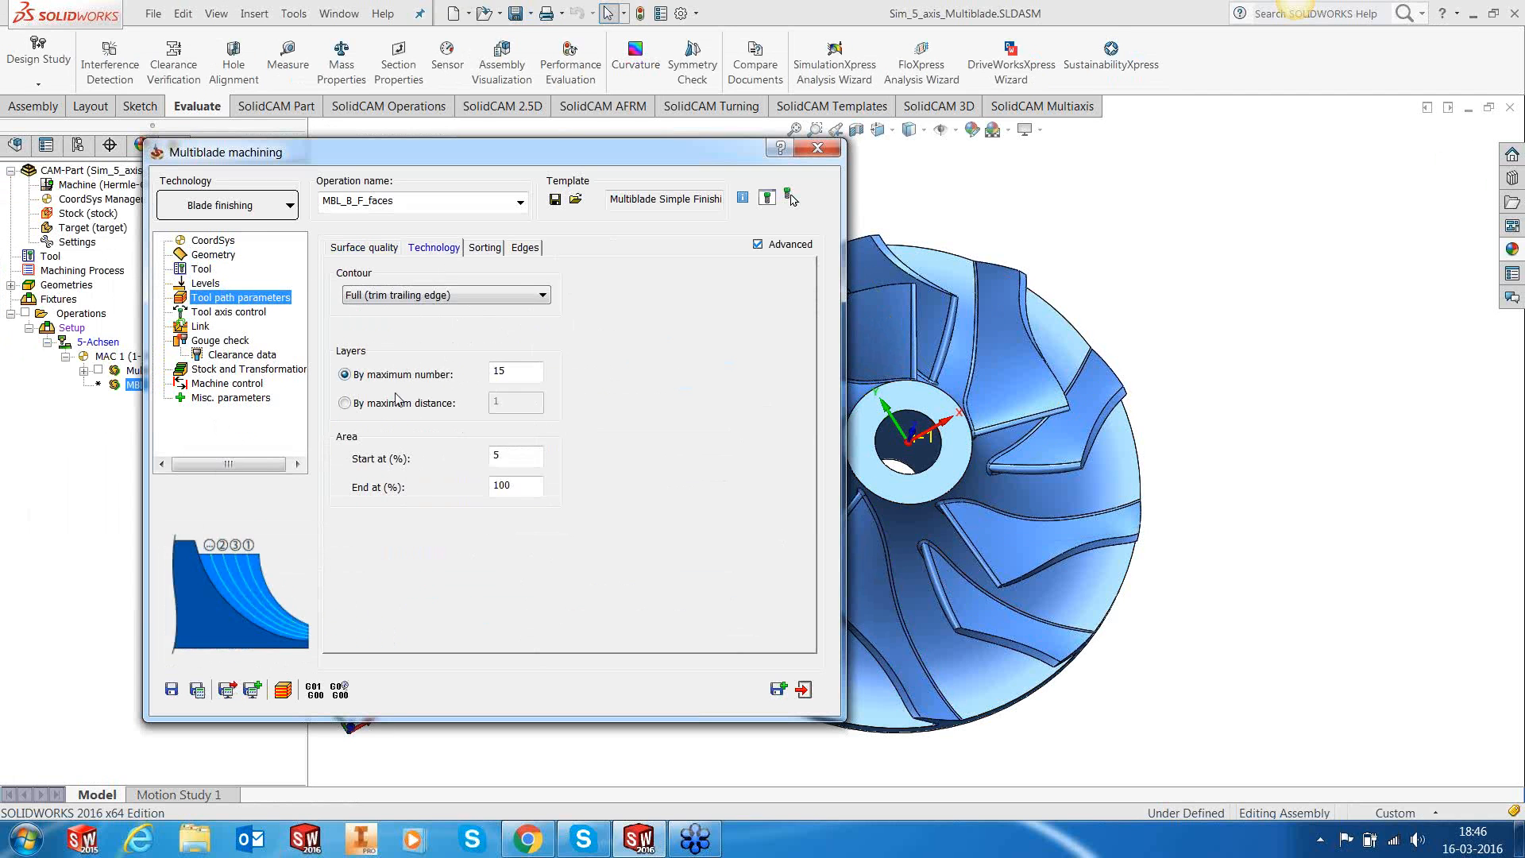
click(378, 404)
click(504, 405)
double_click(505, 405)
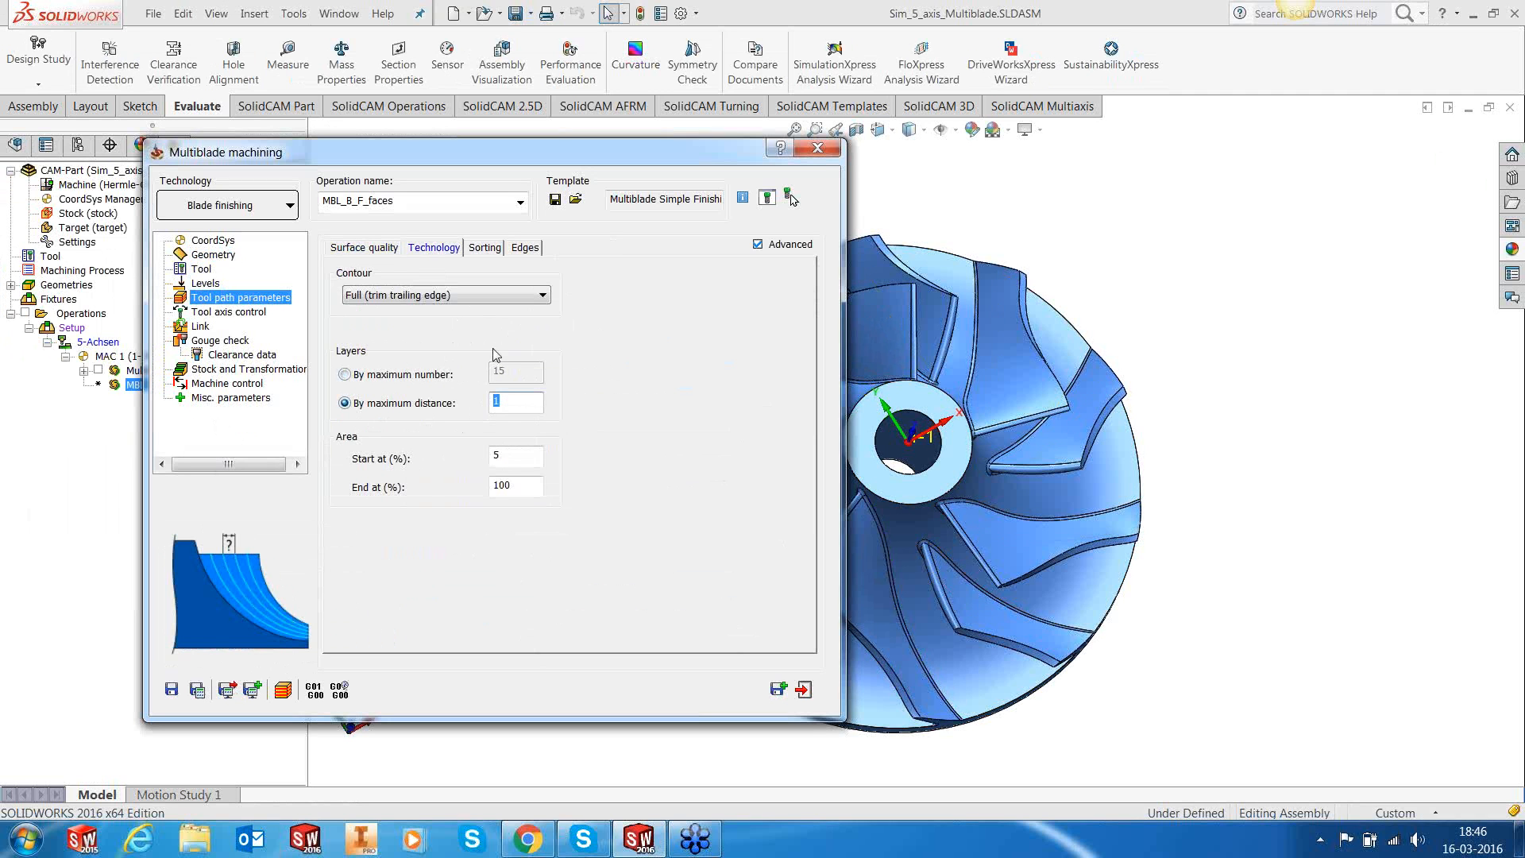
Step: Choose the Full (trim trailing edge) contour and examine the main blade's trailing edge on the impeller model
click(459, 296)
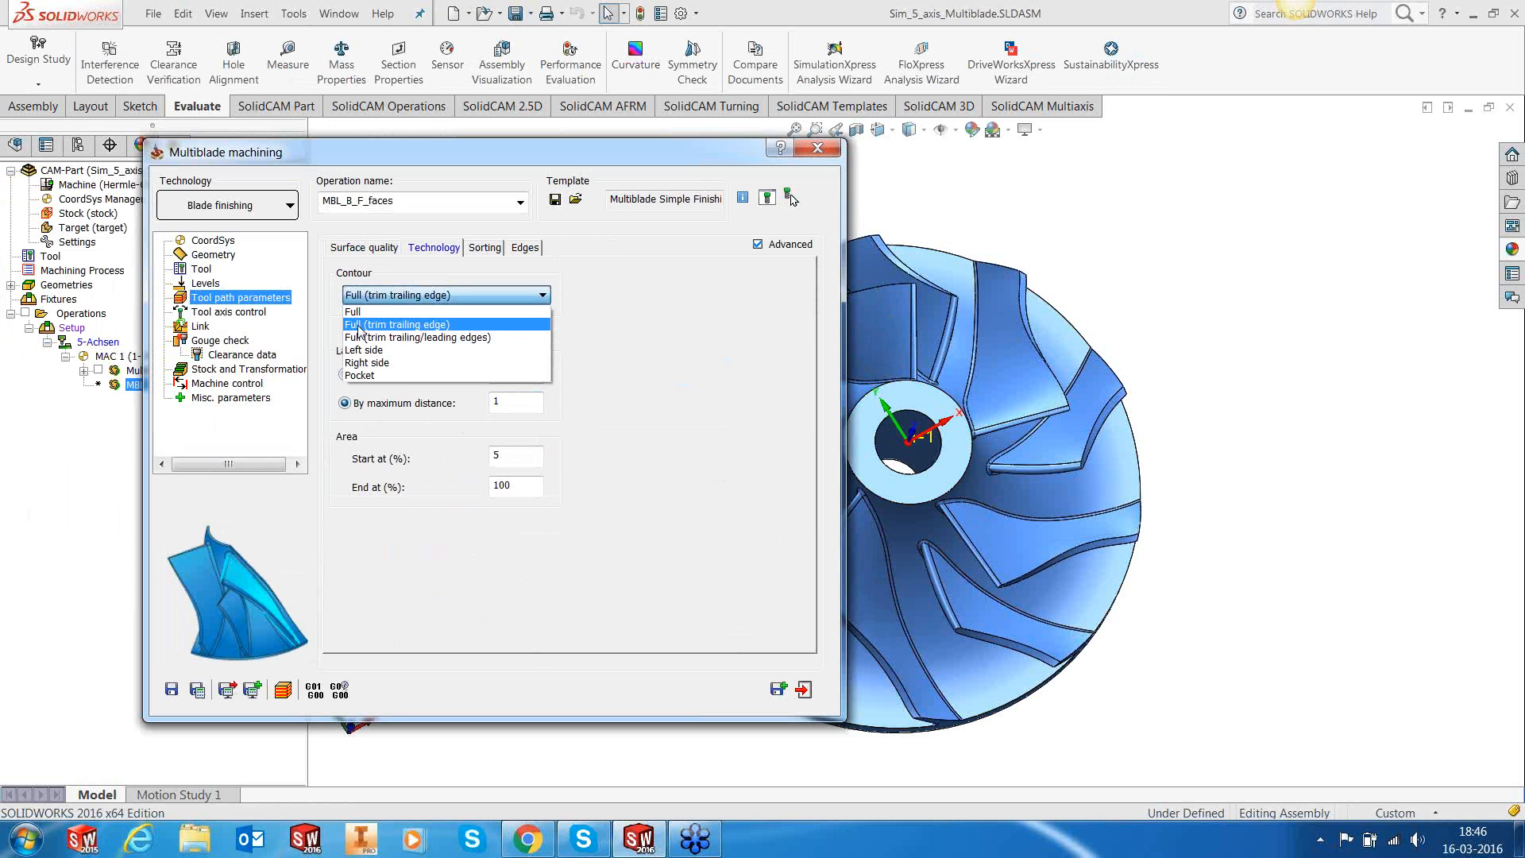
click(359, 330)
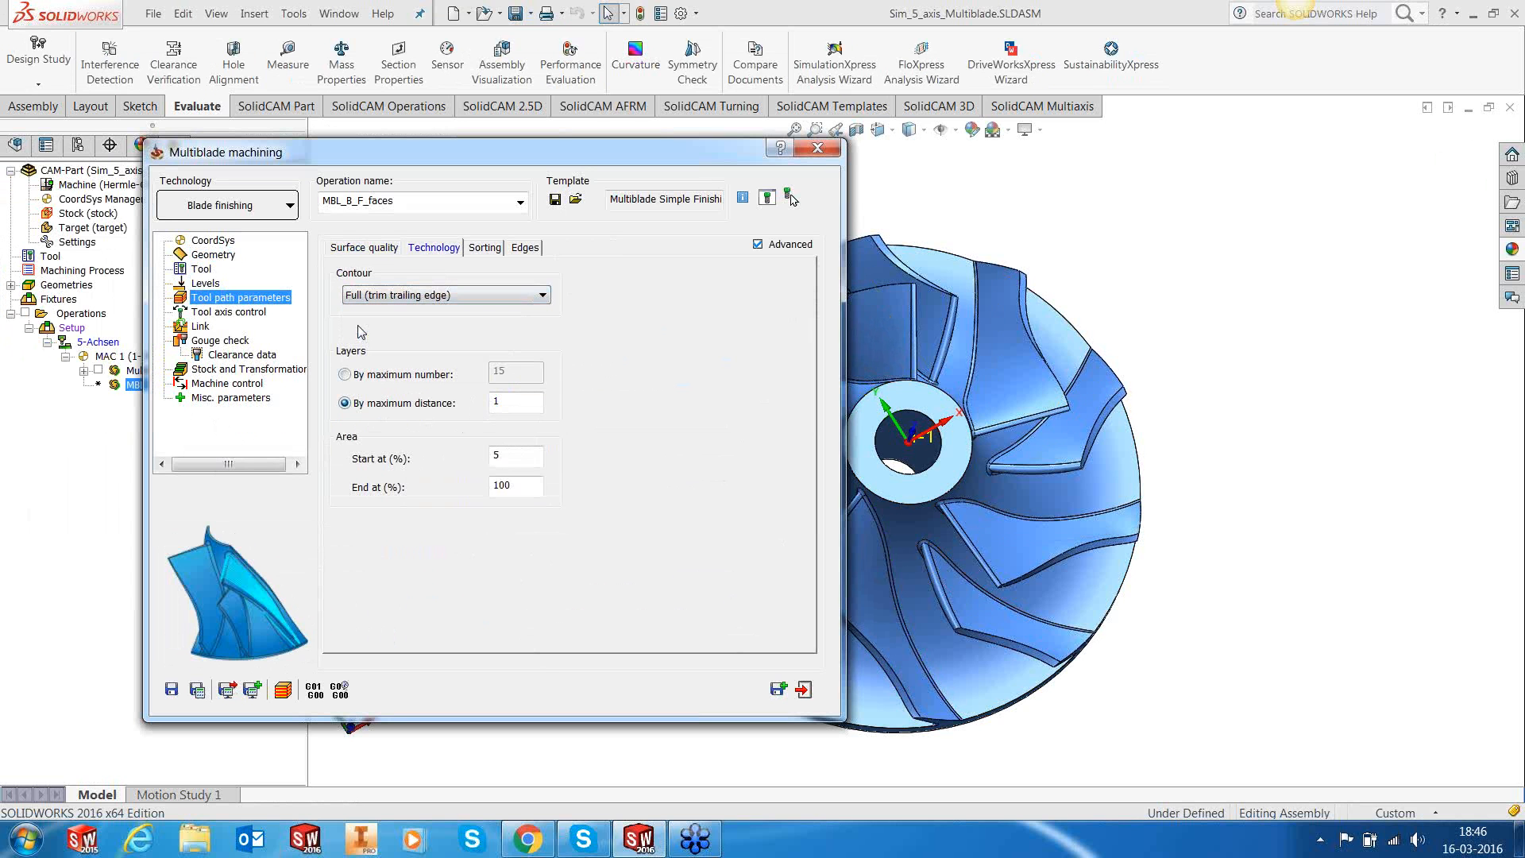
double_click(533, 153)
middle_drag(635, 483, 727, 462)
scroll(733, 459, down, 2)
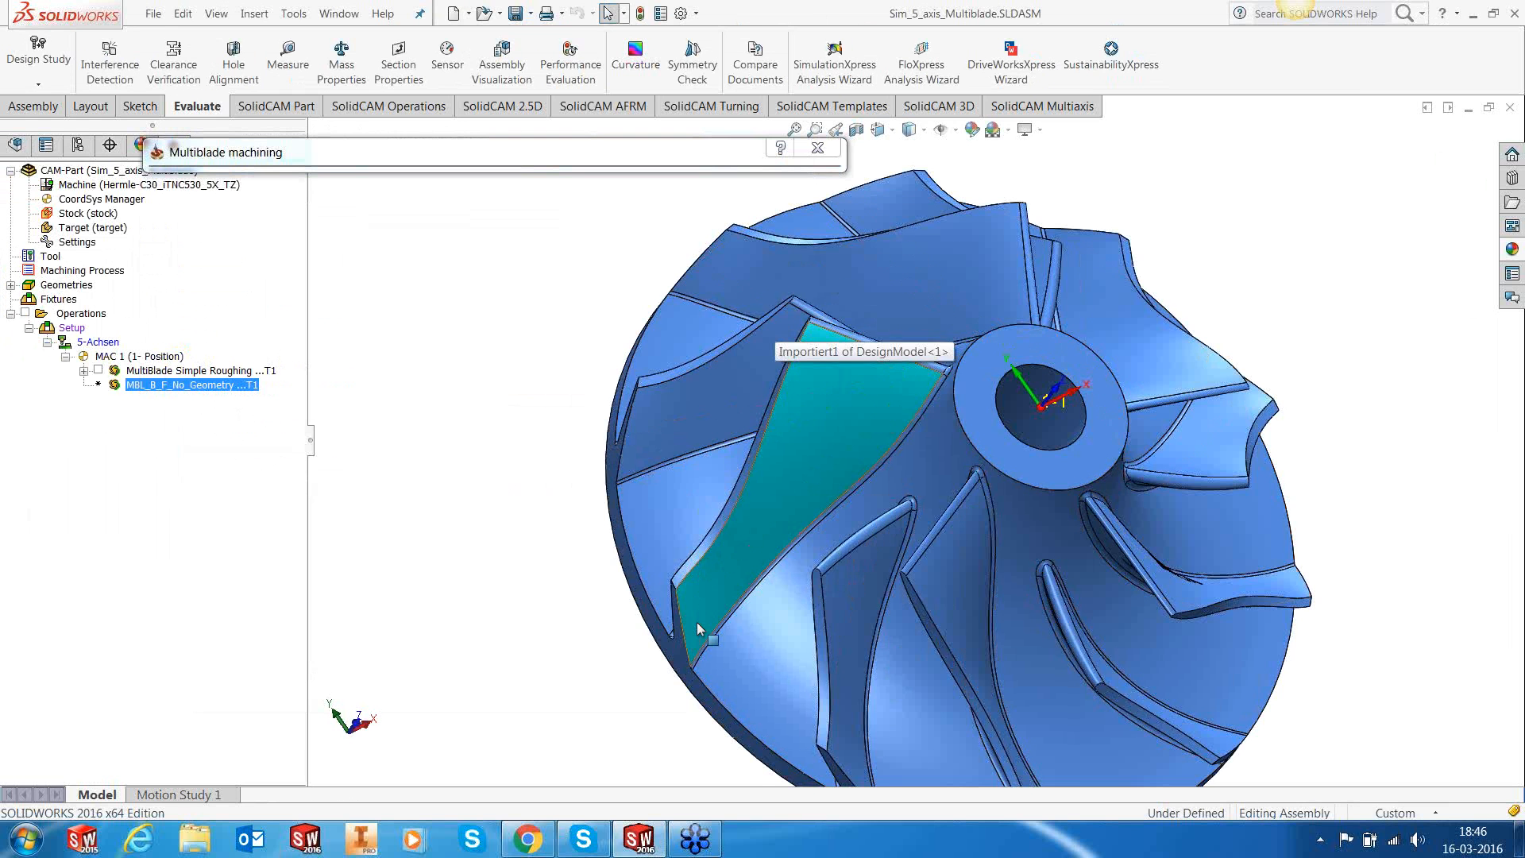
scroll(697, 622, down, 2)
scroll(698, 622, down, 2)
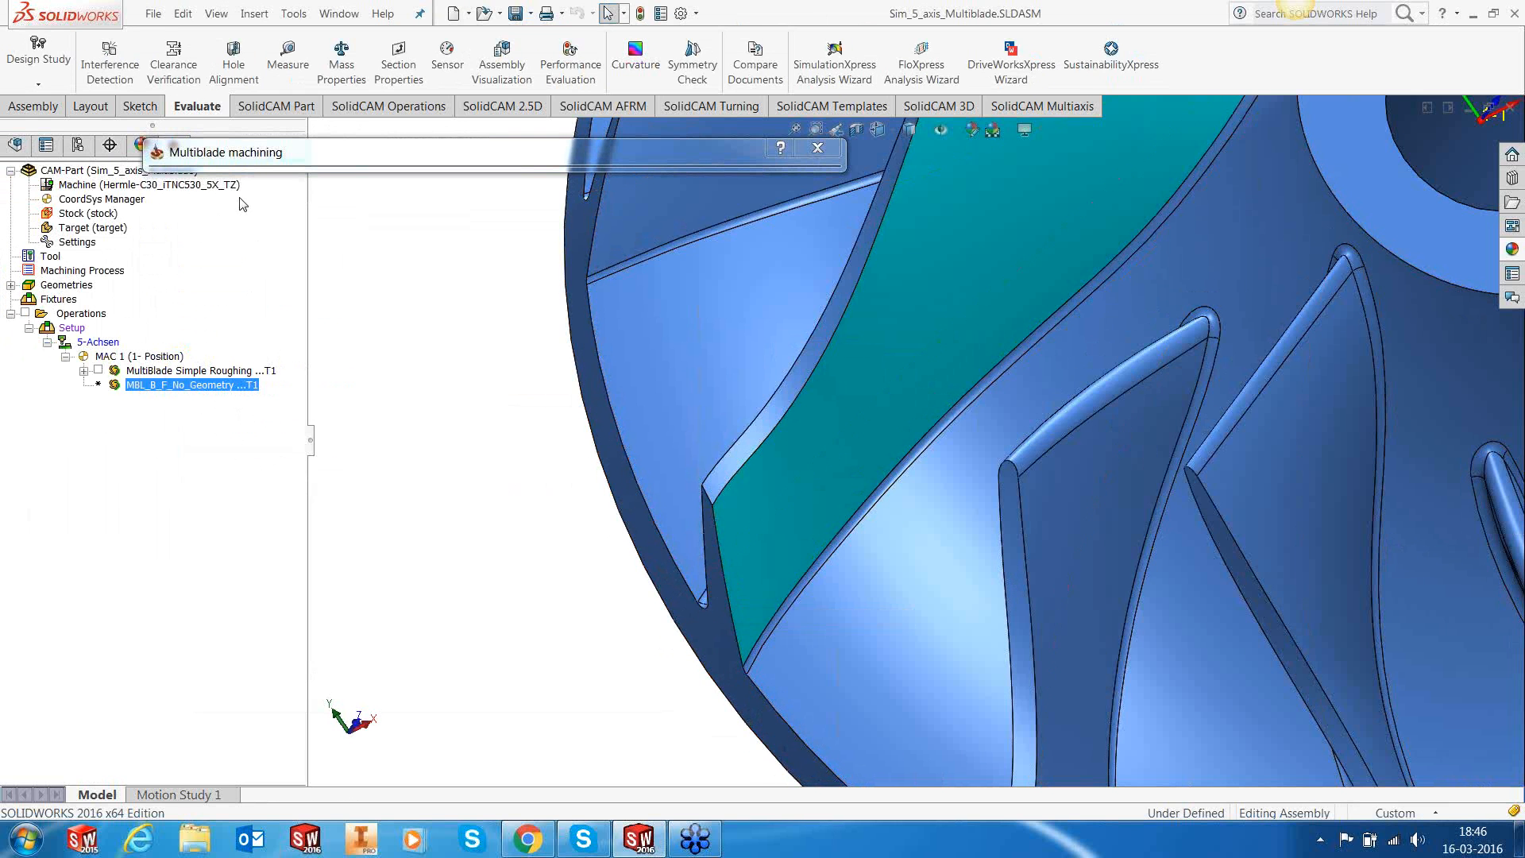
mouse_move(270, 157)
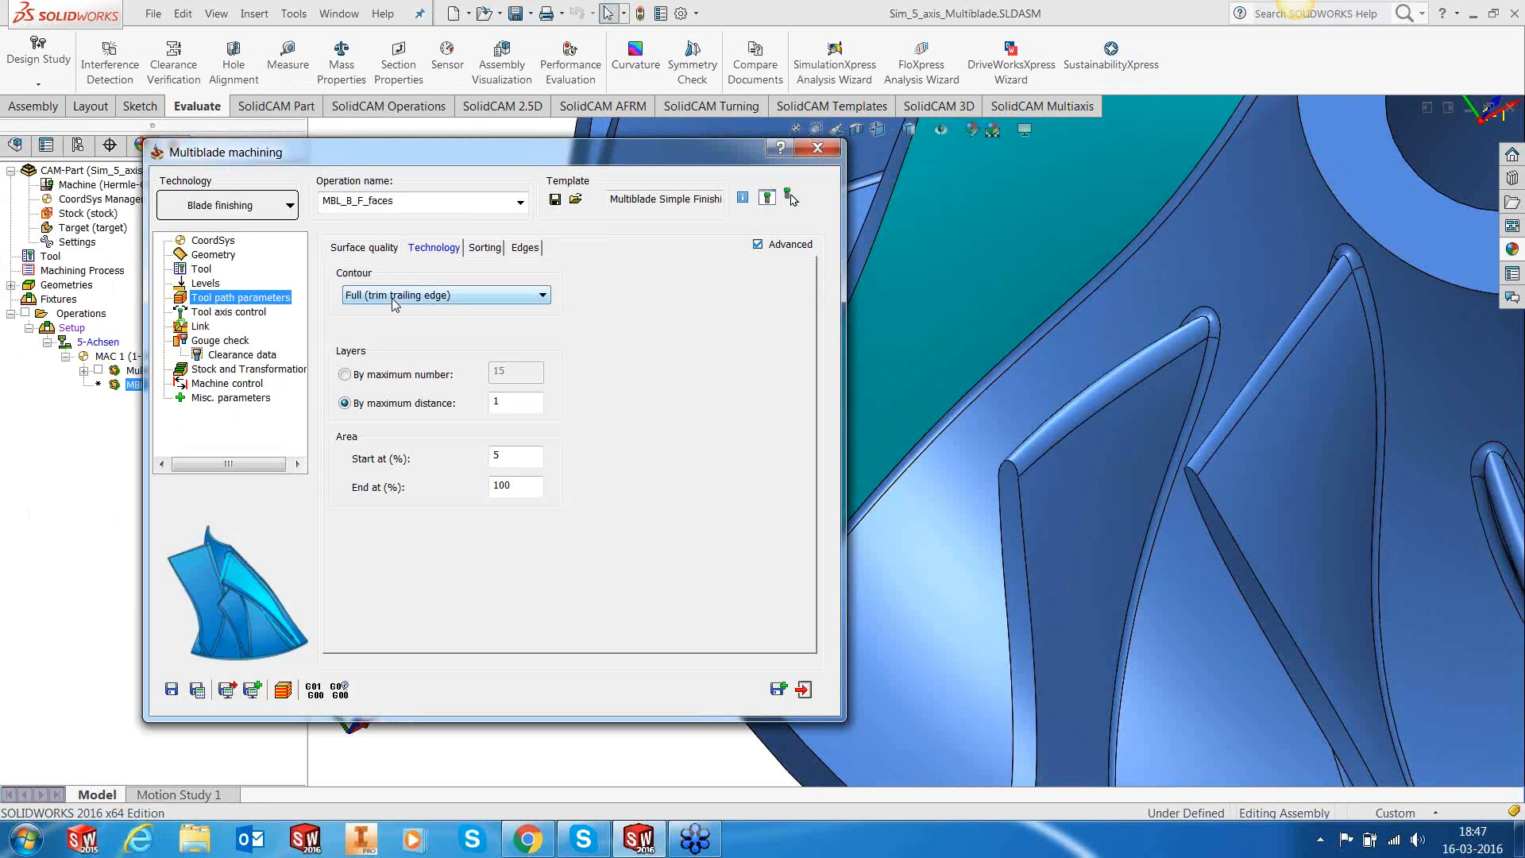
Step: Review the sorting, tool axis control, link, gouge check, clearance and machine control settings, and save and close the finishing operation
click(476, 248)
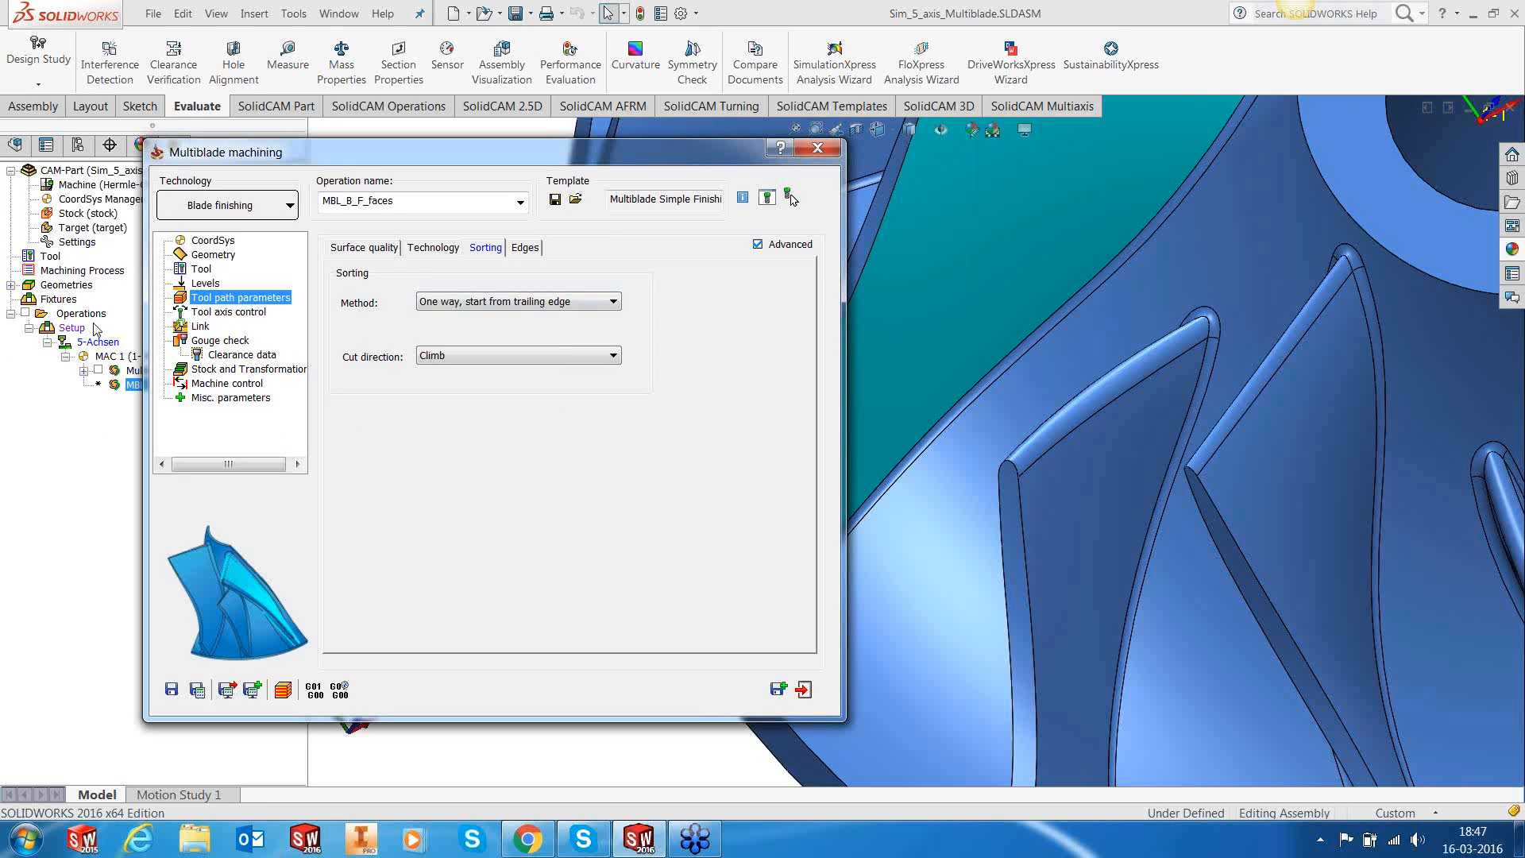
click(211, 313)
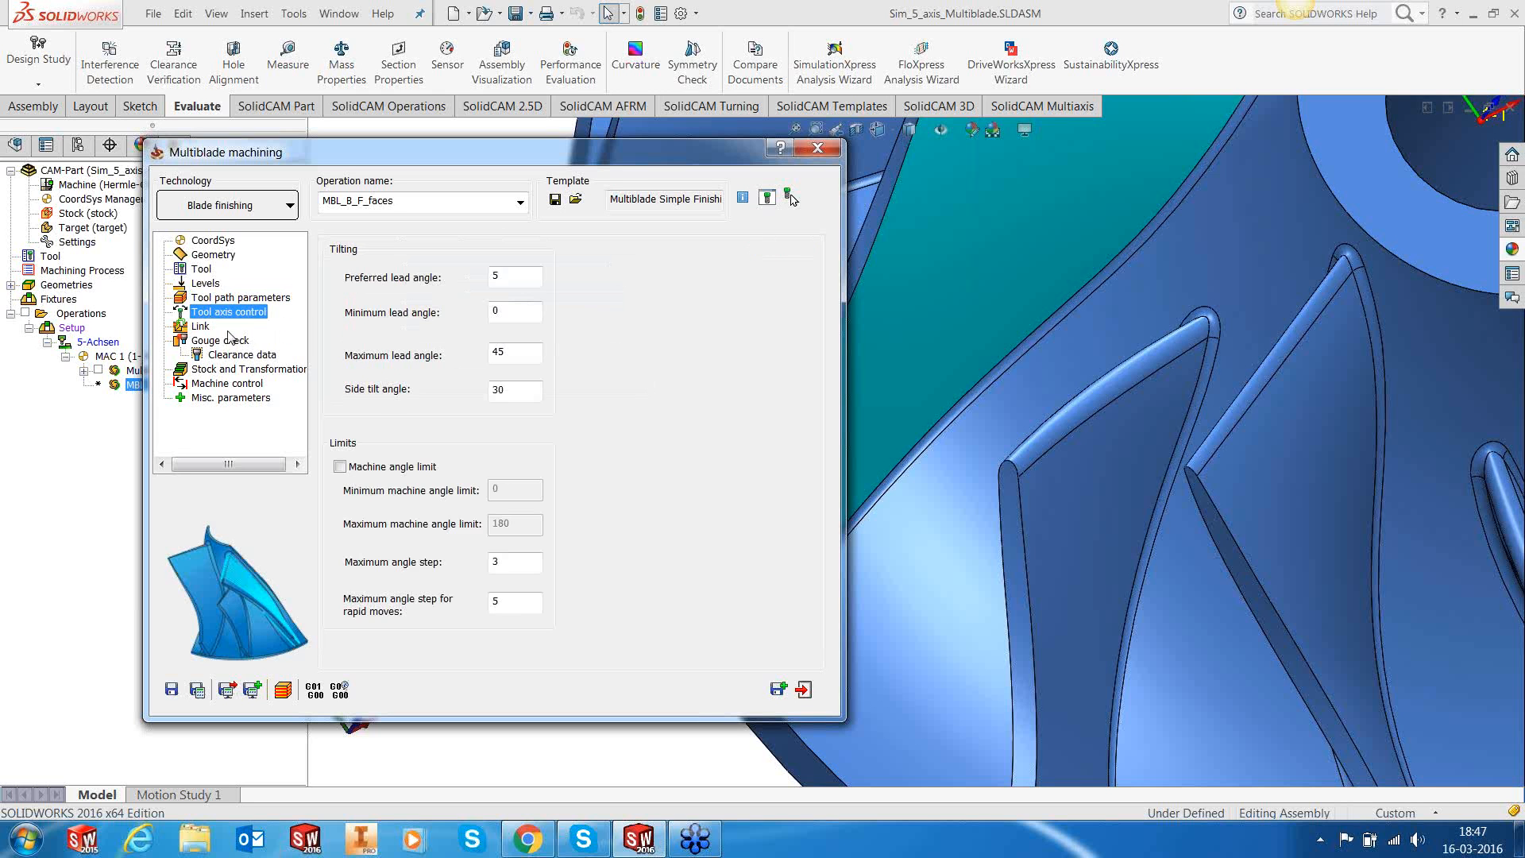
click(200, 327)
click(208, 341)
click(216, 355)
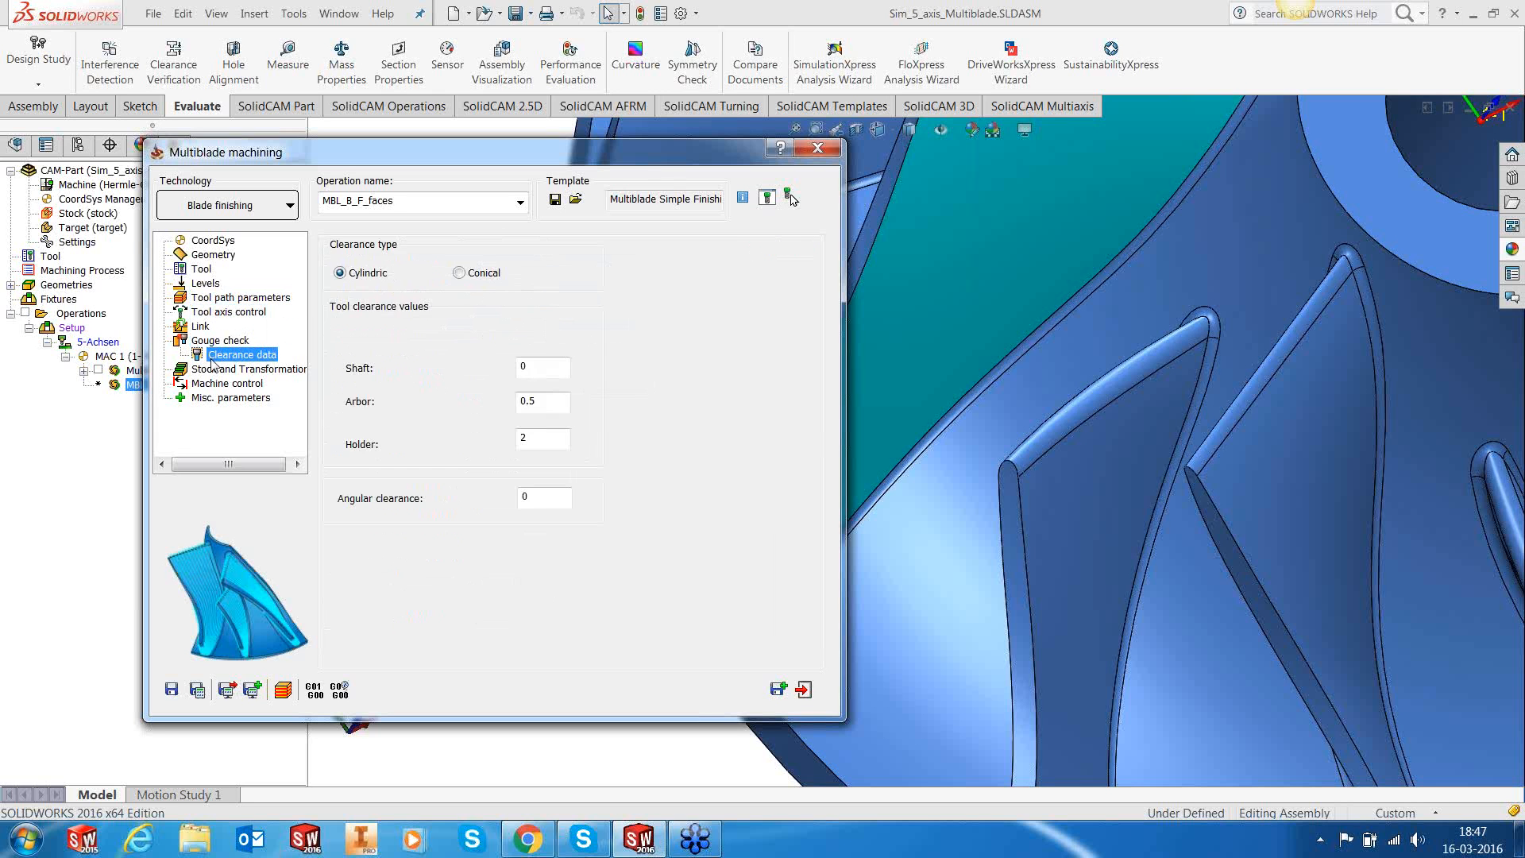
click(214, 370)
click(221, 357)
click(228, 384)
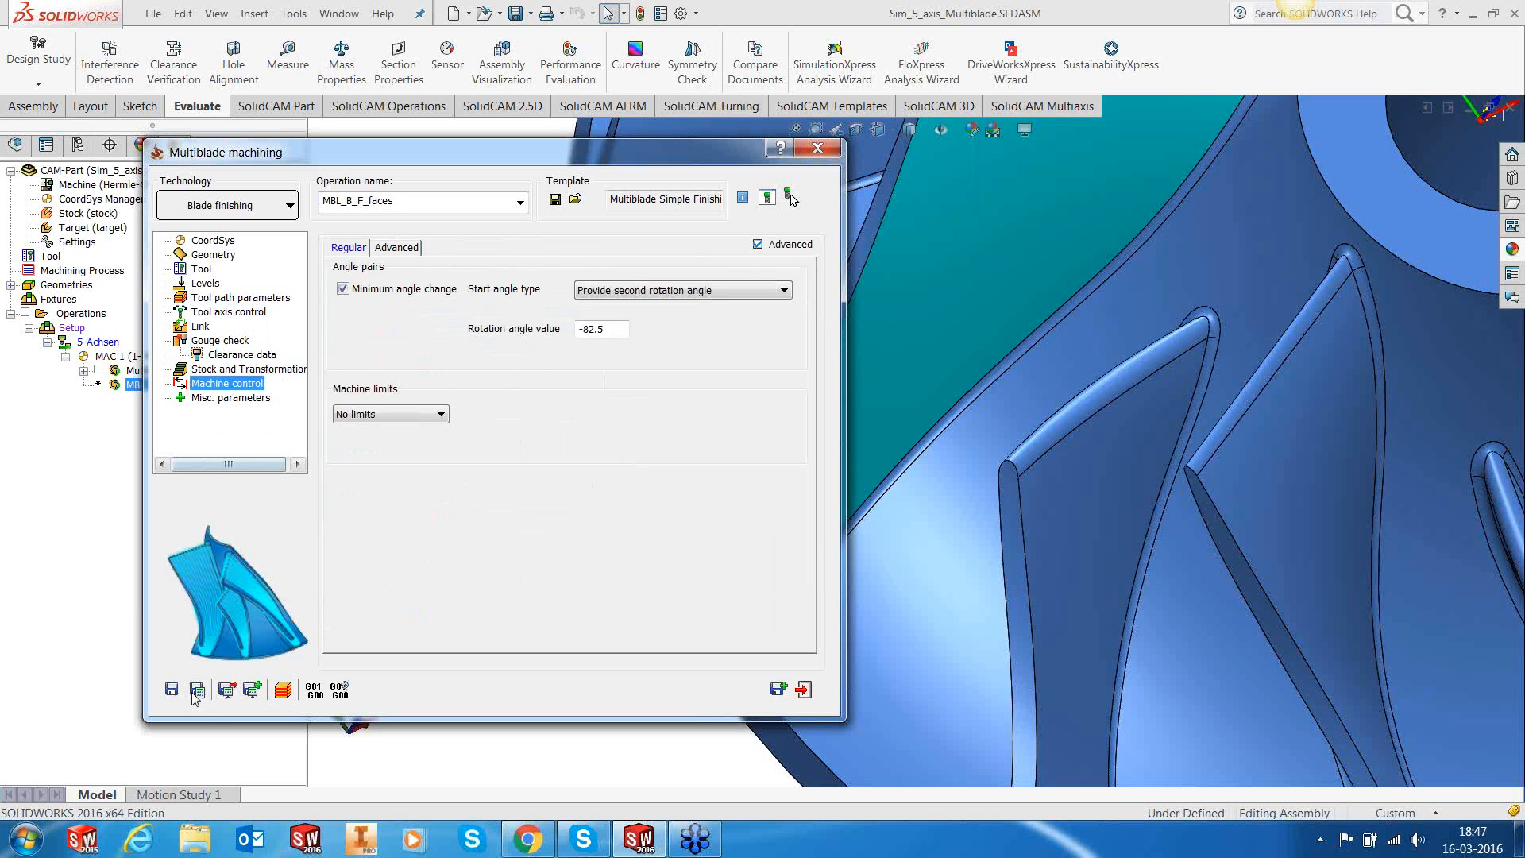
click(804, 690)
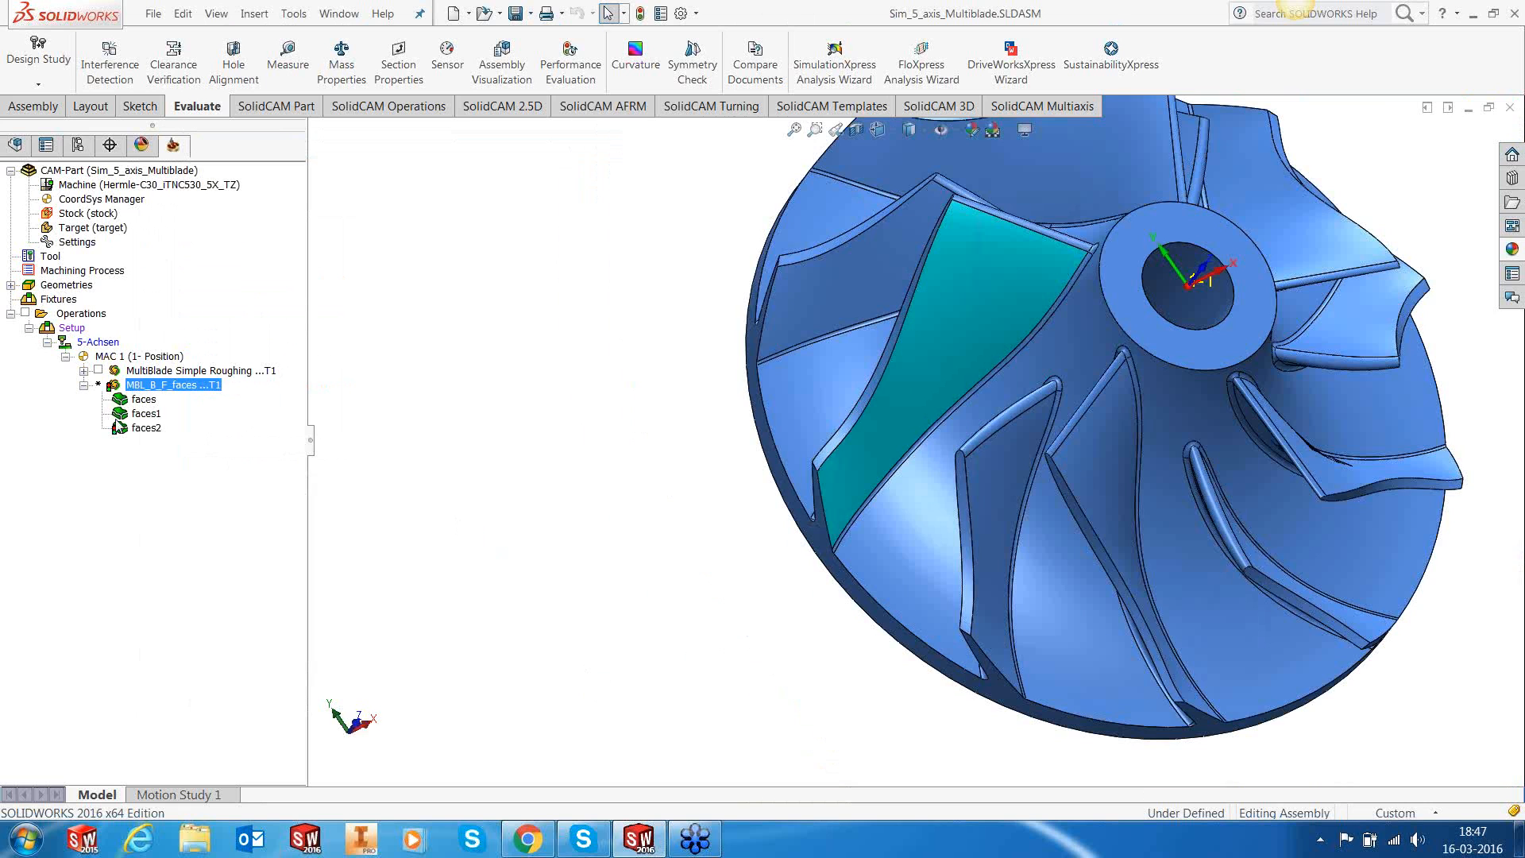
Step: Calculate the blade finishing operation and examine its tool path around the main blades
right_click(129, 431)
click(195, 498)
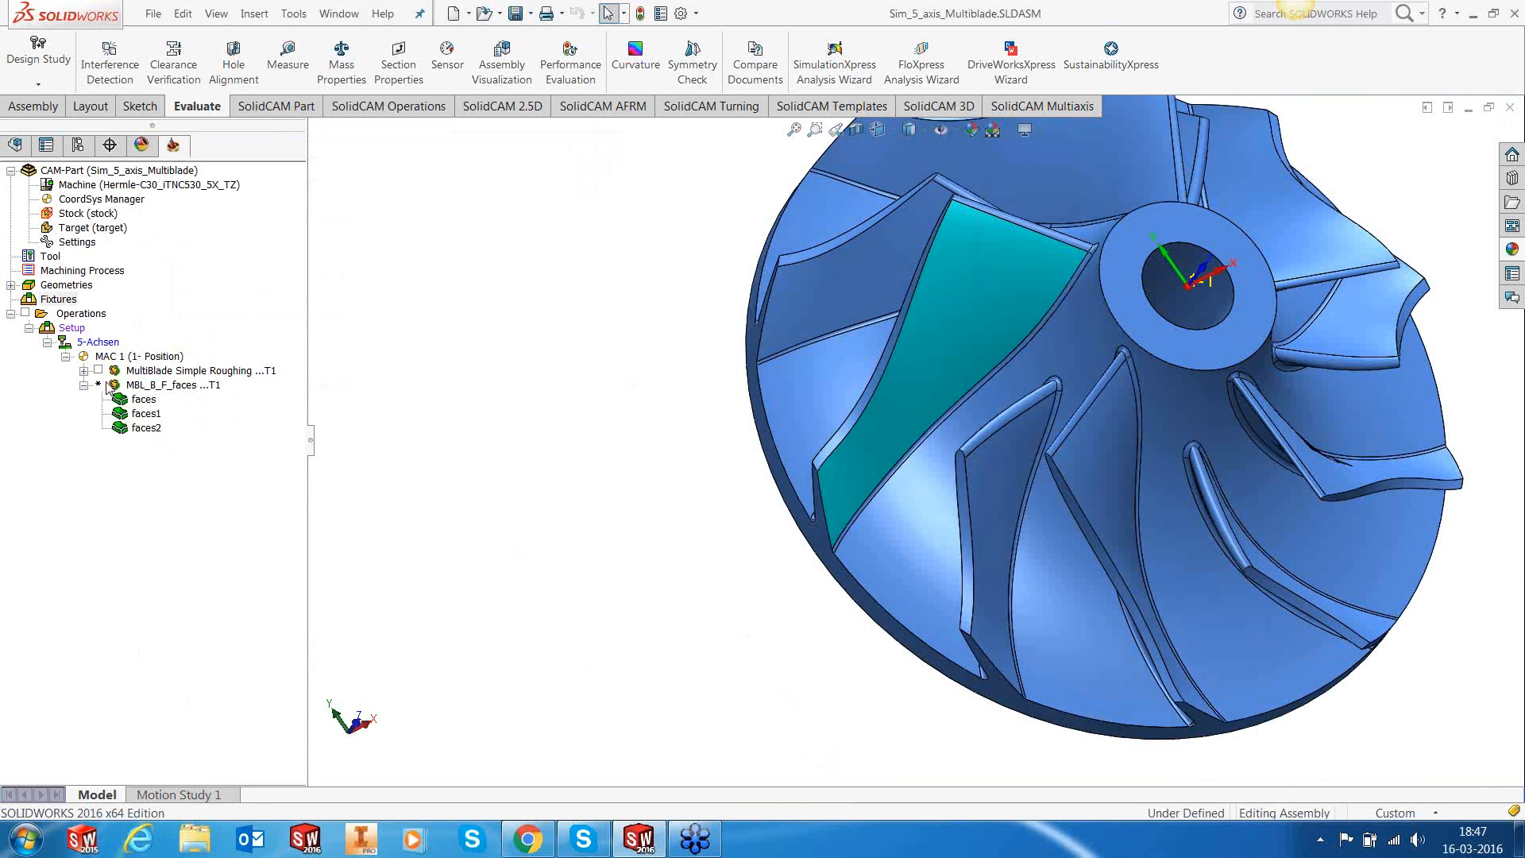
right_click(162, 387)
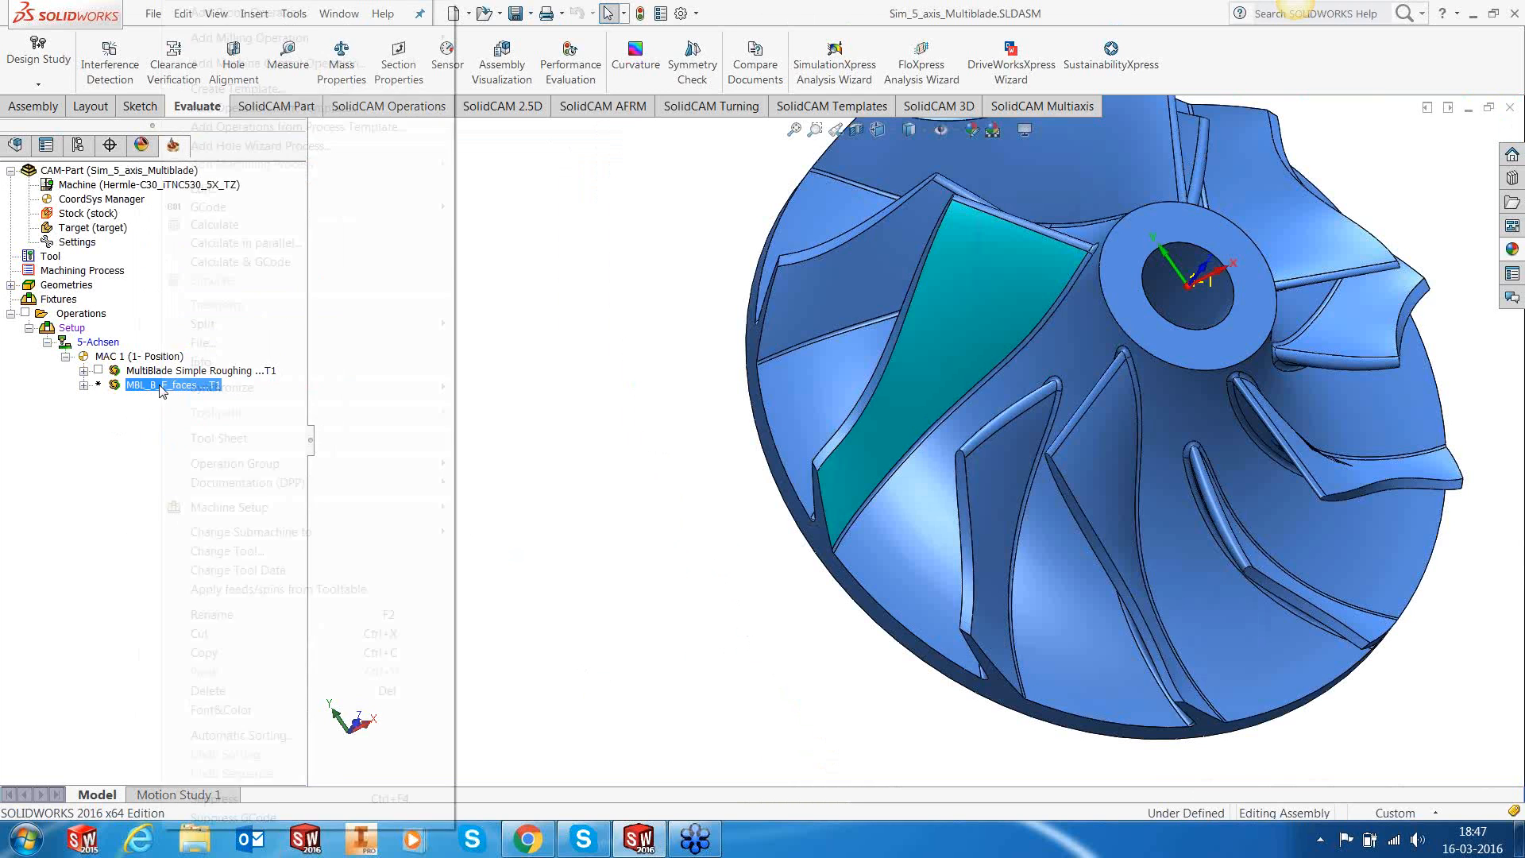
click(399, 319)
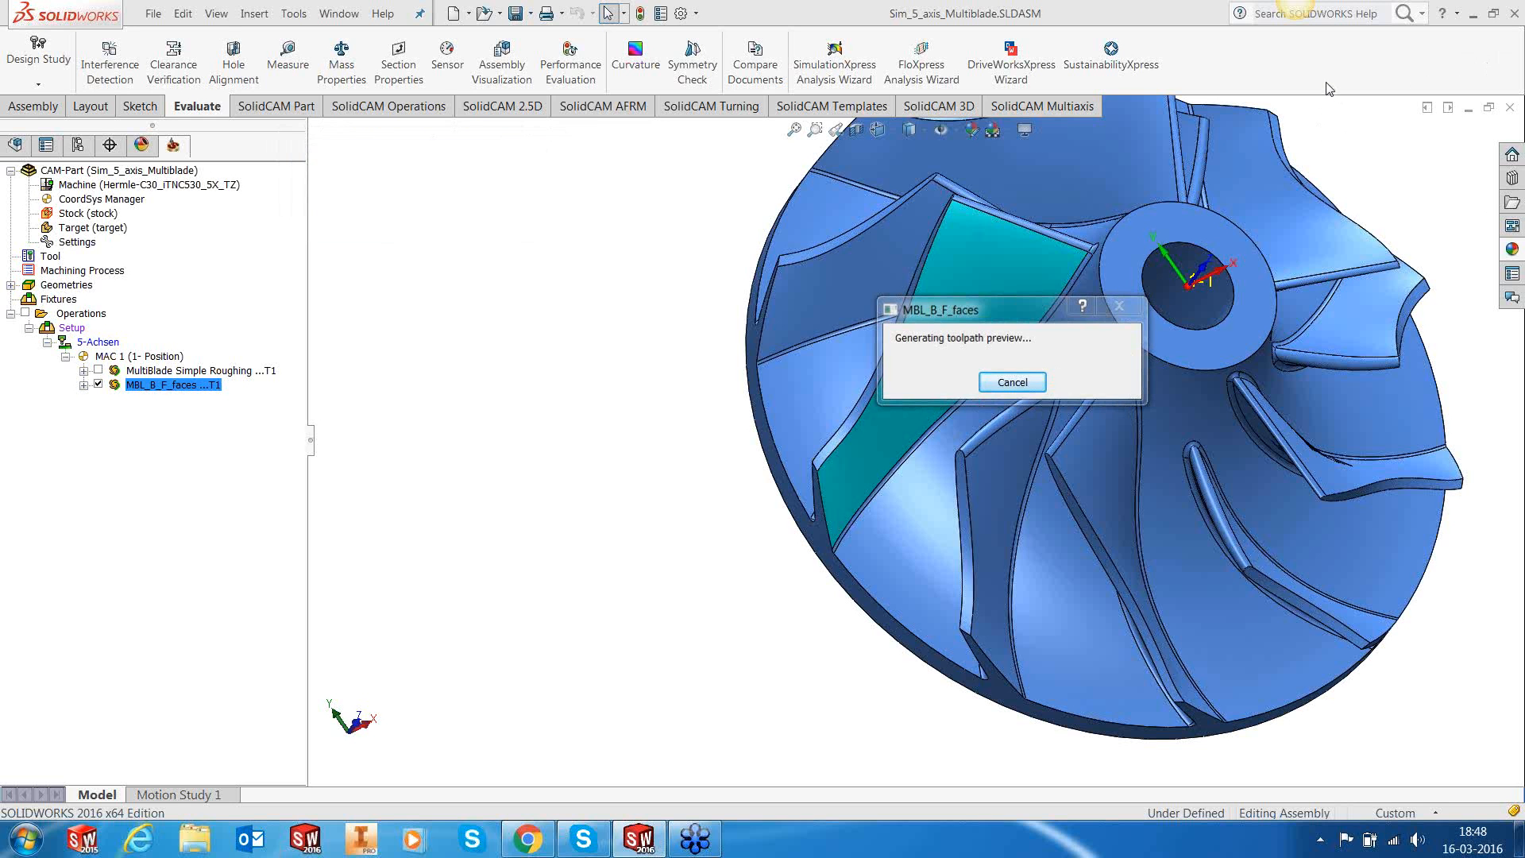
middle_drag(1115, 461, 866, 437)
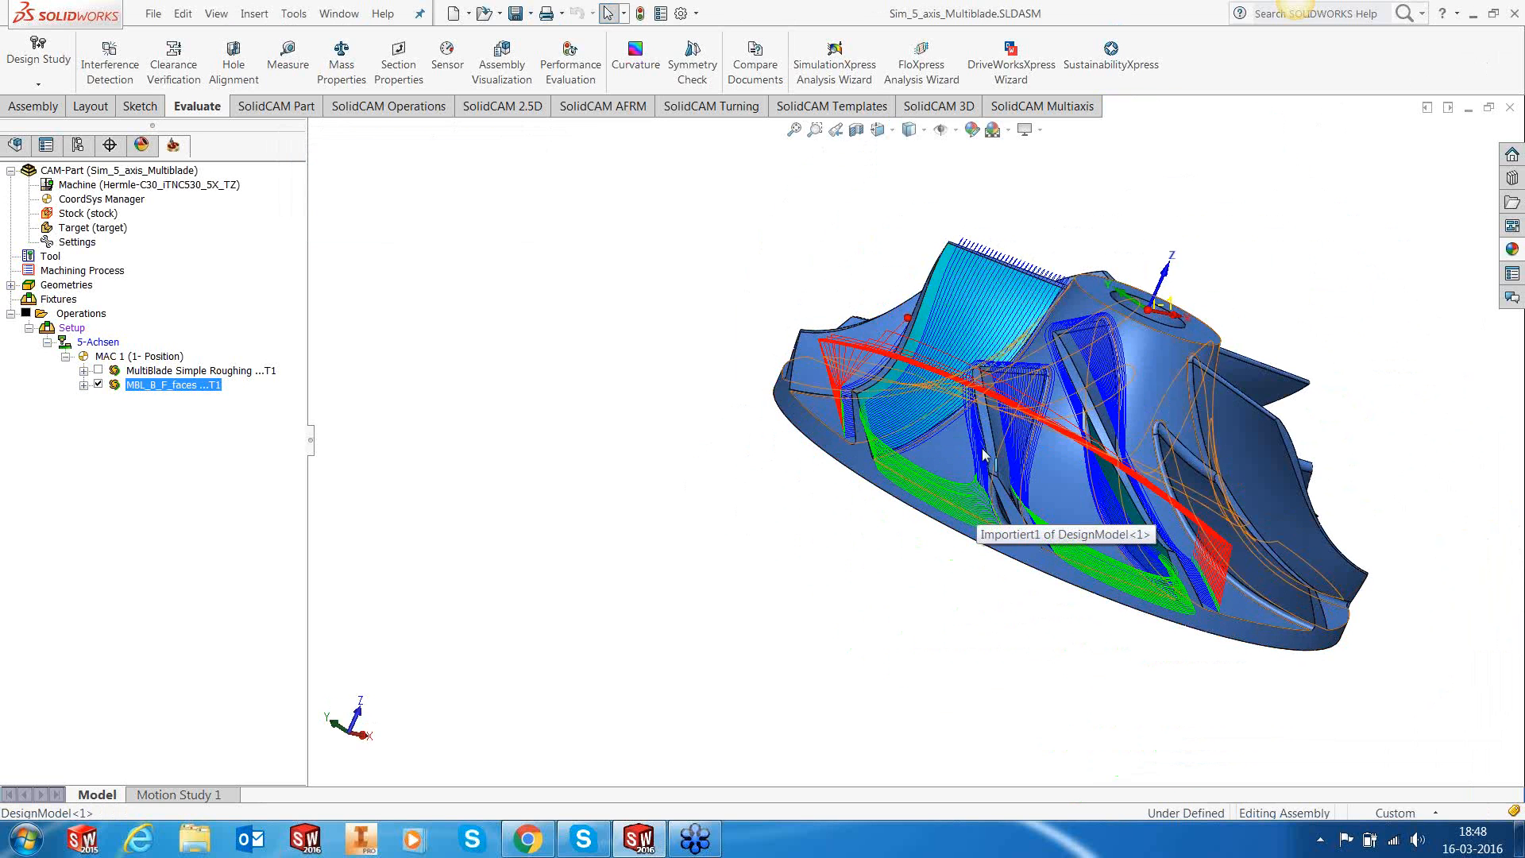
middle_drag(985, 454, 1064, 510)
Step: Simulate the MBL_B_F_faces operation in Host CAD mode, continuing without the stock model update, view the tool on the blade, and exit the simulation
right_click(148, 391)
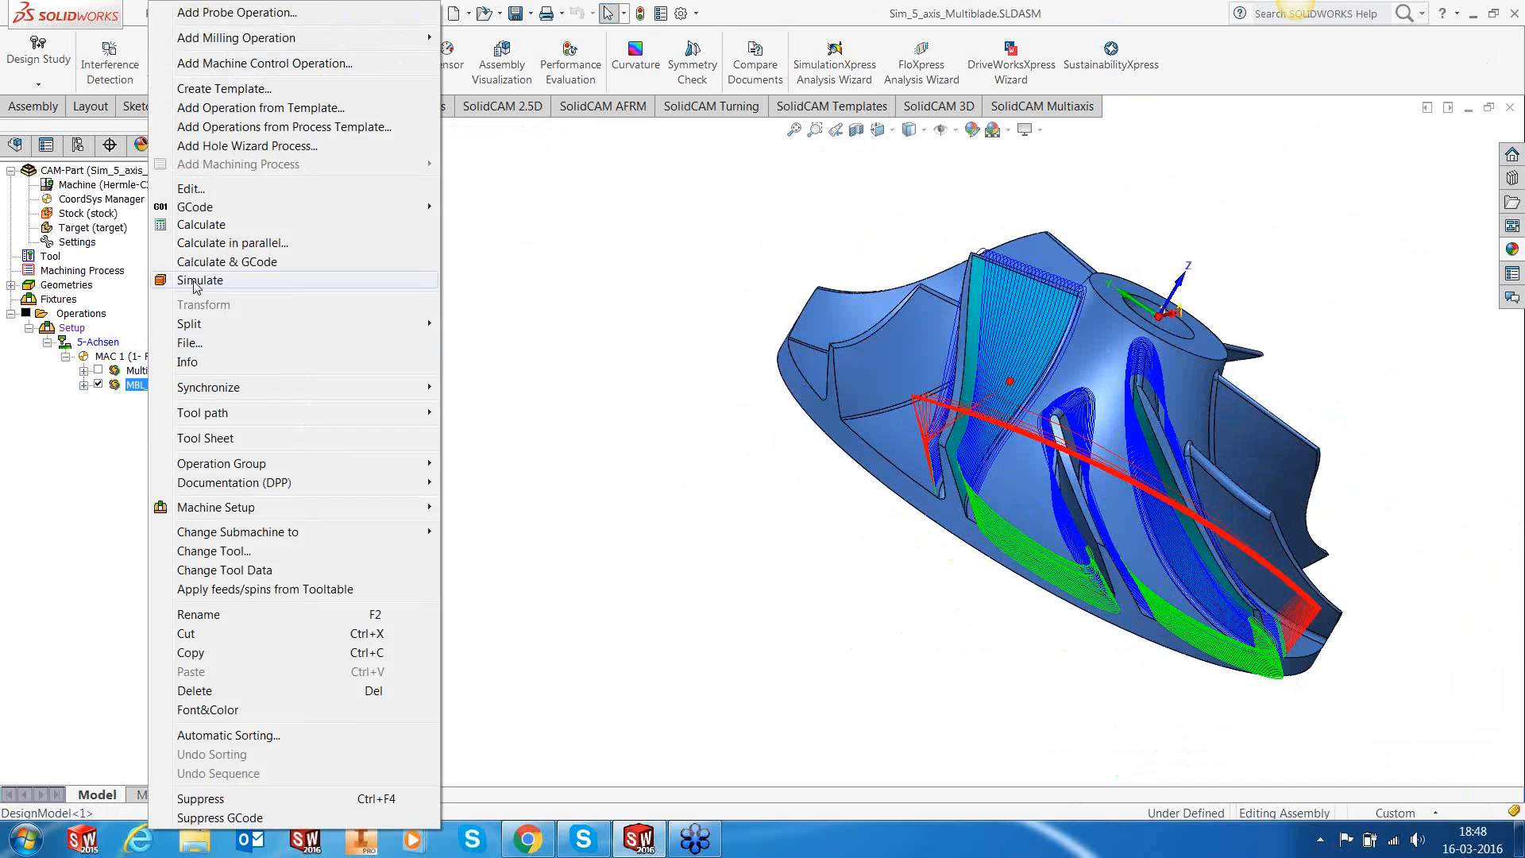
click(206, 282)
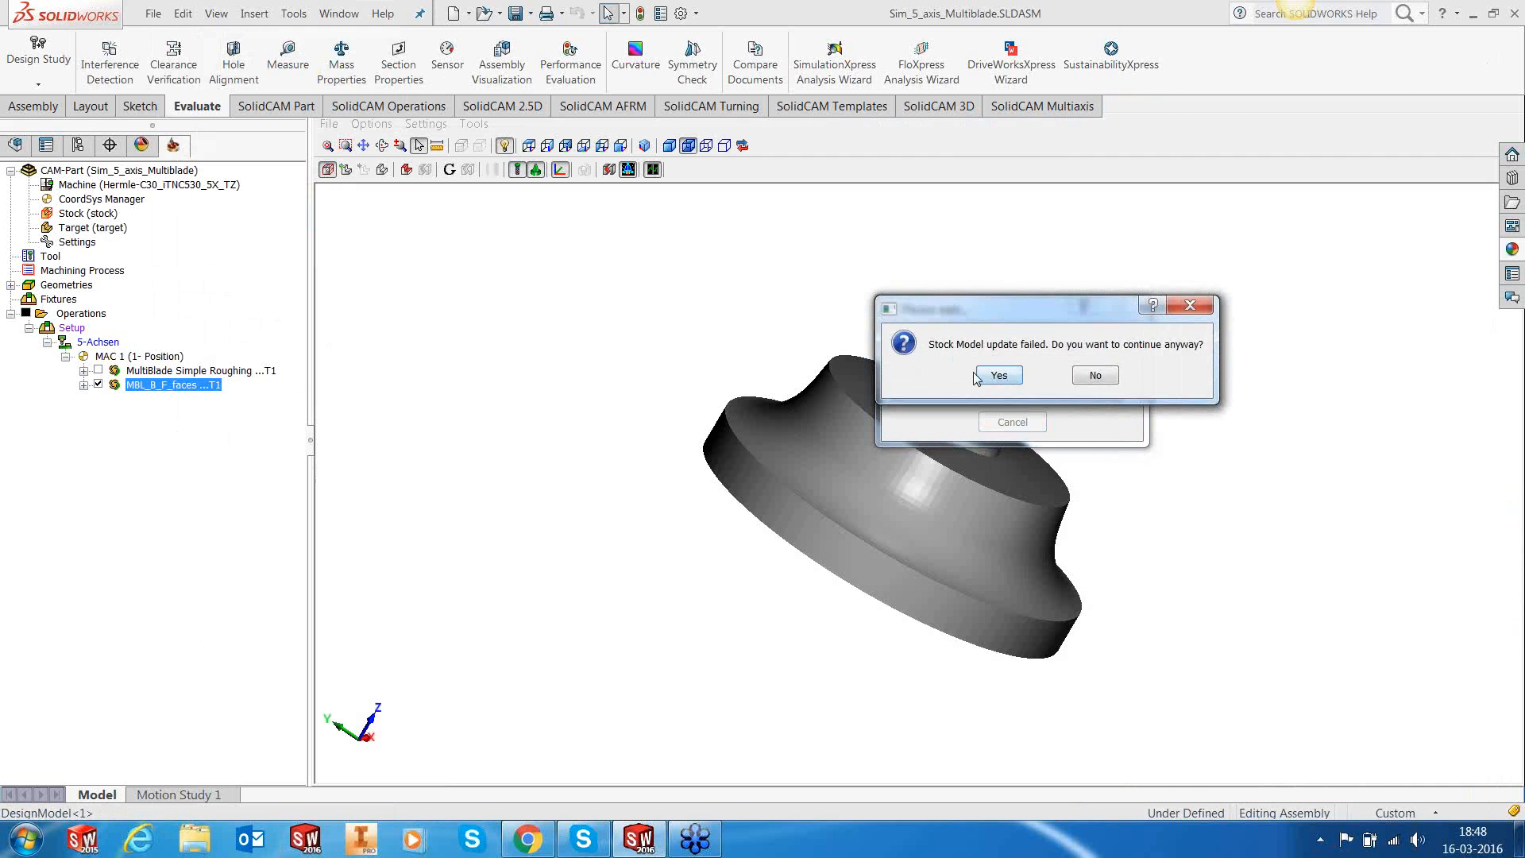
click(999, 377)
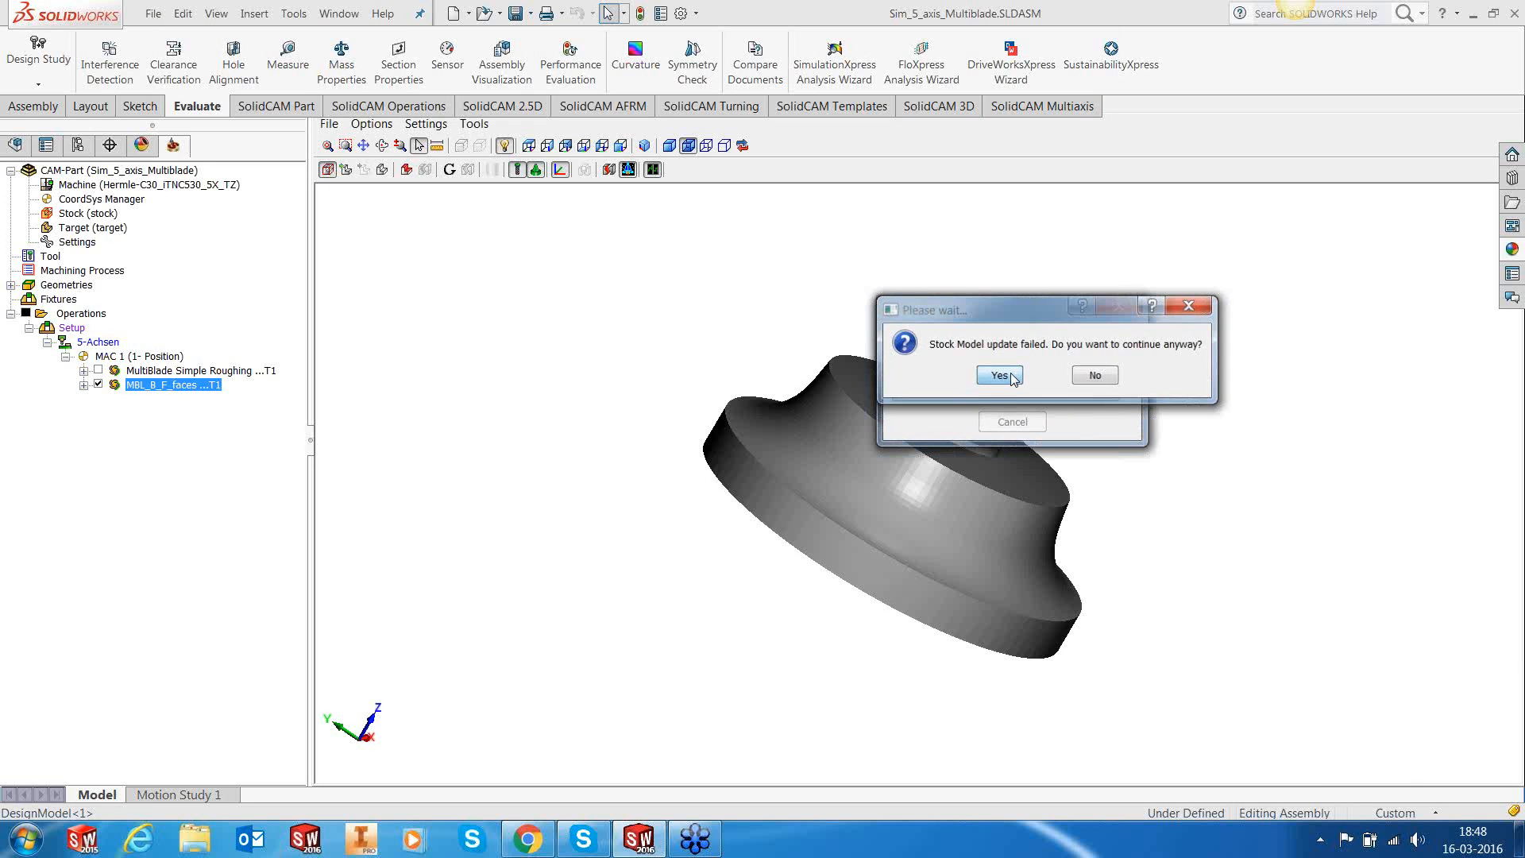
click(86, 485)
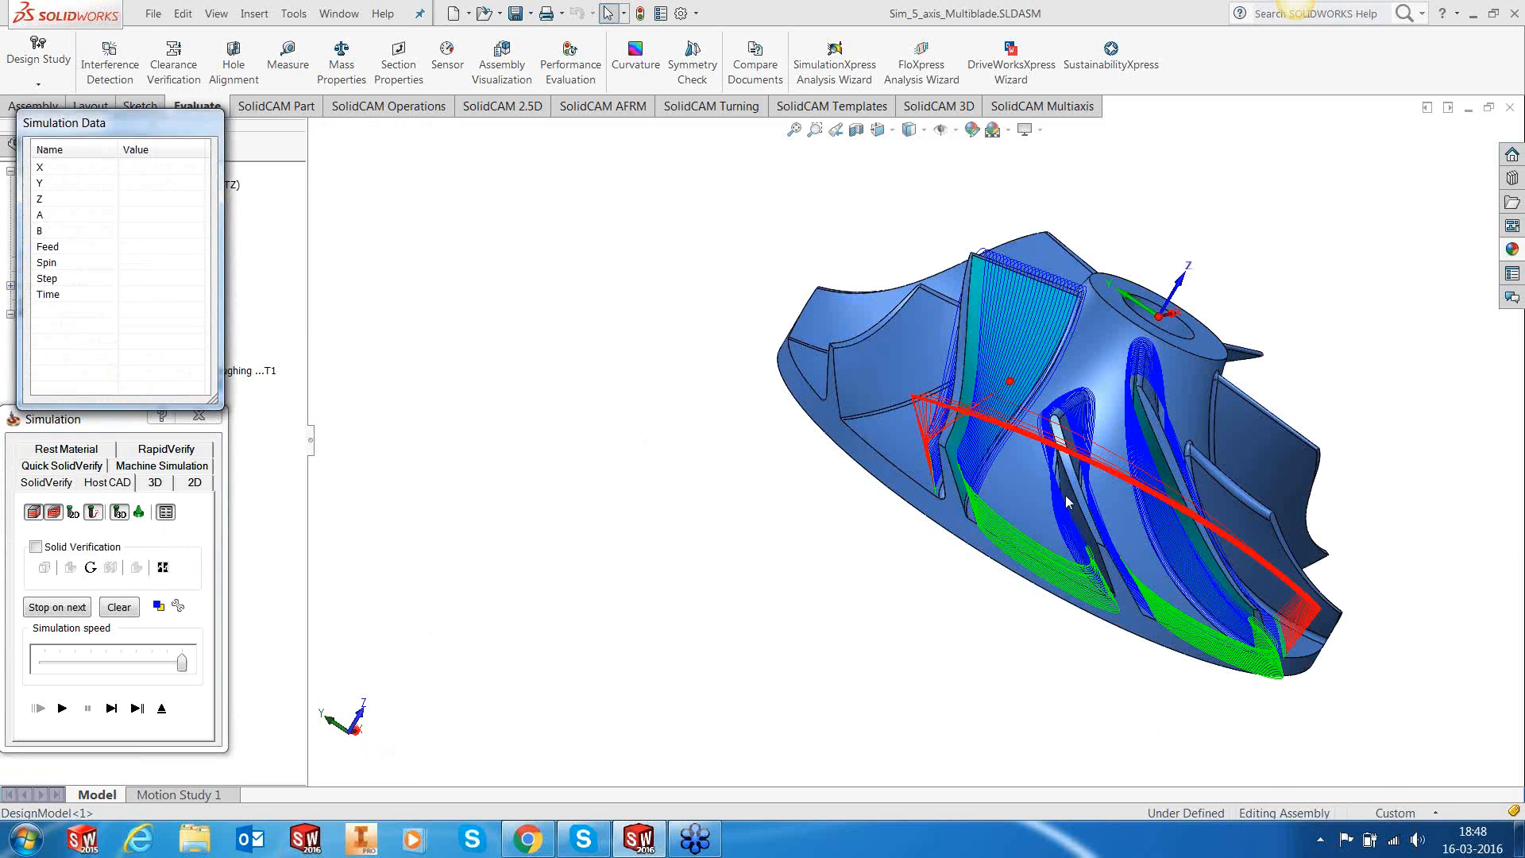
middle_drag(1064, 494, 1012, 526)
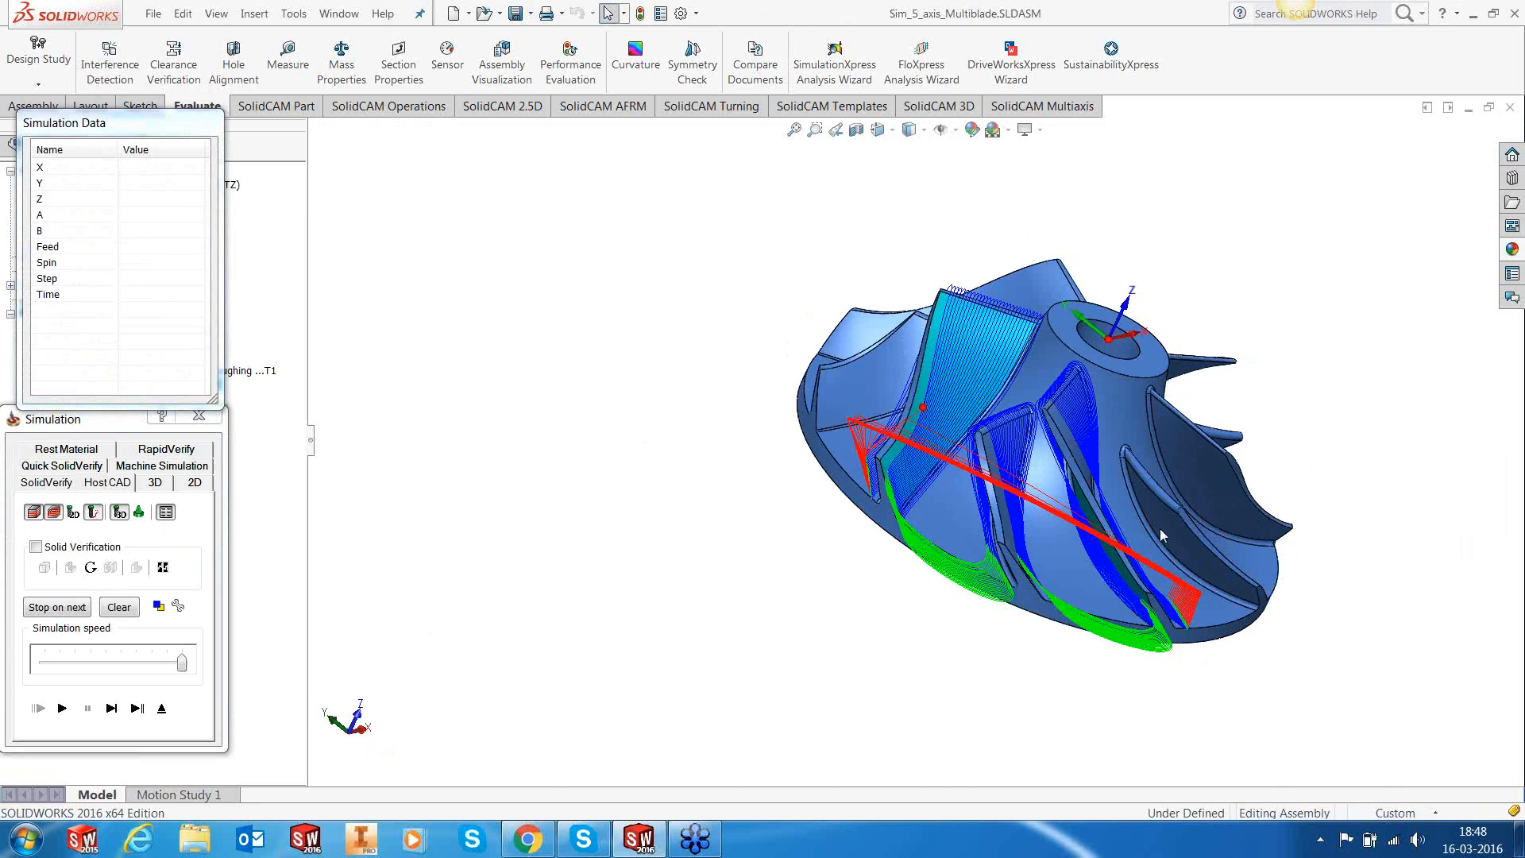
middle_drag(1161, 534, 1133, 544)
scroll(1133, 544, down, 2)
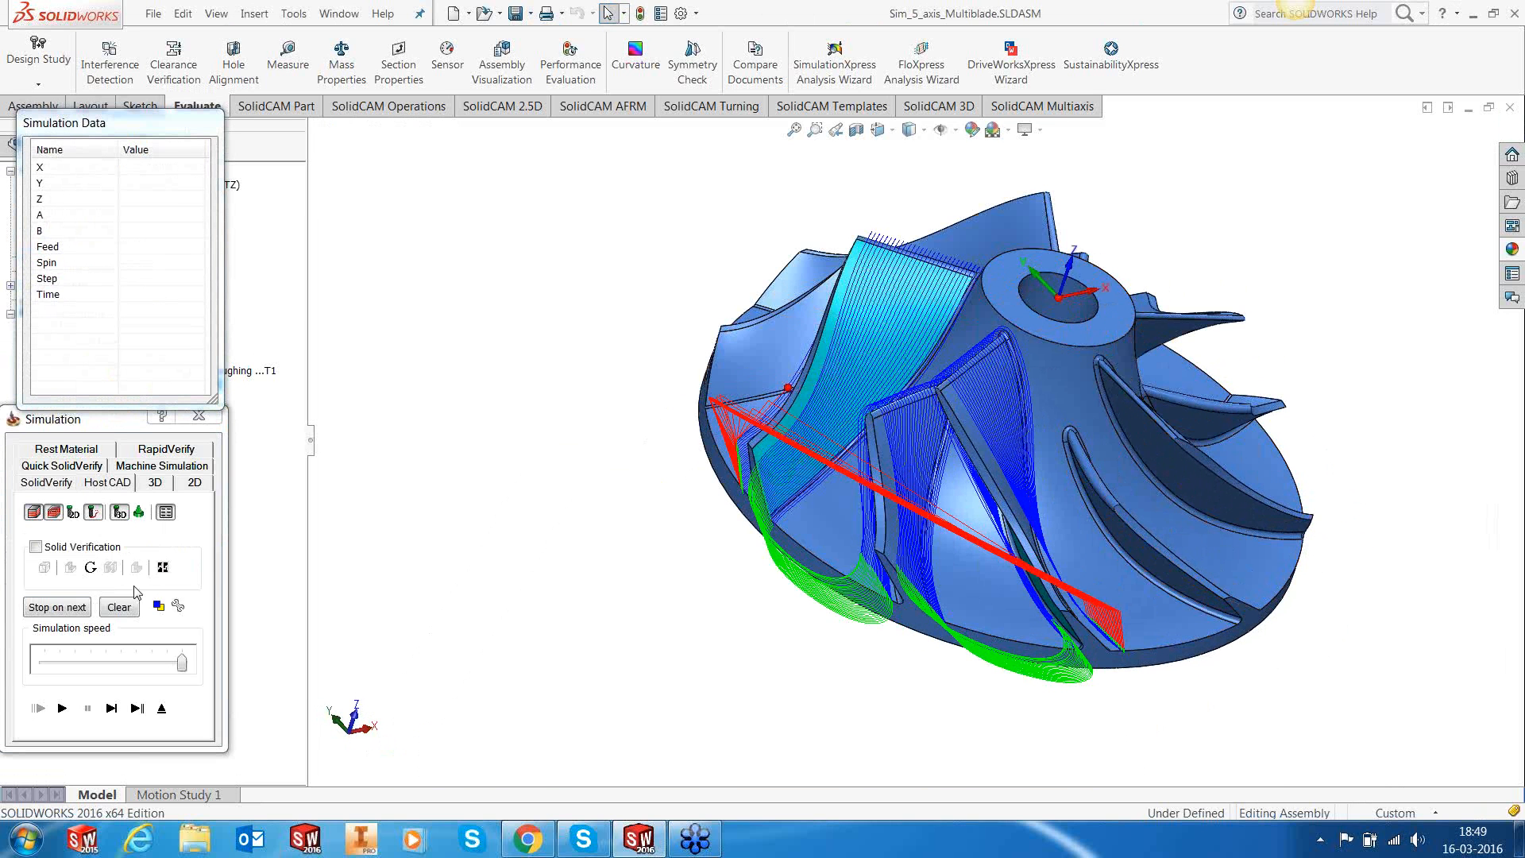
click(113, 710)
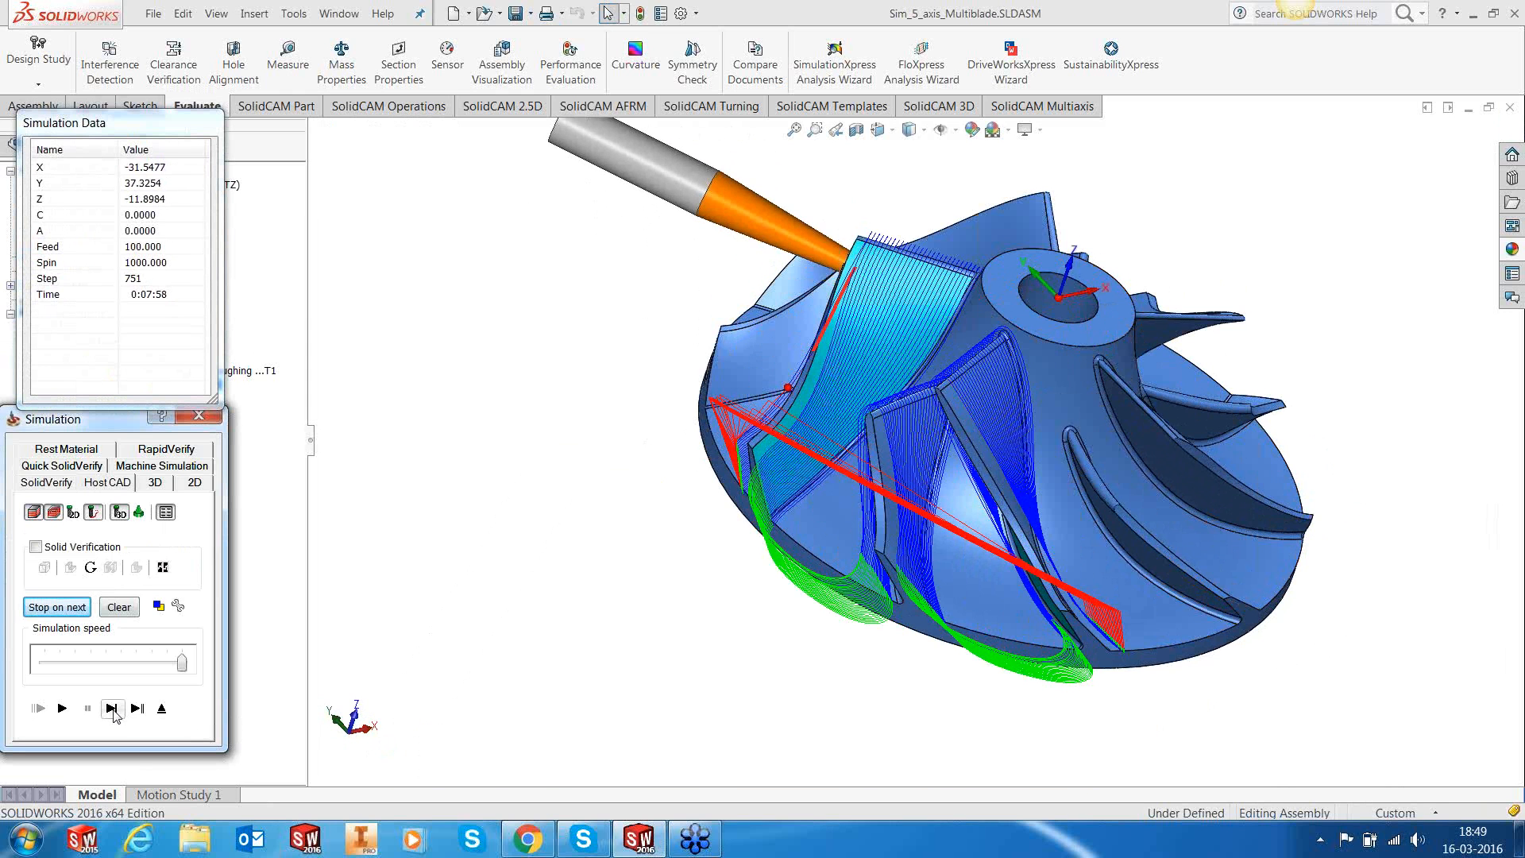
click(161, 711)
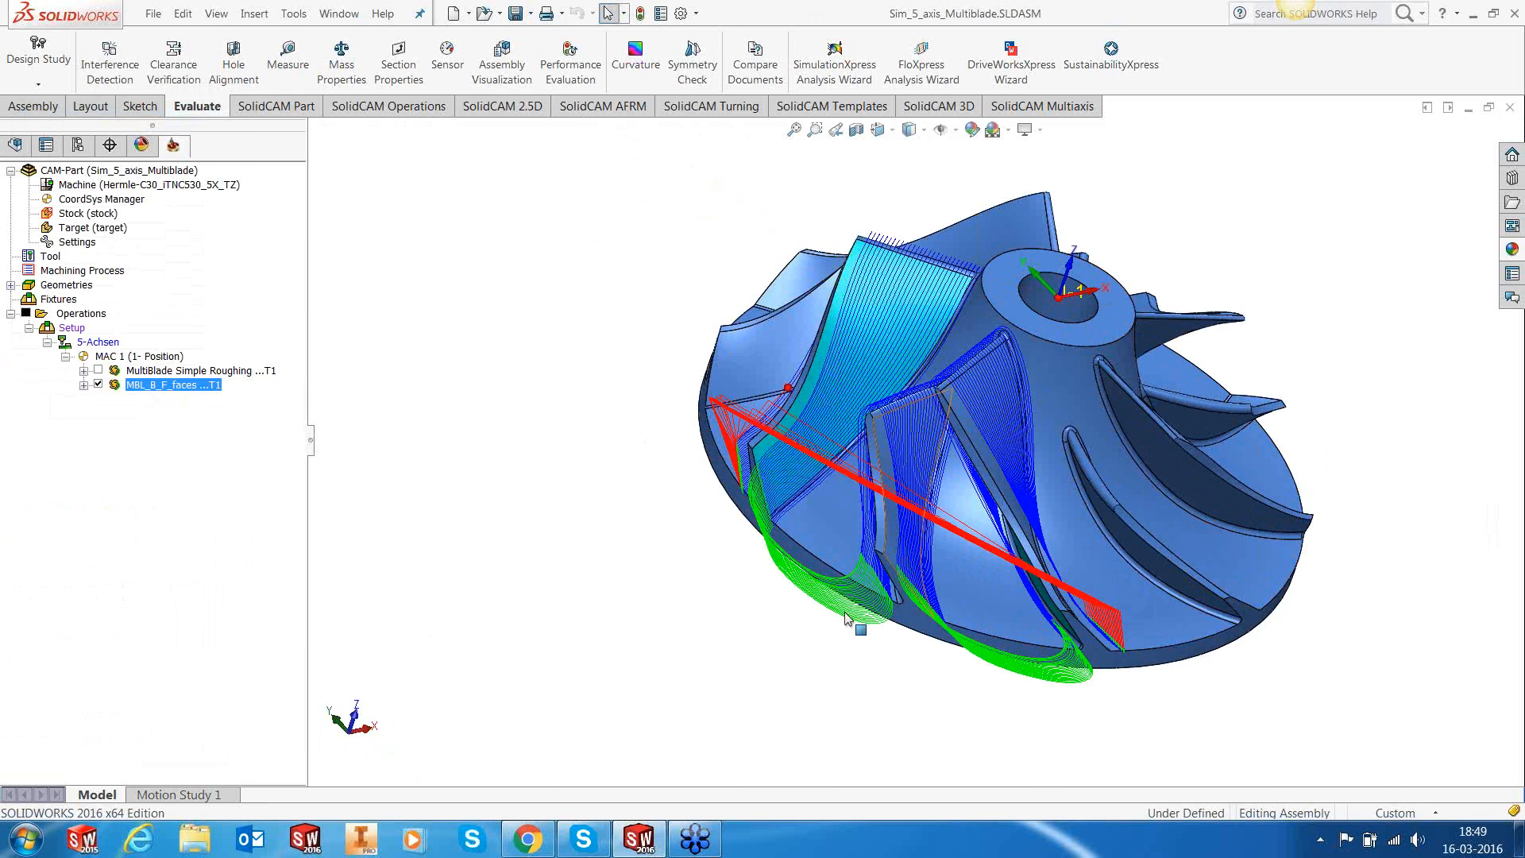
middle_drag(1206, 532, 1211, 545)
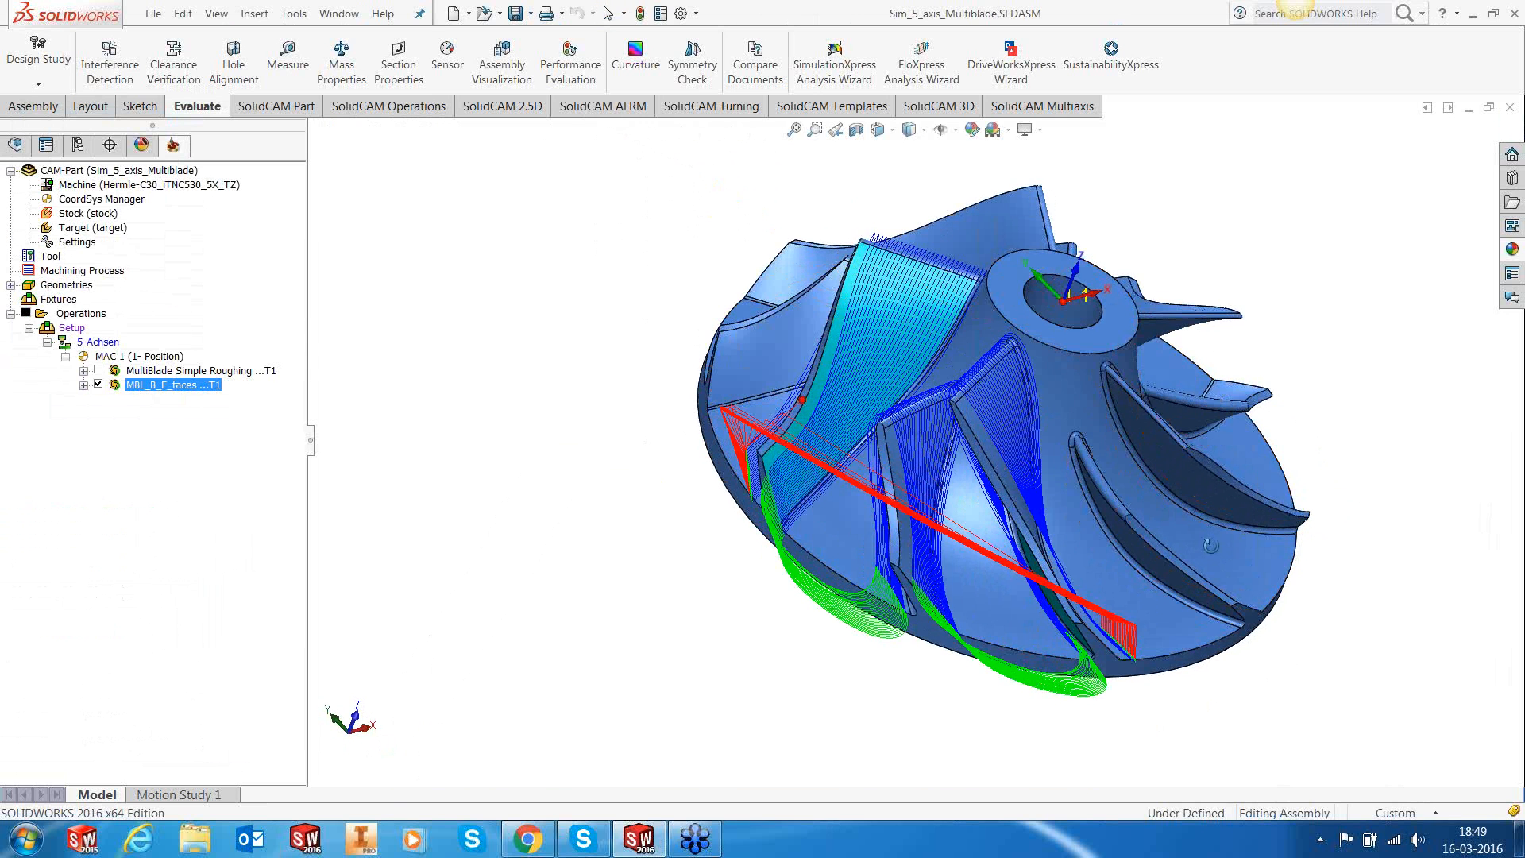
Step: Hide the MBL_B_F_faces tool path and duplicate this finishing operation below the original
click(98, 385)
right_click(137, 393)
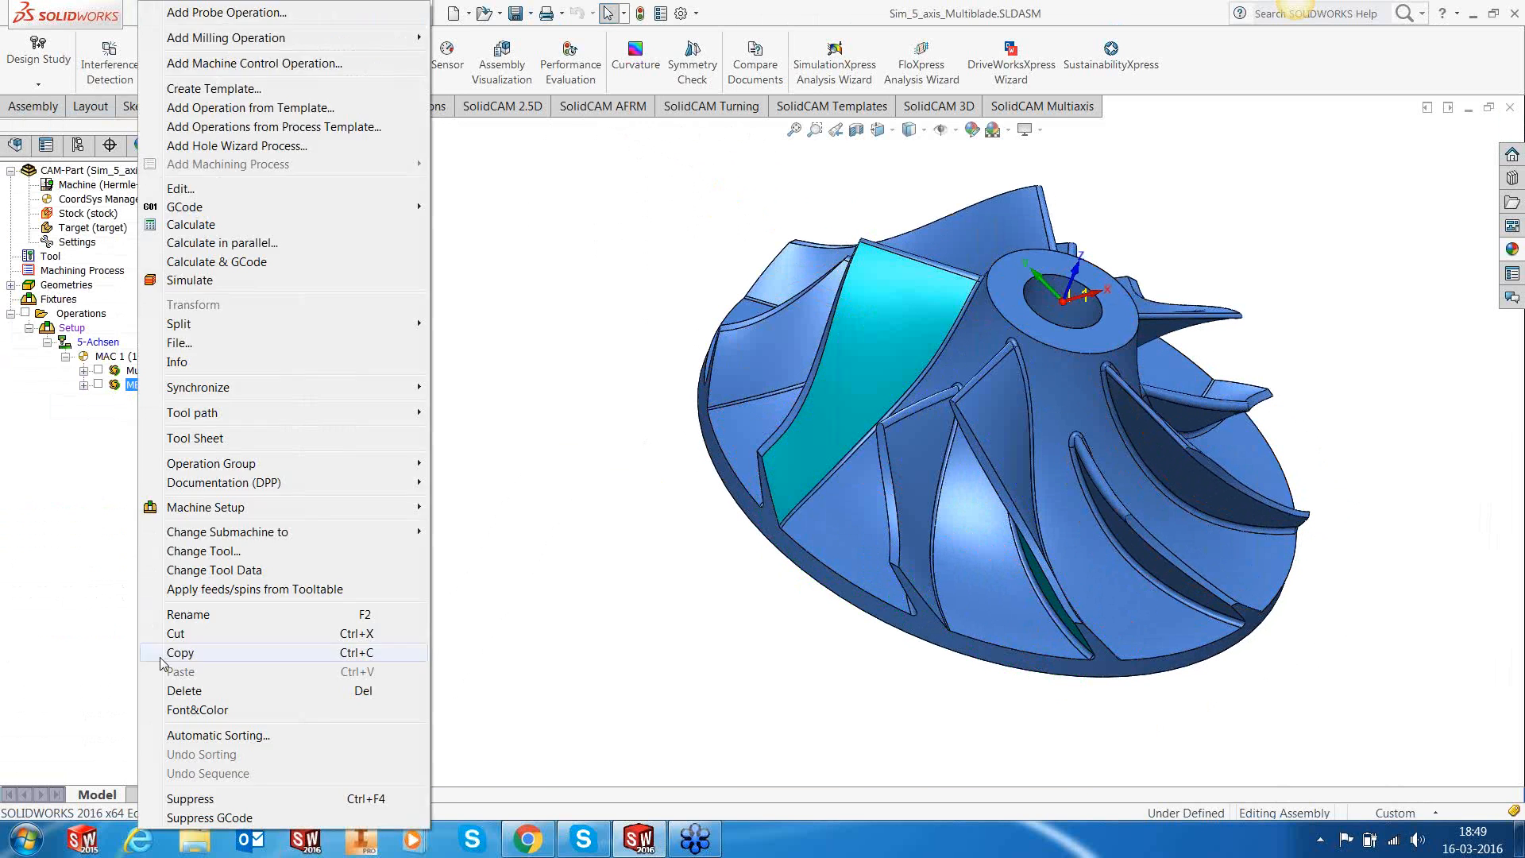
key(Escape)
right_click(162, 389)
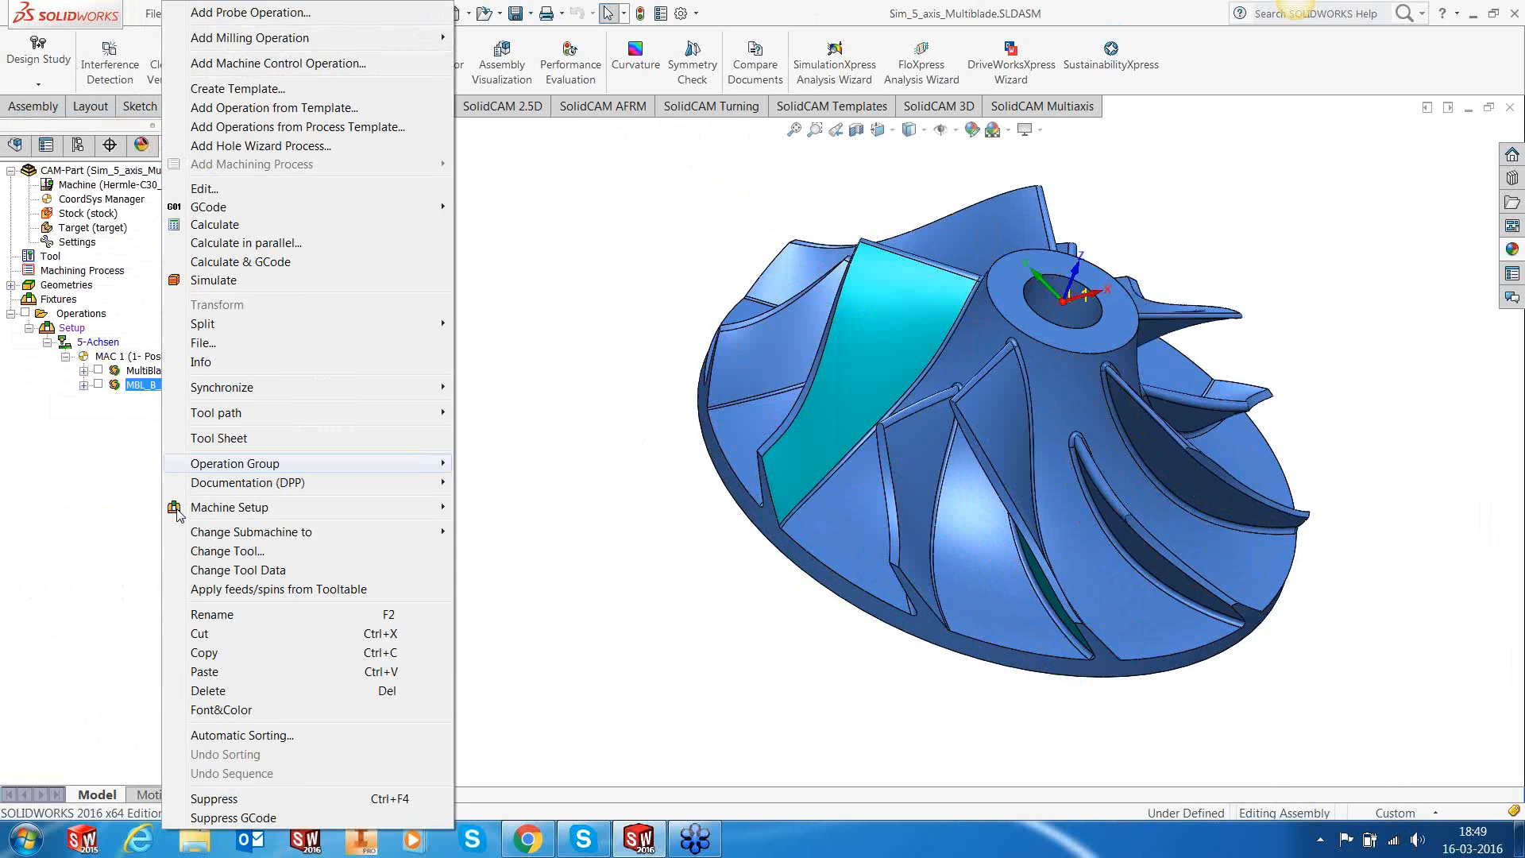
click(204, 672)
Step: Edit the duplicated finishing operation and assign the faces3 geometry as its blades, splitters and fillets
right_click(184, 401)
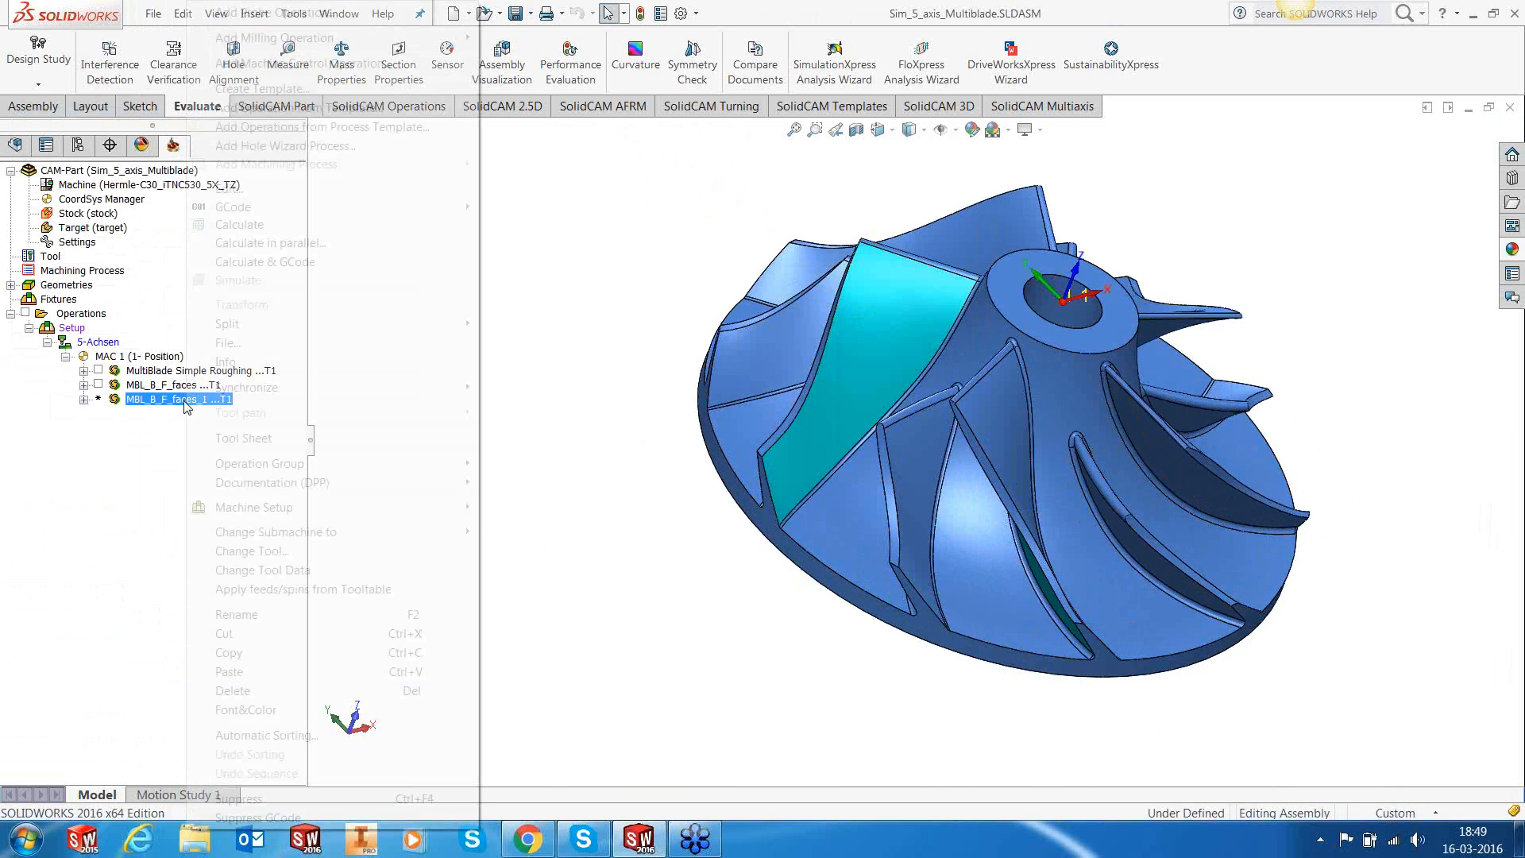
click(295, 268)
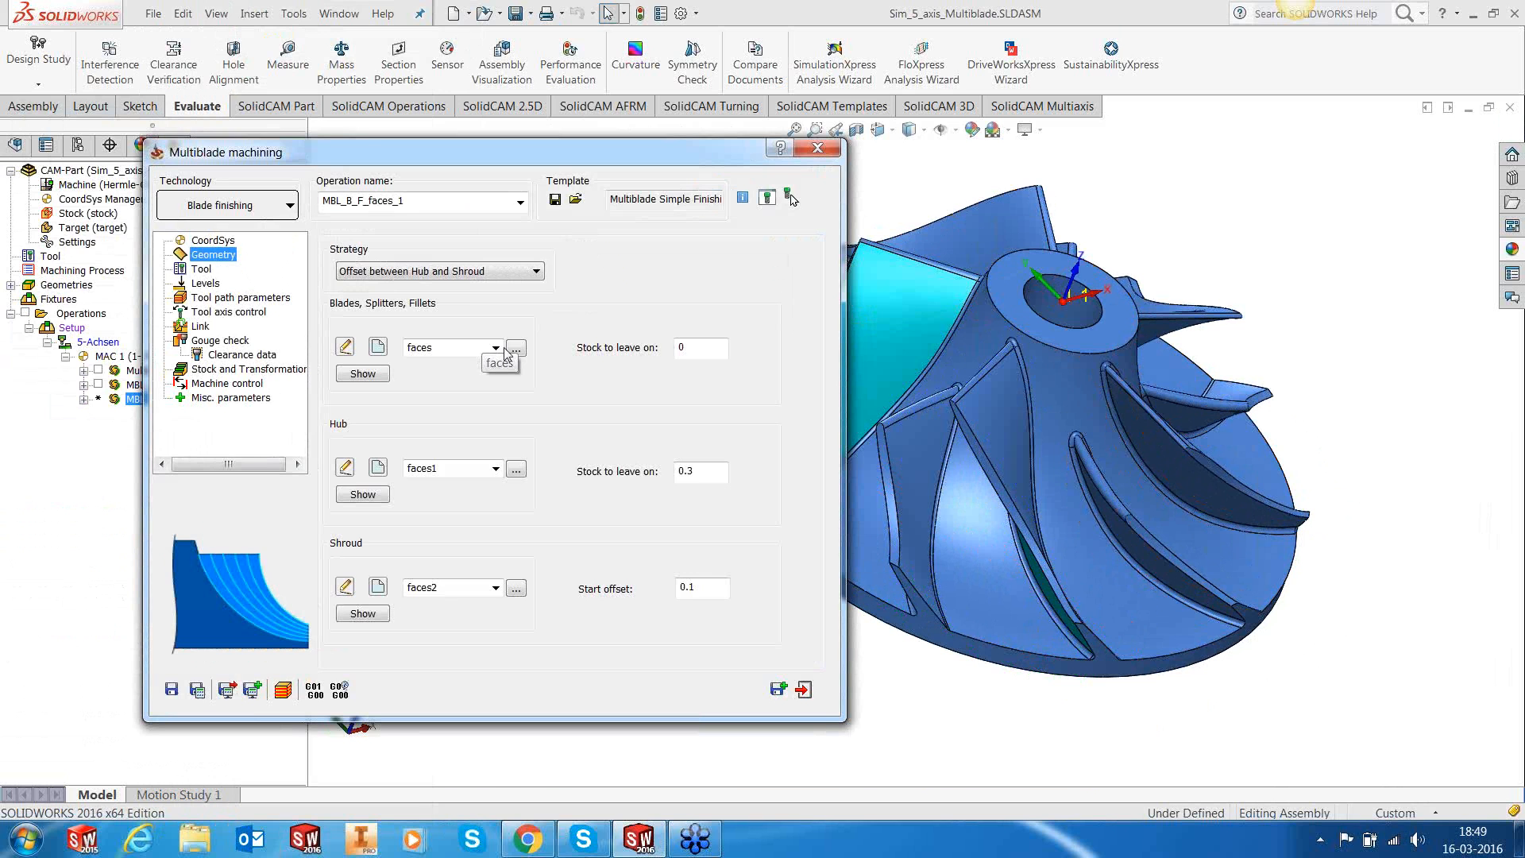
click(515, 349)
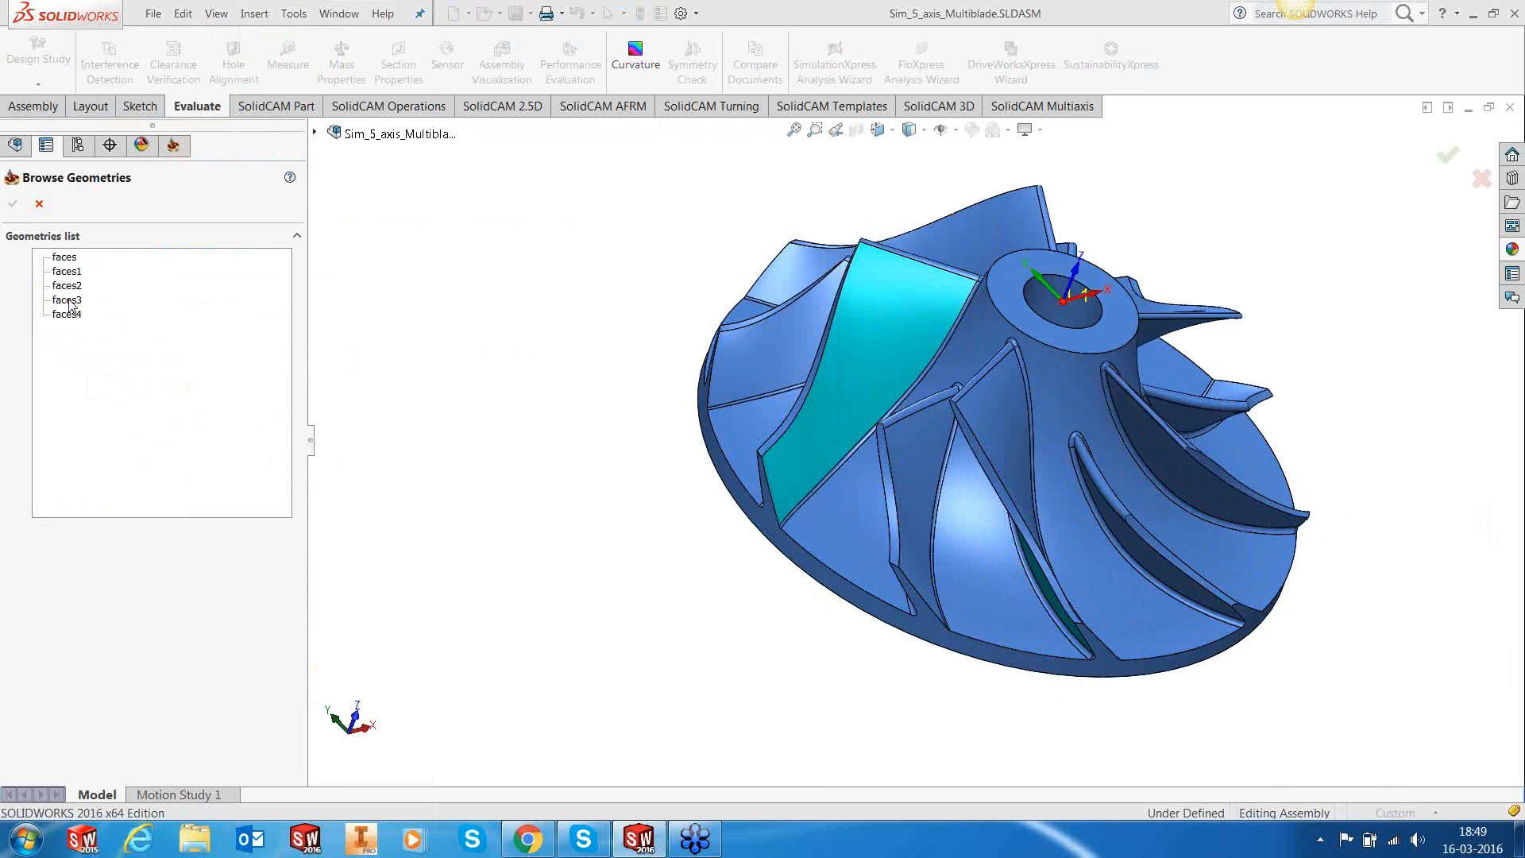
click(66, 299)
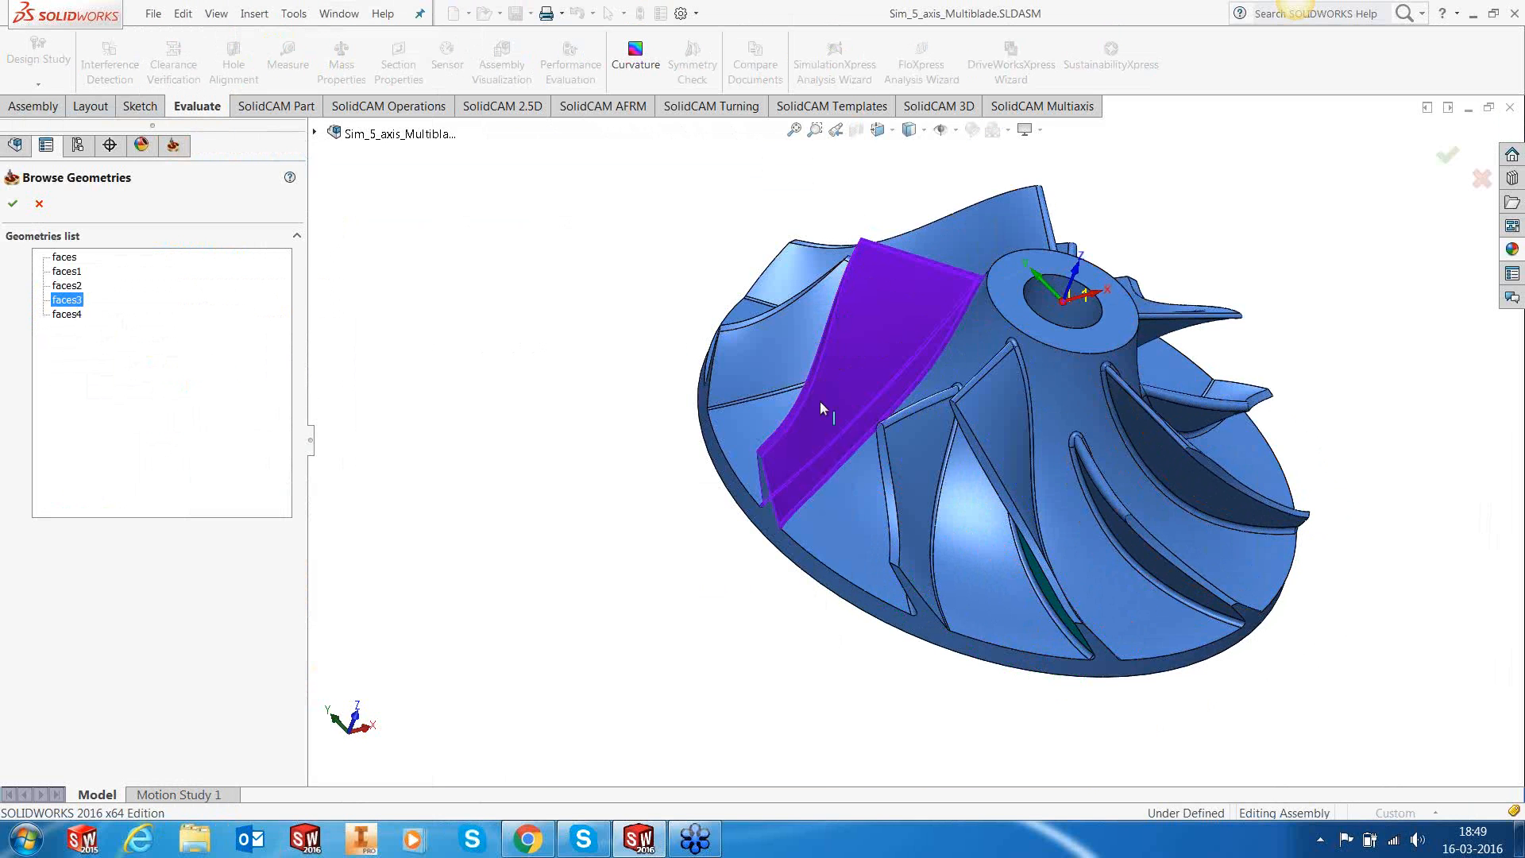
click(9, 213)
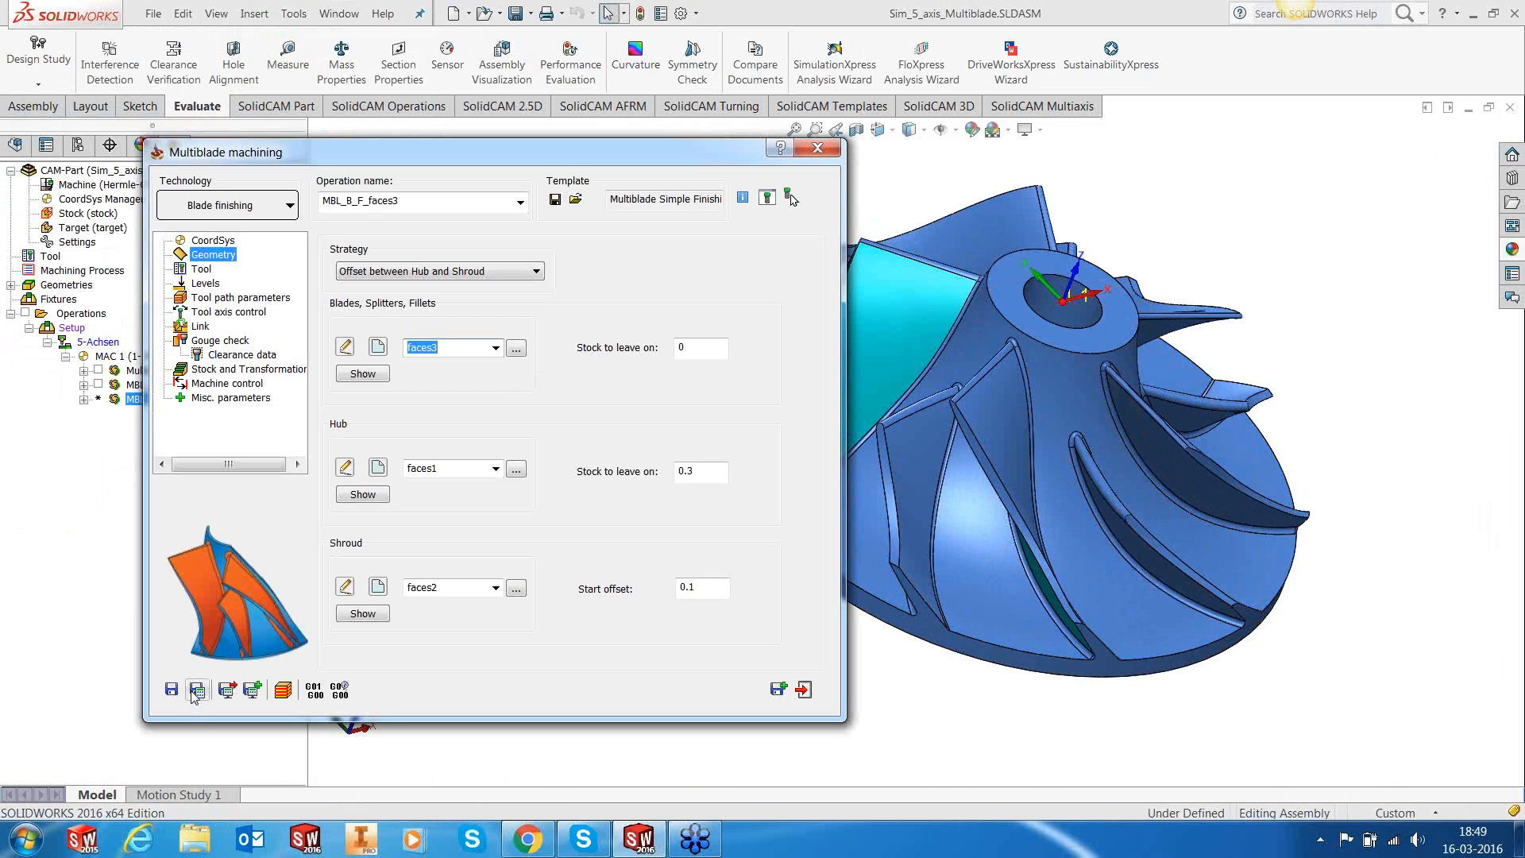
Step: Save and calculate the faces3 finishing operation, close it, and examine its tool path around the trailing edge
click(195, 690)
click(805, 690)
scroll(830, 474, down, 3)
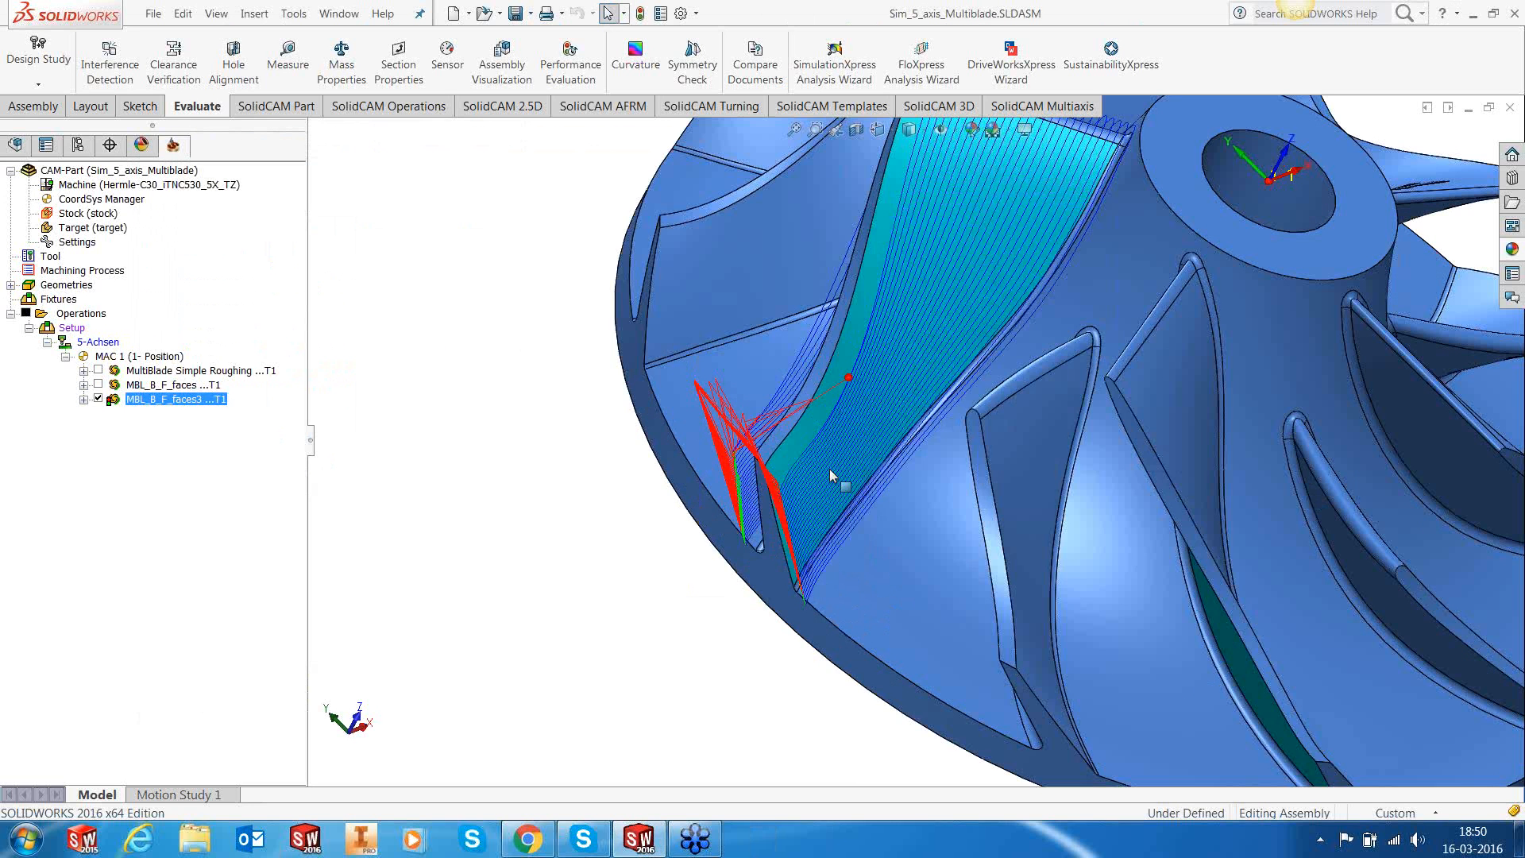
middle_drag(829, 468, 836, 472)
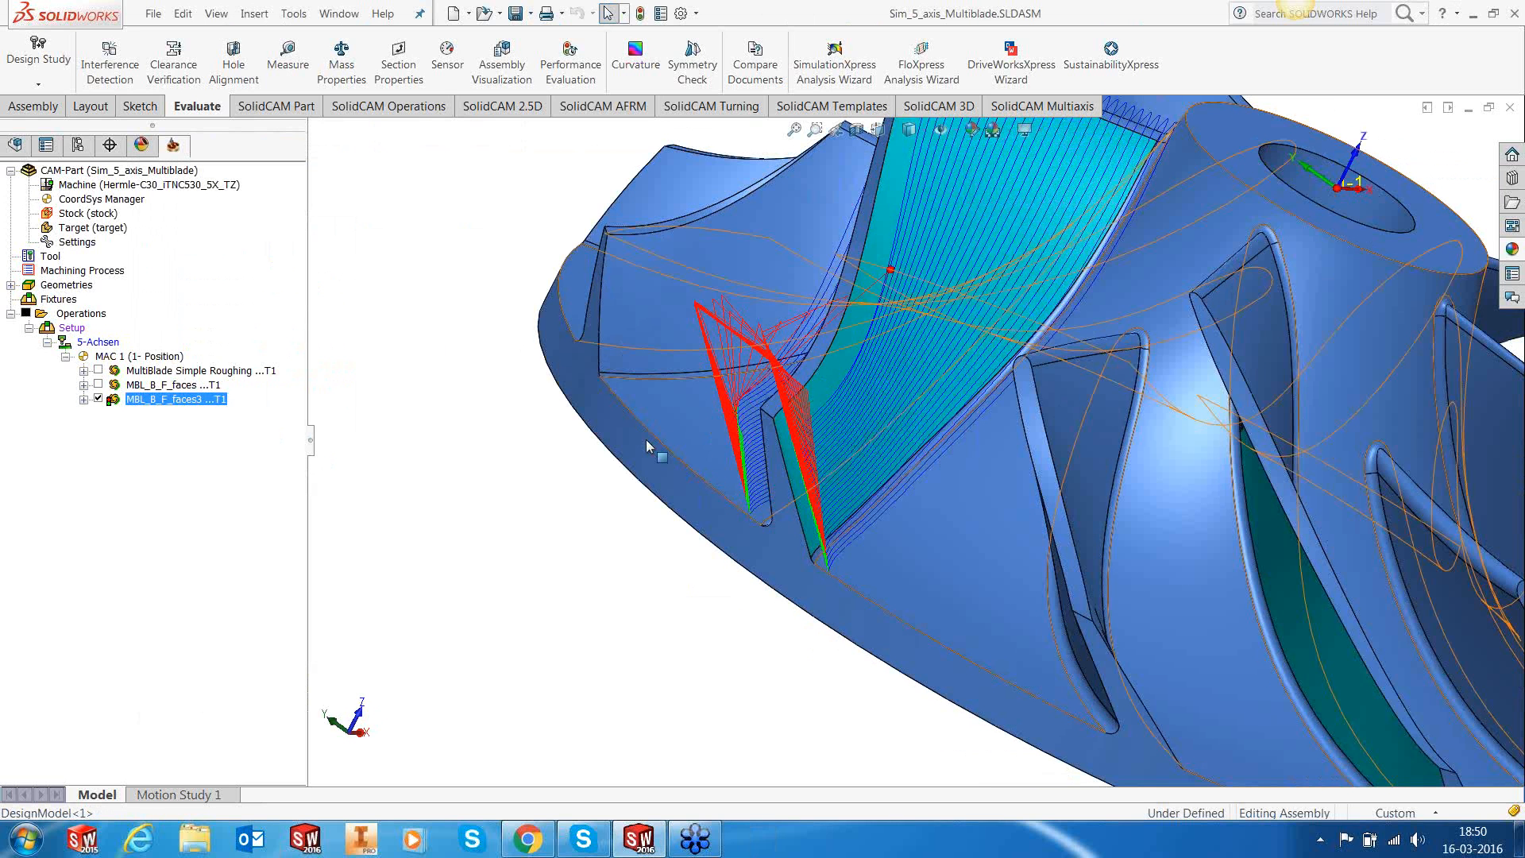
Step: Synchronize the faces3 geometry of the MBL_B_F_faces3 operation
click(83, 399)
right_click(151, 414)
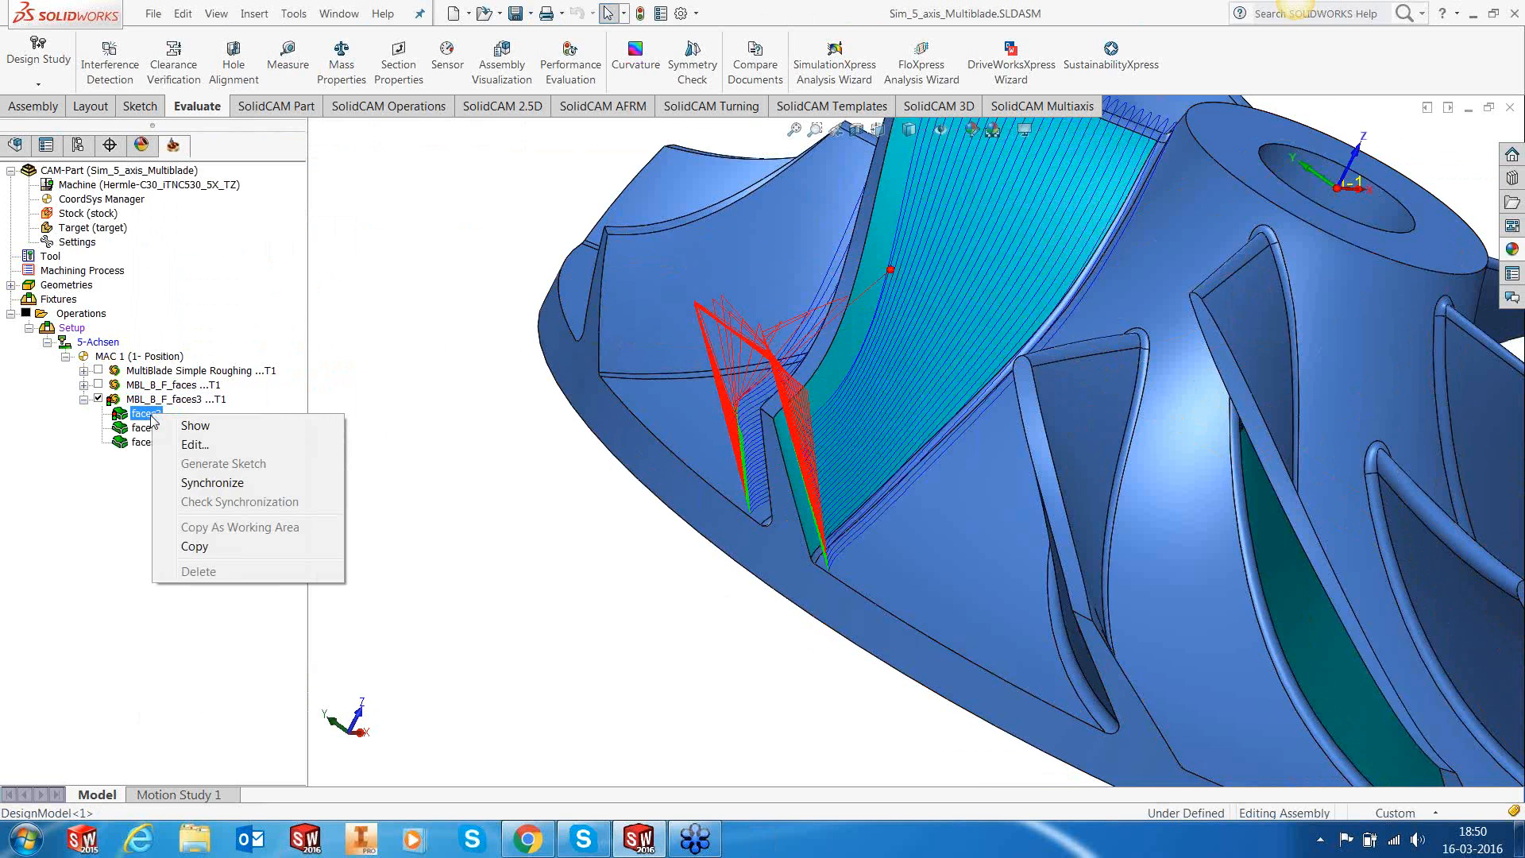
click(208, 482)
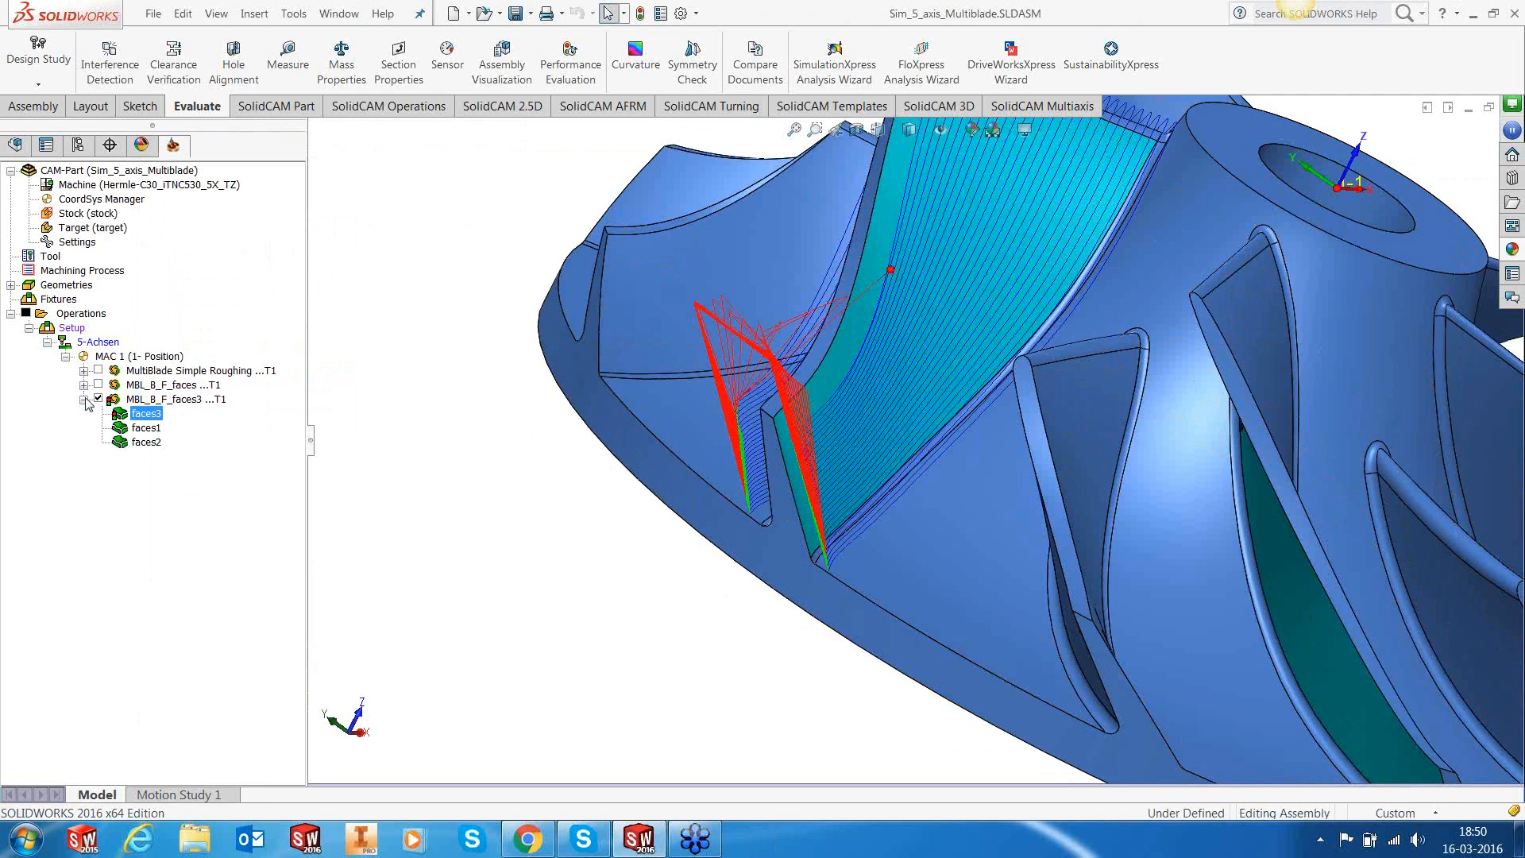
Step: Edit MBL_B_F_faces3 and replace the automatic links between layers with Direct blend
right_click(171, 399)
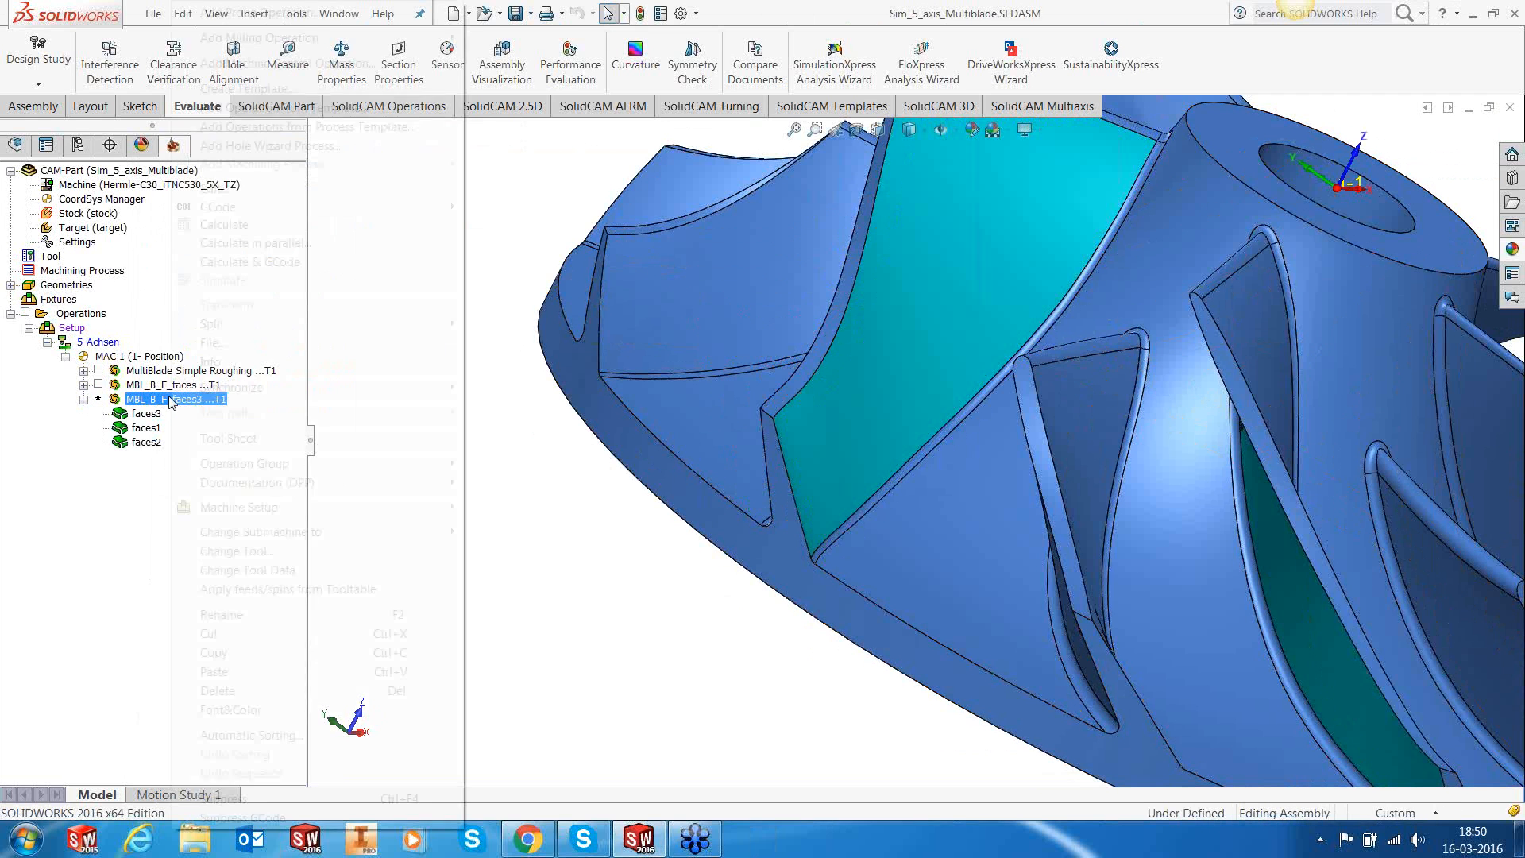
click(230, 188)
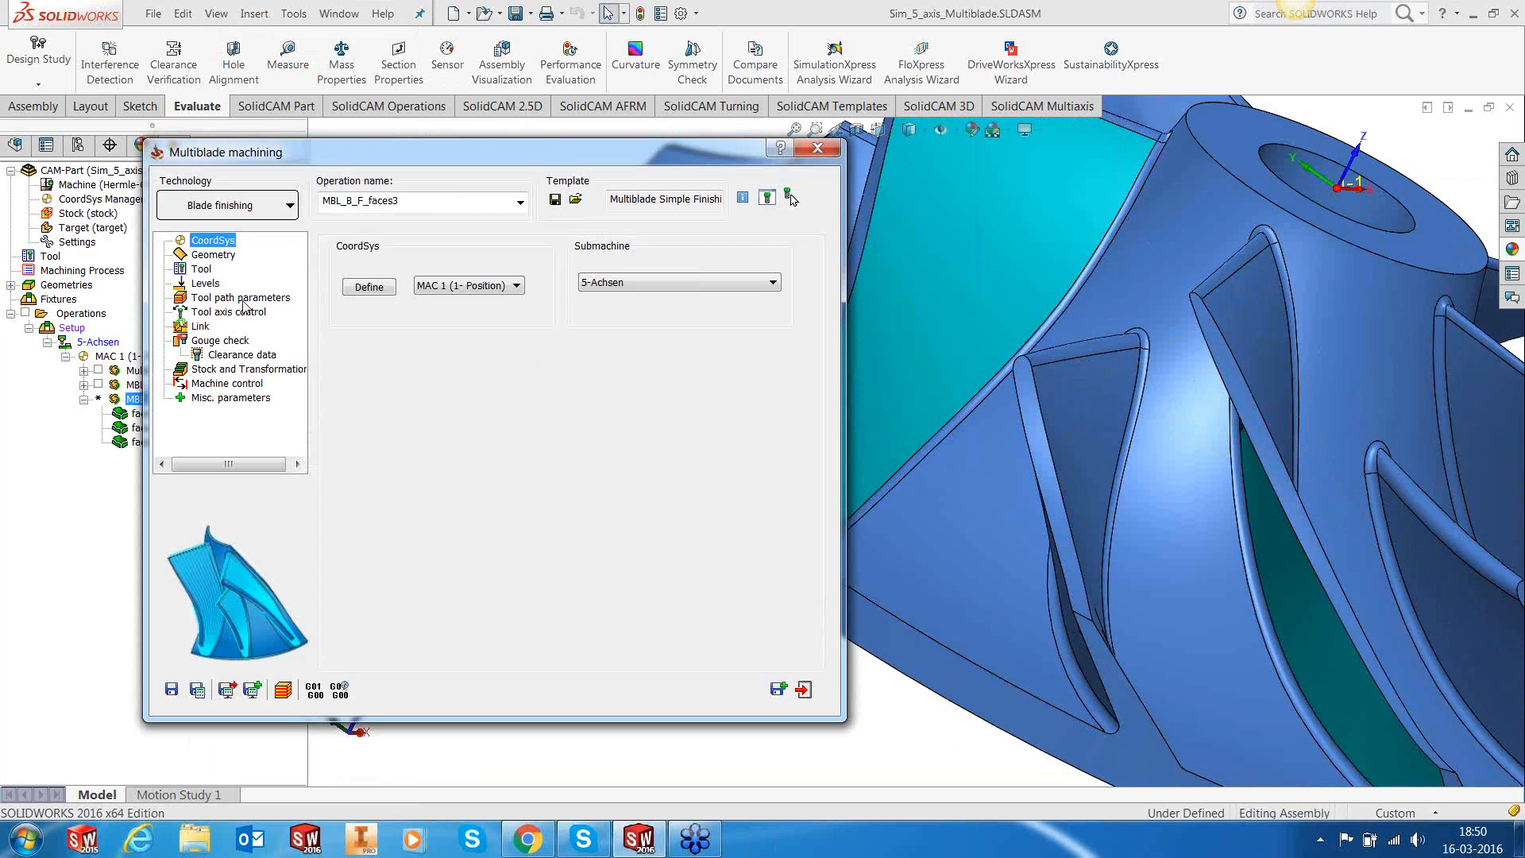
click(200, 326)
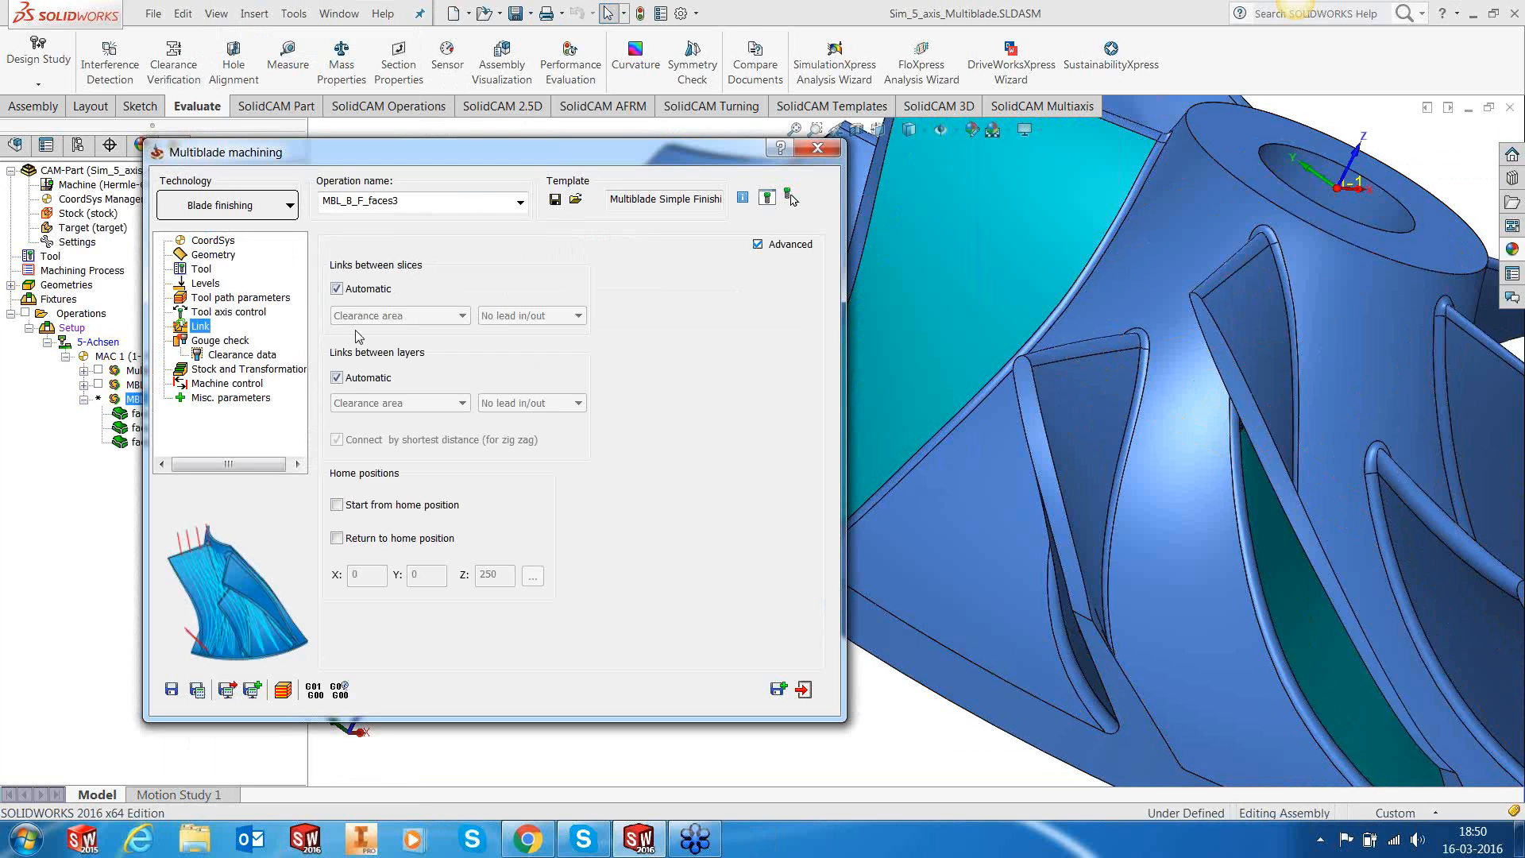
click(355, 384)
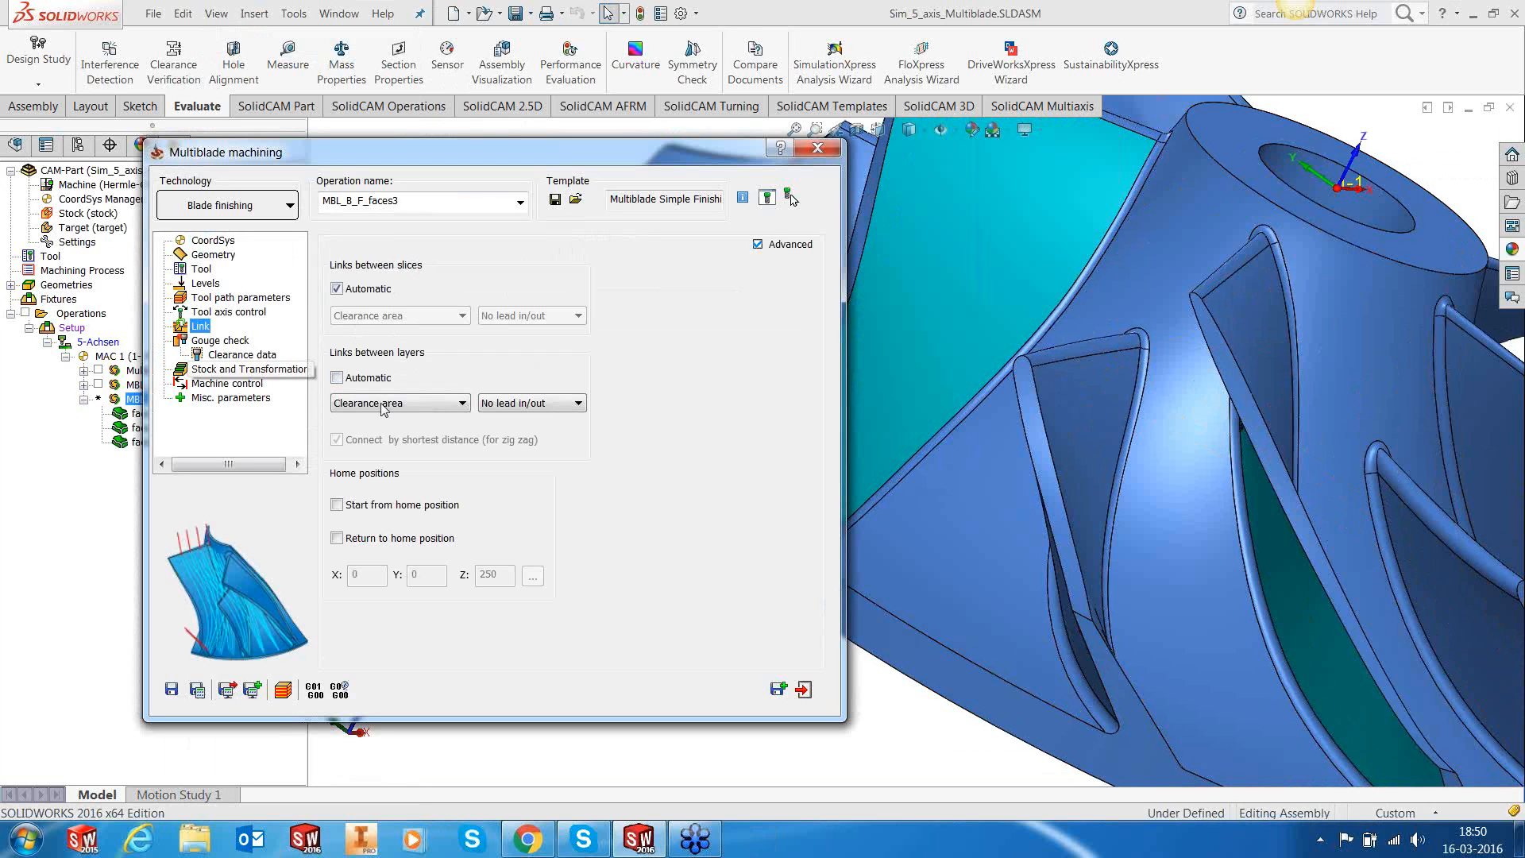
click(406, 405)
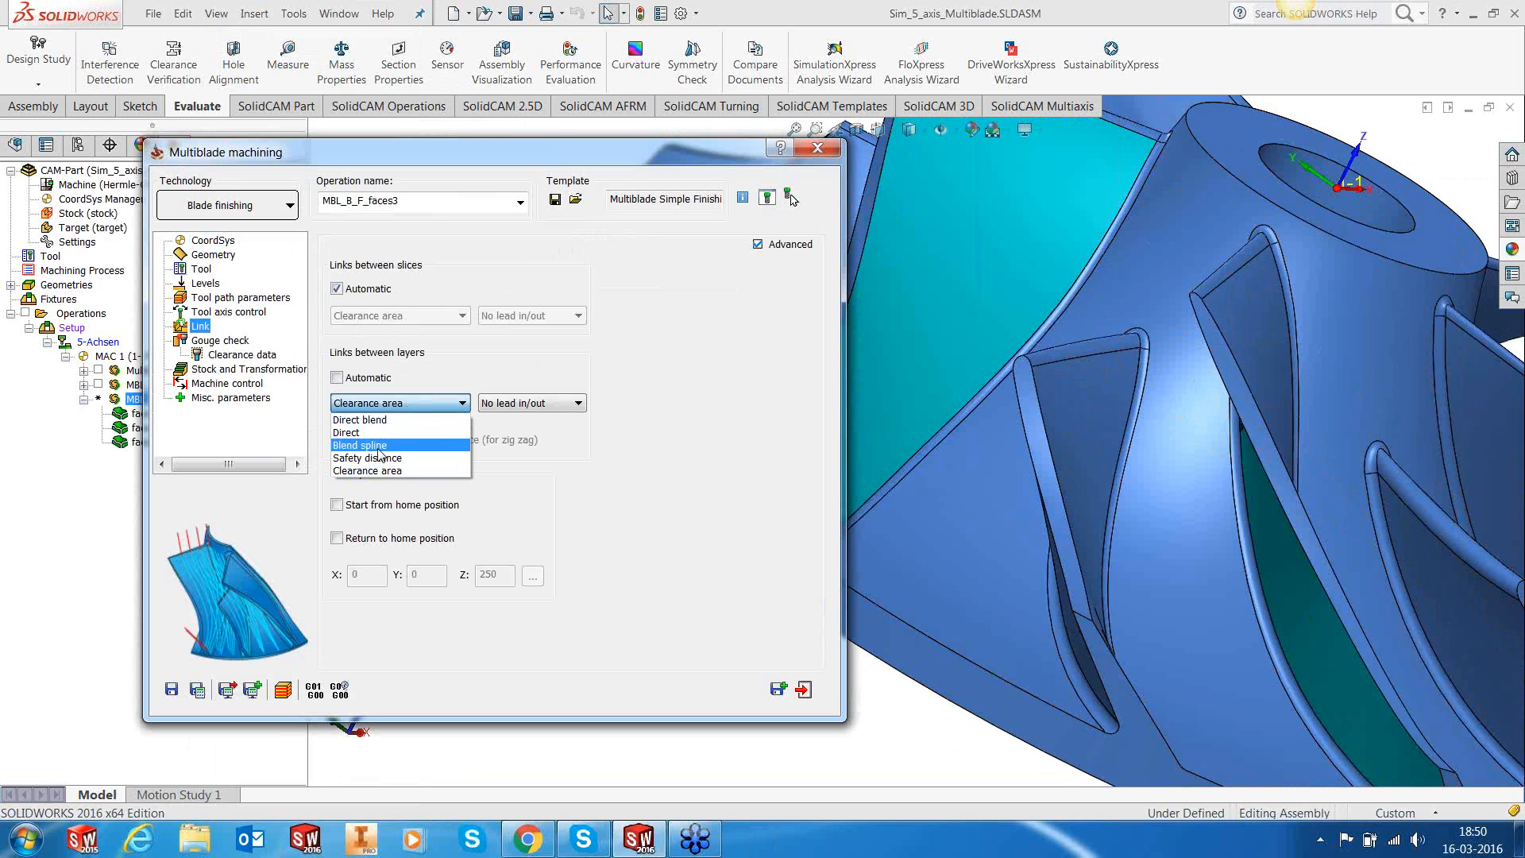
click(381, 446)
click(386, 406)
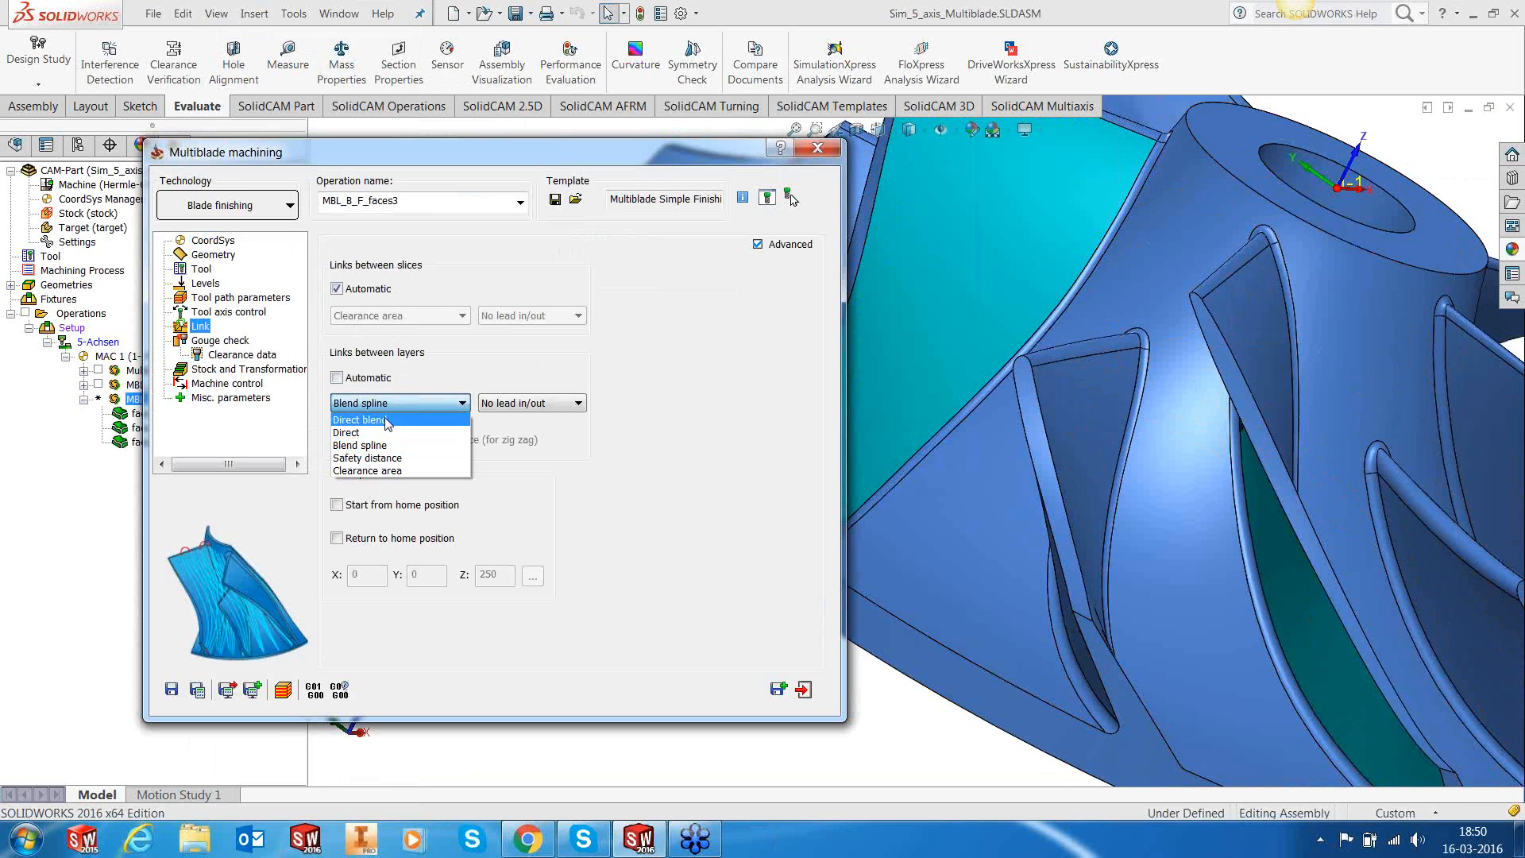
click(387, 422)
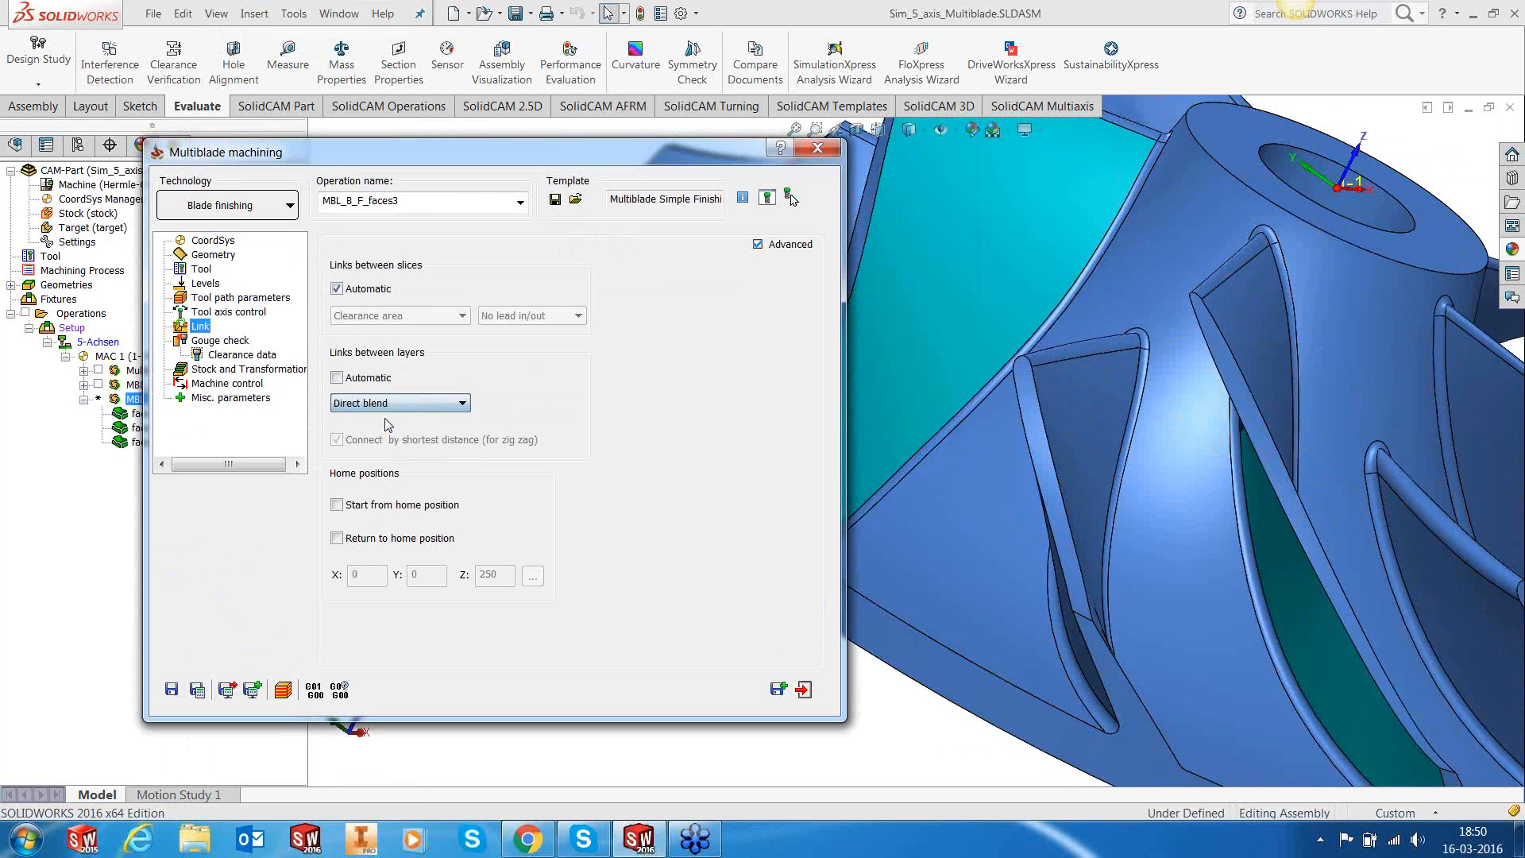
Step: Save and recalculate the MBL_B_F_faces3 operation, close it, and examine the revised links at the blade's trailing edge
click(197, 689)
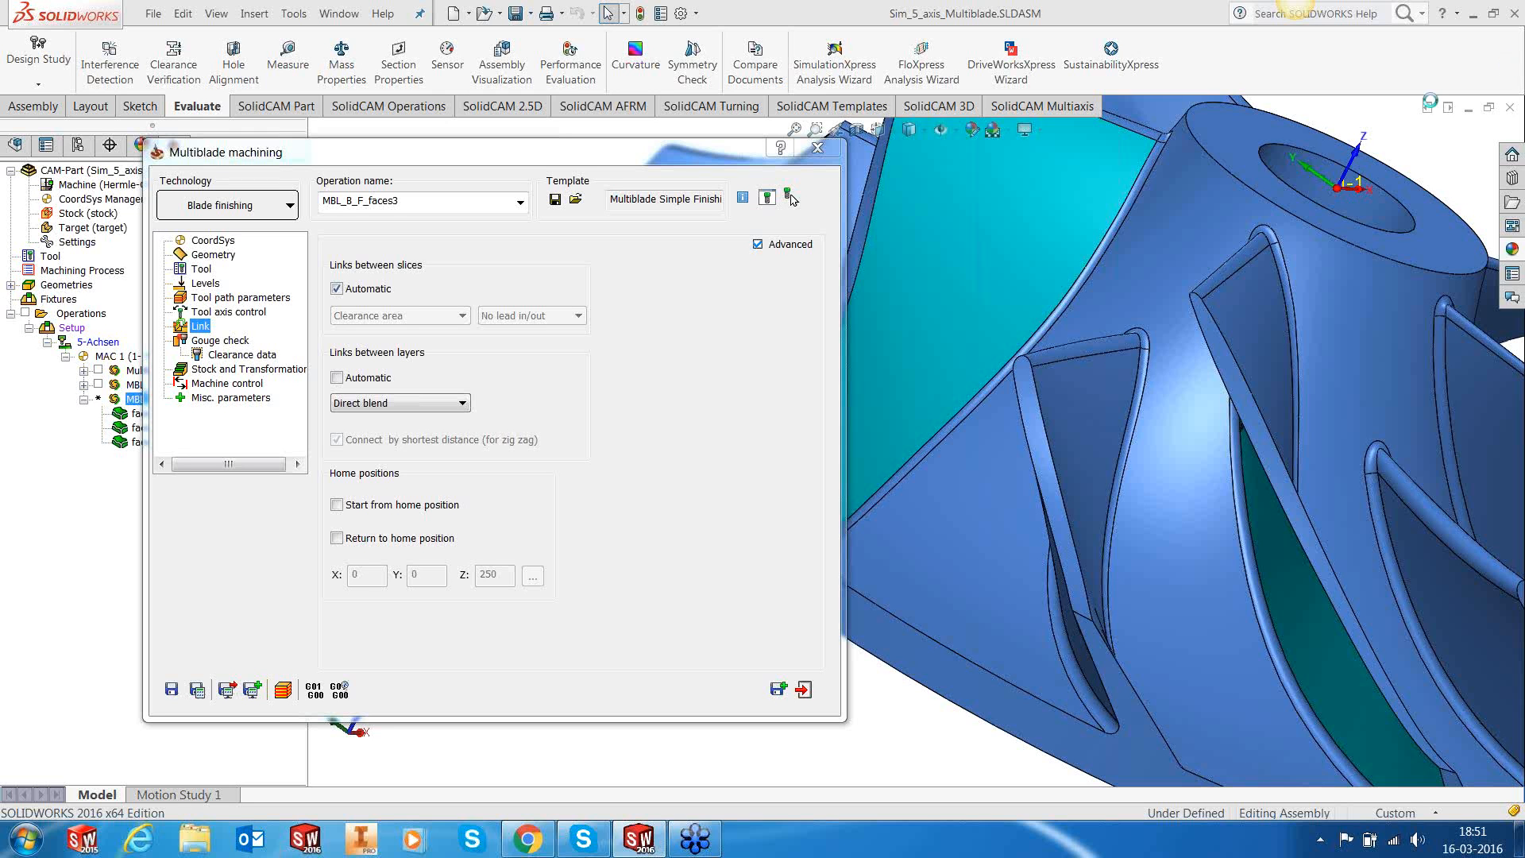
click(809, 151)
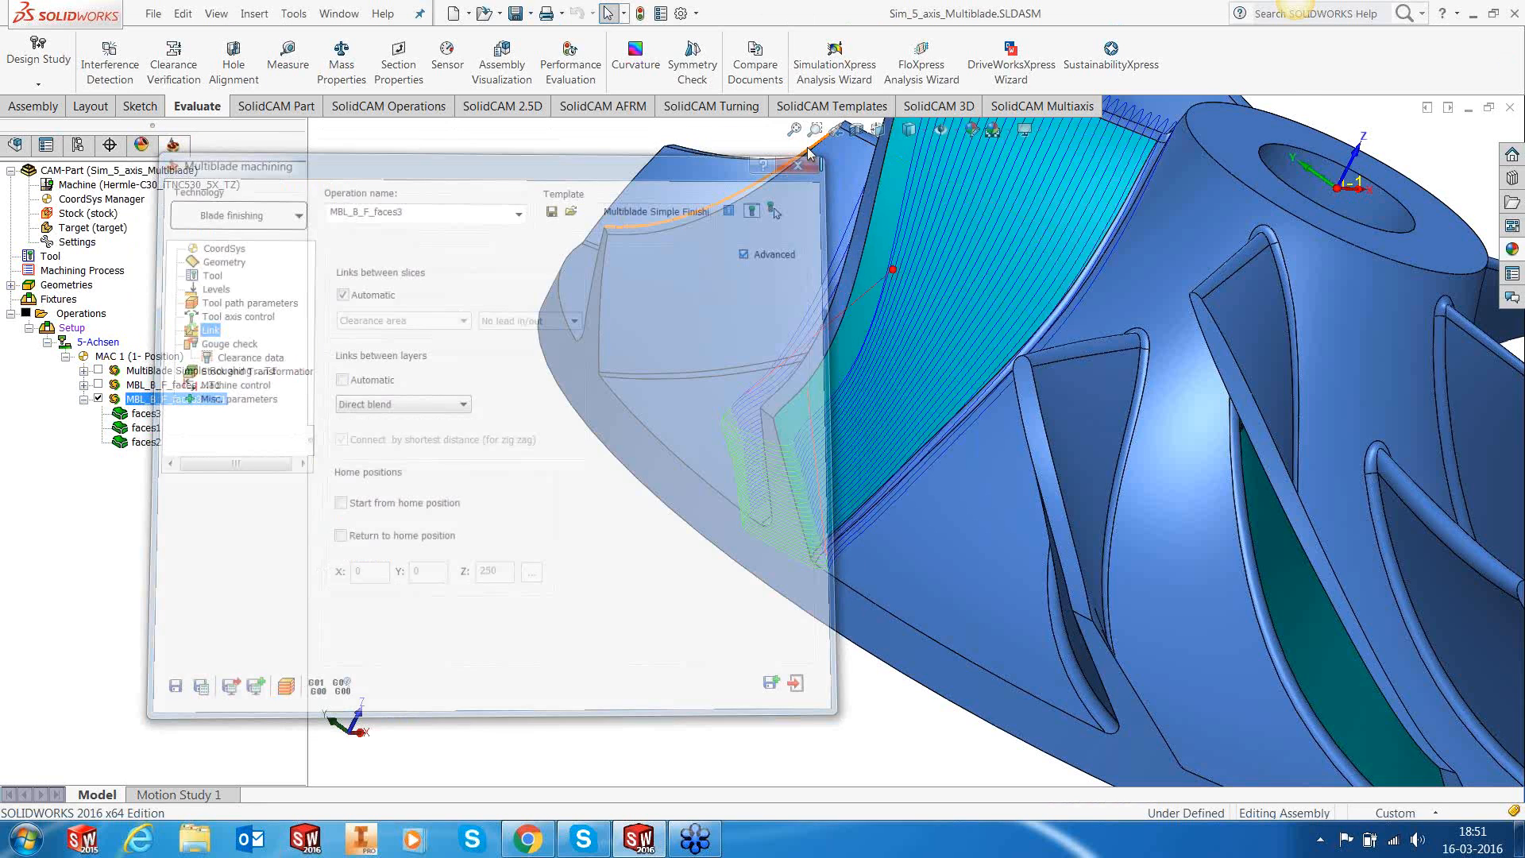
middle_drag(879, 368, 762, 589)
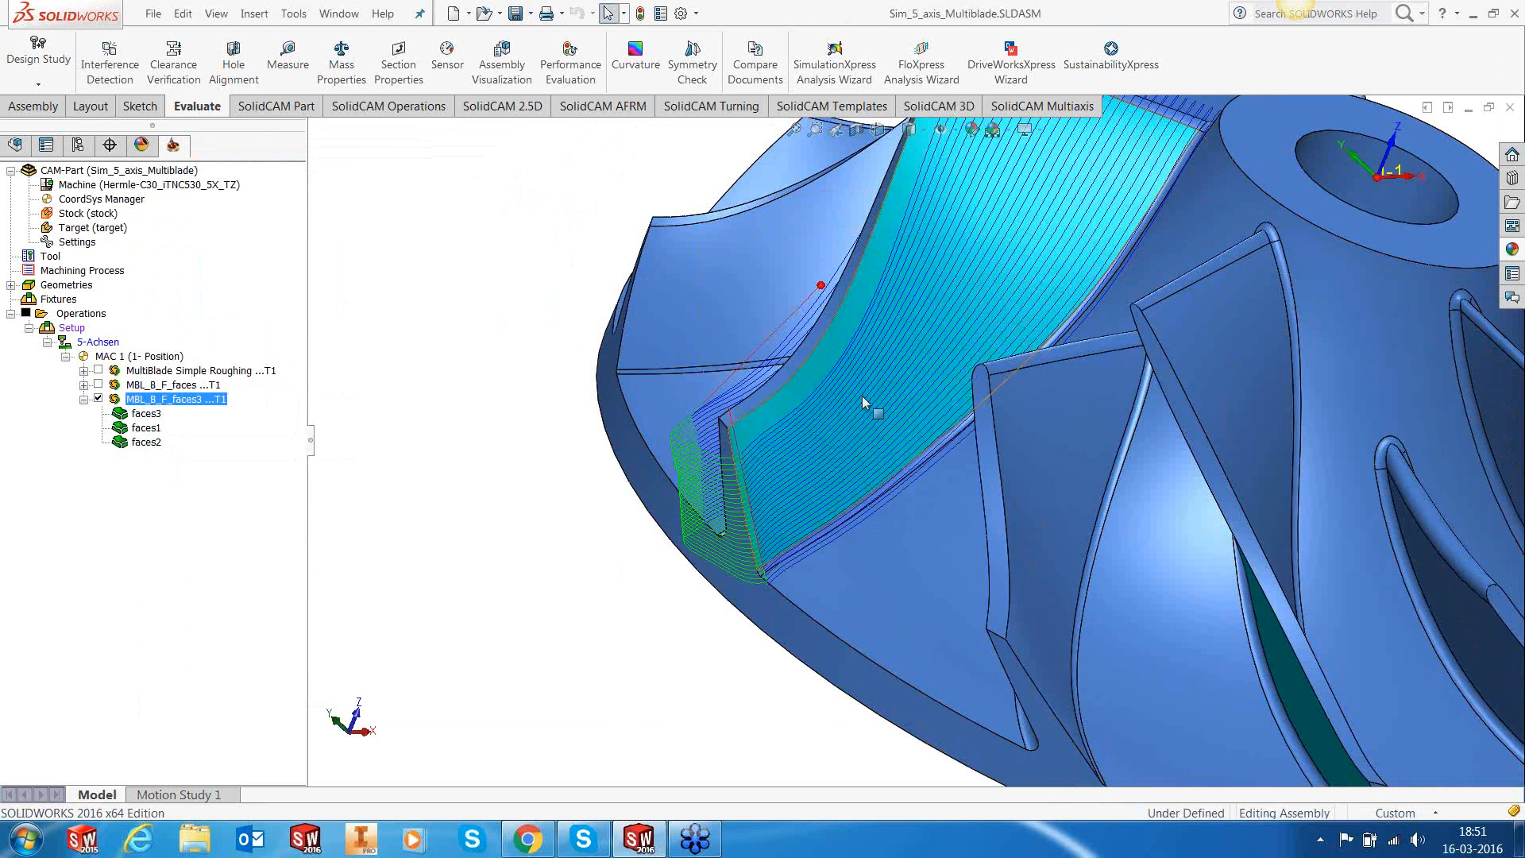
scroll(864, 402, up, 5)
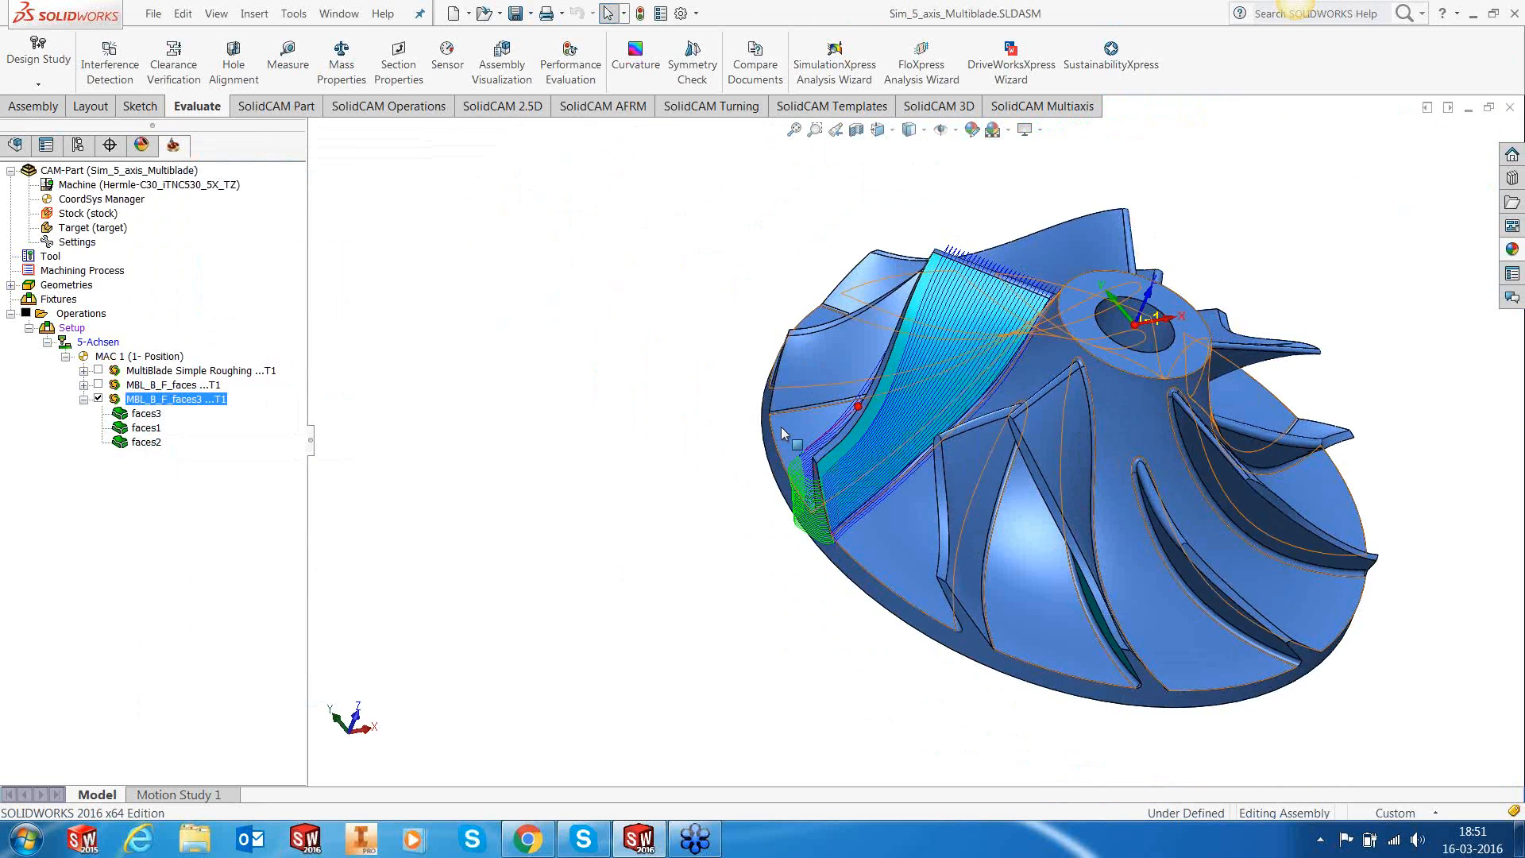
Step: Hide the MBL_B_F_faces3 tool path and add a new operation from the MultiBlade Simple Fillet Finishing template
click(97, 399)
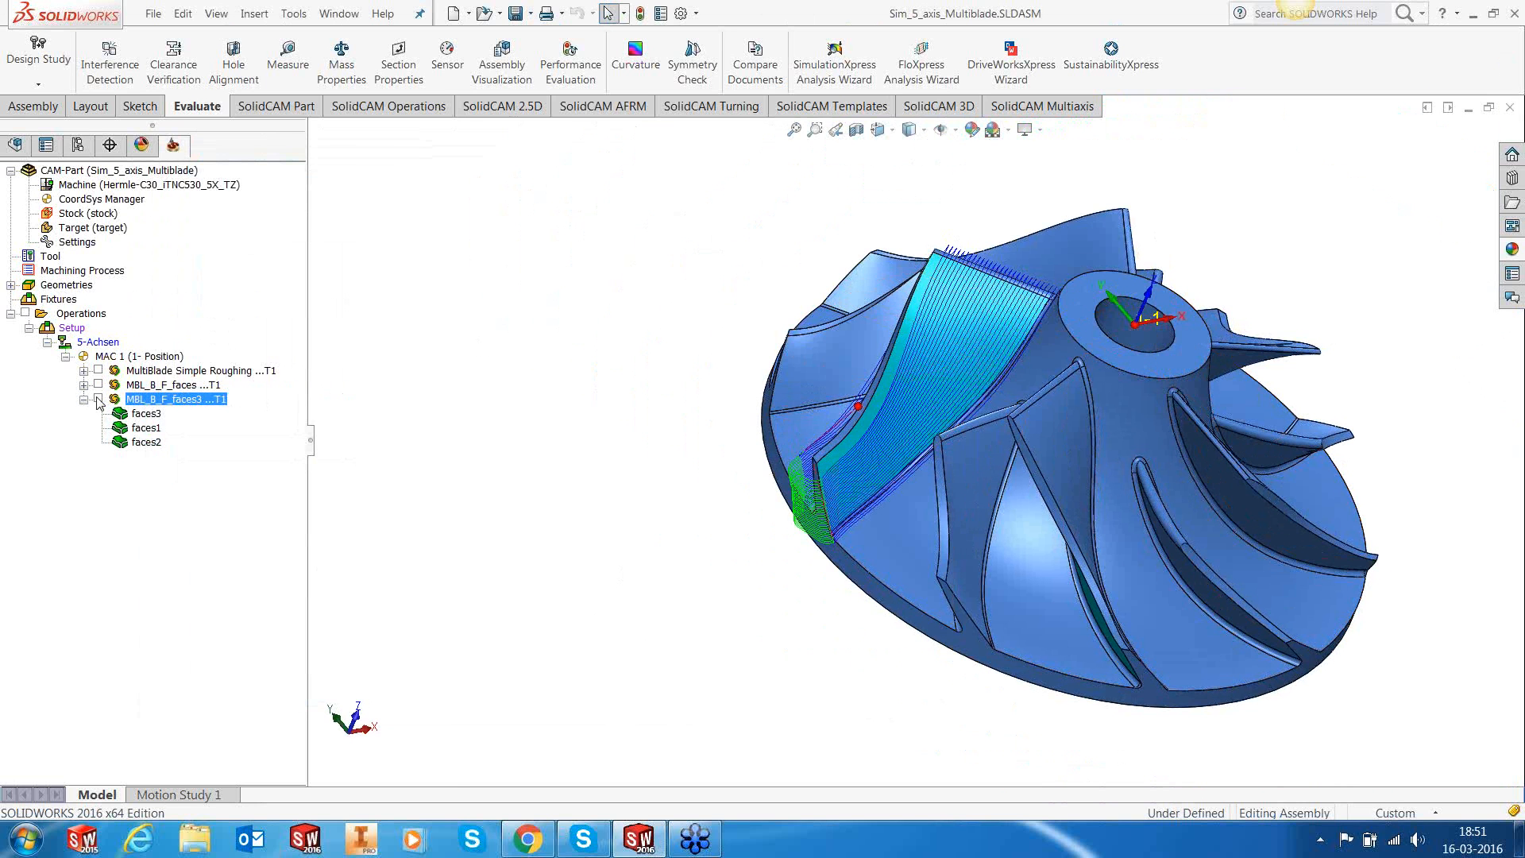
click(83, 399)
right_click(163, 399)
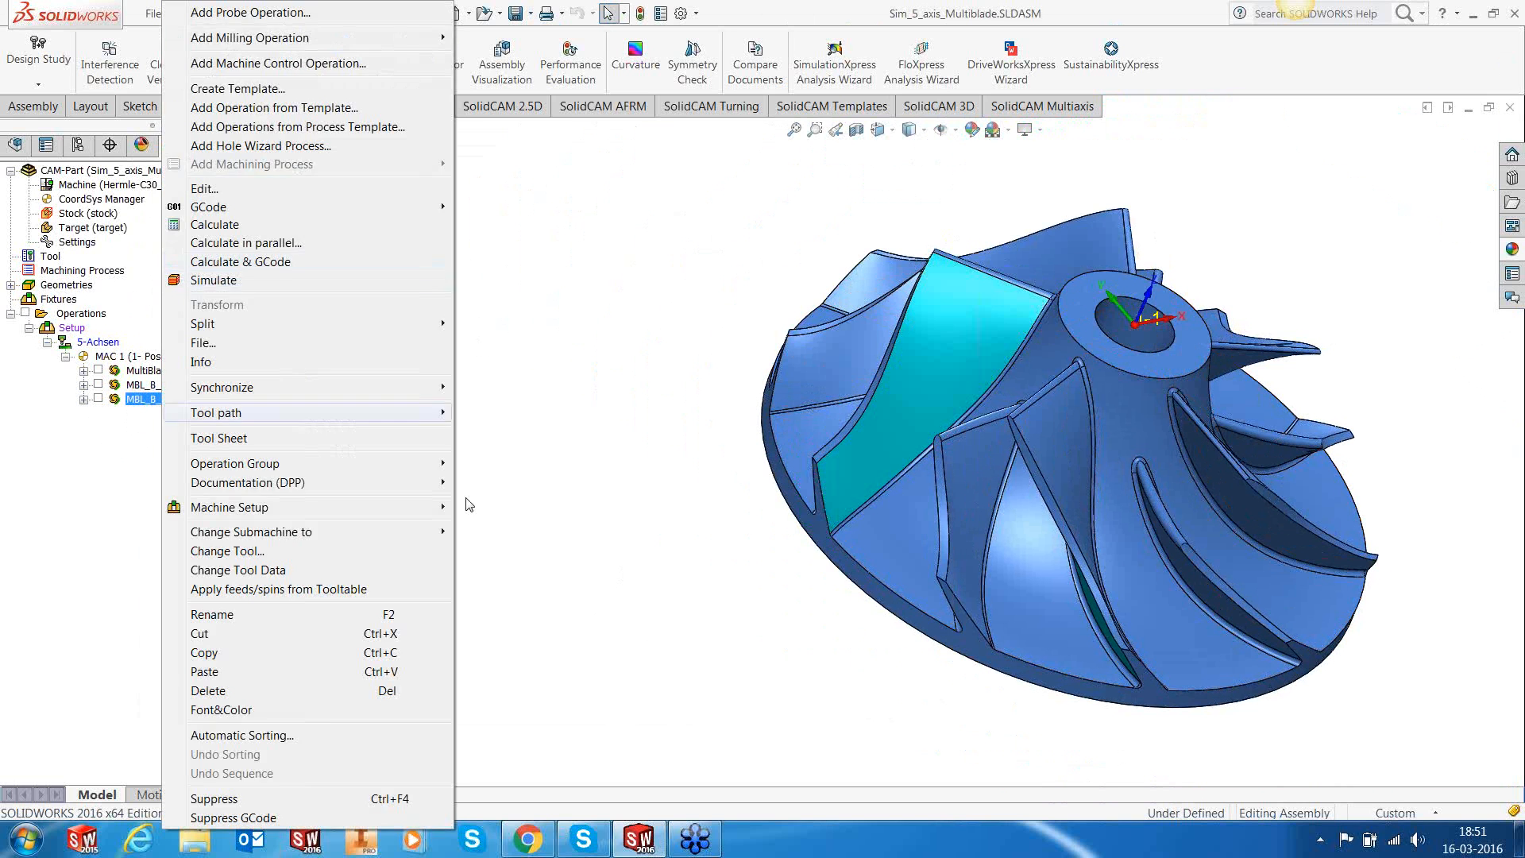
key(Escape)
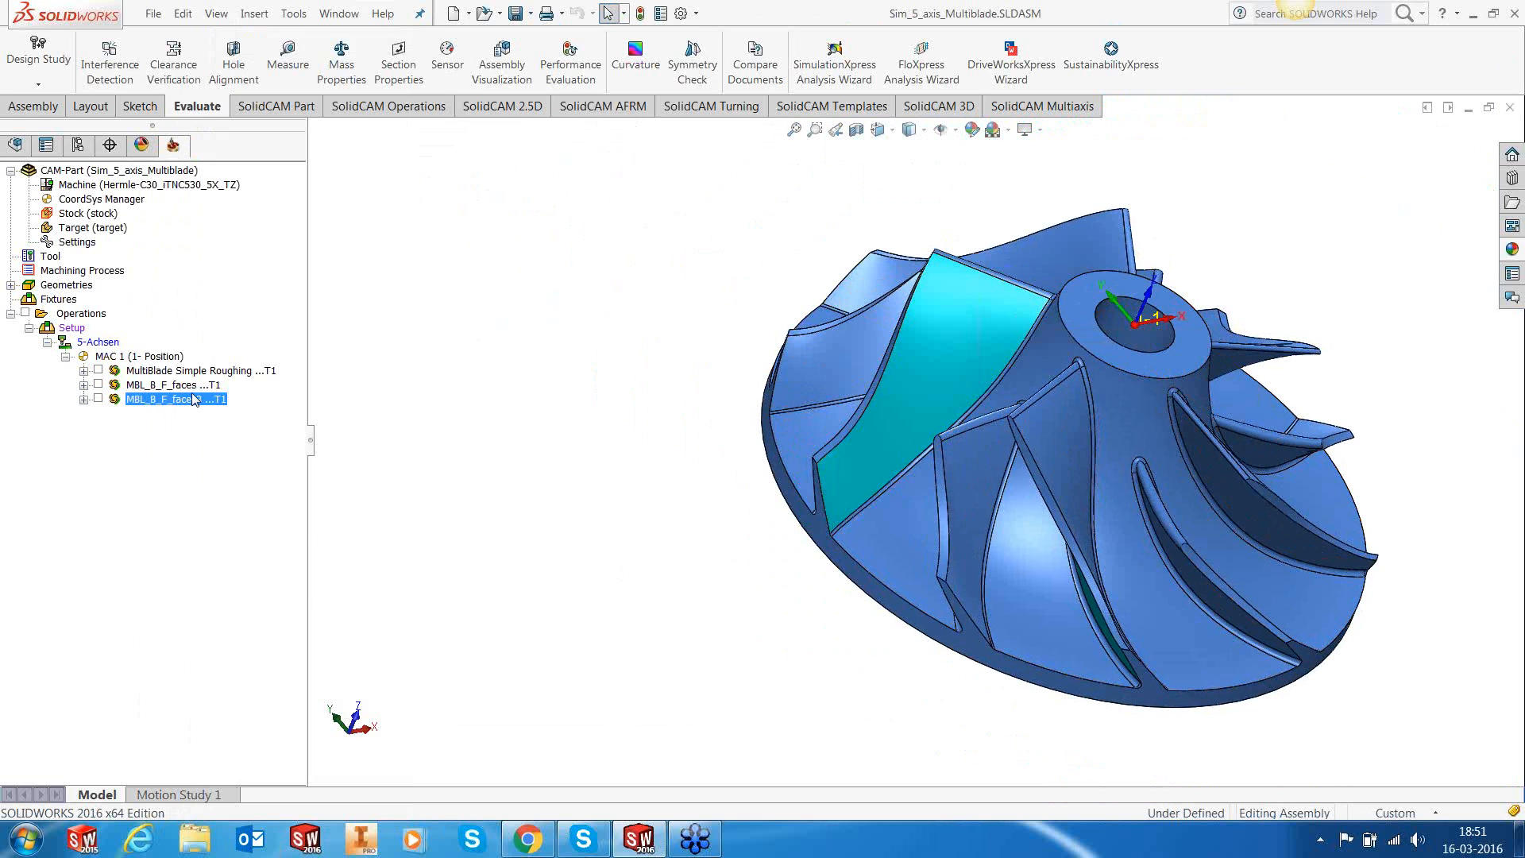
right_click(165, 401)
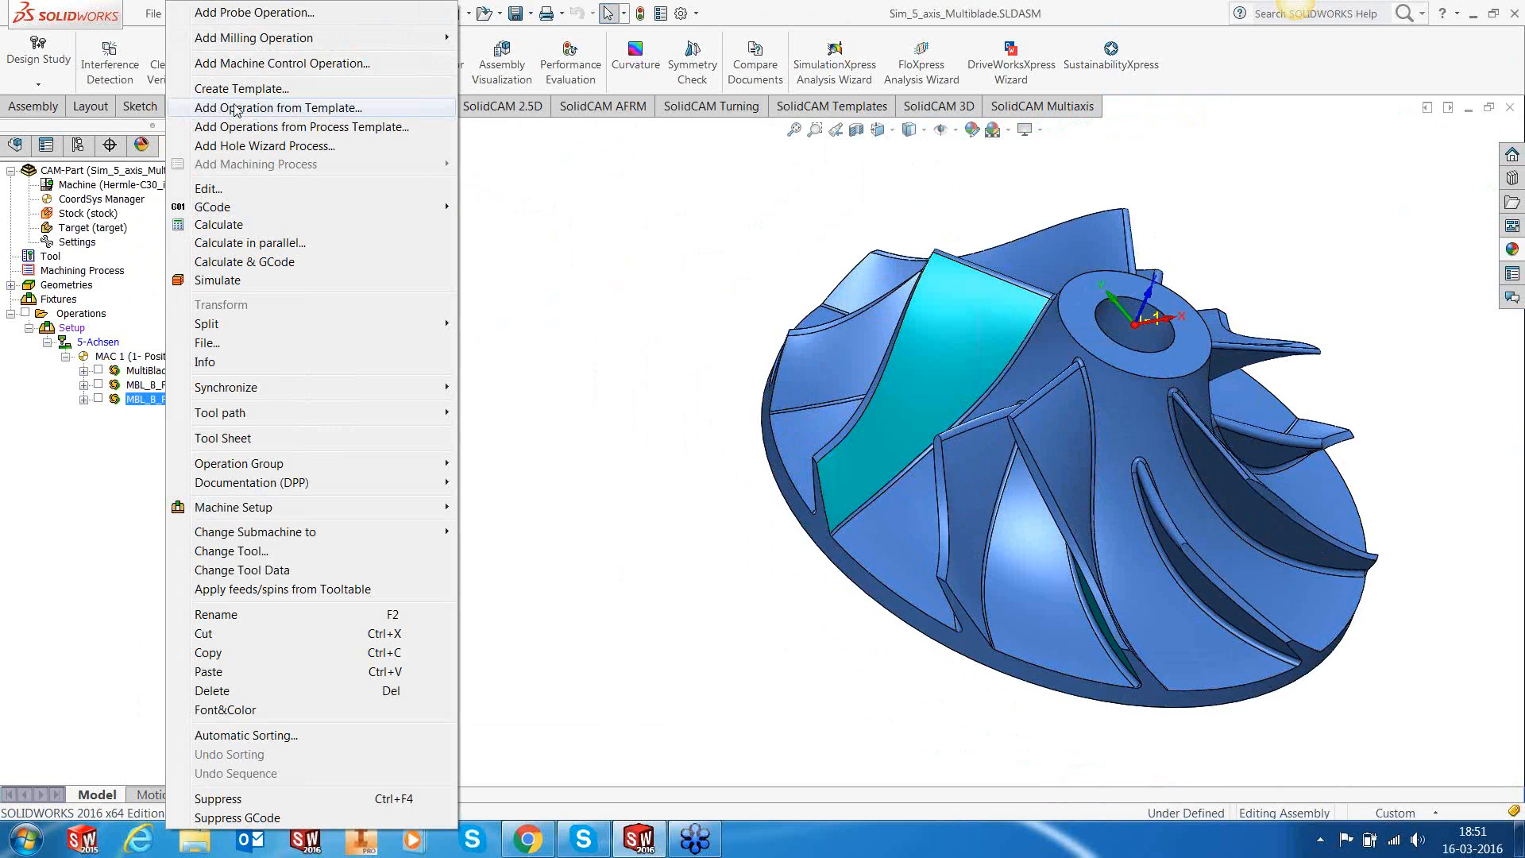
click(235, 108)
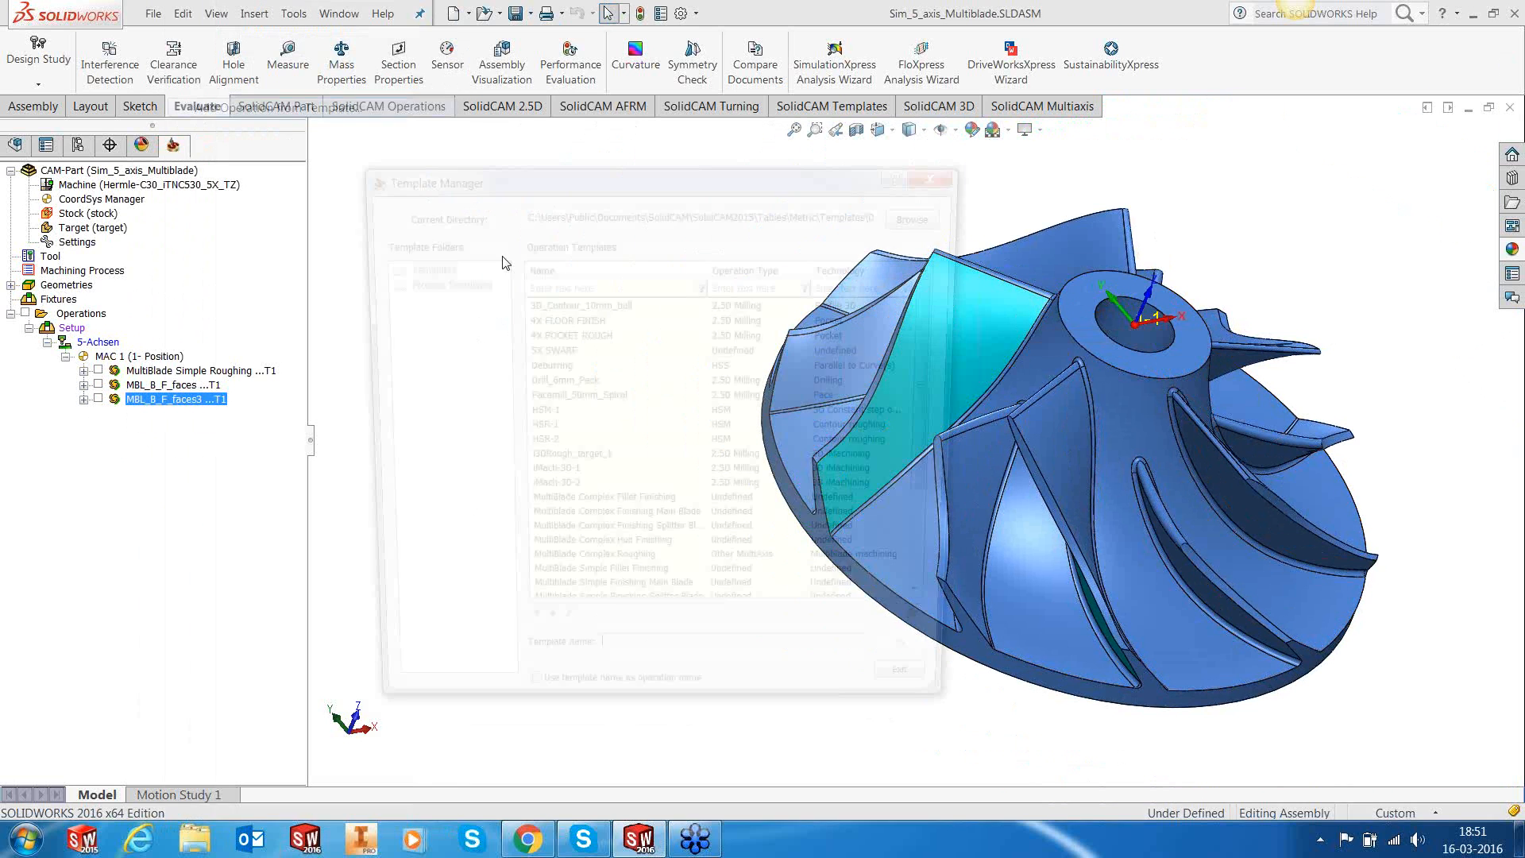
drag(939, 470, 943, 524)
click(635, 526)
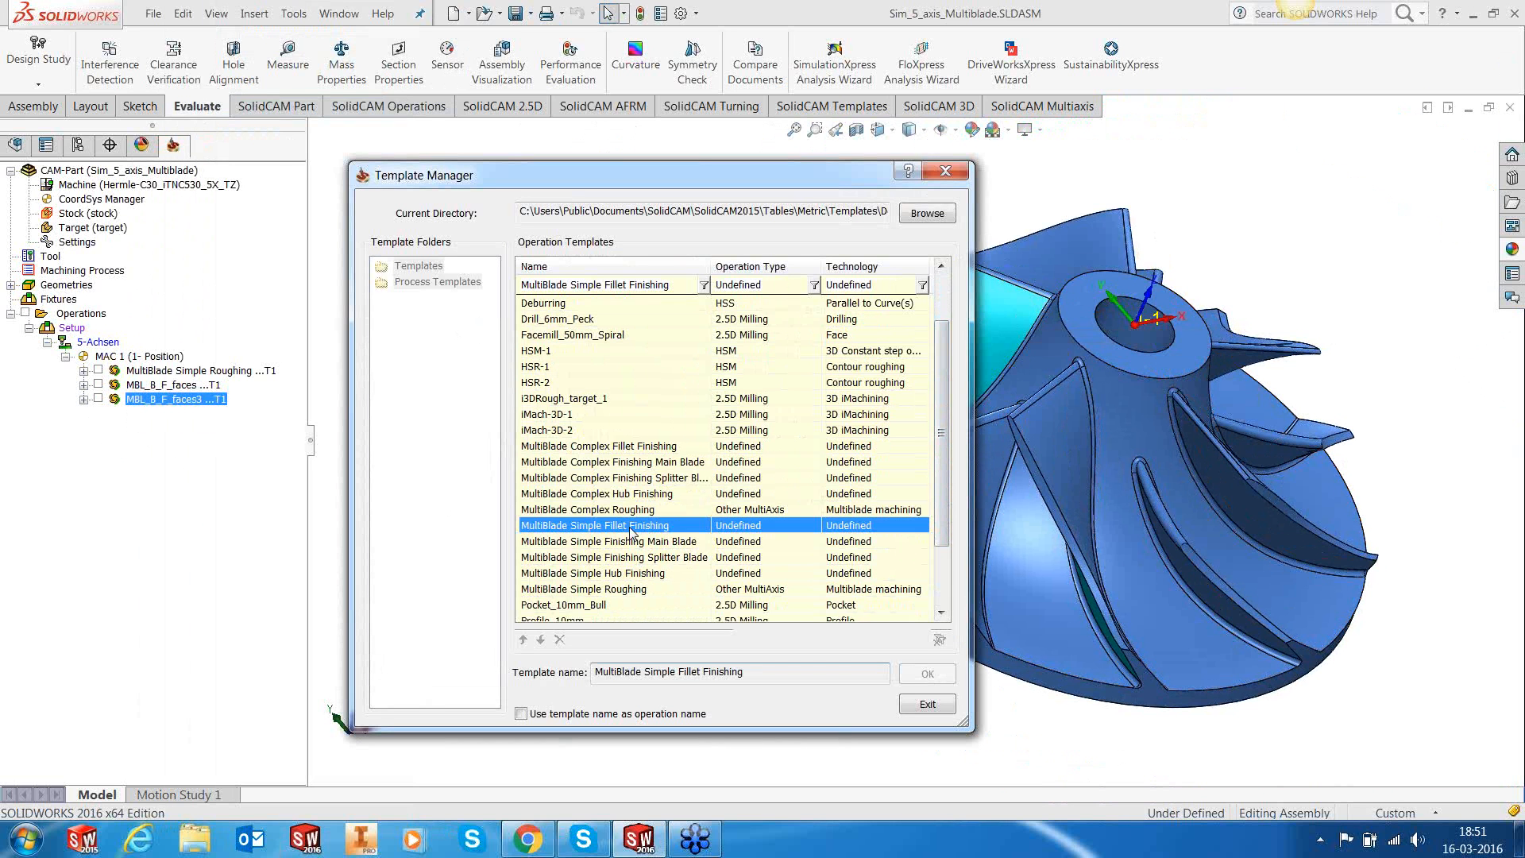
click(929, 672)
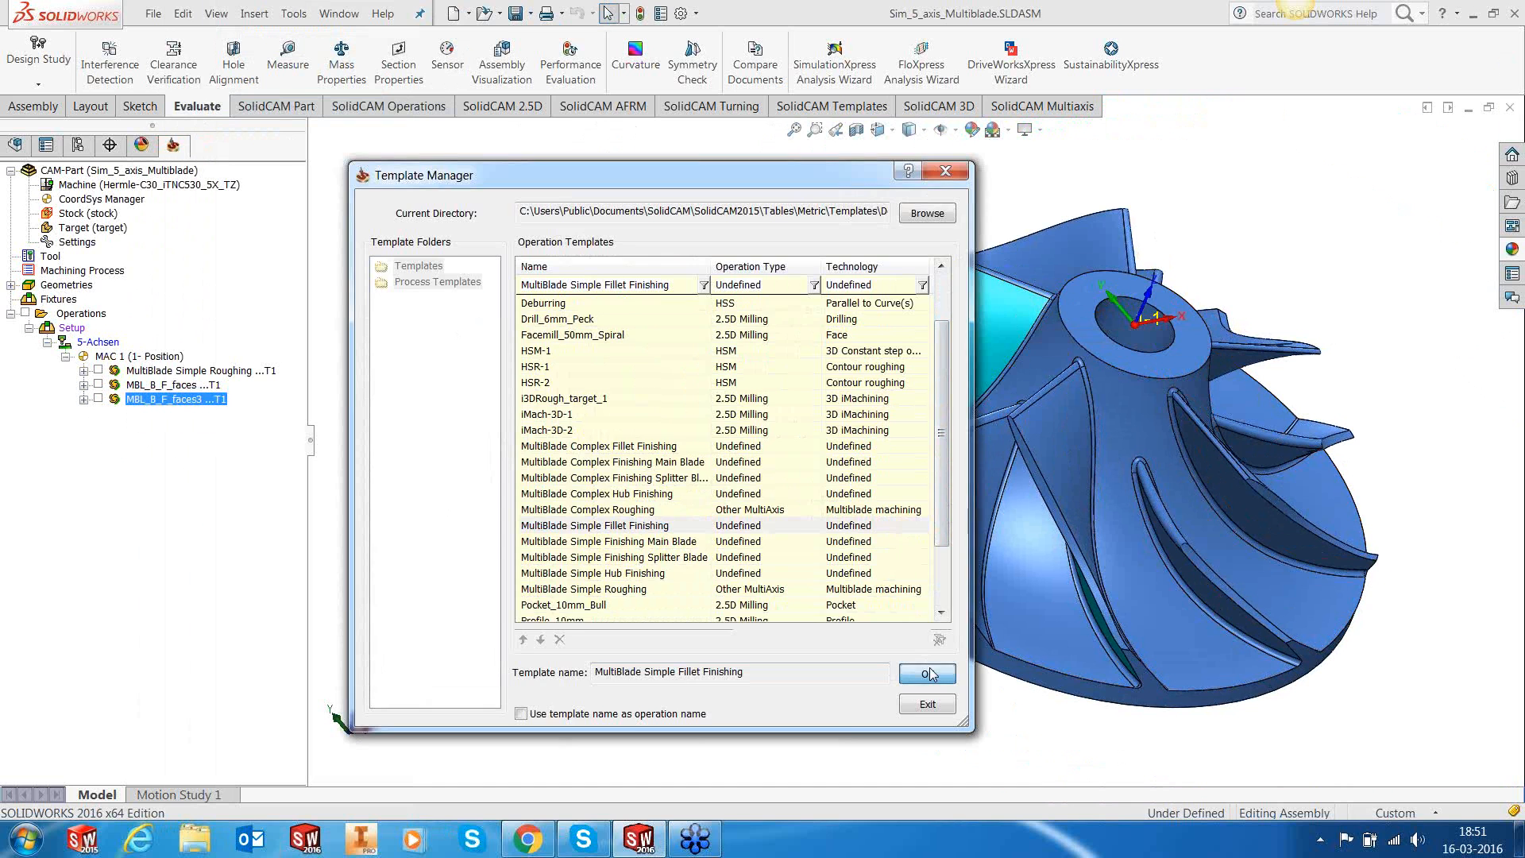
click(579, 454)
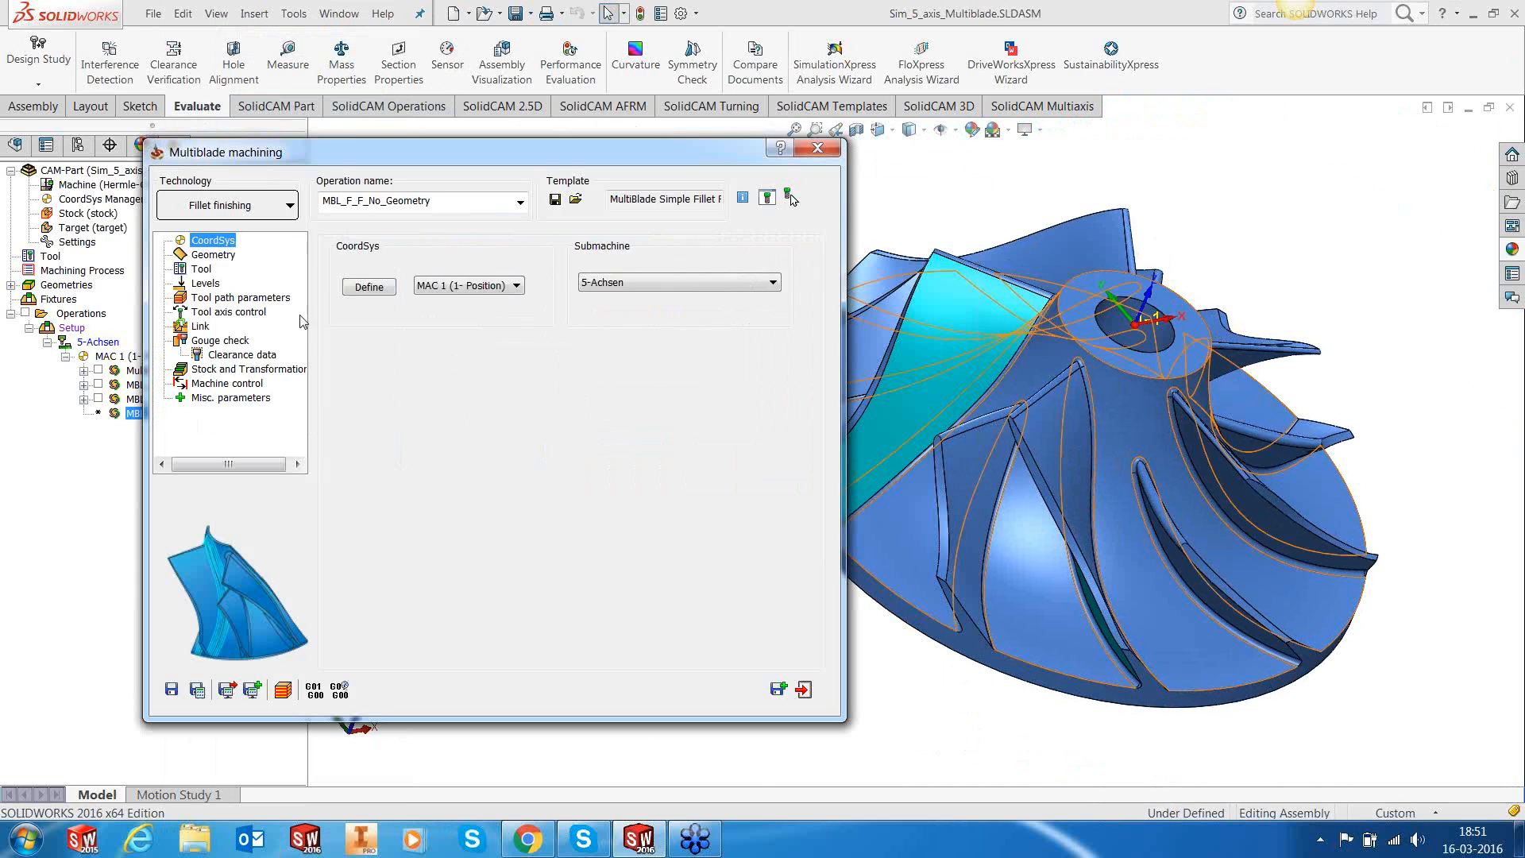
Step: Assign faces3 as the blade, splitter and fillet geometry, preview it on the model, and assign faces as the hub geometry
click(213, 255)
click(496, 297)
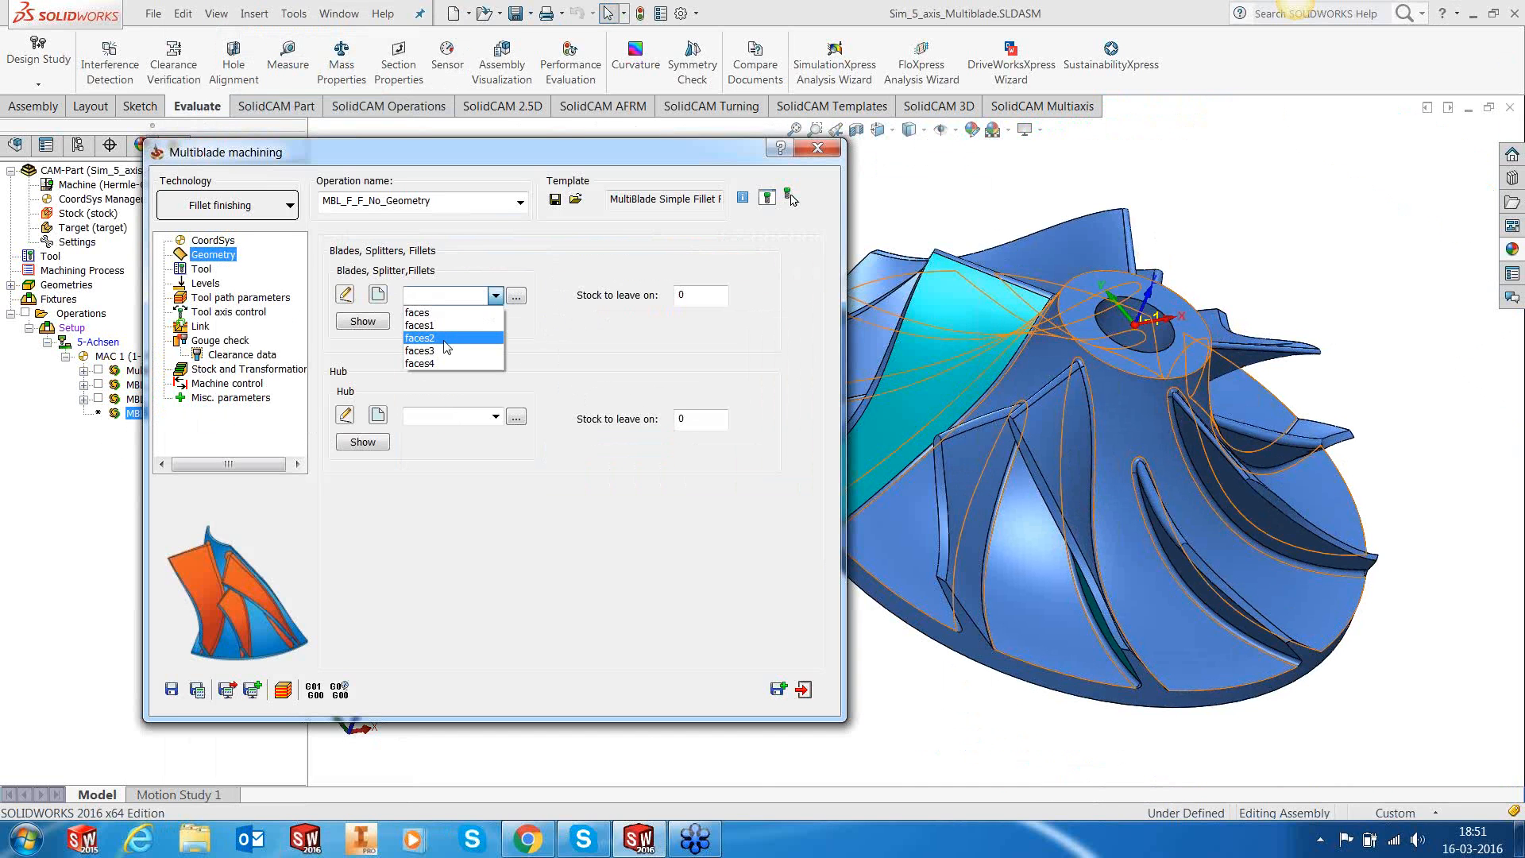
click(440, 350)
click(363, 321)
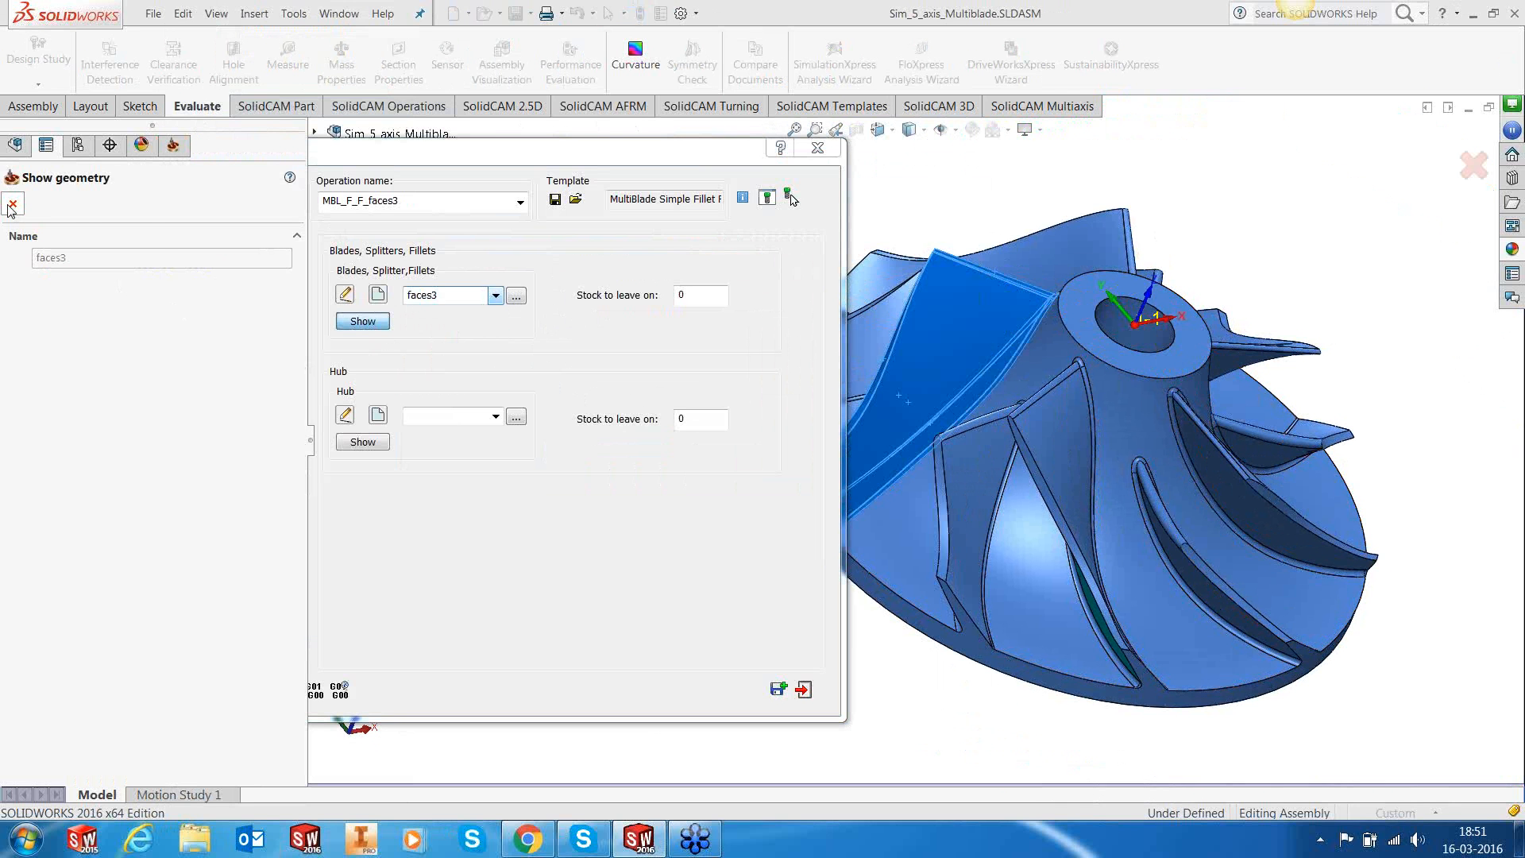
click(12, 206)
click(495, 416)
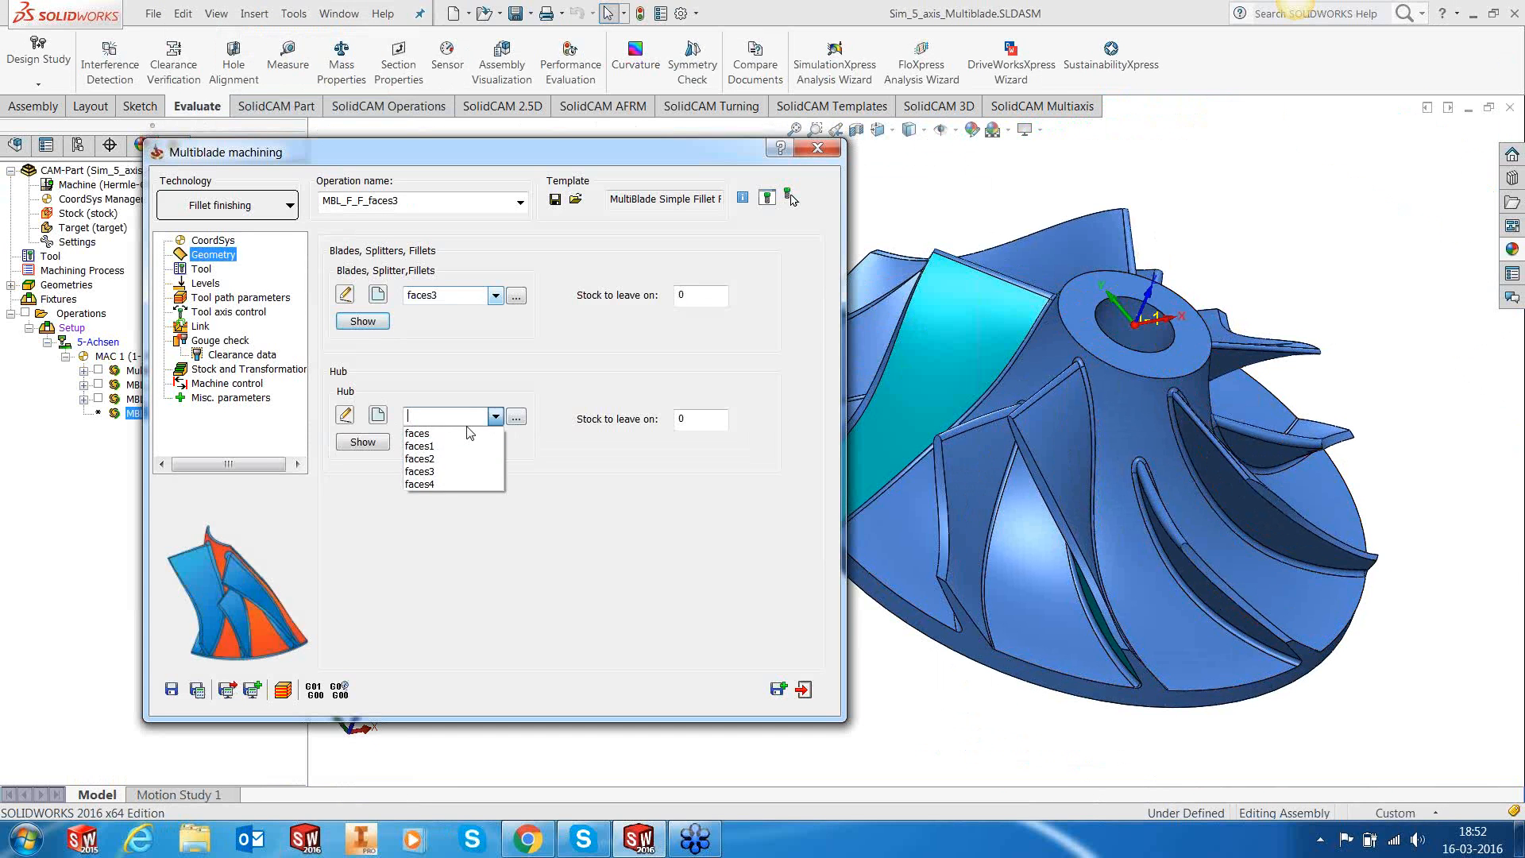
click(470, 432)
Step: Set the fillet tool path's number of cuts to 3 on both the blade side and the hub side
click(202, 270)
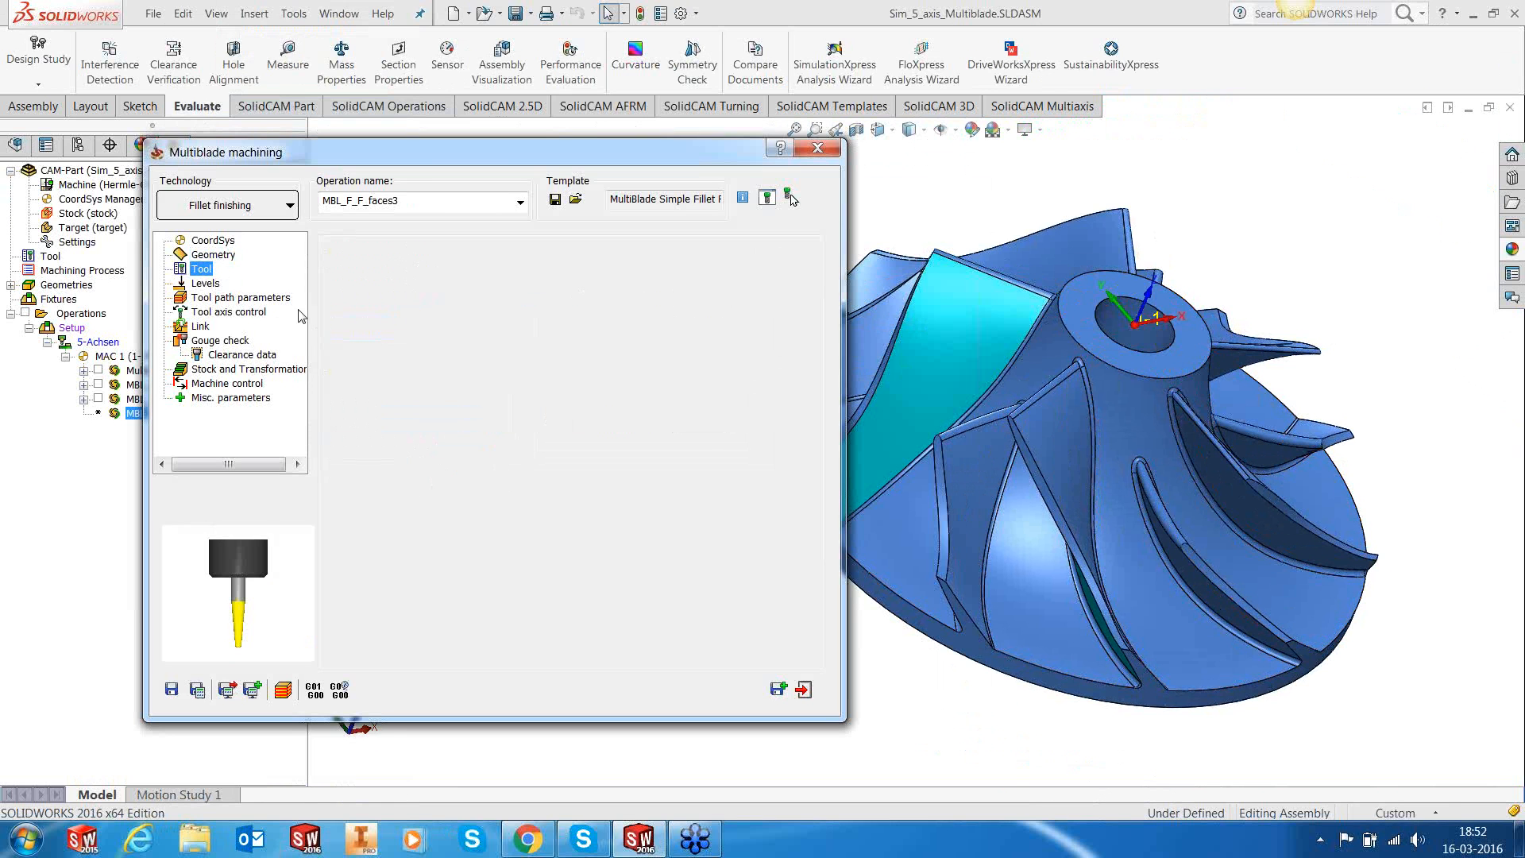
click(205, 283)
click(218, 298)
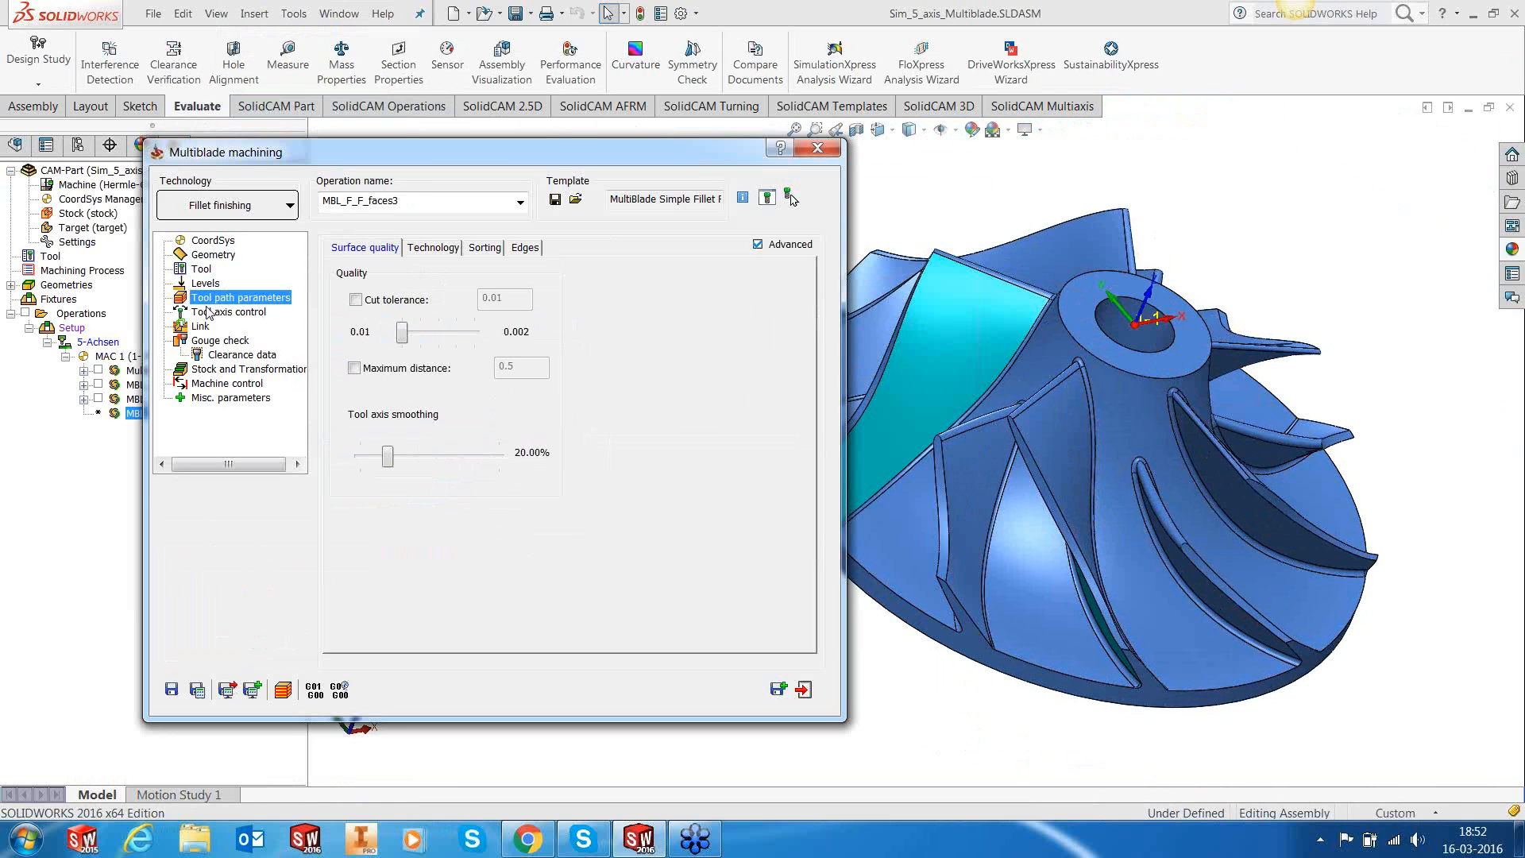
click(429, 249)
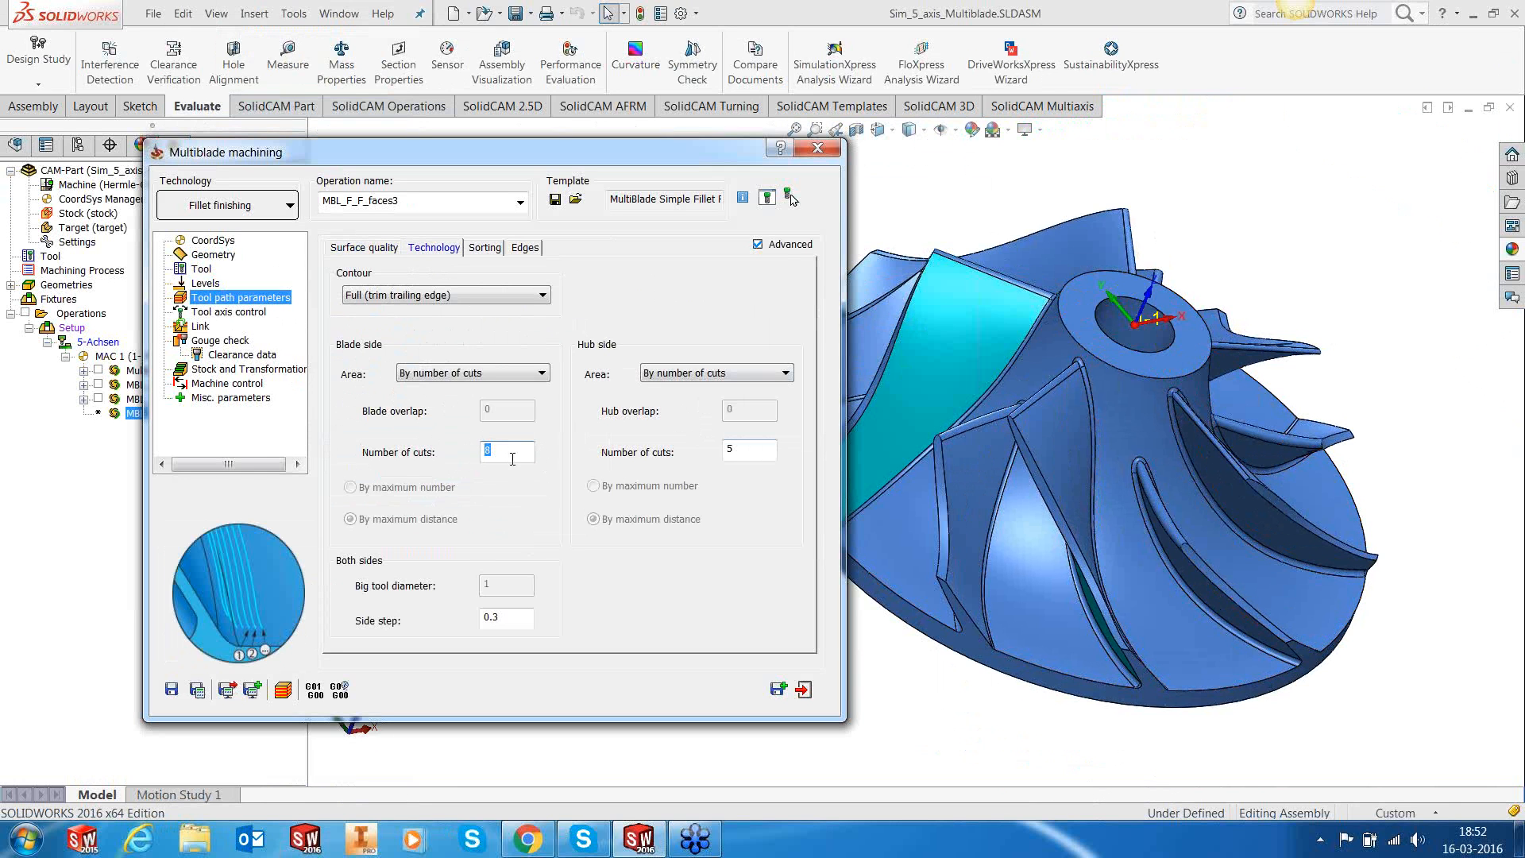
double_click(723, 451)
text(3)
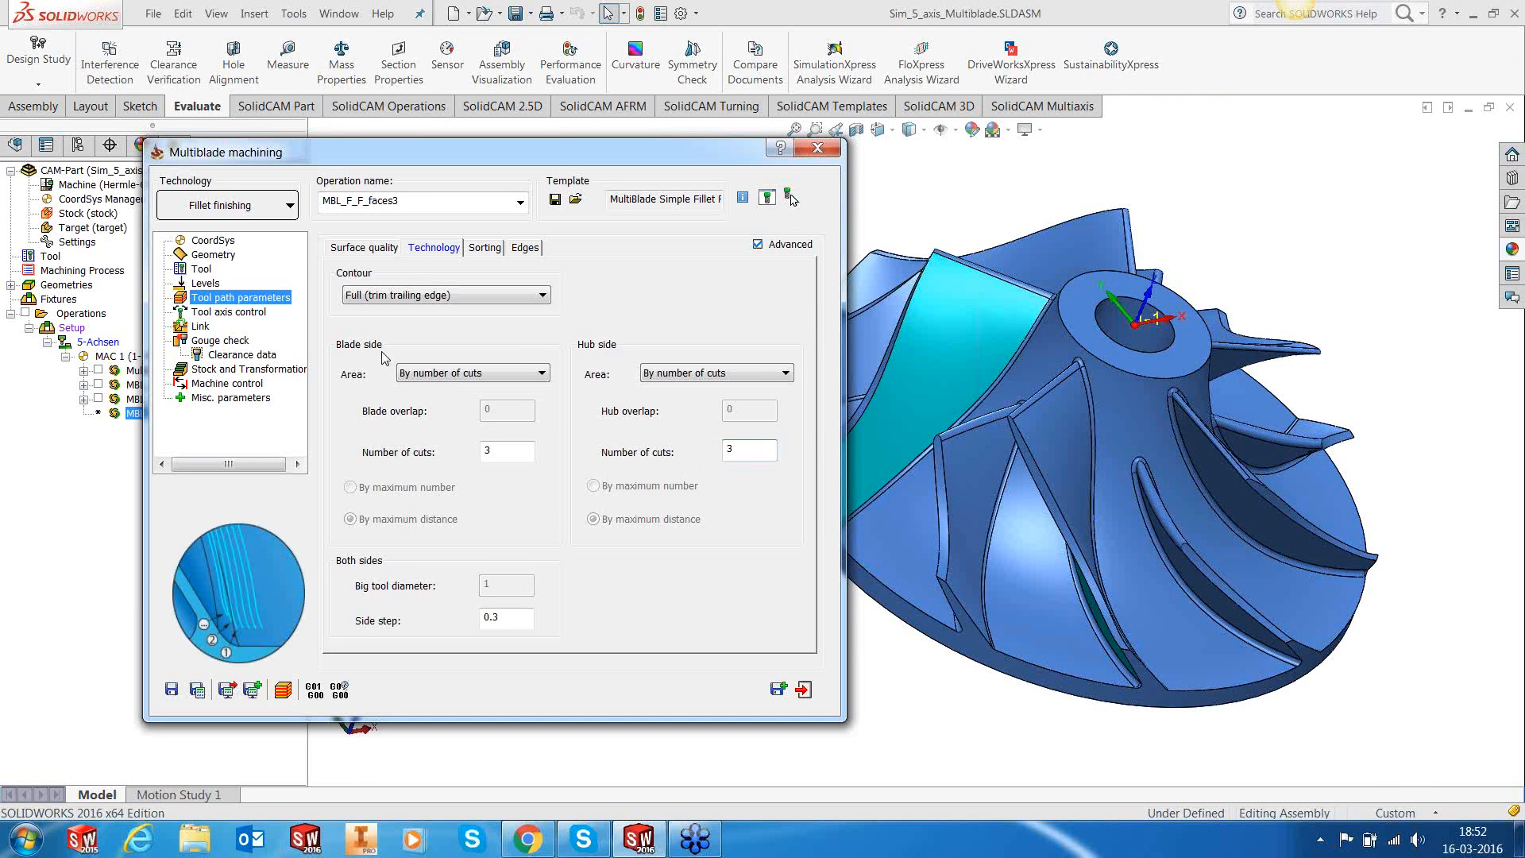
Step: Set the cut ordering of the fillet finishing operation to Outside to inside
click(481, 248)
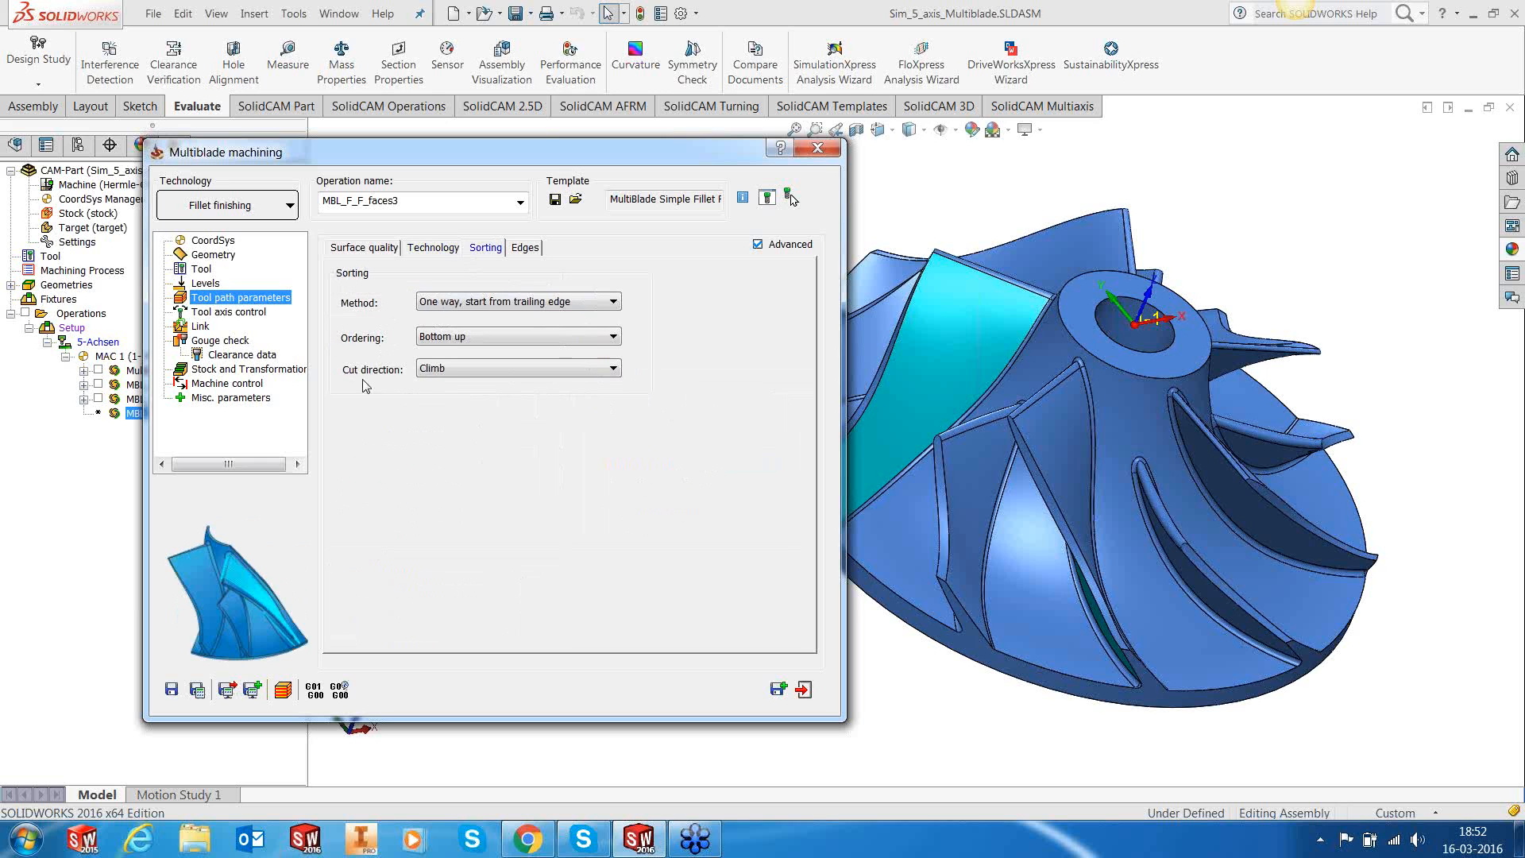
click(453, 336)
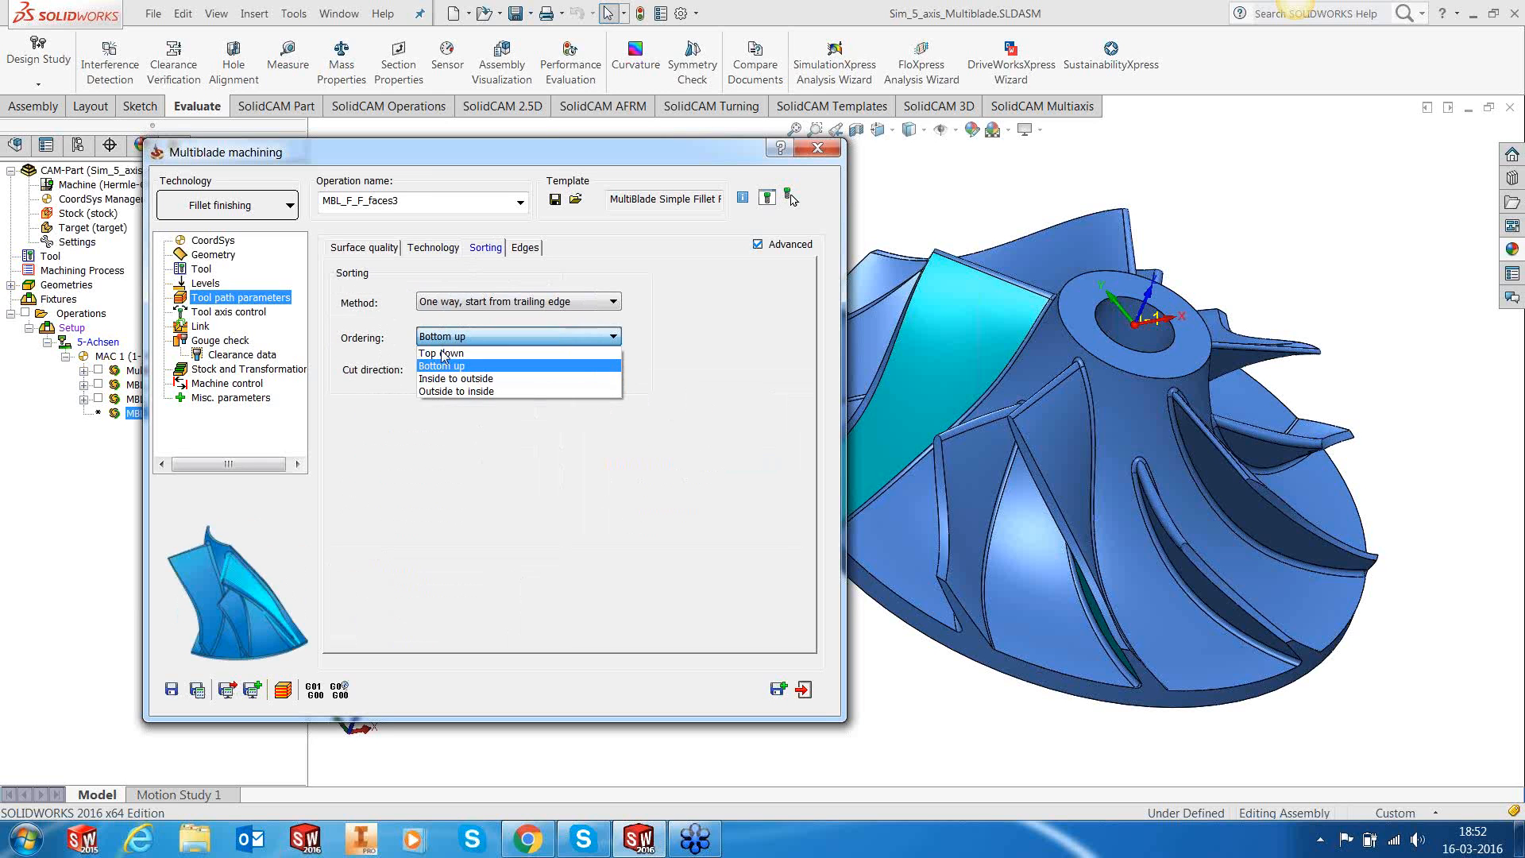
click(436, 393)
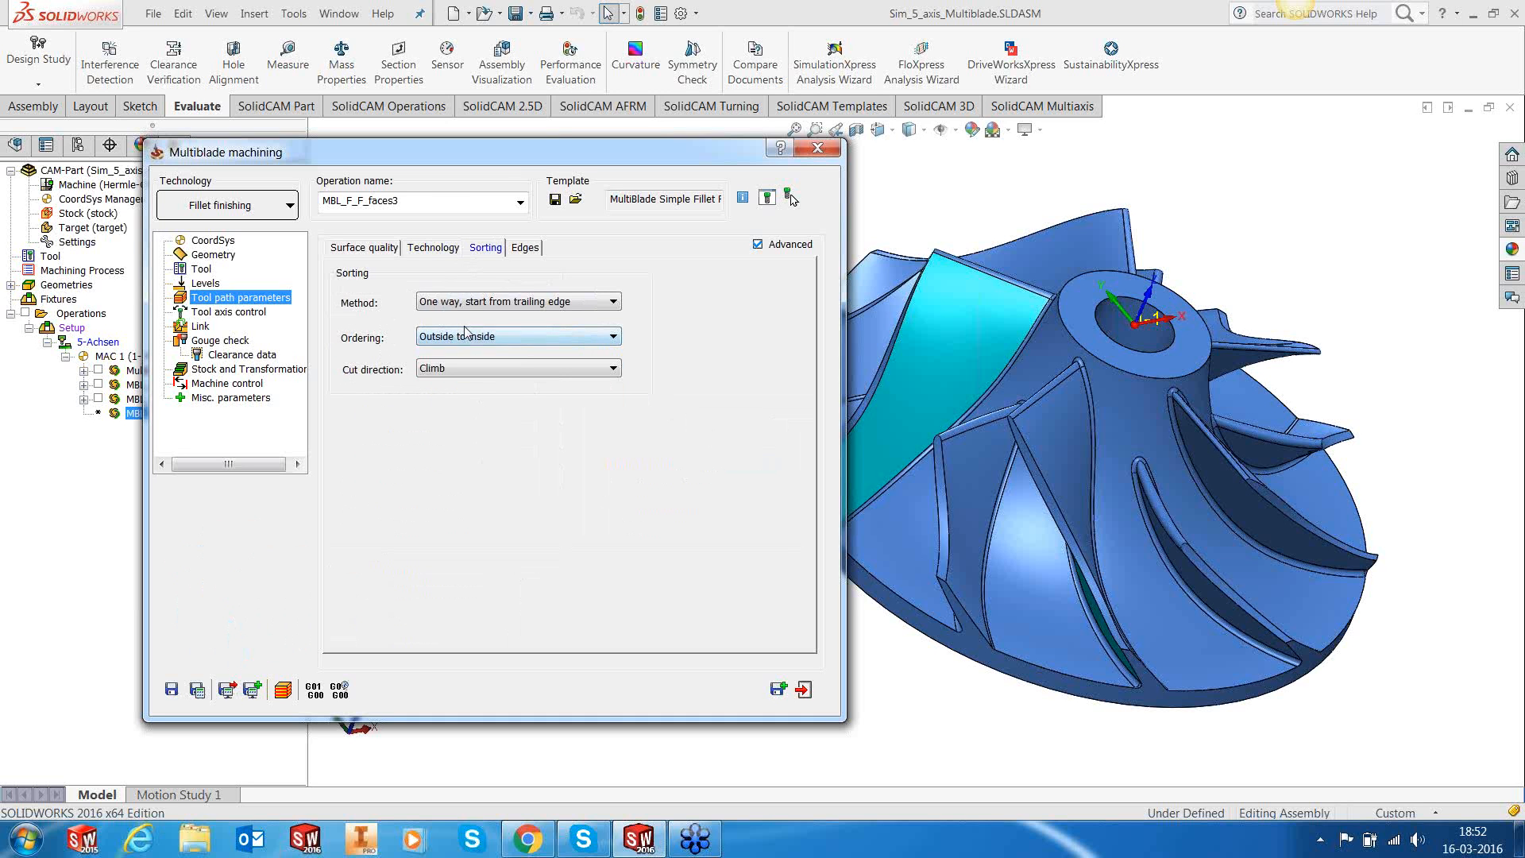
Step: Review the edge, surface quality, tool axis and link settings of the fillet finishing operation, and save and calculate it
click(523, 247)
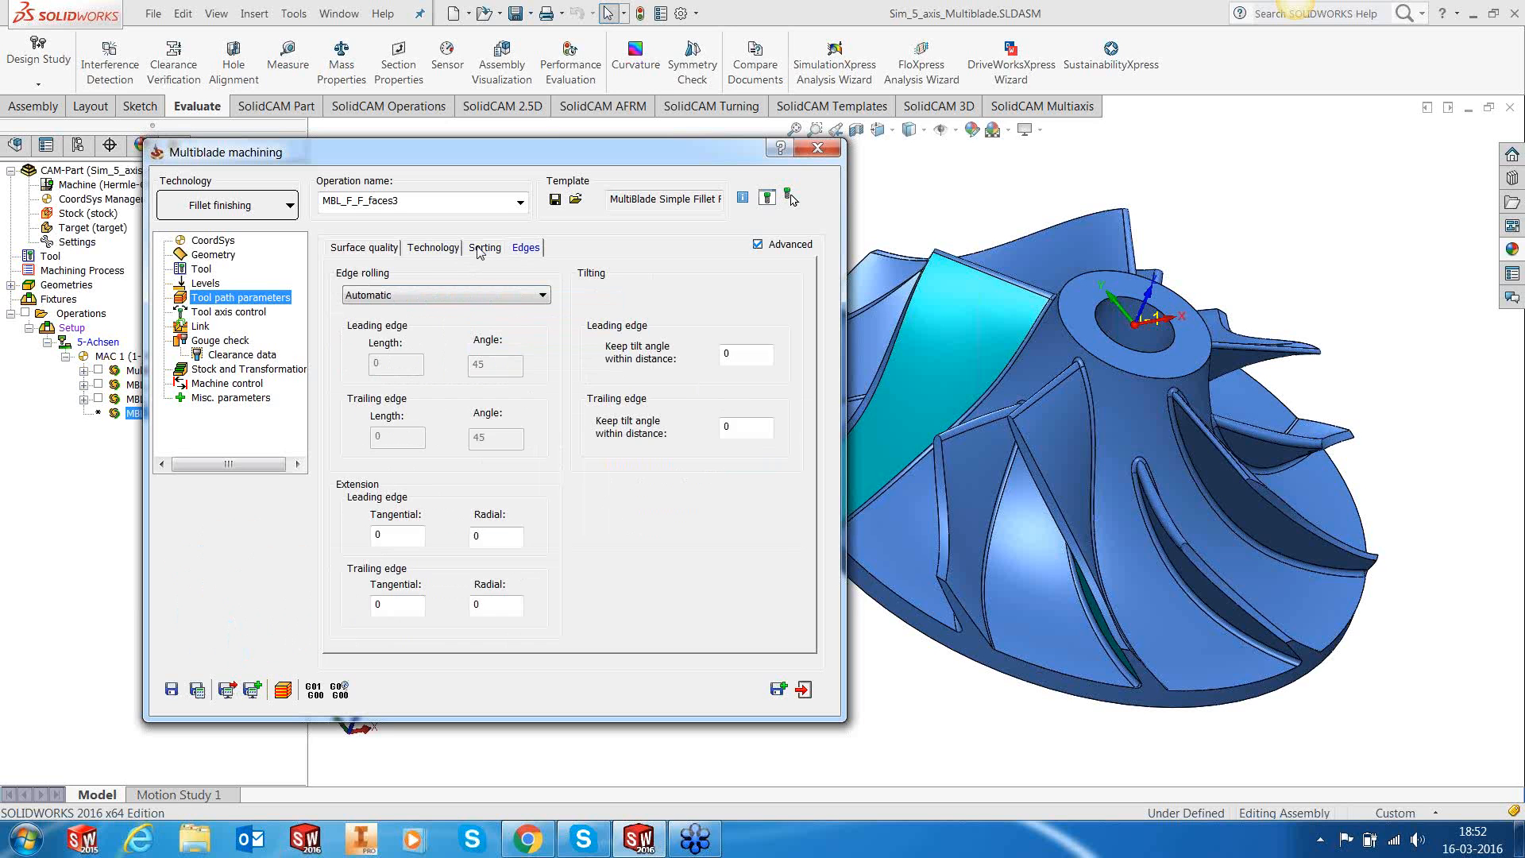
click(483, 247)
click(434, 247)
click(385, 249)
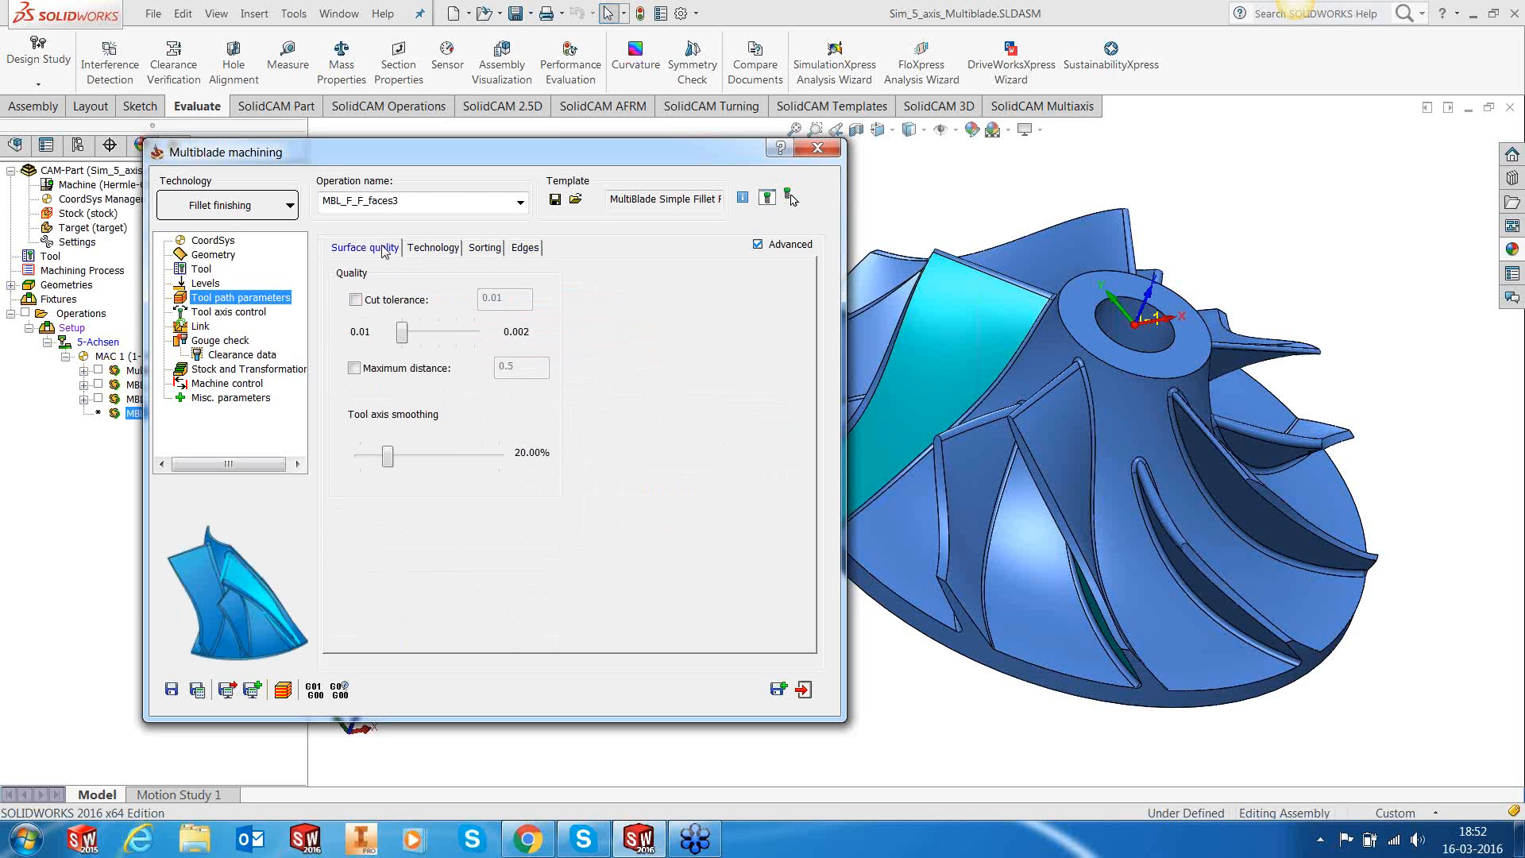
click(243, 314)
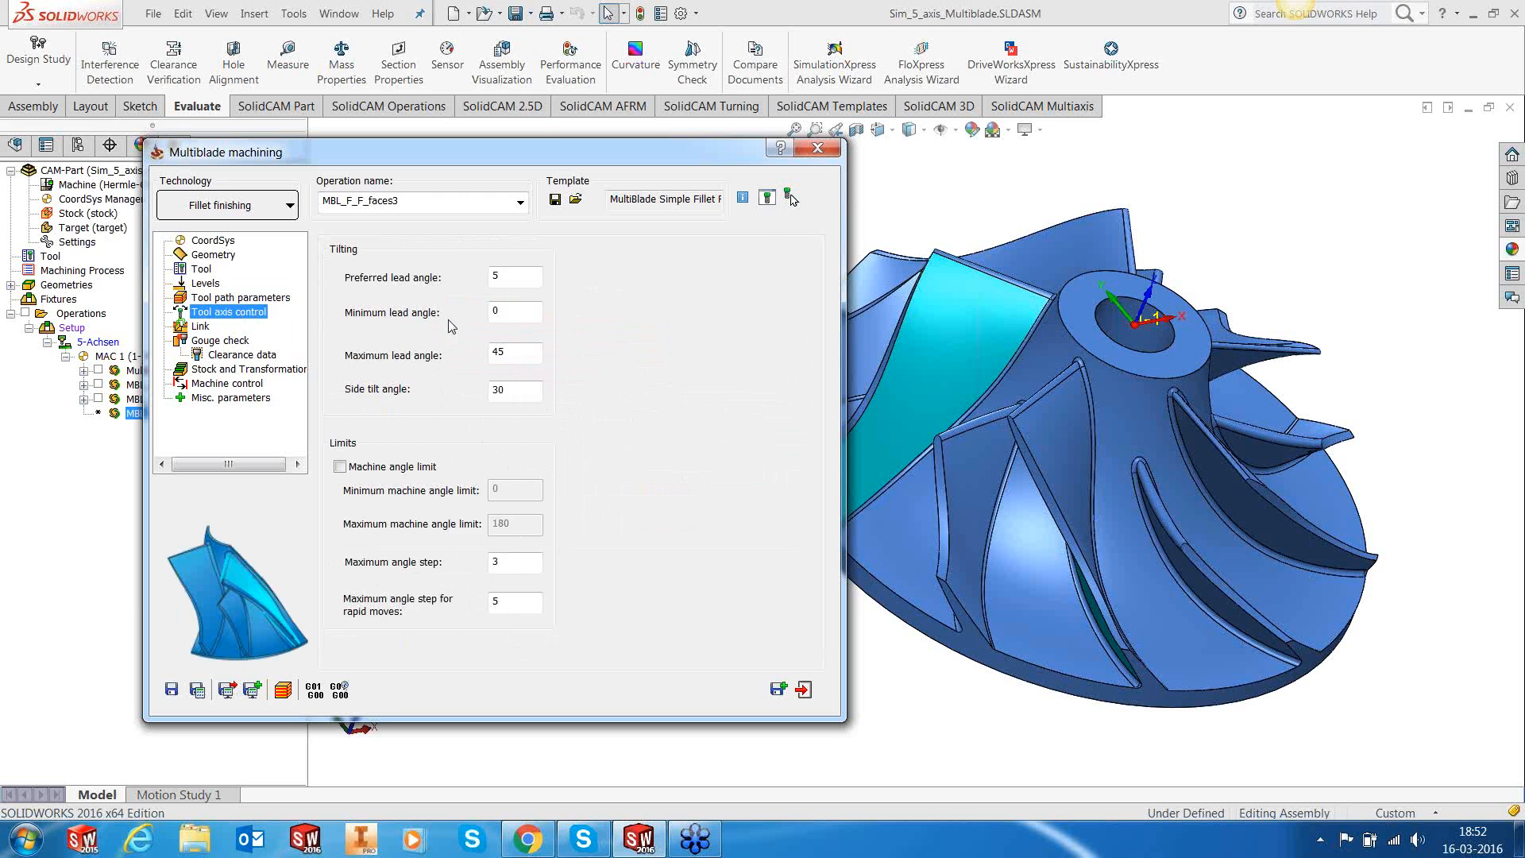
click(199, 328)
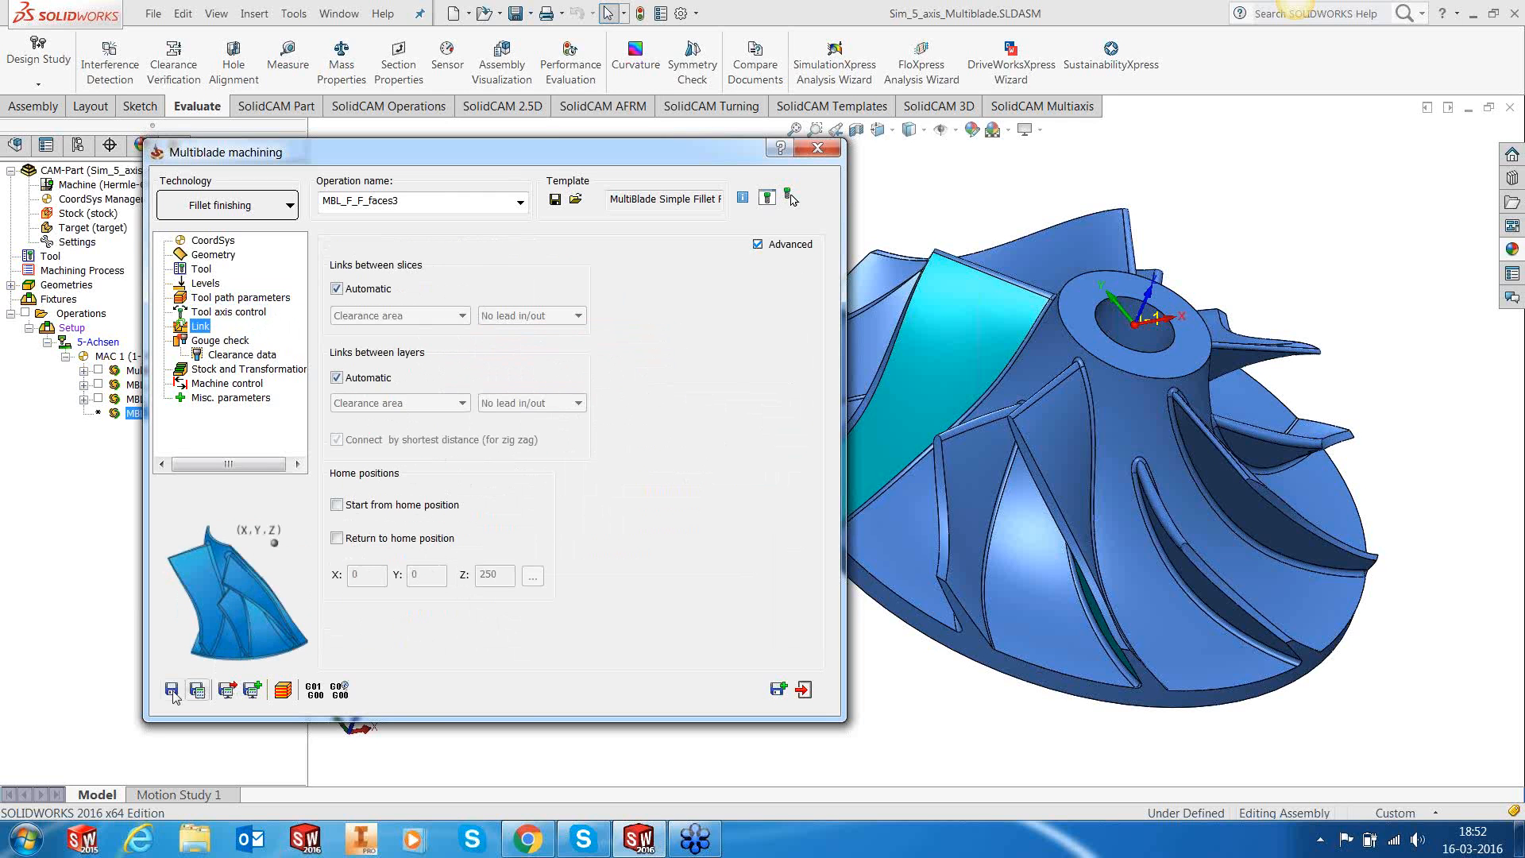
click(197, 690)
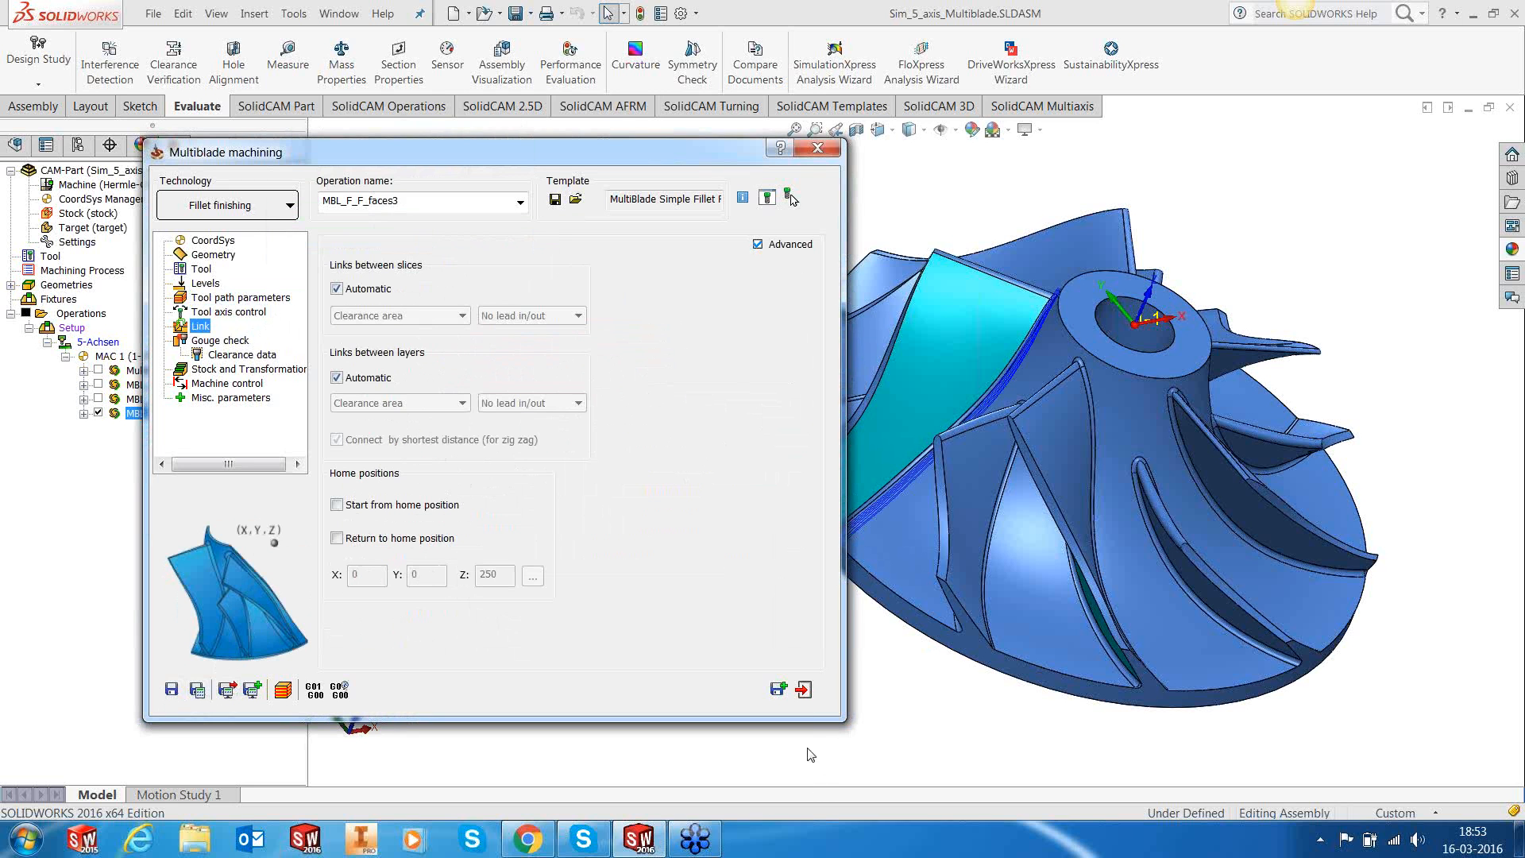
Step: Collapse the operation dialog and examine the fillet tool path and its retract links around the blade's trailing edge
double_click(694, 158)
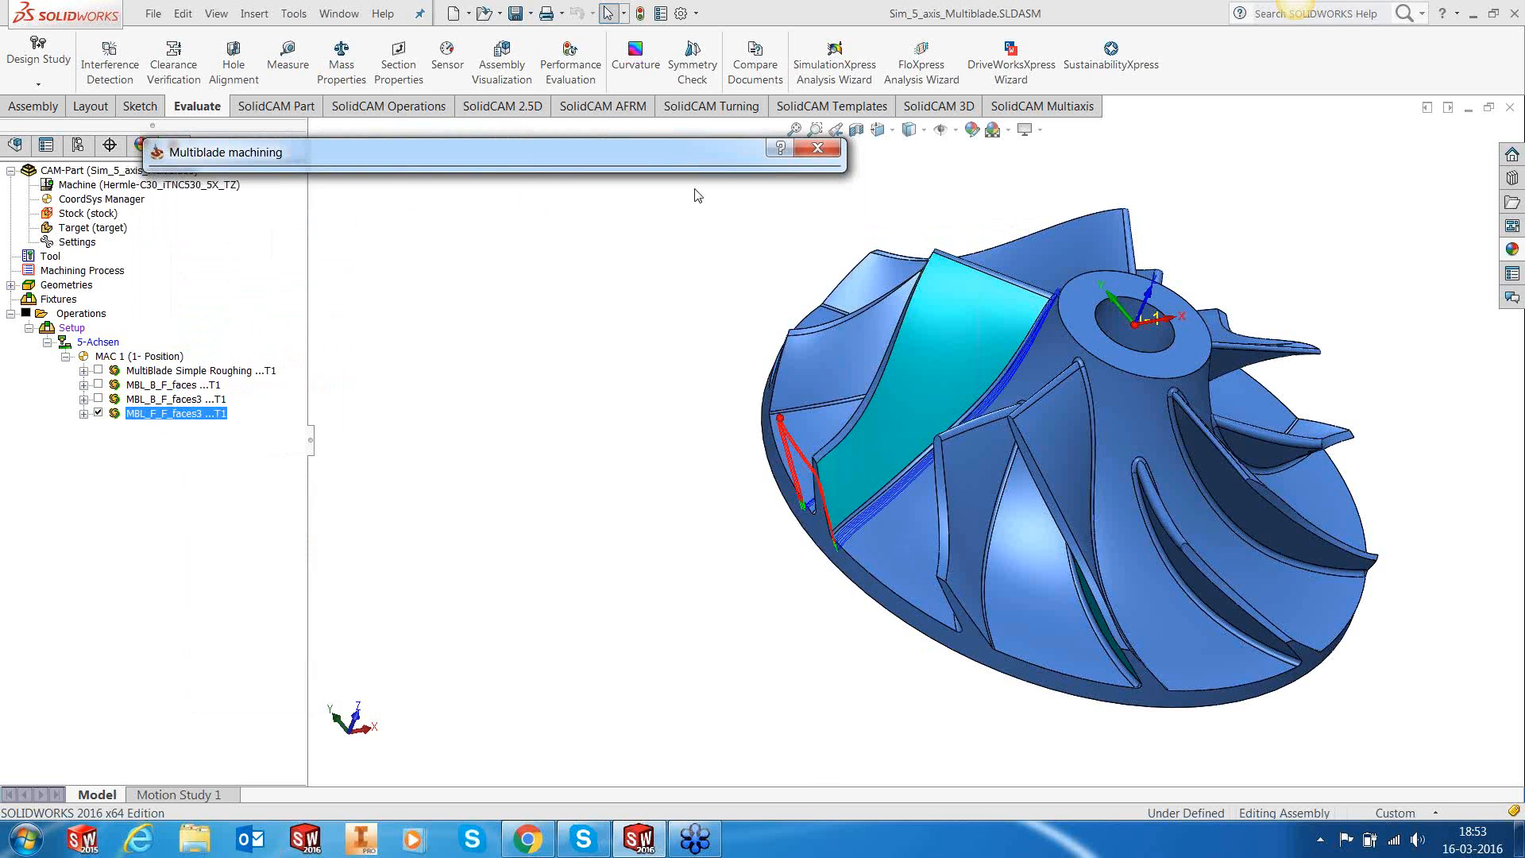
scroll(869, 488, down, 3)
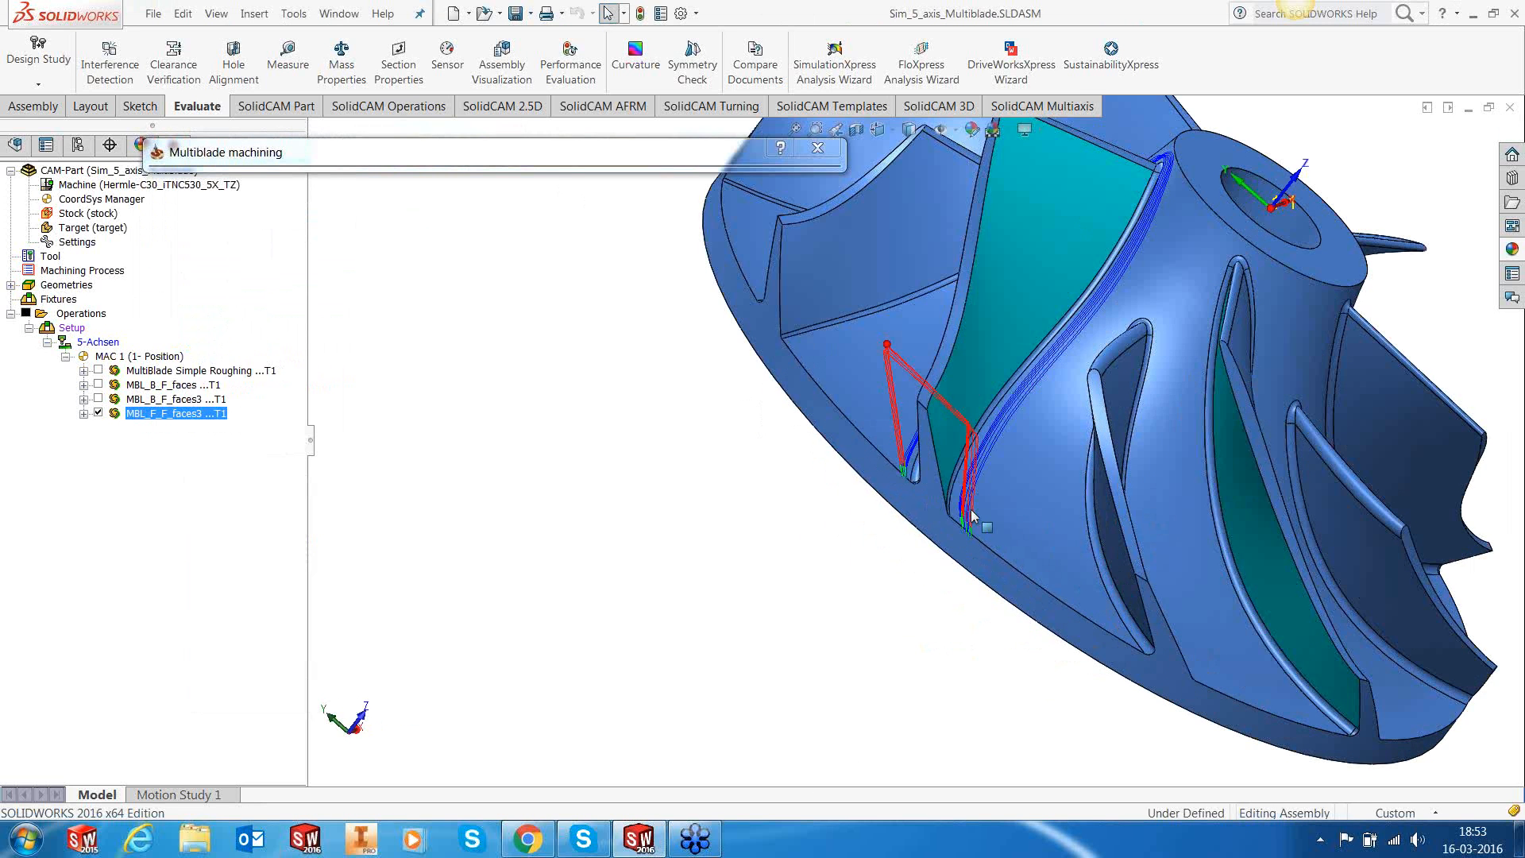
scroll(972, 514, down, 3)
middle_drag(968, 455, 884, 630)
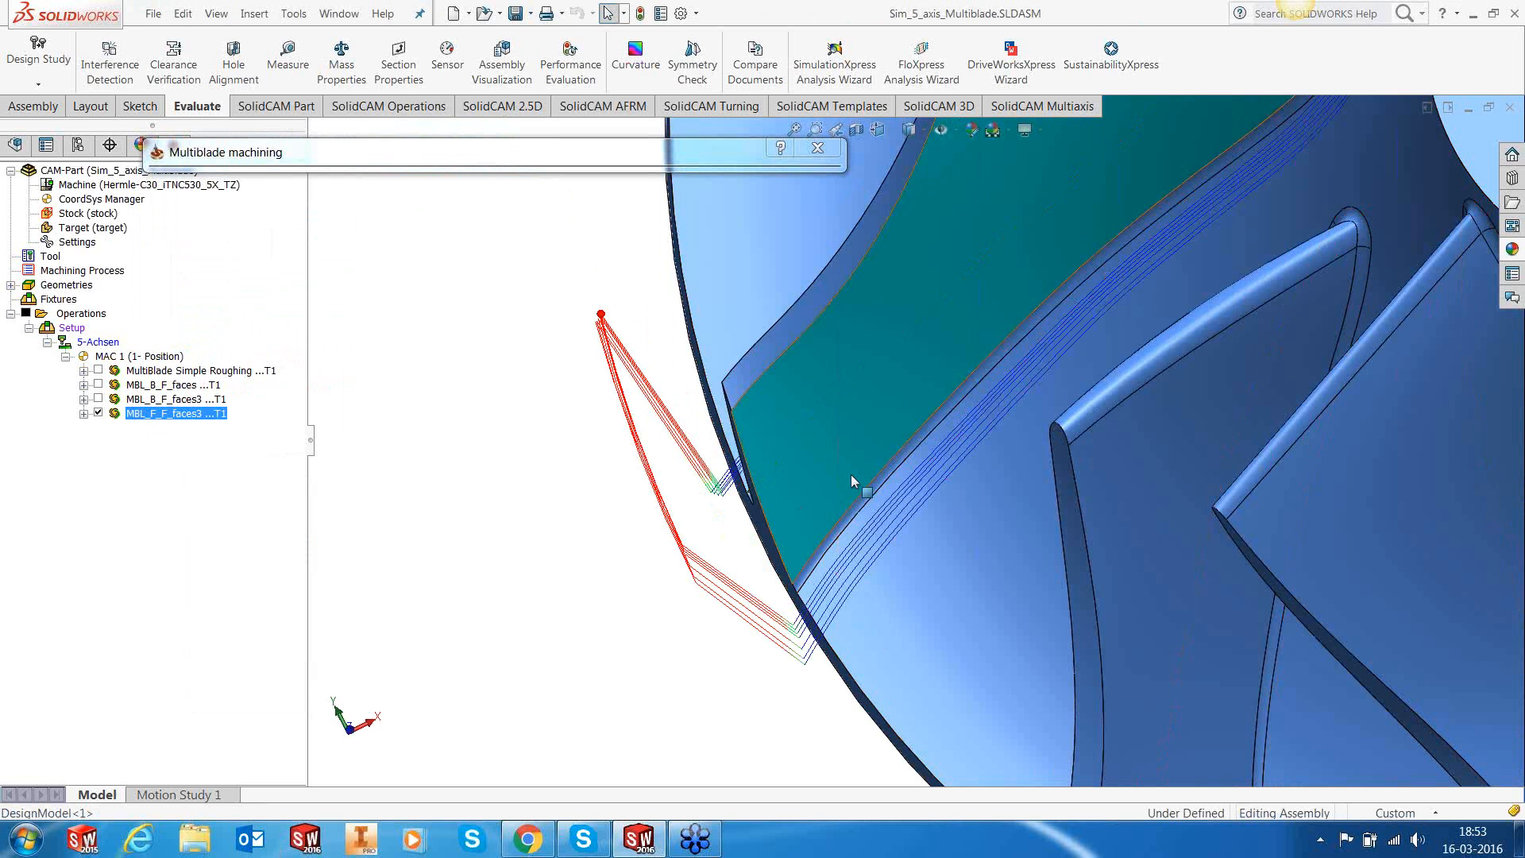
scroll(851, 474, up, 3)
scroll(850, 474, up, 3)
middle_drag(850, 474, 968, 421)
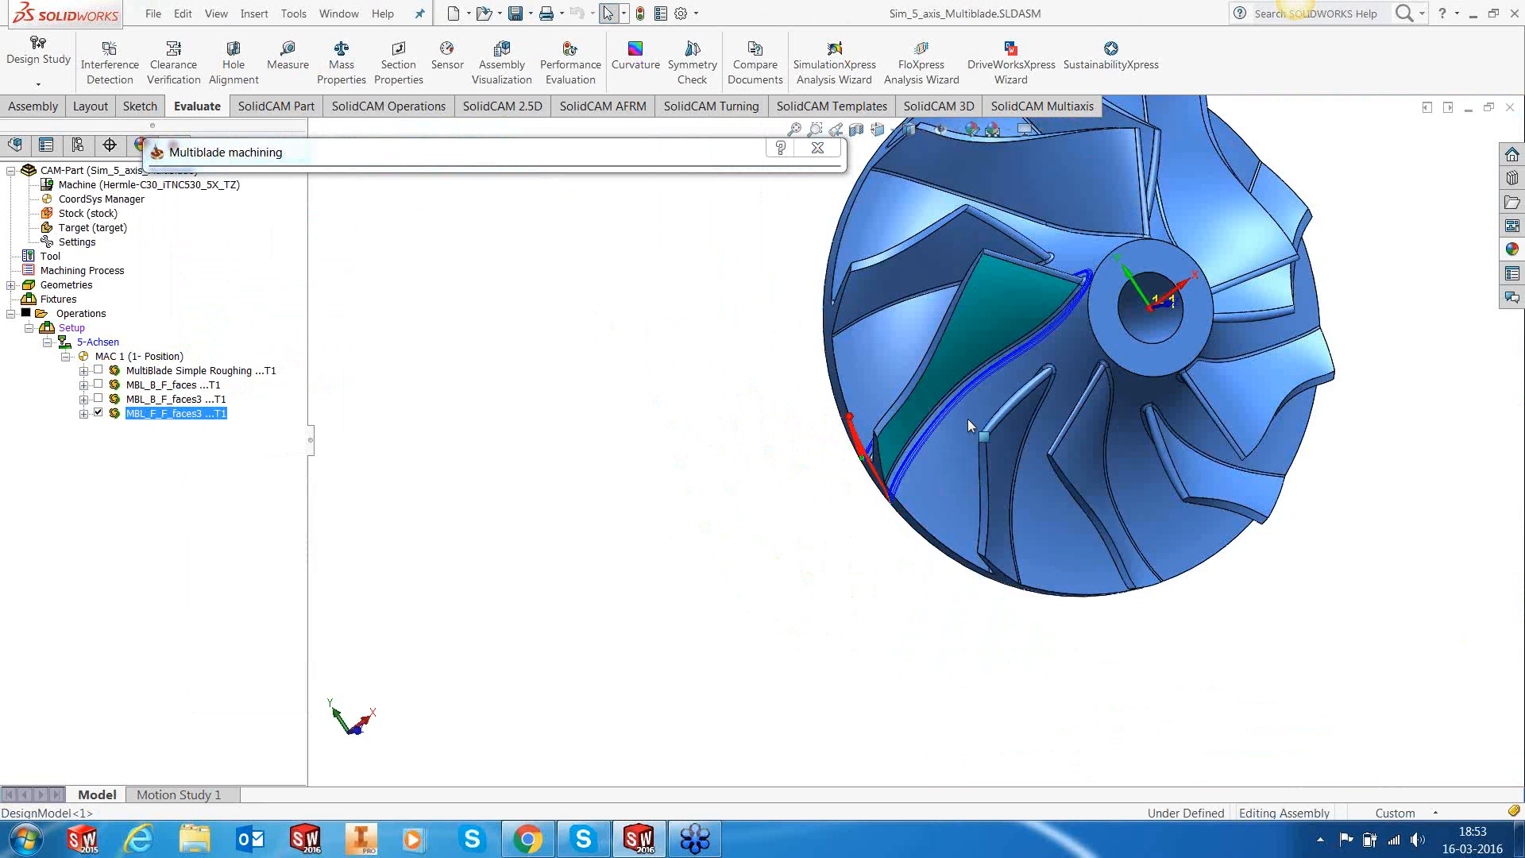
scroll(968, 418, down, 2)
Step: Replace the automatic links between layers with Direct blend in the fillet finishing operation, and save and recalculate it
click(466, 145)
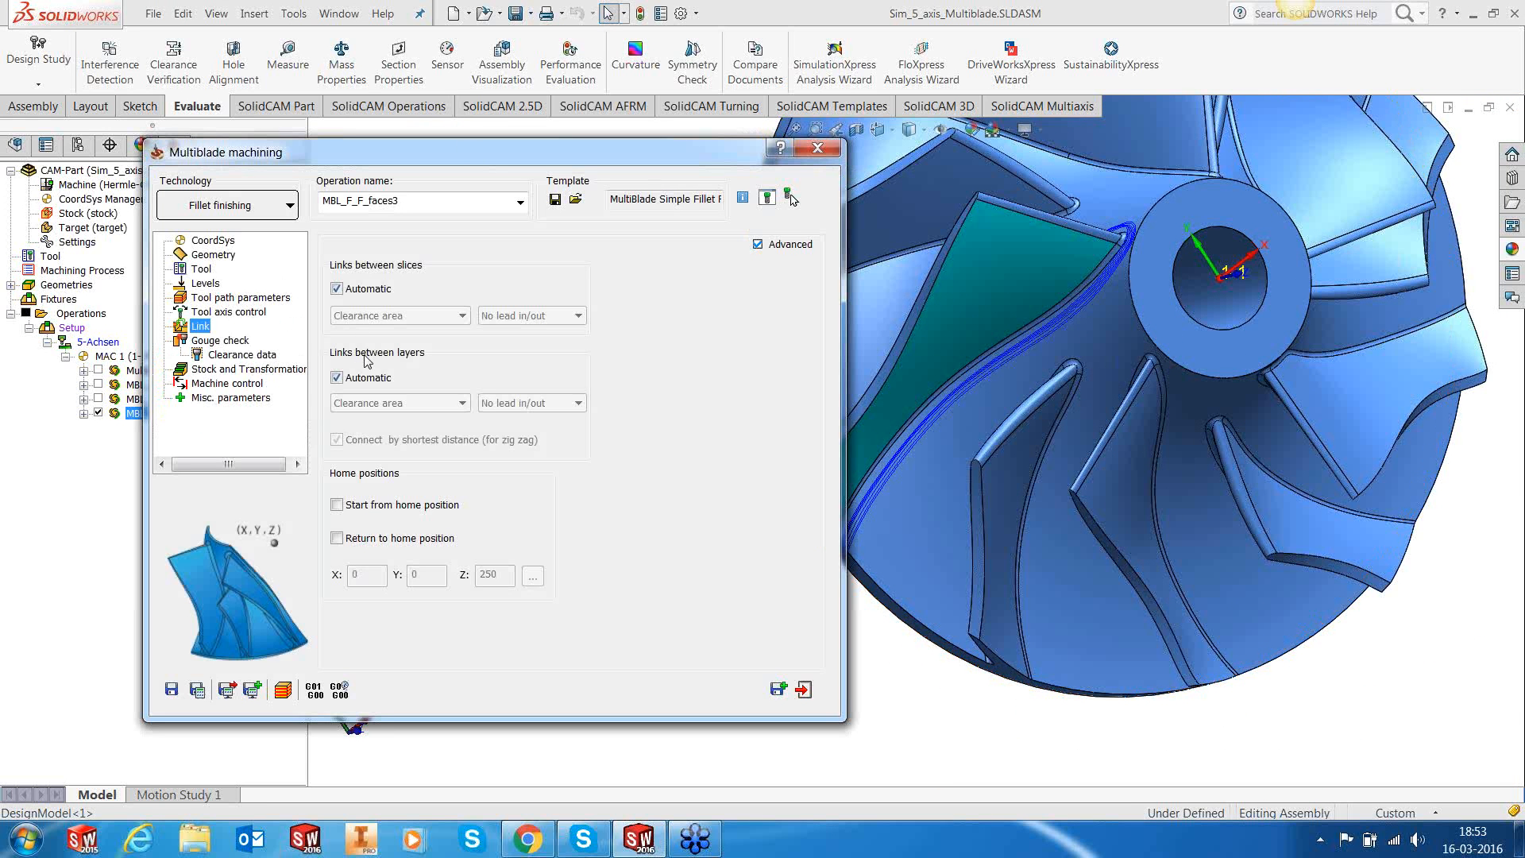
click(362, 377)
click(358, 403)
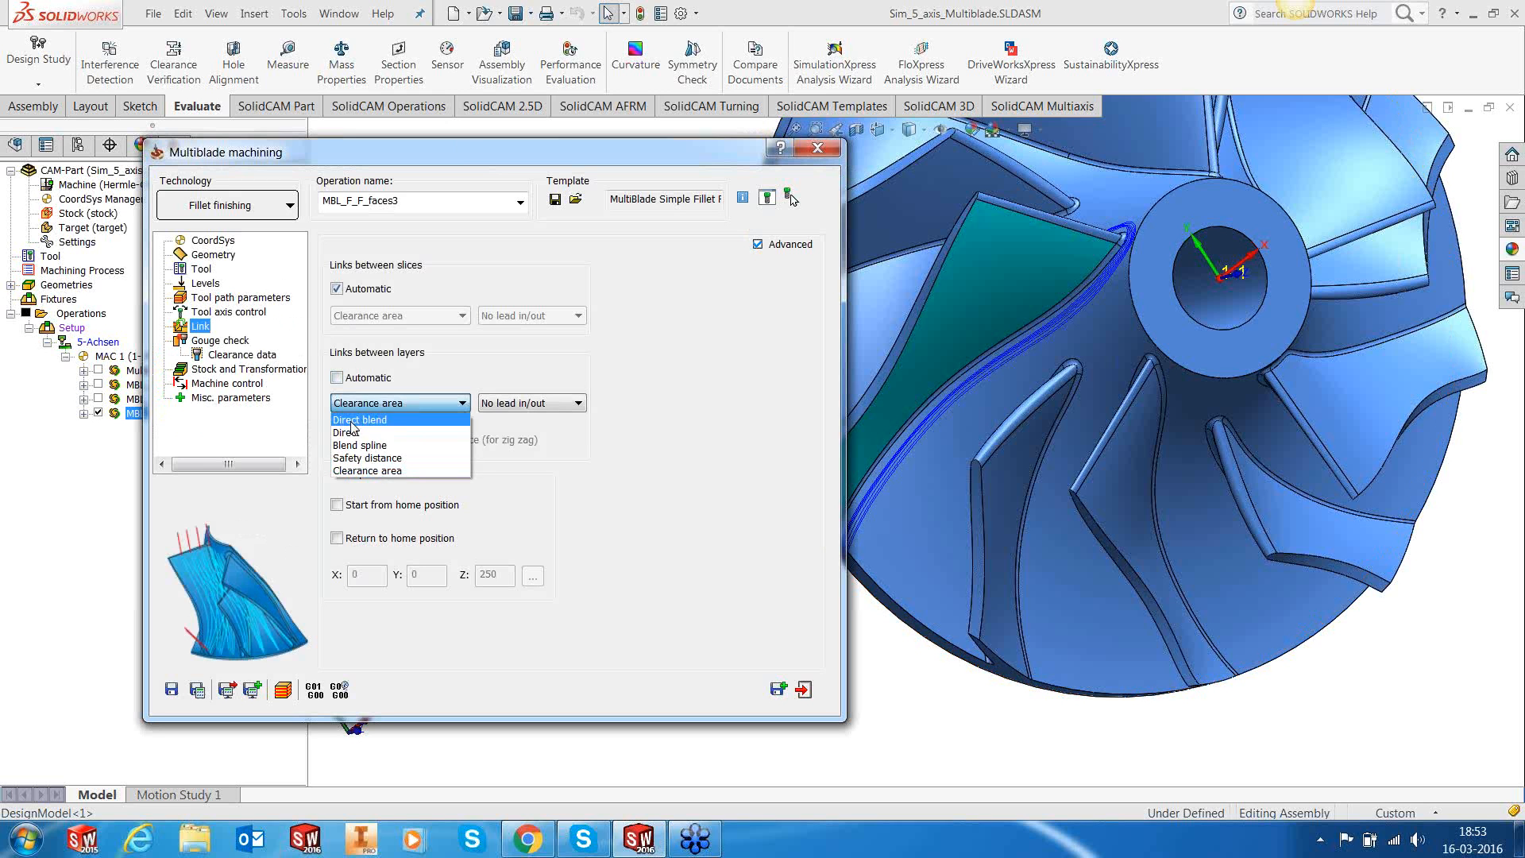
click(352, 420)
click(198, 690)
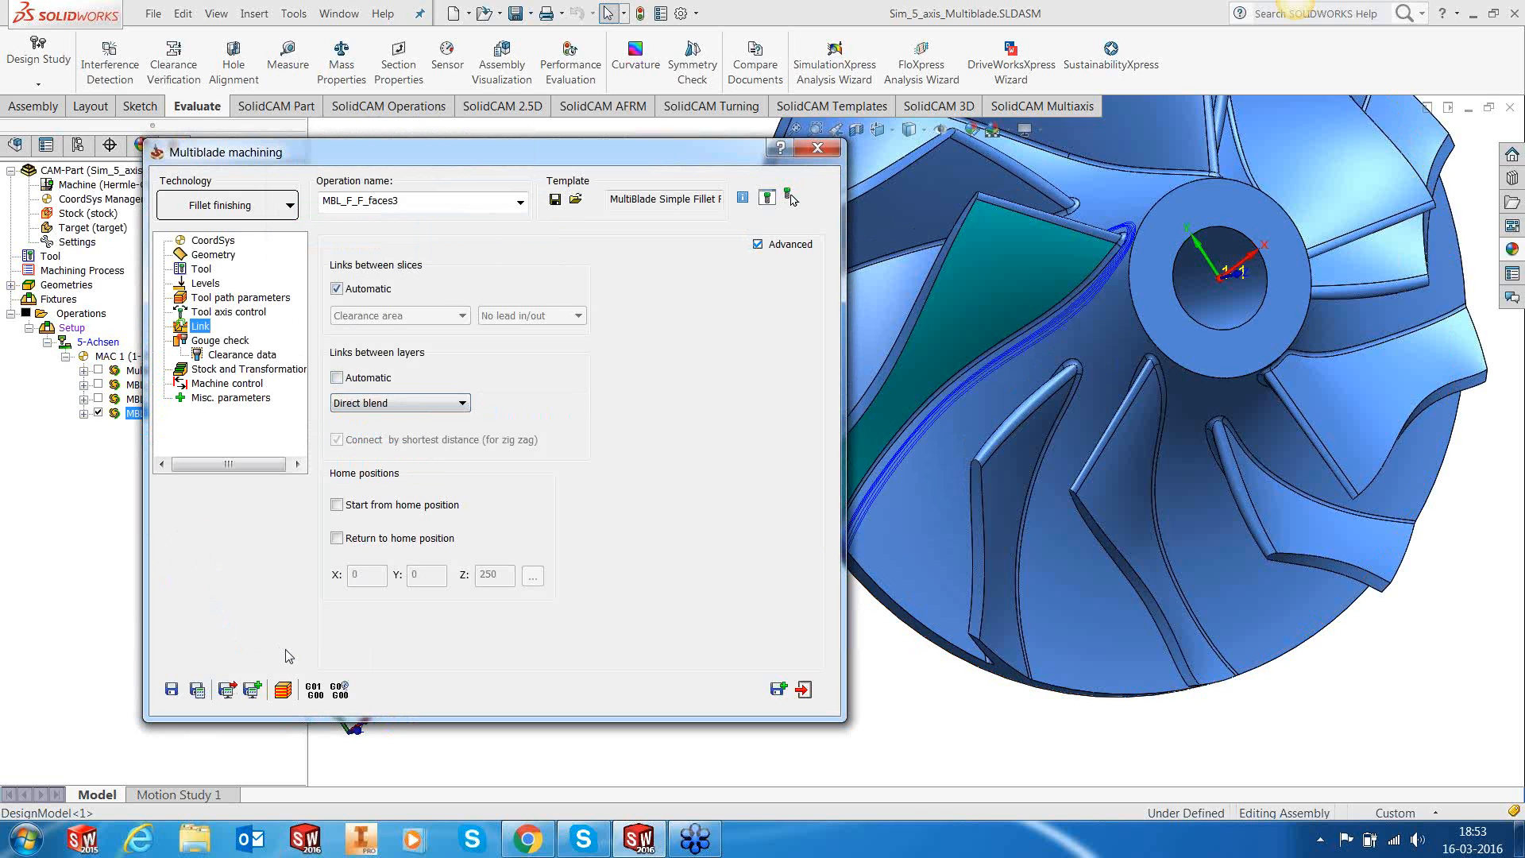
Step: Close the fillet finishing operation and examine its revised links around the blade's trailing edge
click(804, 698)
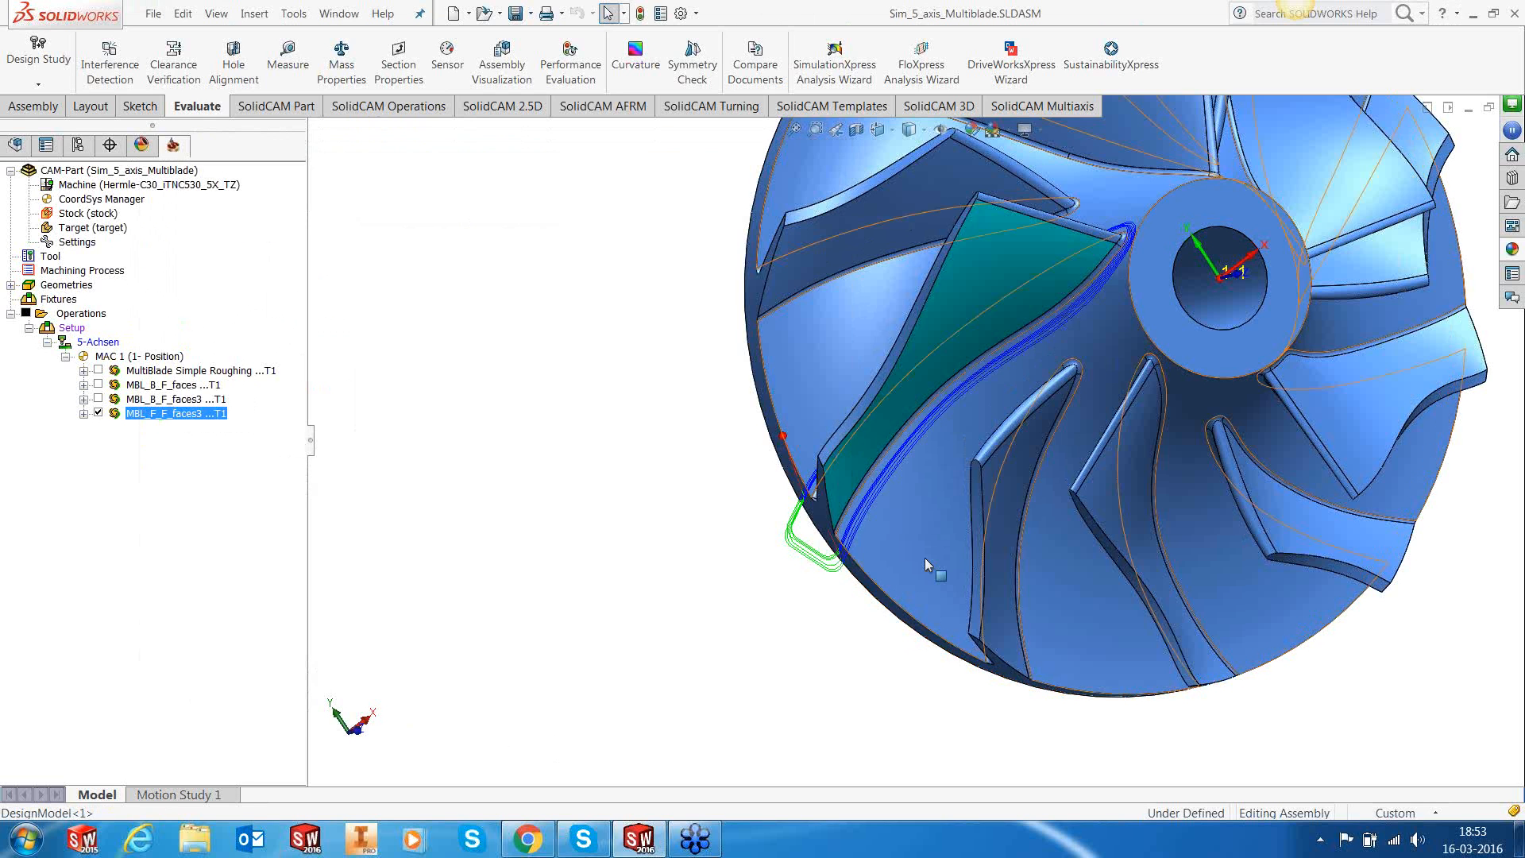
middle_drag(926, 559, 910, 270)
scroll(808, 492, down, 5)
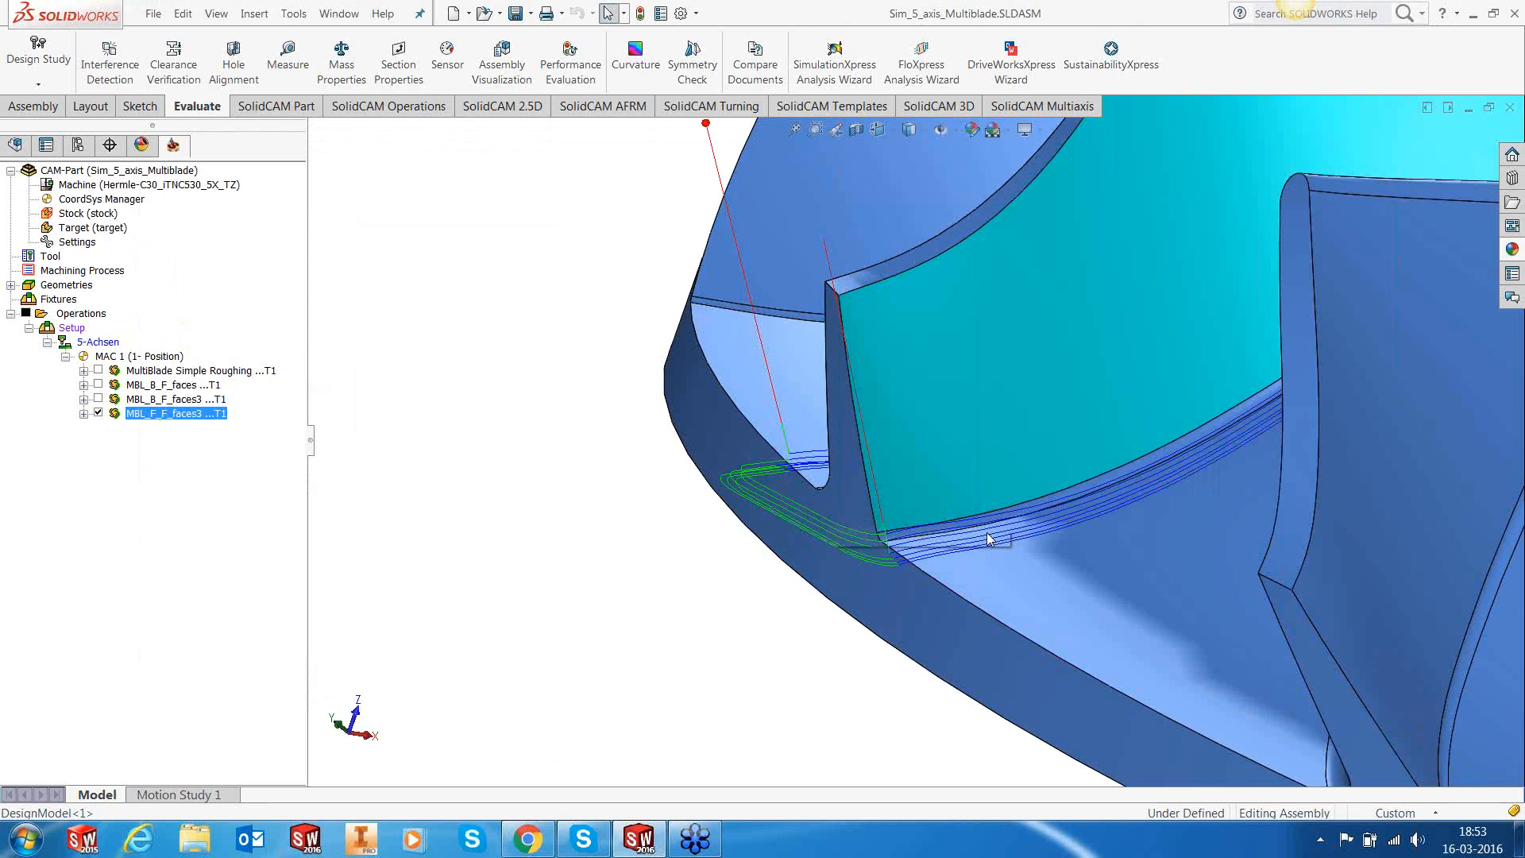
middle_drag(961, 548, 943, 593)
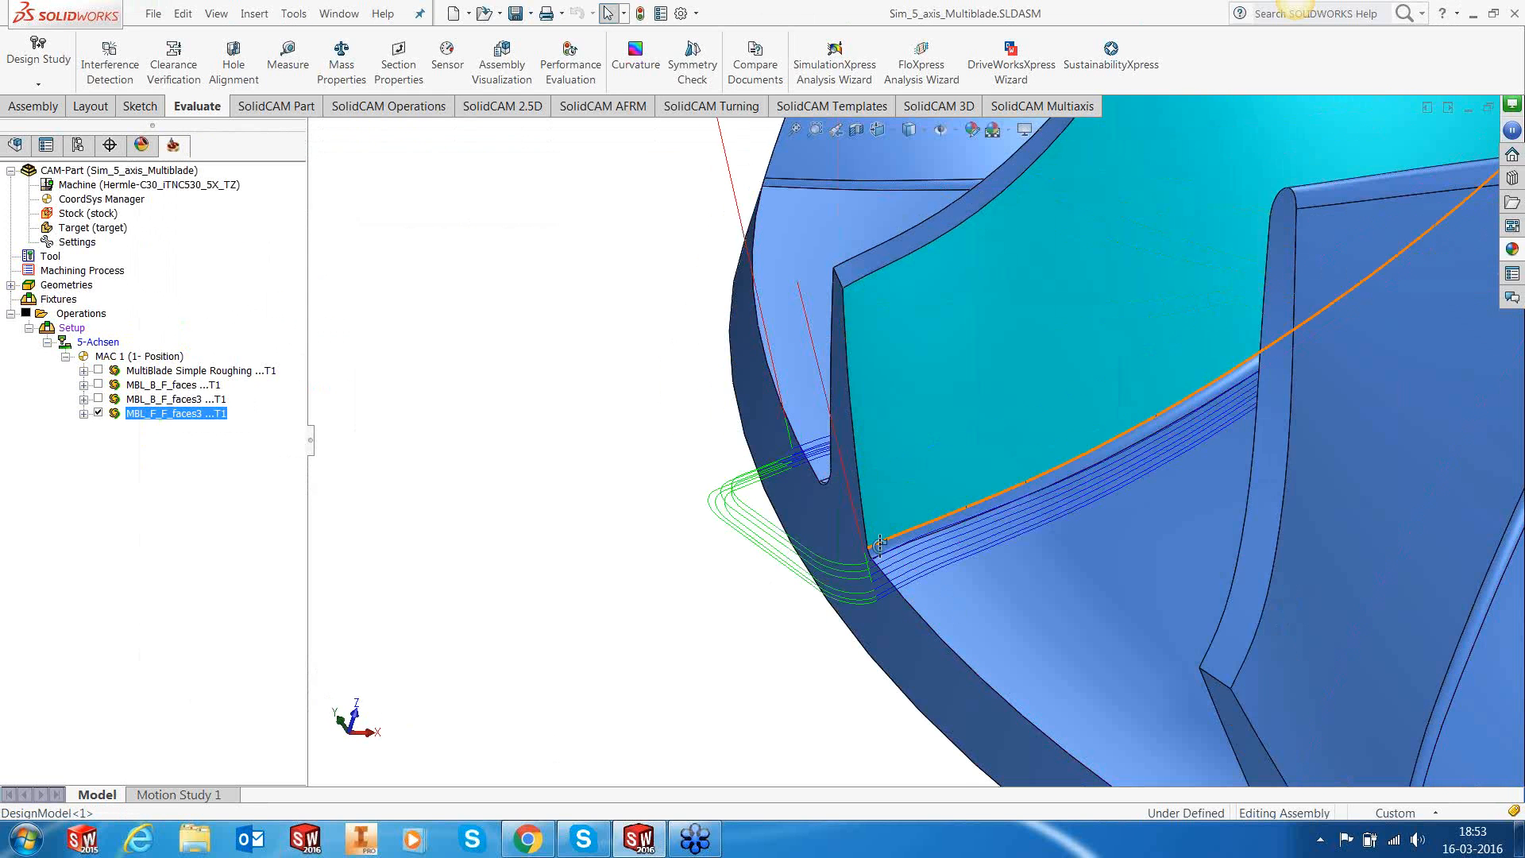
middle_drag(906, 540, 846, 581)
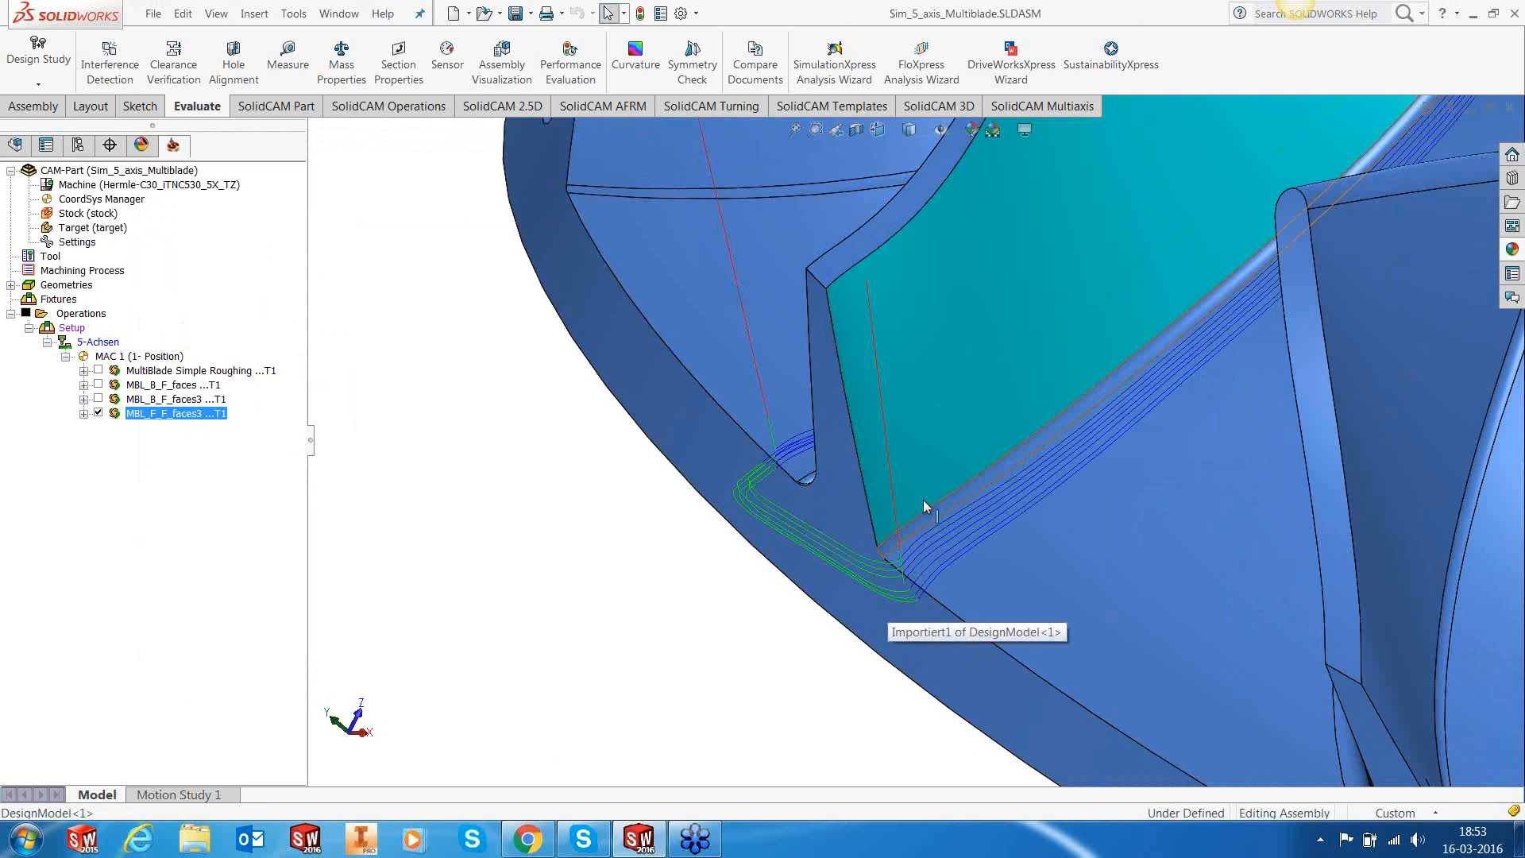
scroll(922, 499, up, 5)
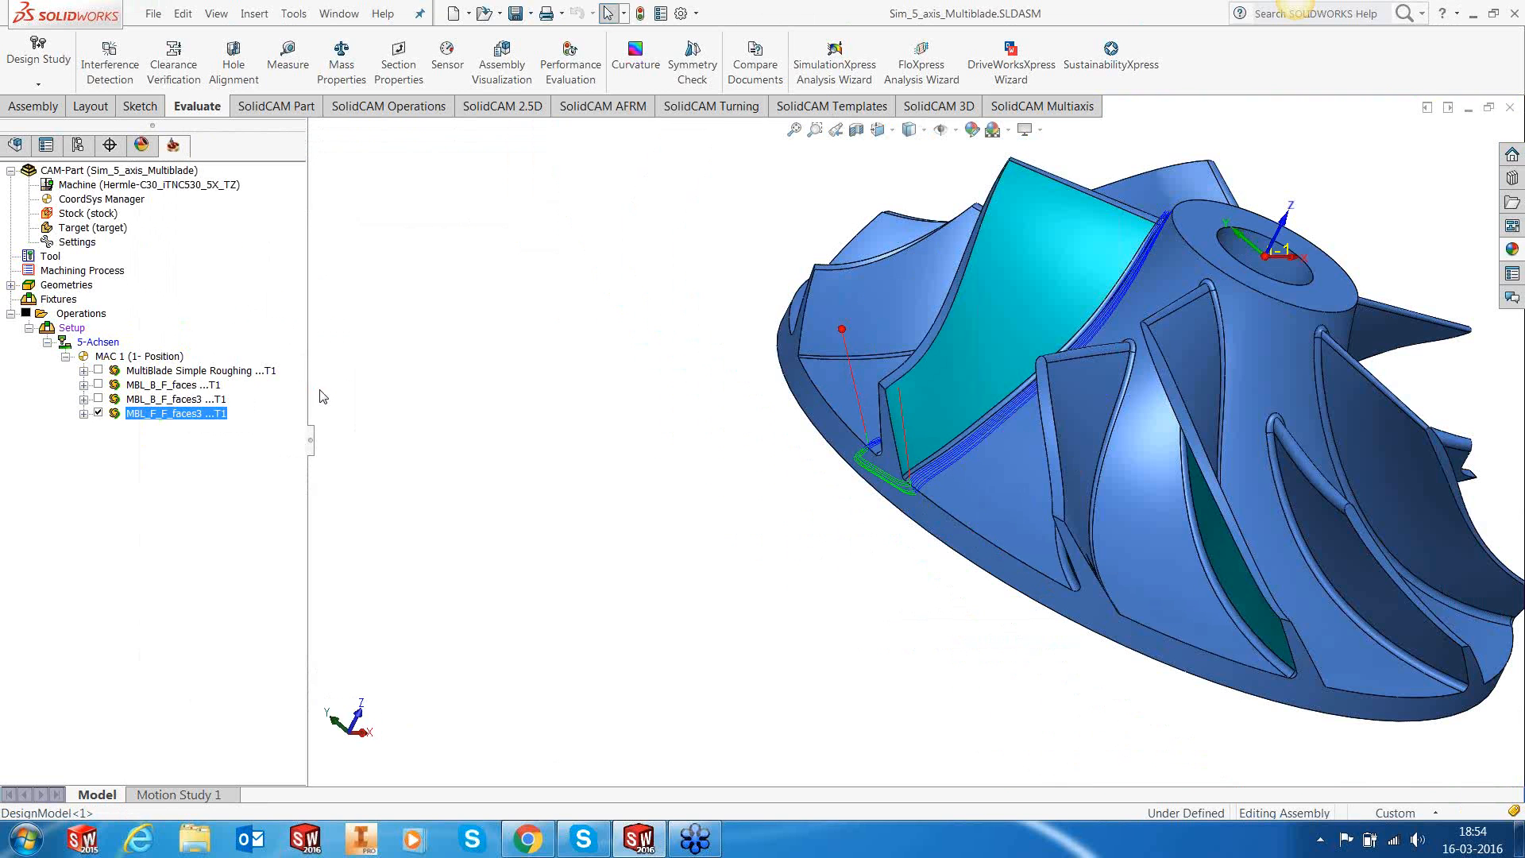
Step: Hide the fillet finishing tool path and add a SWARF Machining operation after it
click(98, 413)
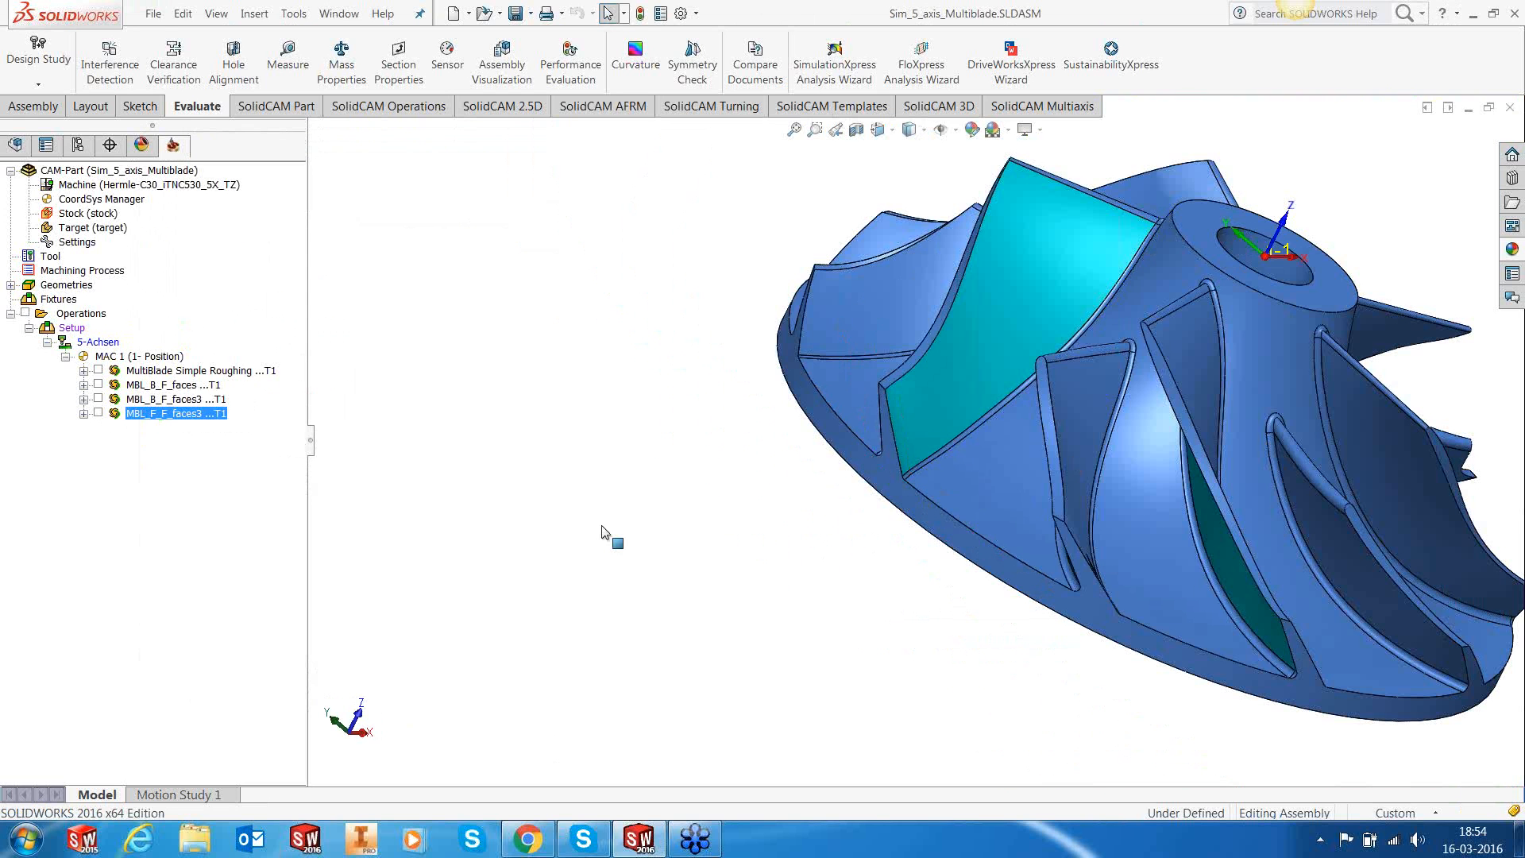
scroll(1098, 430, up, 3)
middle_drag(1056, 330, 1024, 431)
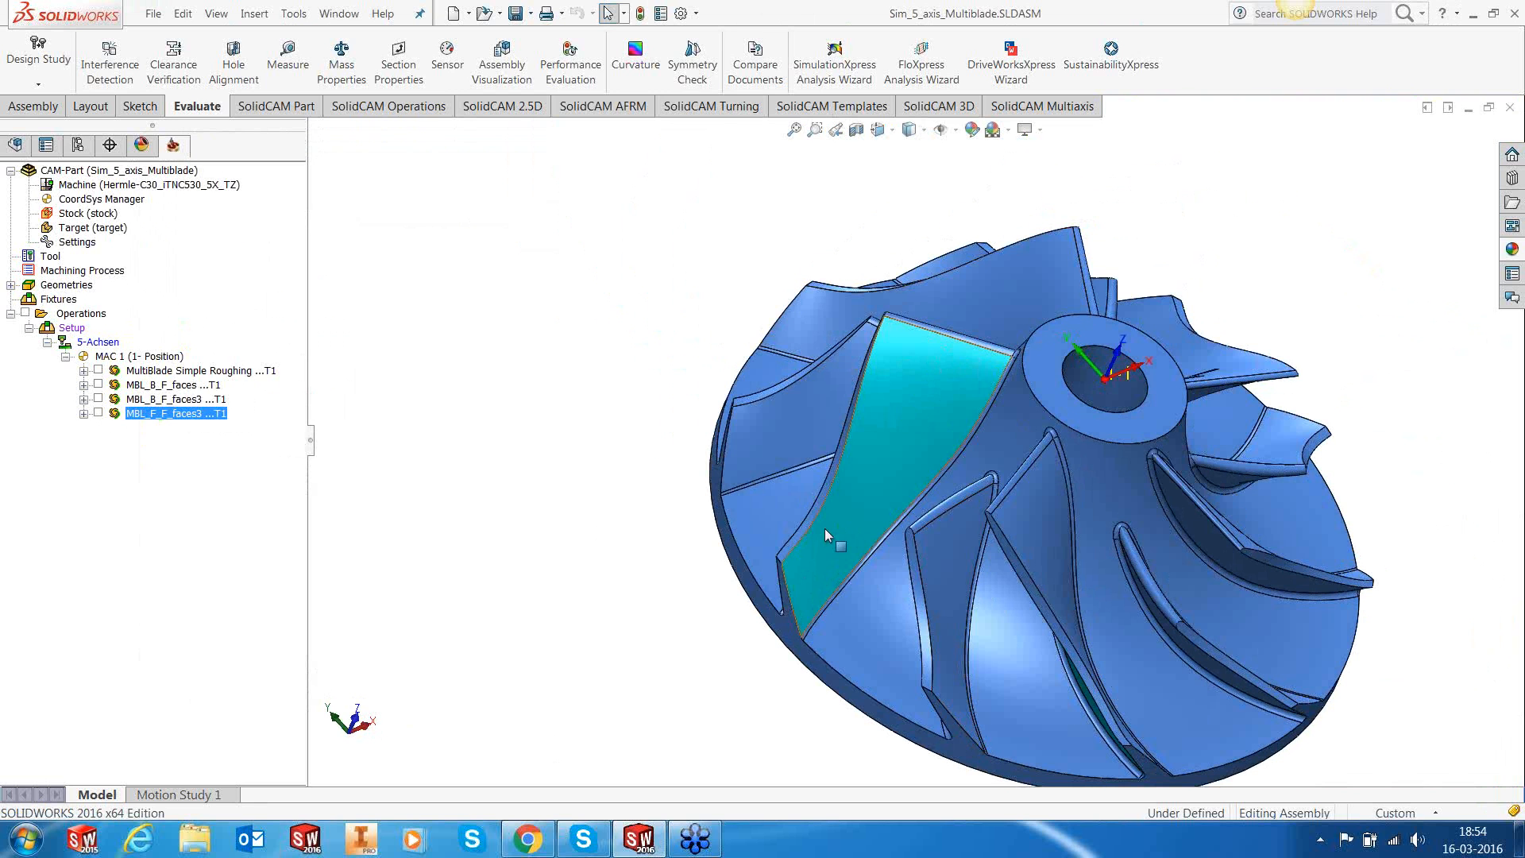
right_click(213, 418)
mouse_move(318, 38)
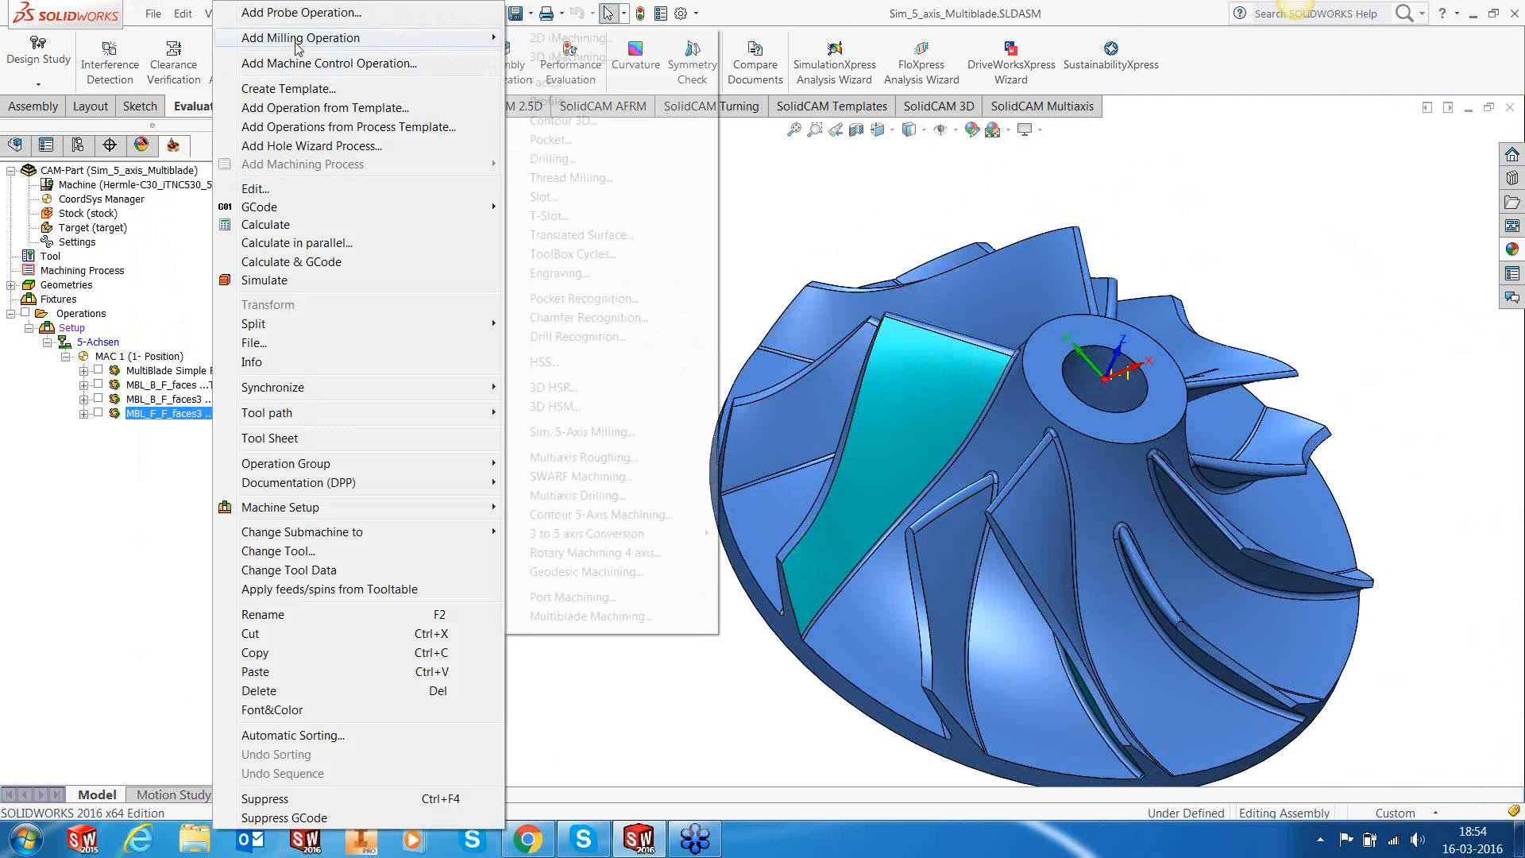
click(563, 478)
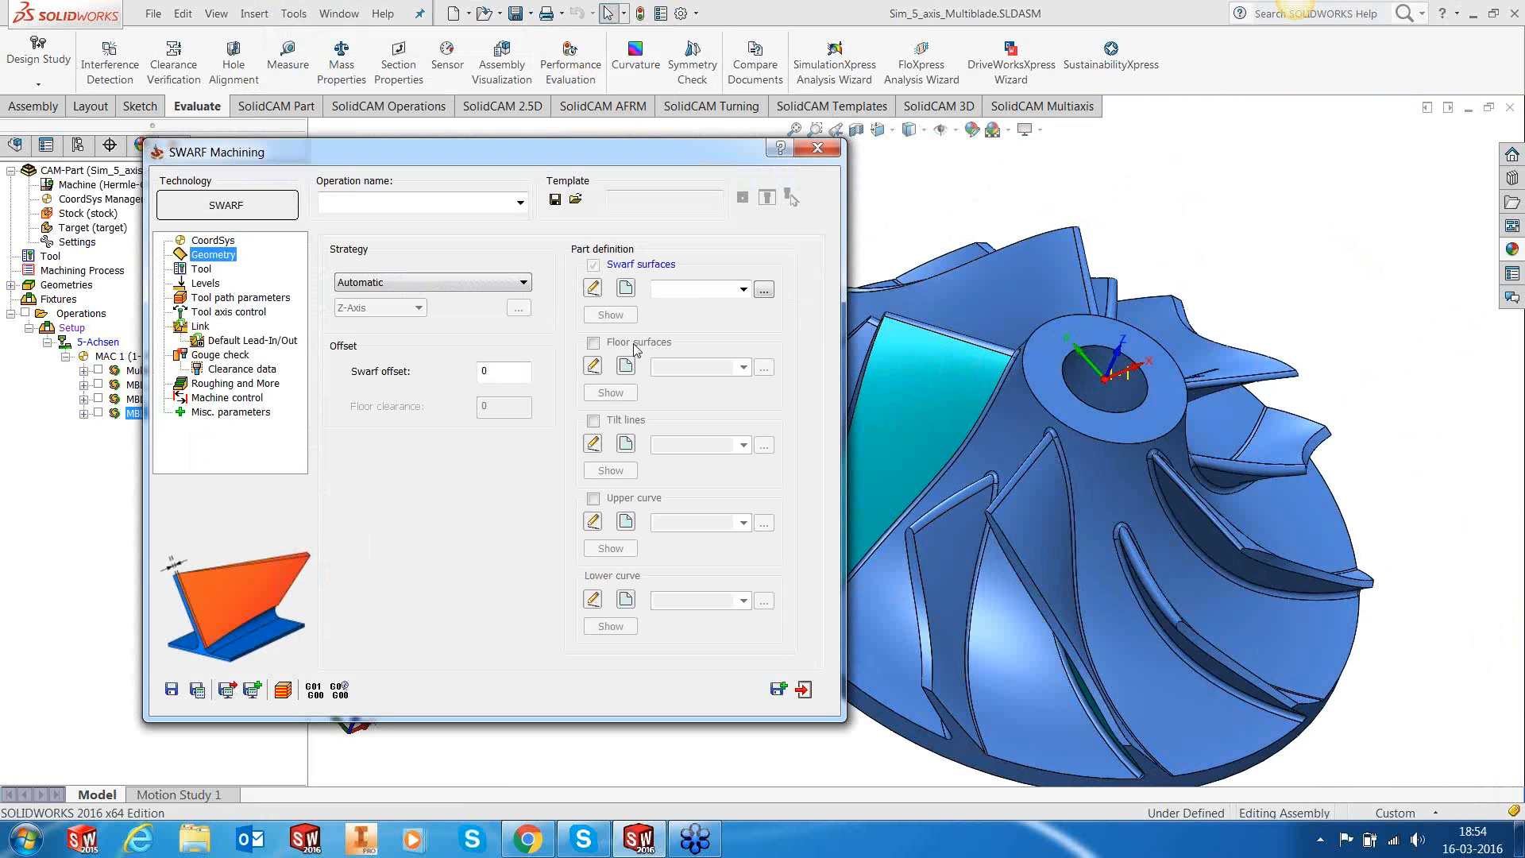
Step: Define the swarf surfaces from the highlighted blade's leading edge face and both of its side faces
click(625, 288)
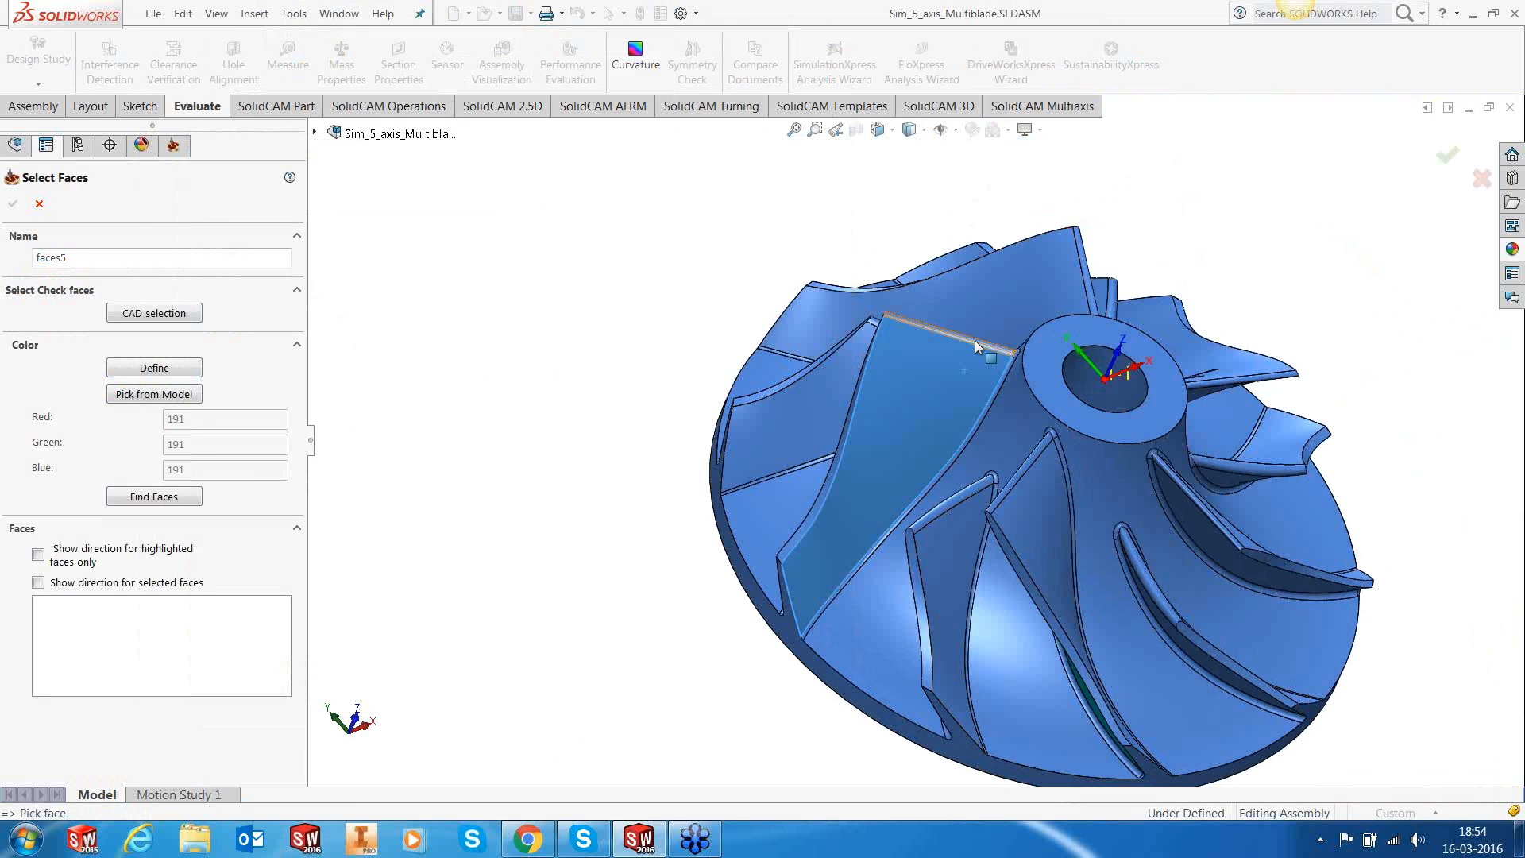
click(976, 345)
middle_drag(976, 345, 942, 510)
click(931, 368)
middle_drag(930, 368, 1021, 475)
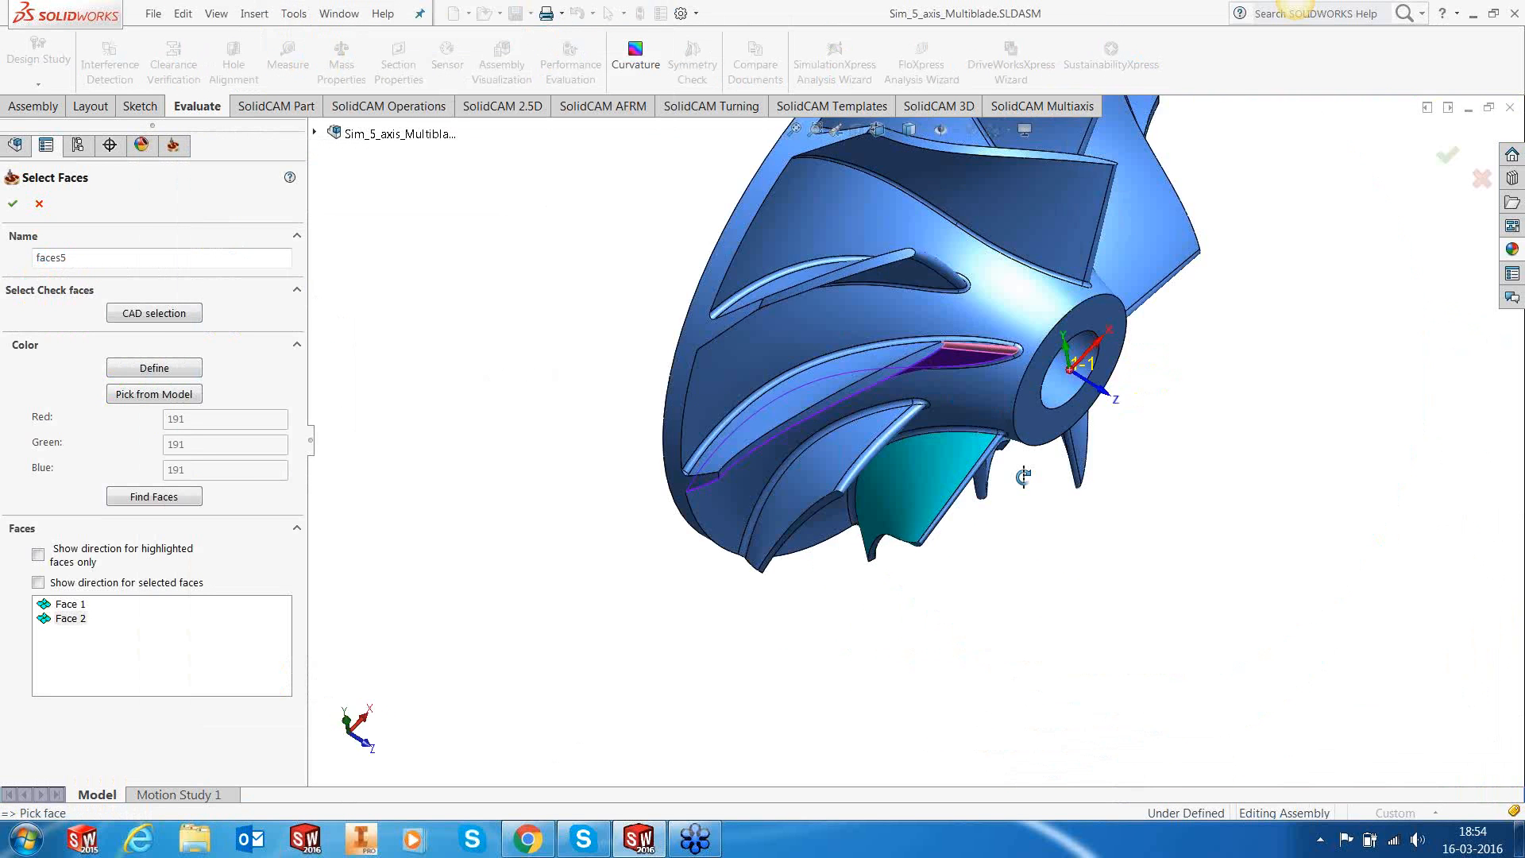
click(785, 427)
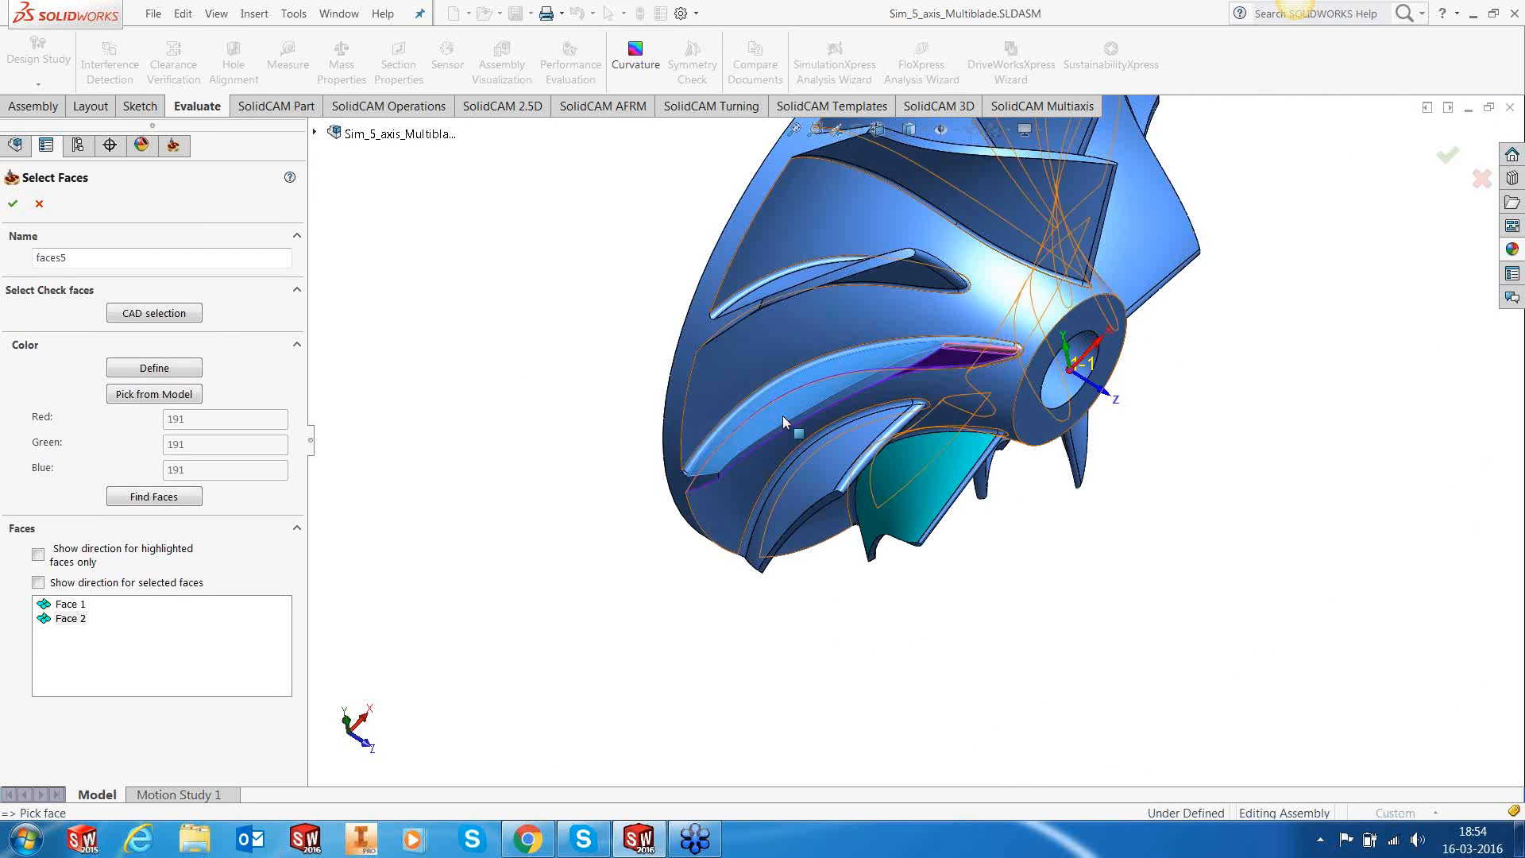
click(12, 204)
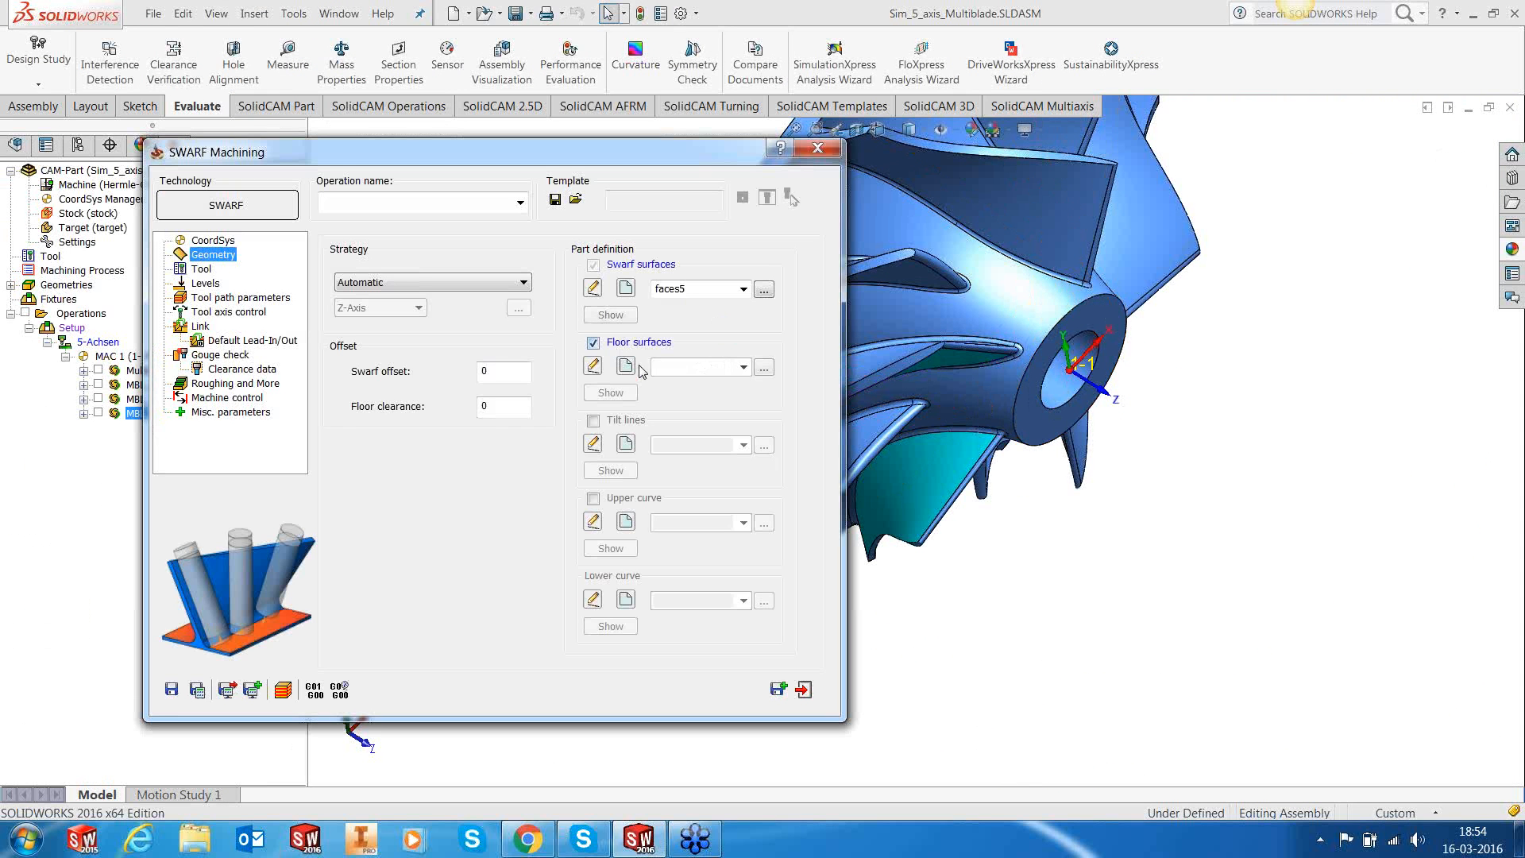
Step: Define the floor surfaces from the hub face and the fillet faces around the base of the same blade
click(633, 367)
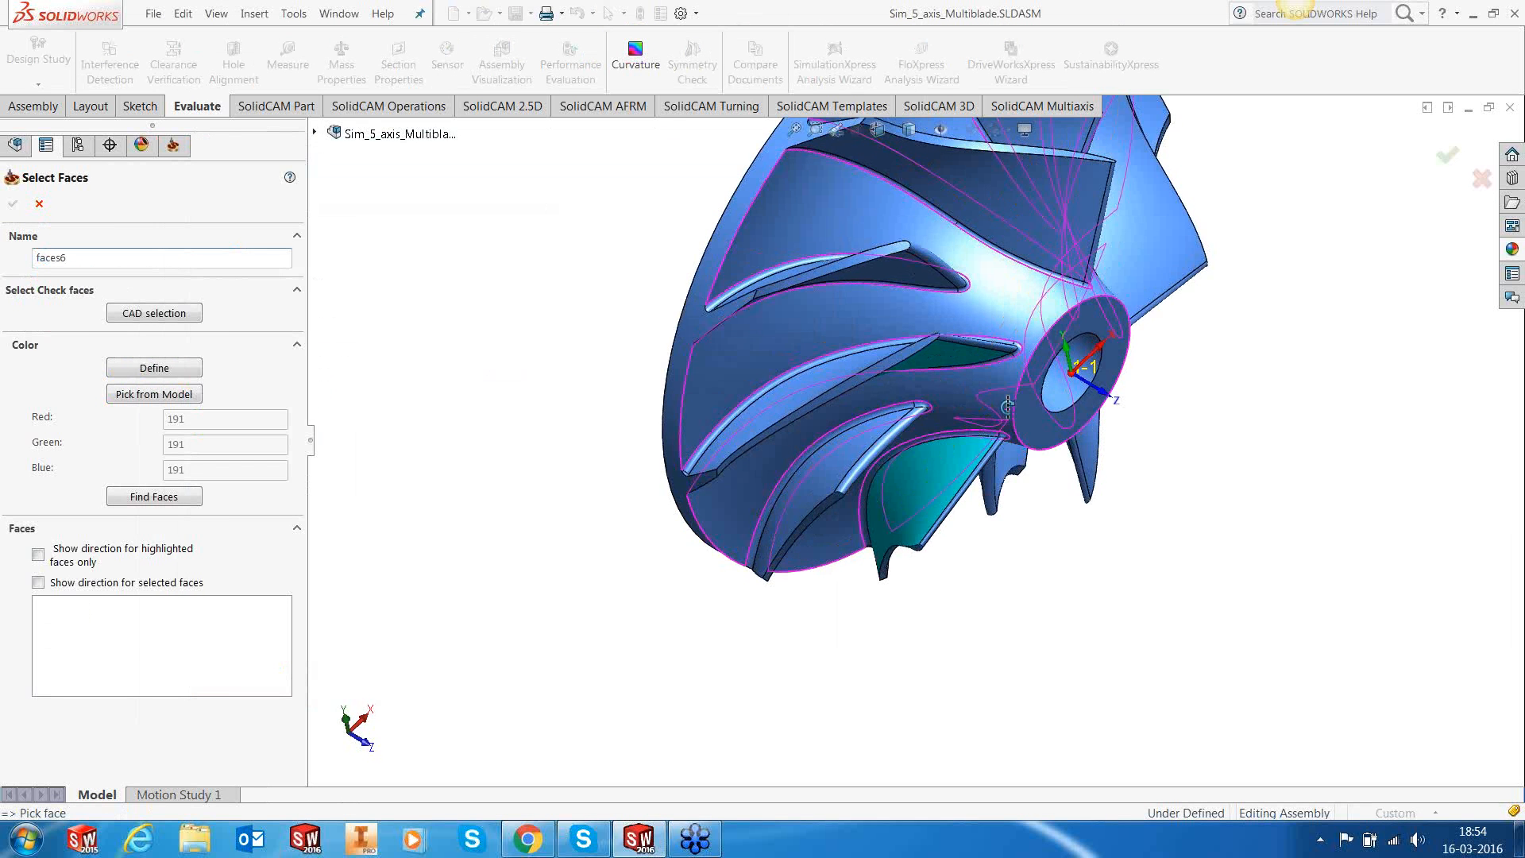
middle_drag(1010, 417, 983, 397)
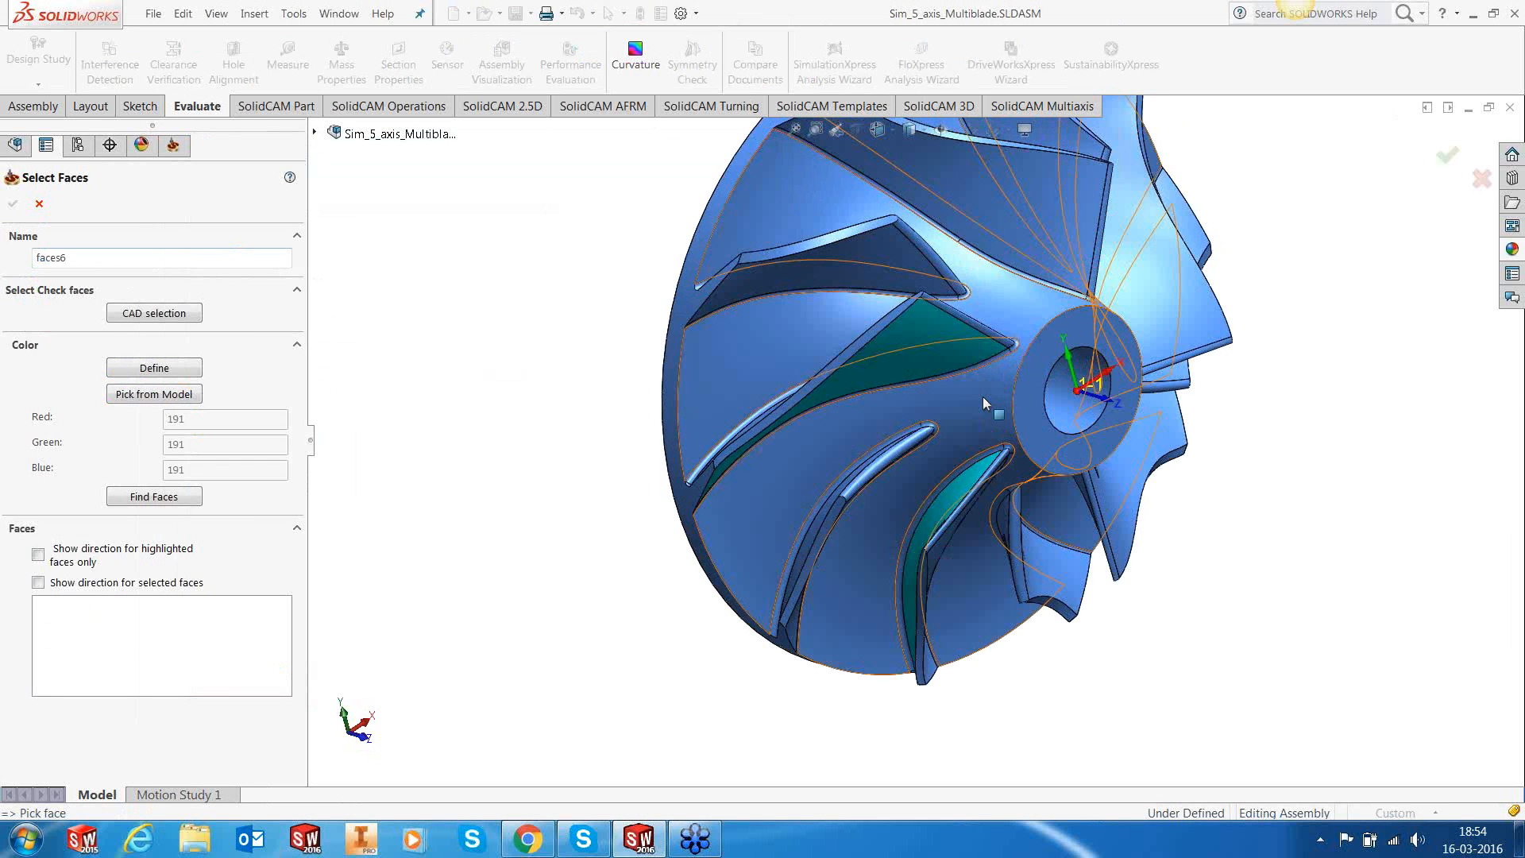
click(998, 387)
scroll(998, 387, down, 6)
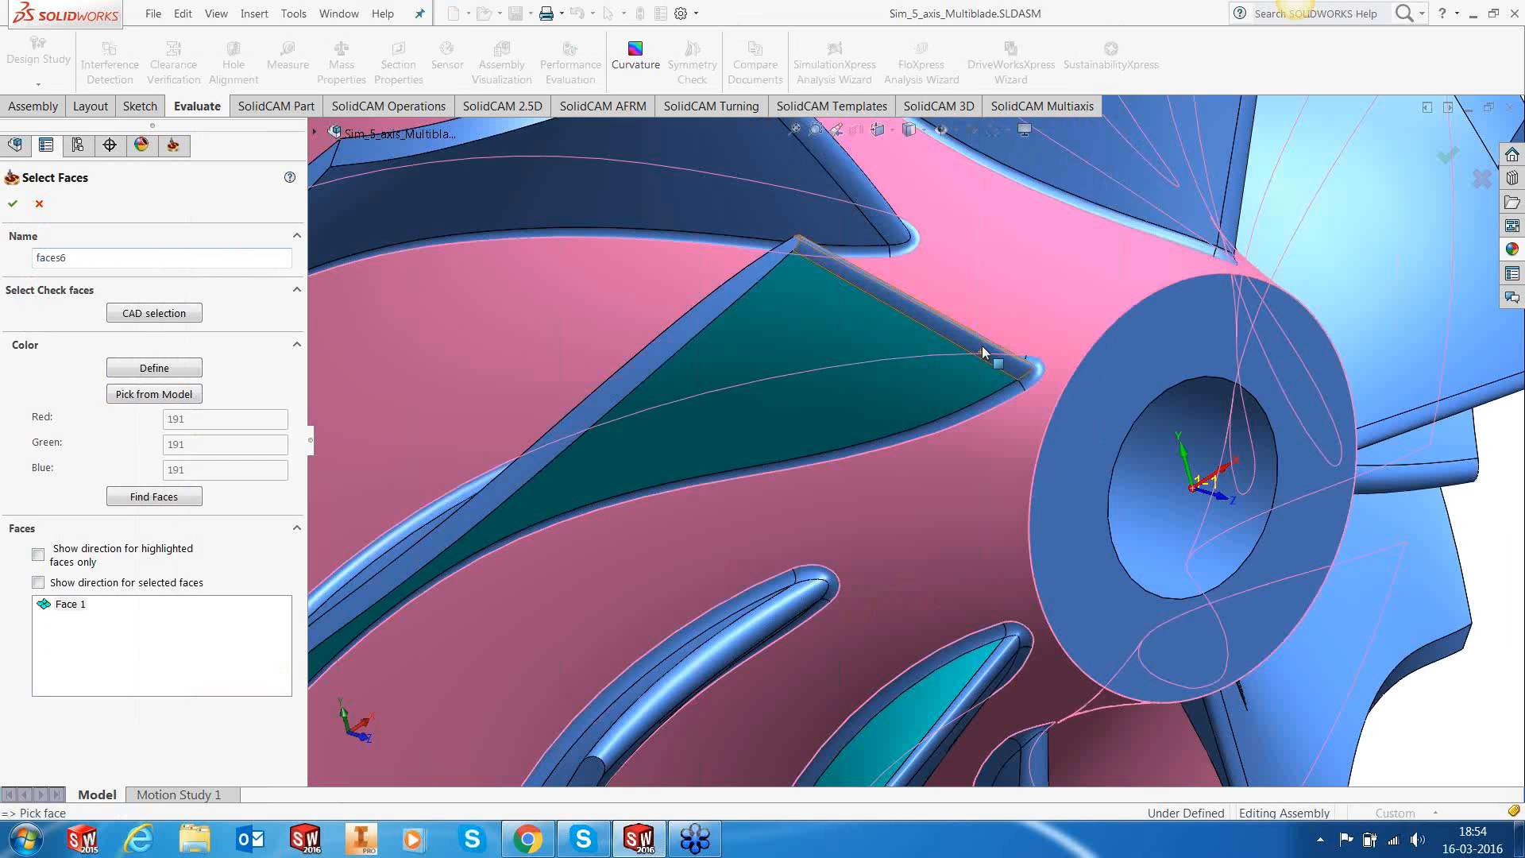
click(1022, 482)
middle_drag(1025, 485, 1028, 388)
click(1025, 384)
scroll(1025, 383, up, 6)
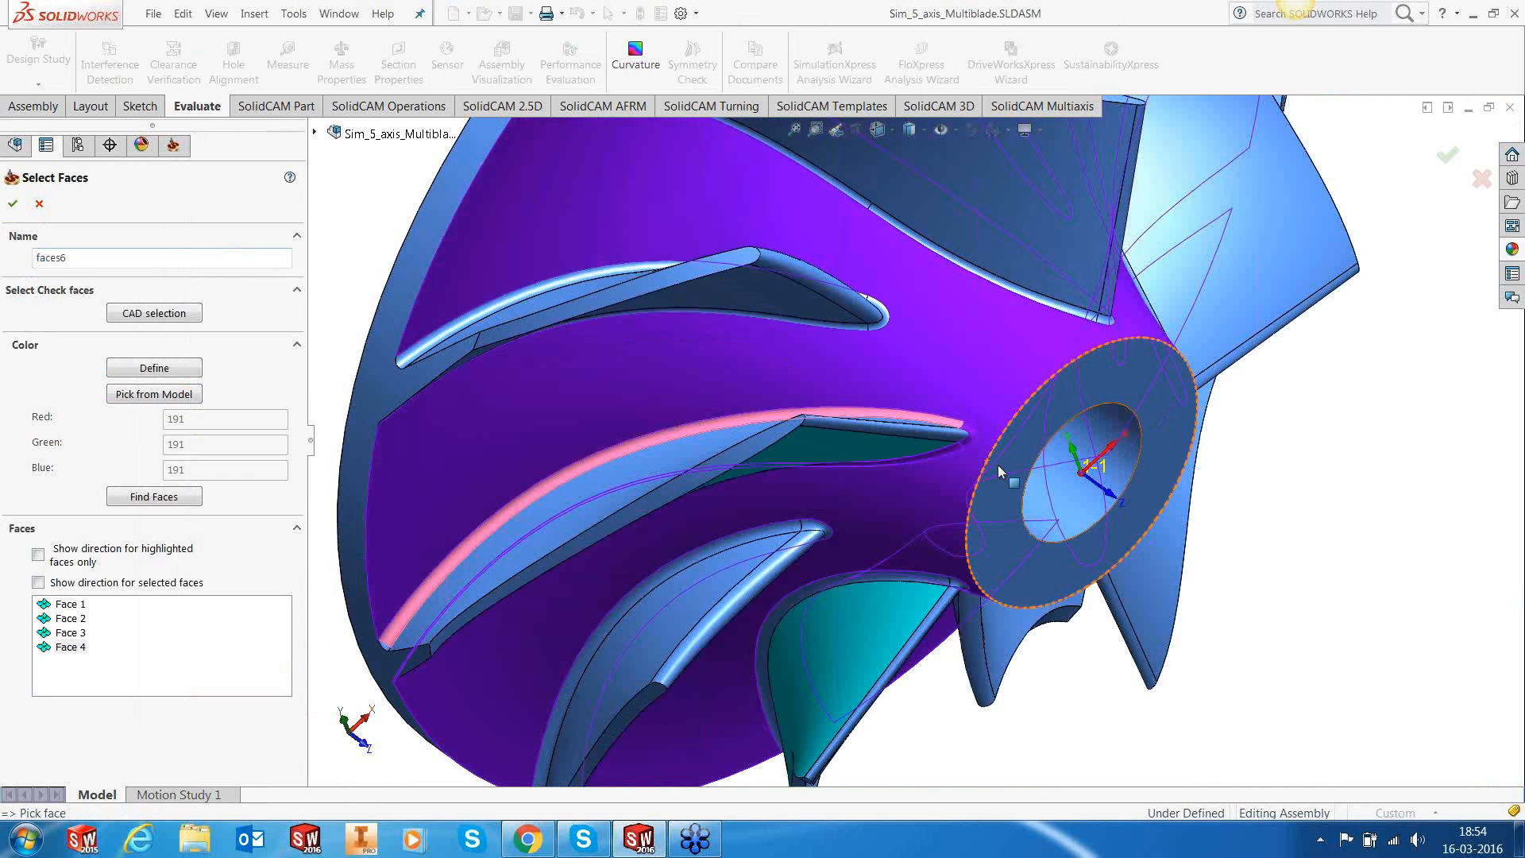
middle_drag(998, 465, 875, 231)
scroll(875, 231, up, 3)
click(13, 204)
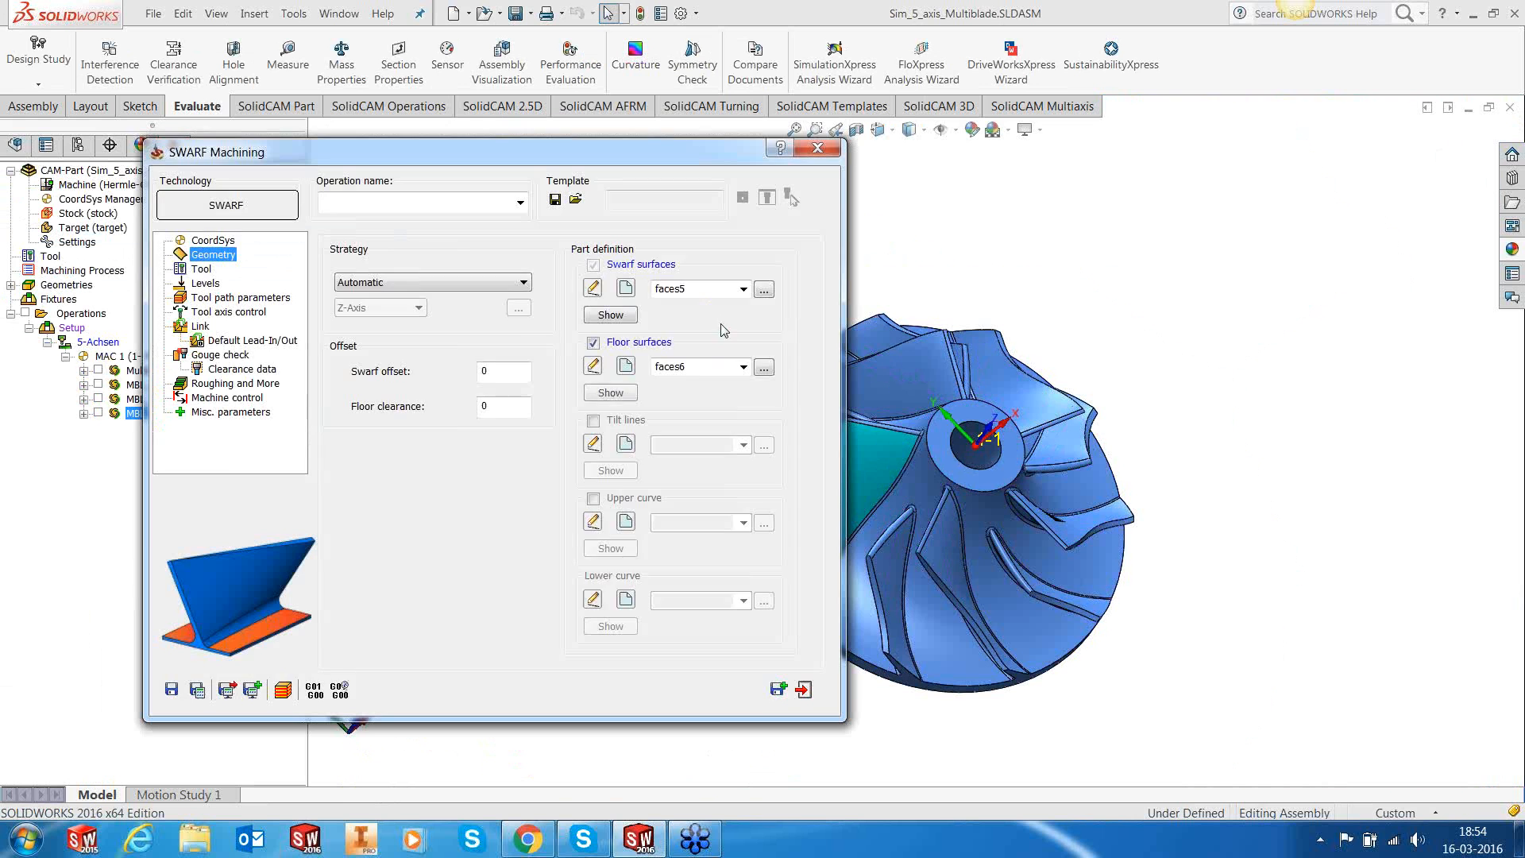
Step: Assign the 12 mm taper mill to the SWARF operation
click(201, 268)
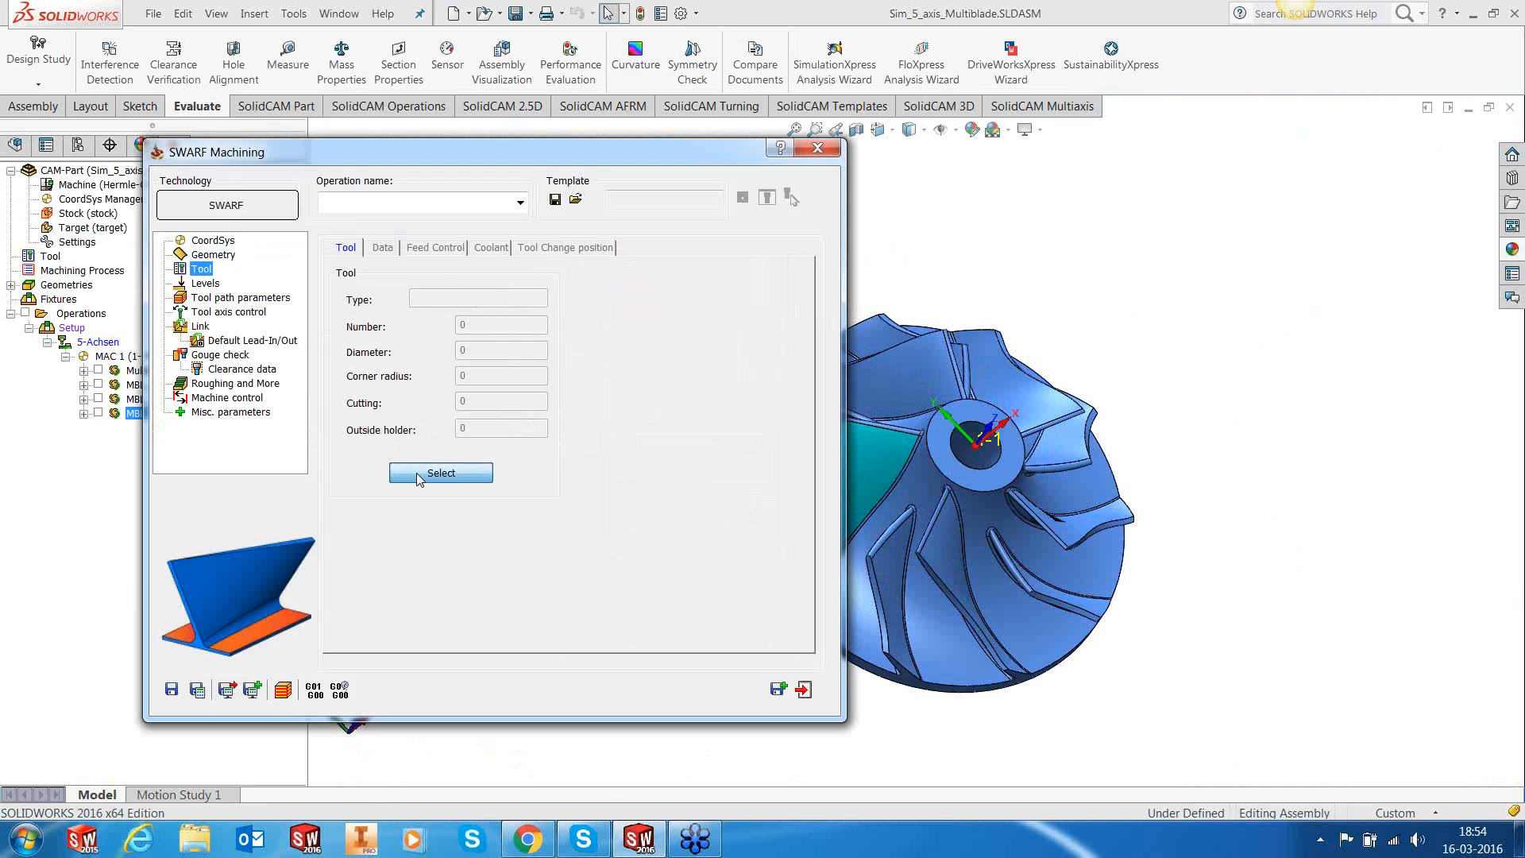
click(441, 472)
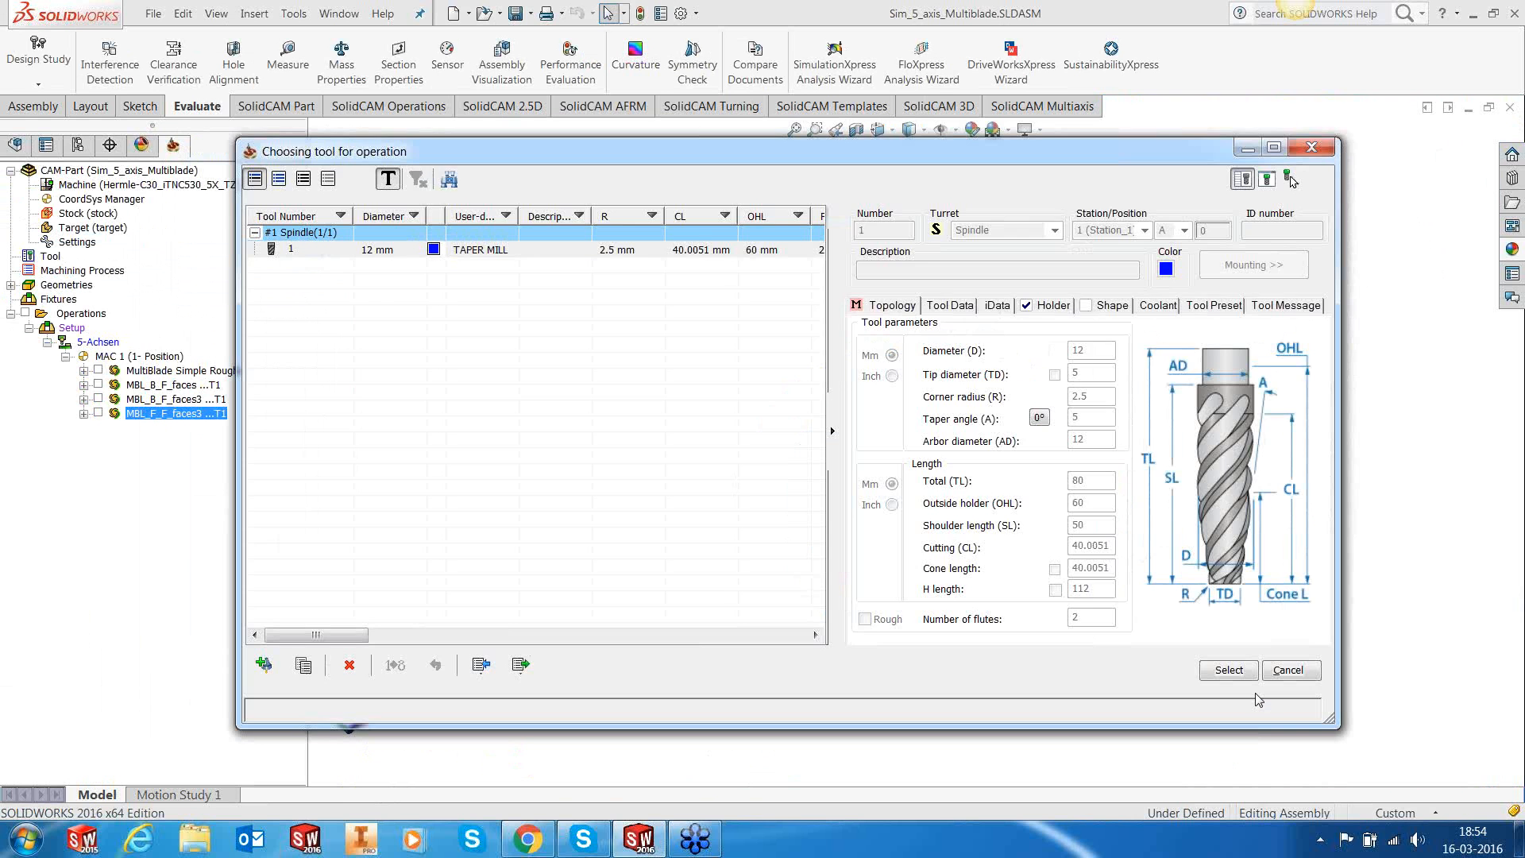
click(1187, 639)
Step: Set the SWARF machining side to Surface normal and enable Minimize rotation axis changes in the tool axis control
click(205, 282)
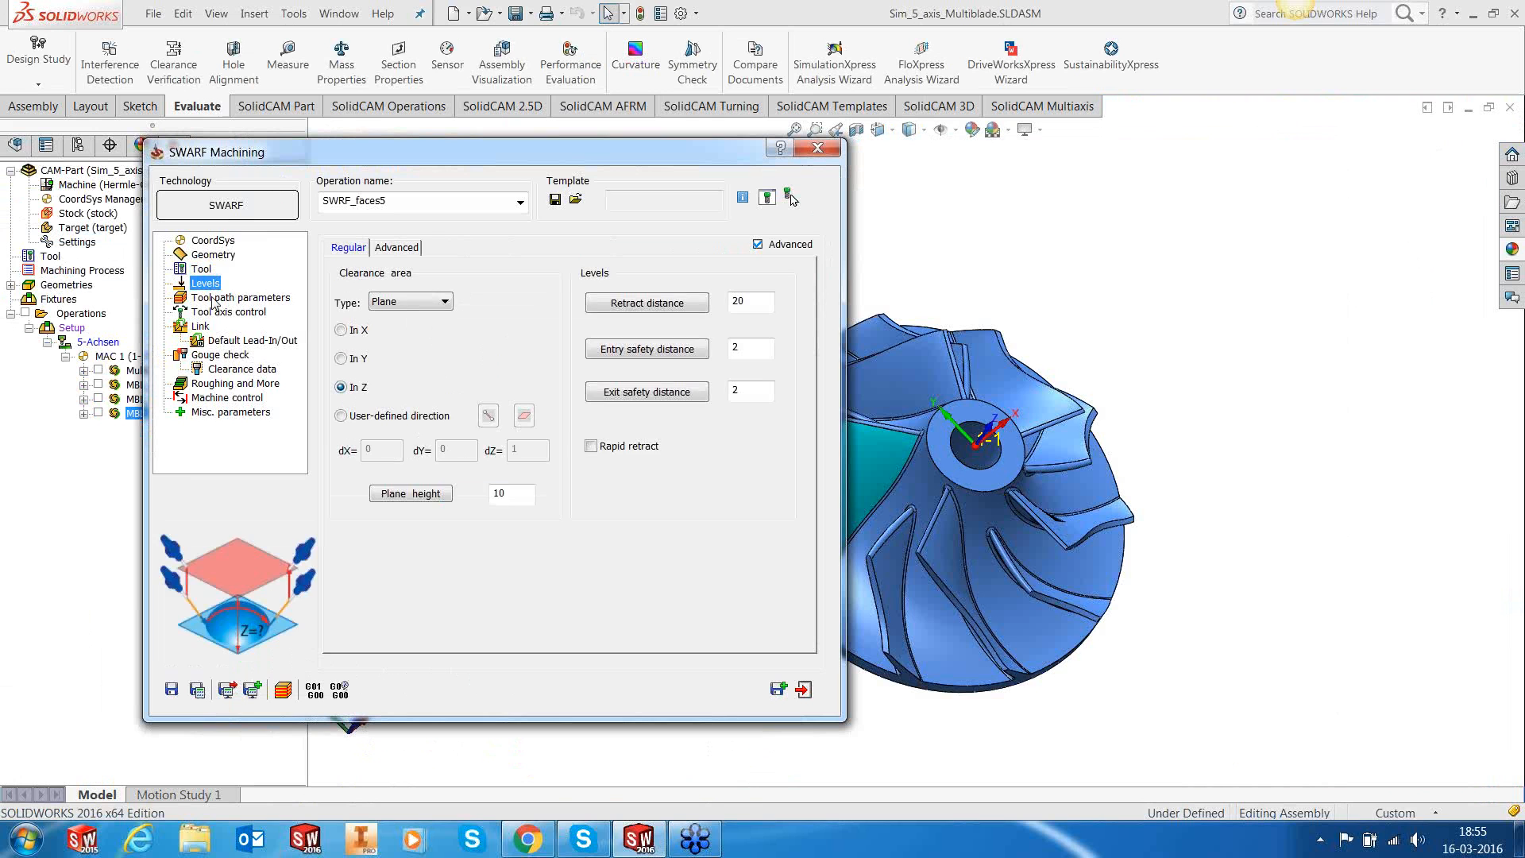
click(213, 299)
click(437, 491)
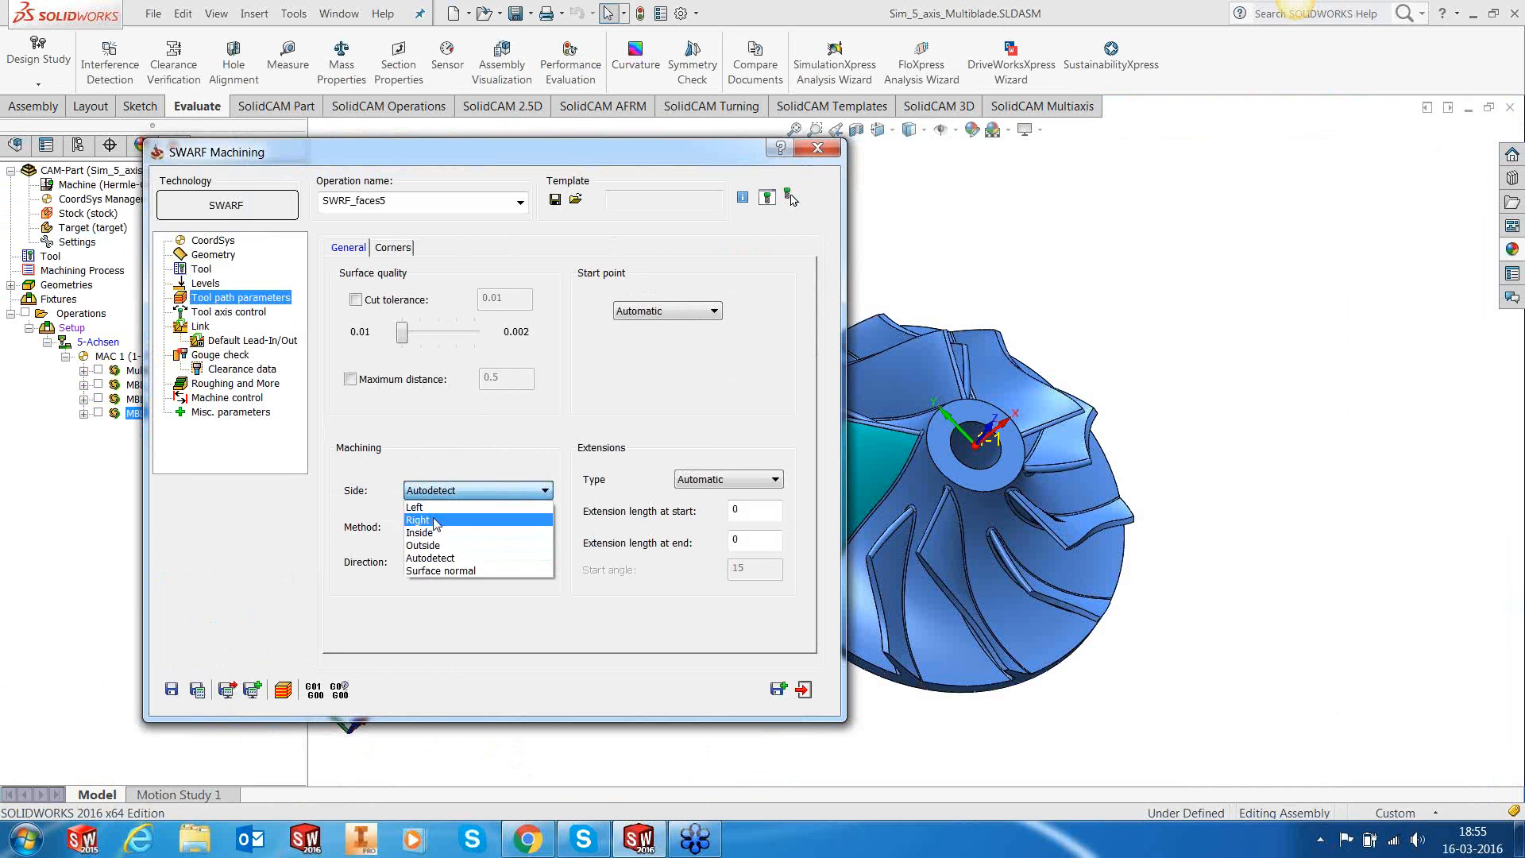
click(438, 570)
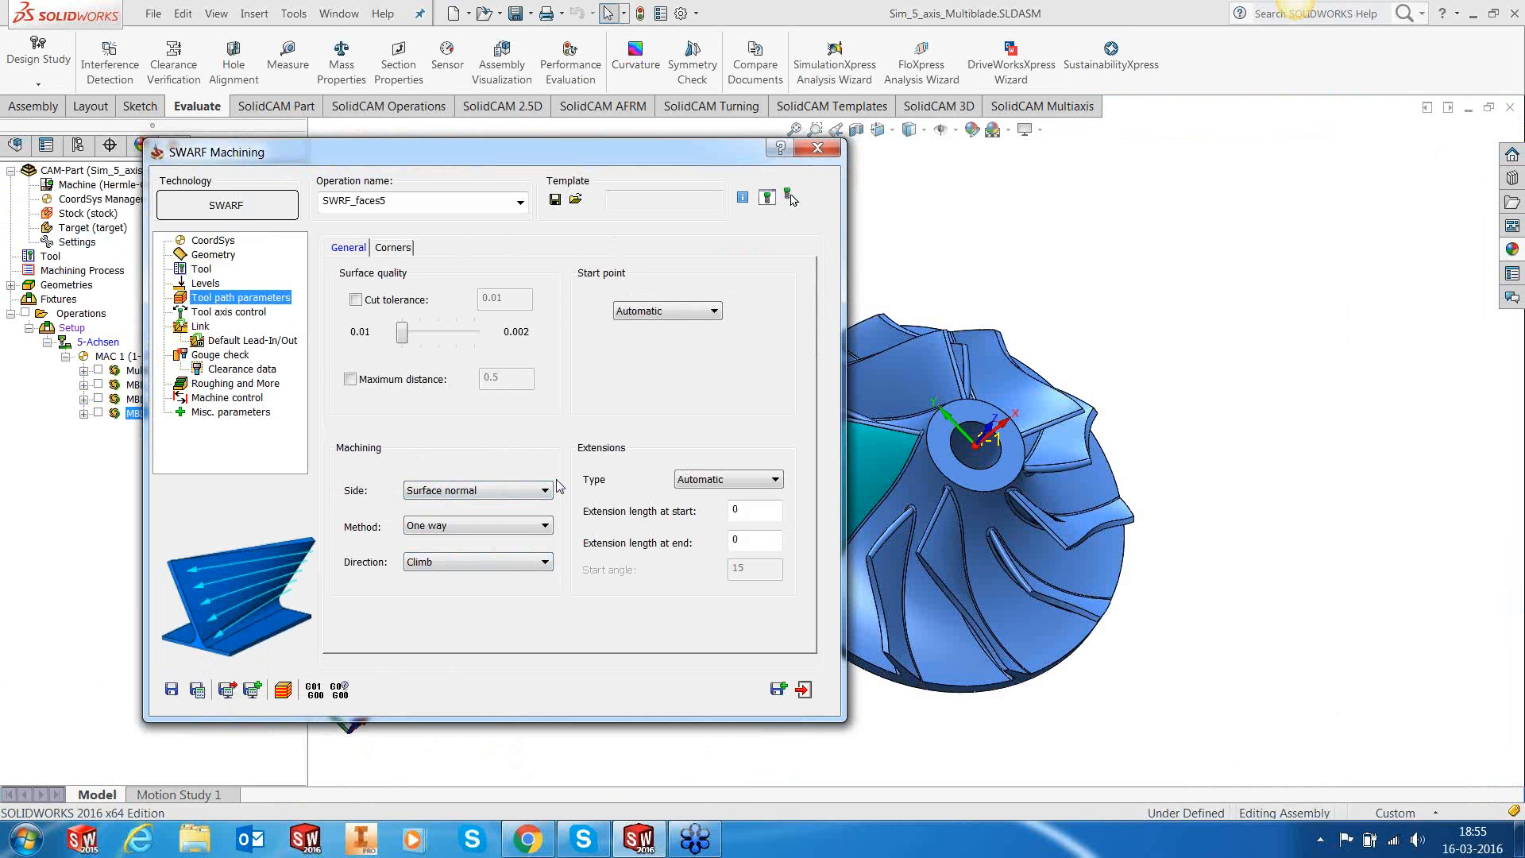
click(238, 313)
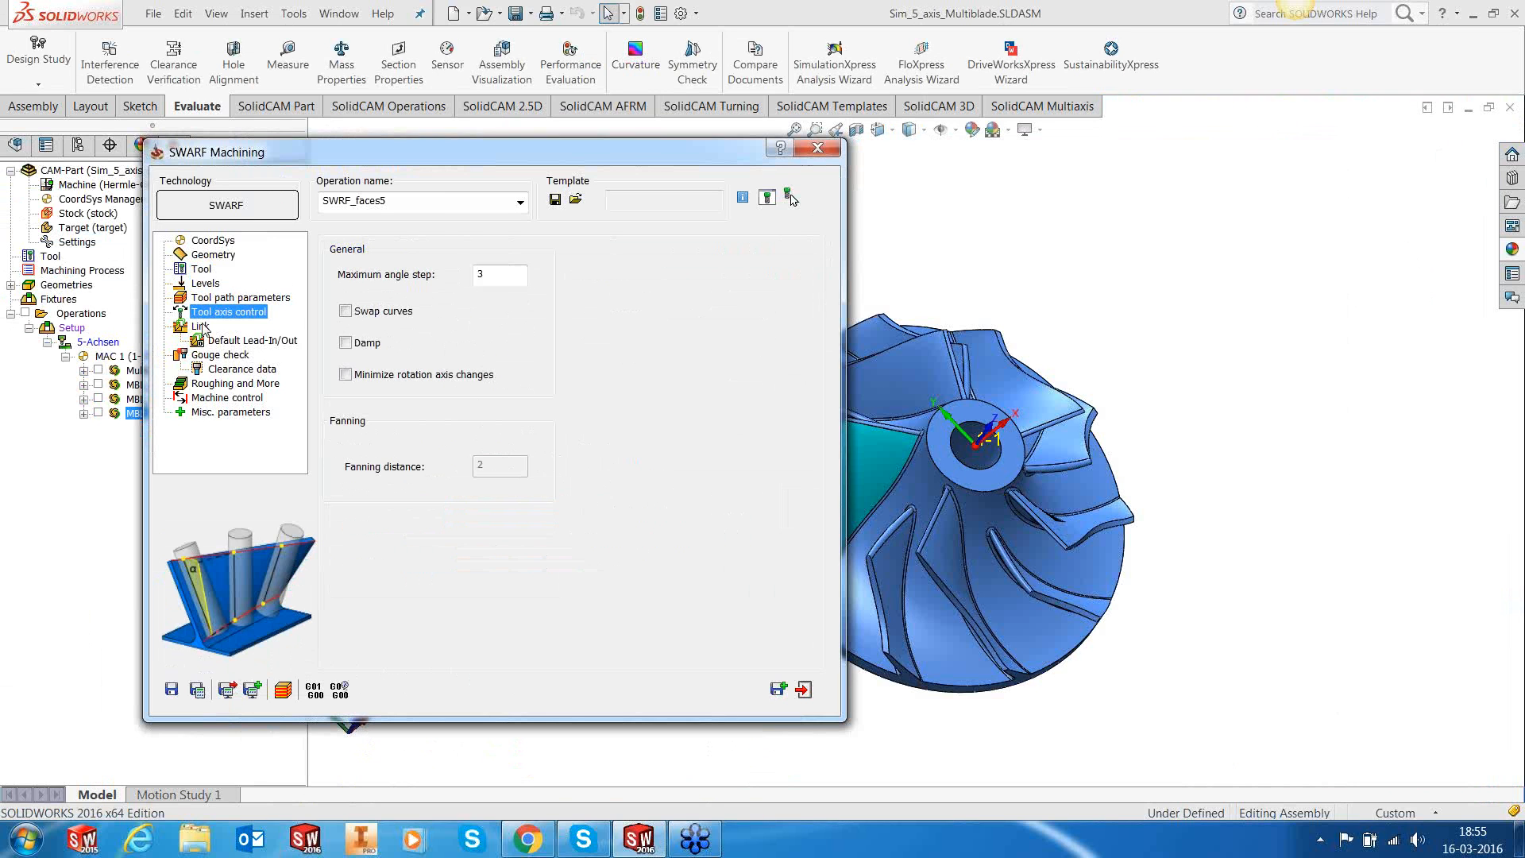
click(397, 375)
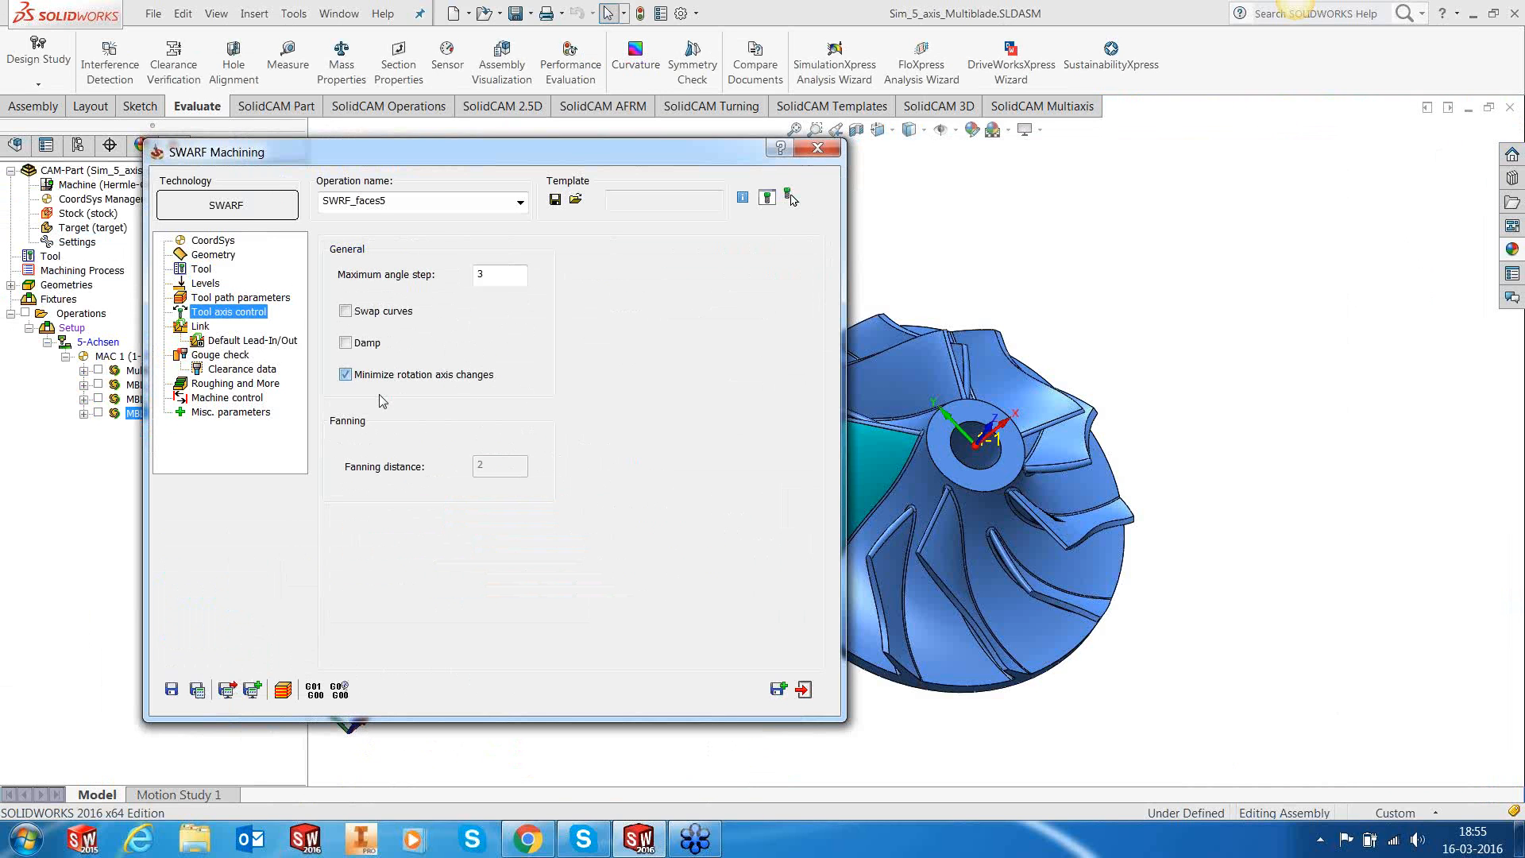
Step: Use a lead-in for the first entry and a lead-out for the last exit of the SWARF operation
click(197, 328)
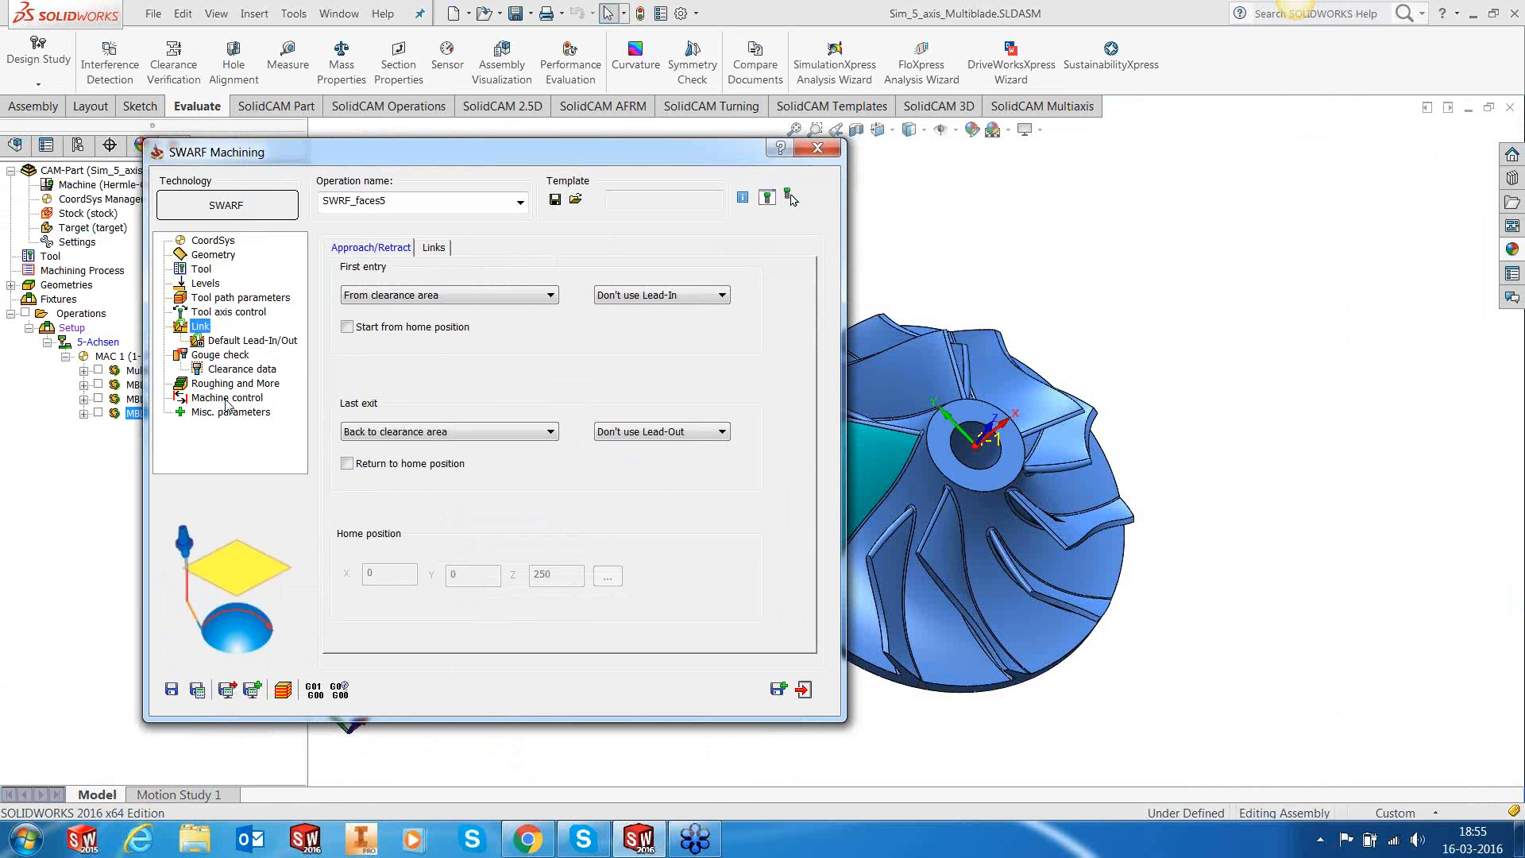
click(659, 295)
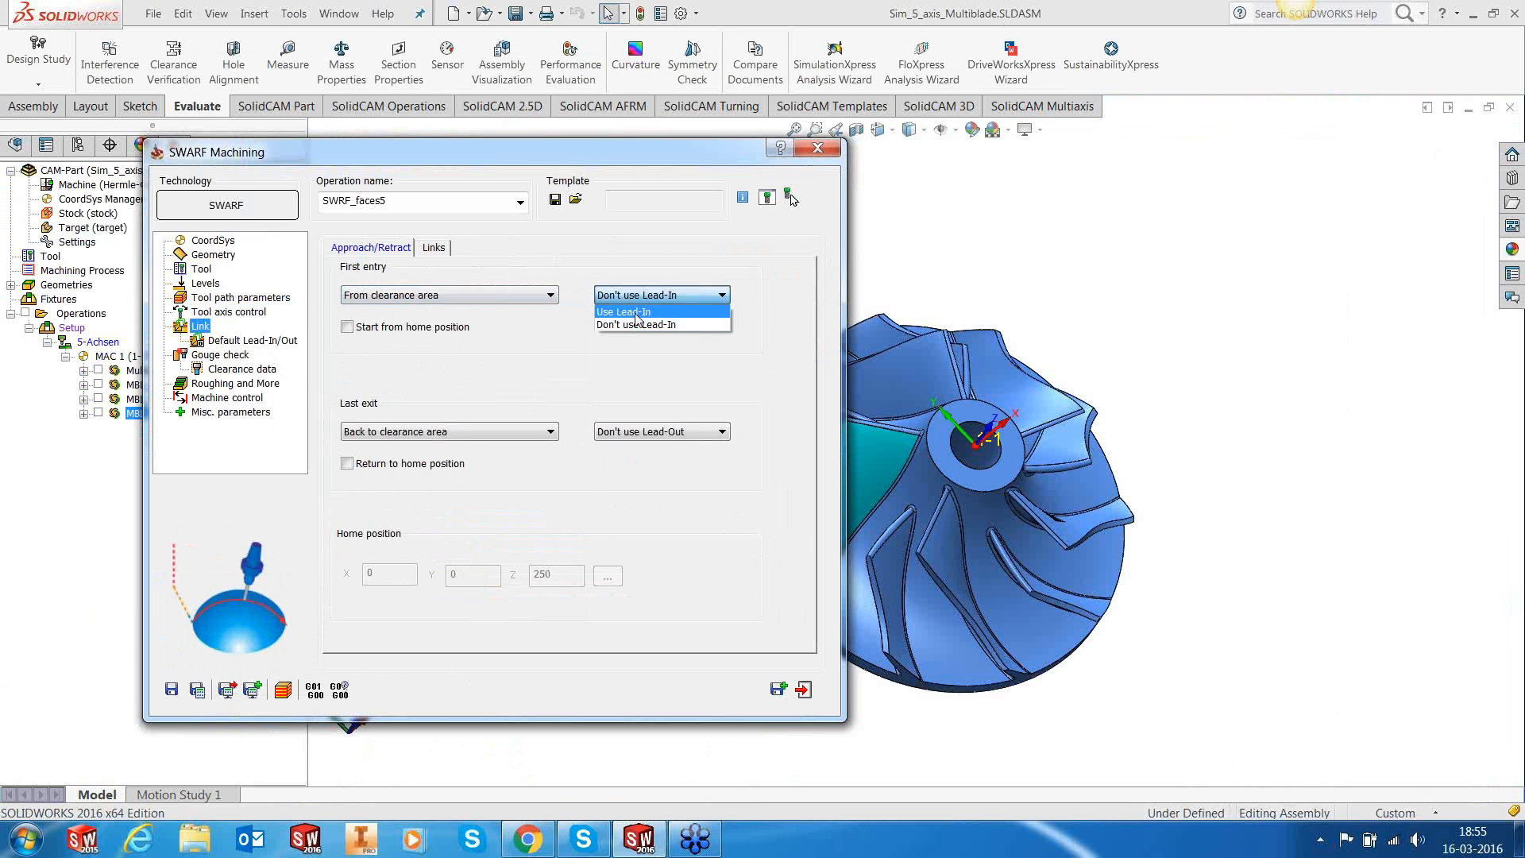
click(635, 322)
click(699, 431)
click(636, 457)
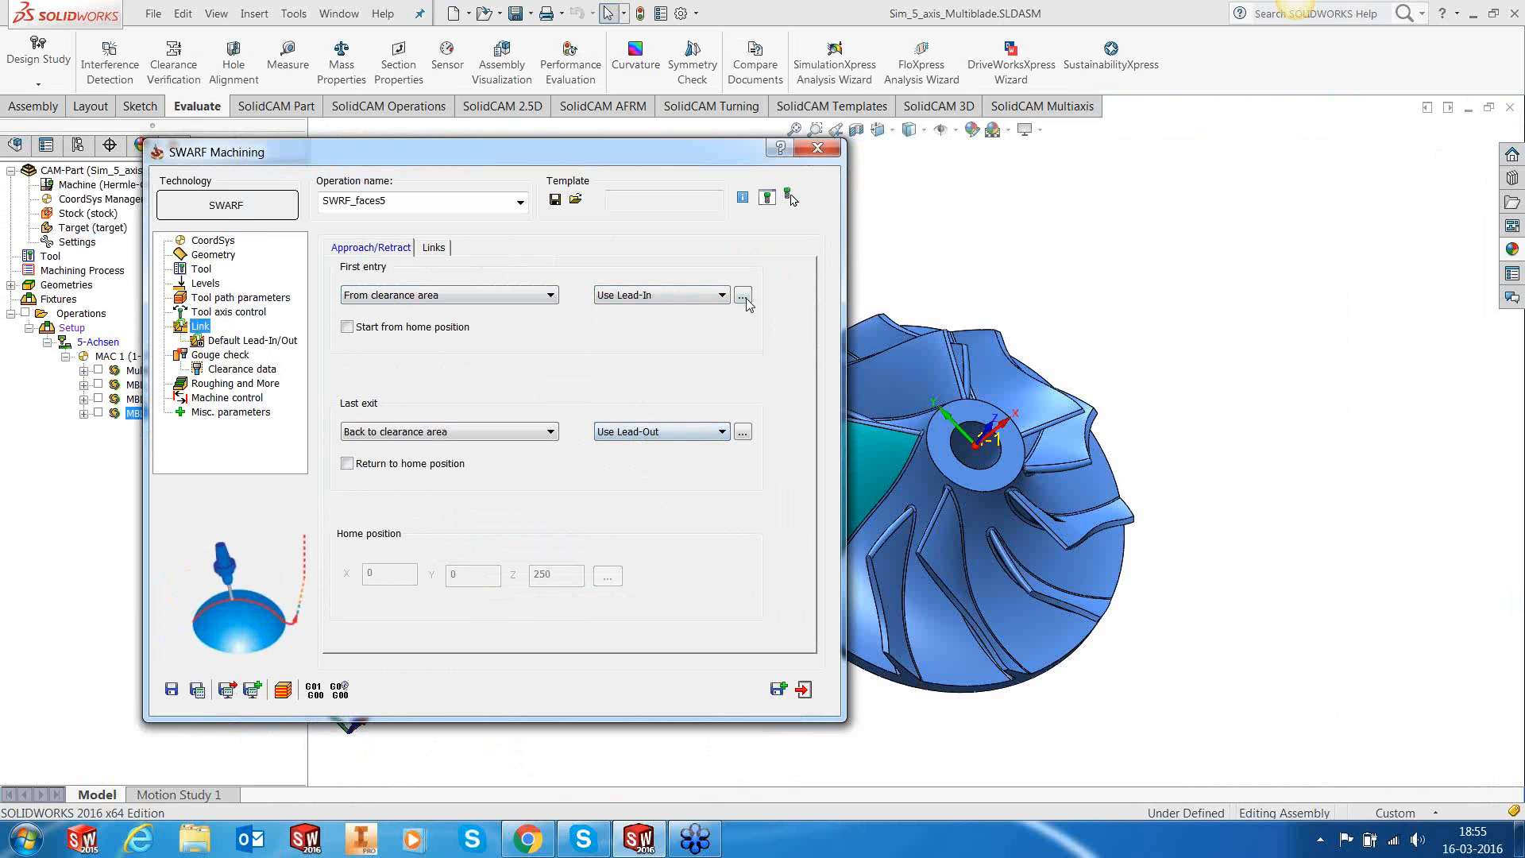
Step: Override the default lead-in and lead-out with their own tangential arcs, setting the lead-out height to 1
click(742, 295)
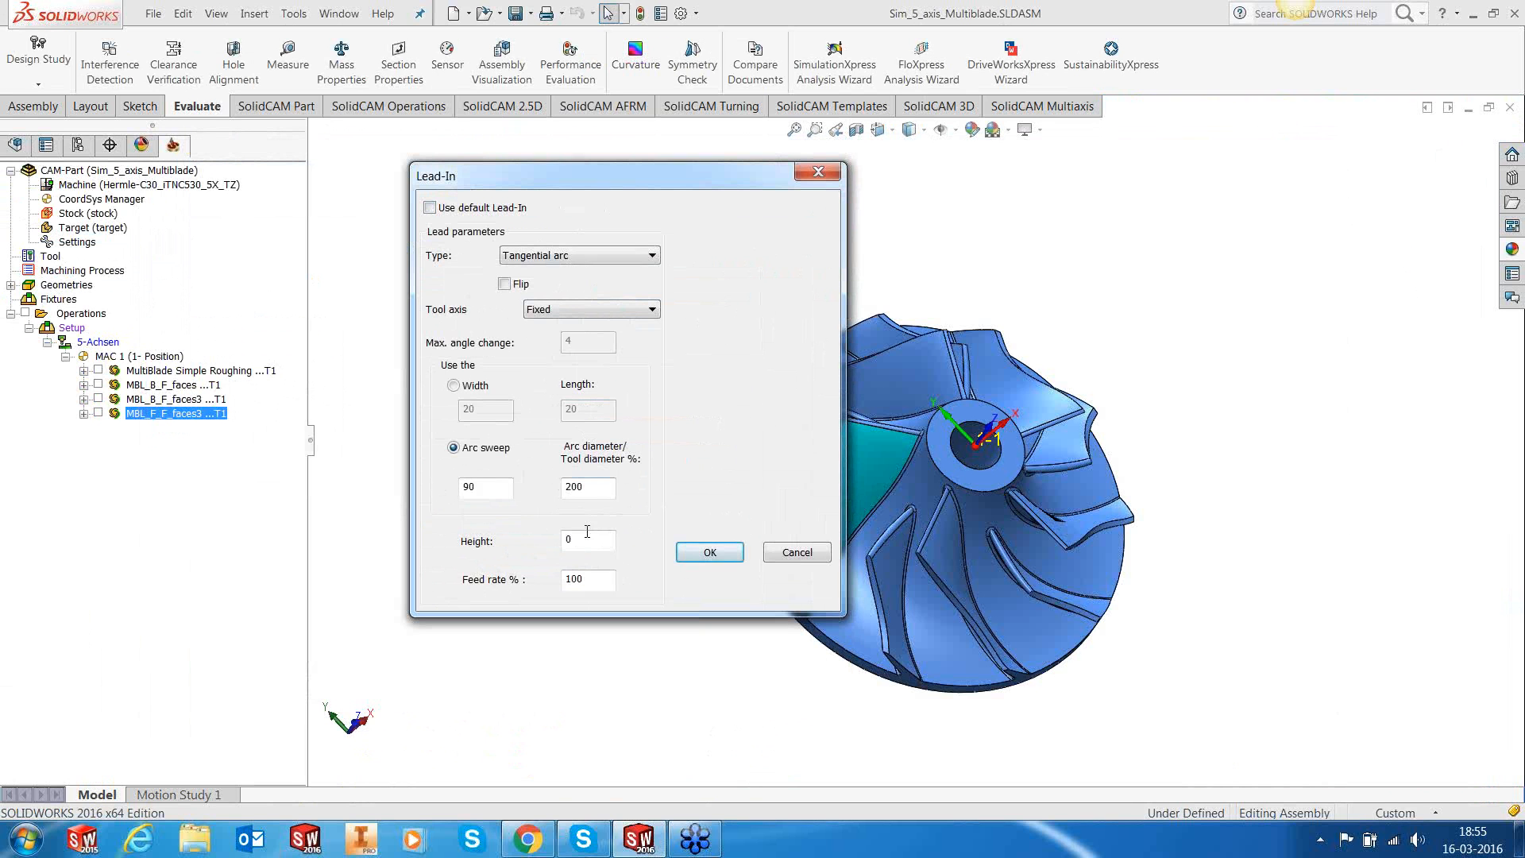
click(711, 553)
click(737, 433)
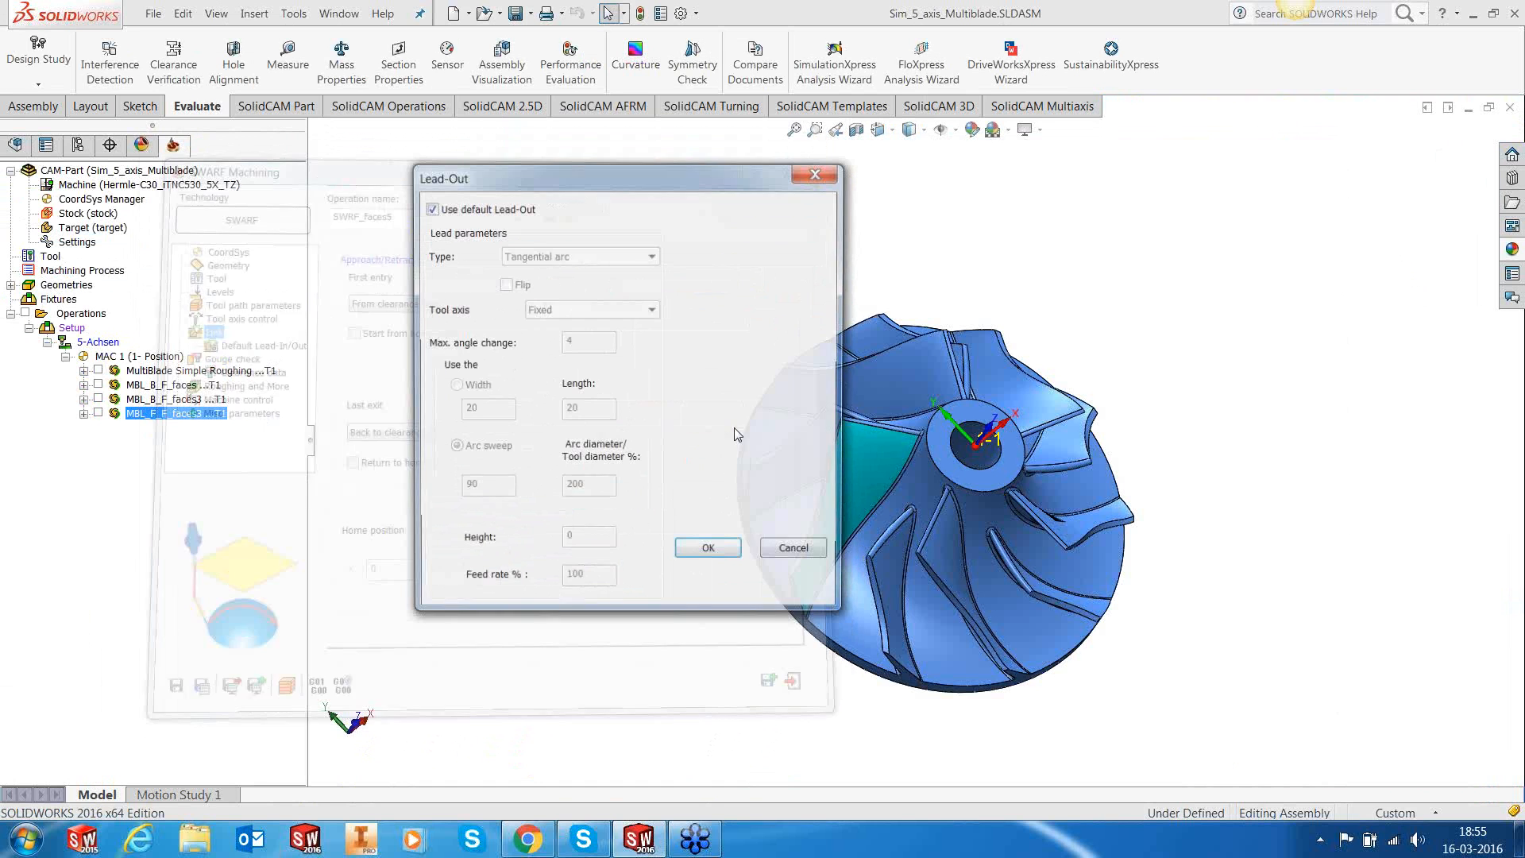
text(1)
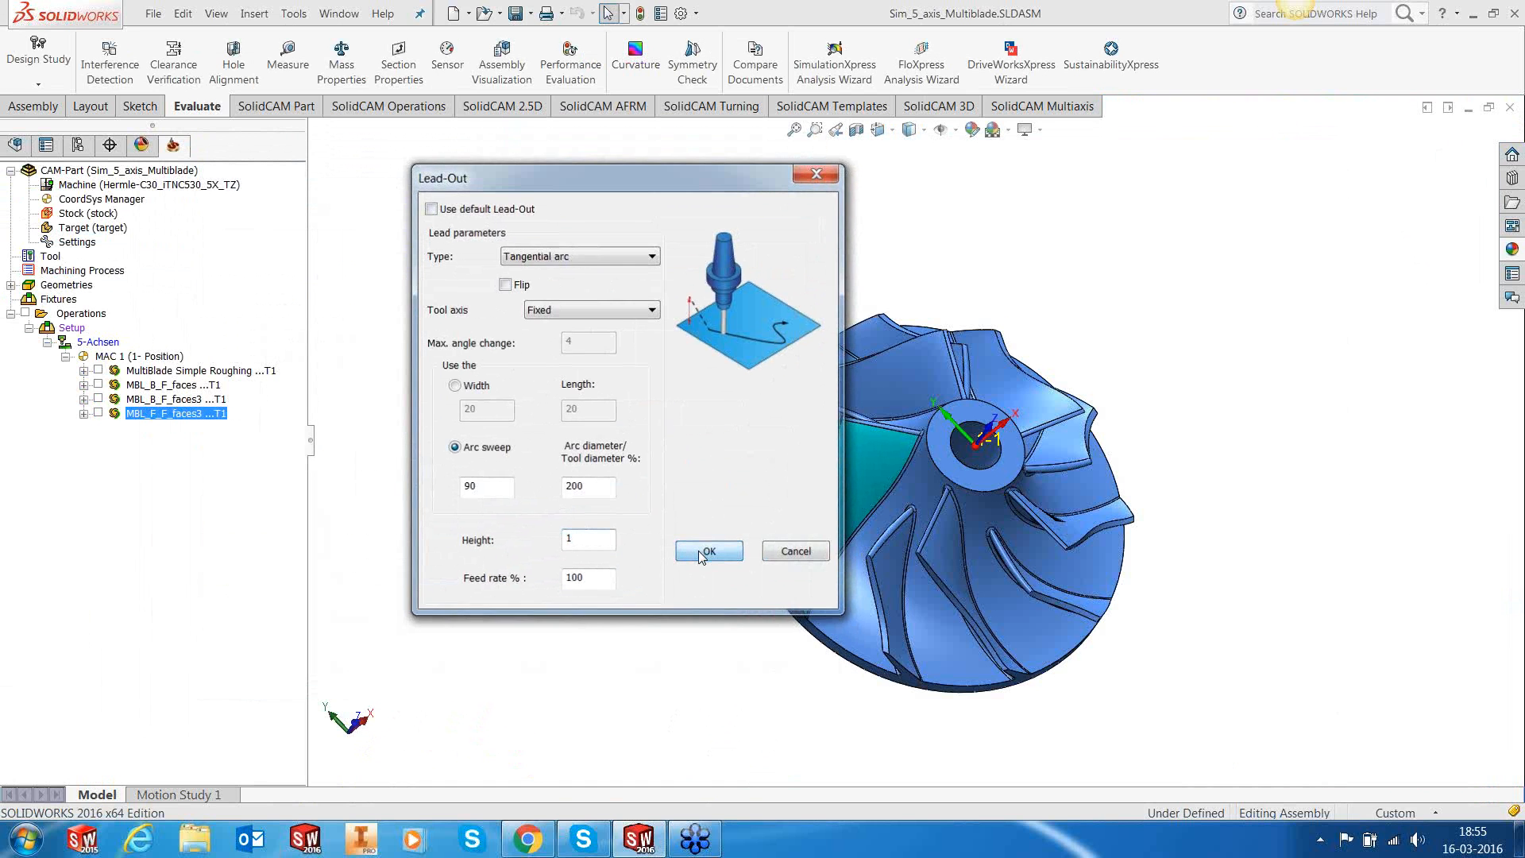
click(700, 552)
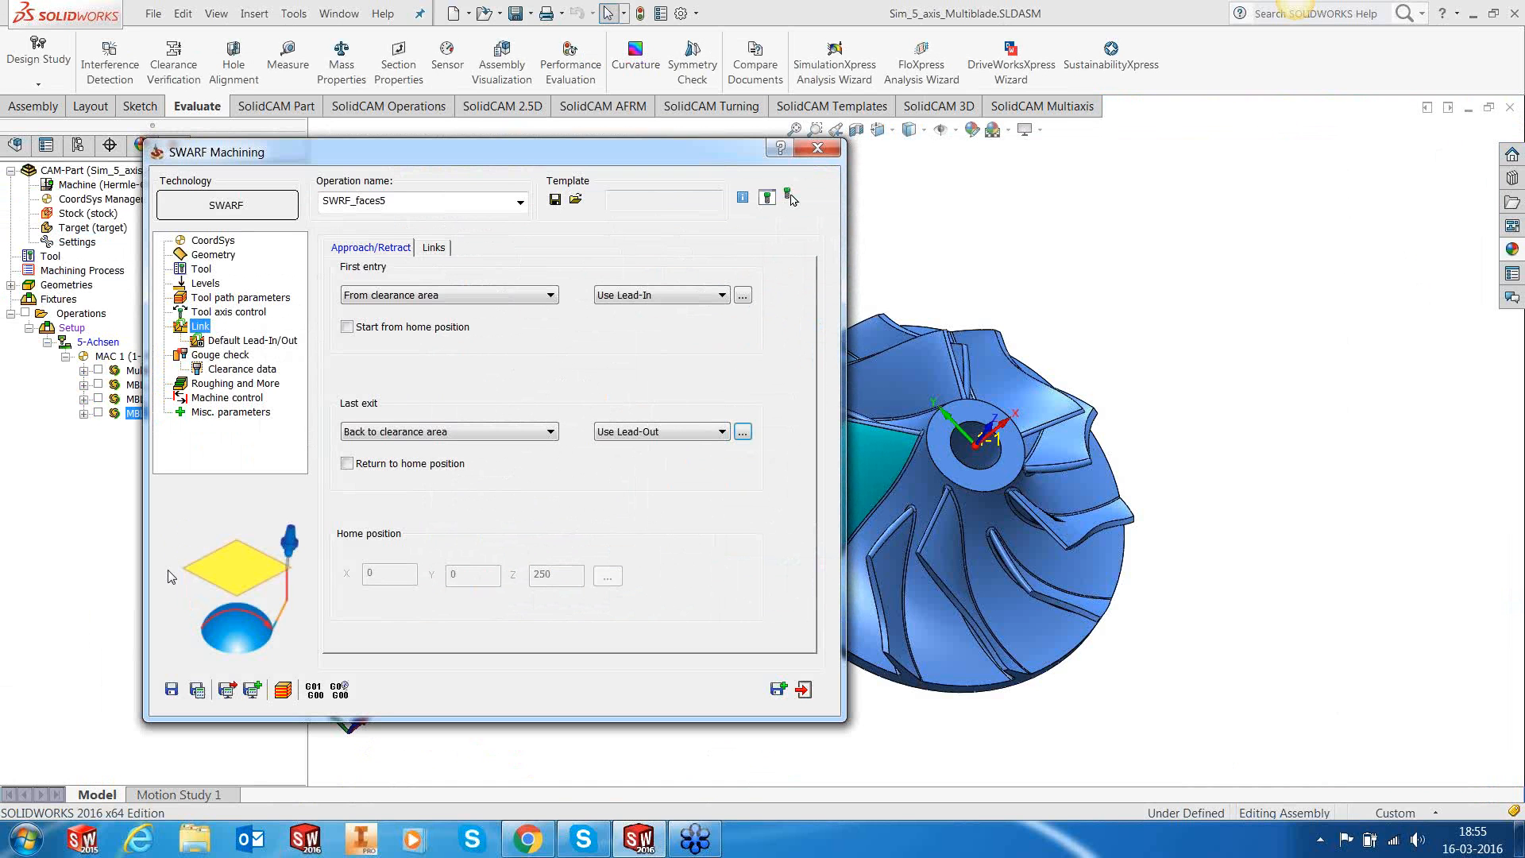
Step: Check the gouge check settings, save and close the SWARF operation, and calculate its tool path
click(226, 354)
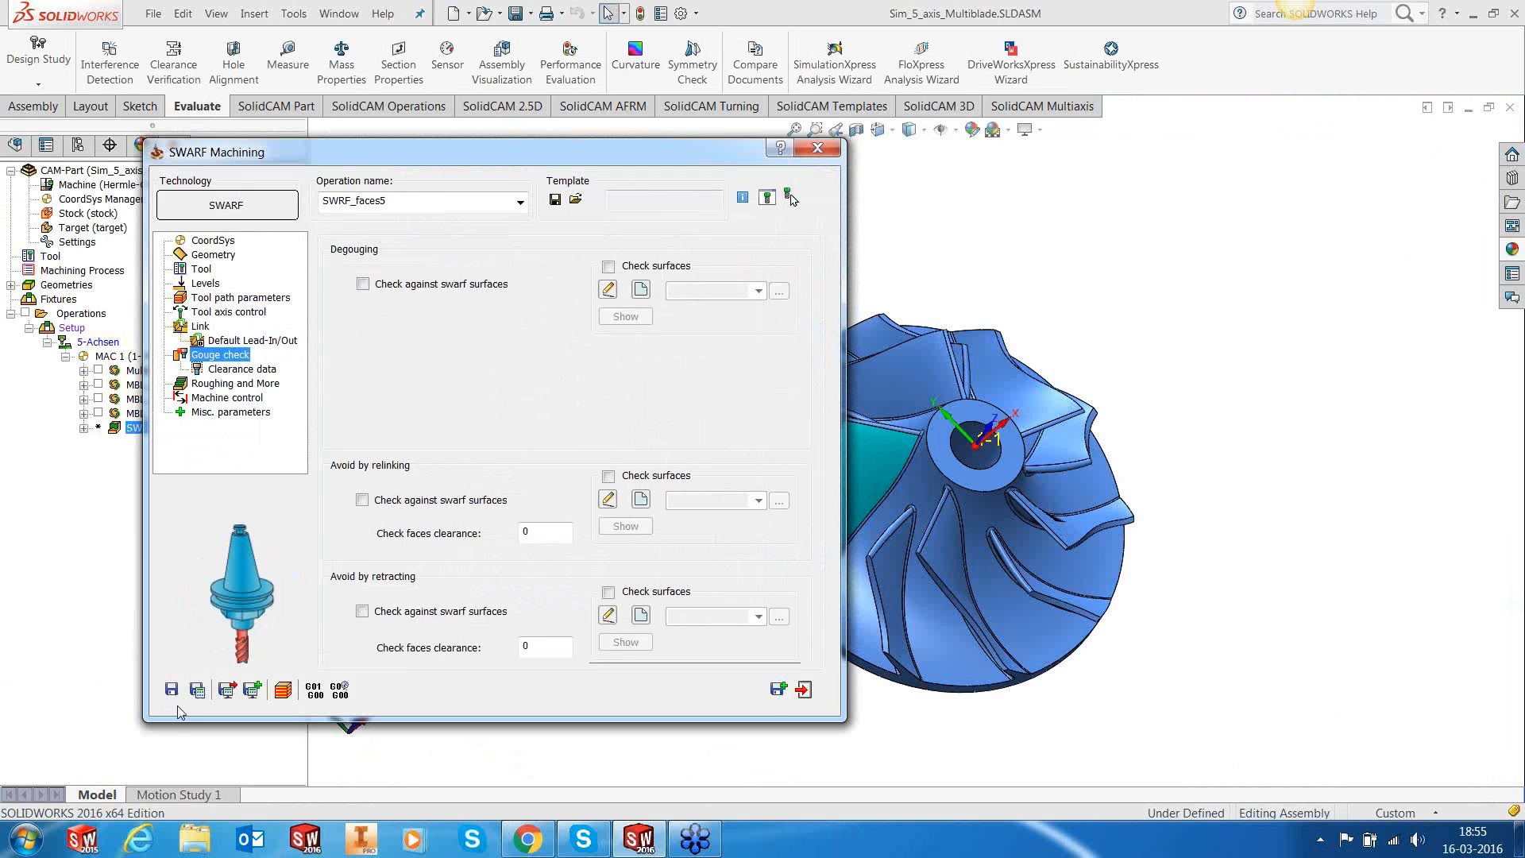
click(803, 690)
right_click(170, 427)
click(217, 225)
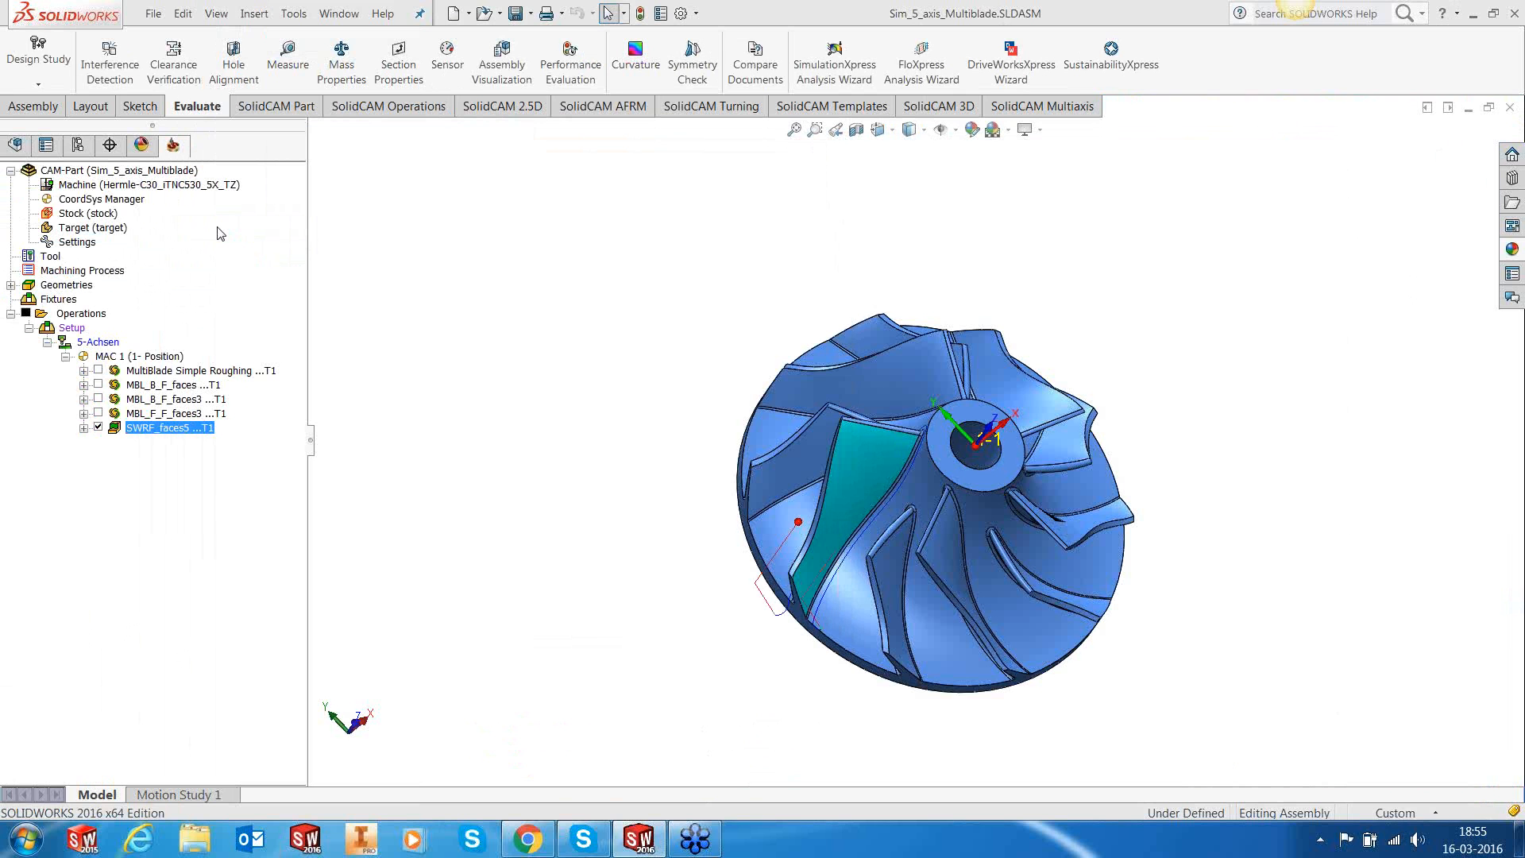
Step: Simulate the SWARF operation in the Host CAD view, stepping the tool along the highlighted blade
right_click(175, 436)
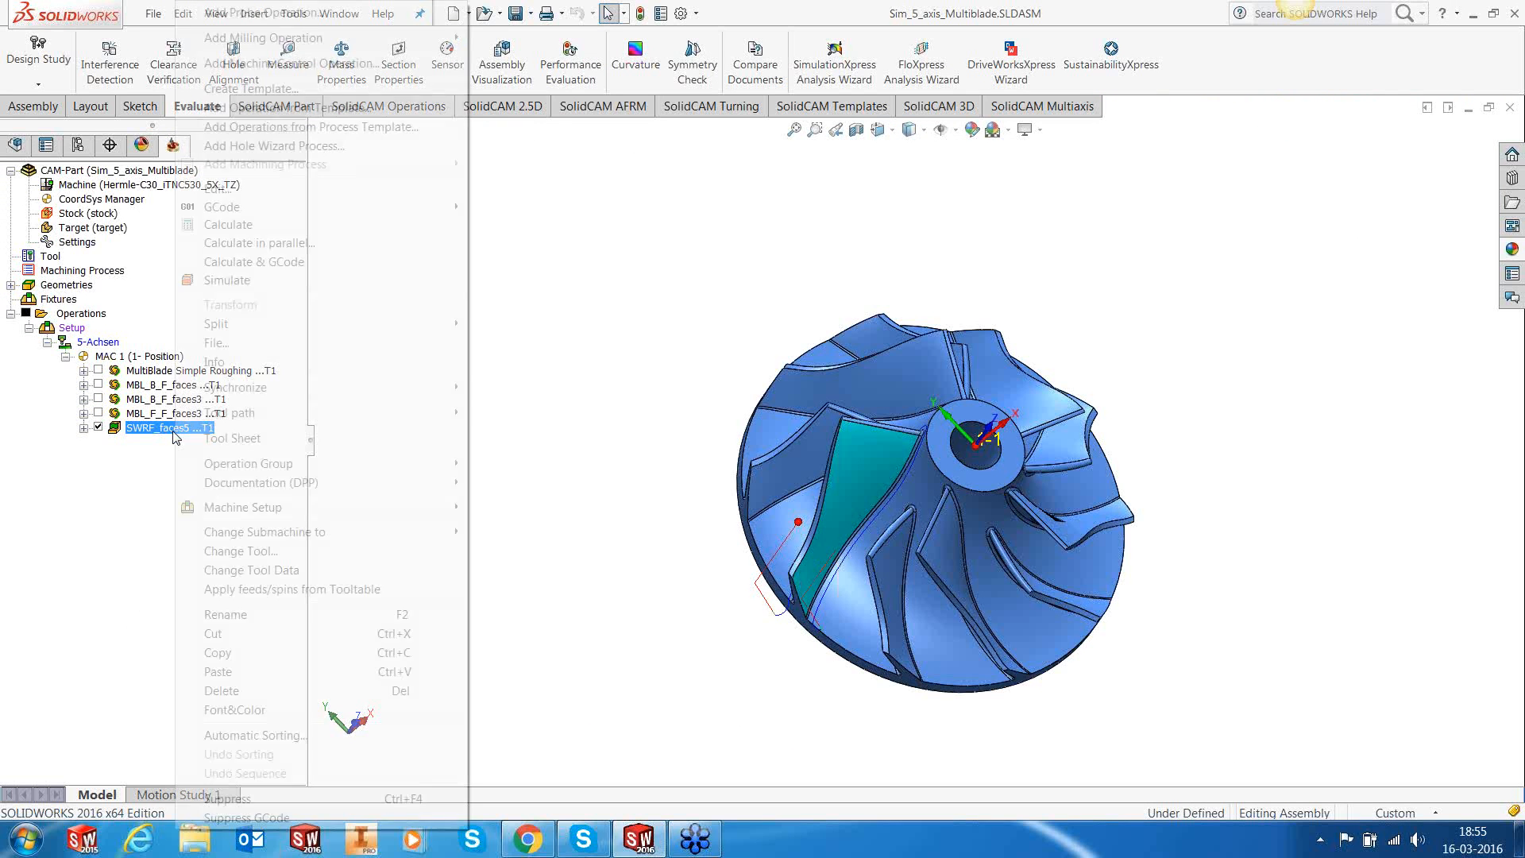
click(227, 279)
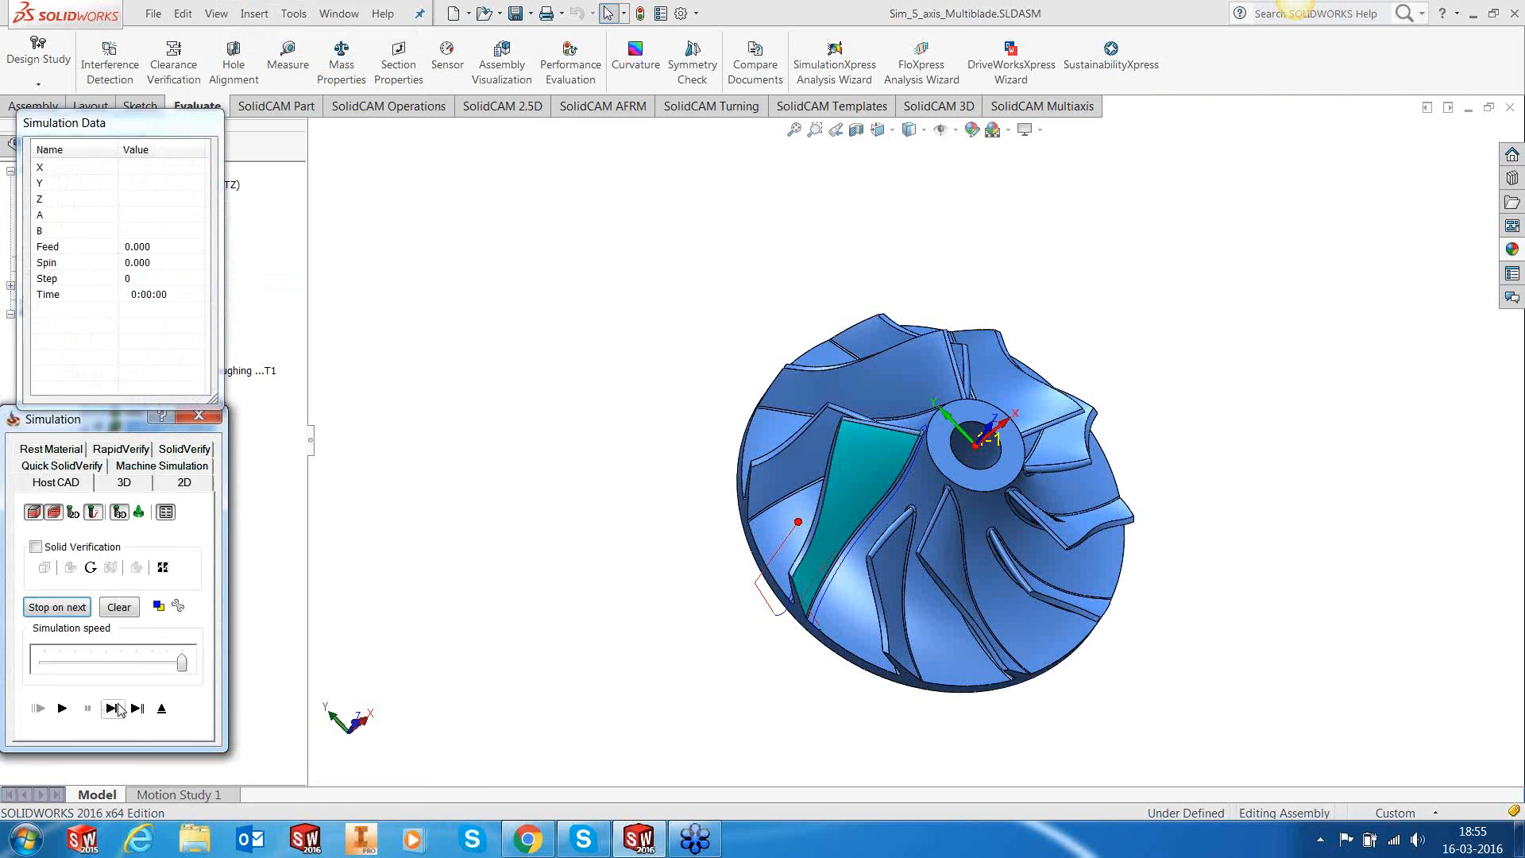
click(113, 708)
click(112, 708)
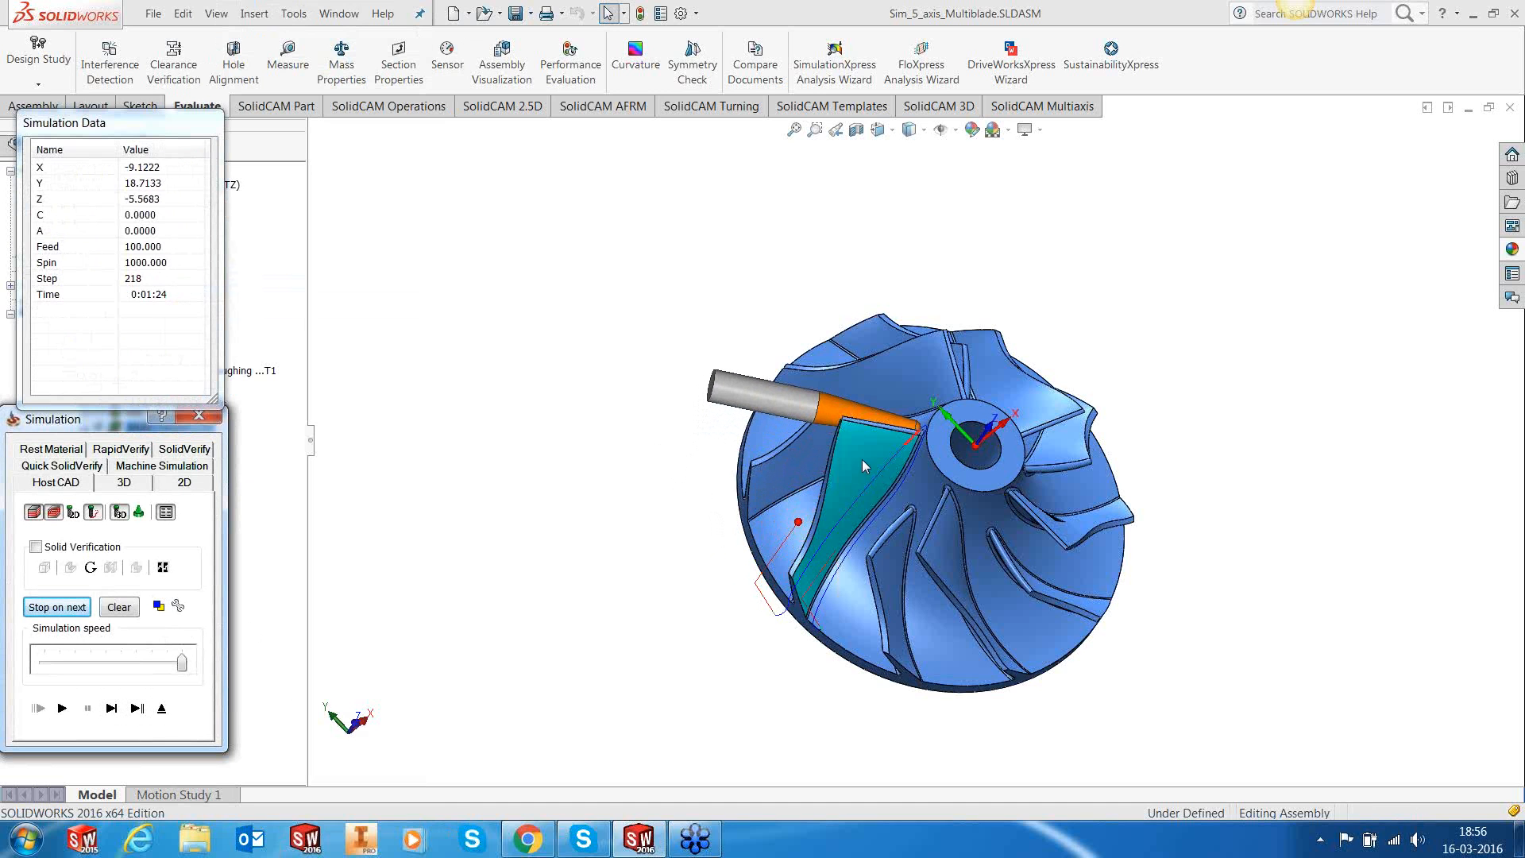
Step: Examine the tool's contact with the blade edge up close, step the simulation through to the last exit, and close it
middle_drag(871, 470, 968, 443)
scroll(965, 442, up, 3)
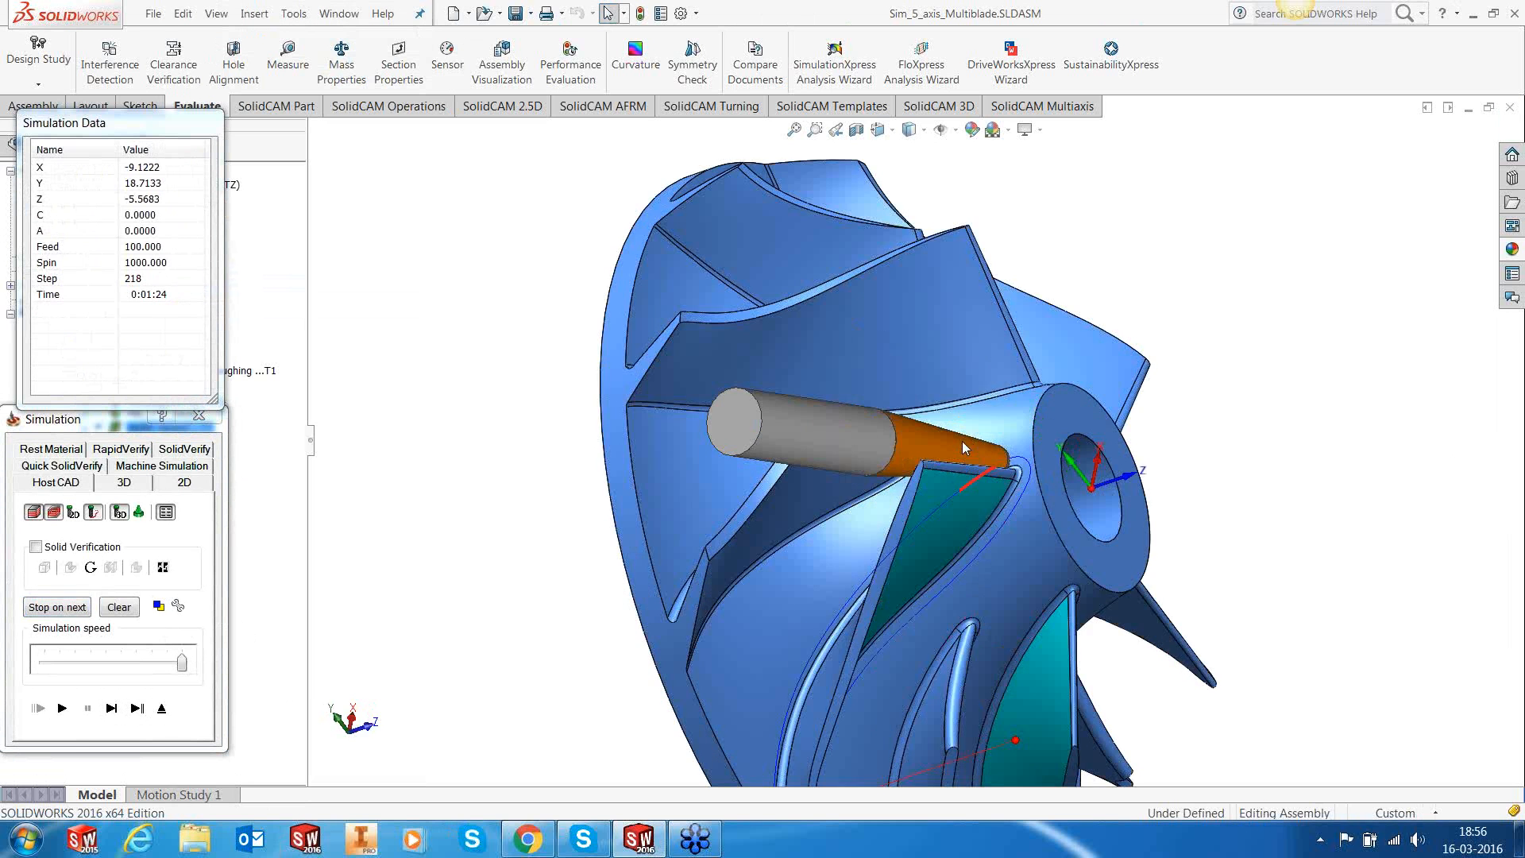
scroll(927, 469, up, 3)
scroll(905, 479, up, 2)
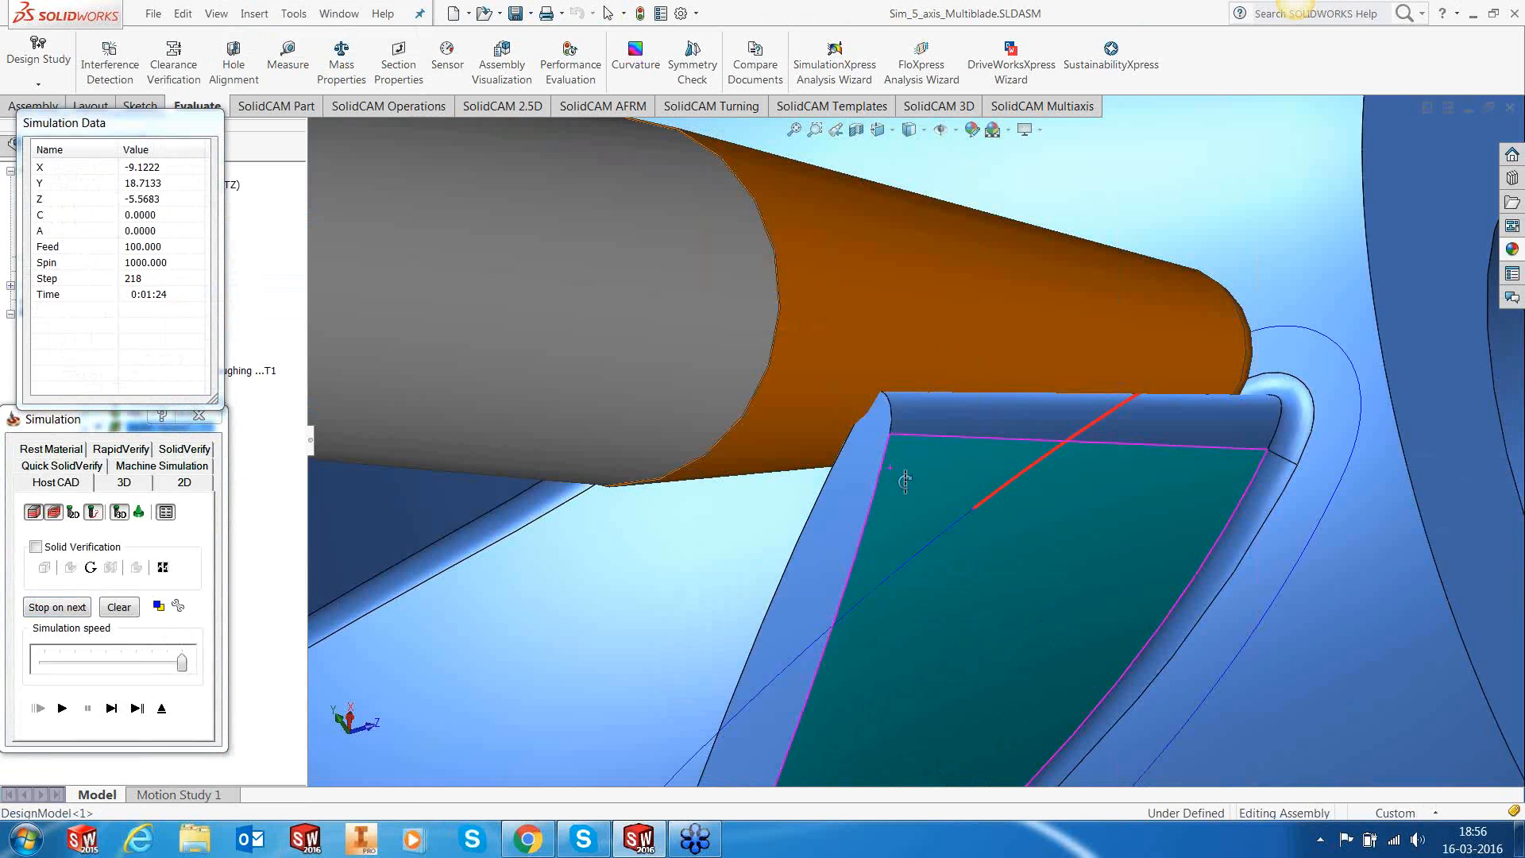
scroll(906, 480, down, 2)
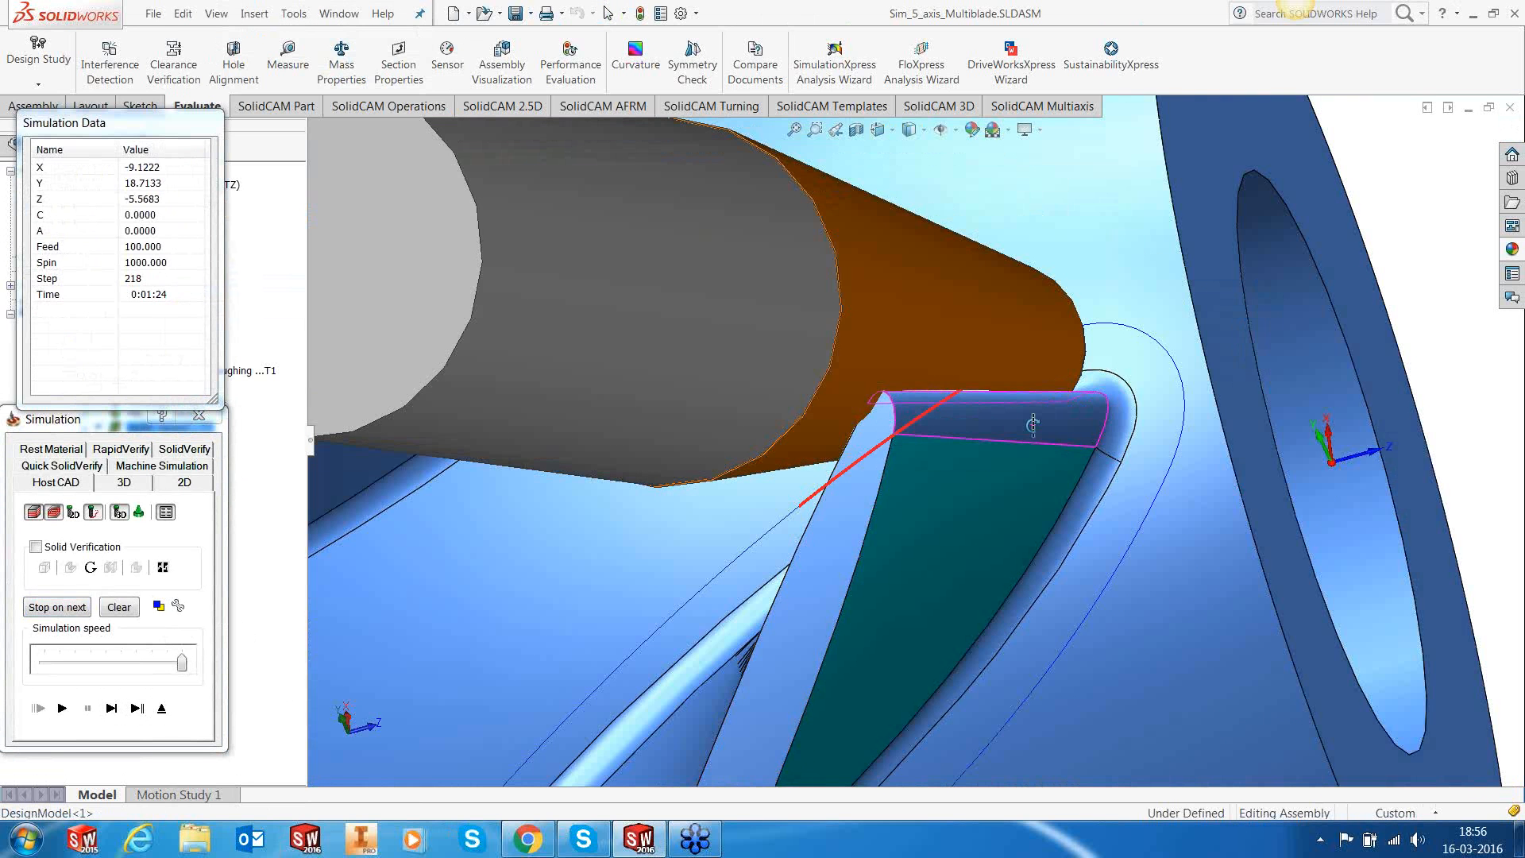
scroll(1033, 424, down, 1)
middle_click(1036, 423)
middle_click(1037, 424)
middle_drag(981, 514, 840, 532)
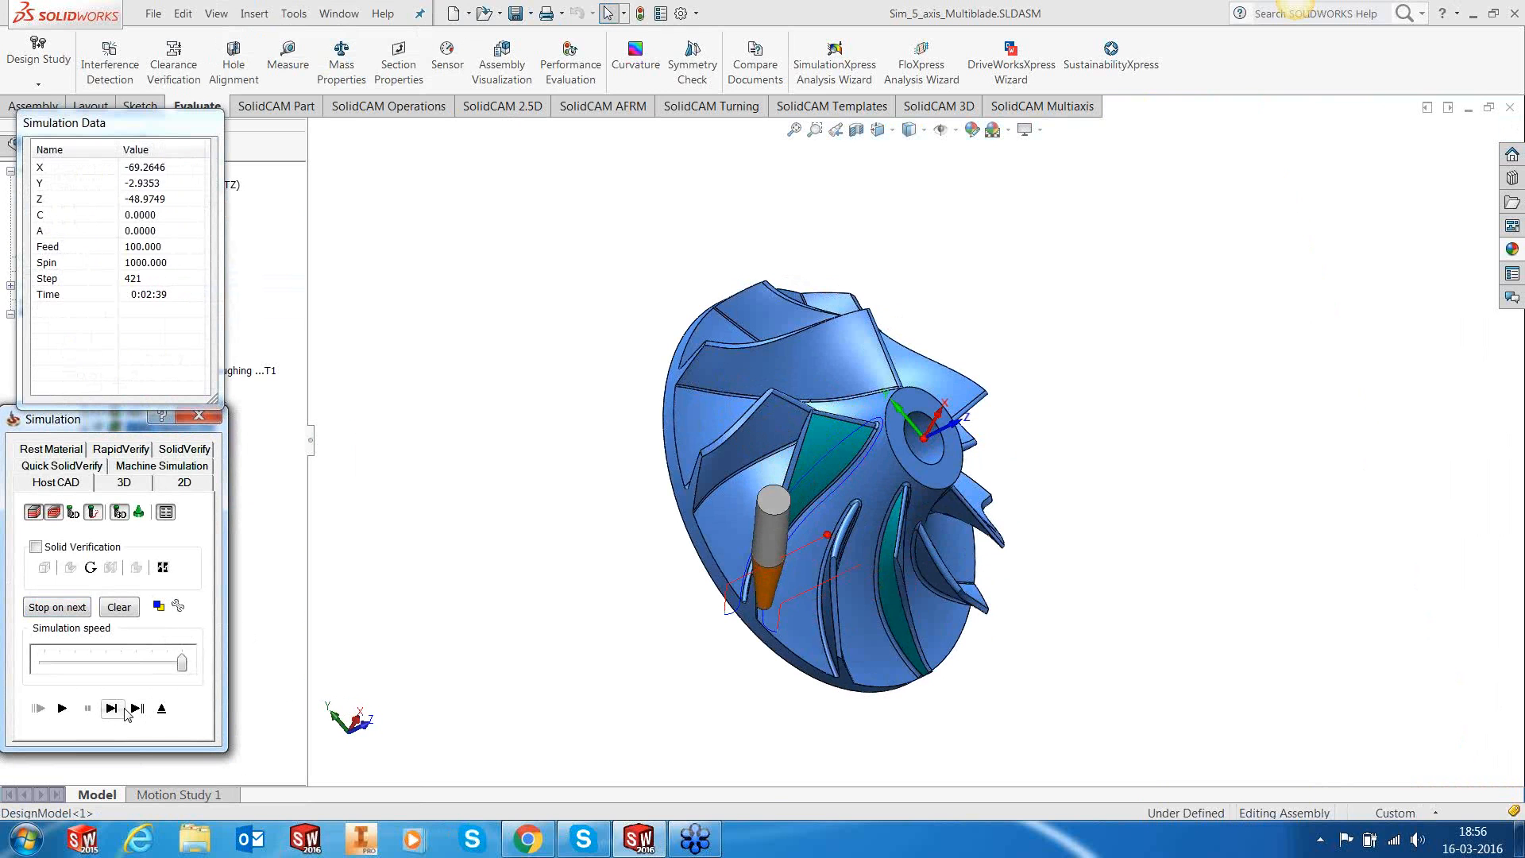
click(111, 707)
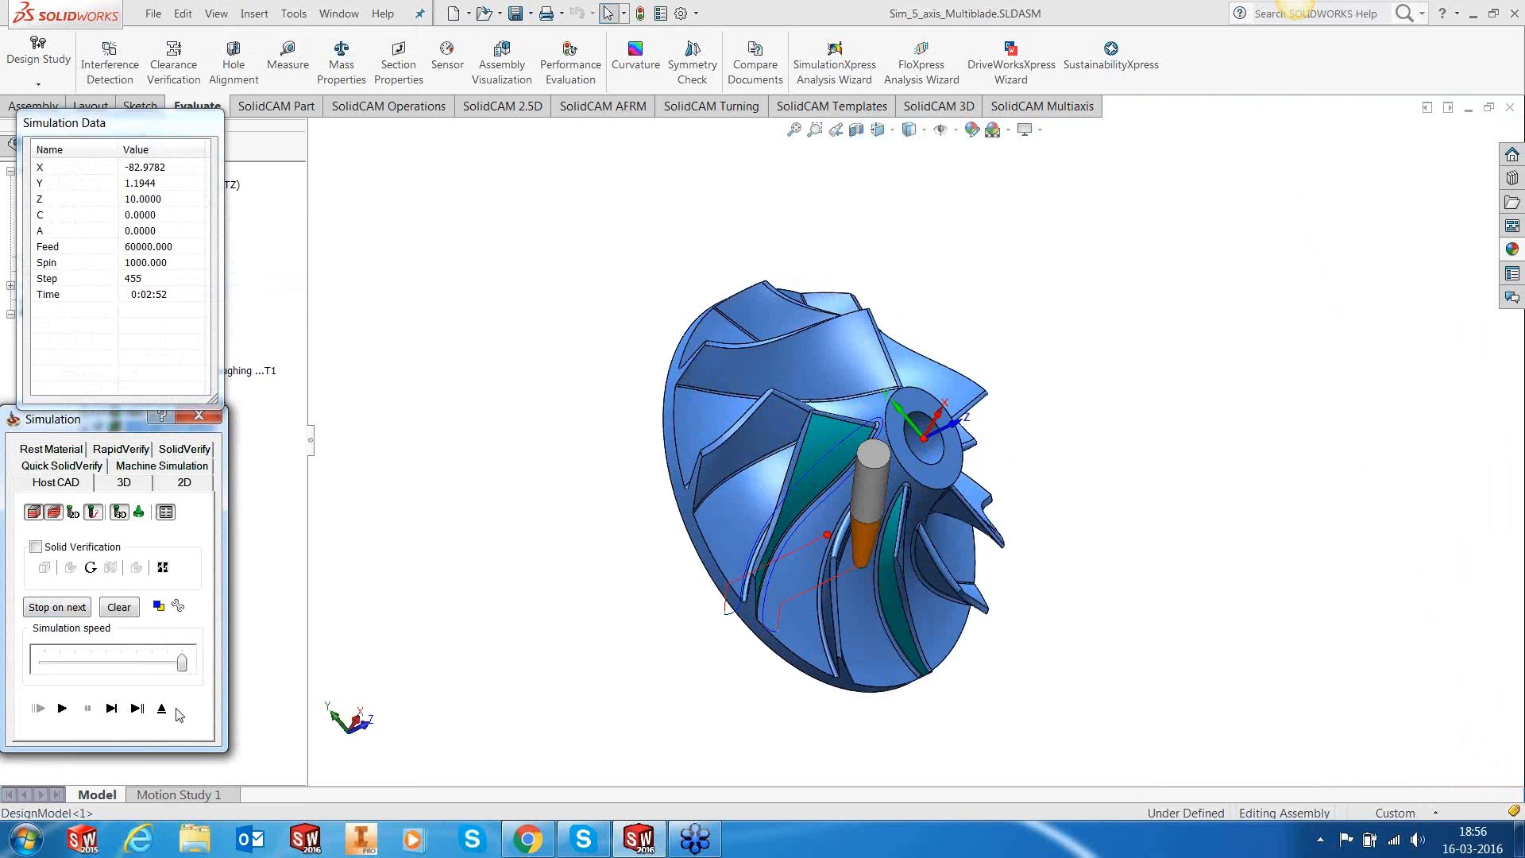
click(156, 708)
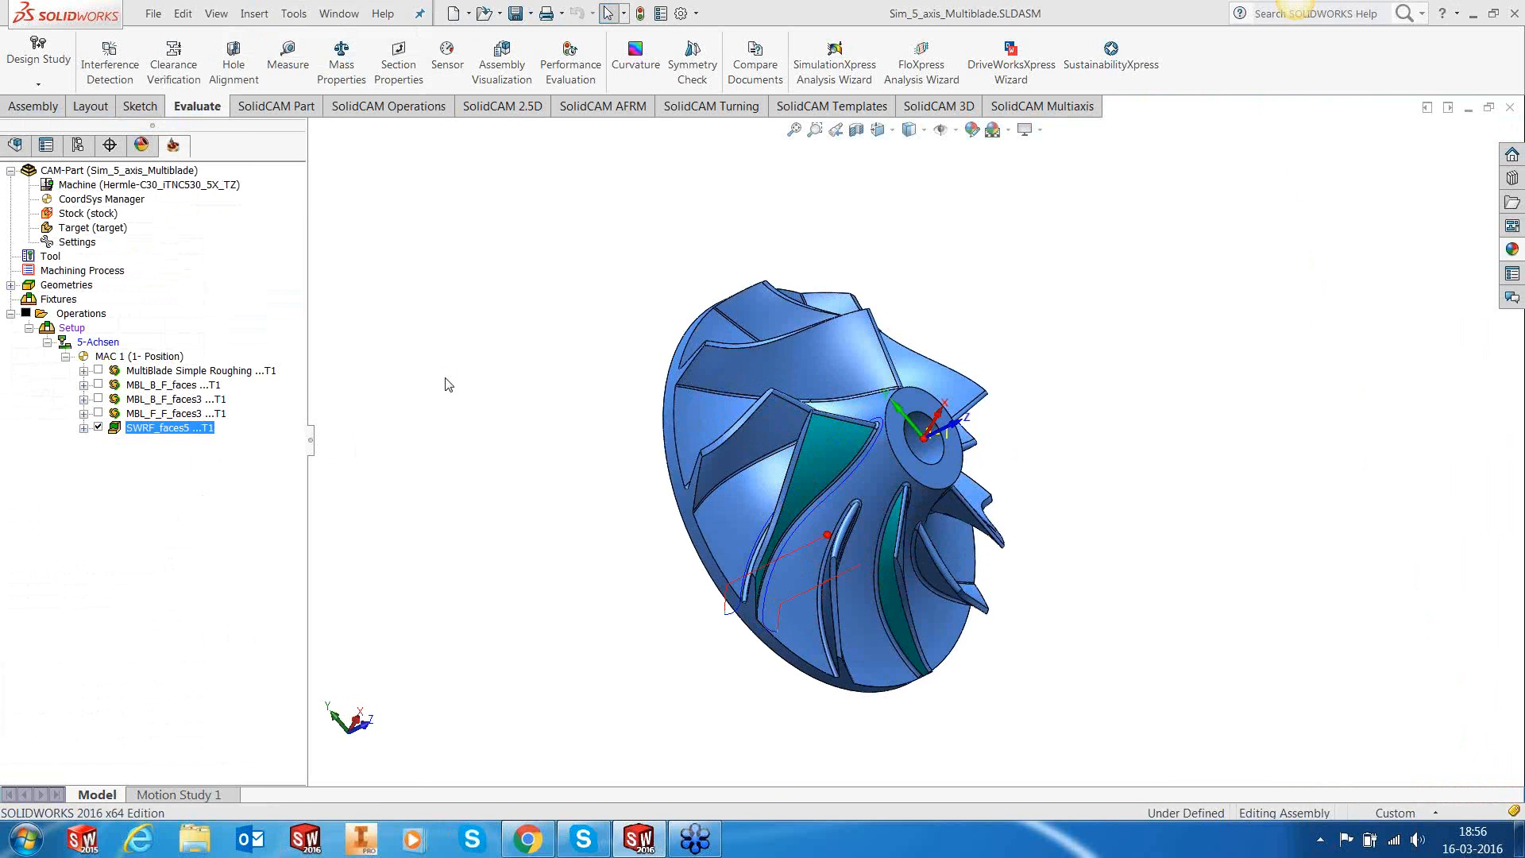
Step: Enable degouging against the swarf surfaces in the gouge check, recalculate the SWARF operation, and close it
click(220, 354)
click(363, 283)
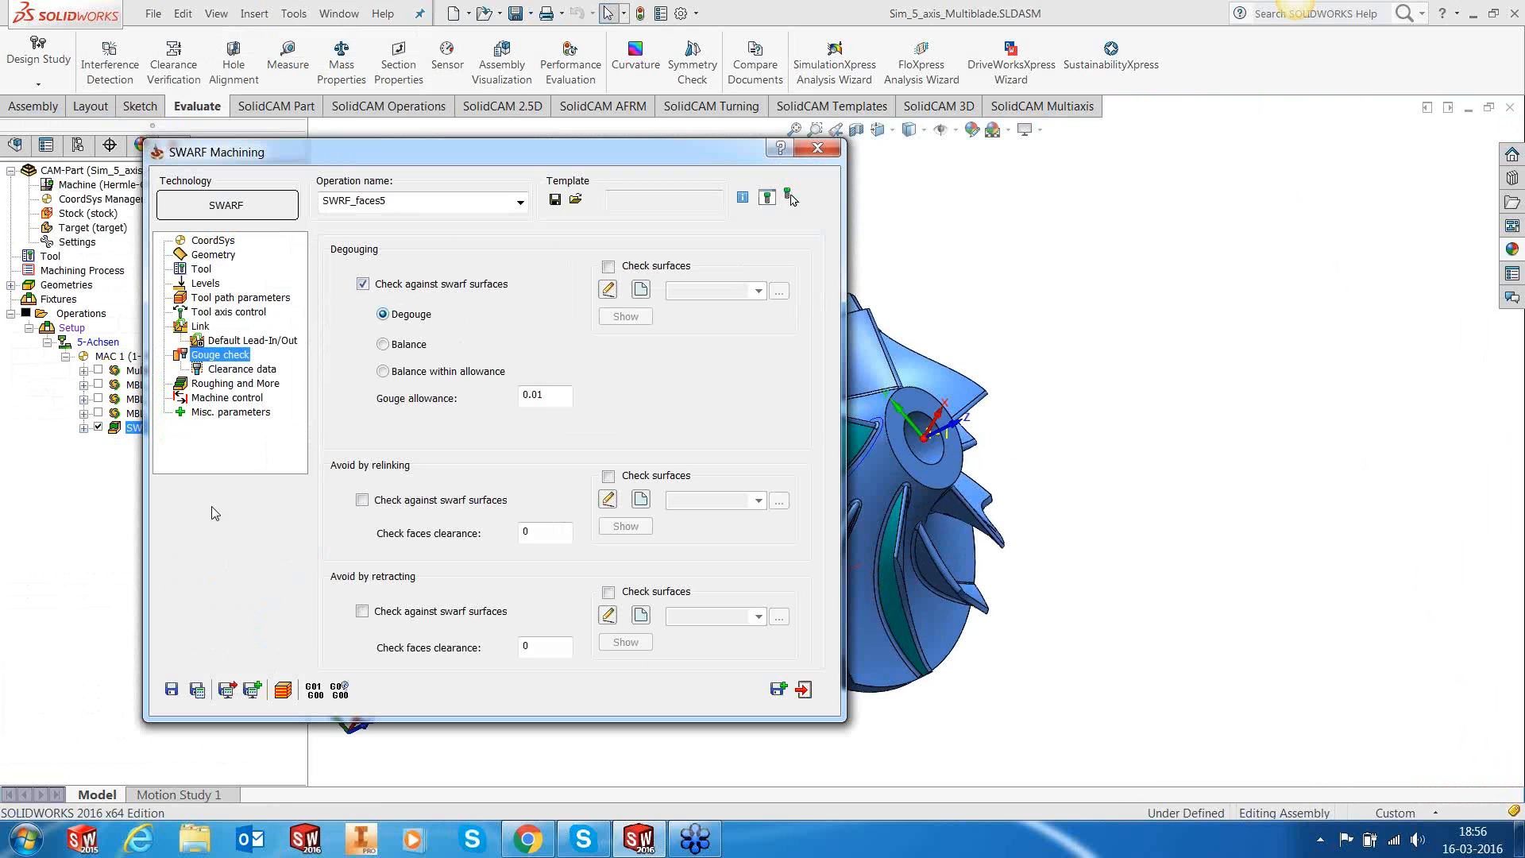
click(196, 688)
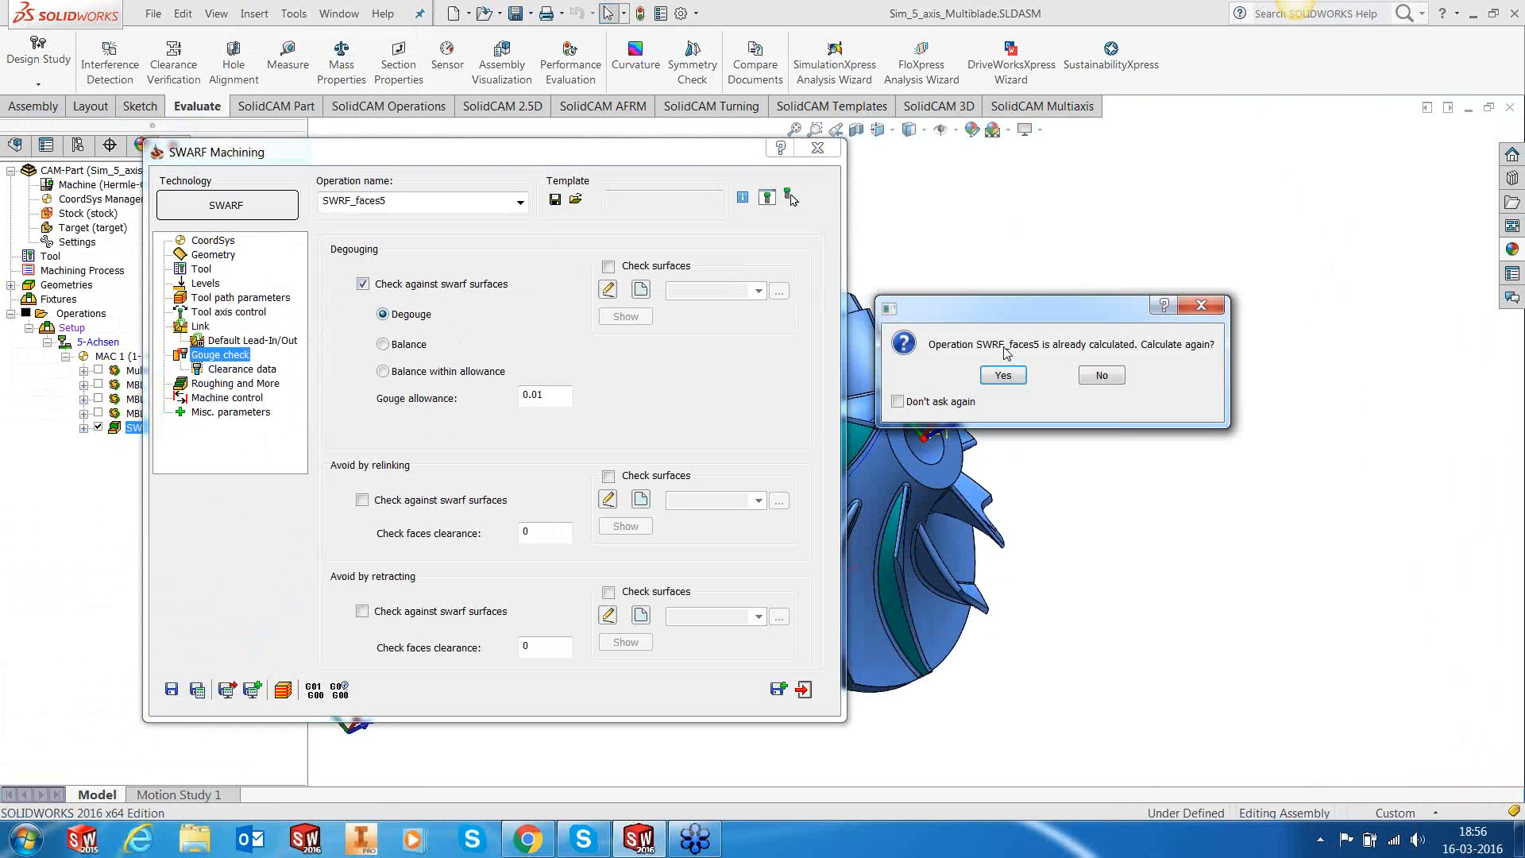
click(1007, 380)
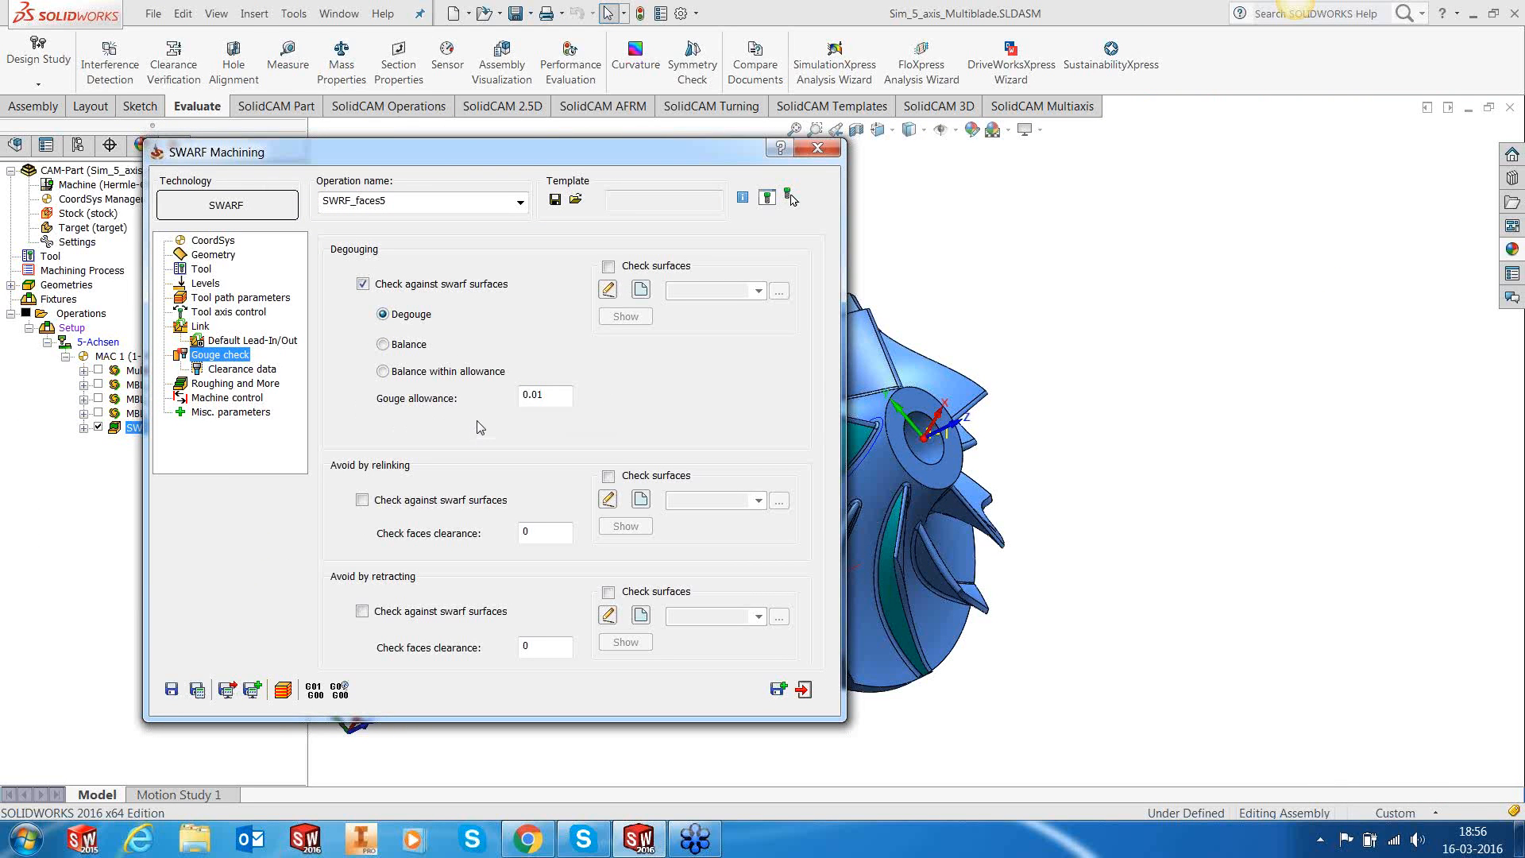
click(803, 690)
Step: Simulate the recalculated SWARF operation, examine the tool against the blade surface along the path, and close the simulation
right_click(143, 430)
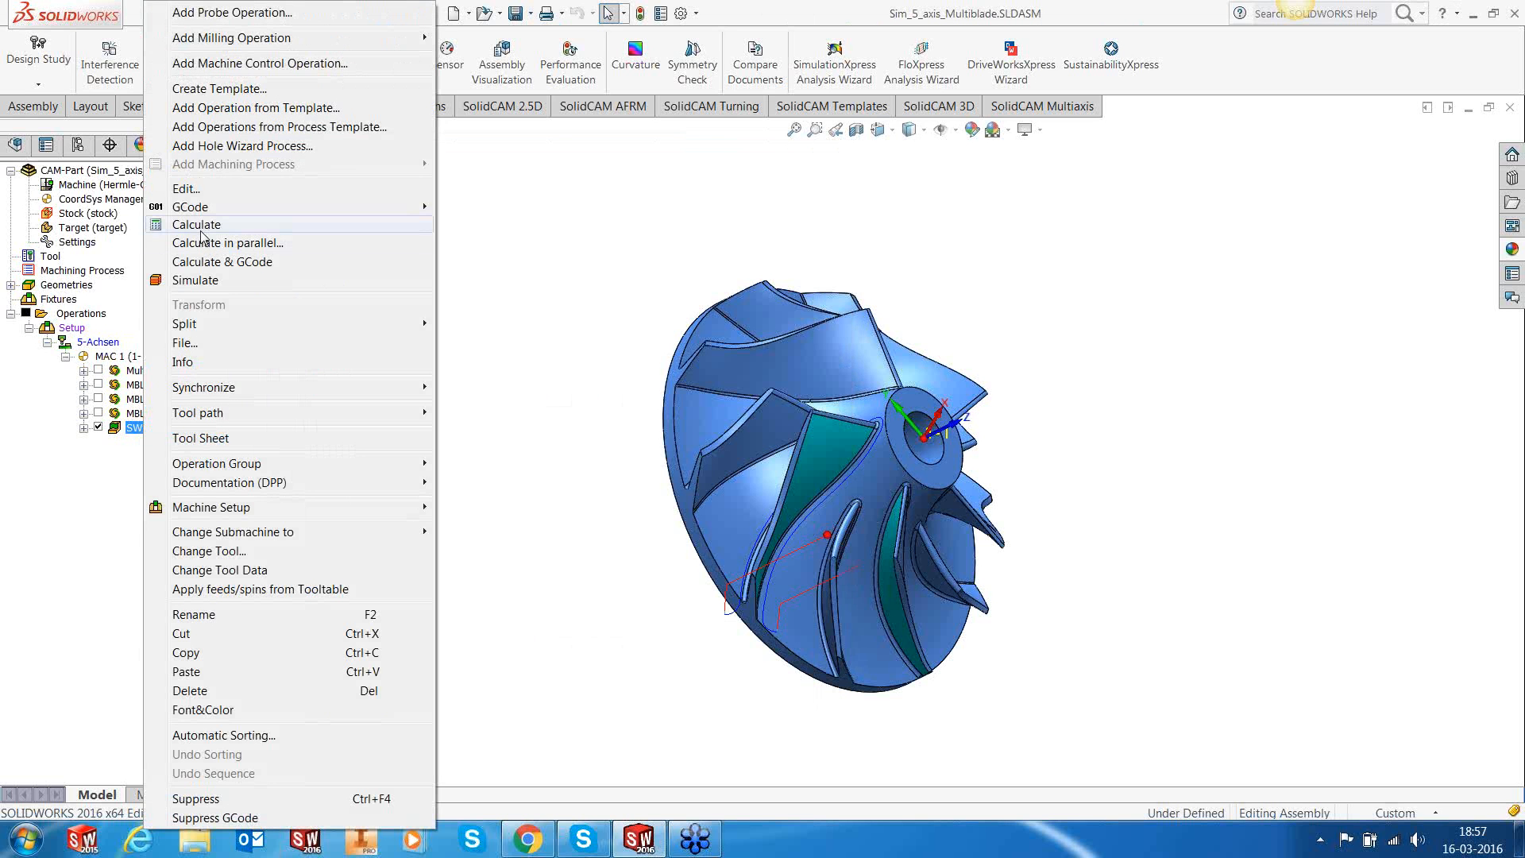
click(207, 281)
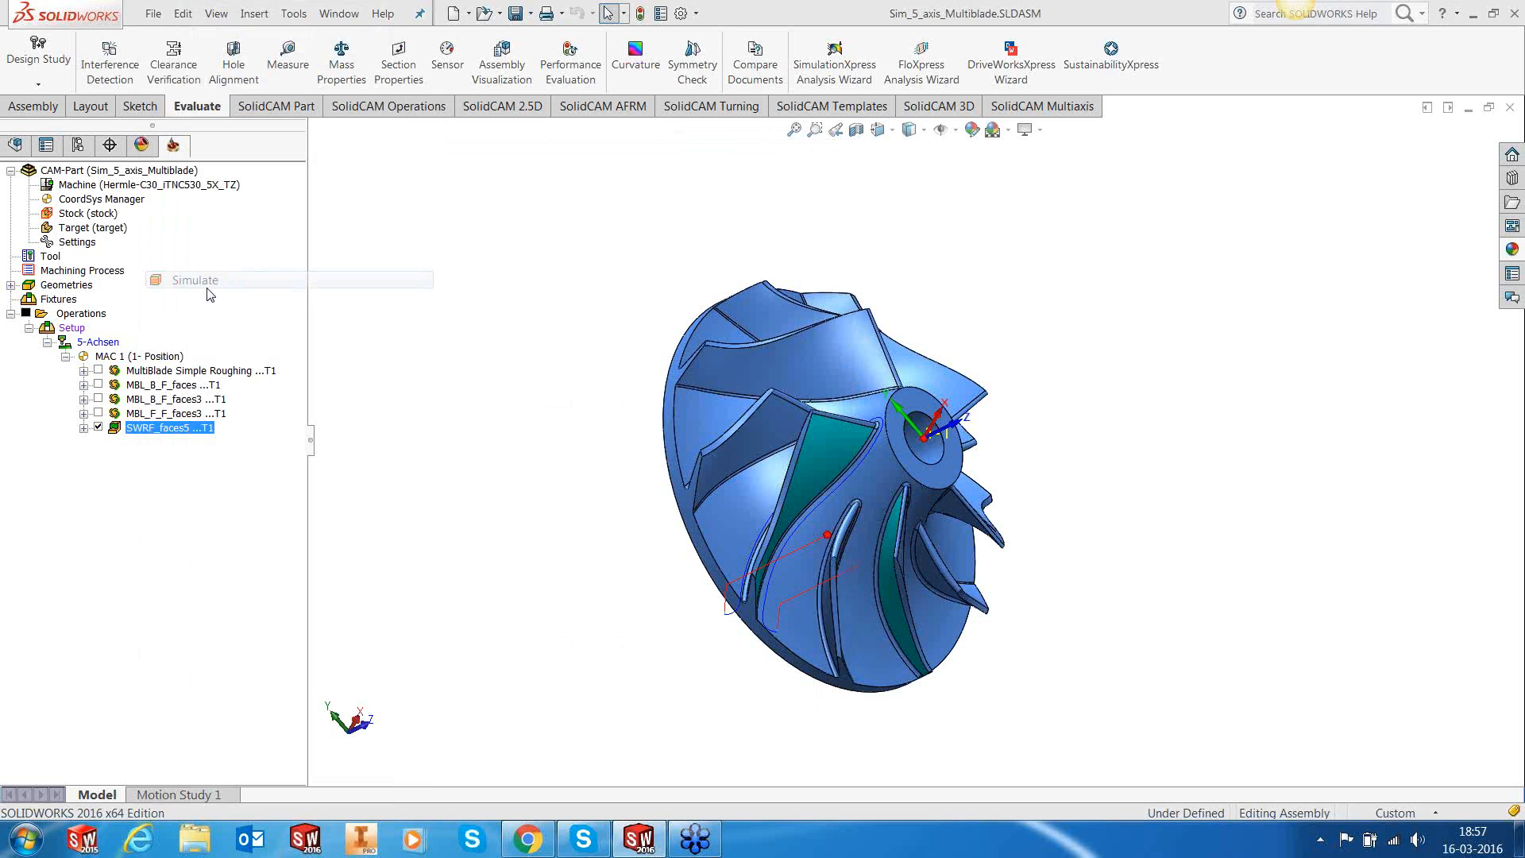
click(112, 708)
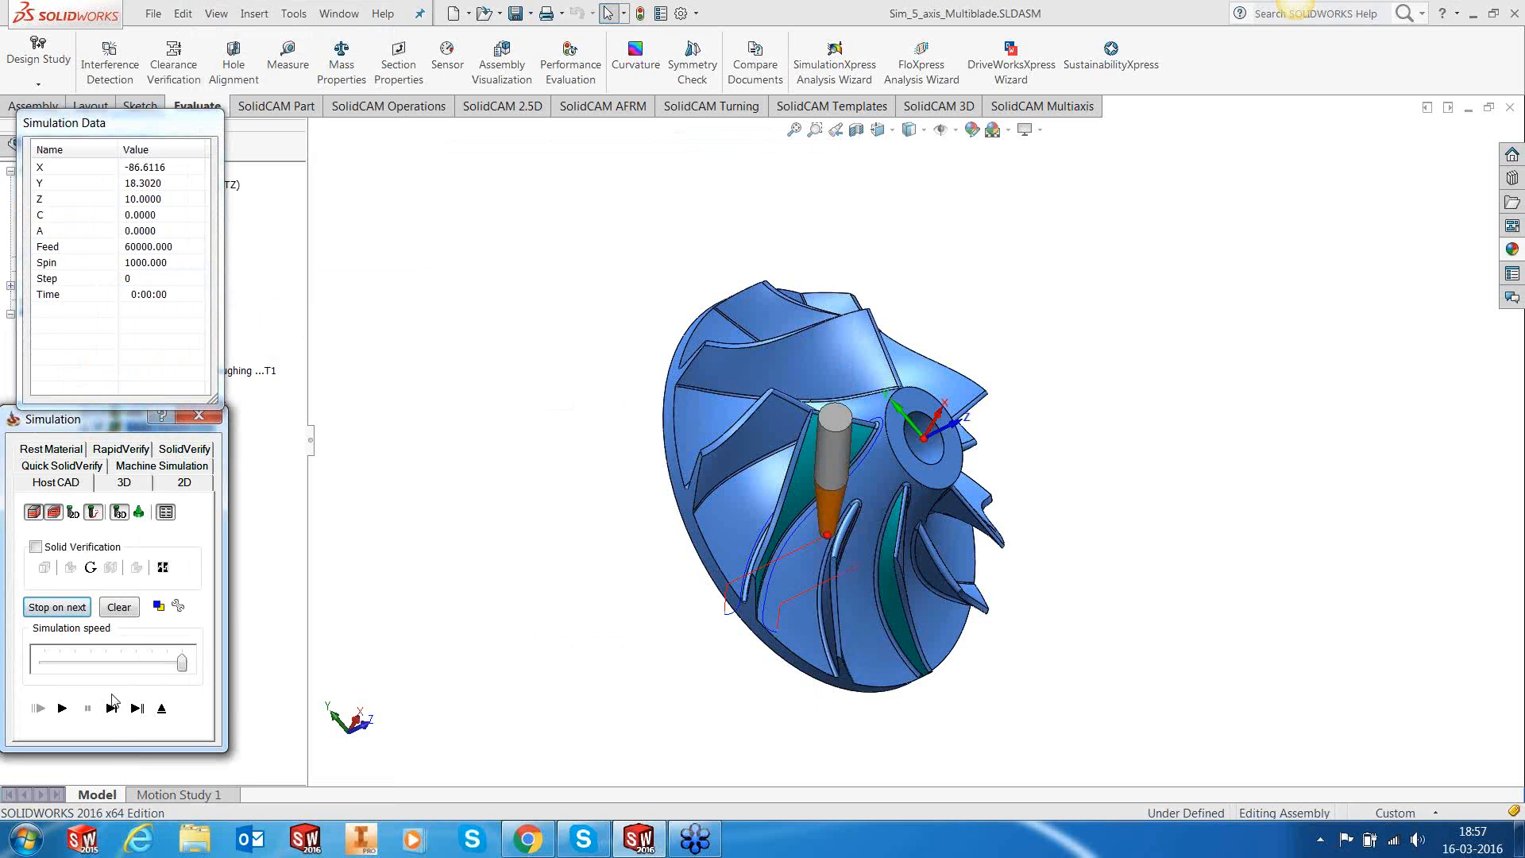
click(112, 707)
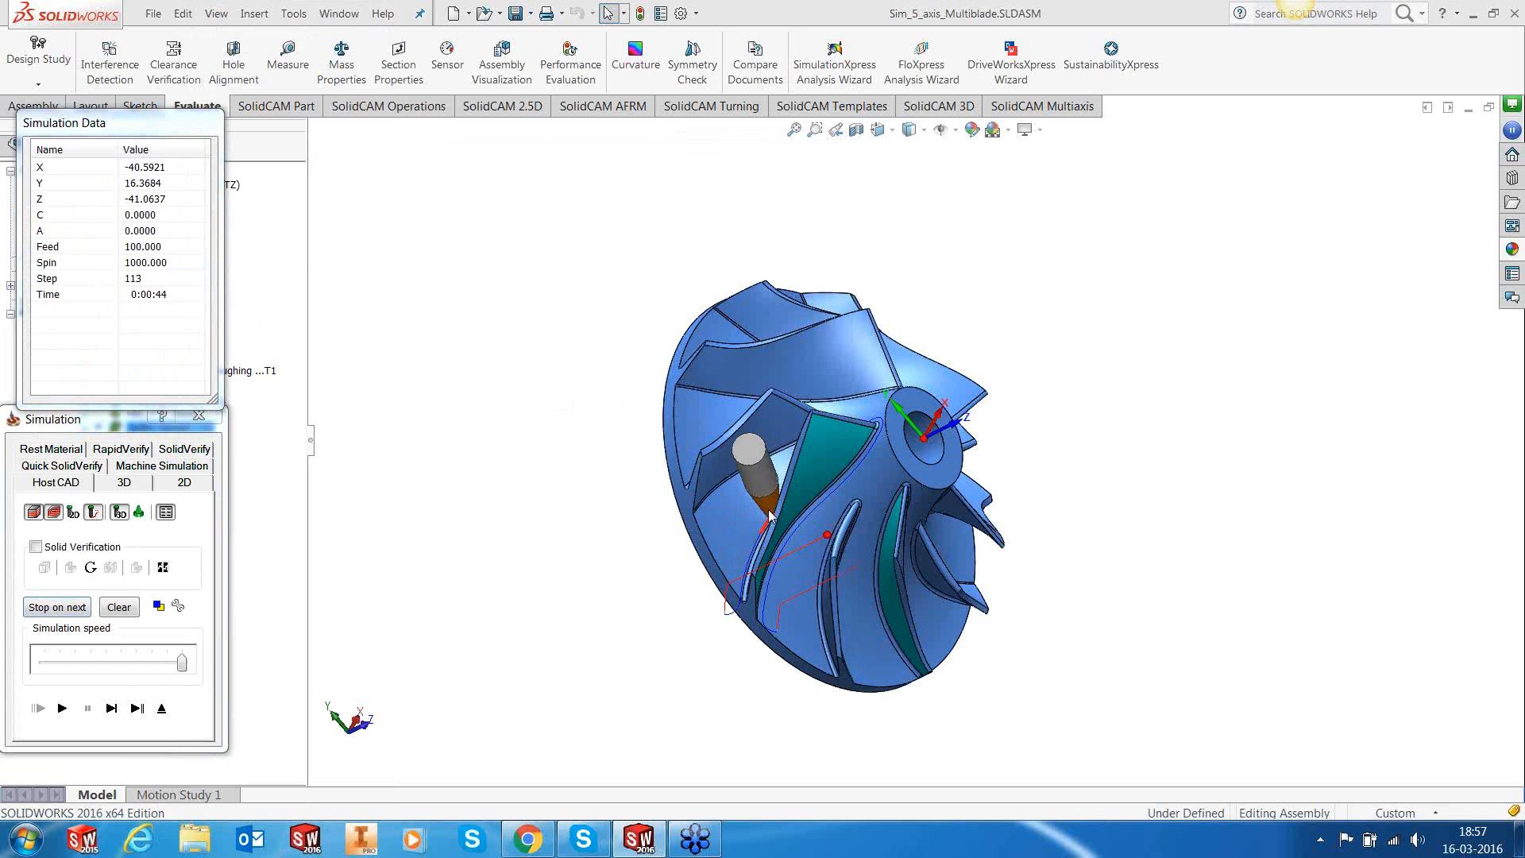
middle_drag(767, 509, 769, 486)
scroll(804, 461, down, 5)
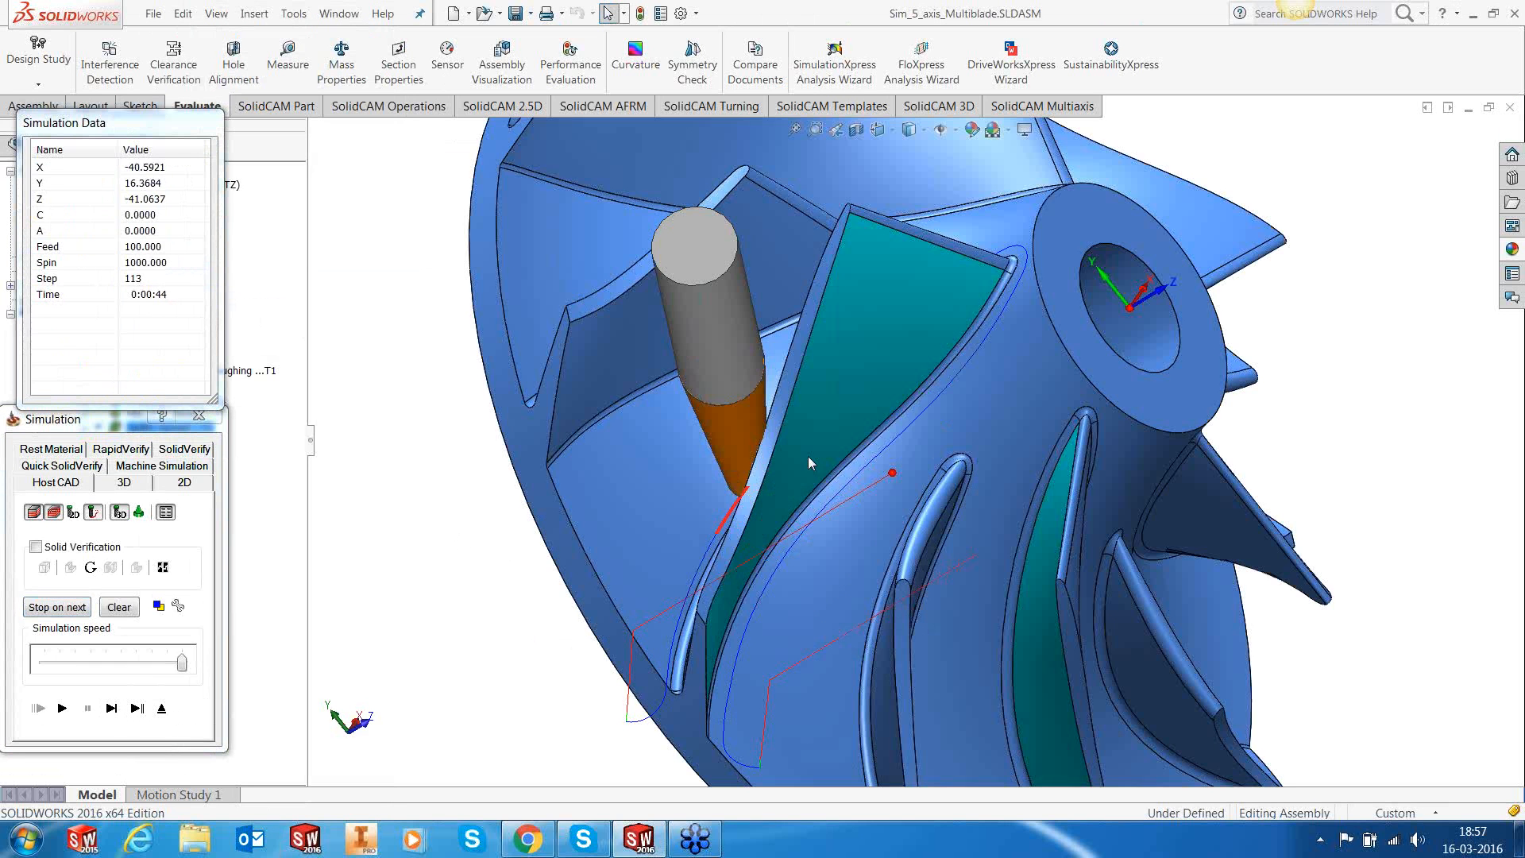
scroll(808, 457, down, 5)
scroll(806, 438, up, 8)
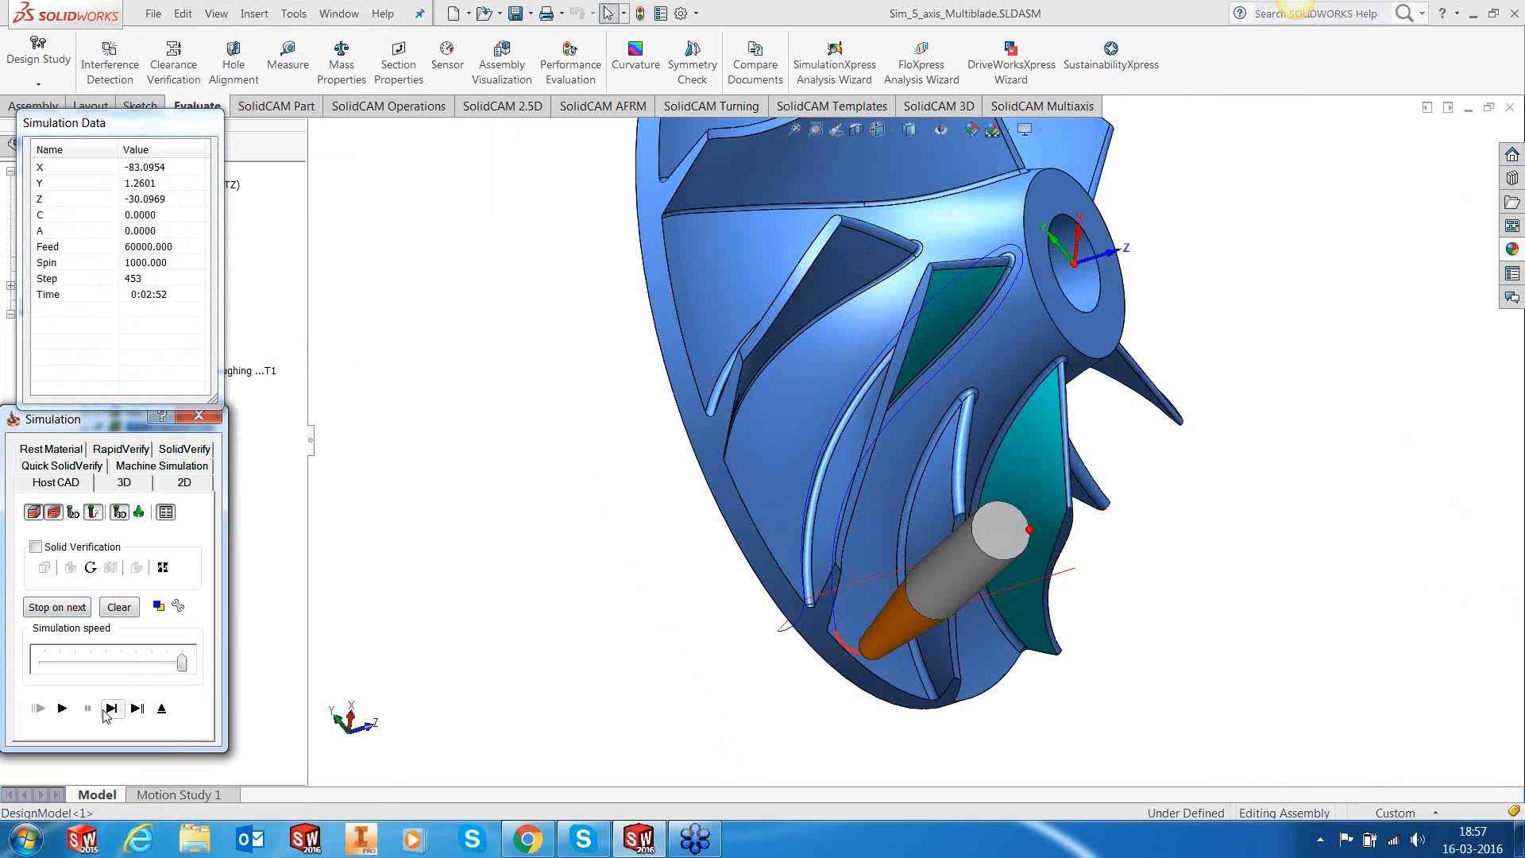
click(160, 709)
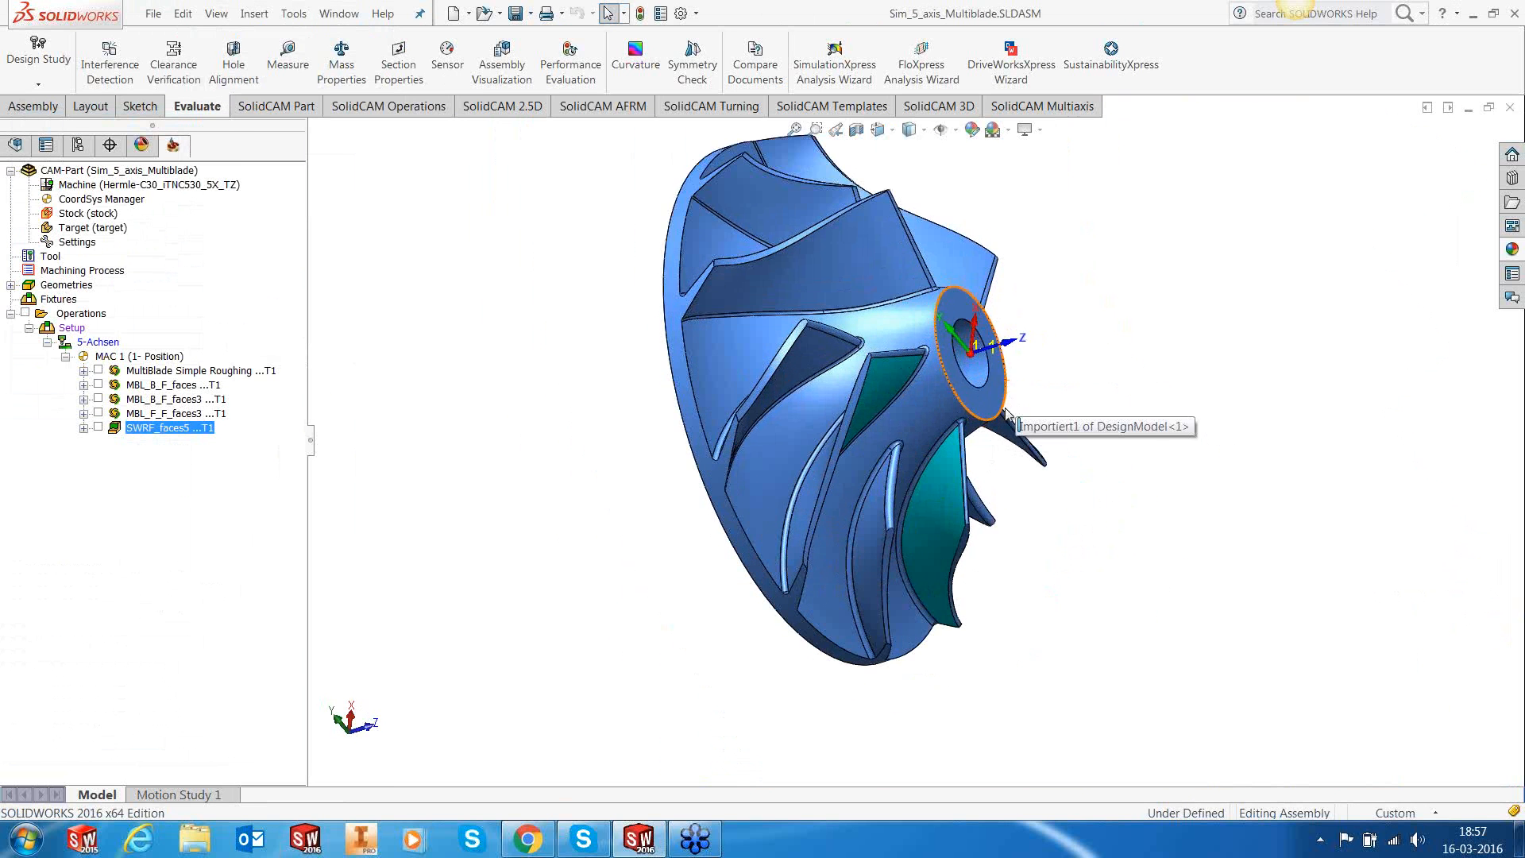
Step: Open the recent CAM-Part MULTIBLADE COMPLEX Webinar.prz
middle_drag(1006, 413, 895, 239)
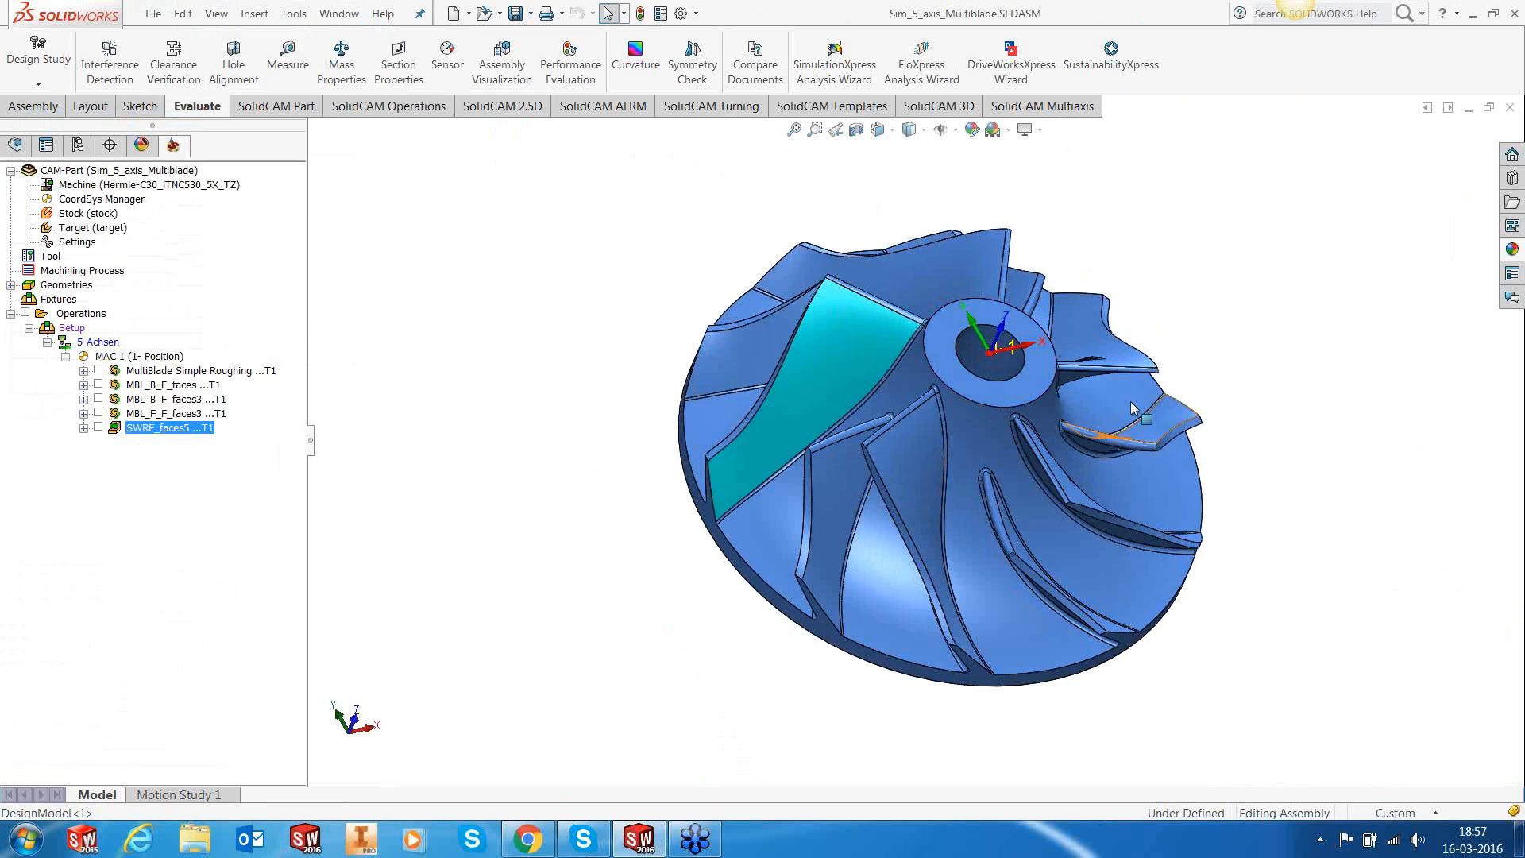
scroll(1134, 411, down, 2)
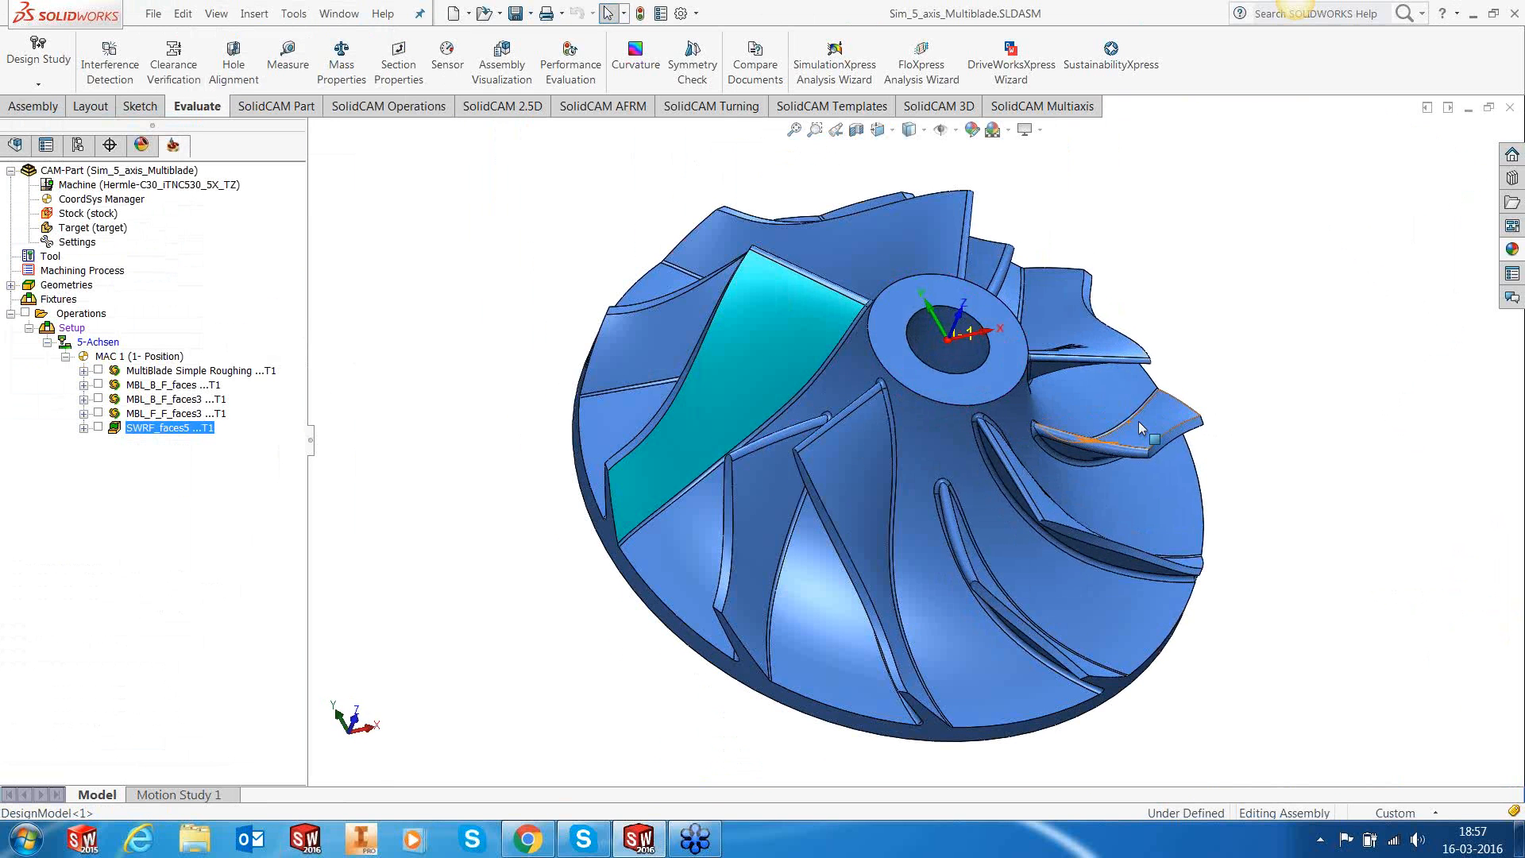
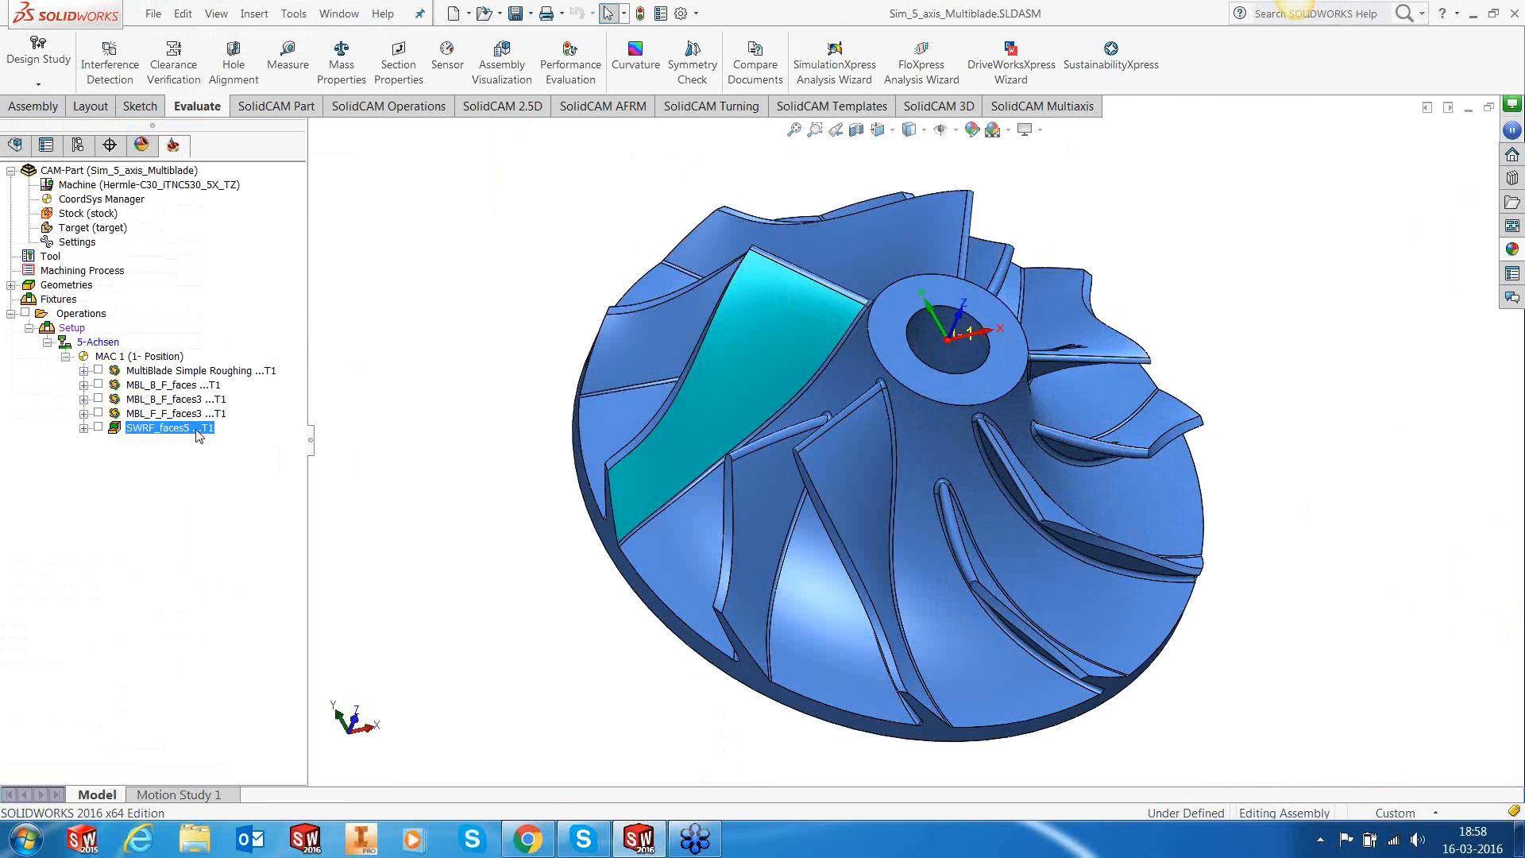
click(294, 19)
mouse_move(357, 96)
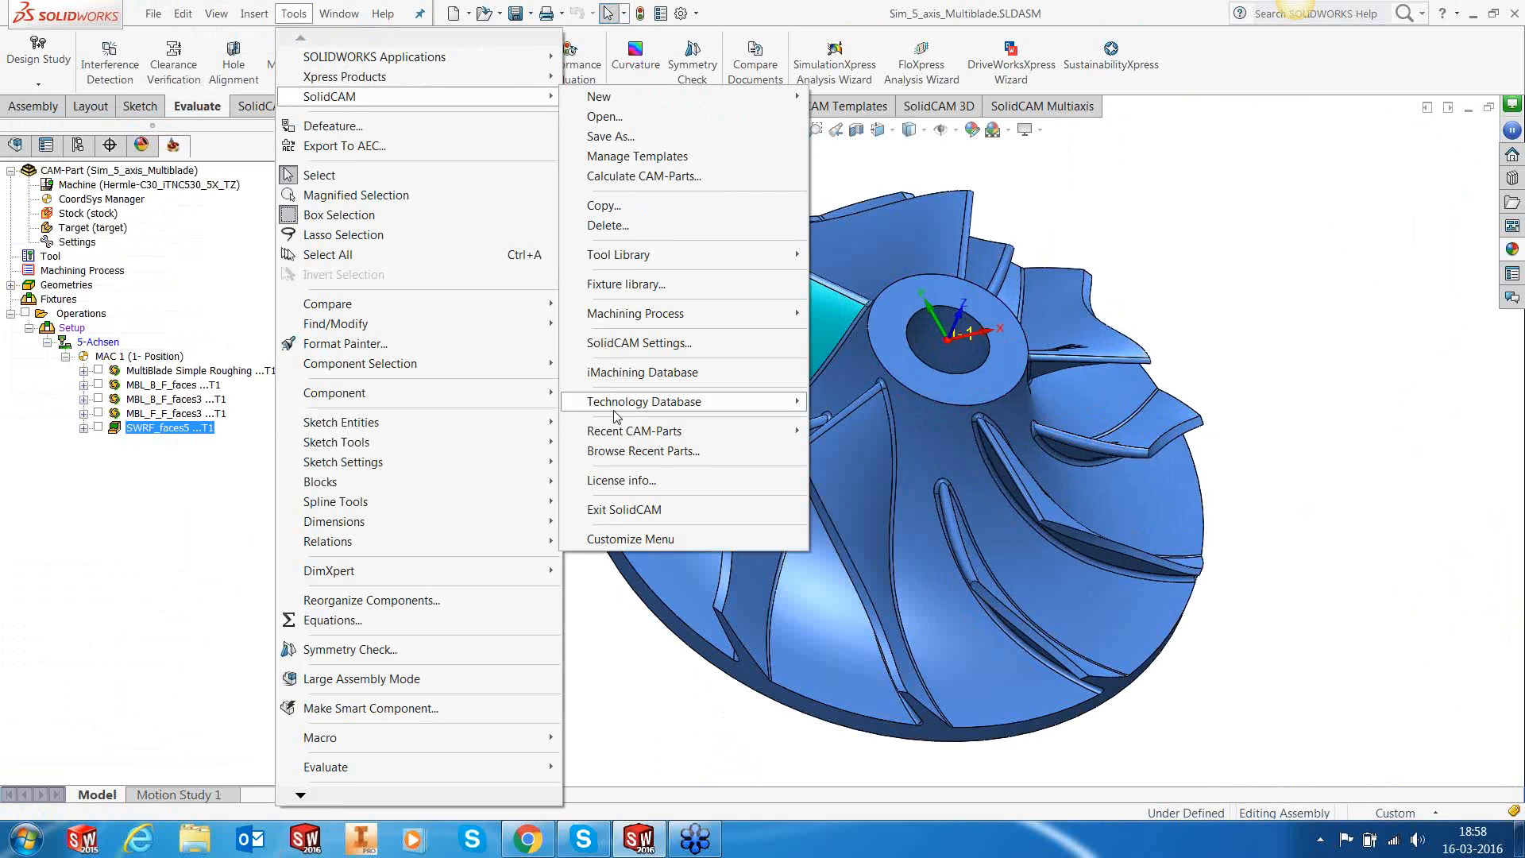
mouse_move(617, 437)
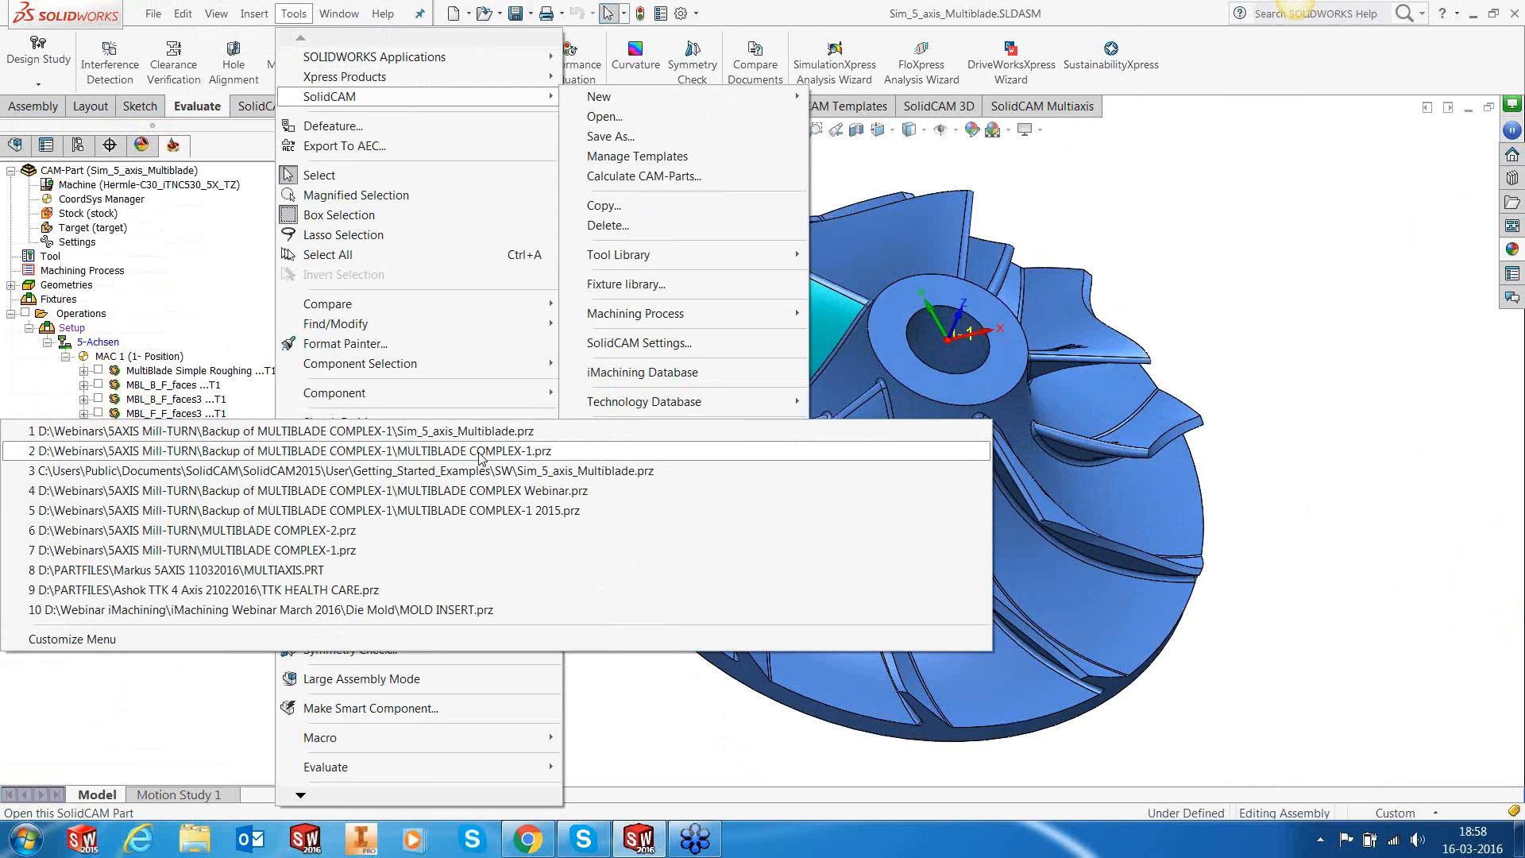
click(478, 485)
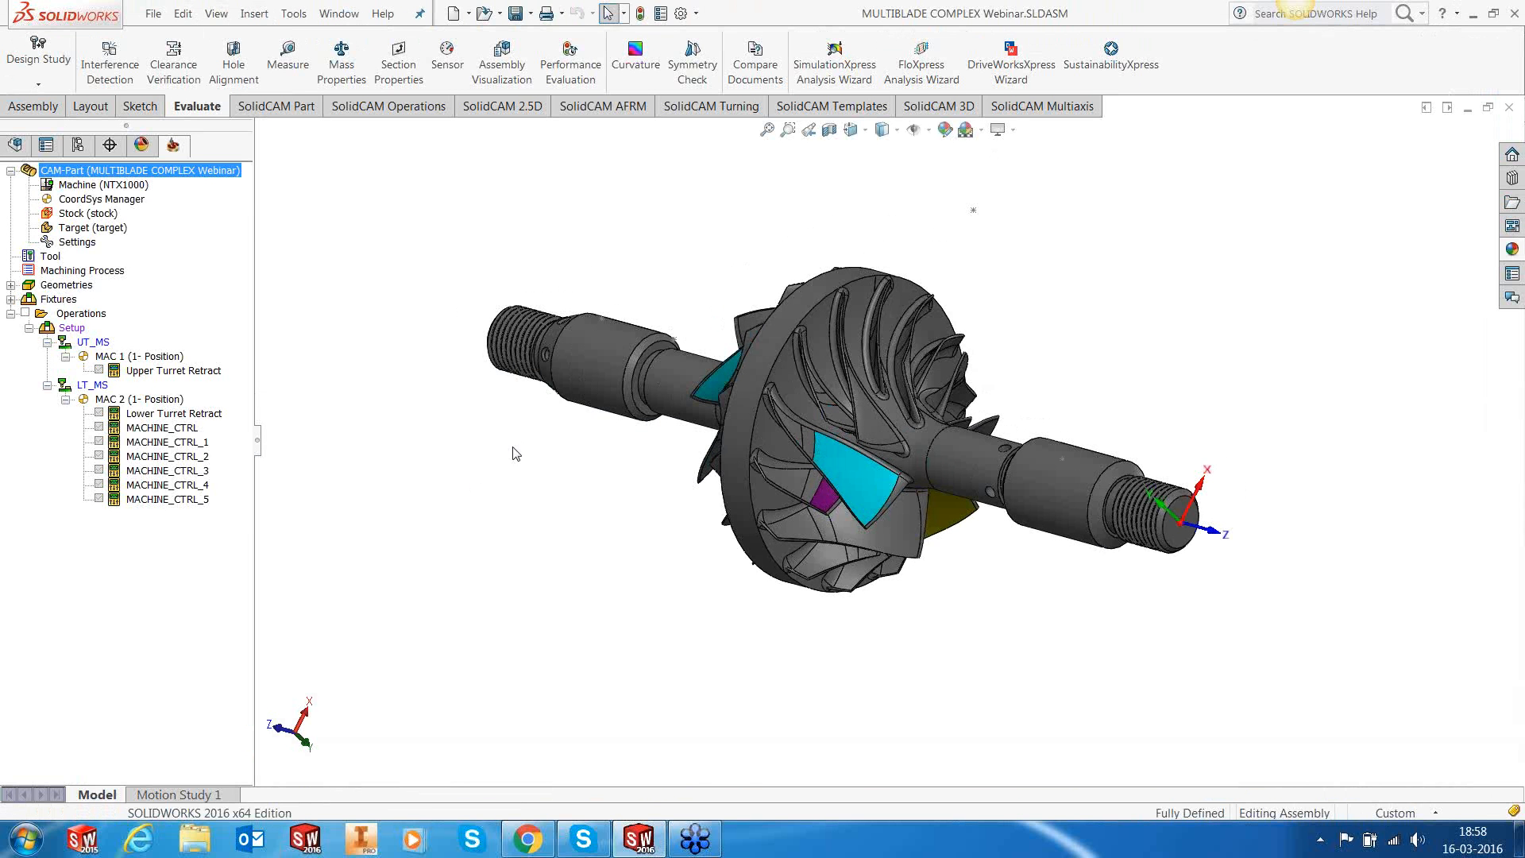
Step: Examine the mill-turn shaft and its bladed sections on both sides of the central disc from several angles
middle_drag(524, 460, 834, 355)
scroll(866, 390, down, 4)
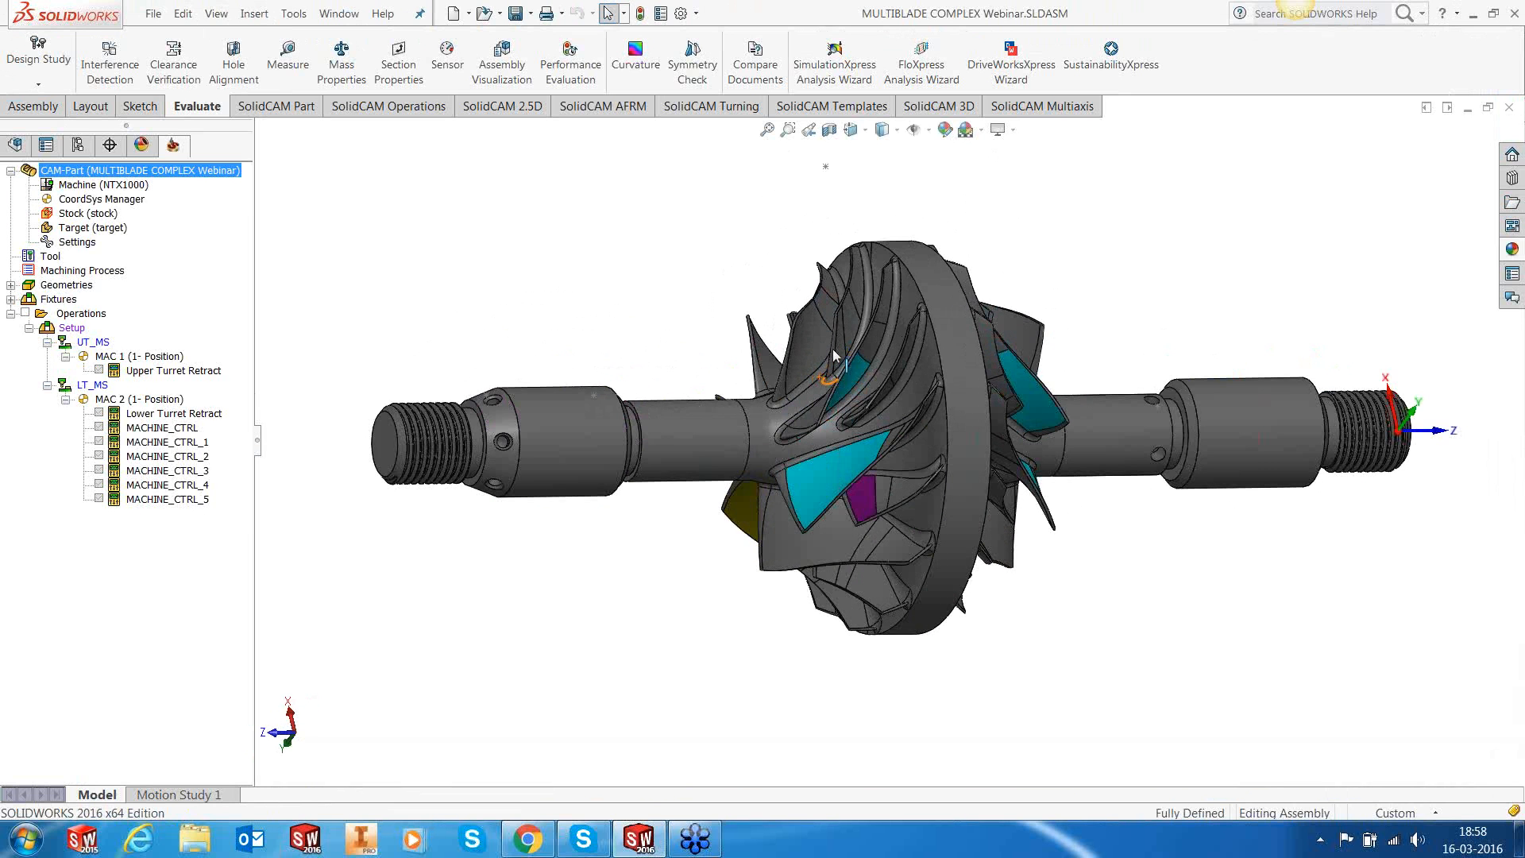
scroll(893, 417, down, 3)
middle_drag(844, 497, 954, 433)
scroll(959, 582, up, 3)
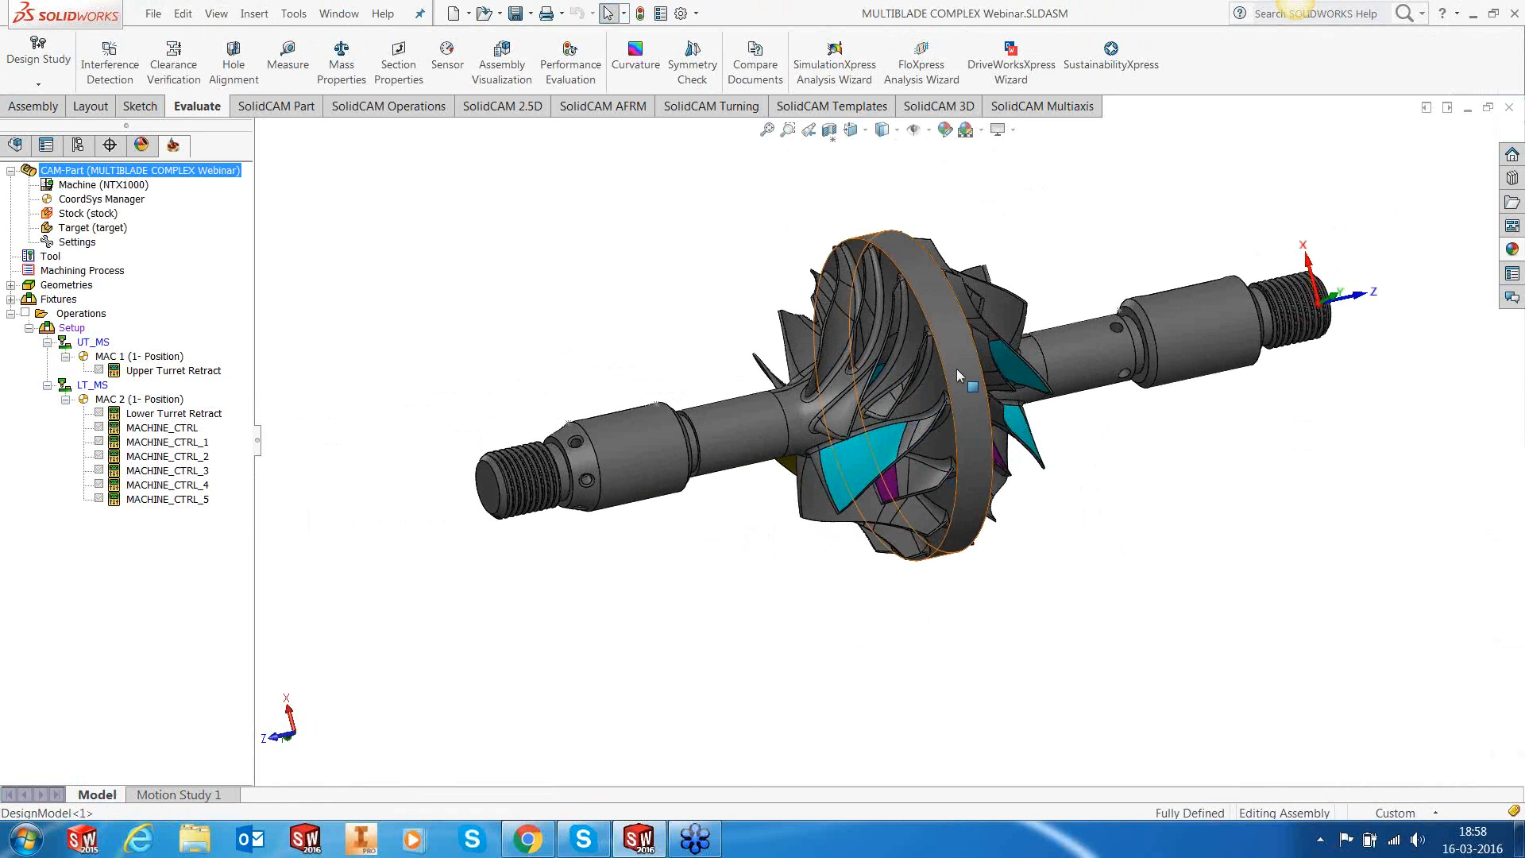
scroll(956, 369, down, 2)
scroll(956, 368, up, 1)
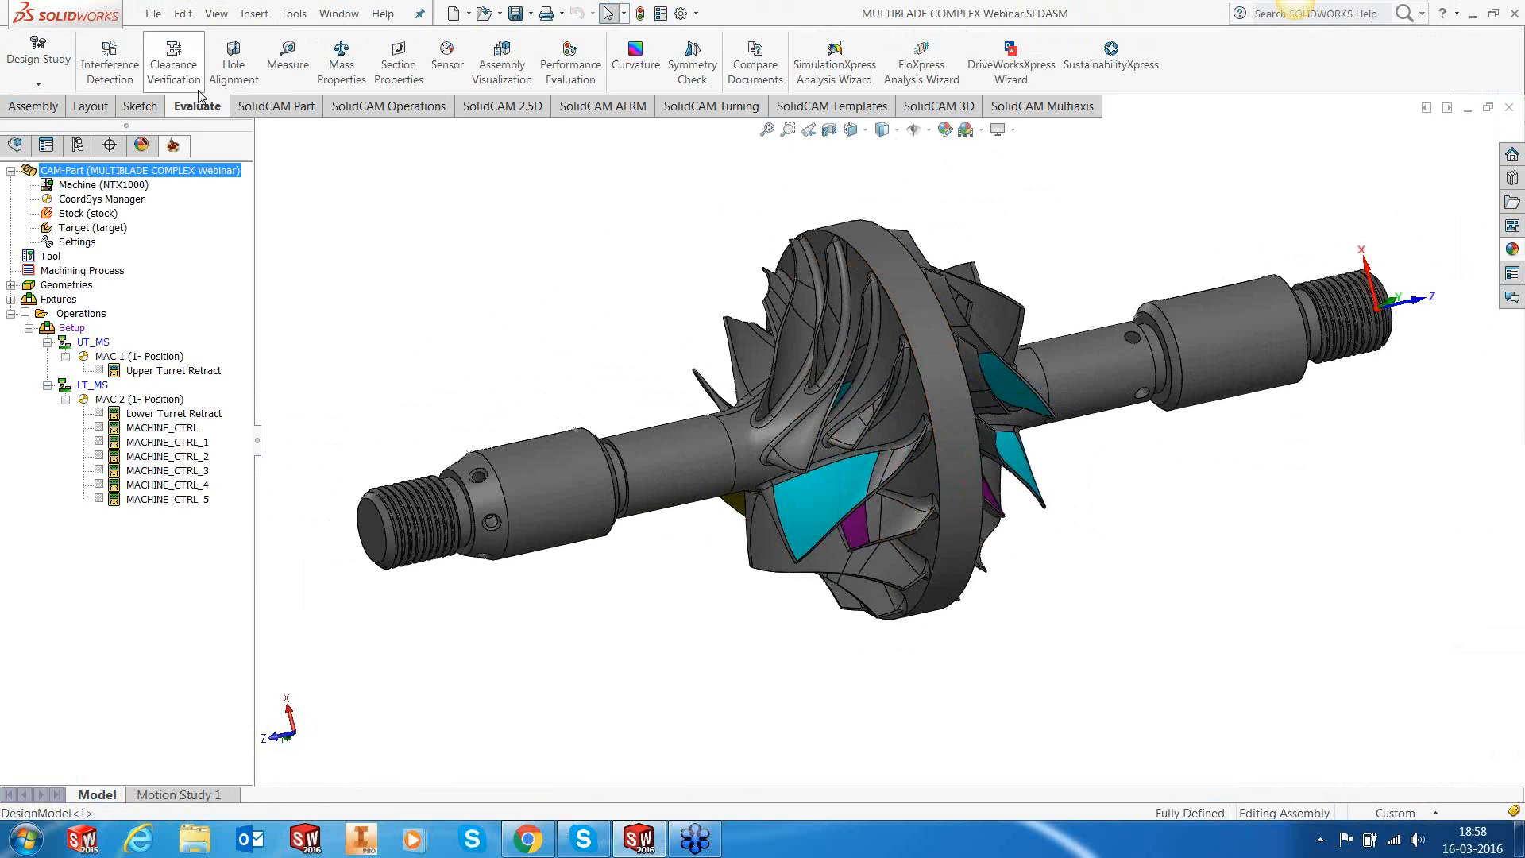
Step: Open the NTX1000 machine definition in the Machine ID Editor and display its model in the machine simulator
double_click(176, 167)
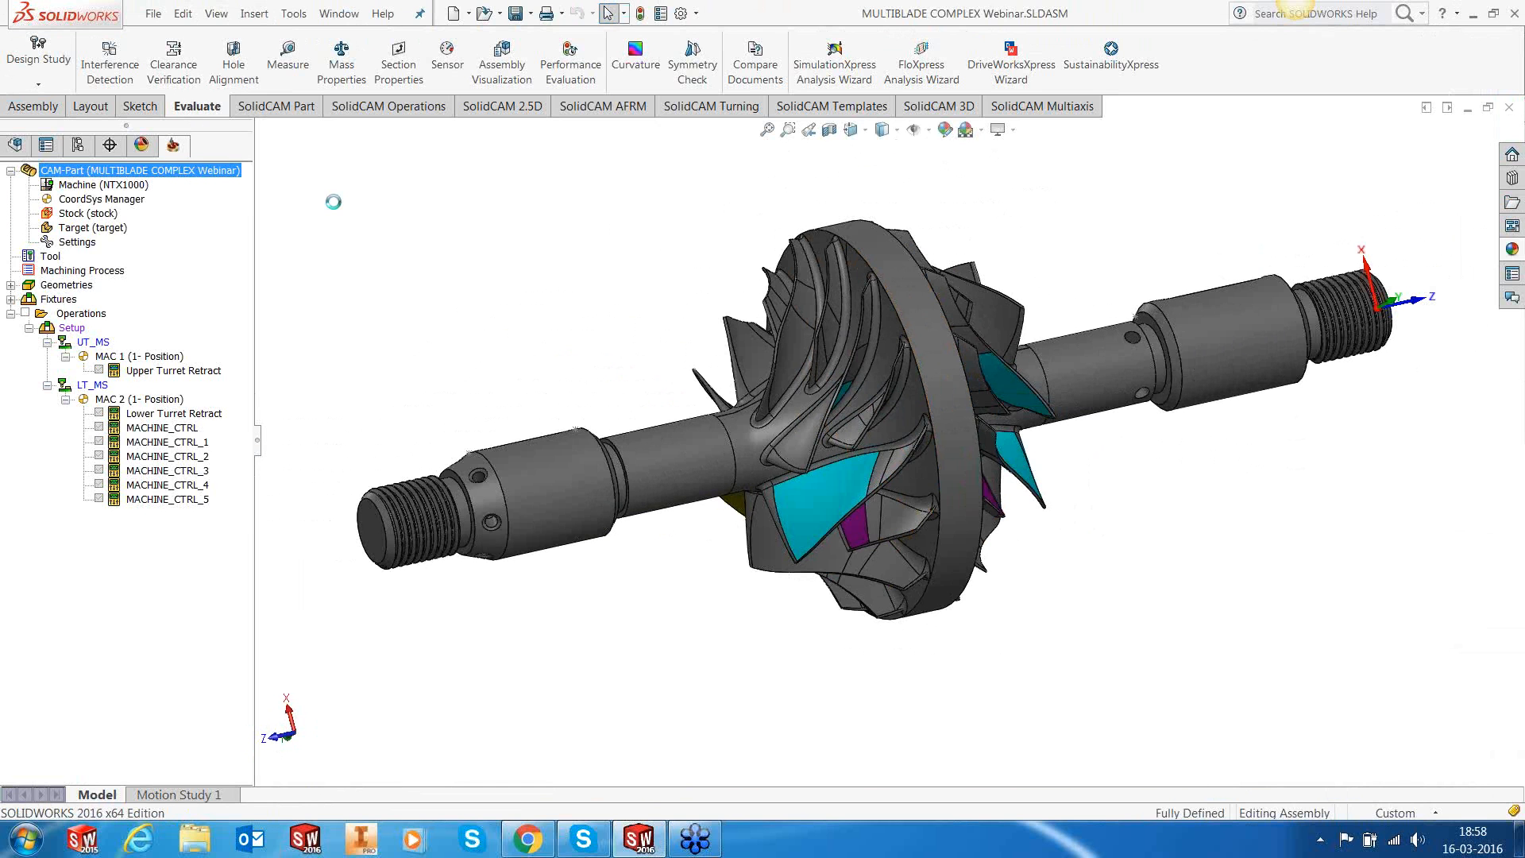
click(41, 205)
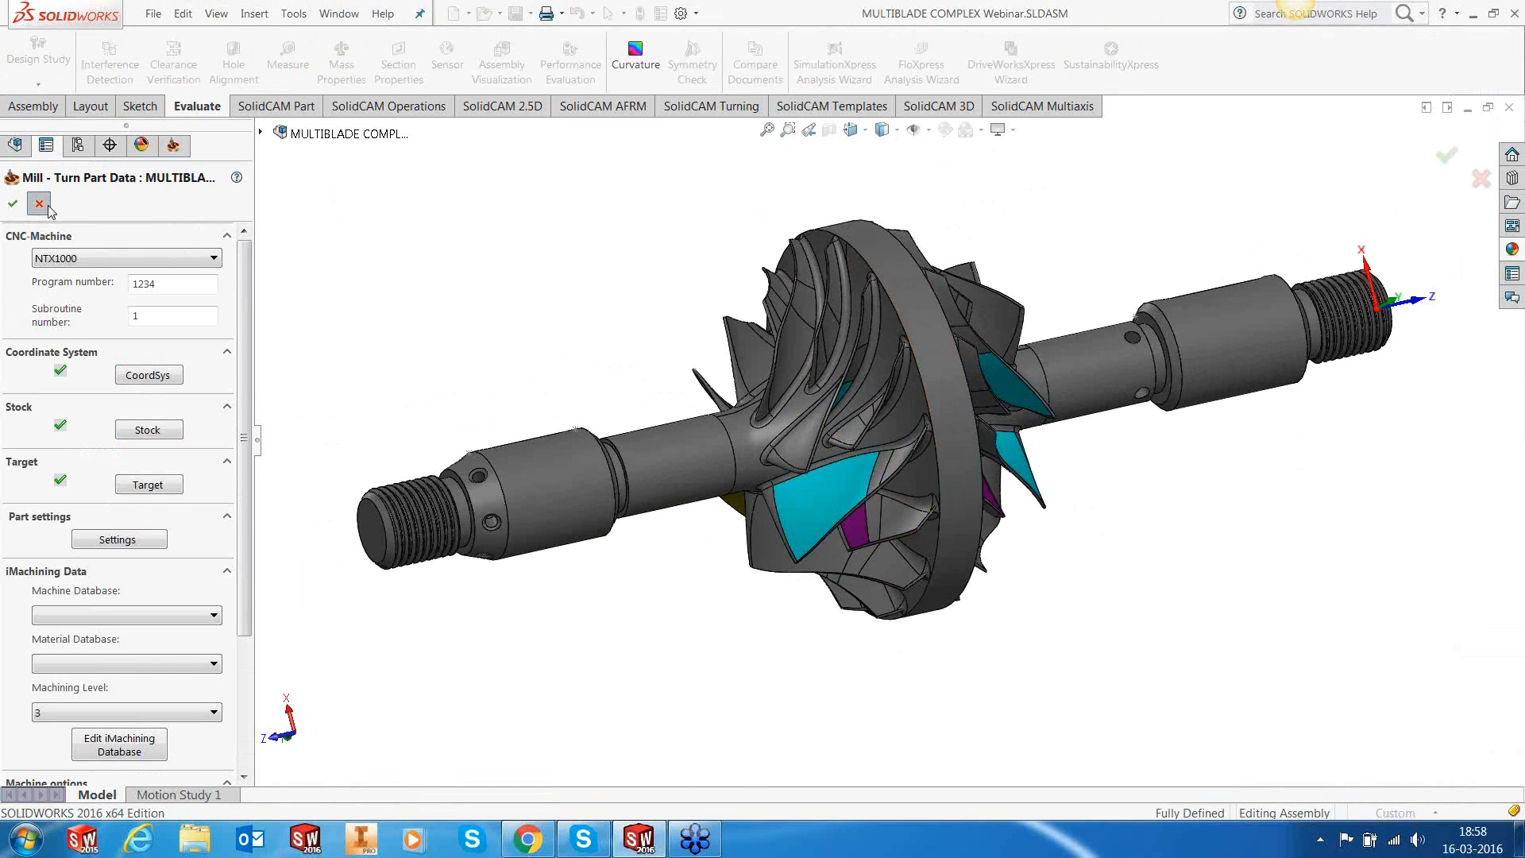
click(80, 187)
double_click(82, 190)
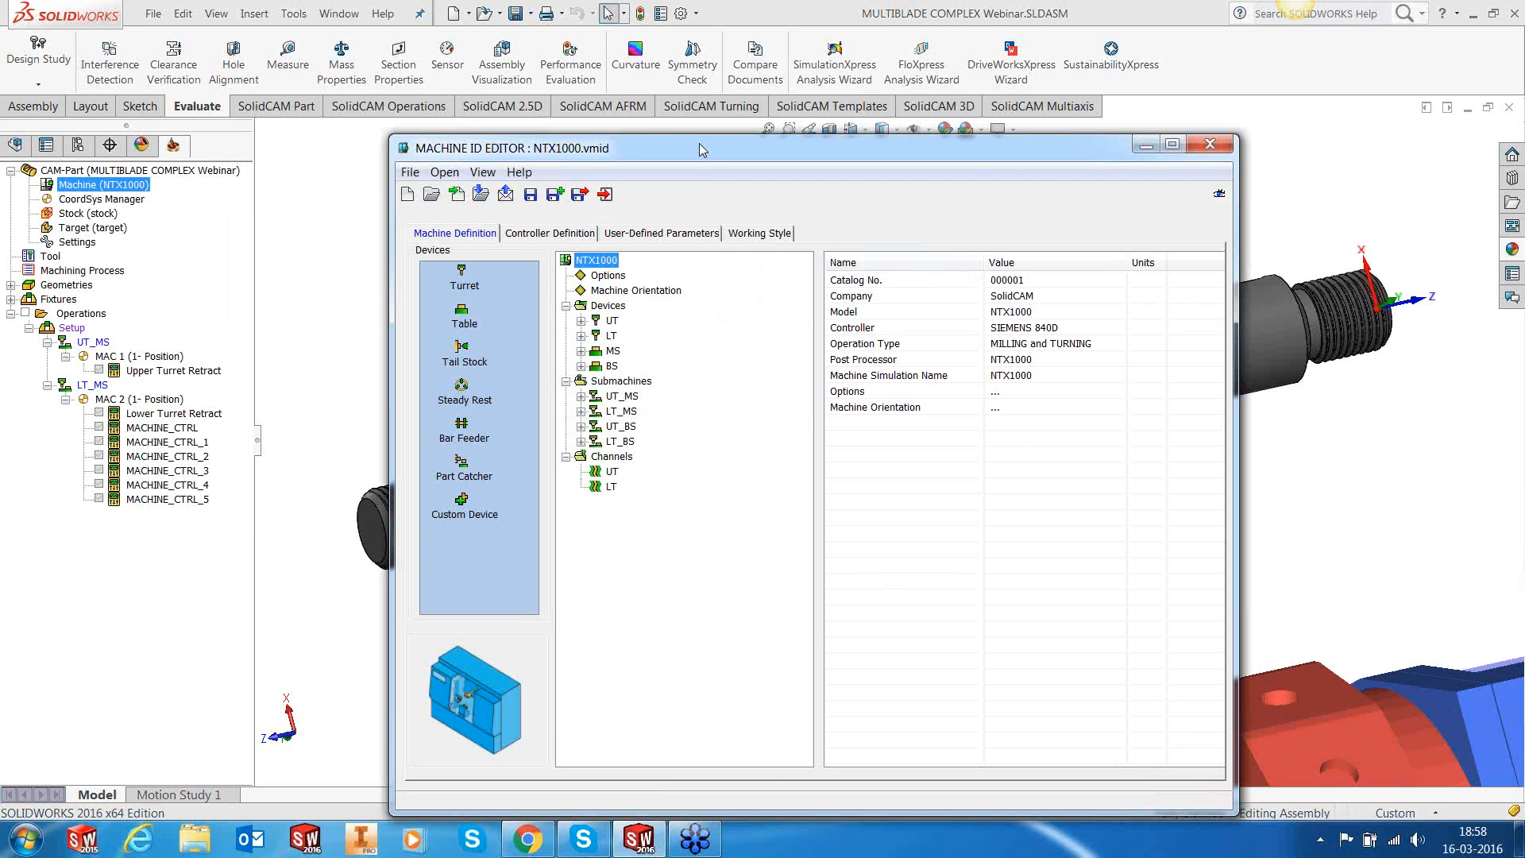
drag(699, 143, 701, 131)
click(446, 154)
click(454, 181)
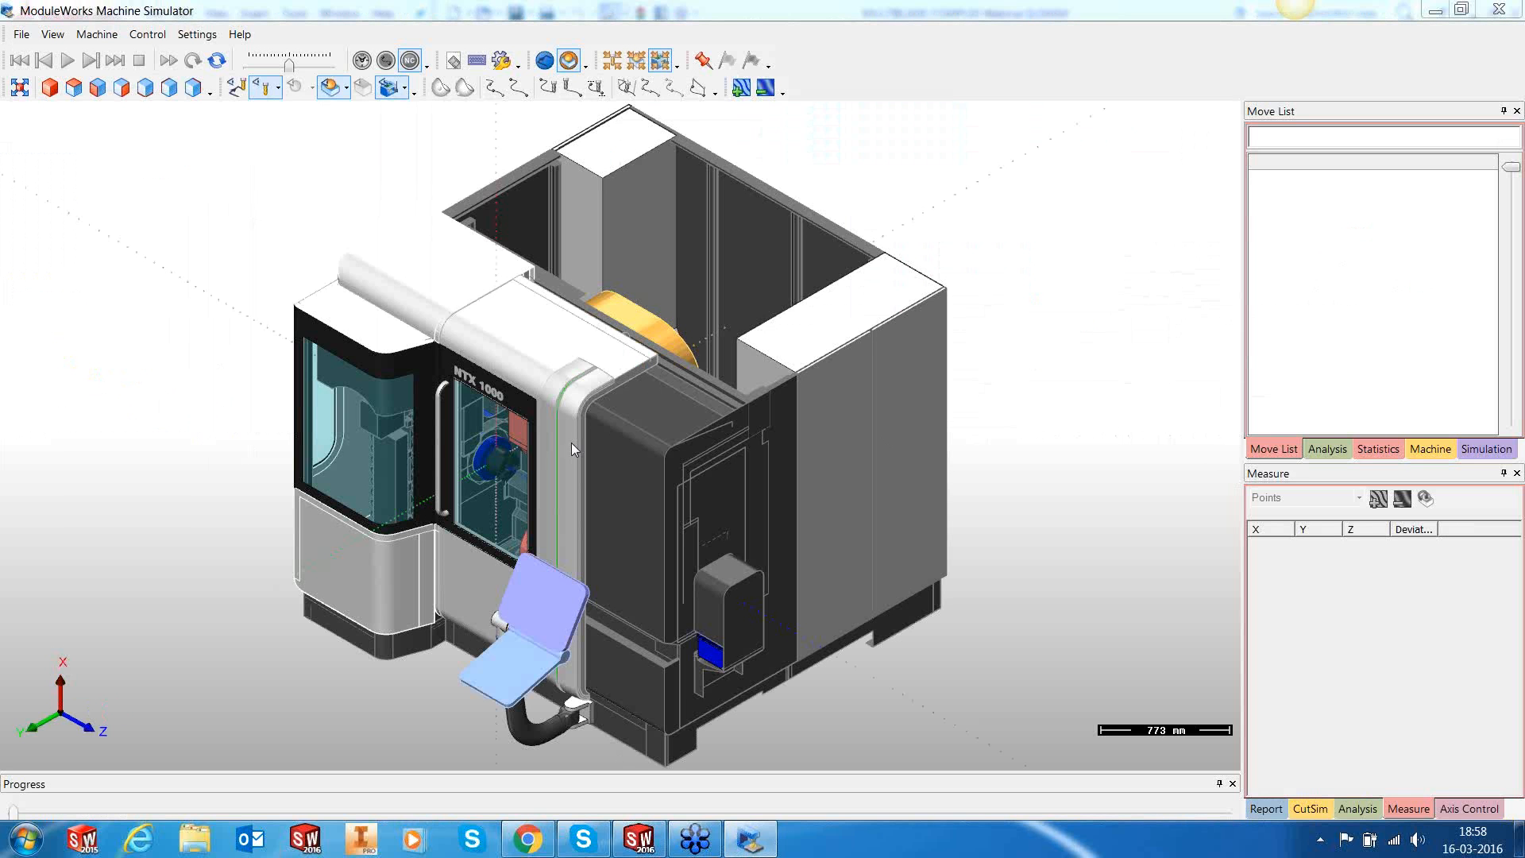
Step: Examine the NTX 1000 machine model from the front, looking through its door window at the spindle and turret
middle_drag(535, 462, 589, 434)
scroll(583, 469, down, 3)
scroll(532, 588, up, 3)
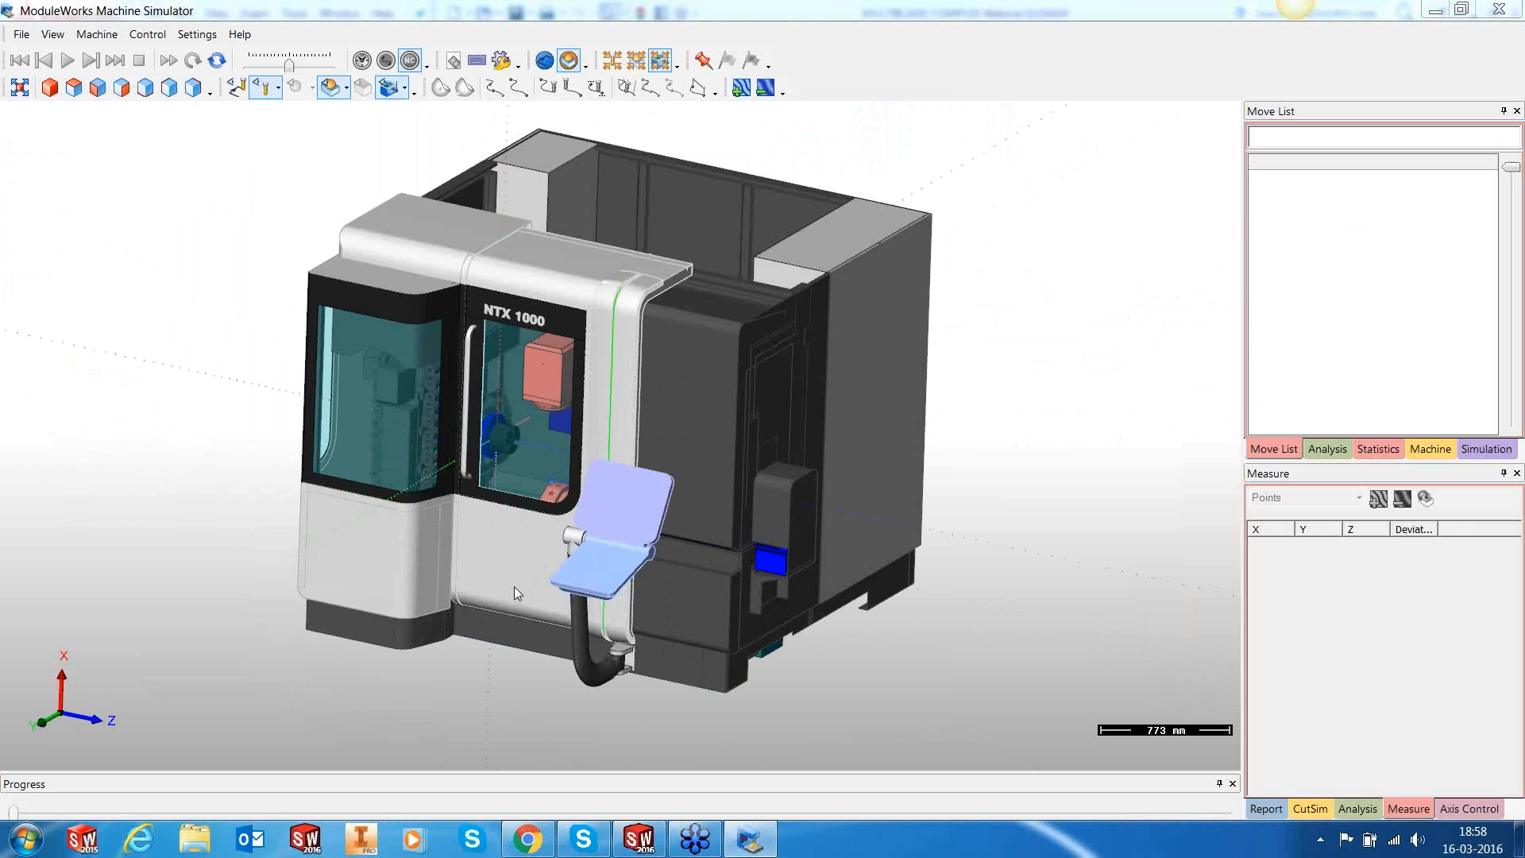
middle_drag(513, 586, 489, 444)
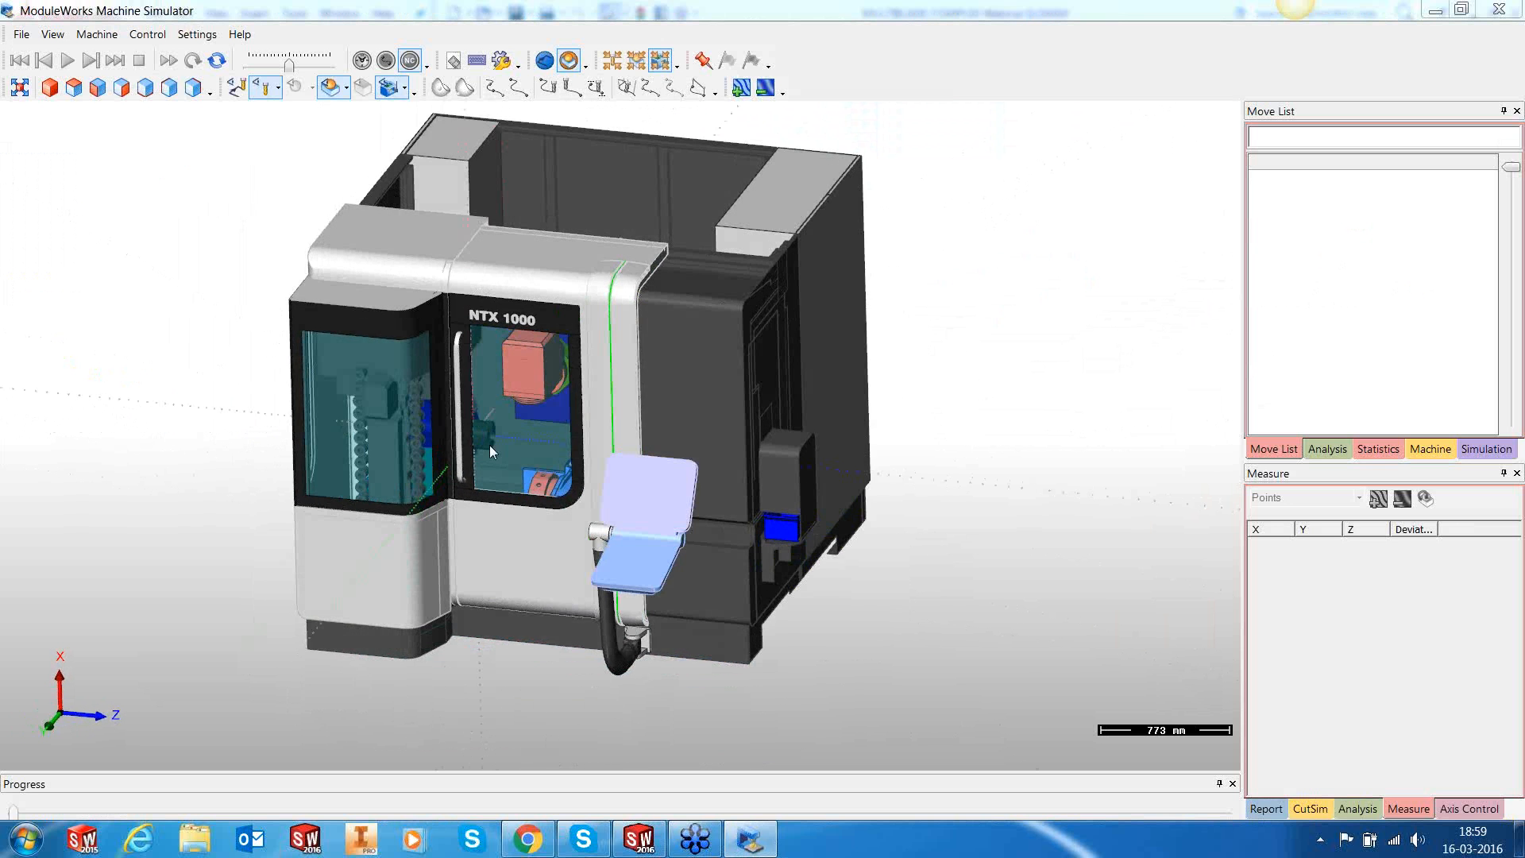
scroll(498, 454, up, 2)
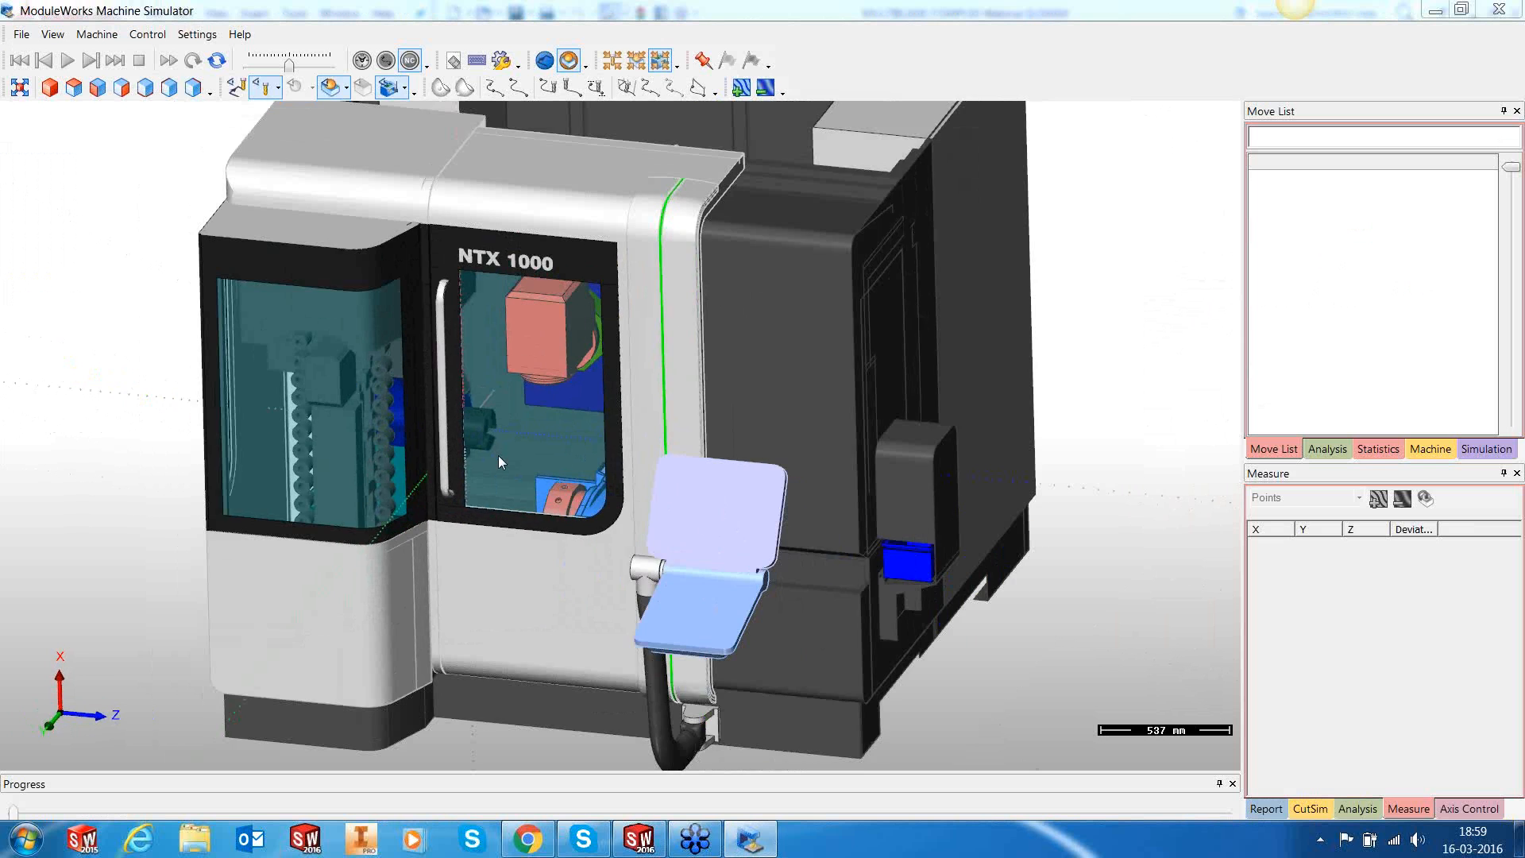
Step: Make the NTX 1000 machine housing transparent
click(414, 90)
click(405, 90)
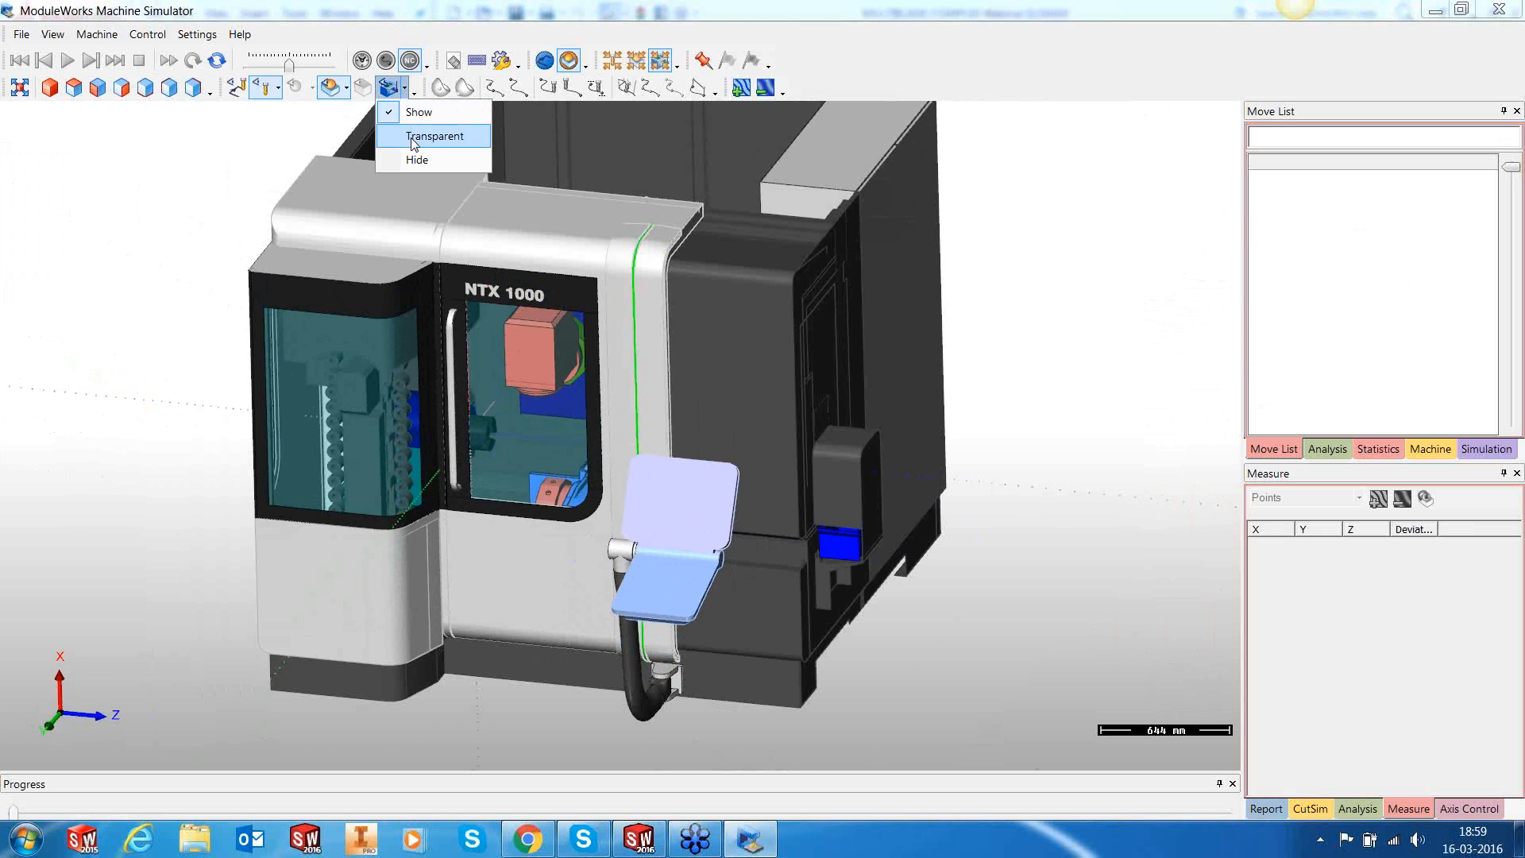
click(280, 127)
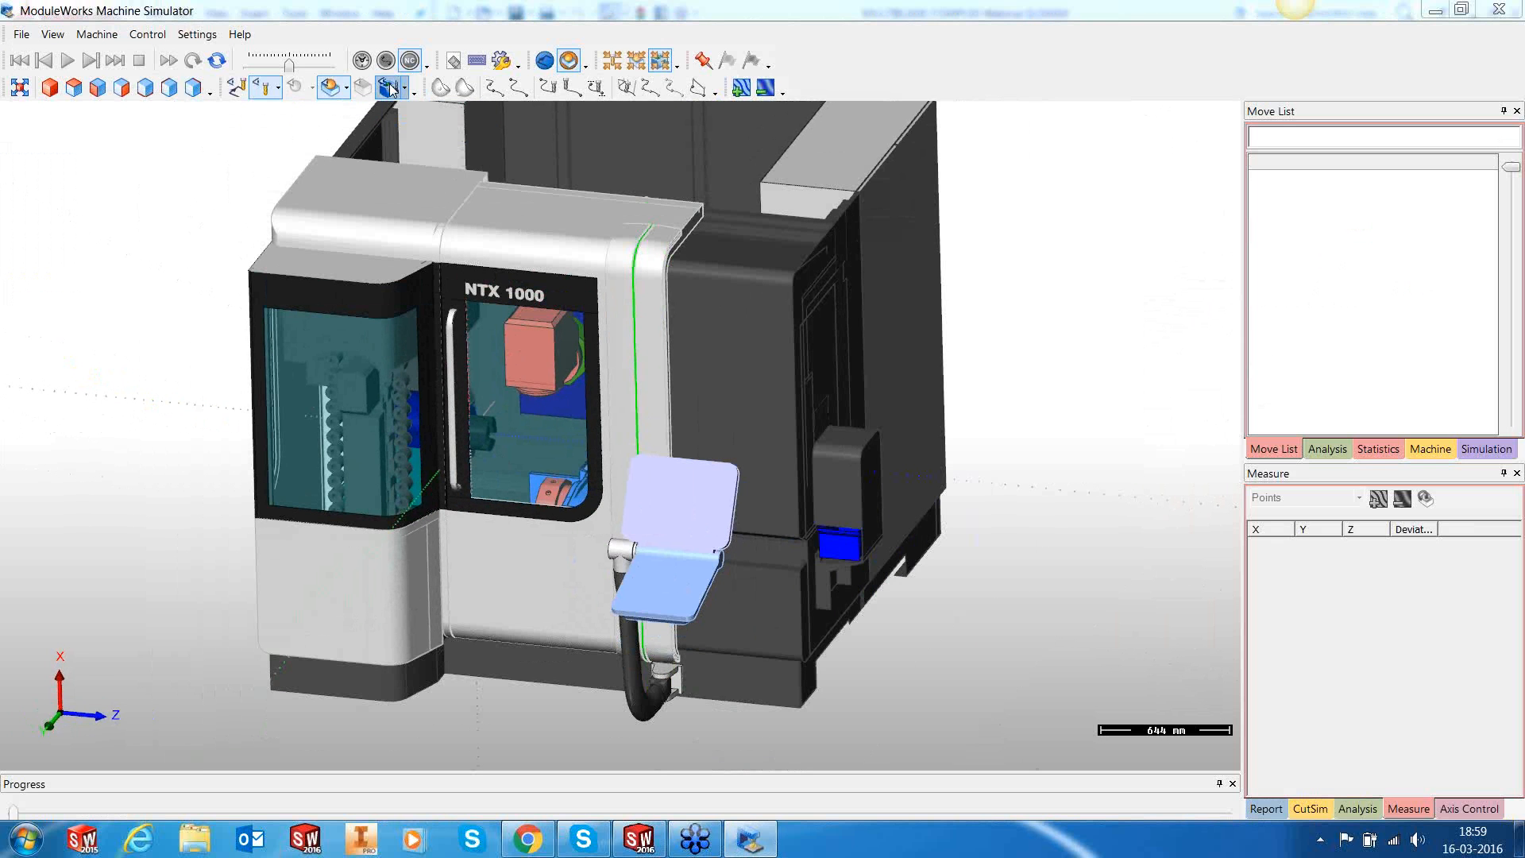
click(390, 90)
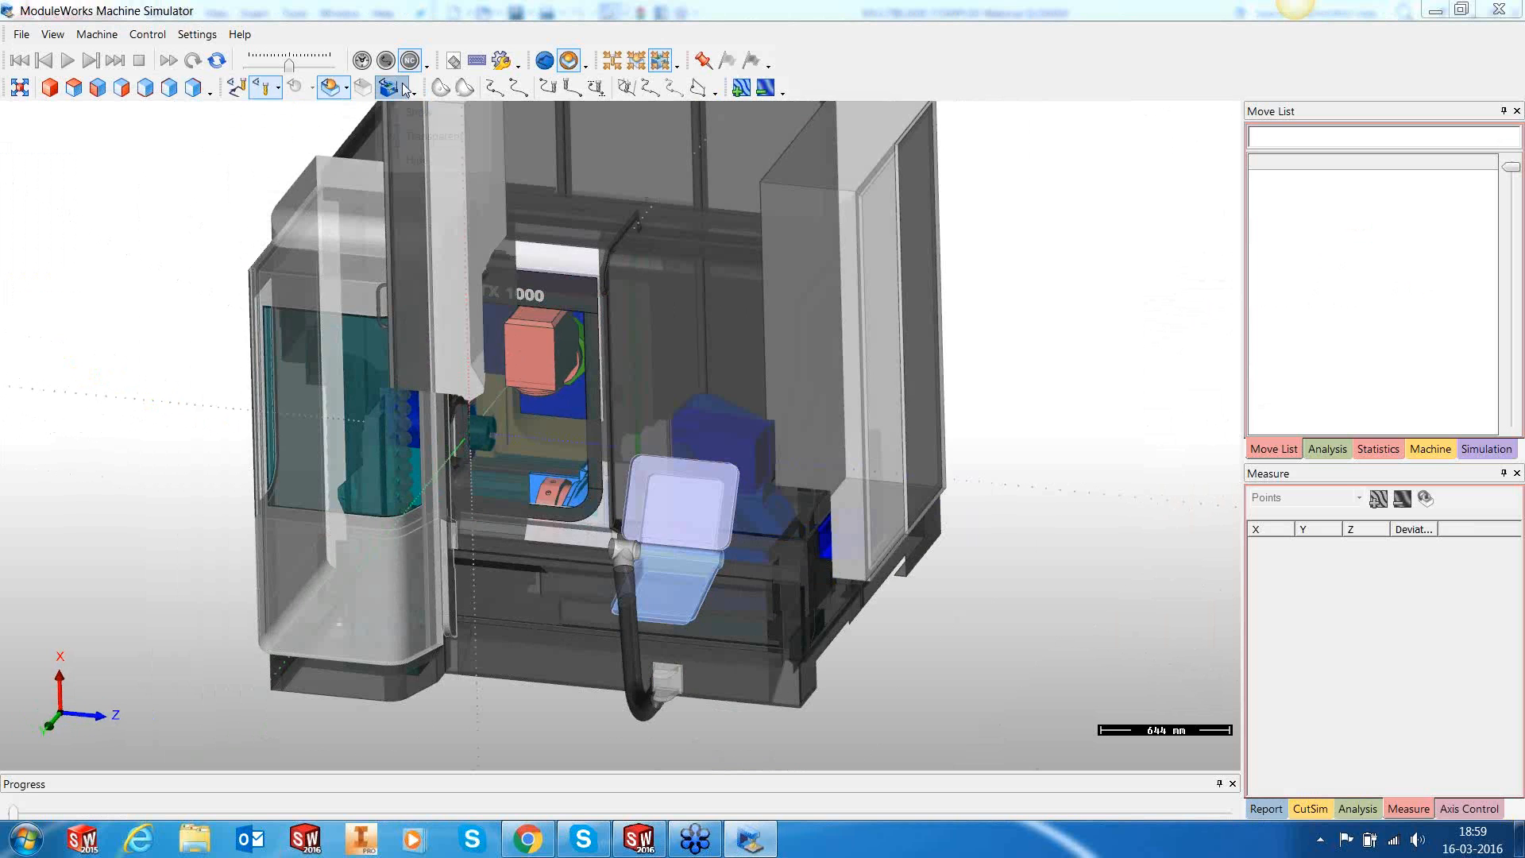
Step: Hide the machine housing and view the exposed spindles, milling head and lower turret up close
click(405, 90)
click(413, 157)
drag(573, 480, 540, 440)
scroll(521, 440, up, 3)
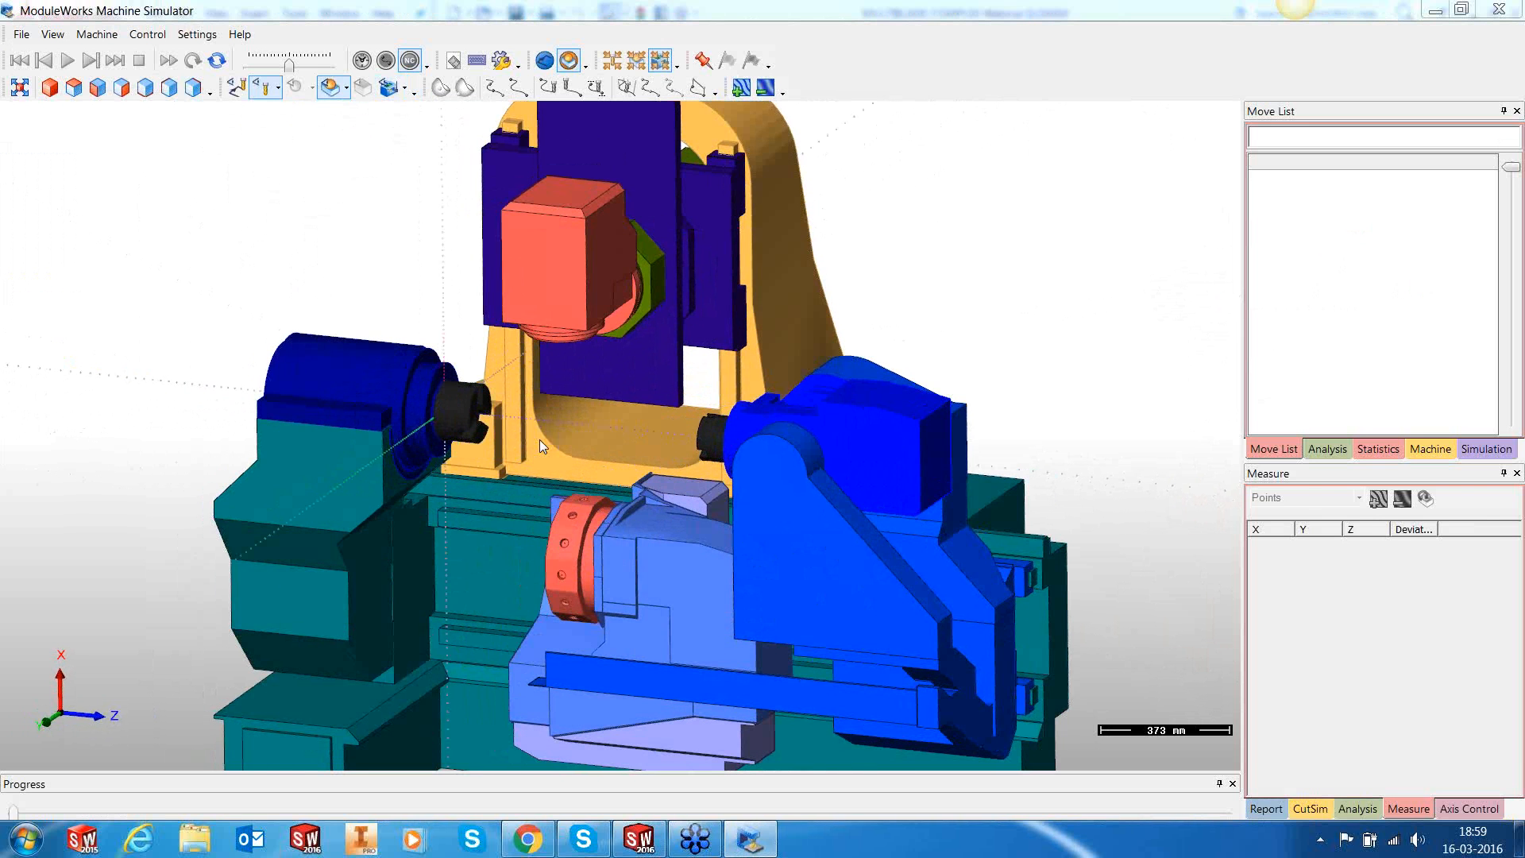
Step: Display the axis controls, jog the B3 axis briefly and move the X1 axis to 330
click(1445, 808)
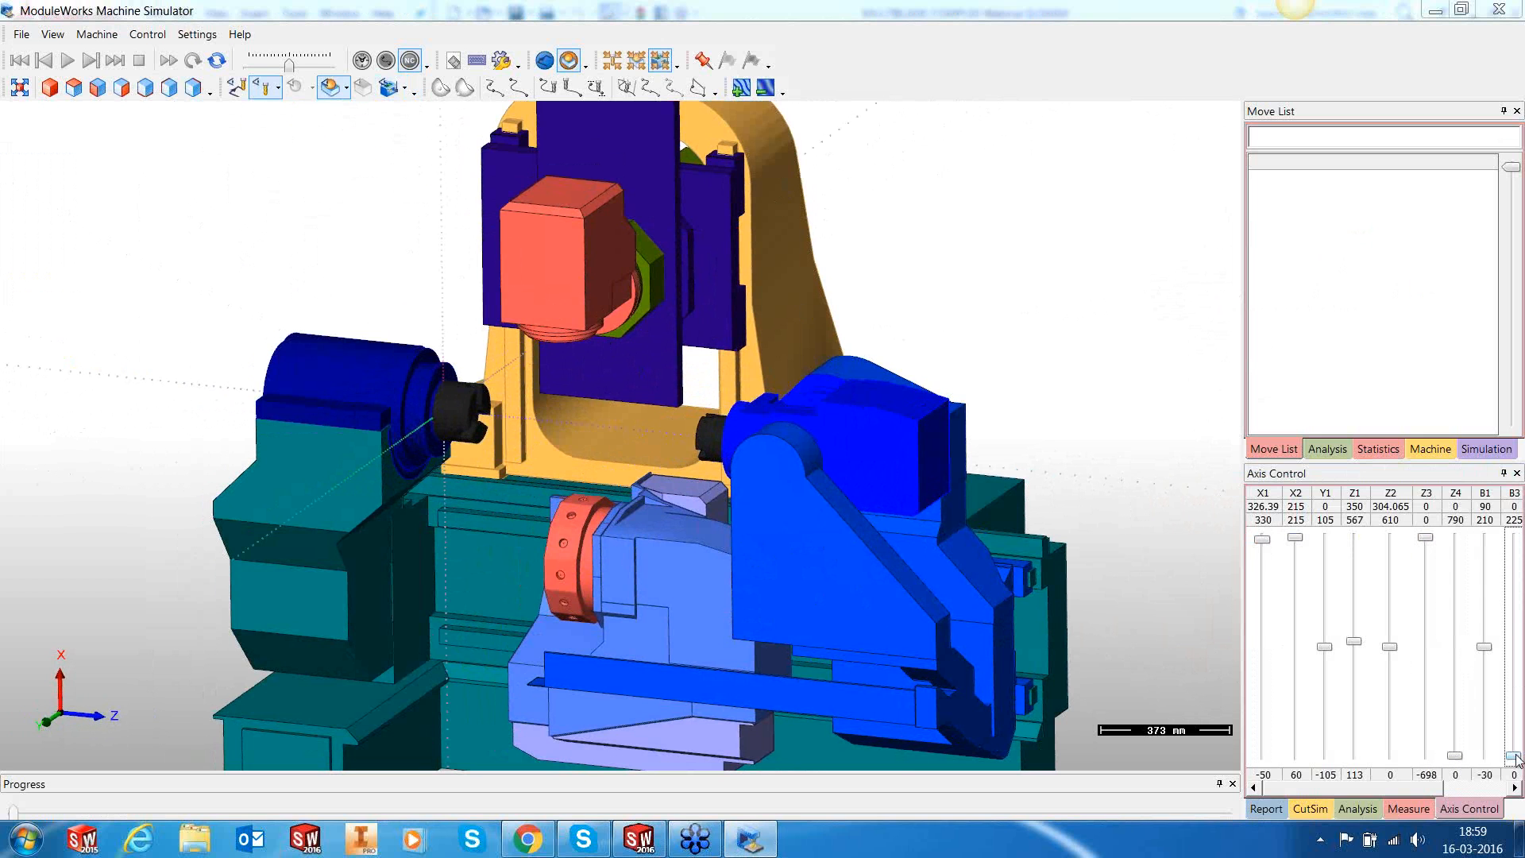
mouse_move(1514, 757)
mouse_down()
mouse_move(1516, 719)
mouse_move(1518, 776)
mouse_up()
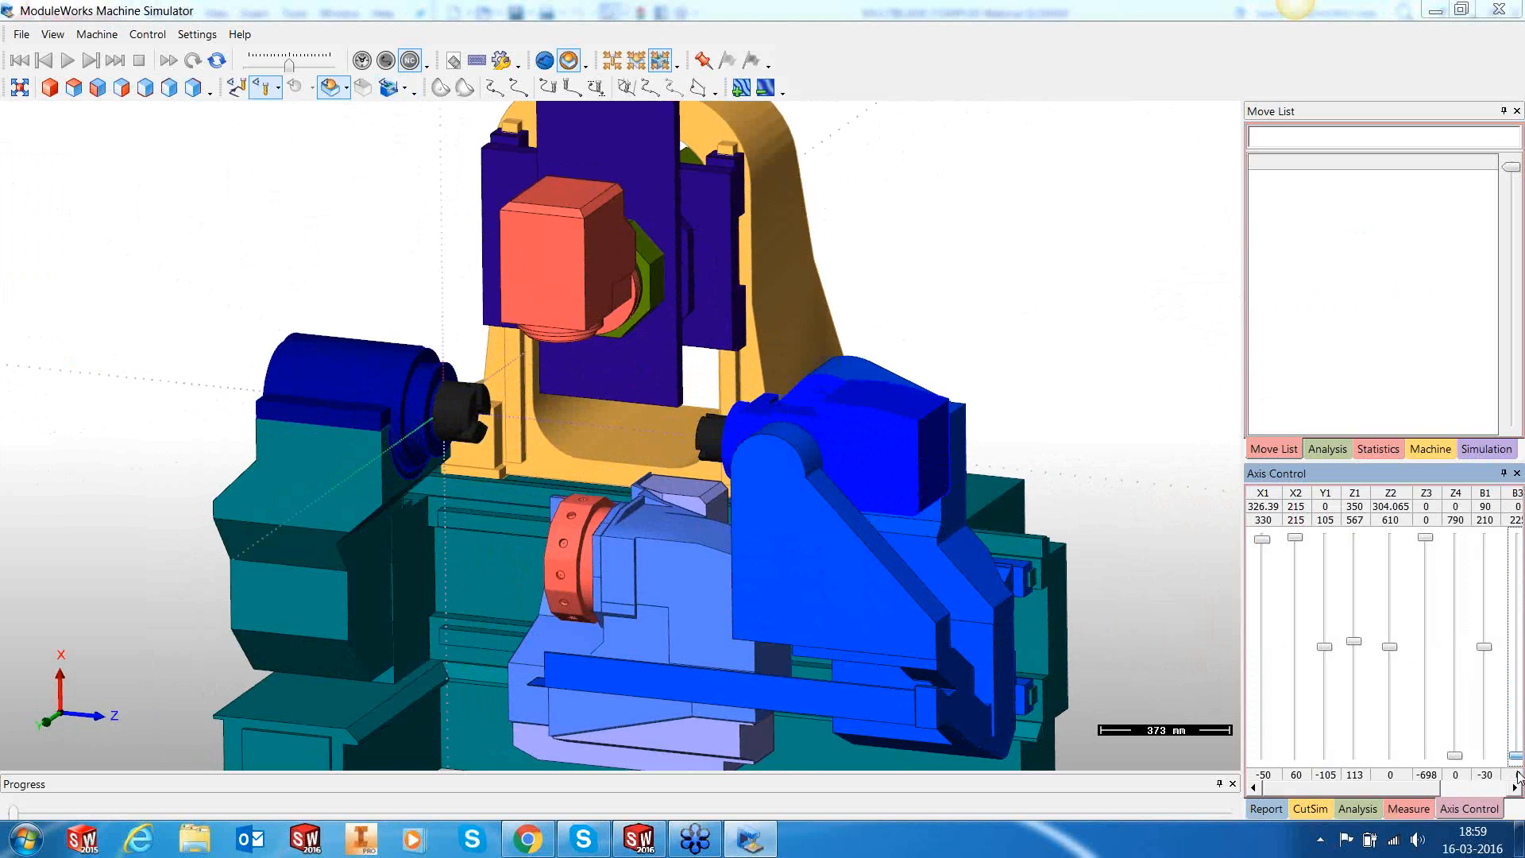
click(1266, 540)
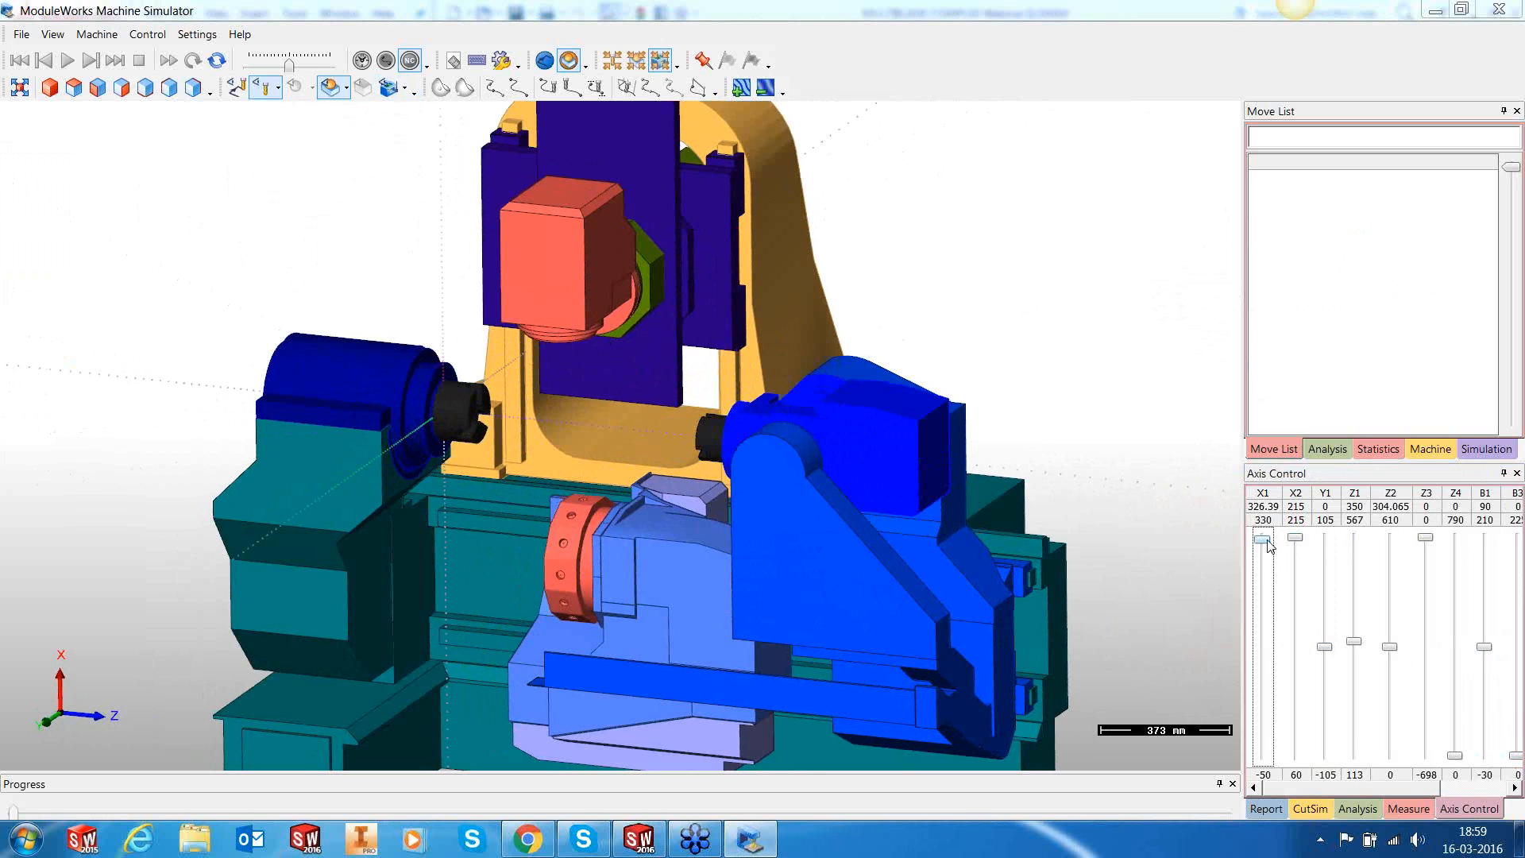
drag(1268, 542, 1298, 541)
Step: Jog the machine axes to Y1 1.91, Z1 352.38, Z2 224.04 and Z3 -17.77, and bring Z4 back to 0
click(1332, 646)
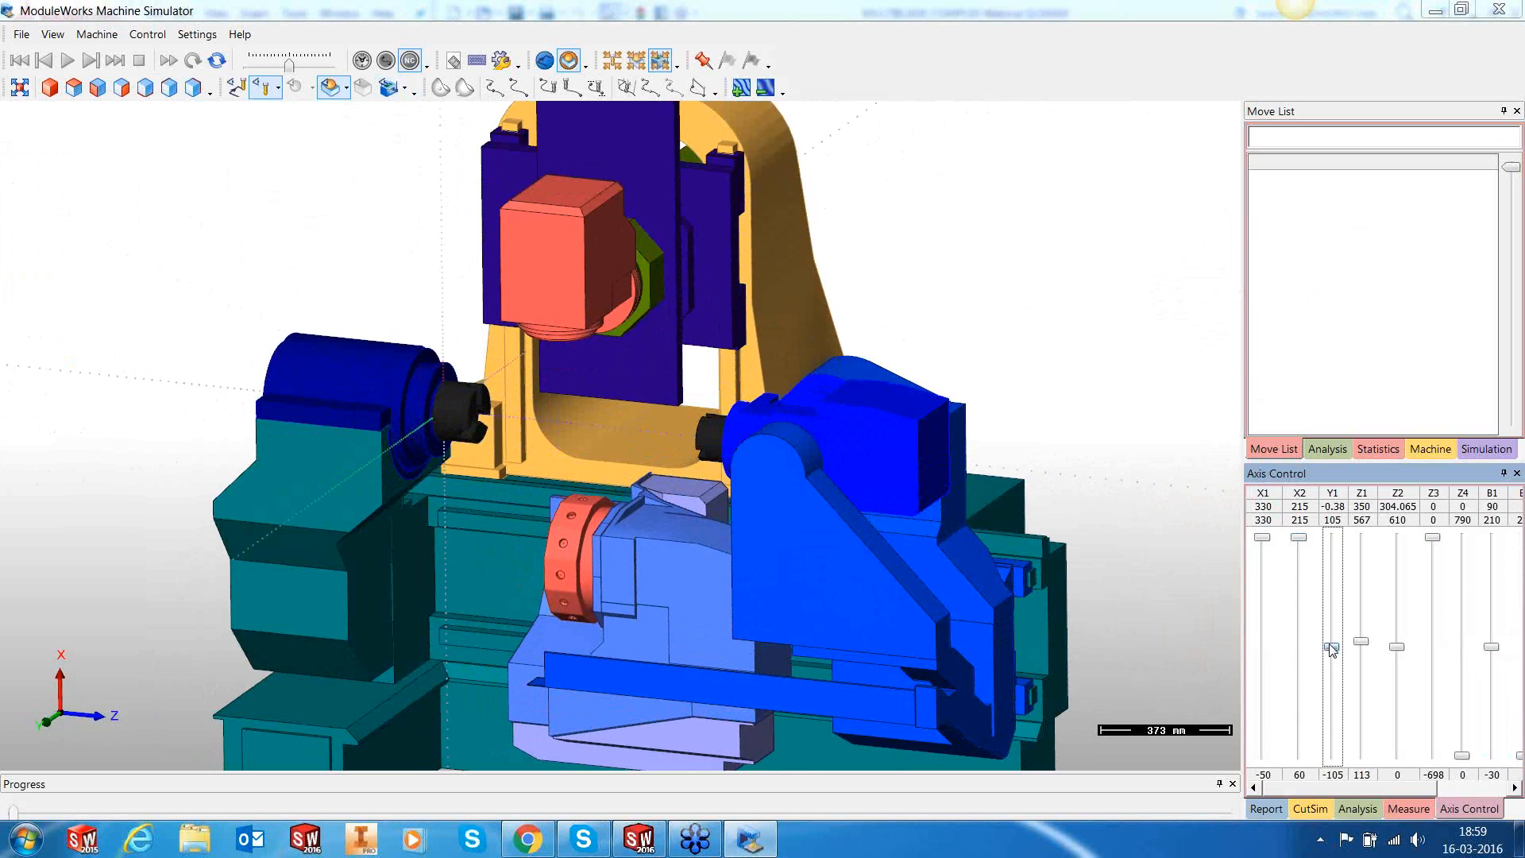
drag(1332, 648, 1412, 675)
click(1411, 648)
click(1447, 539)
mouse_move(1448, 545)
mouse_down()
mouse_move(1436, 630)
mouse_move(1452, 543)
mouse_up()
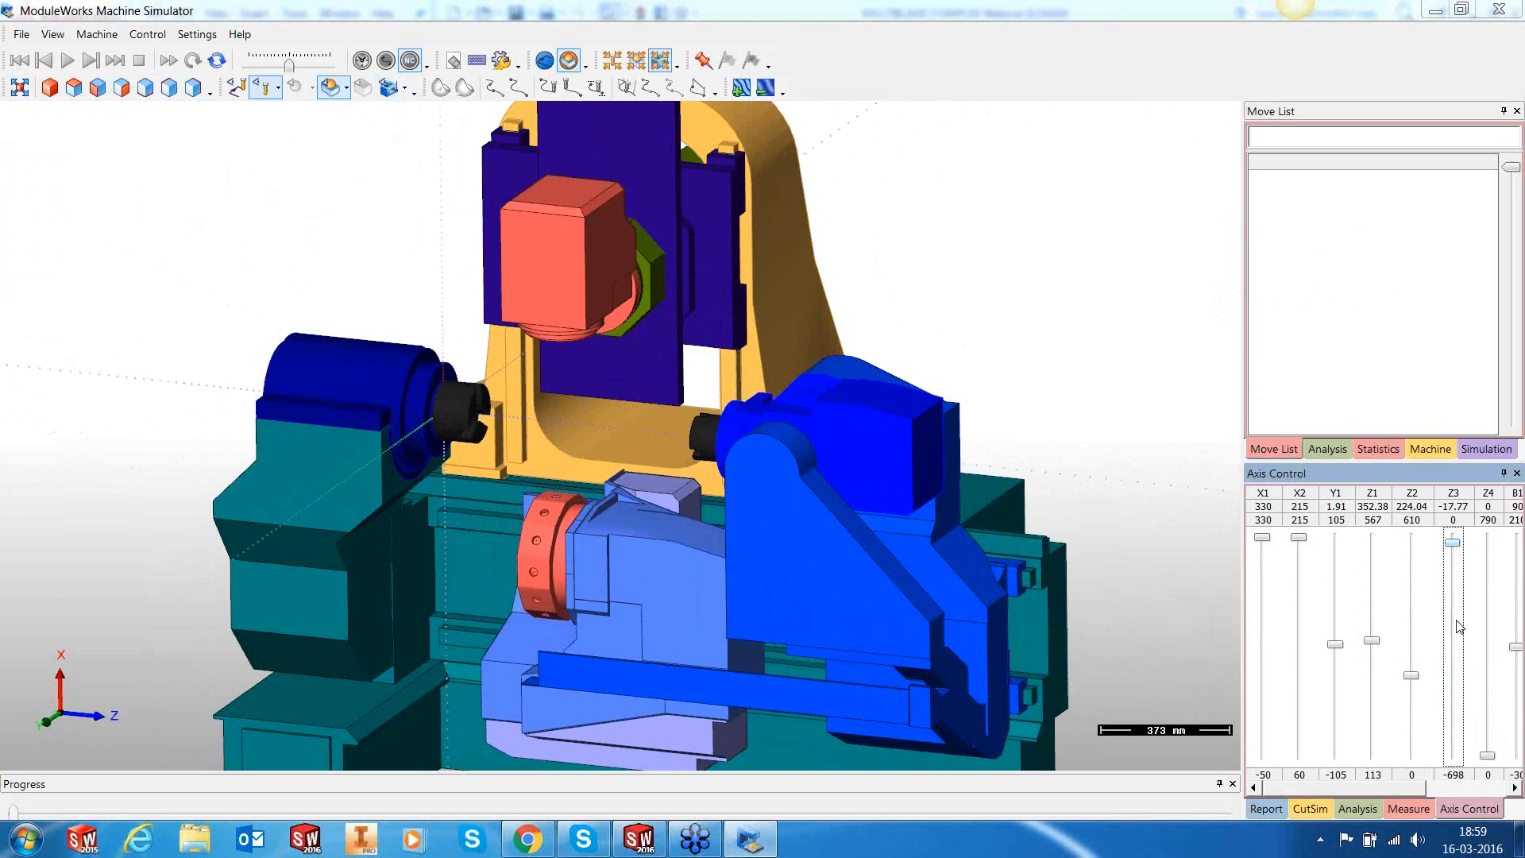
mouse_move(1487, 756)
mouse_down()
mouse_move(1490, 683)
mouse_move(1490, 756)
mouse_up()
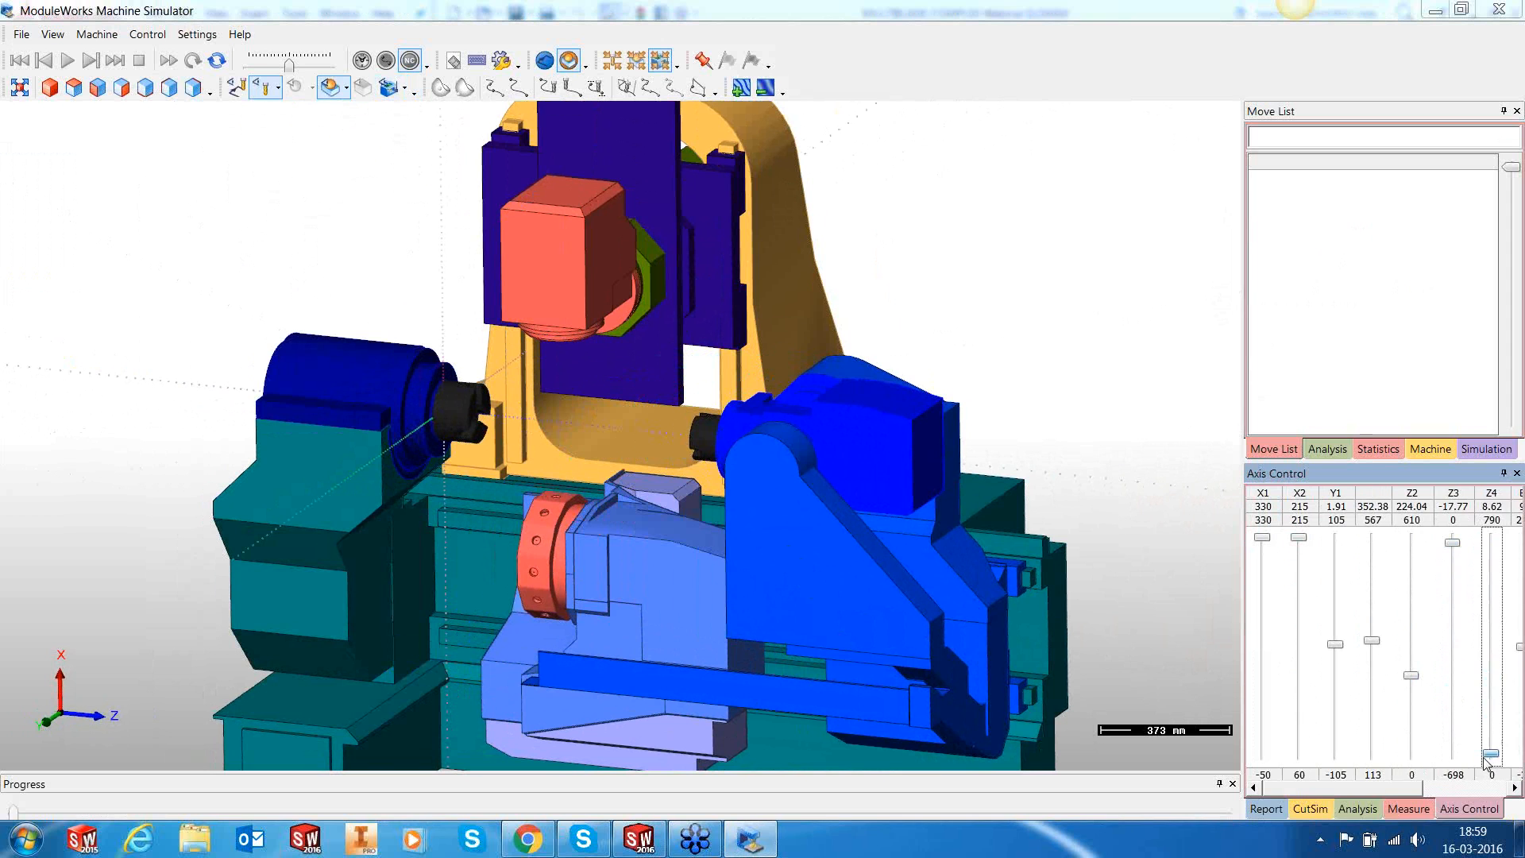
click(1517, 607)
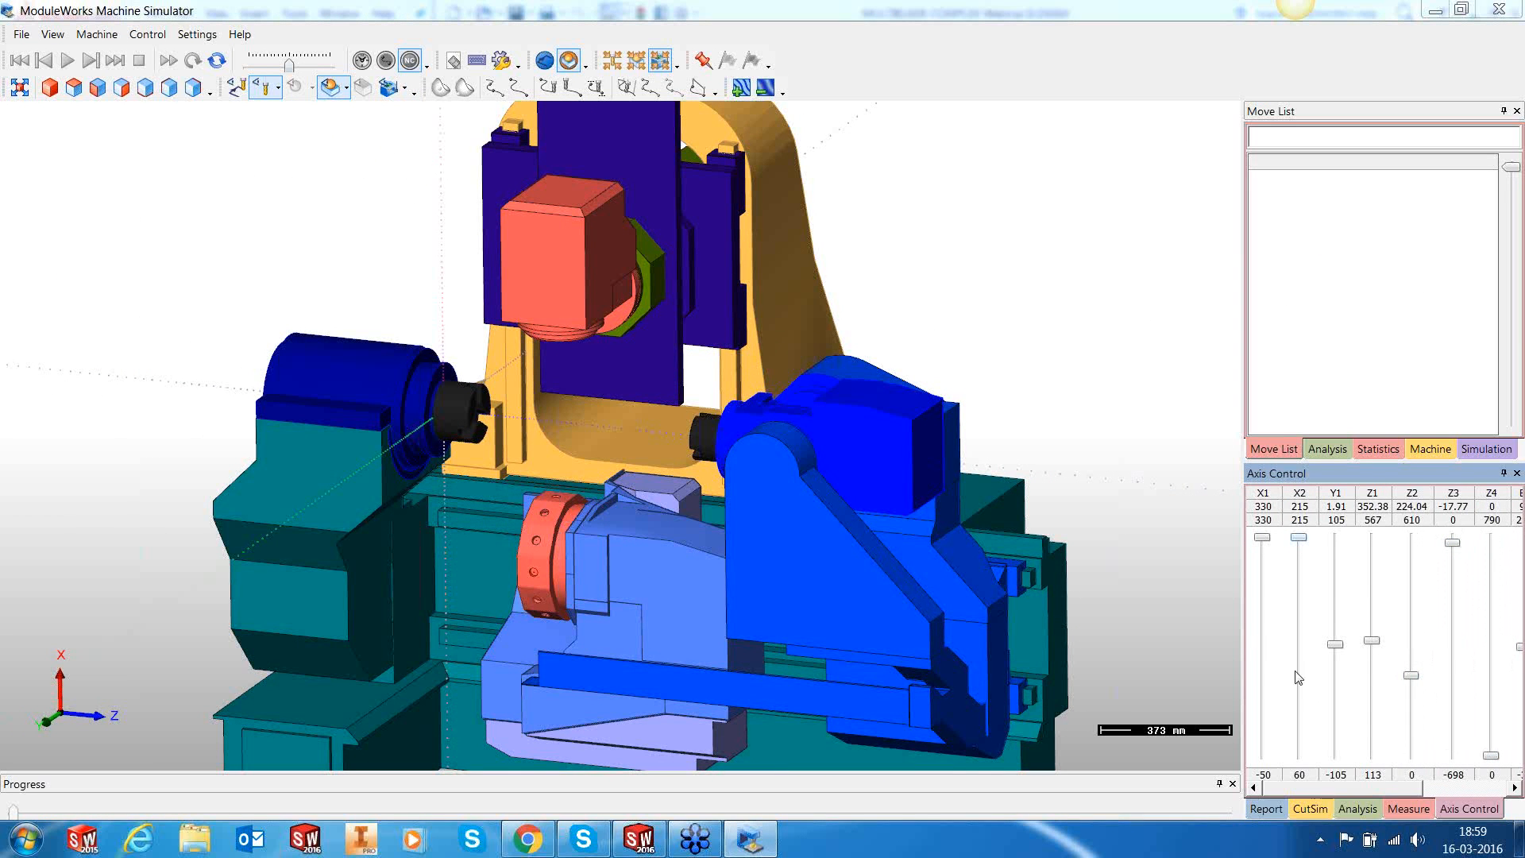
Step: Widen the axis control area to reach the rotary axes, try the B3 axis and rotate C1 to about 1090.91
drag(1242, 683, 1202, 685)
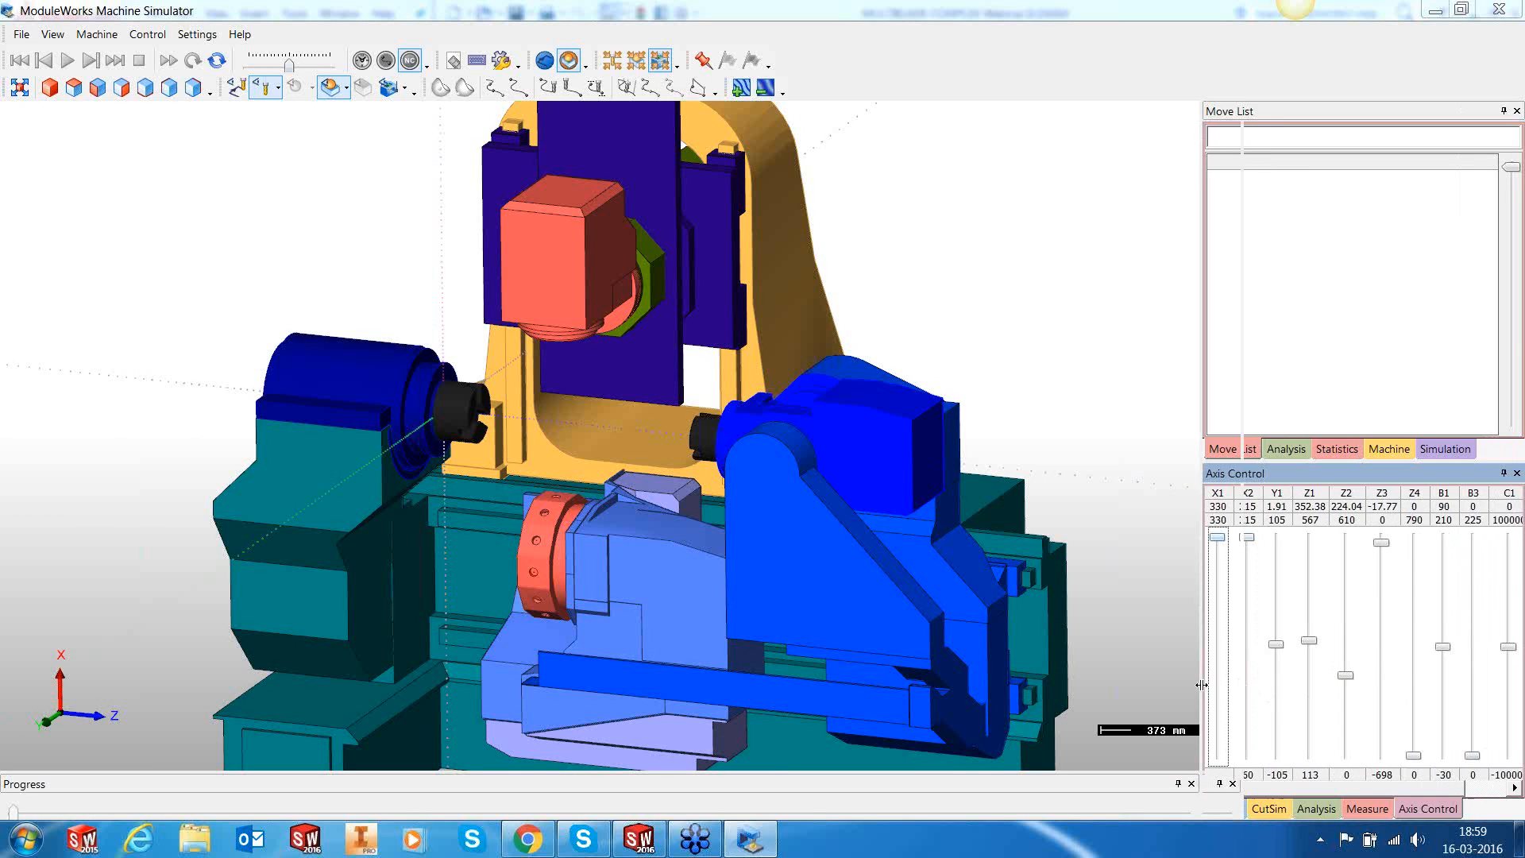
click(1472, 756)
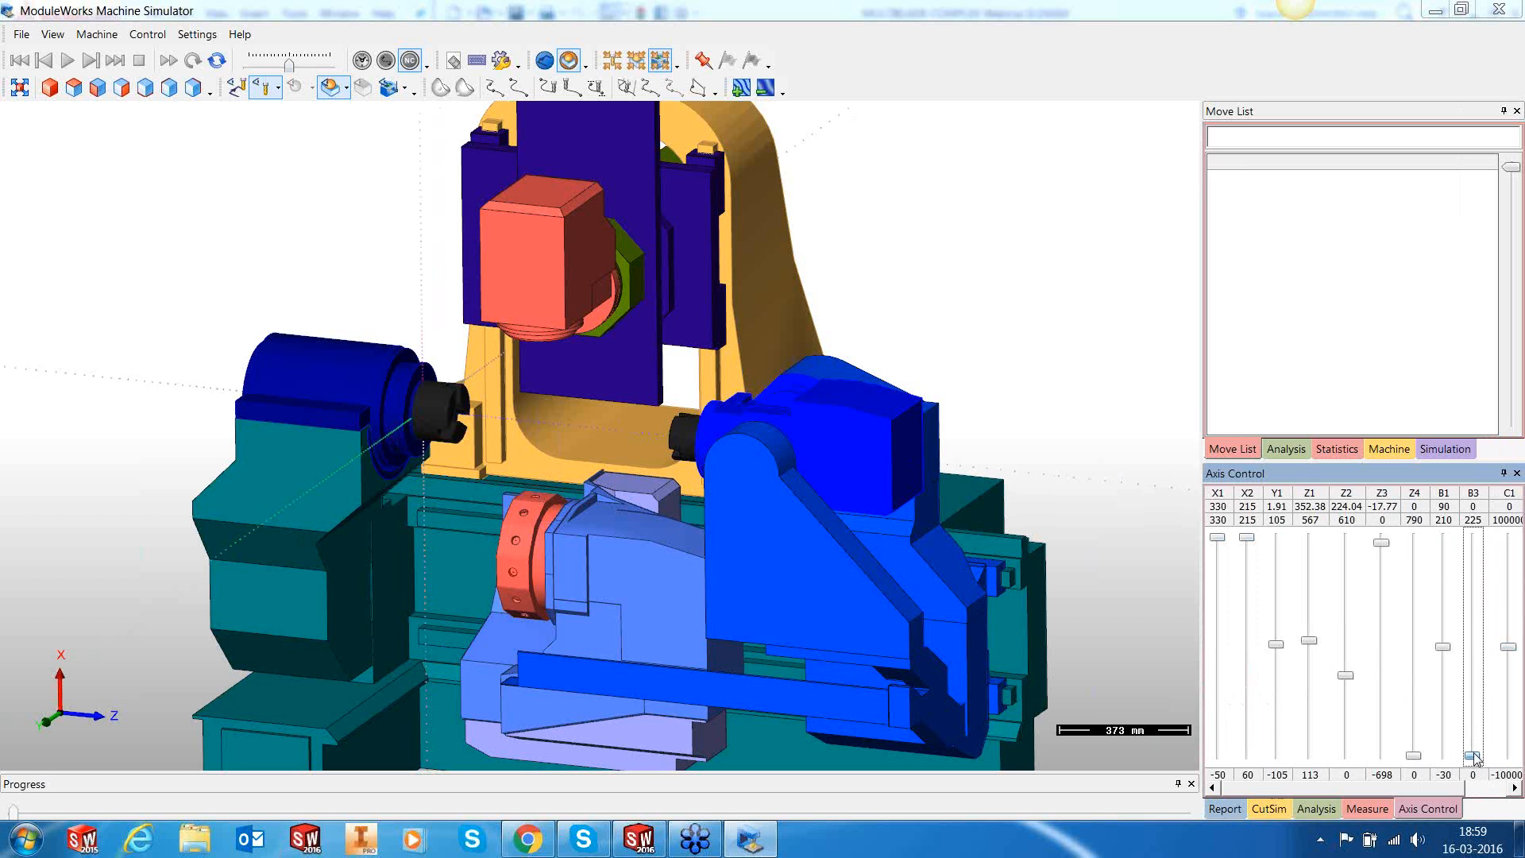
mouse_move(1474, 755)
mouse_down()
mouse_move(1471, 697)
mouse_move(1470, 758)
mouse_up()
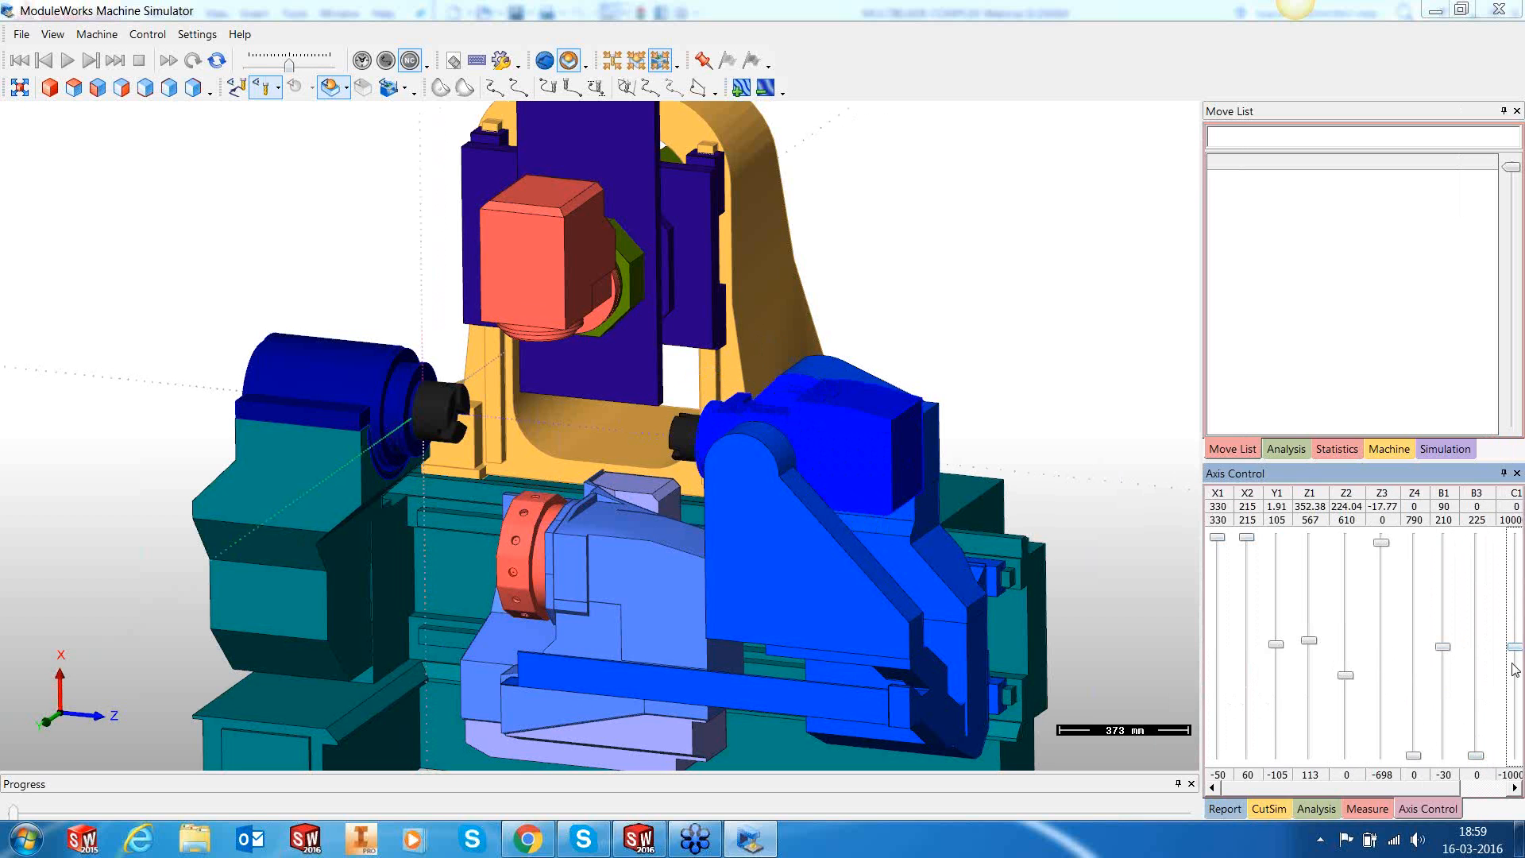
mouse_move(1516, 651)
mouse_down()
mouse_move(1517, 631)
mouse_move(1517, 645)
mouse_up()
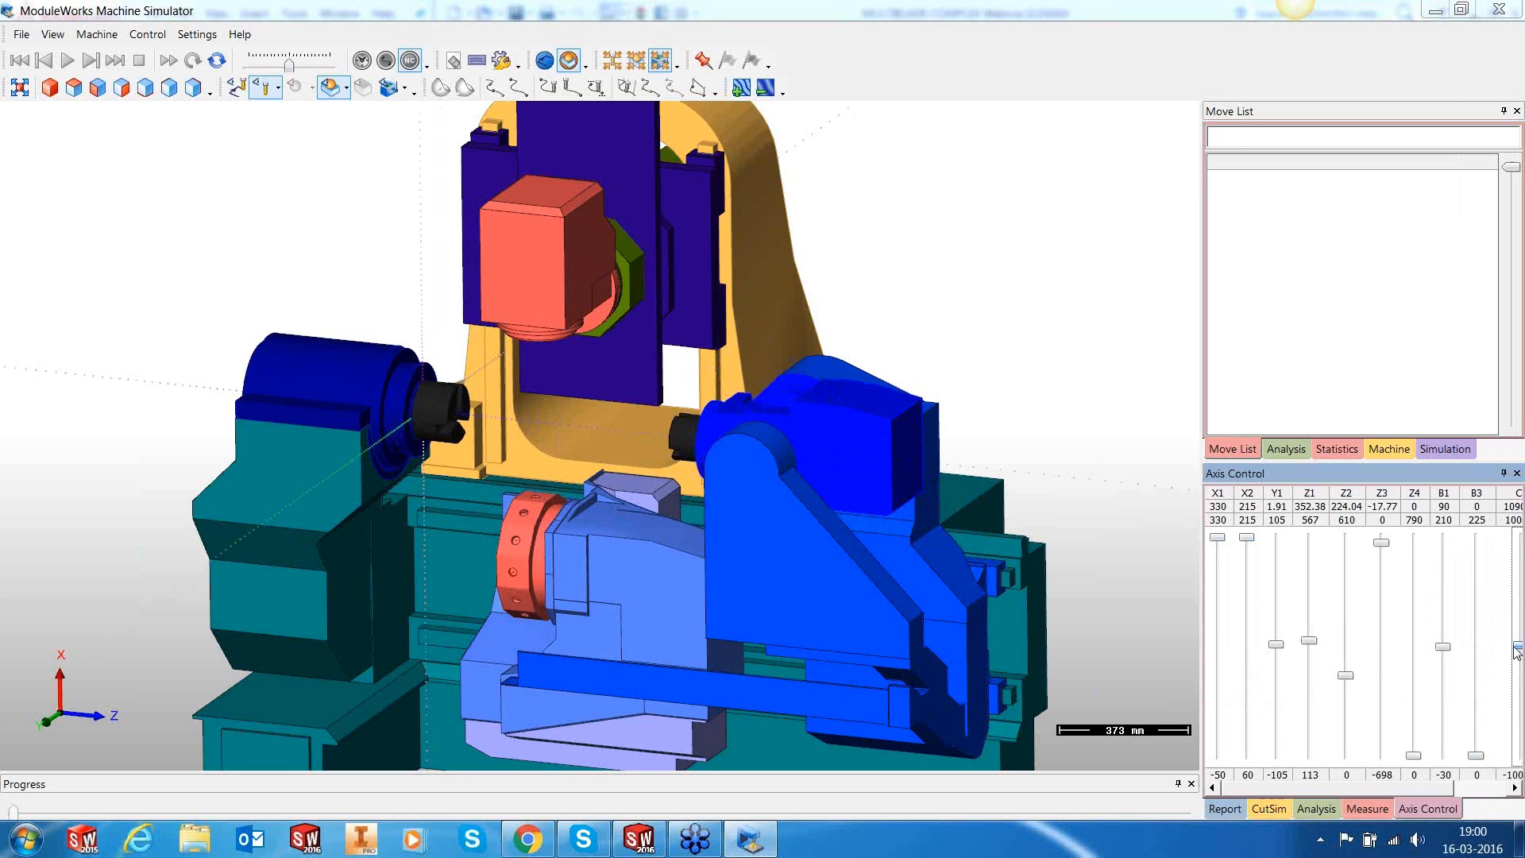
Step: Widen the axis control area further to expose C3 and rotate that axis to about 15636.3
drag(1200, 696, 1154, 695)
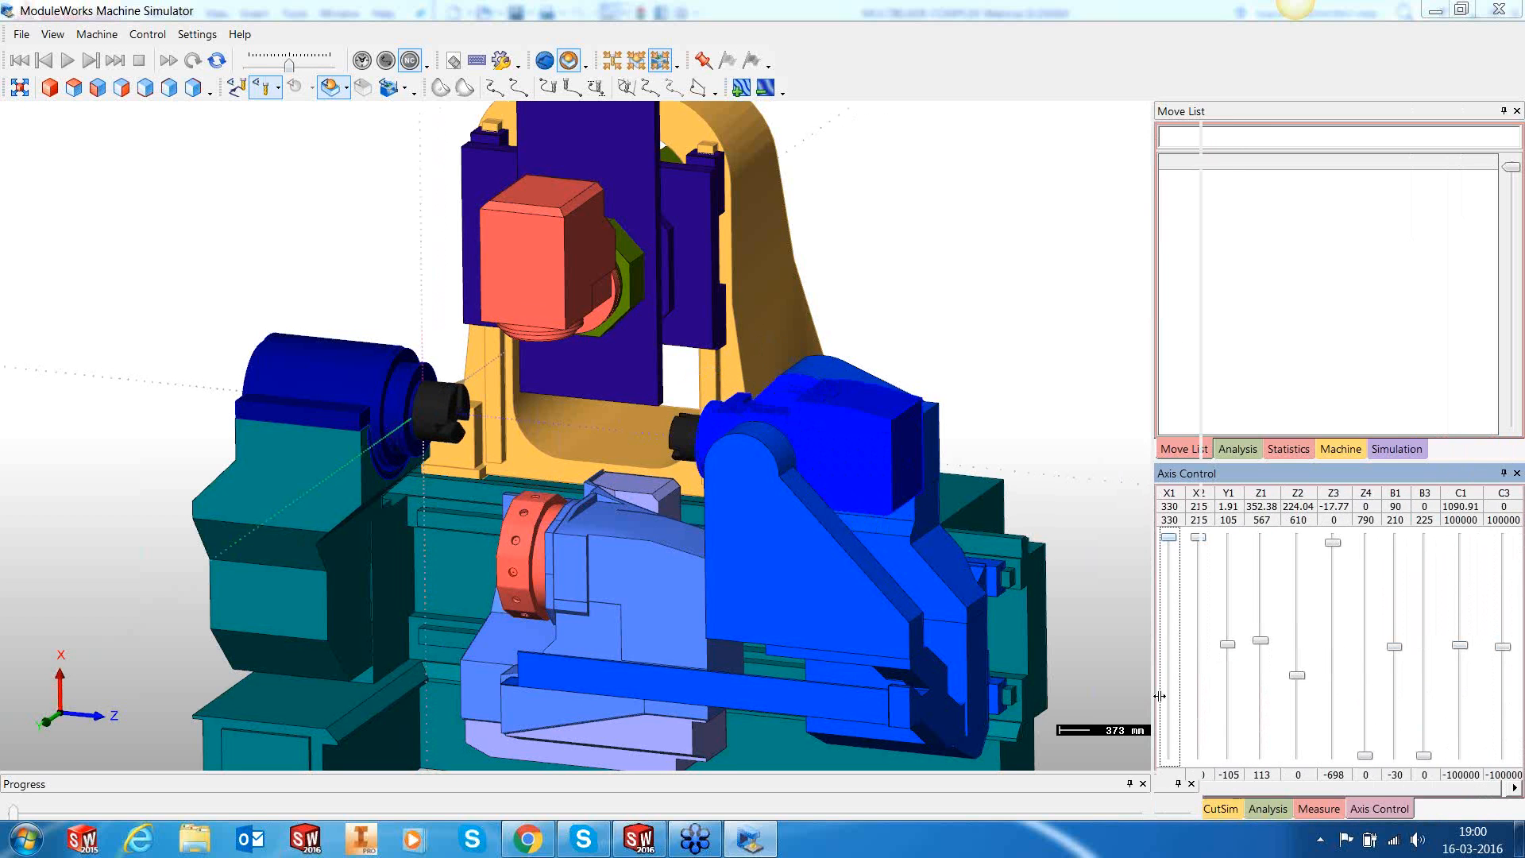
drag(1502, 645, 1503, 639)
mouse_move(1503, 620)
mouse_down()
mouse_move(1503, 642)
mouse_move(1502, 625)
mouse_up()
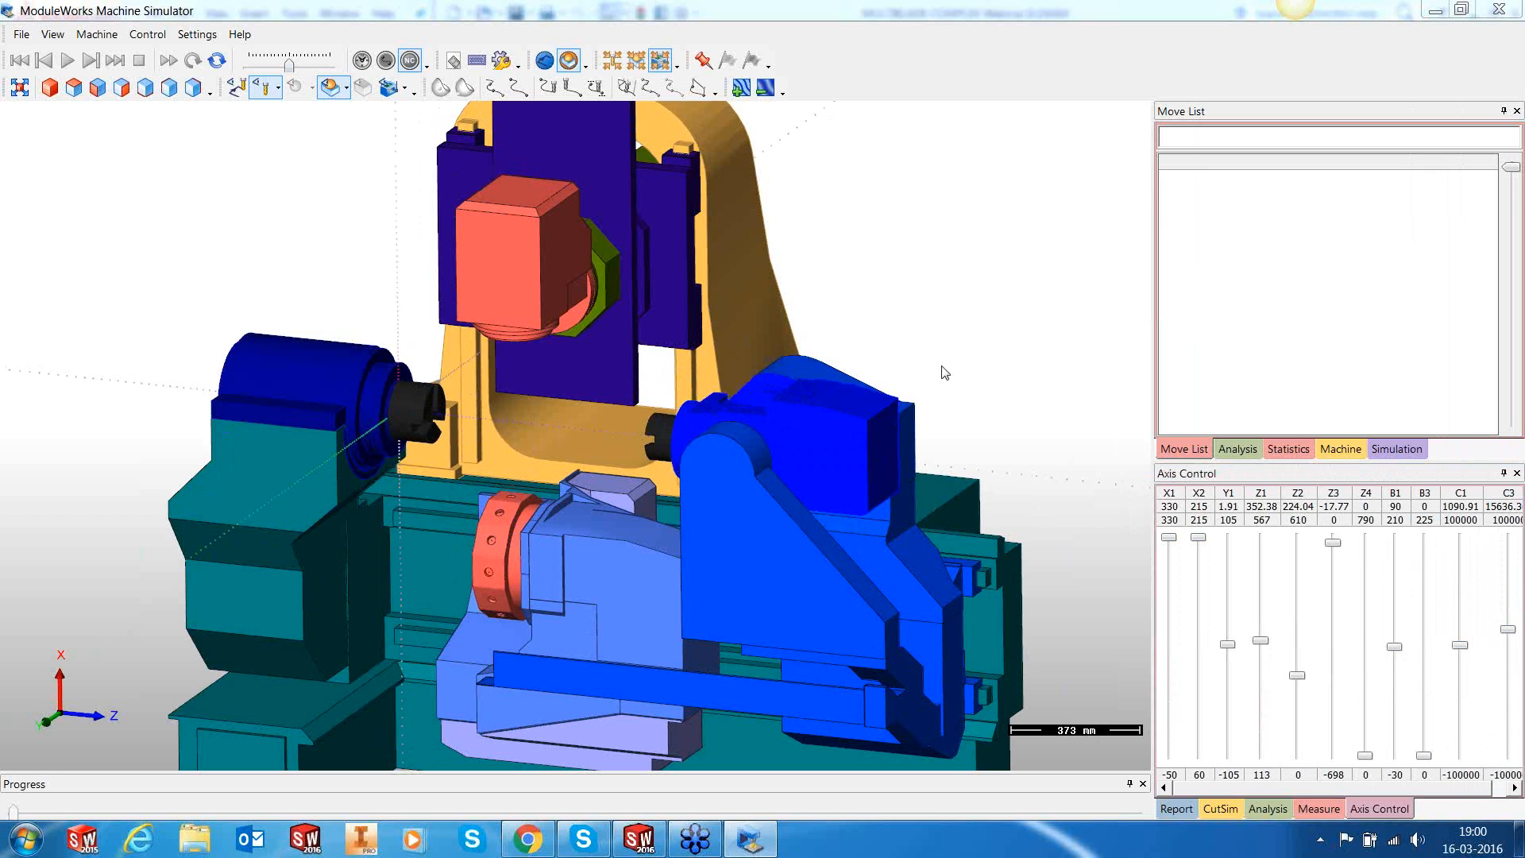
Step: Close the machine simulation and the Machine ID Editor to return to the MULTIBLADE COMPLEX Webinar assembly
click(1499, 10)
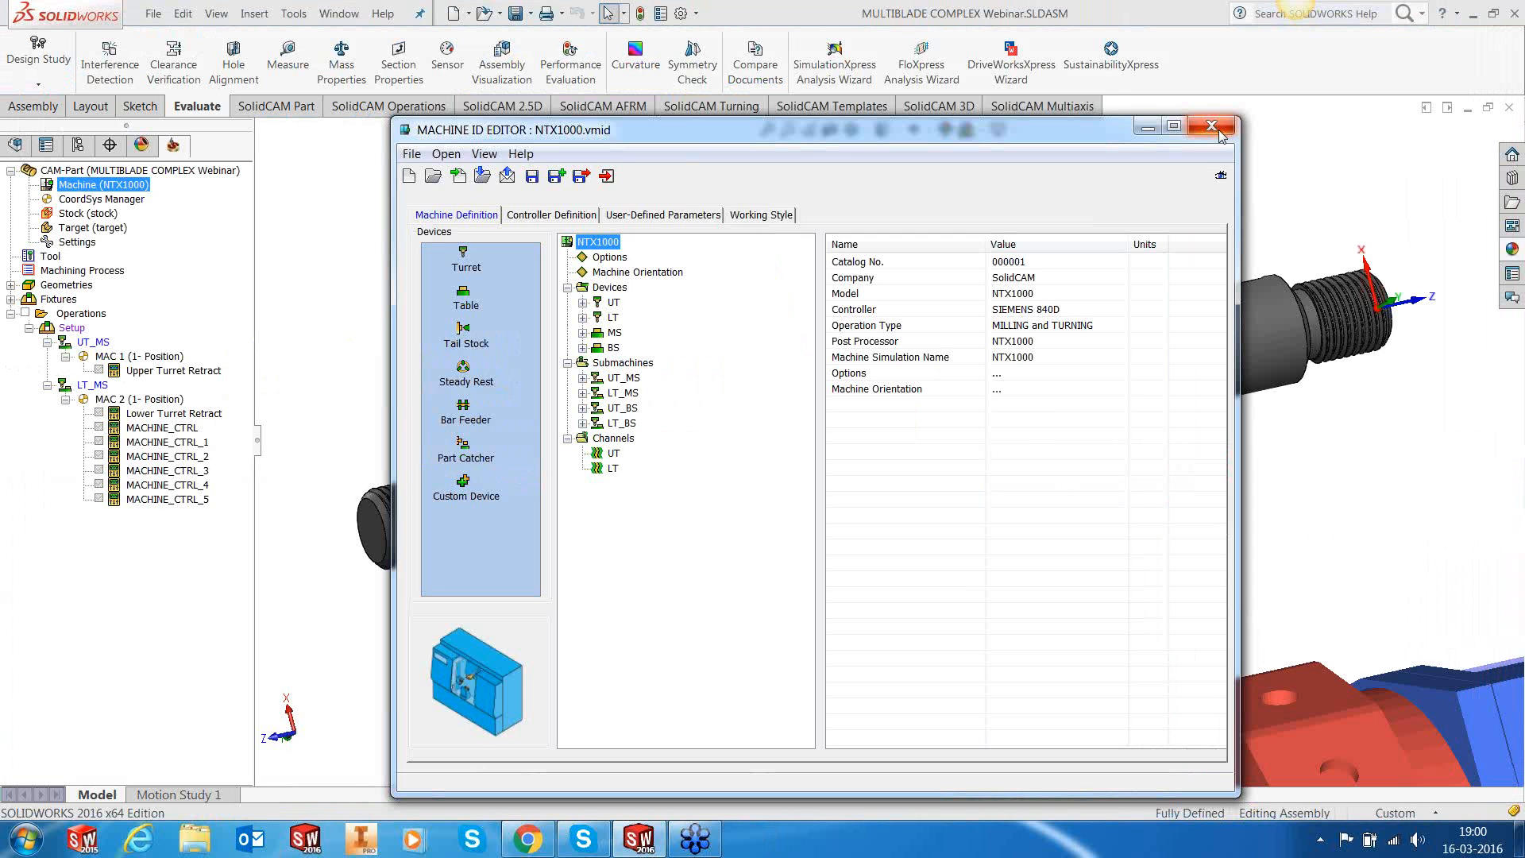
click(1211, 127)
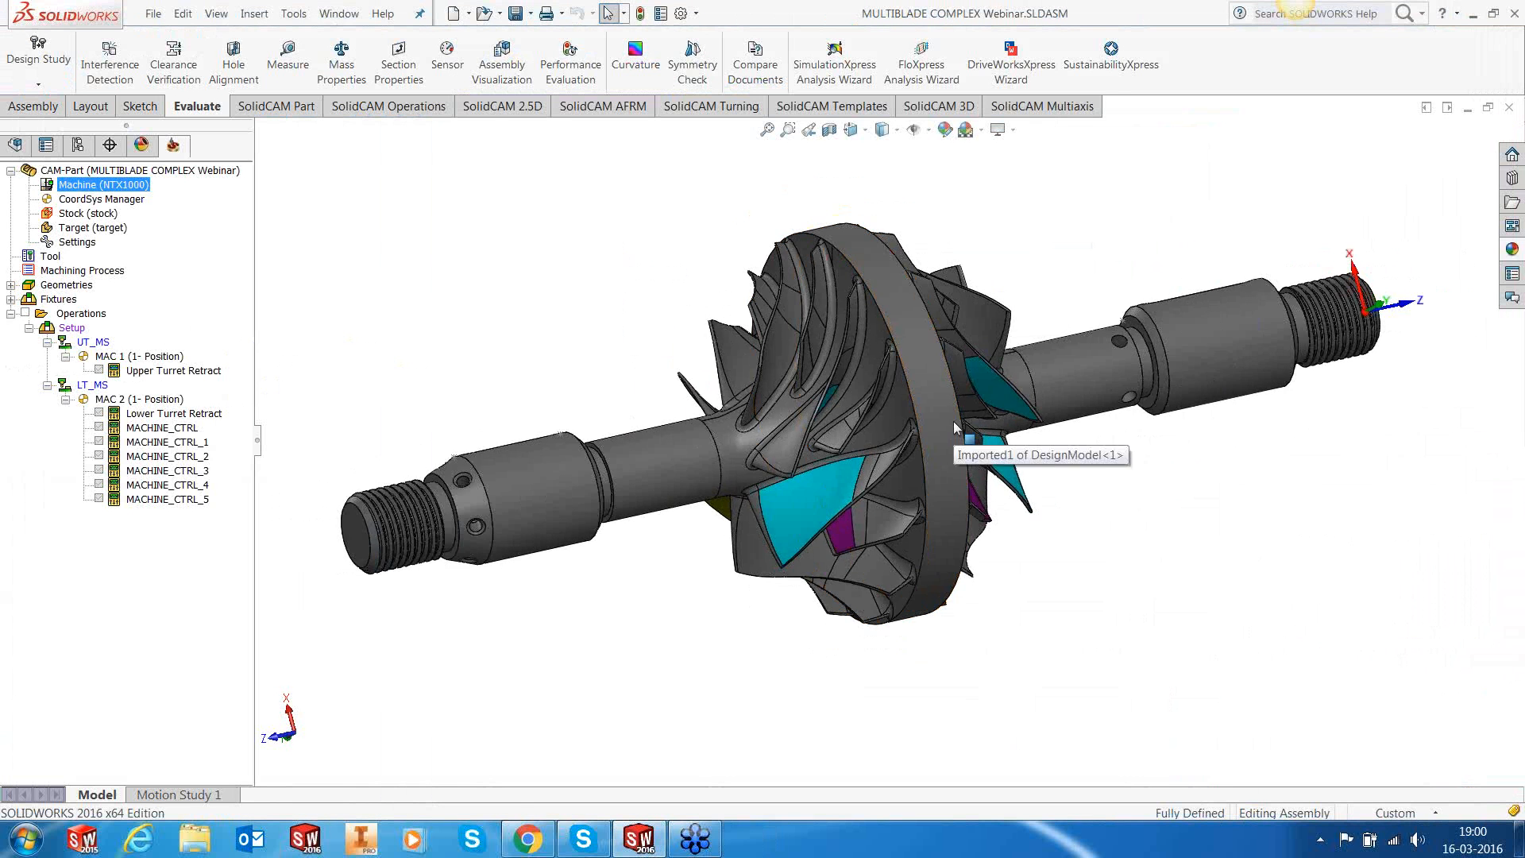
Step: Review the submachines, home positions, fixtures and tables in the machine setup of Setup, and leave it without changes
right_click(82, 328)
click(125, 342)
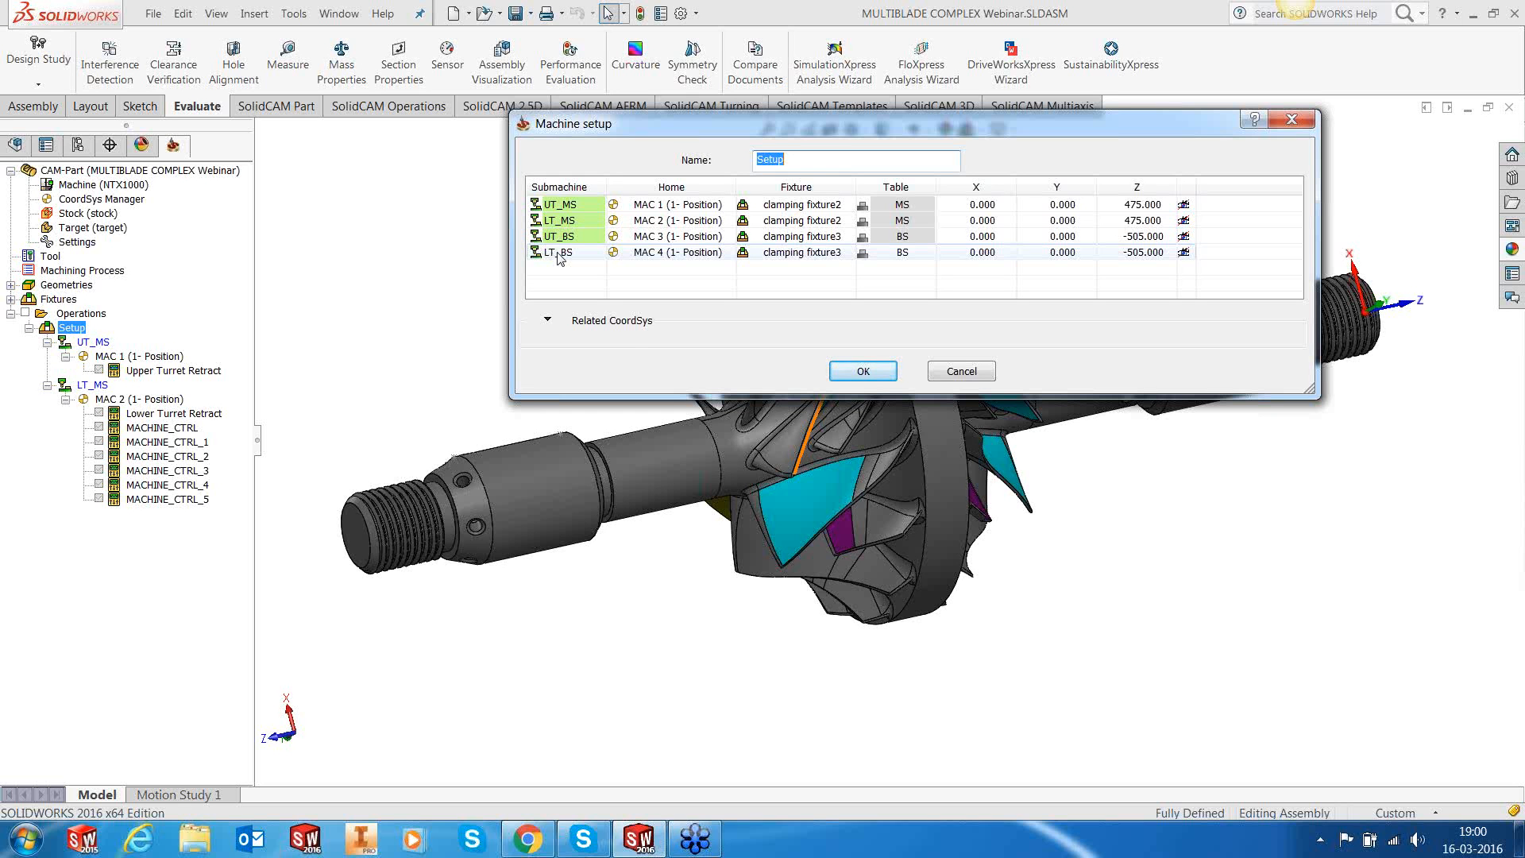
click(973, 374)
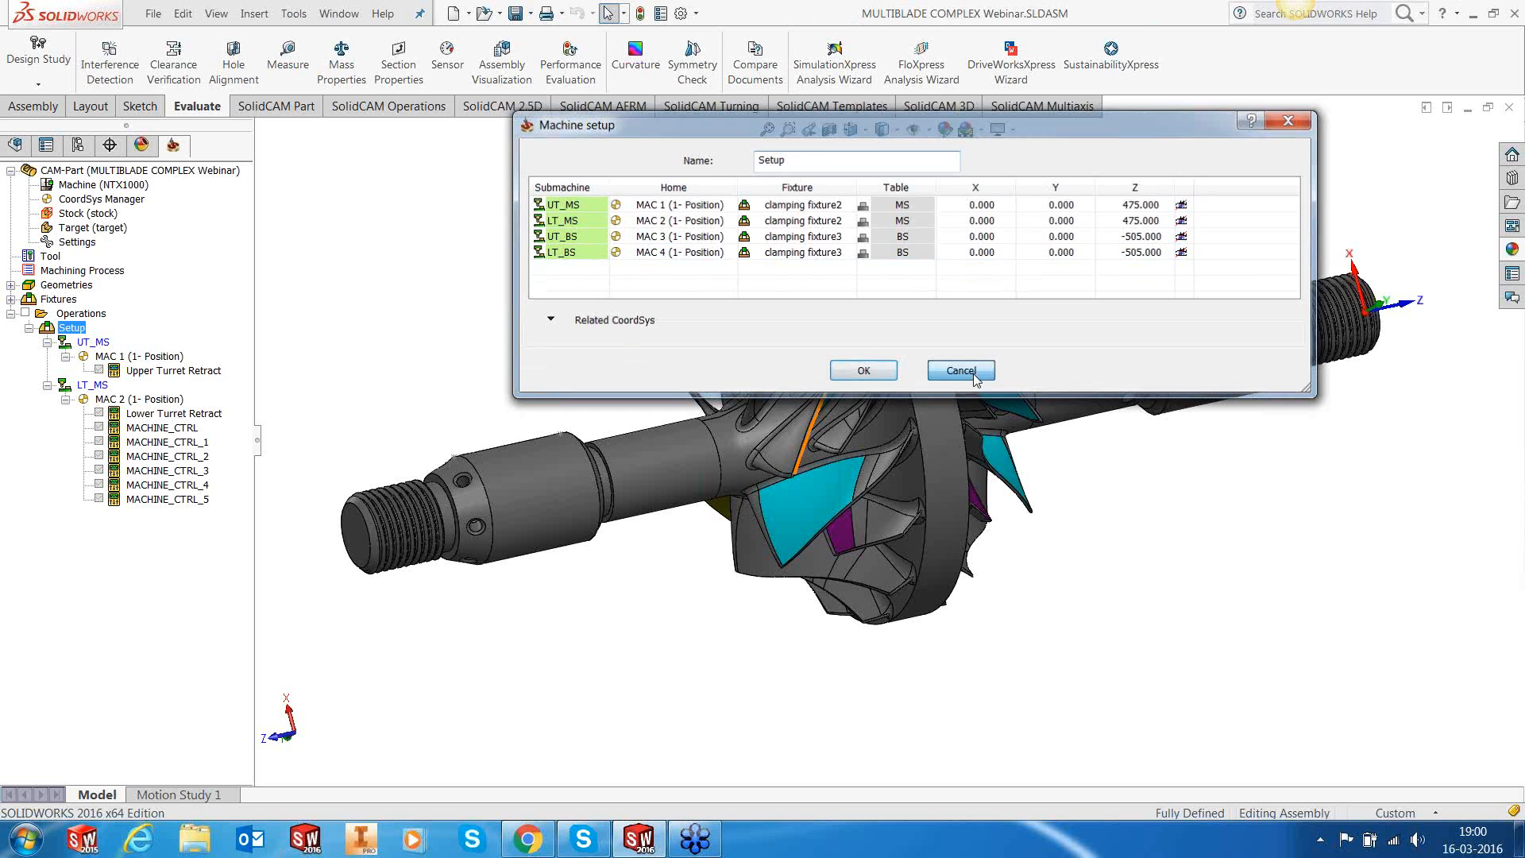
Step: Go through the LT_MS machine control operations one by one, from Lower Turret Retract to MACHINE_CTRL_5
scroll(1143, 324, down, 1)
scroll(1142, 321, up, 1)
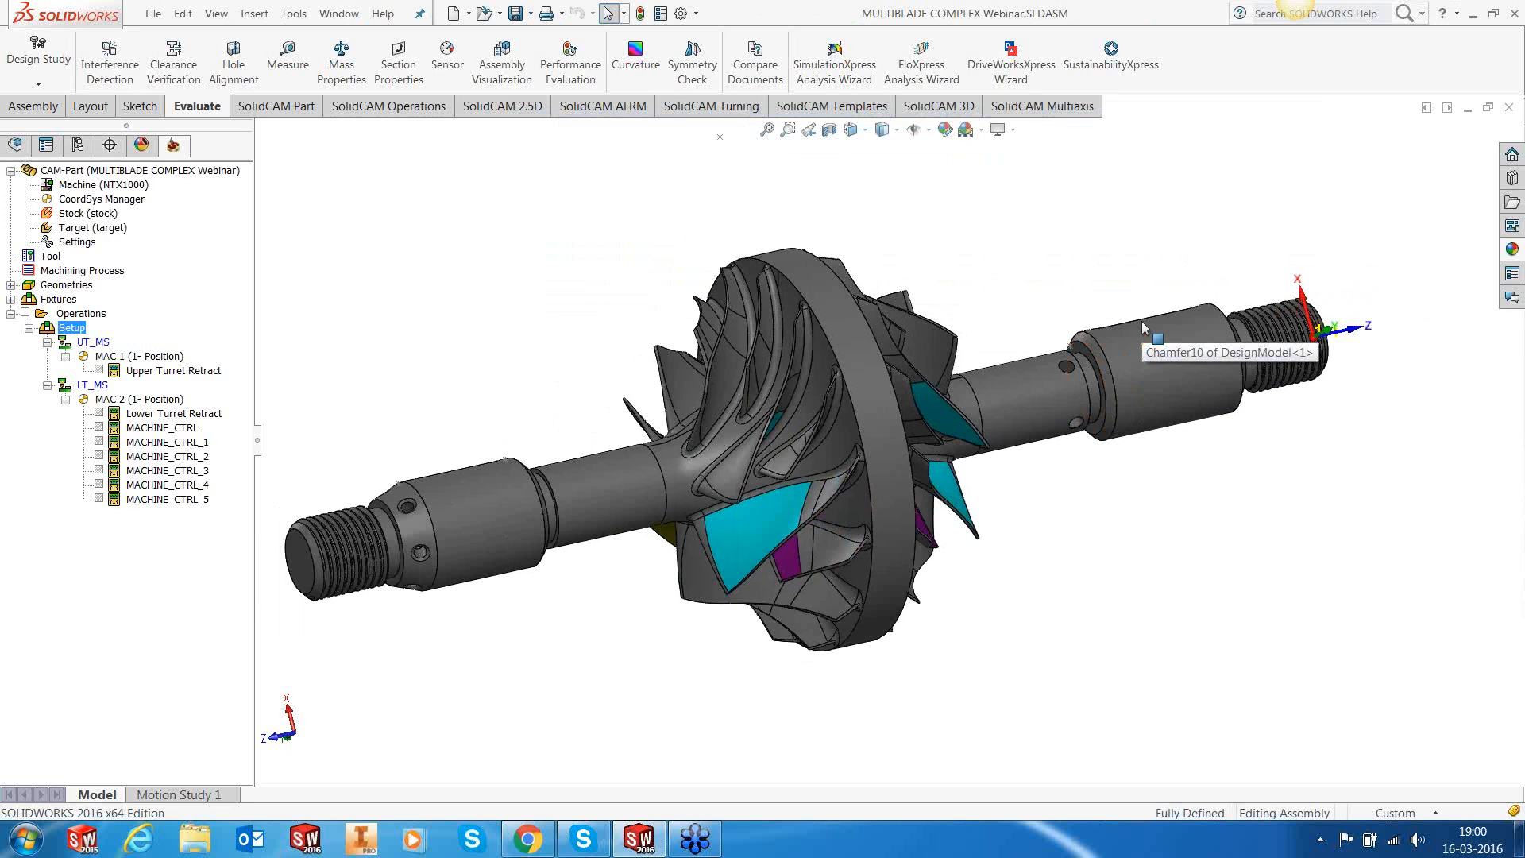
middle_drag(1118, 371, 1112, 378)
click(171, 414)
click(171, 428)
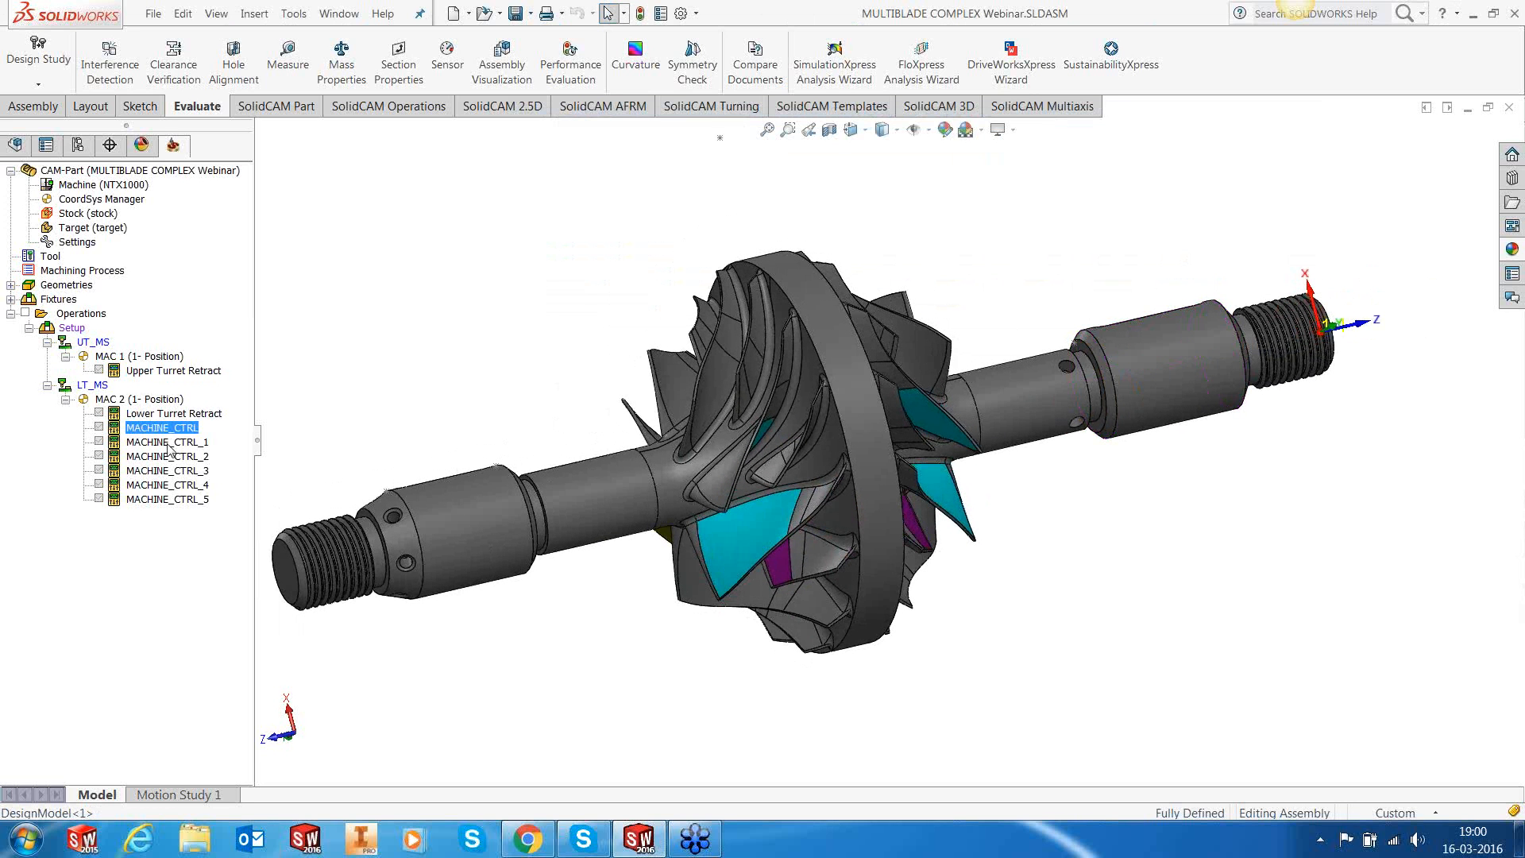
click(172, 443)
click(181, 458)
click(184, 472)
click(188, 486)
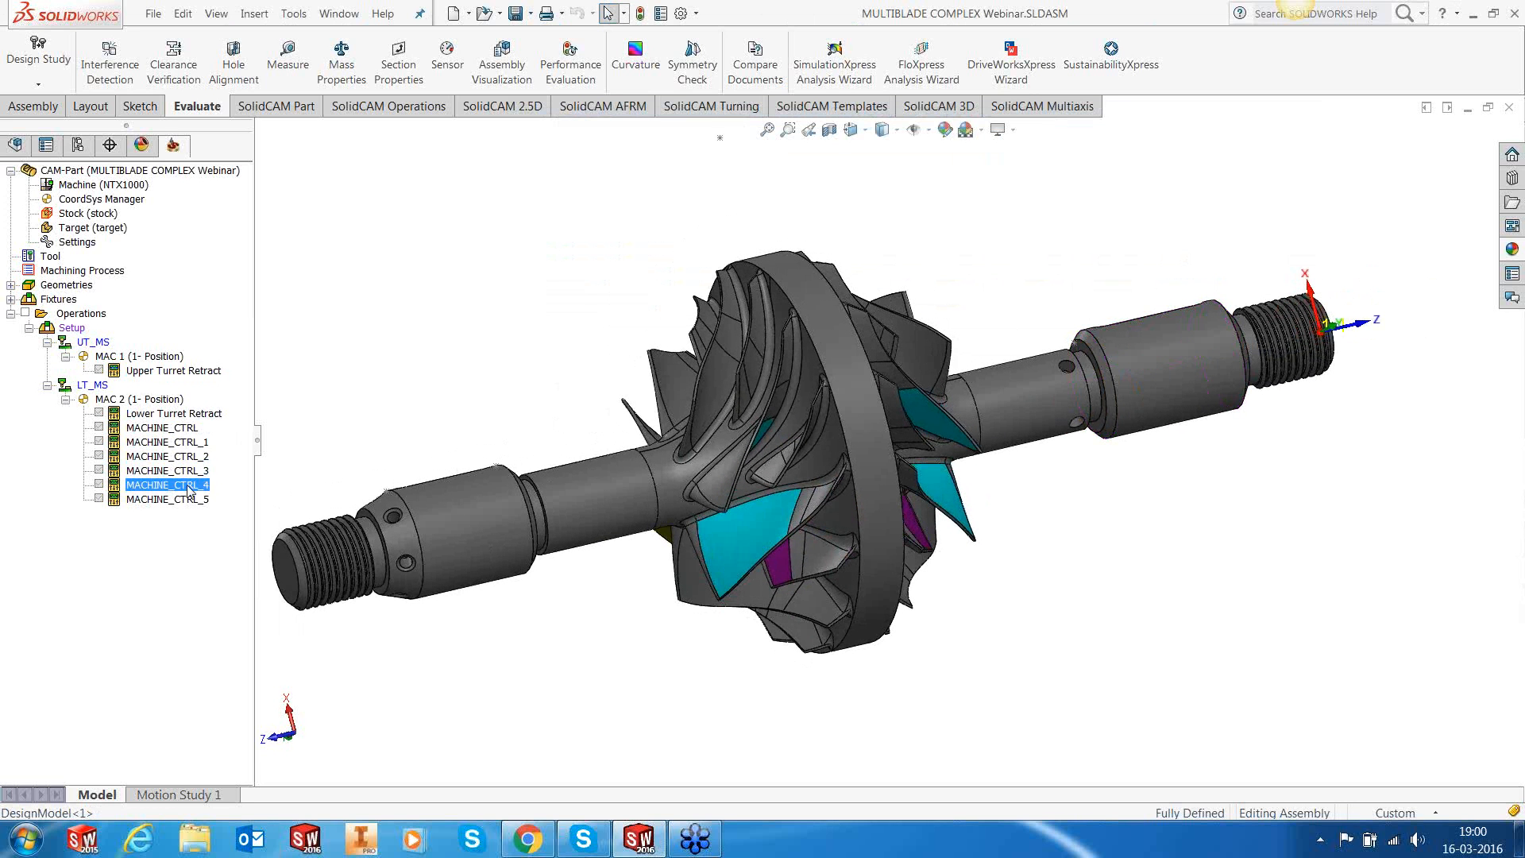
click(191, 501)
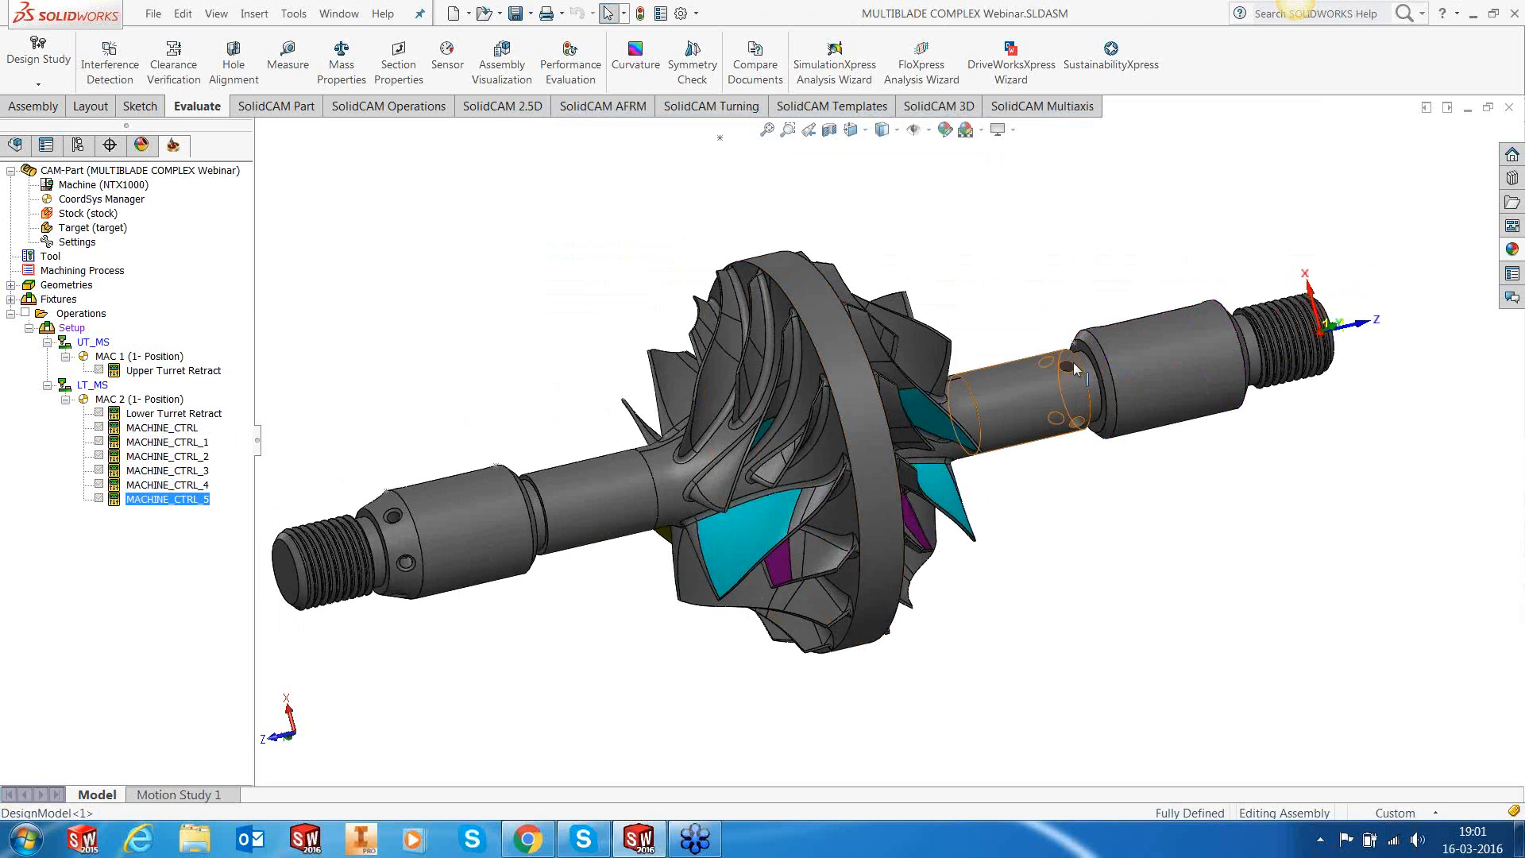
Step: Examine the impeller's main blades, splitters and fillets up close and from both sides
middle_drag(1032, 407, 785, 483)
scroll(929, 394, down, 2)
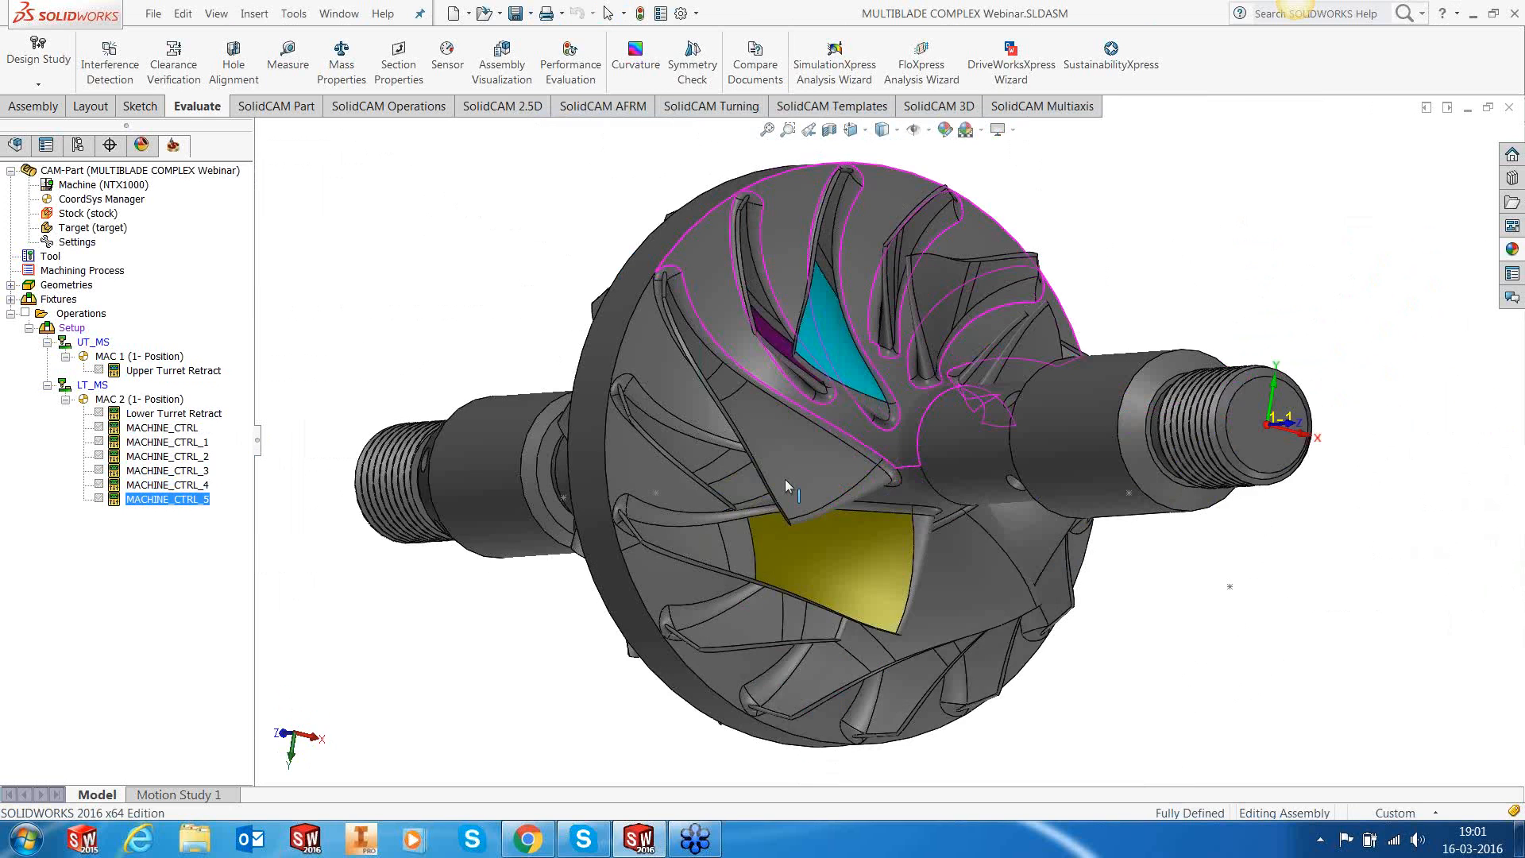
scroll(737, 289, down, 5)
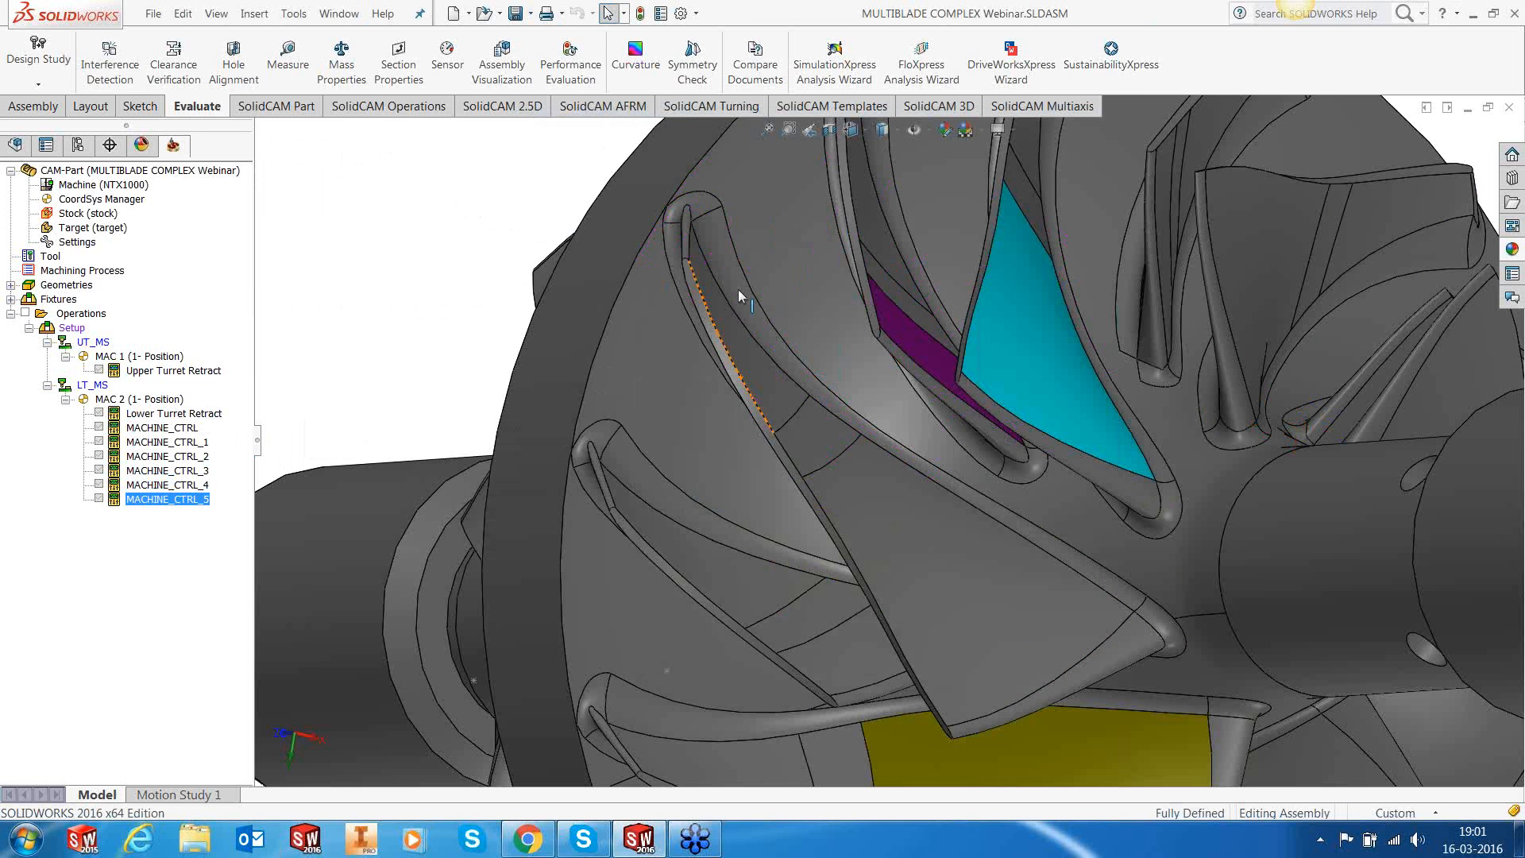
scroll(737, 289, down, 3)
scroll(876, 450, up, 2)
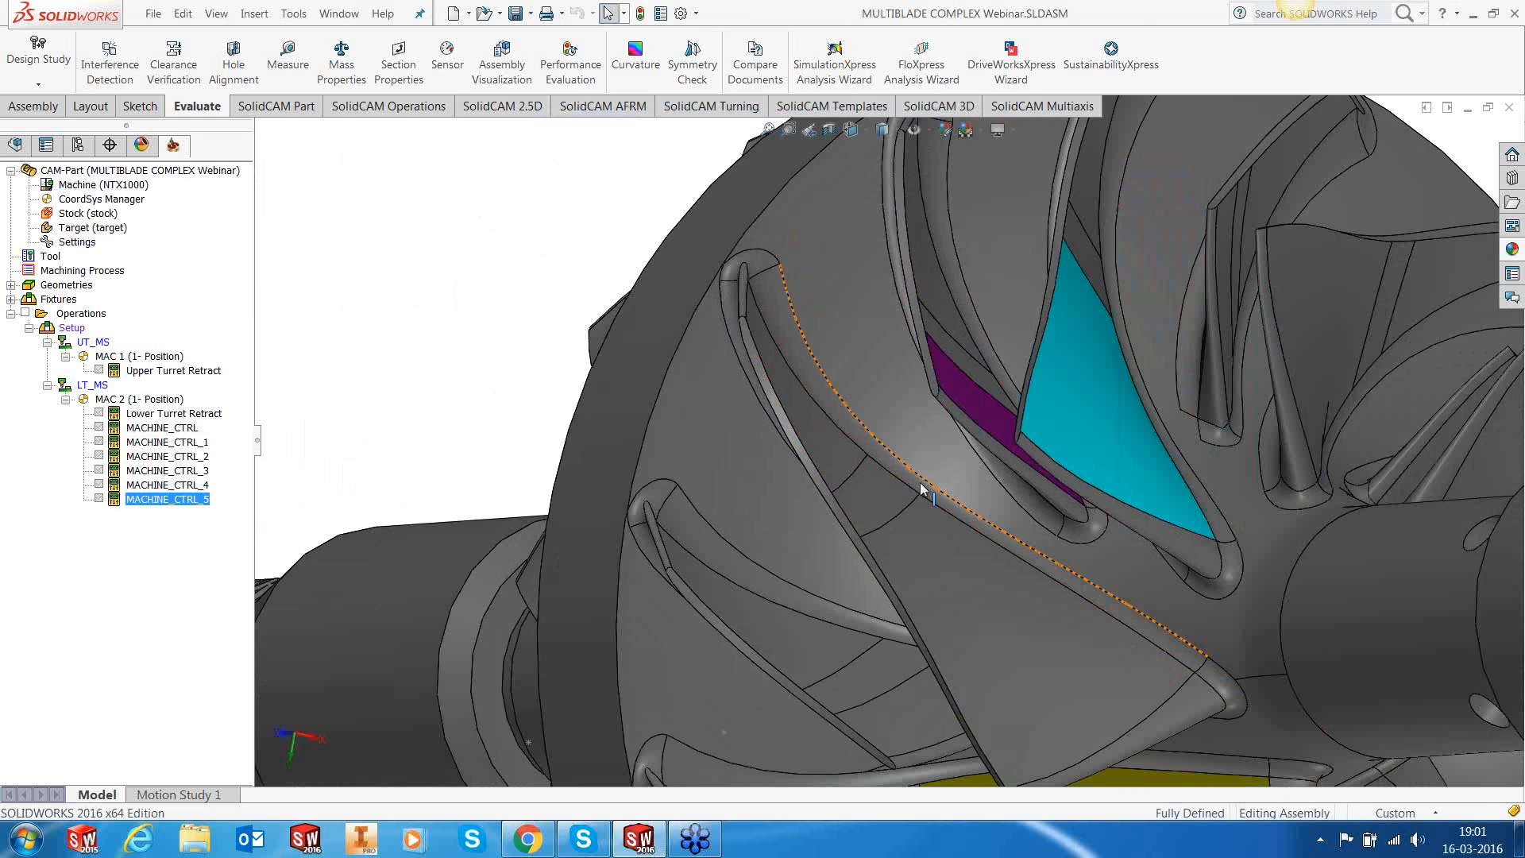
scroll(922, 489, up, 5)
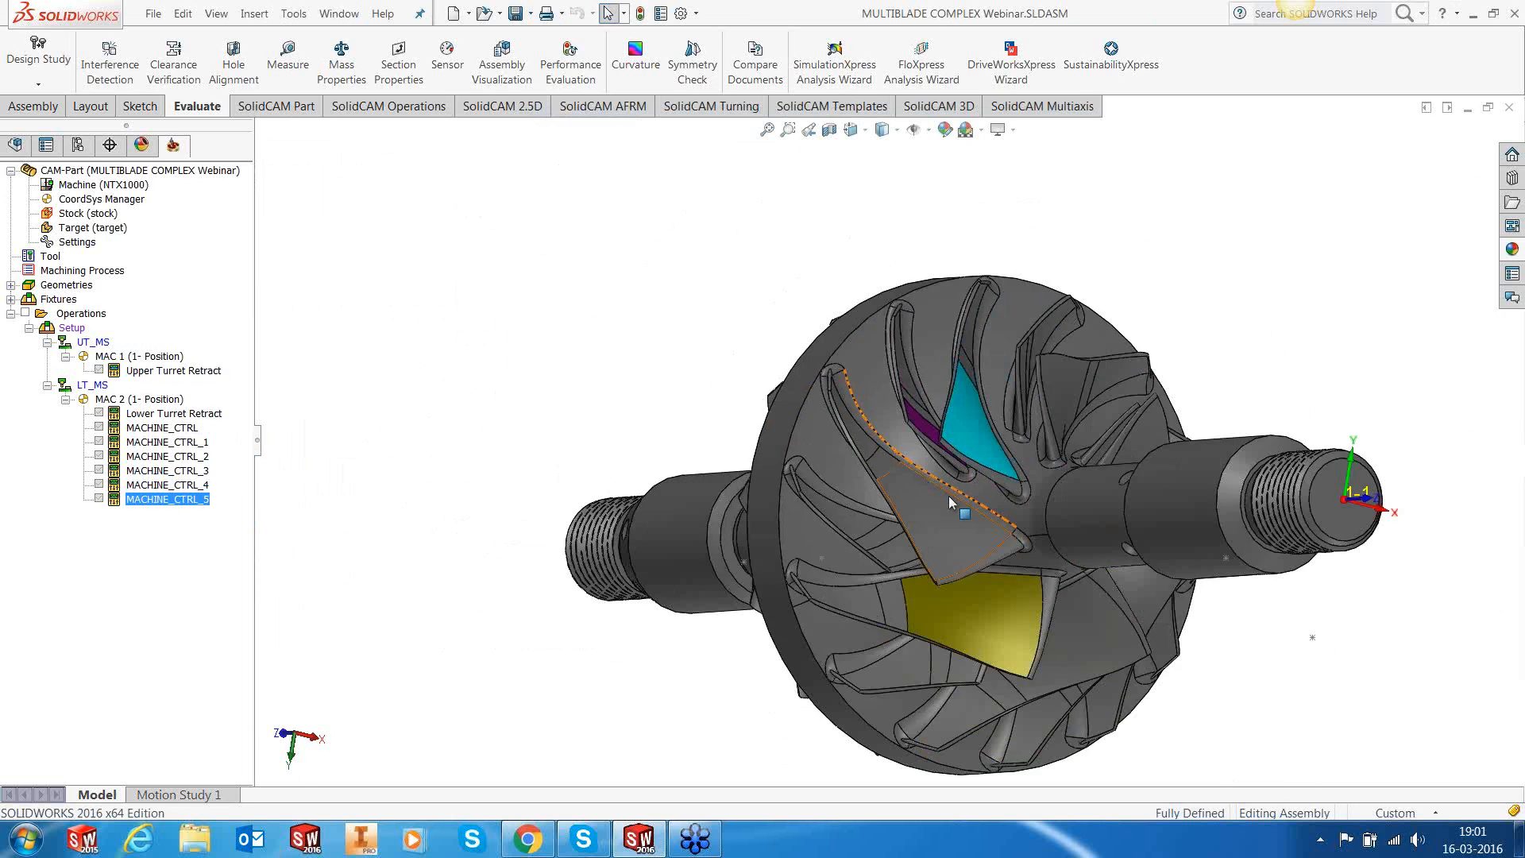
middle_drag(950, 502, 925, 449)
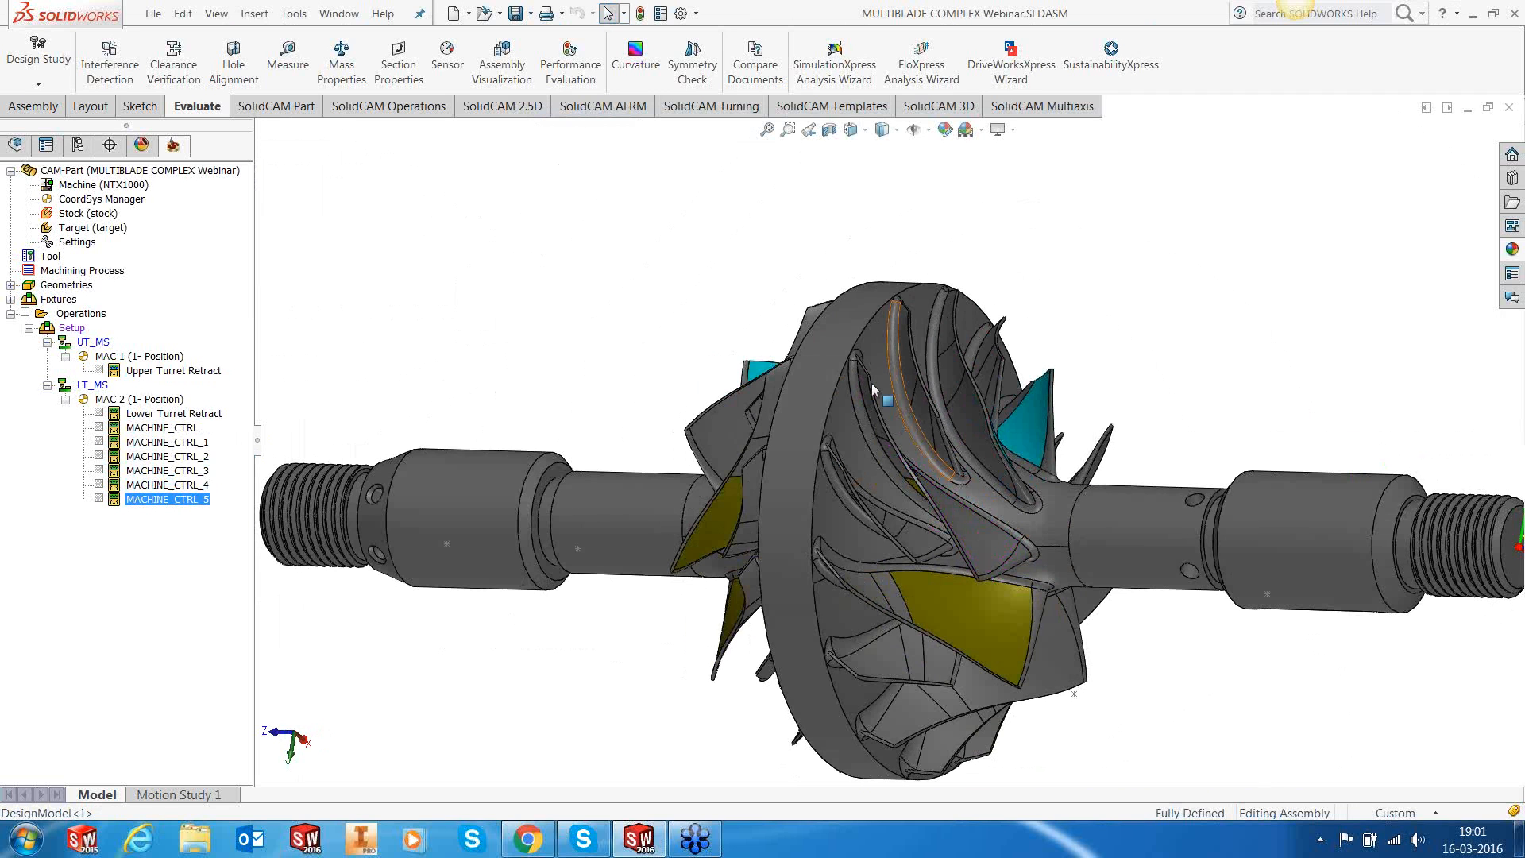
Step: Add an operation from the MultiBlade Complex Roughing template with CoordSys MAC 1 (1- Position) and submachine UT_MS
right_click(92, 318)
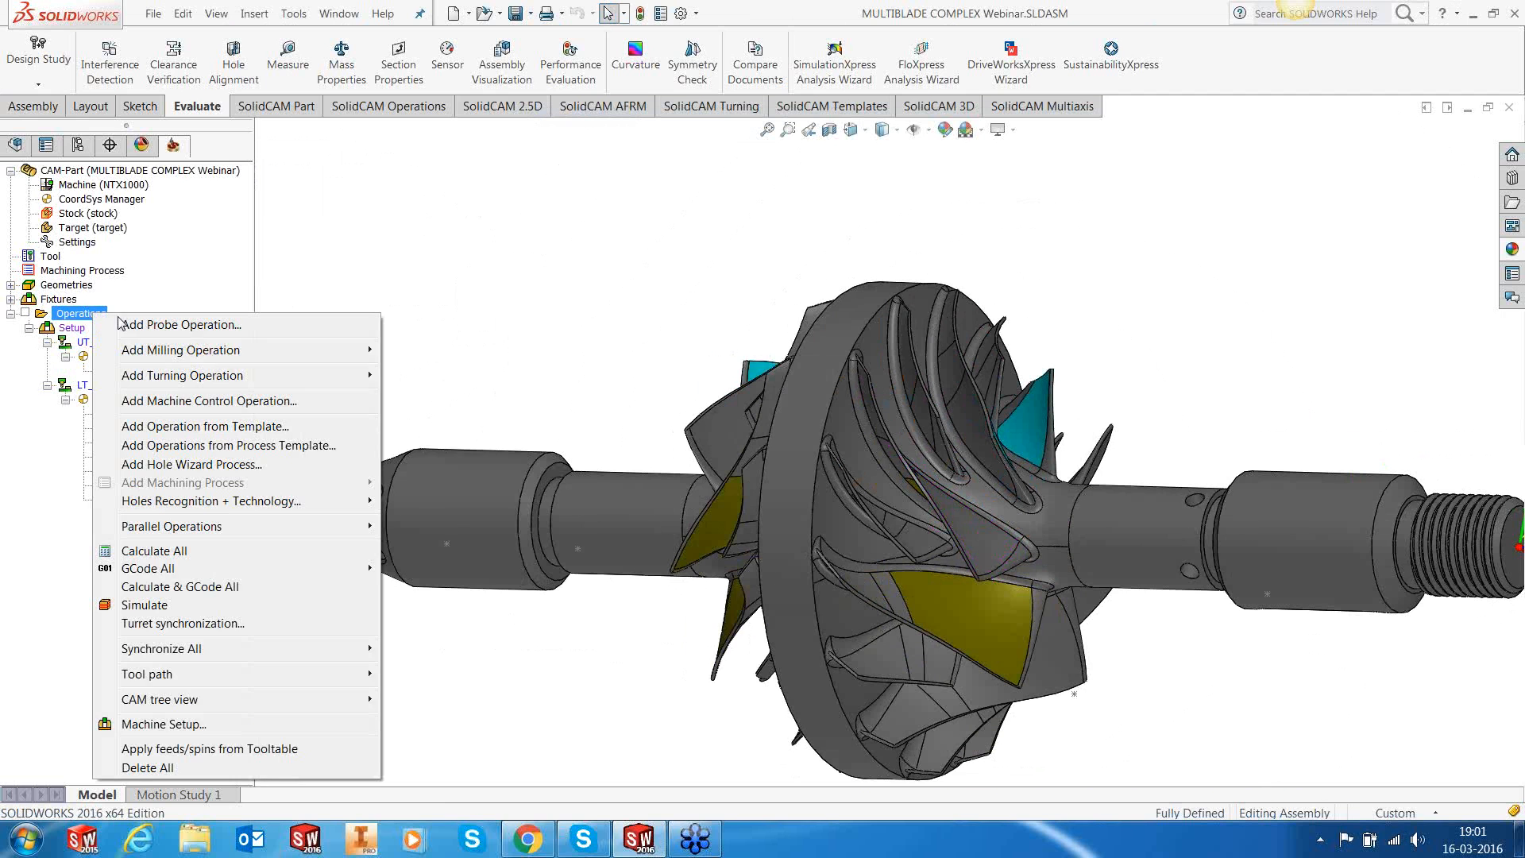
mouse_move(238, 350)
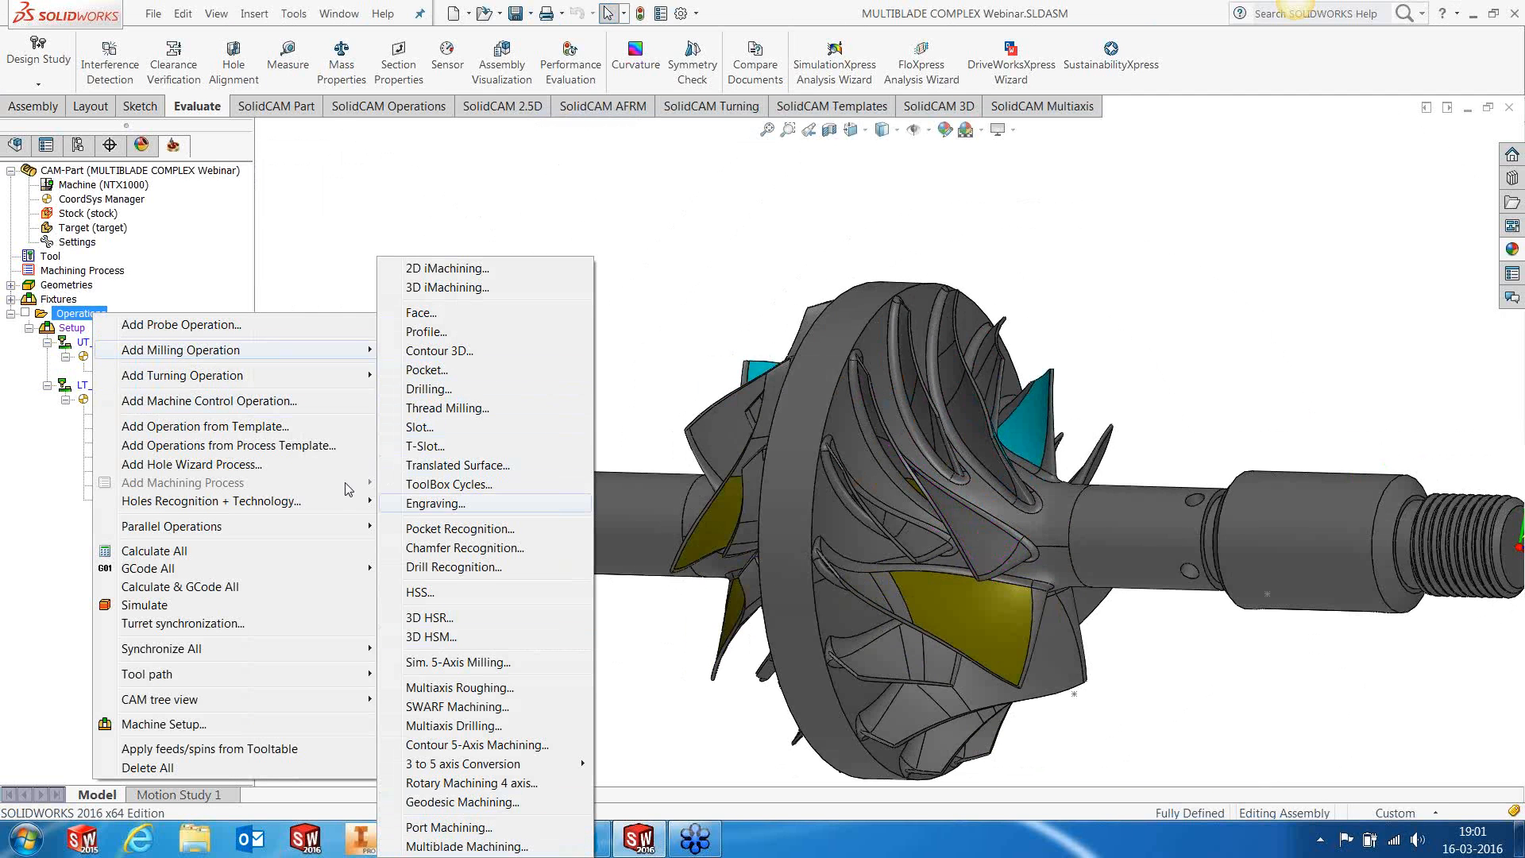
click(205, 427)
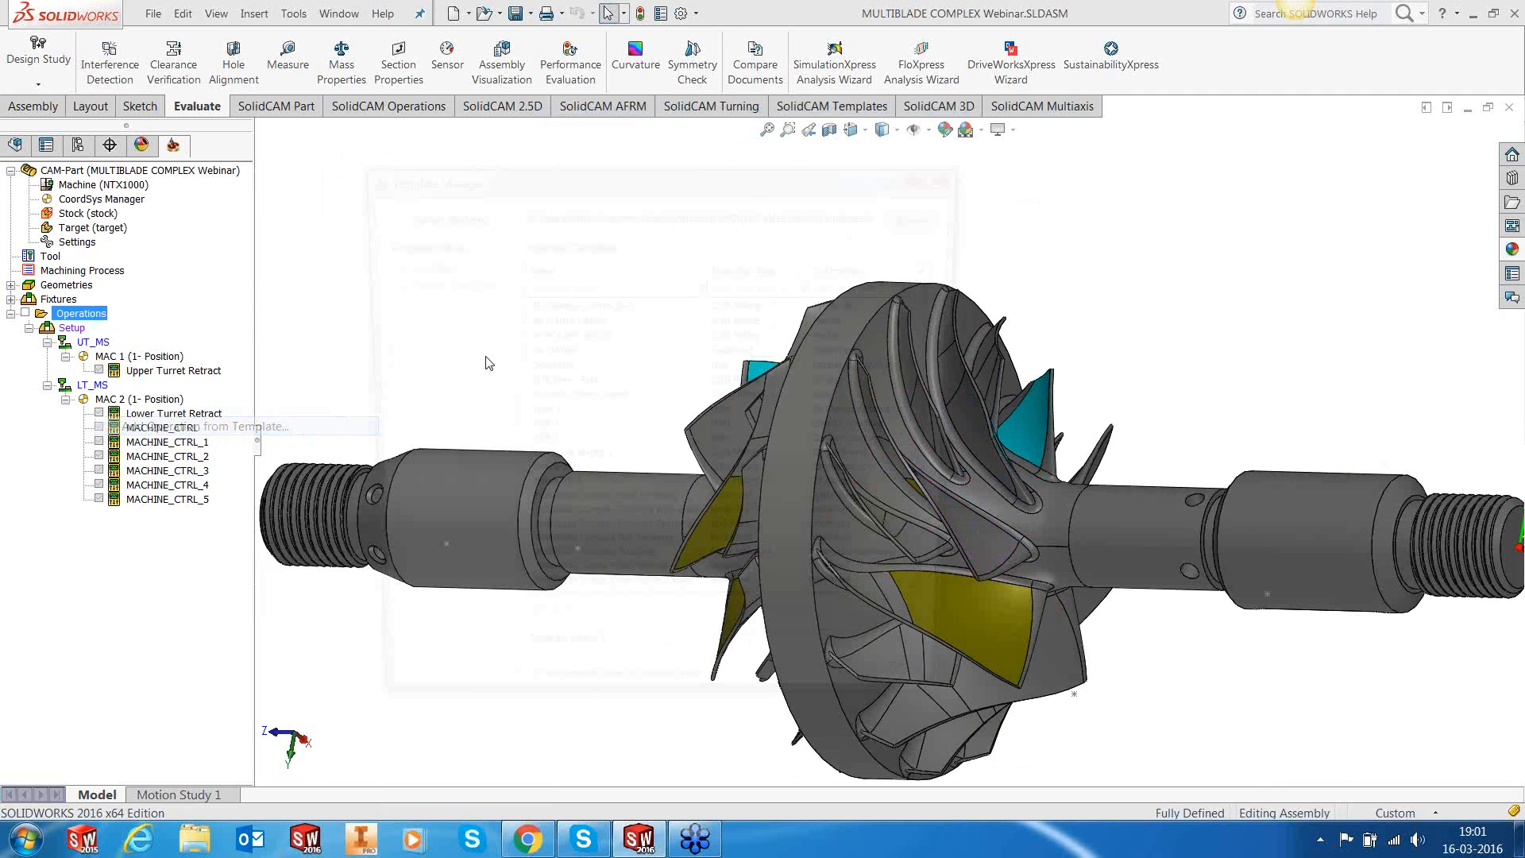
click(615, 573)
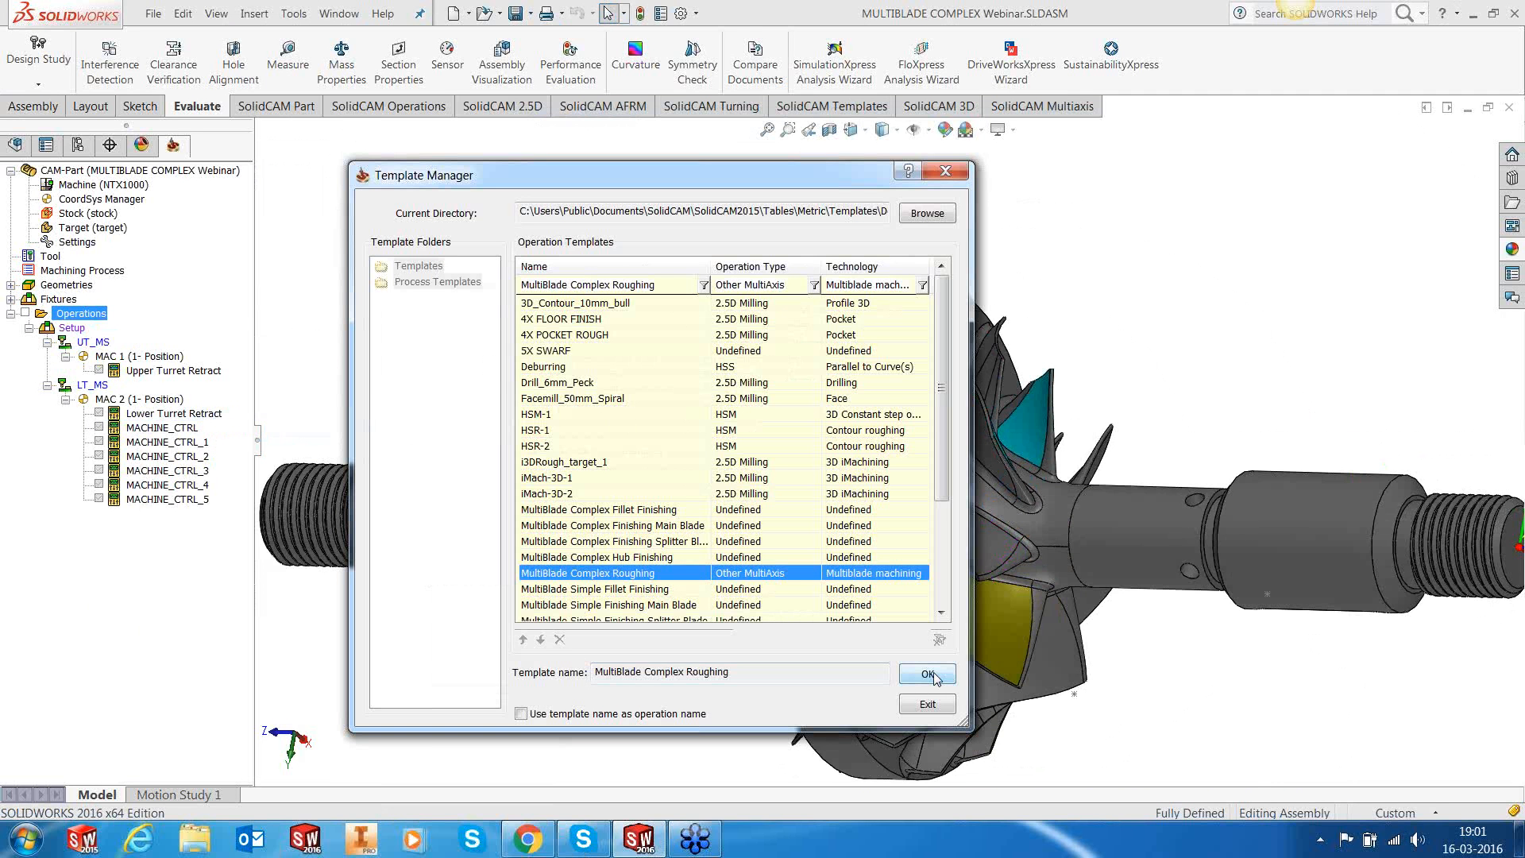
click(930, 675)
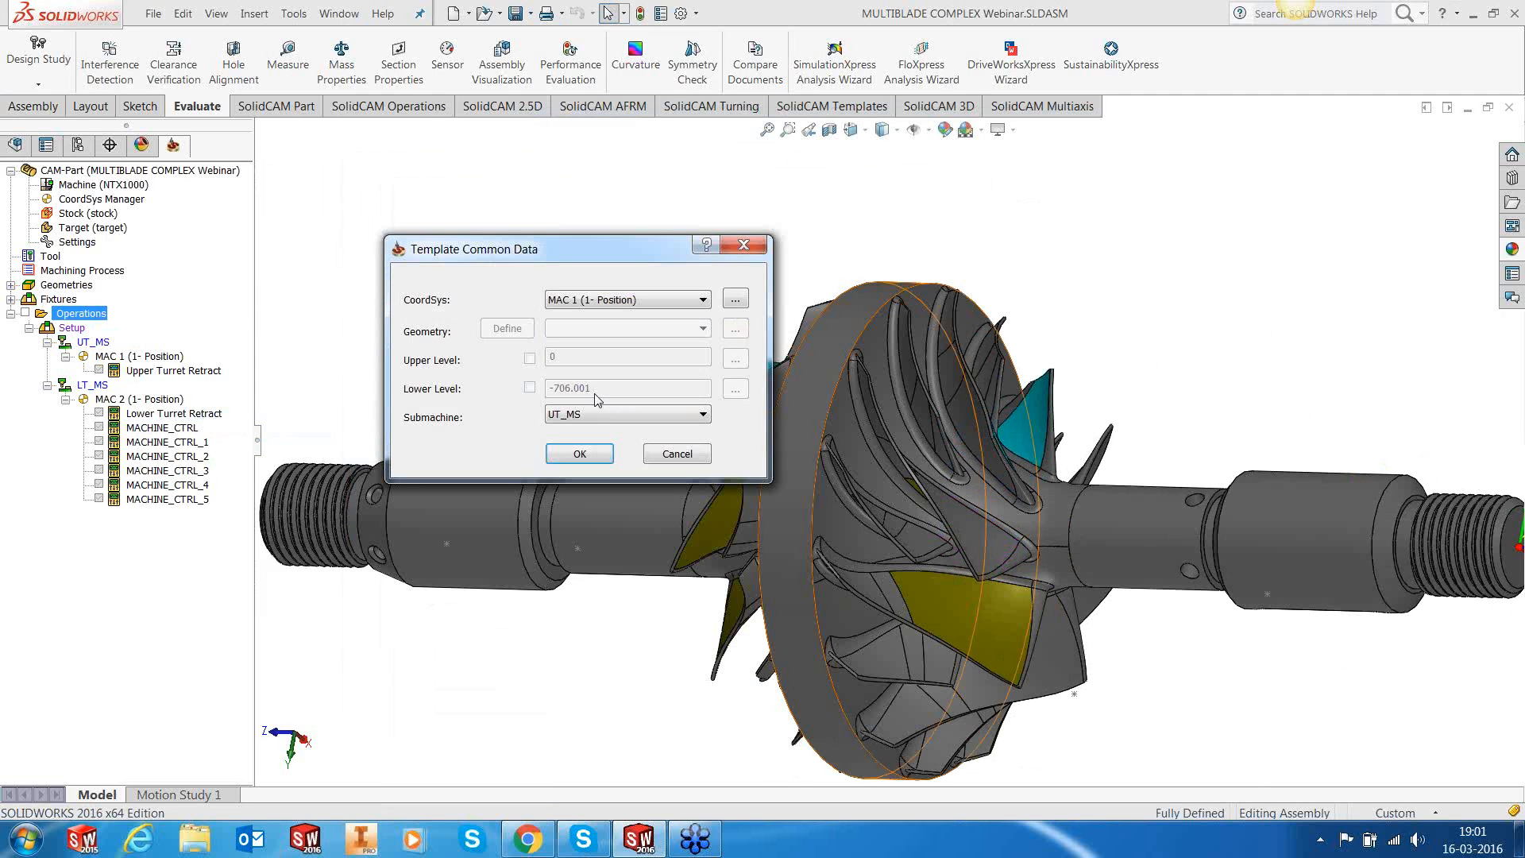
click(579, 455)
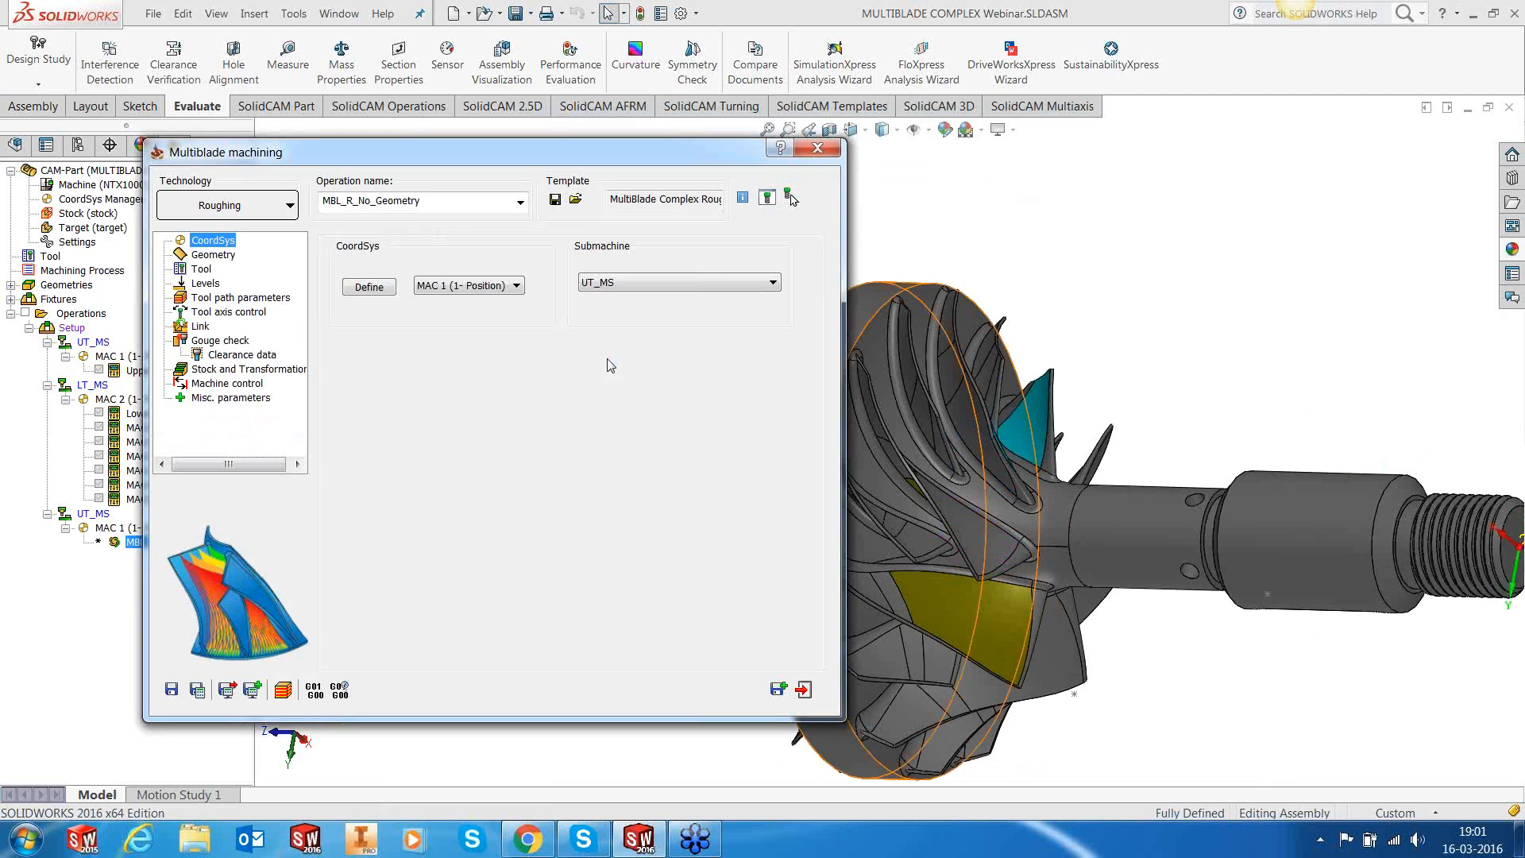
Step: Assign the faces geometry to both the blades, splitters and fillets and the hub of the roughing operation
click(172, 690)
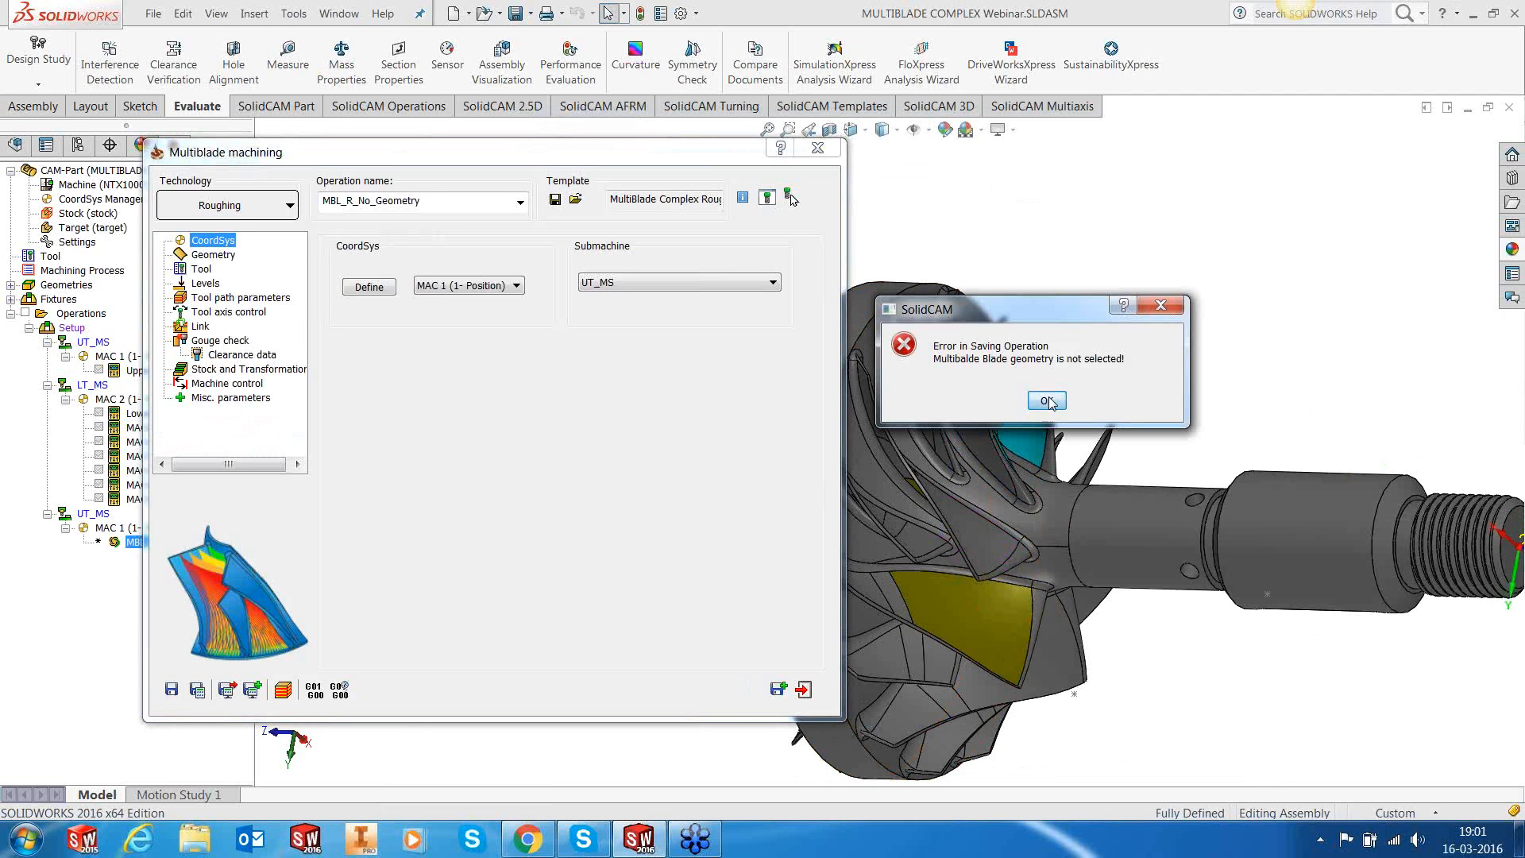
click(1050, 499)
click(211, 255)
click(496, 348)
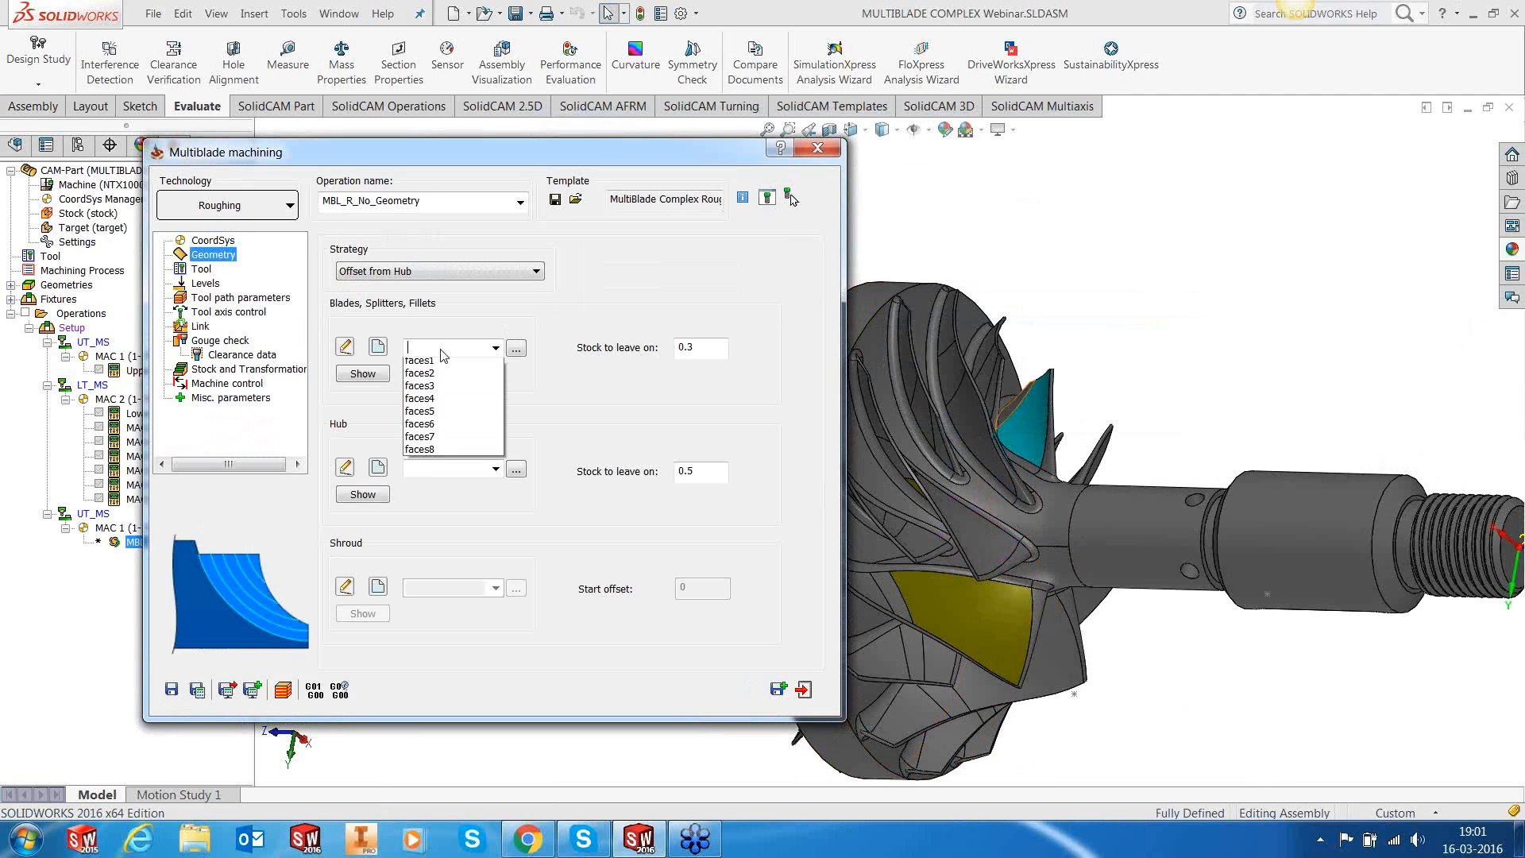
click(455, 471)
click(495, 469)
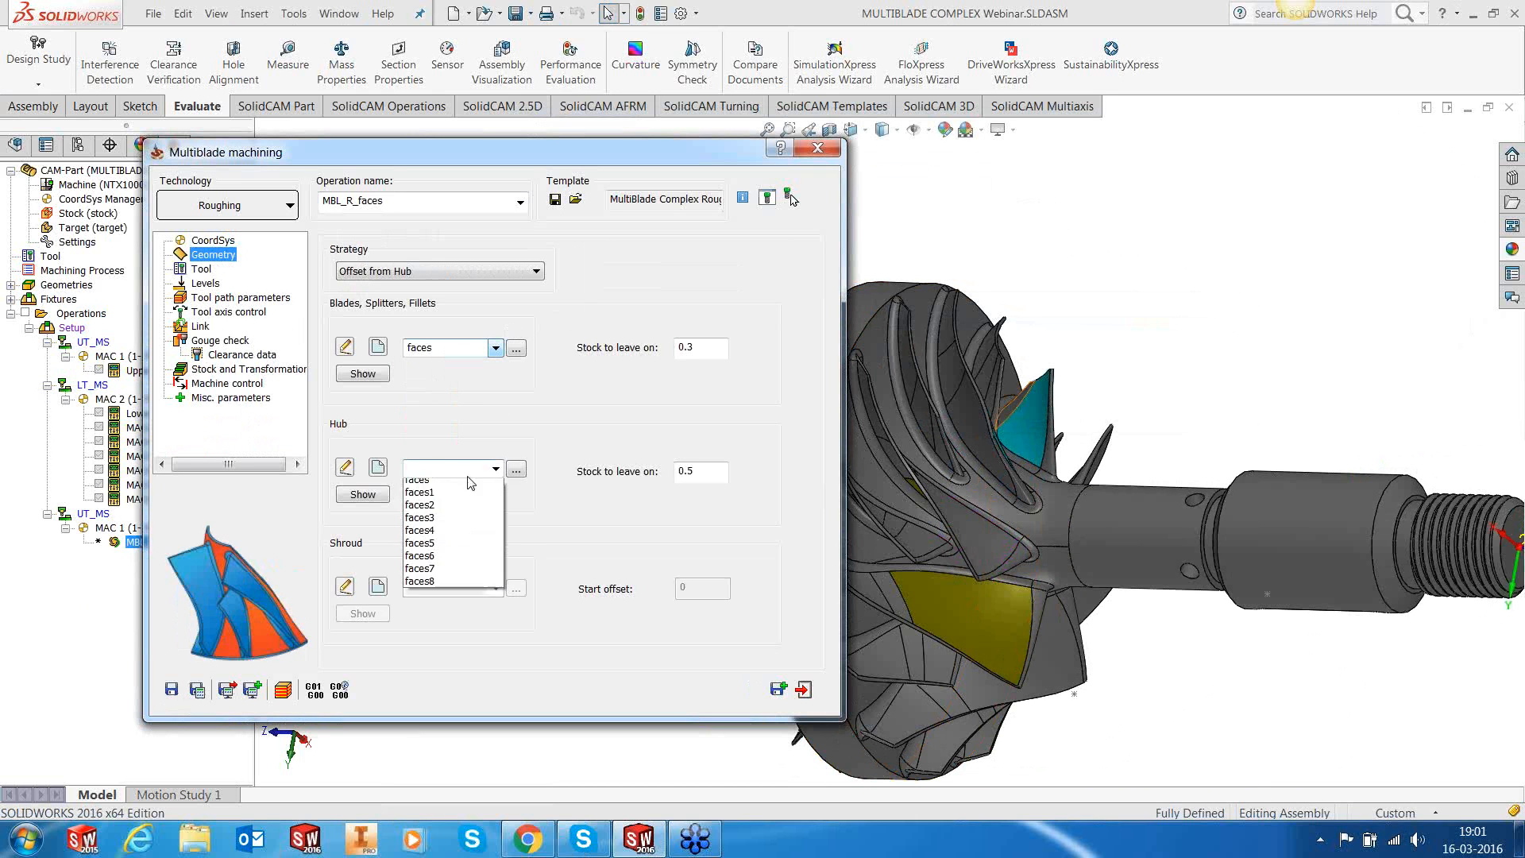
click(421, 479)
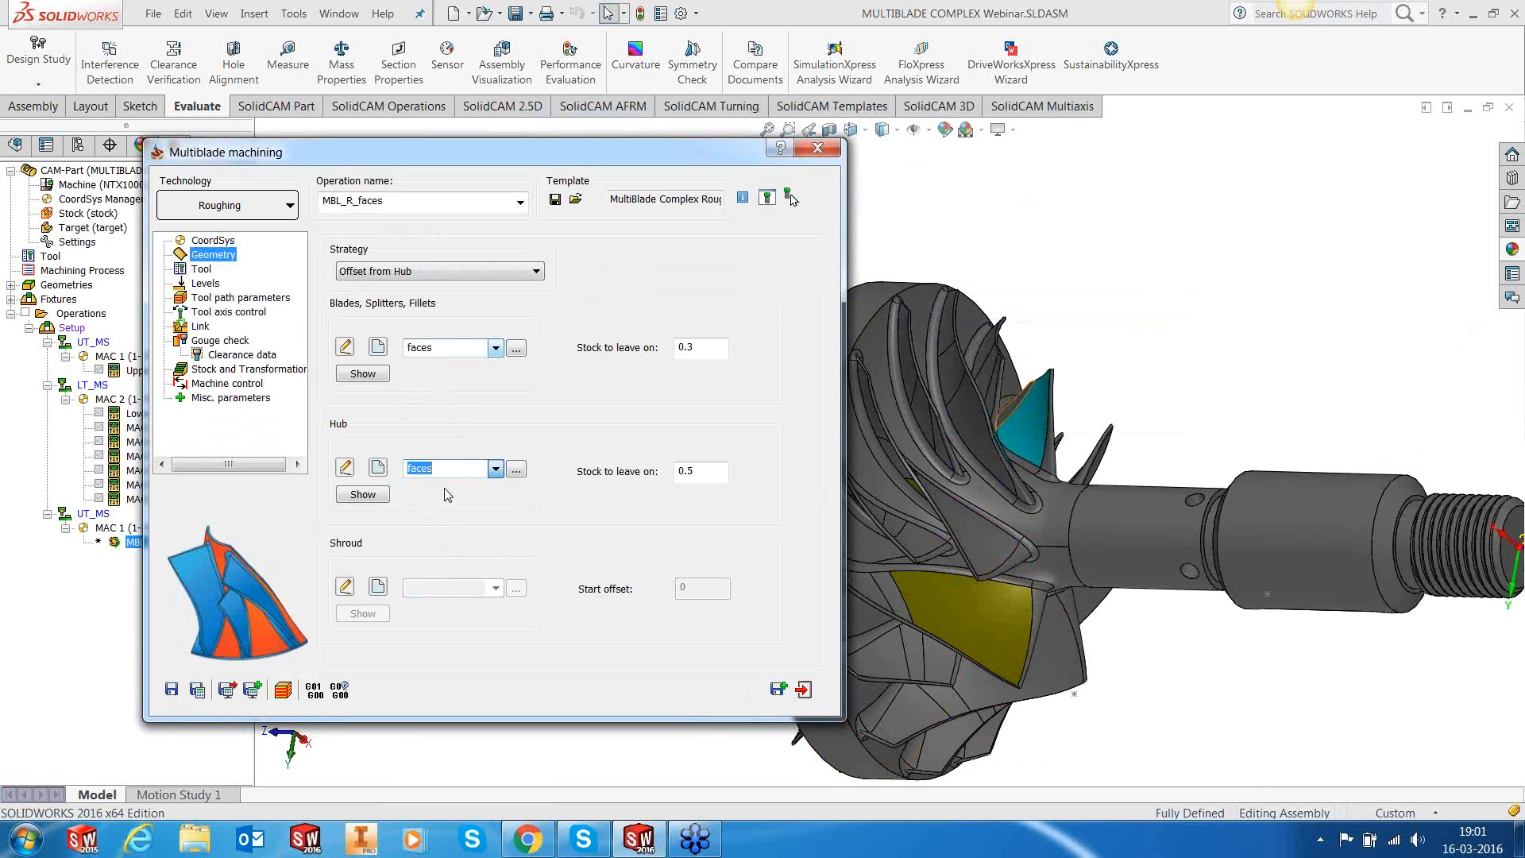
Step: Save and close the roughing operation, and move it under the first UT_MS MAC 1 position, before Upper Turret Retract
click(172, 690)
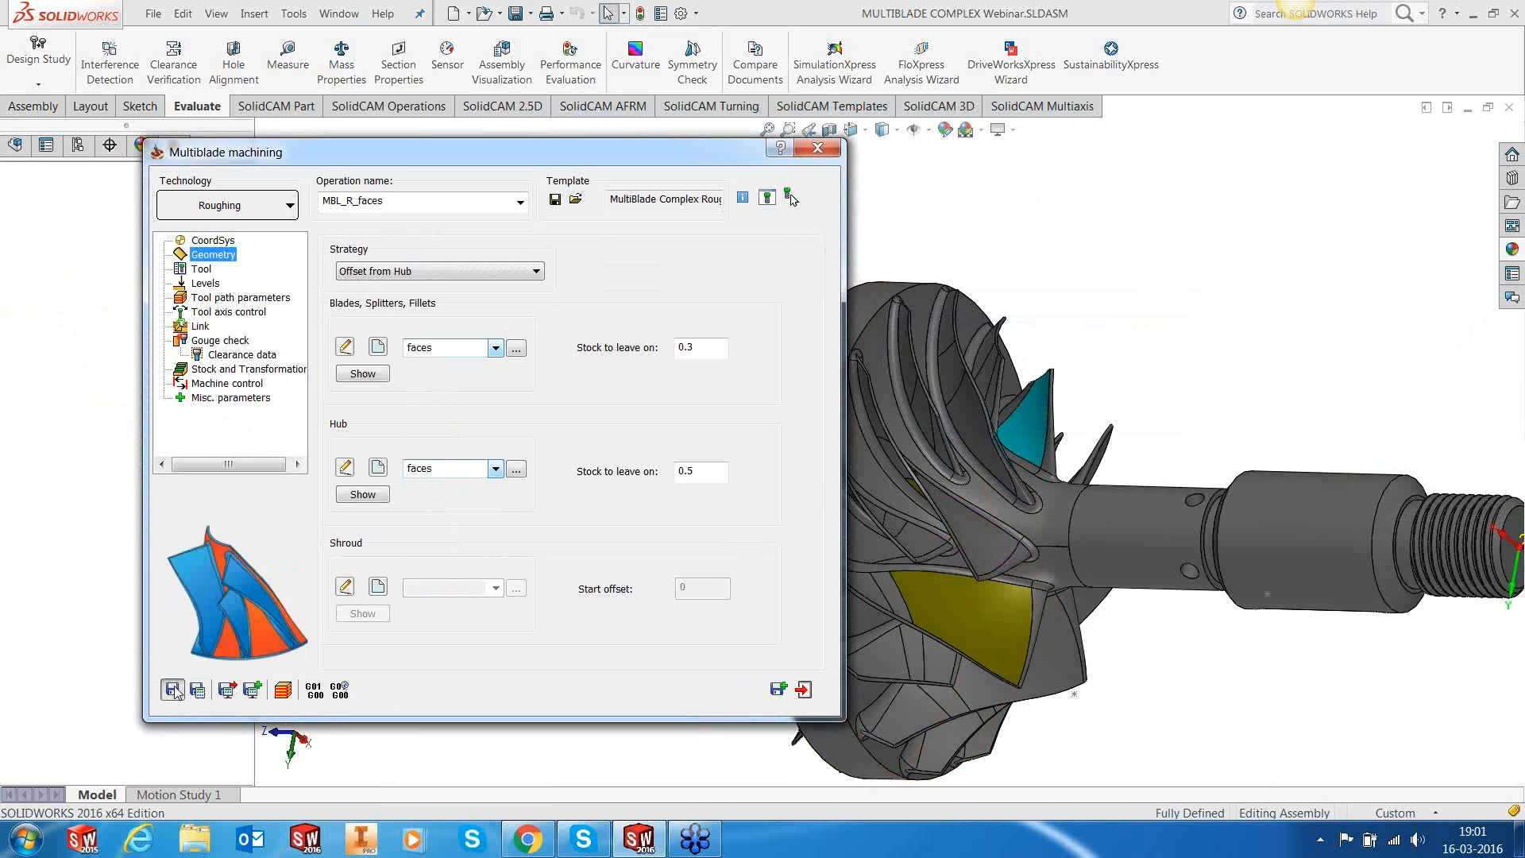
click(803, 690)
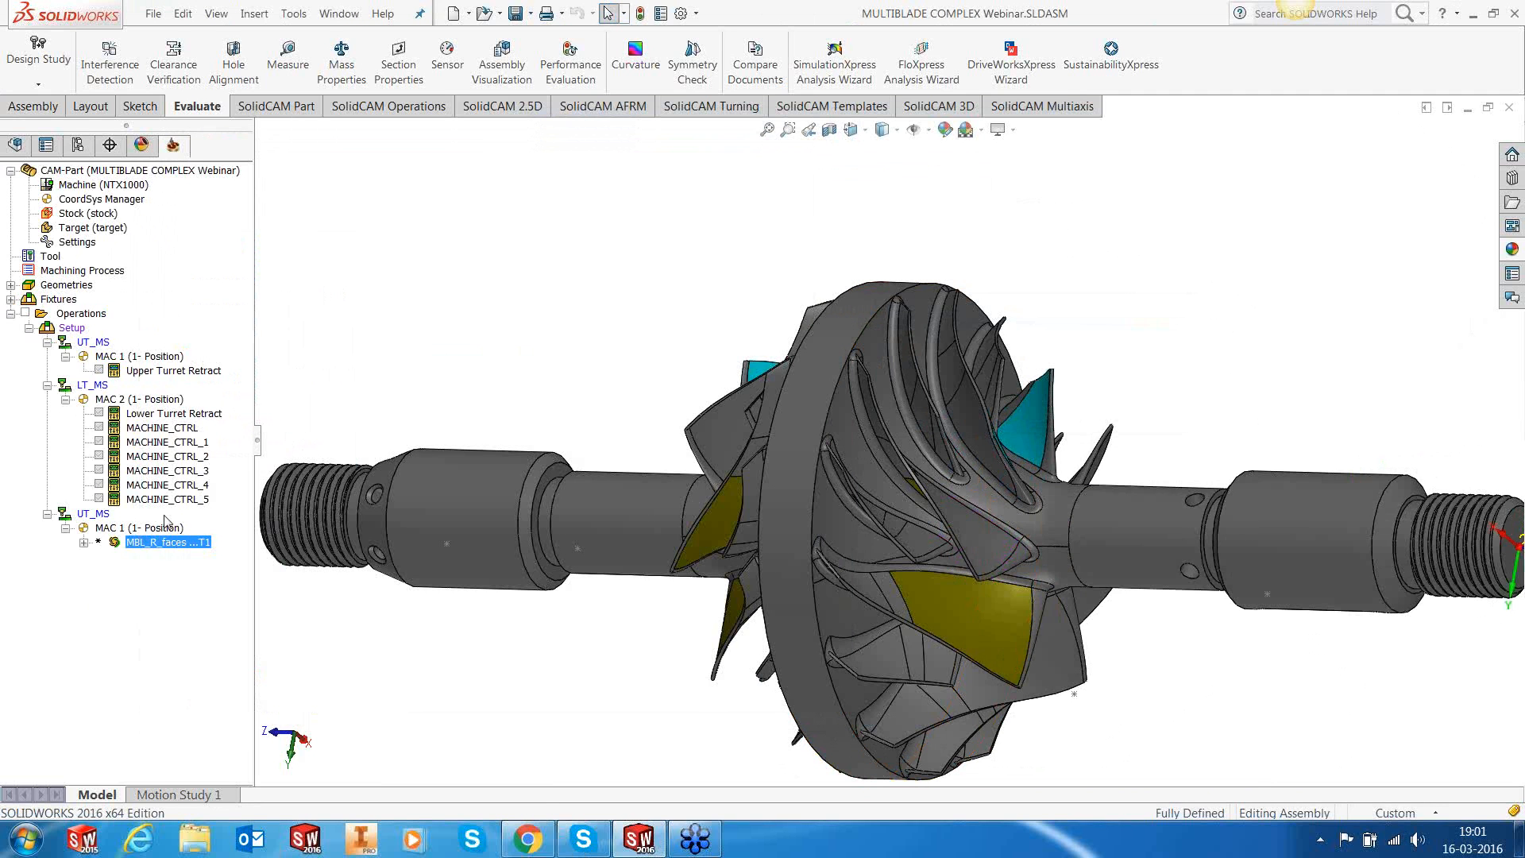
drag(161, 546, 187, 404)
Step: Reopen the multiblade roughing operation and show the model faces assigned as its blades, splitters and fillets
right_click(181, 373)
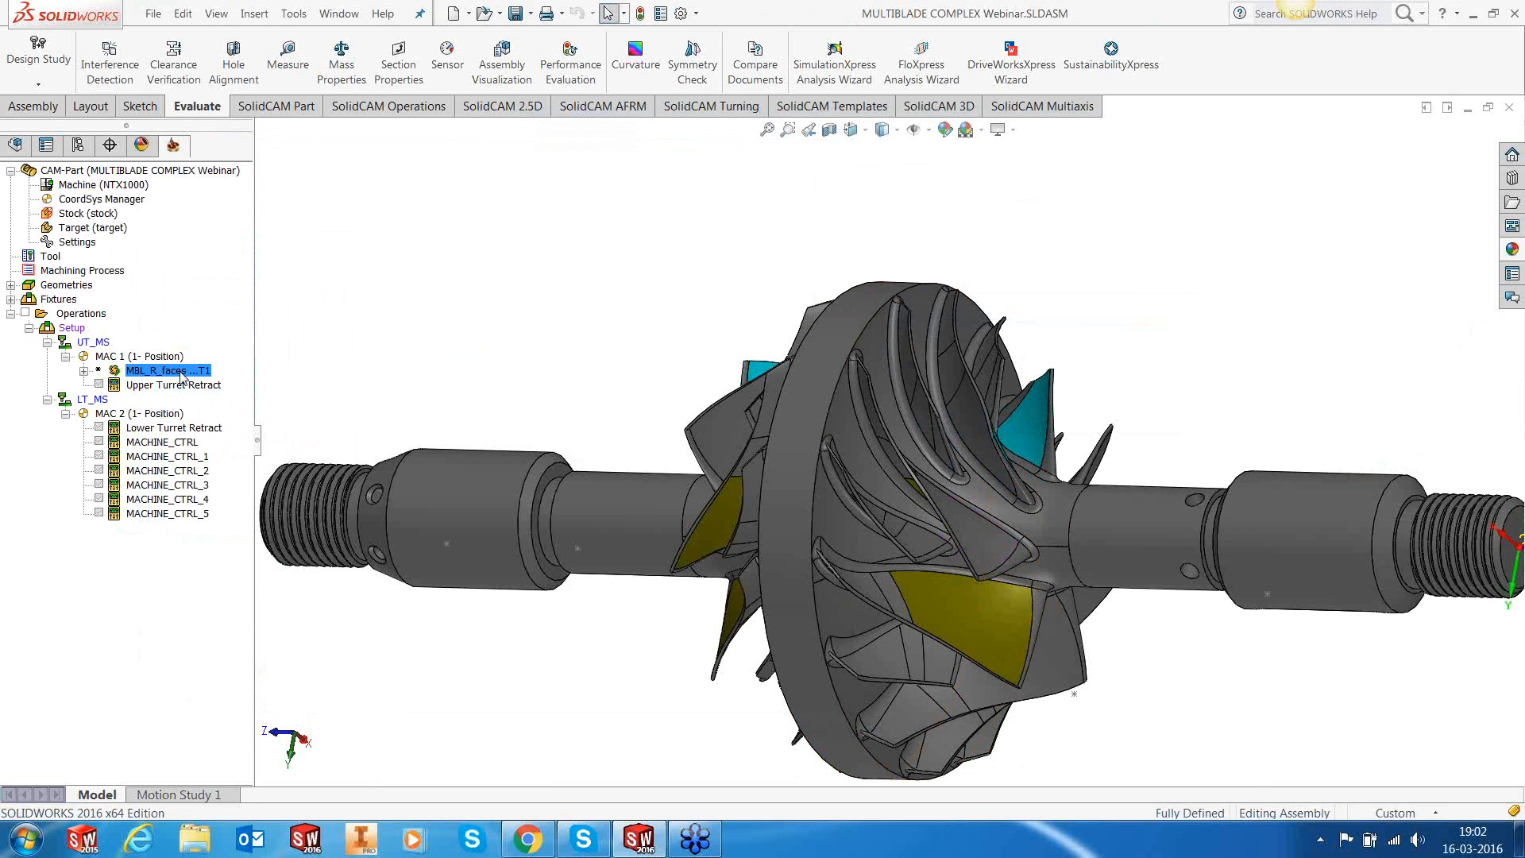
click(225, 214)
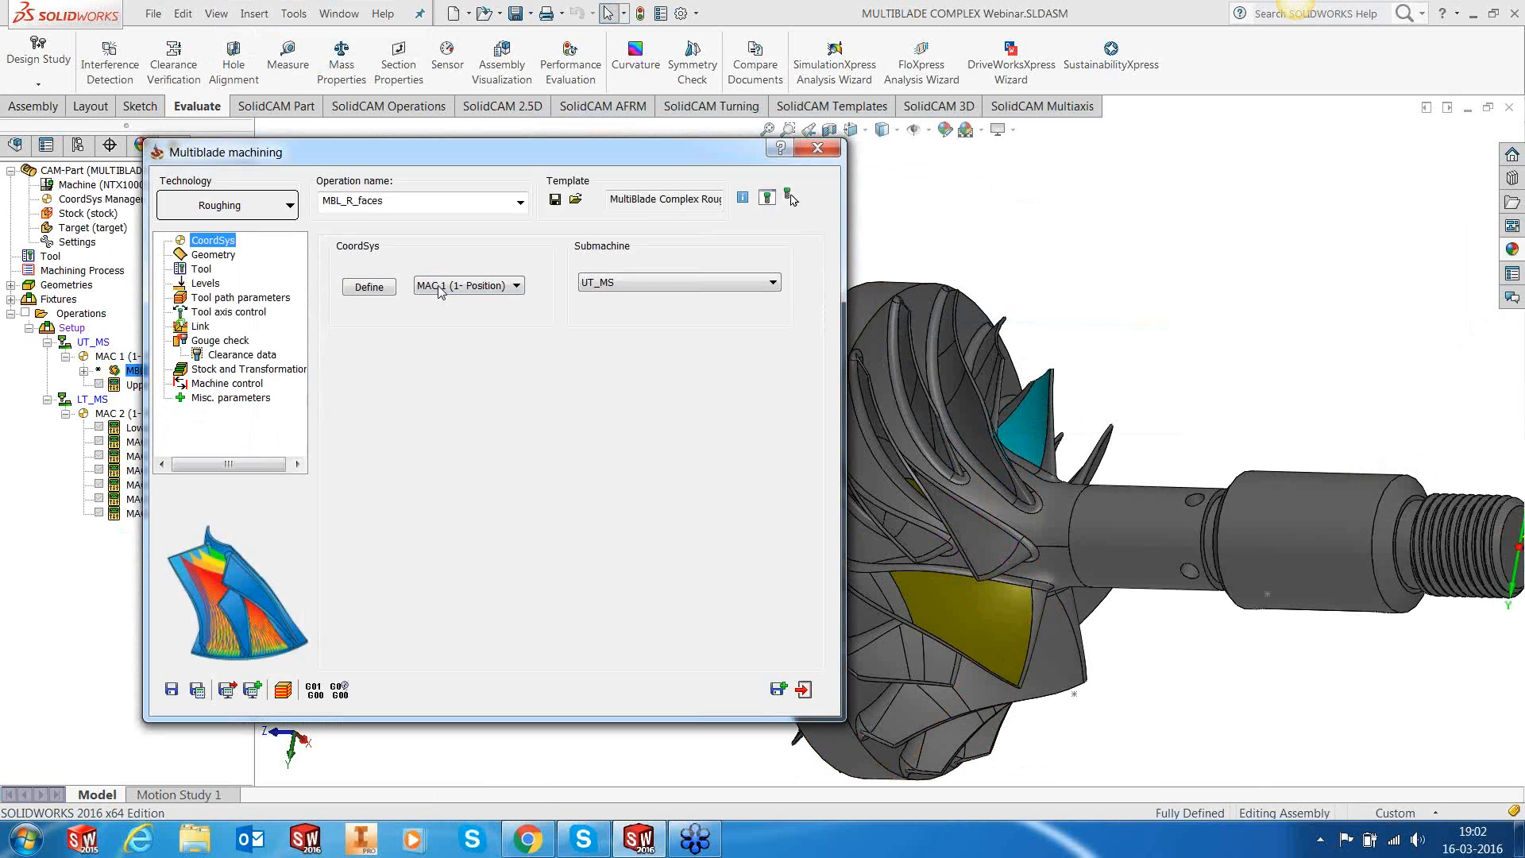
click(230, 258)
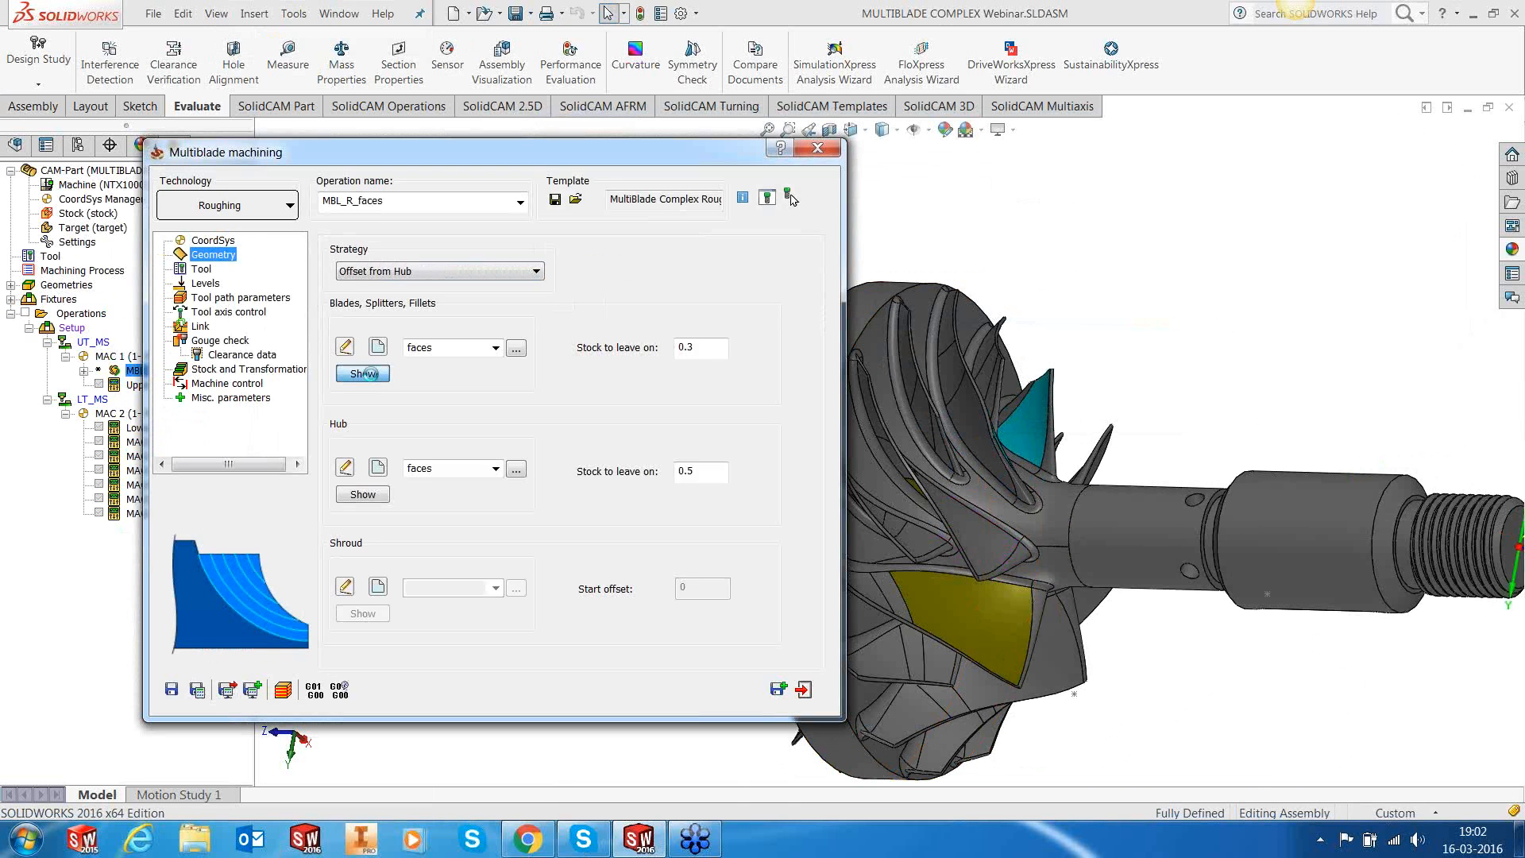
click(364, 374)
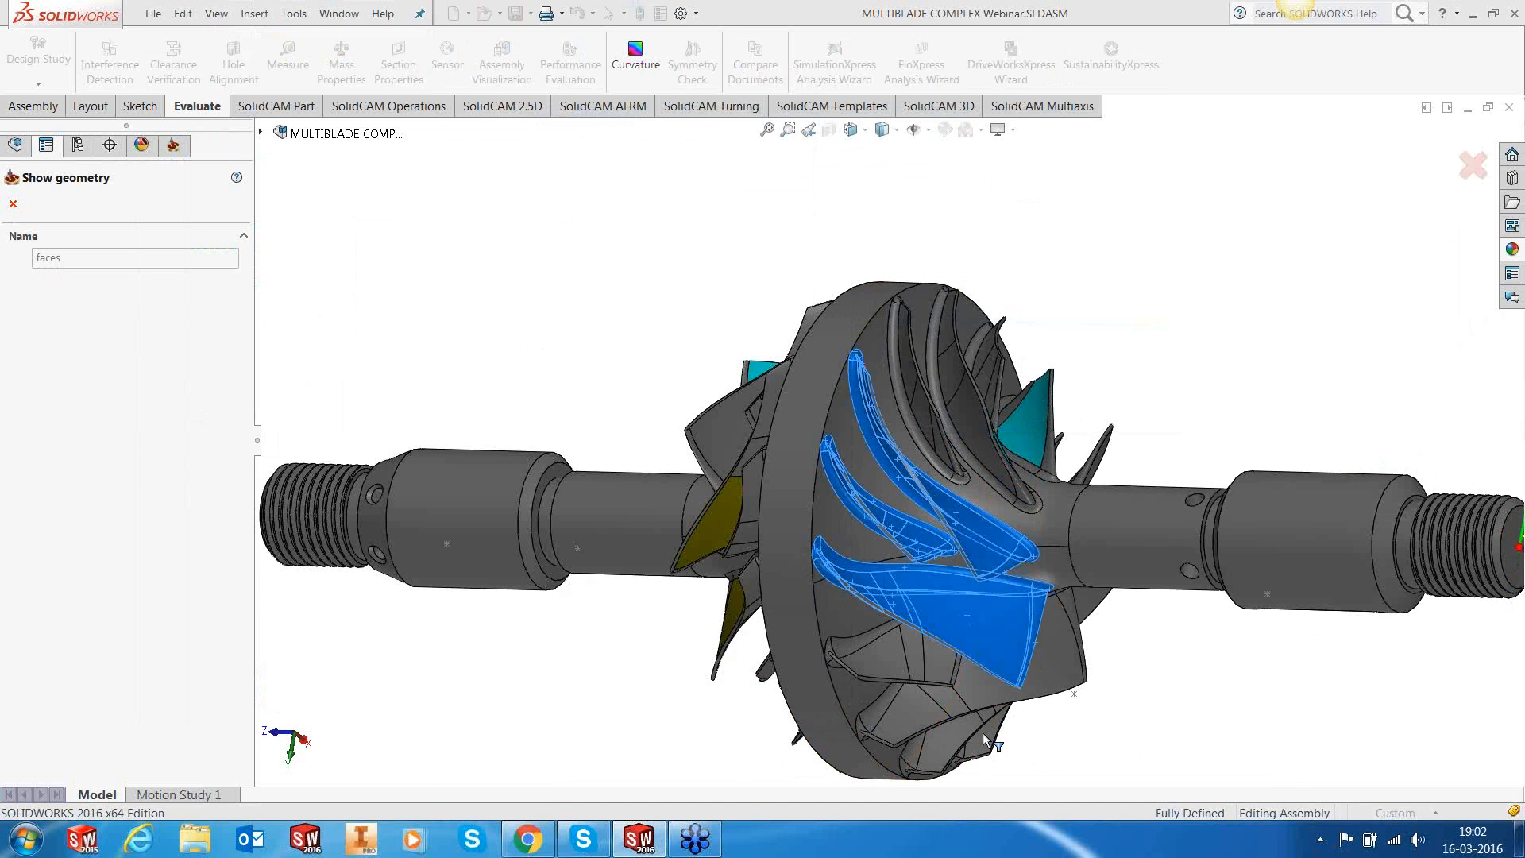
middle_drag(984, 737, 997, 630)
scroll(998, 630, down, 3)
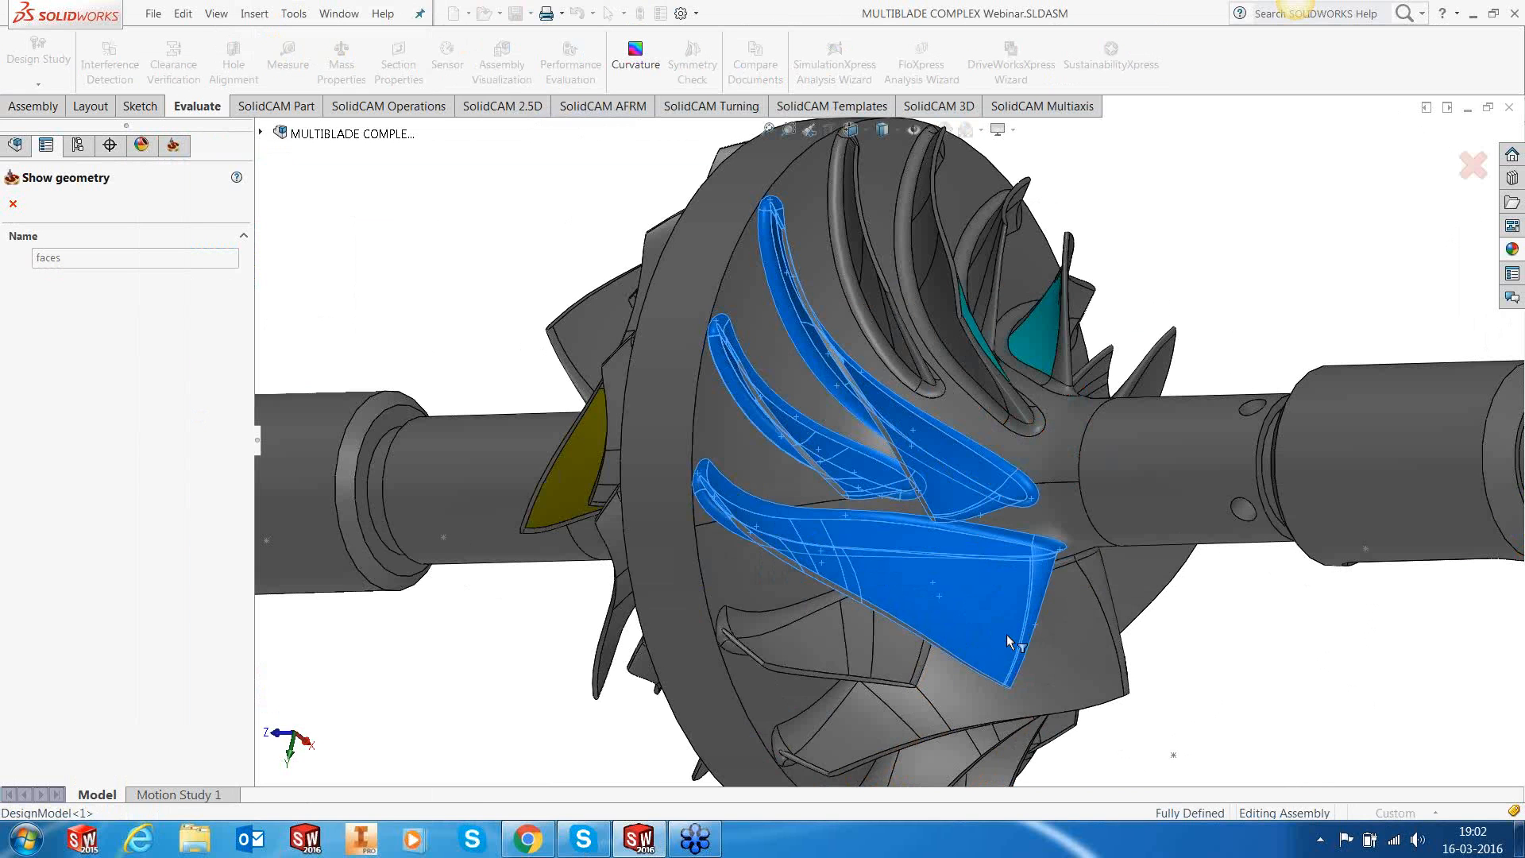
click(13, 203)
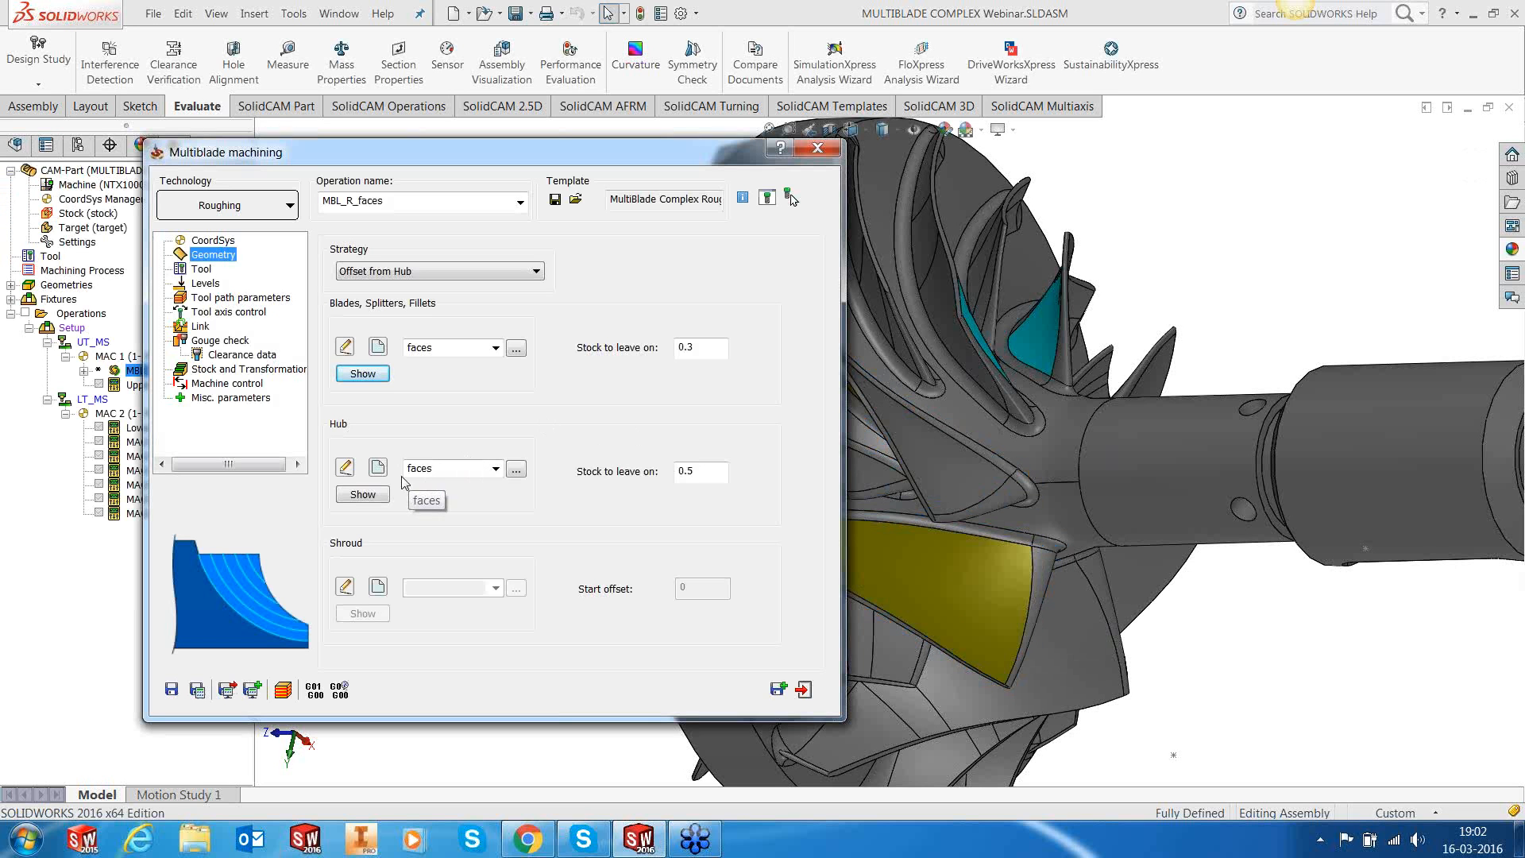
Step: Set the hub geometry to faces1 and check the stock to leave on the hub and the blades
click(516, 470)
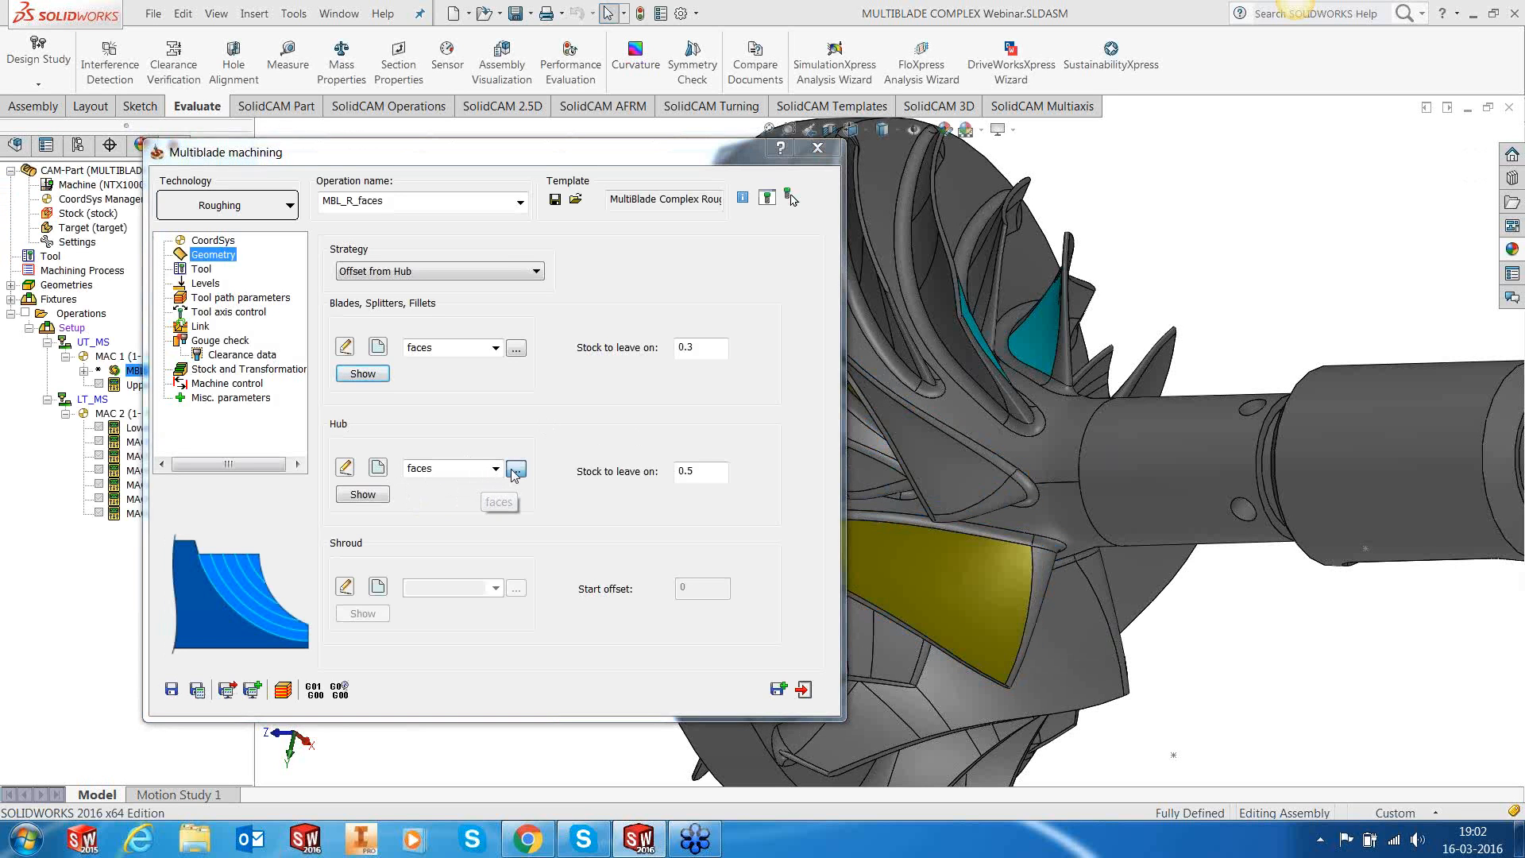
click(70, 272)
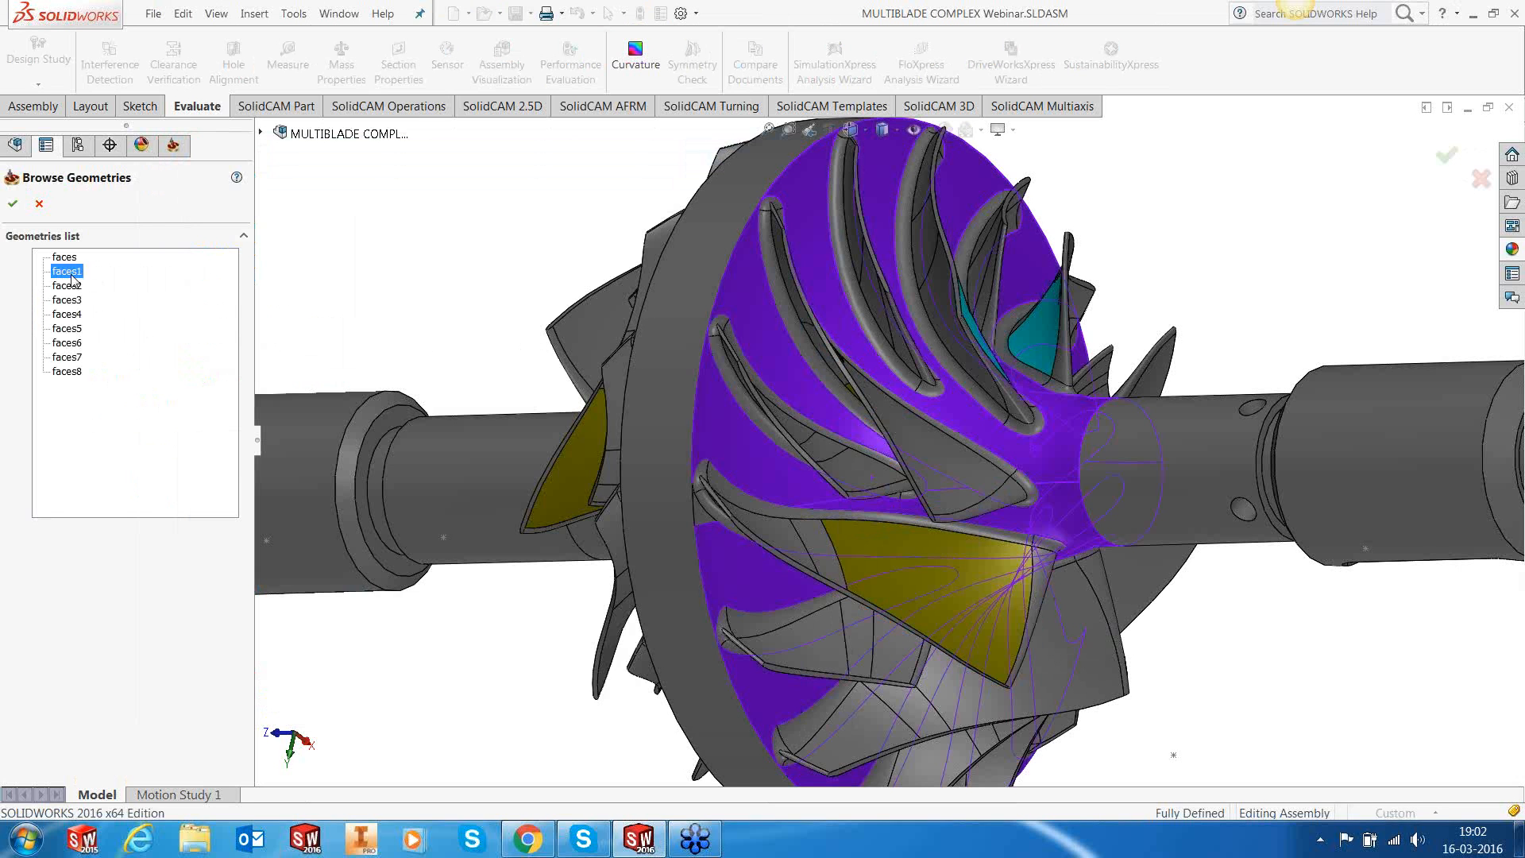
middle_drag(625, 355, 606, 359)
click(13, 204)
drag(702, 473, 646, 480)
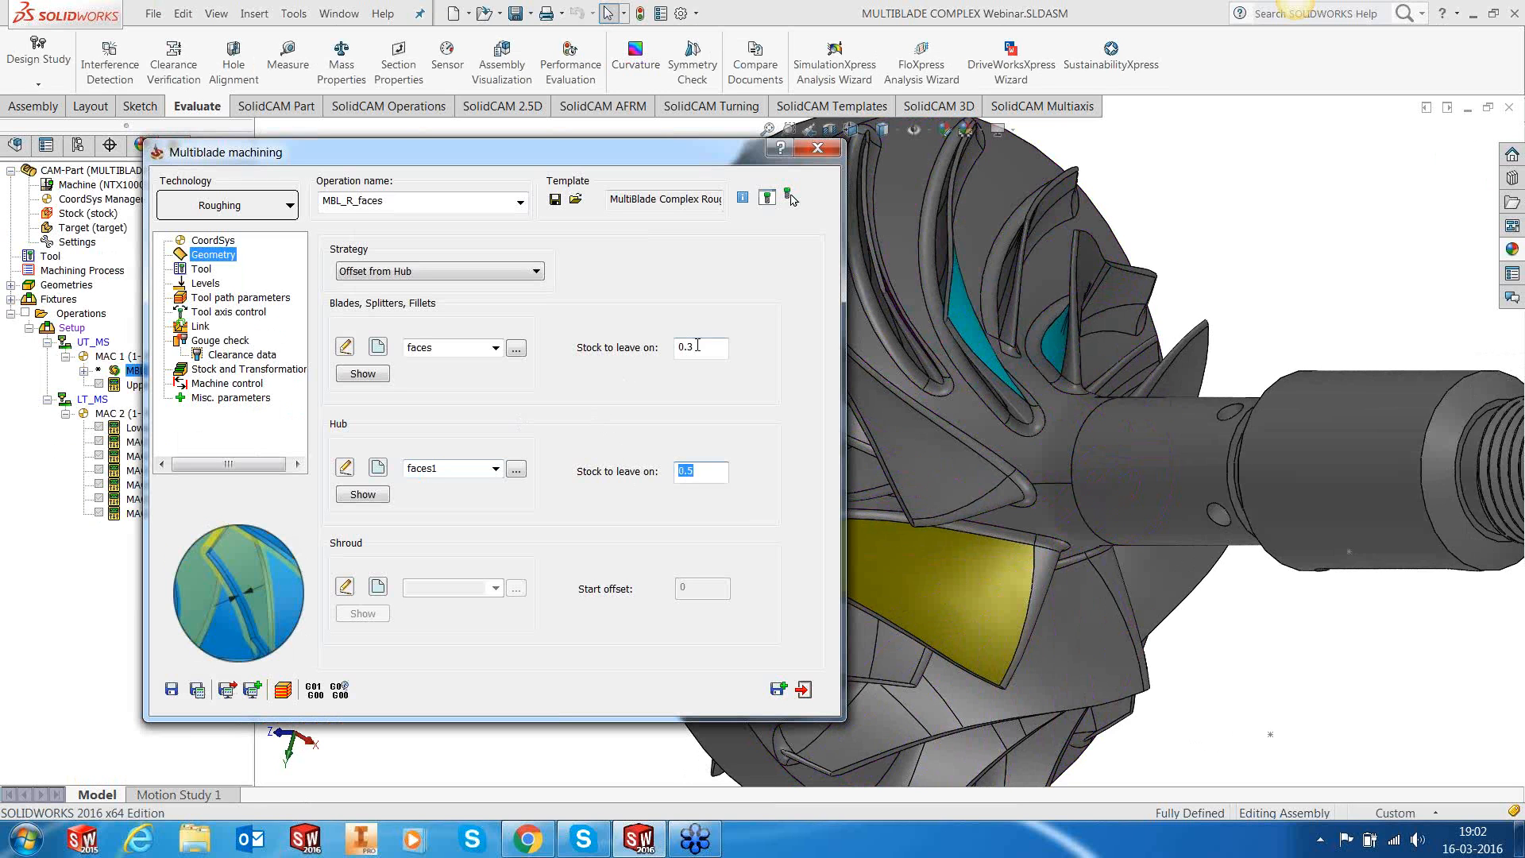
drag(698, 345, 633, 359)
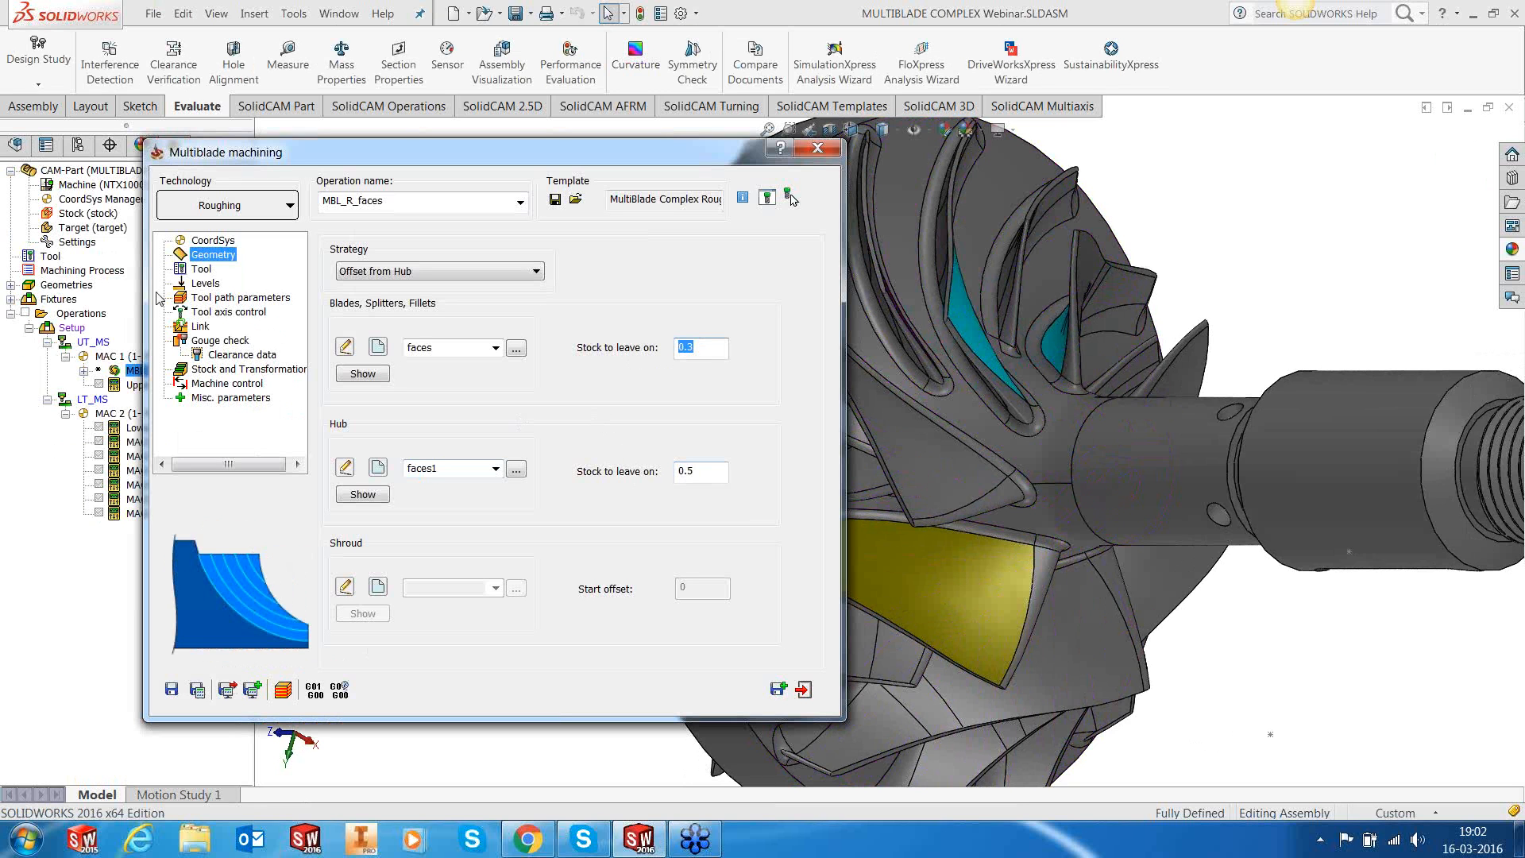
Step: Review the roughing tool's dimensions and taper angle, preview its tool picture, and keep the 16 mm taper ball nose selected
click(201, 269)
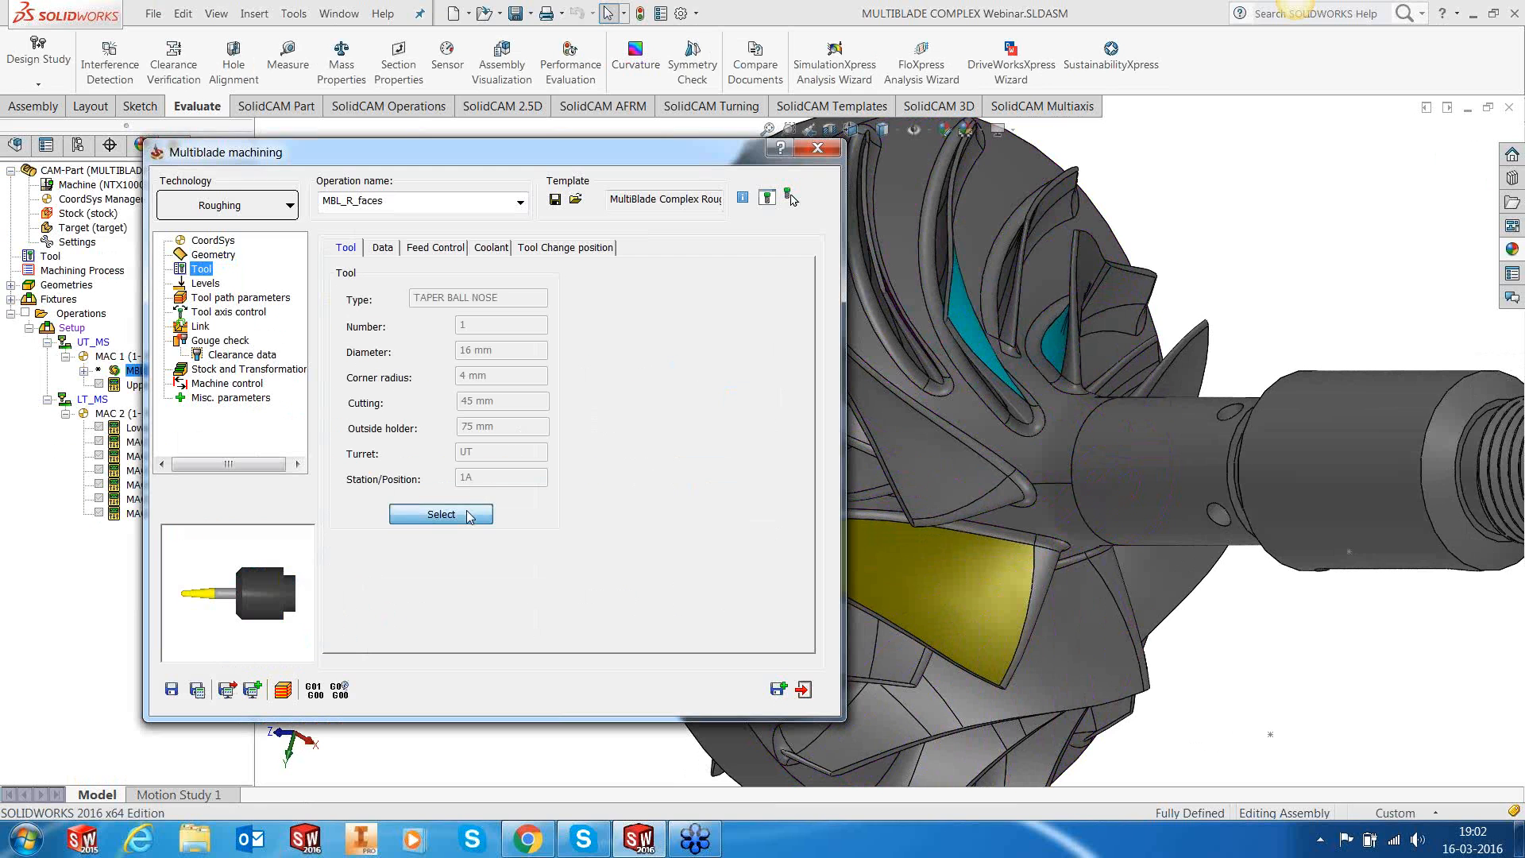
click(468, 516)
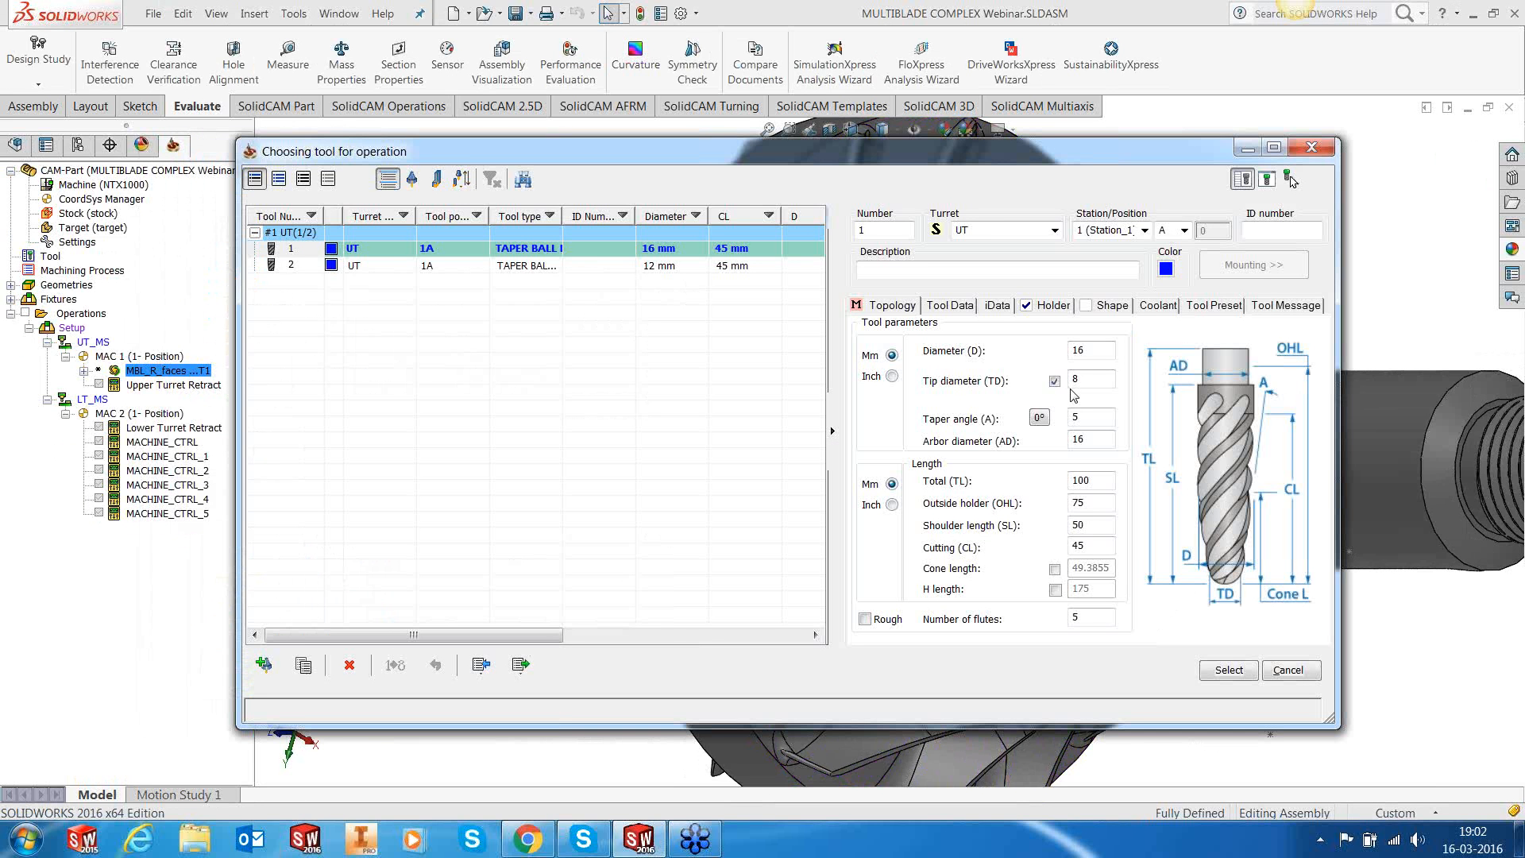
click(1069, 415)
click(1267, 180)
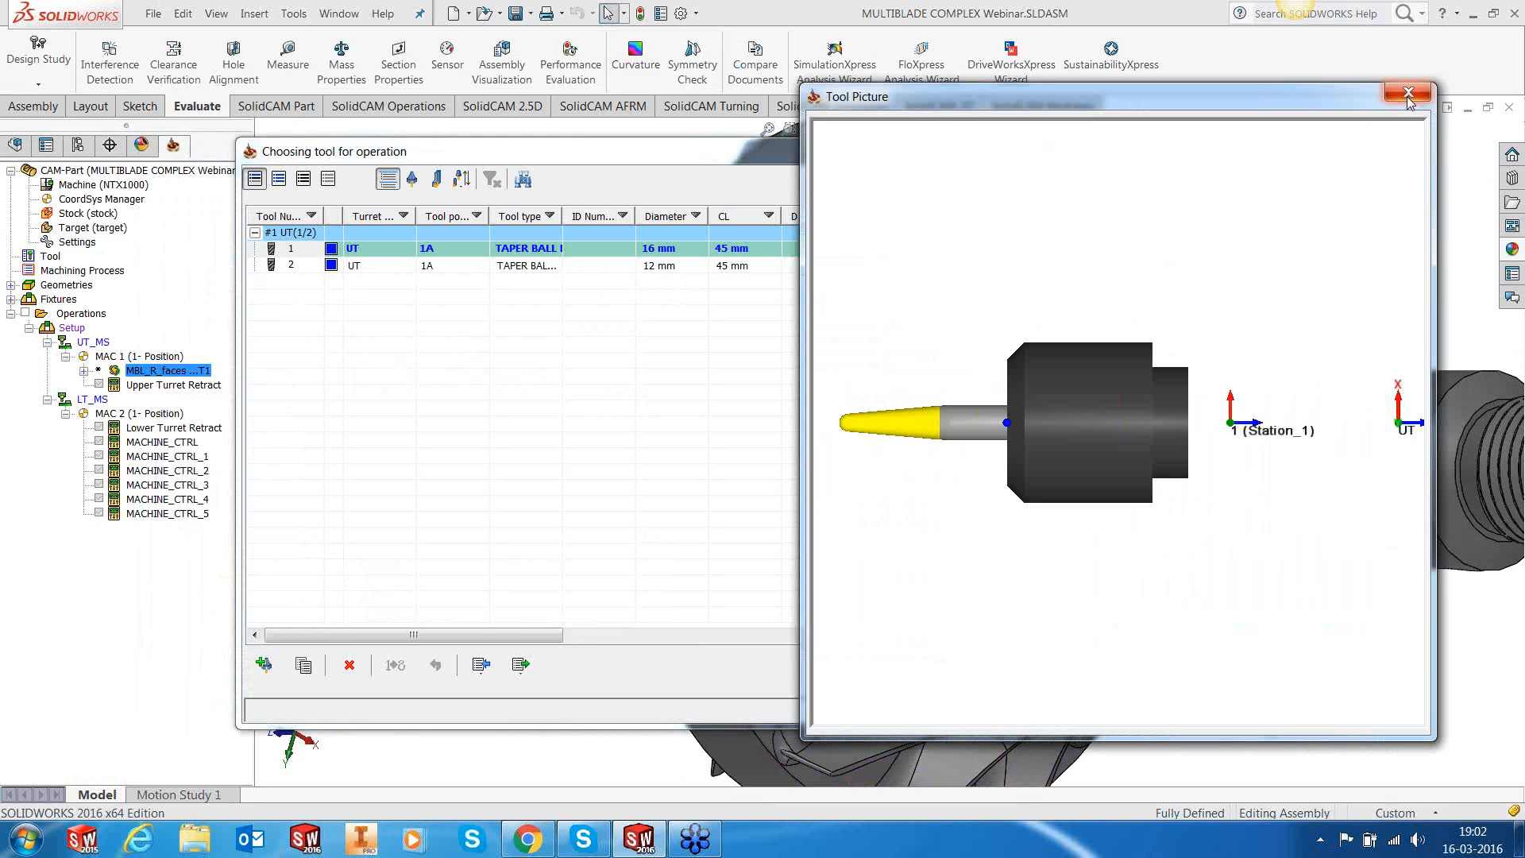
click(1408, 96)
click(1225, 672)
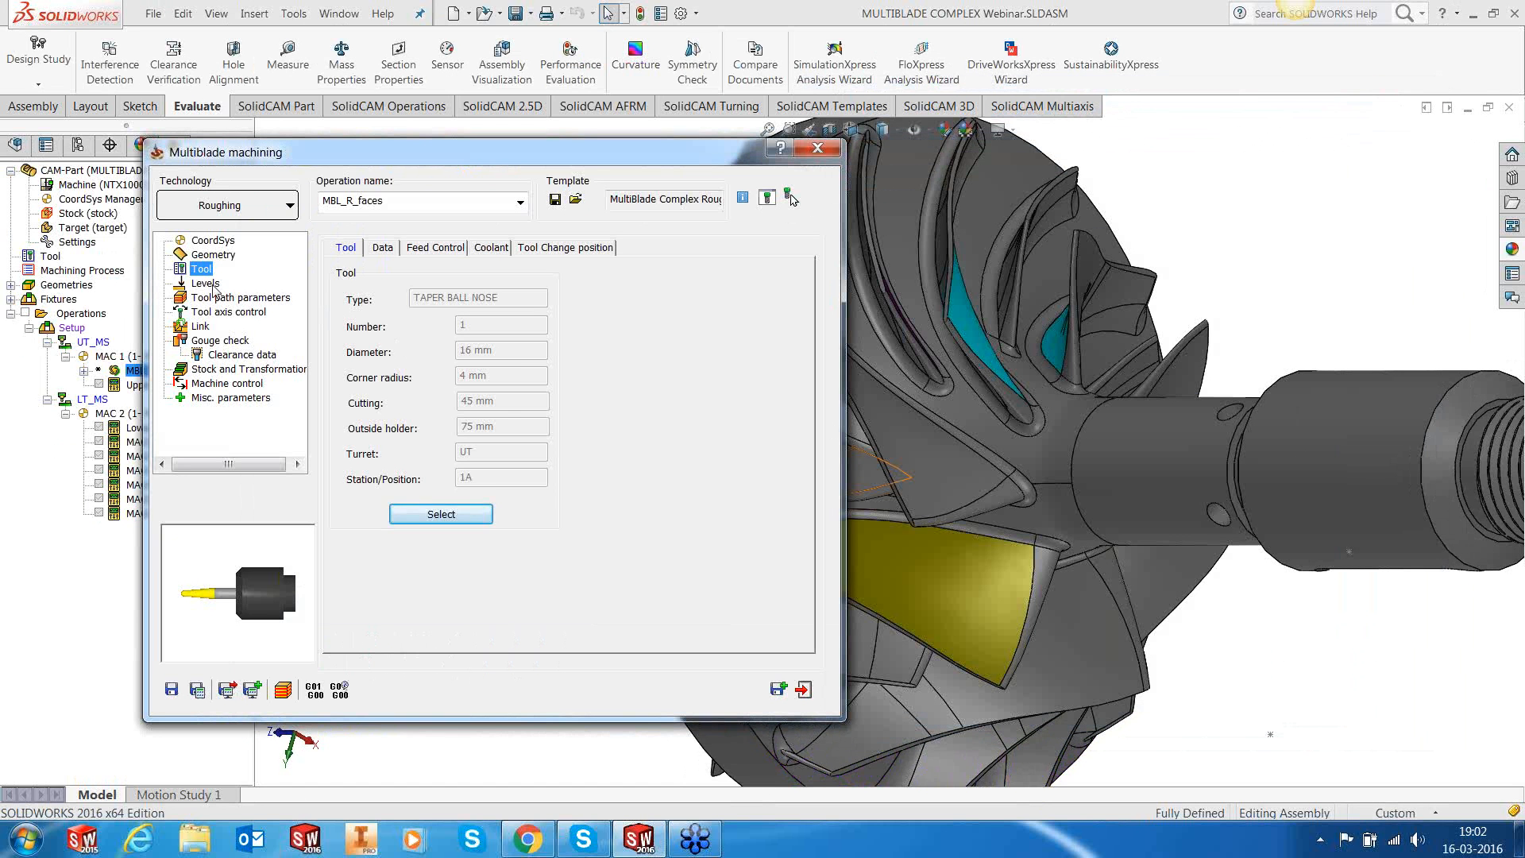
Step: Check the clearance levels and the maximum distances for layers and slices in the roughing operation's tool path parameters
click(208, 284)
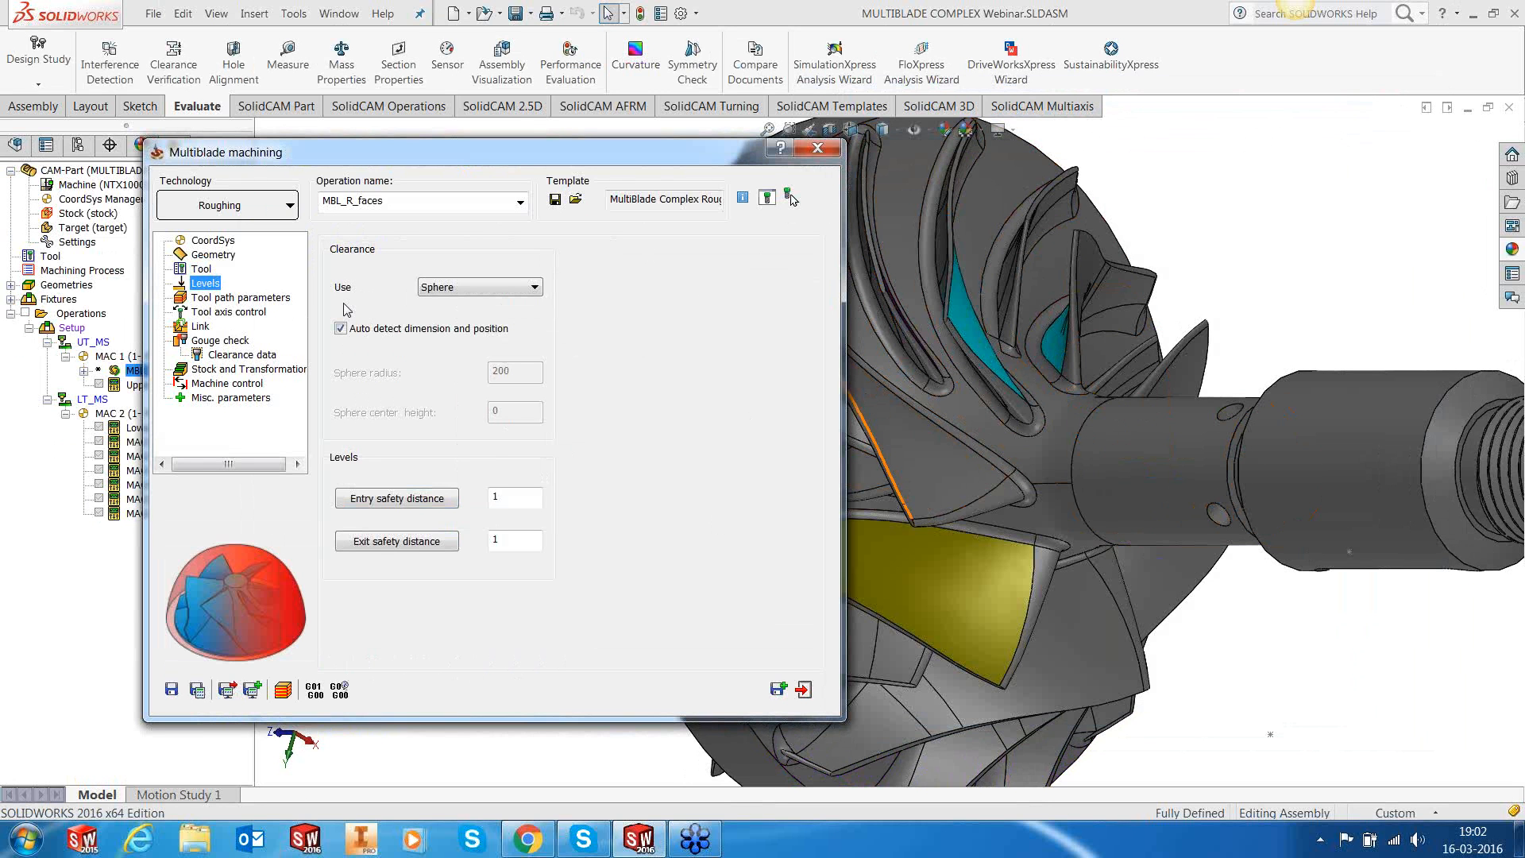
click(228, 301)
click(436, 247)
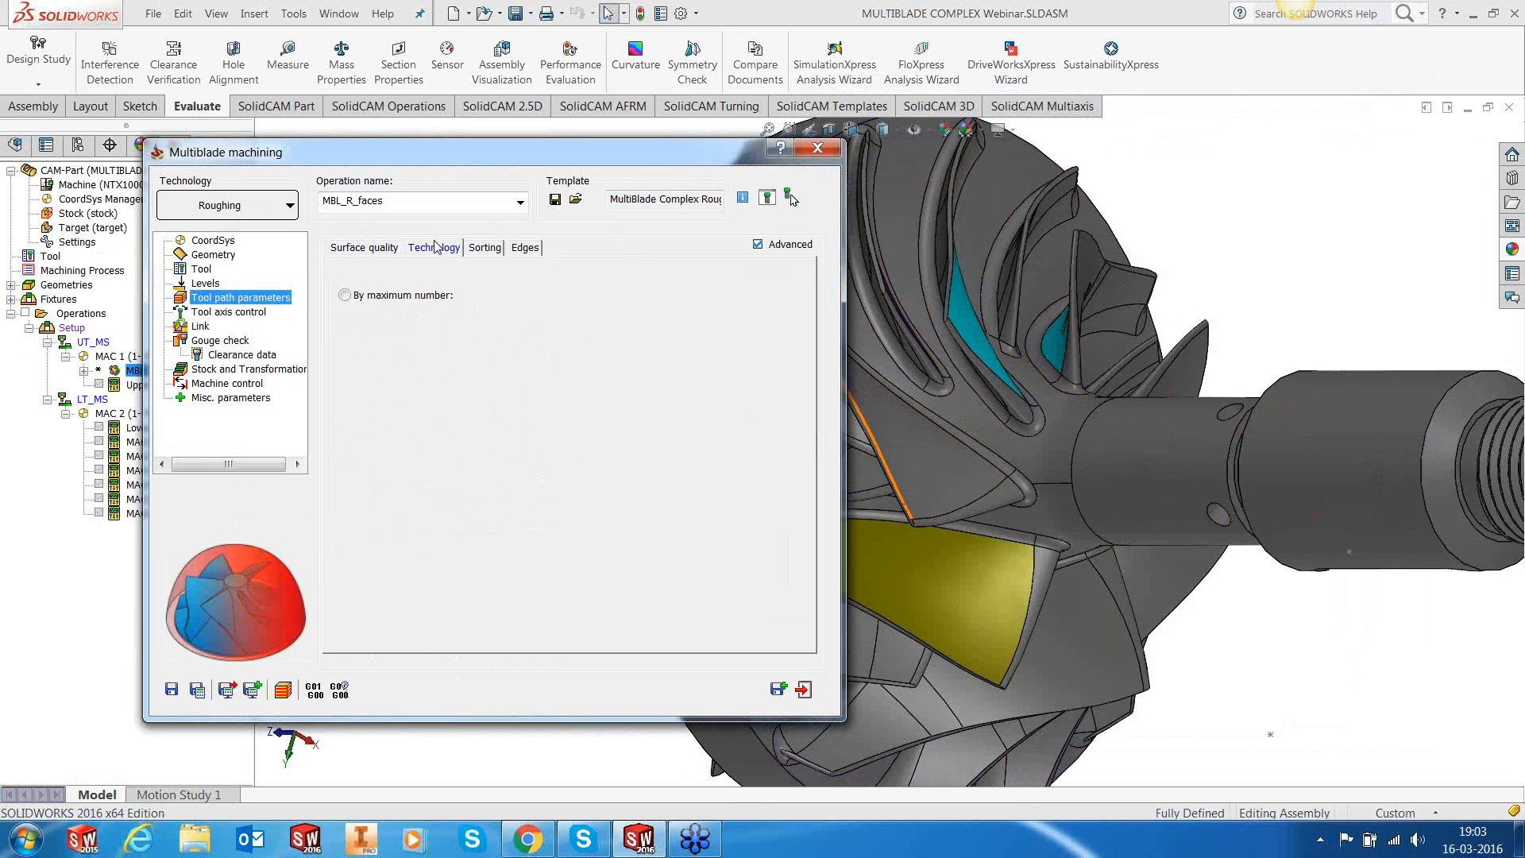
double_click(511, 324)
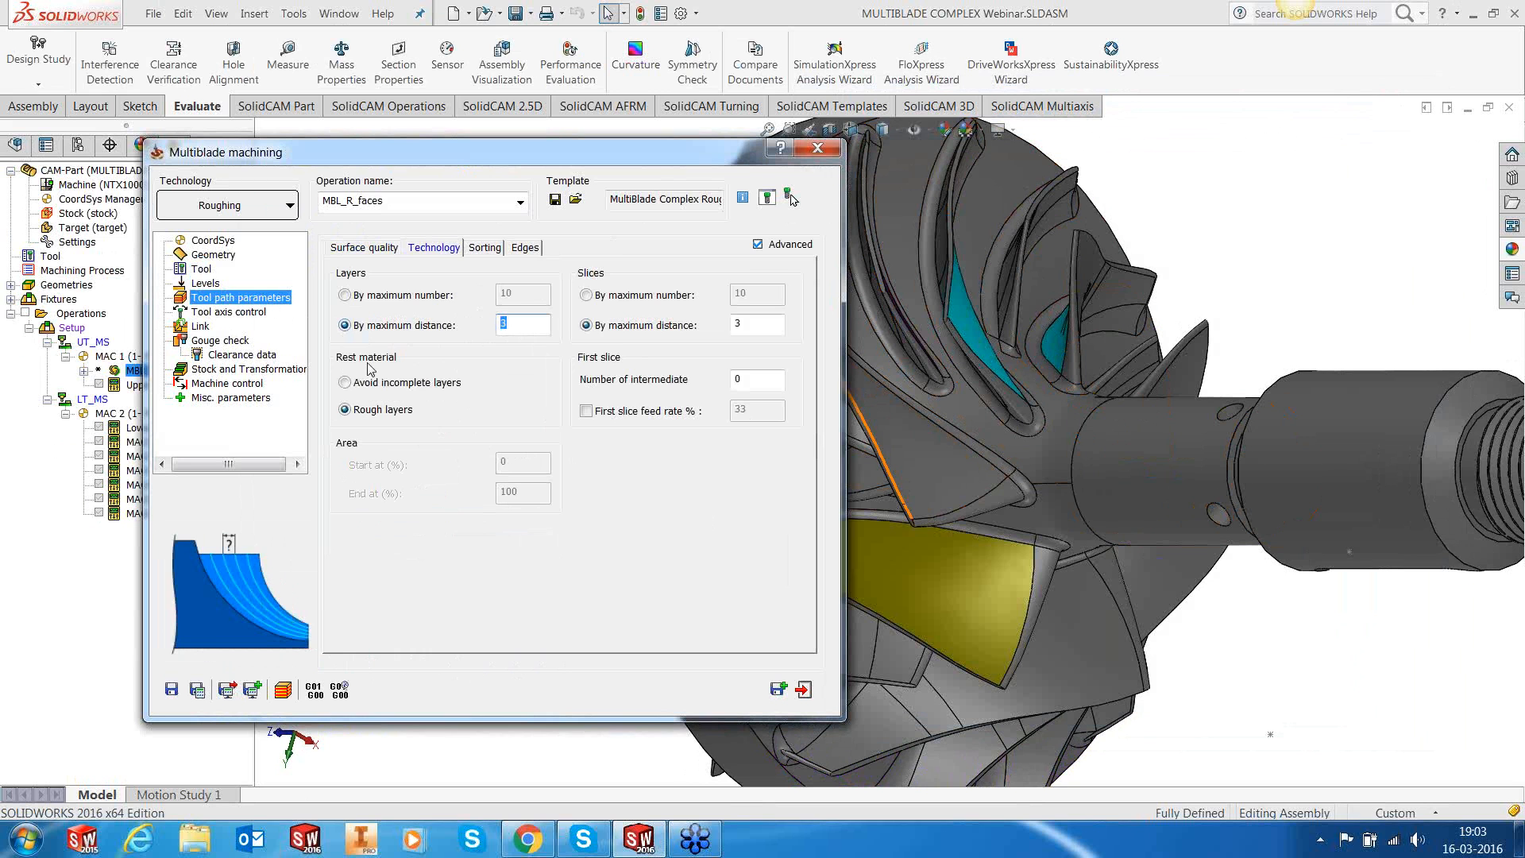
double_click(759, 324)
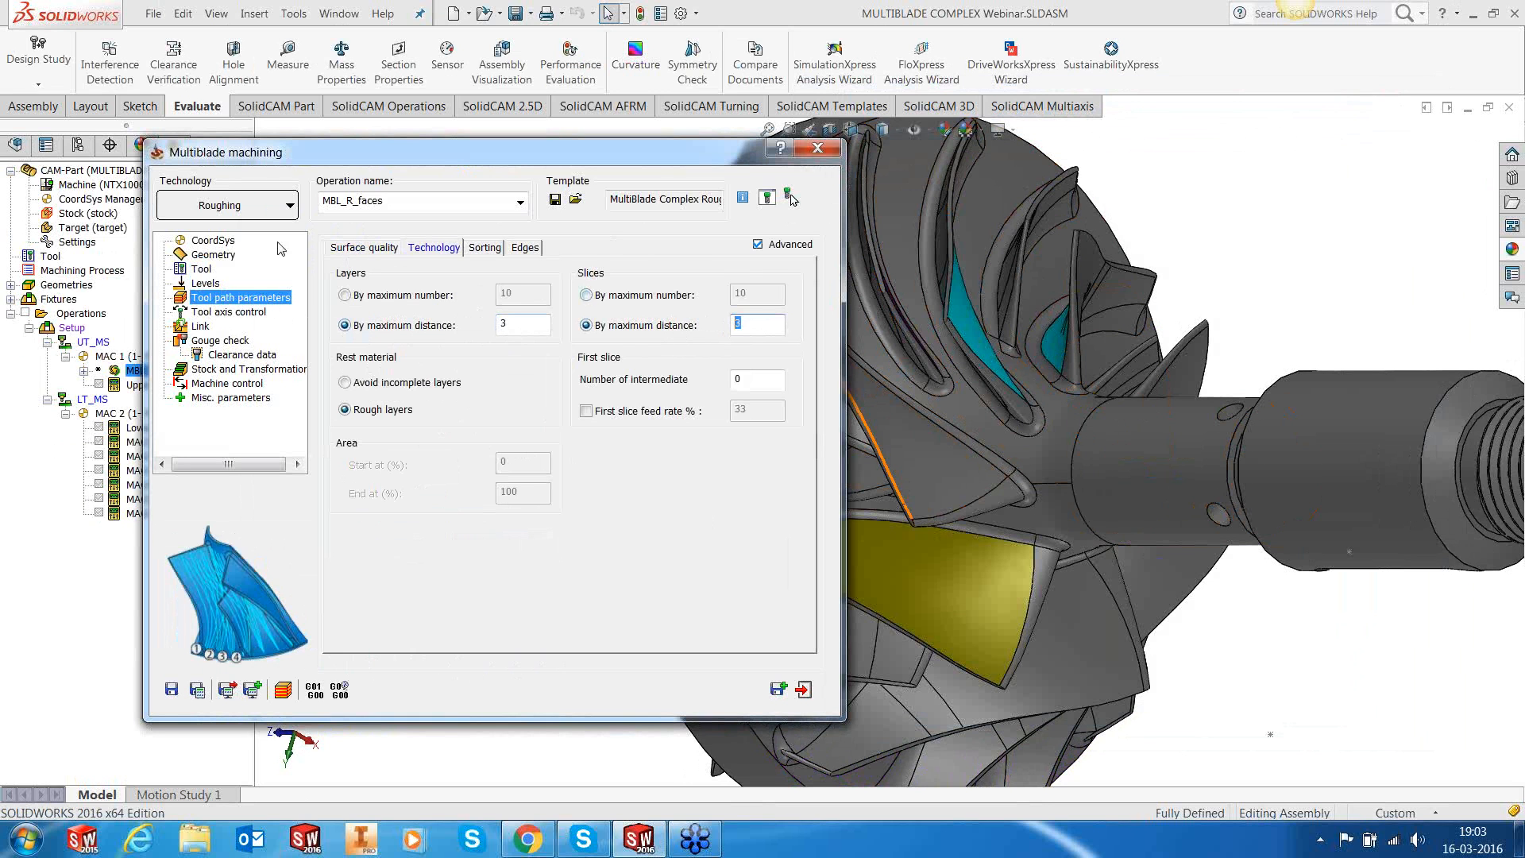
Step: Review the roughing strategy against the model, highlighting a blade face on the impeller before restoring the operation settings
click(227, 255)
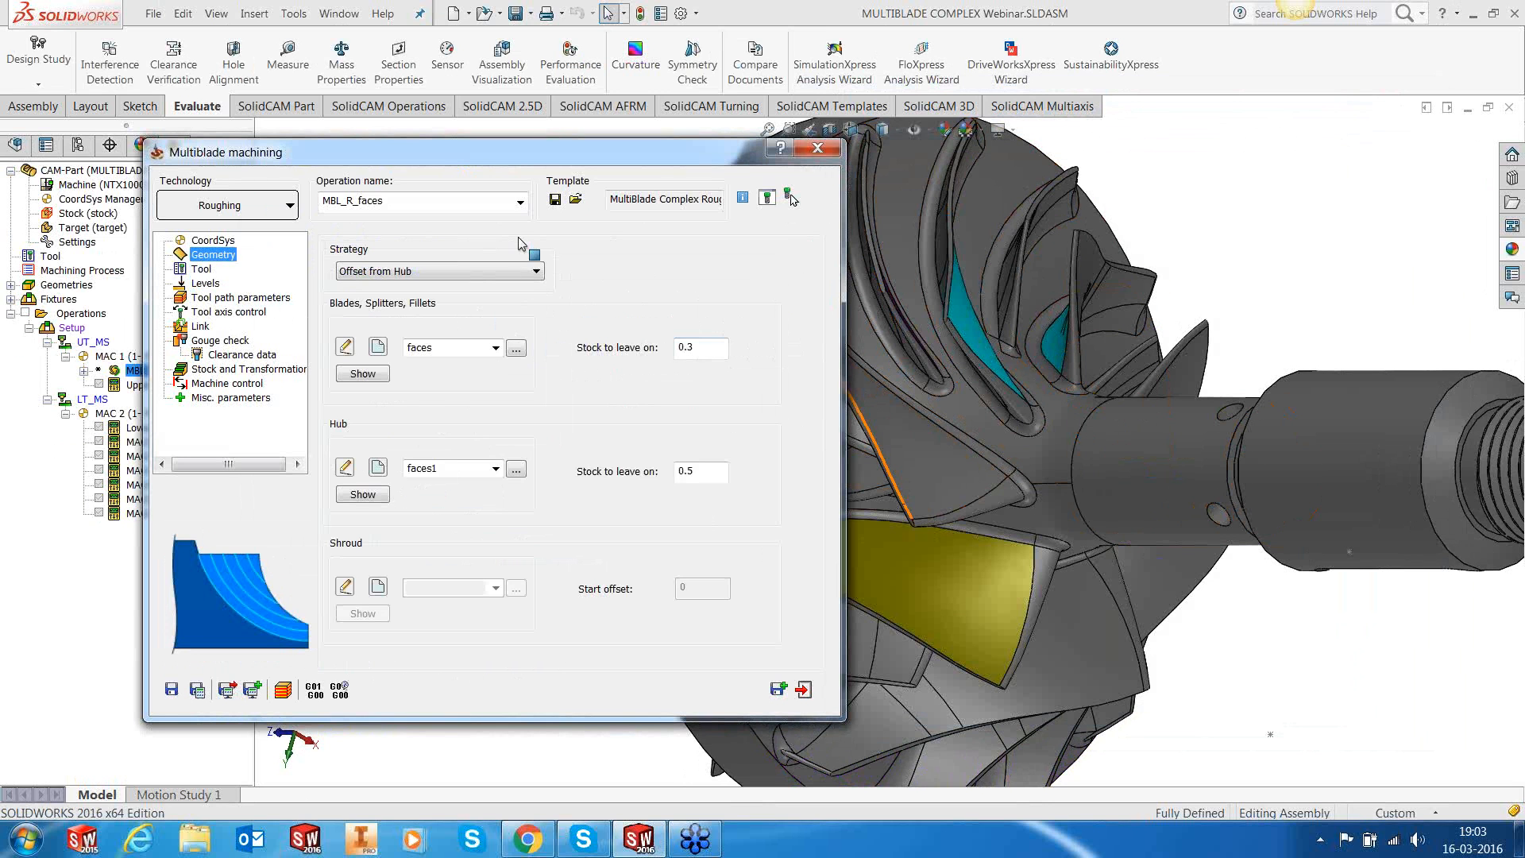
double_click(657, 155)
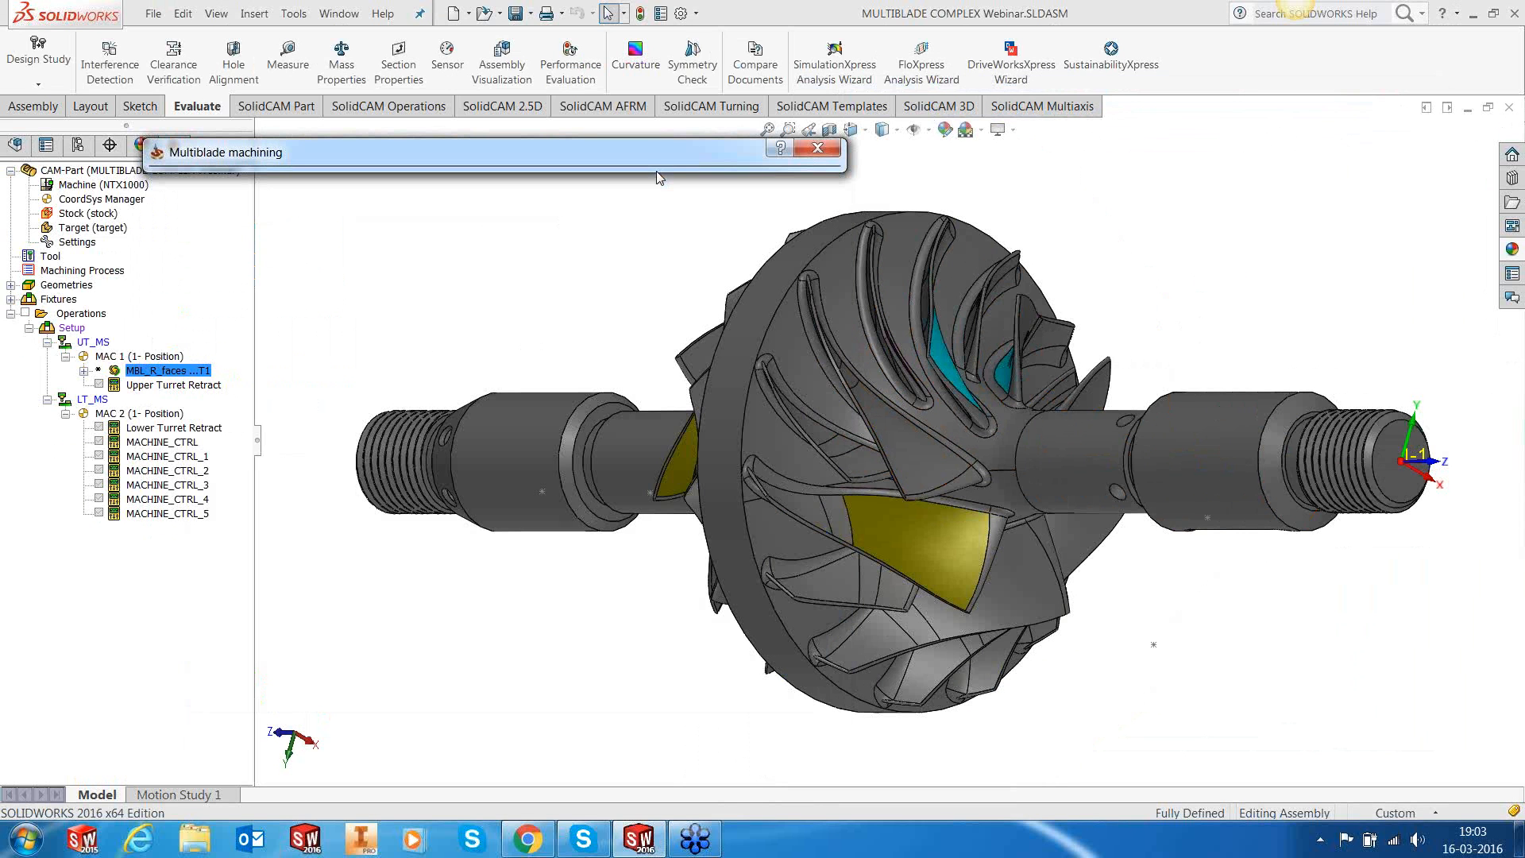
middle_drag(834, 469, 880, 445)
scroll(890, 445, down, 1)
click(754, 482)
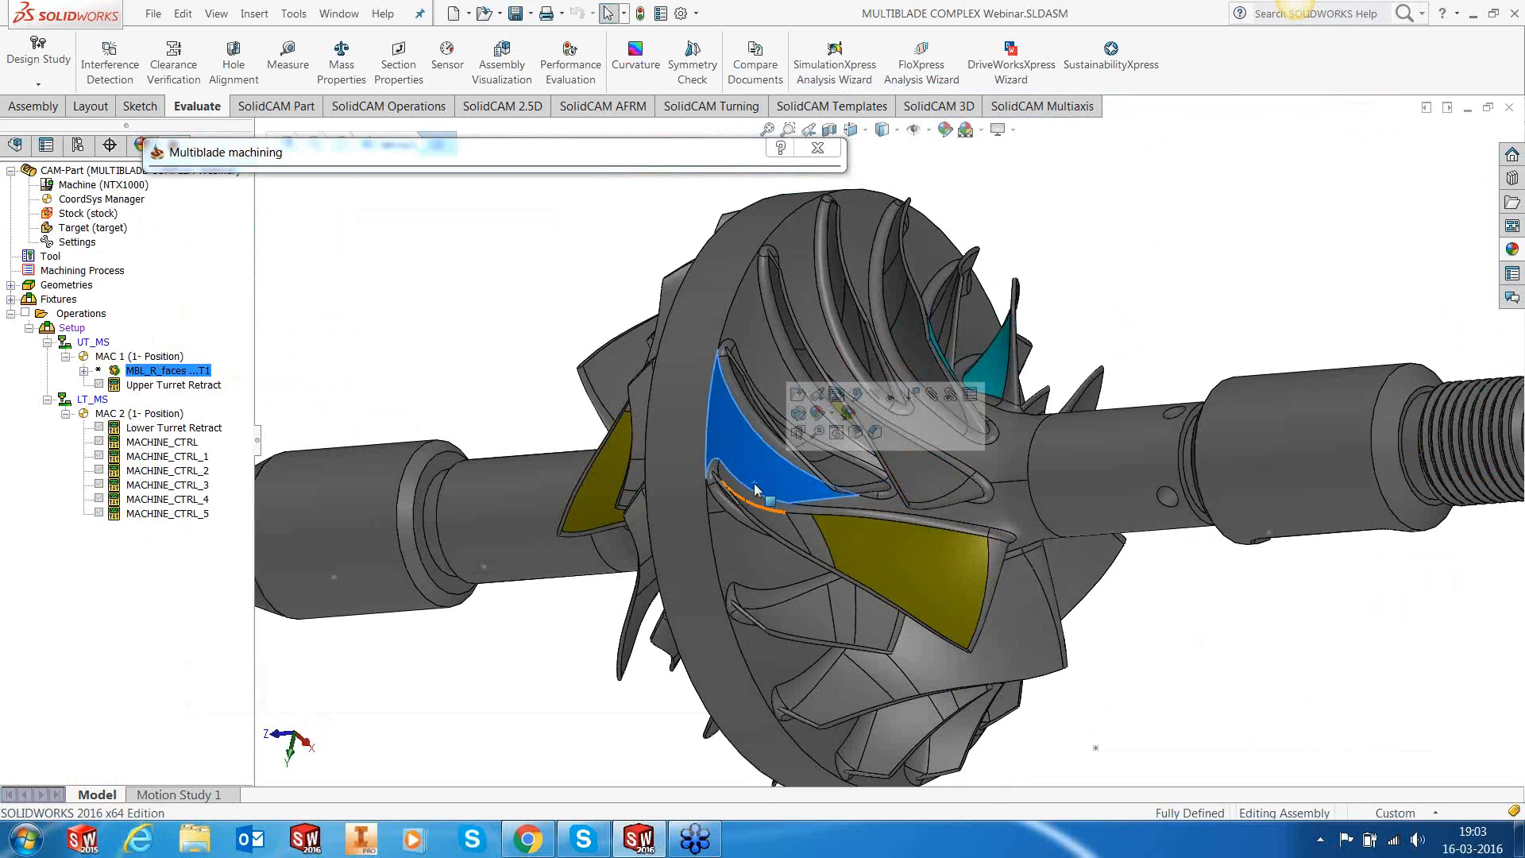
click(537, 161)
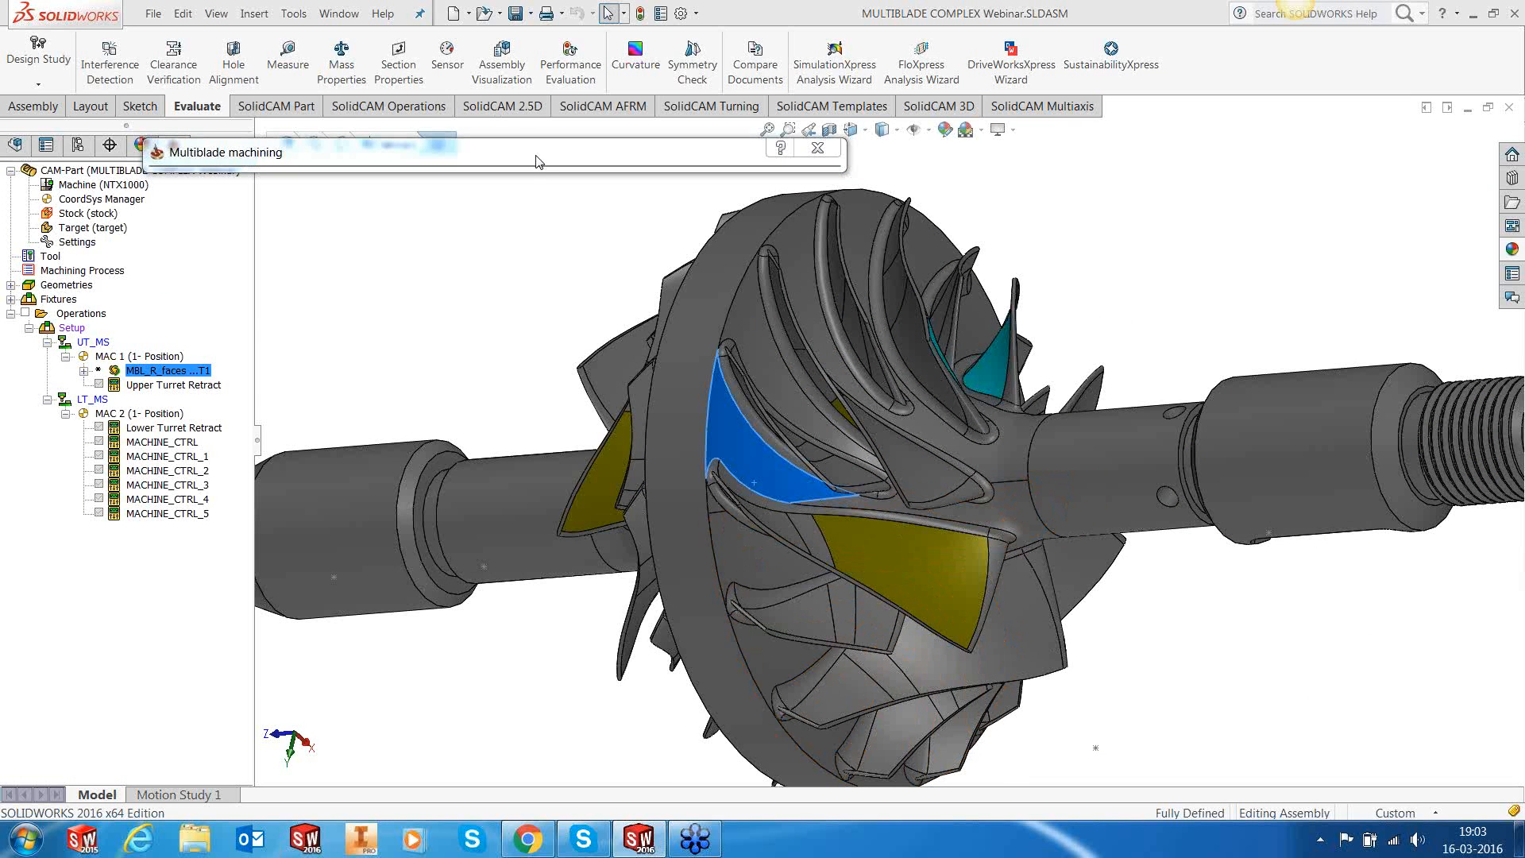
double_click(539, 161)
drag(538, 160, 656, 156)
Step: Examine the roughing operation's tool axis tilting, link, gouge check and tool clearance settings
click(319, 265)
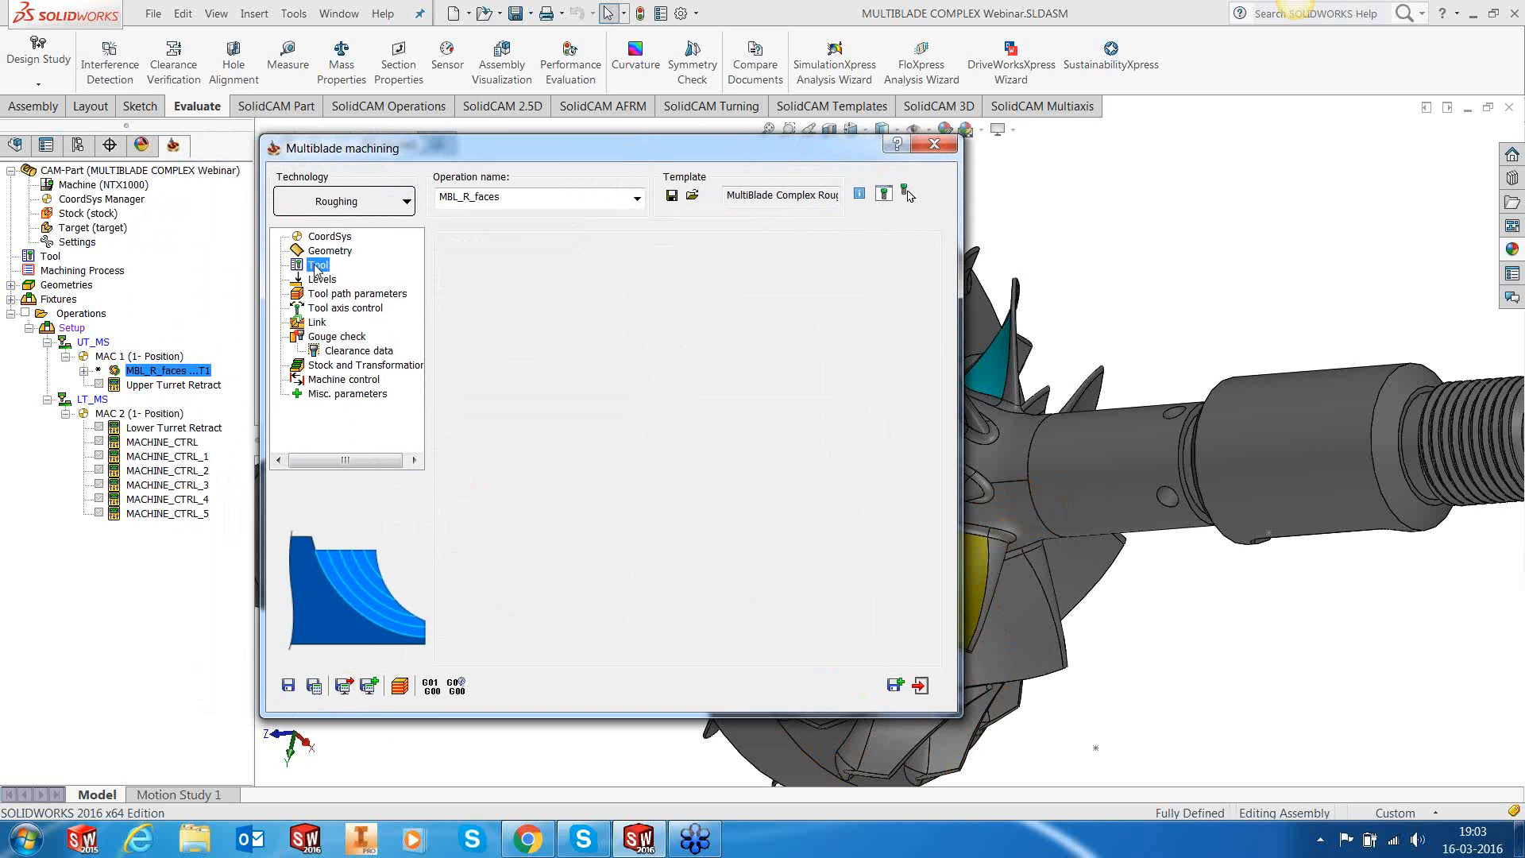
click(348, 294)
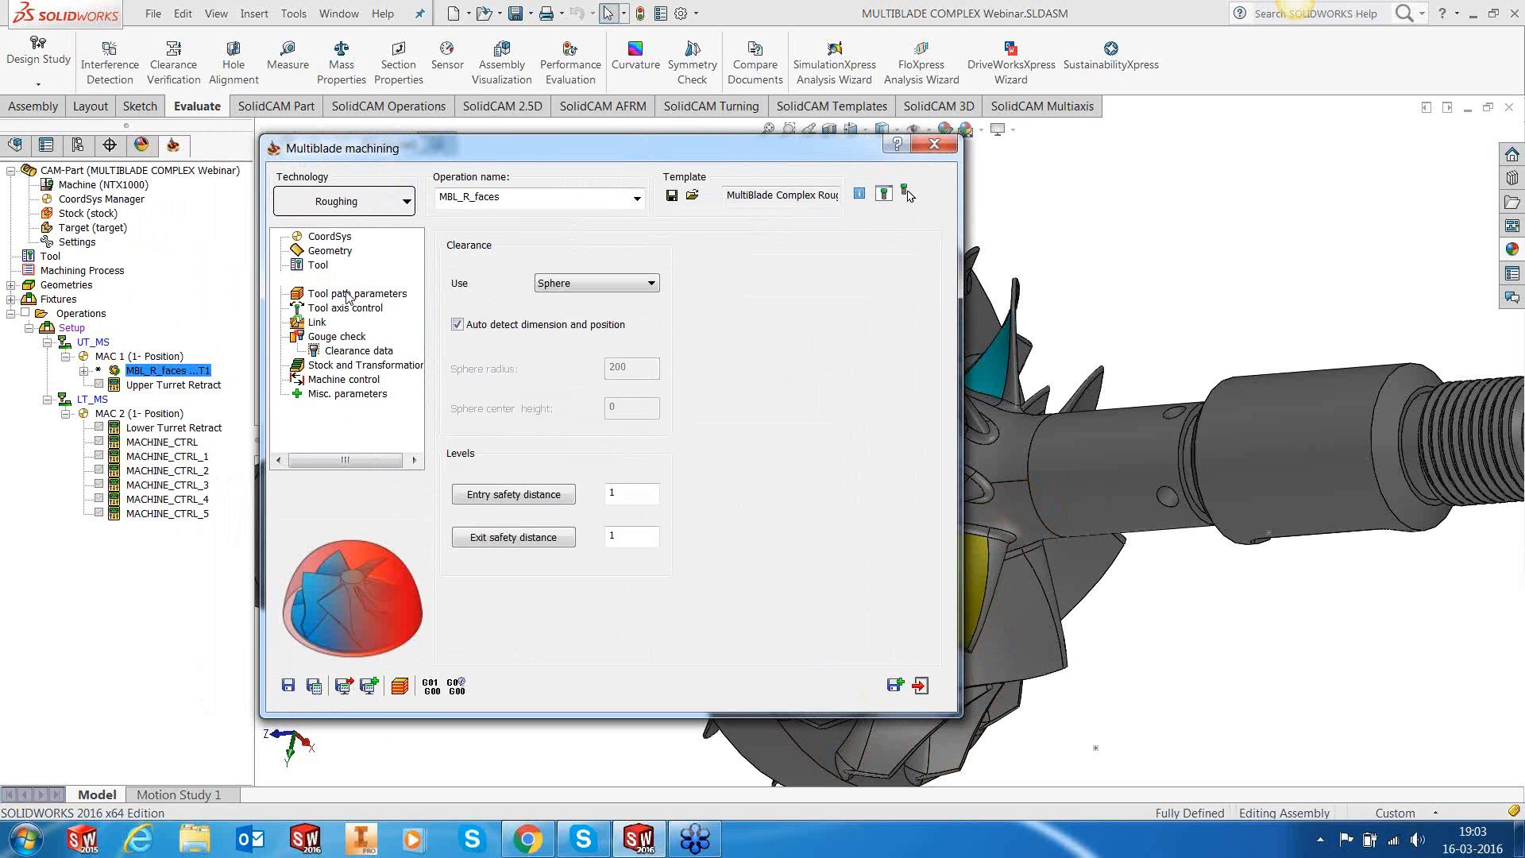
click(350, 308)
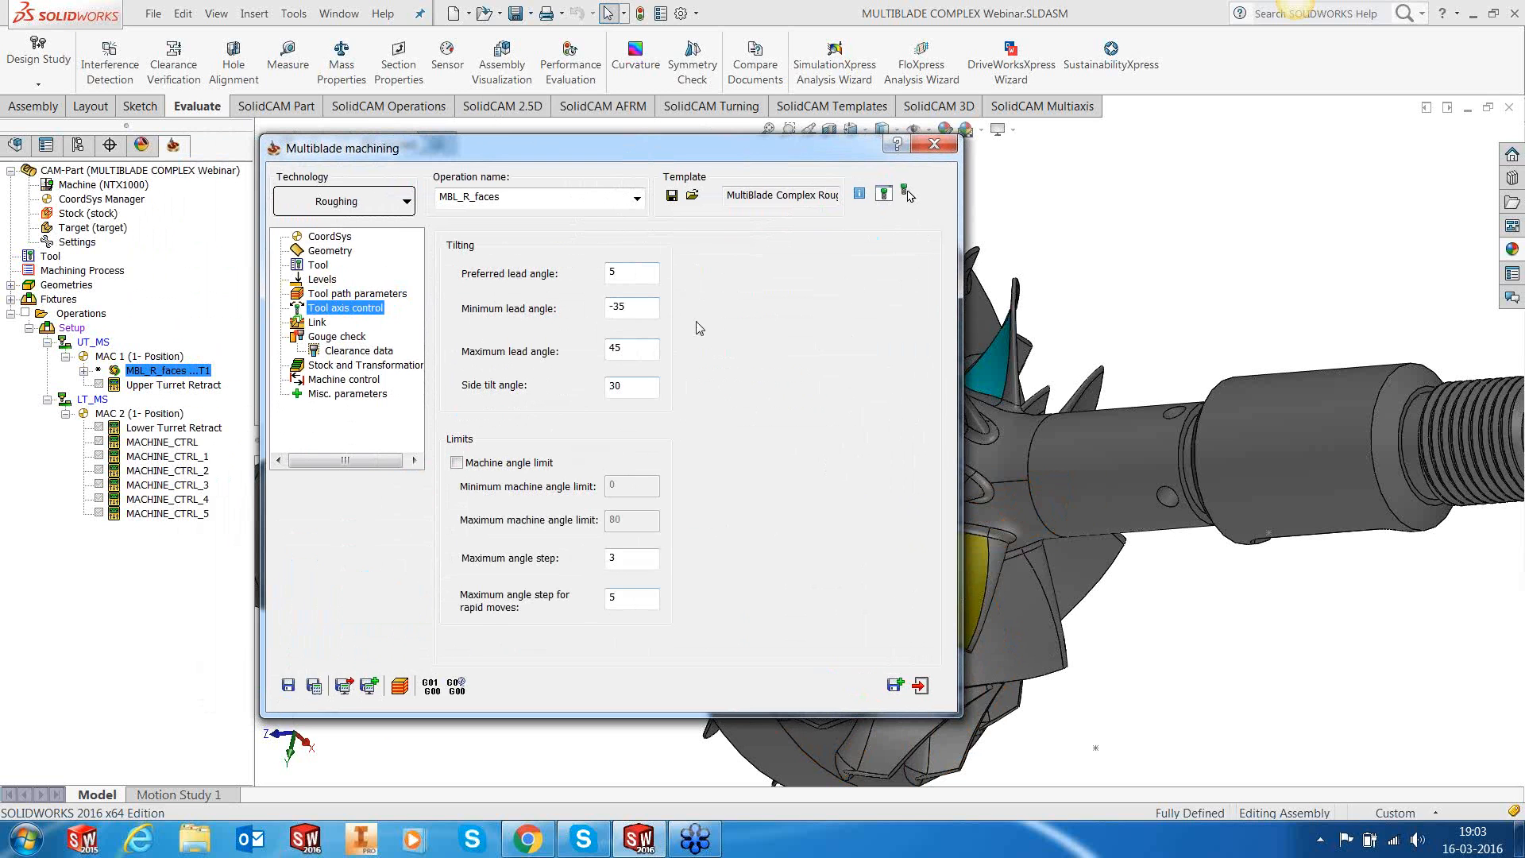
click(317, 323)
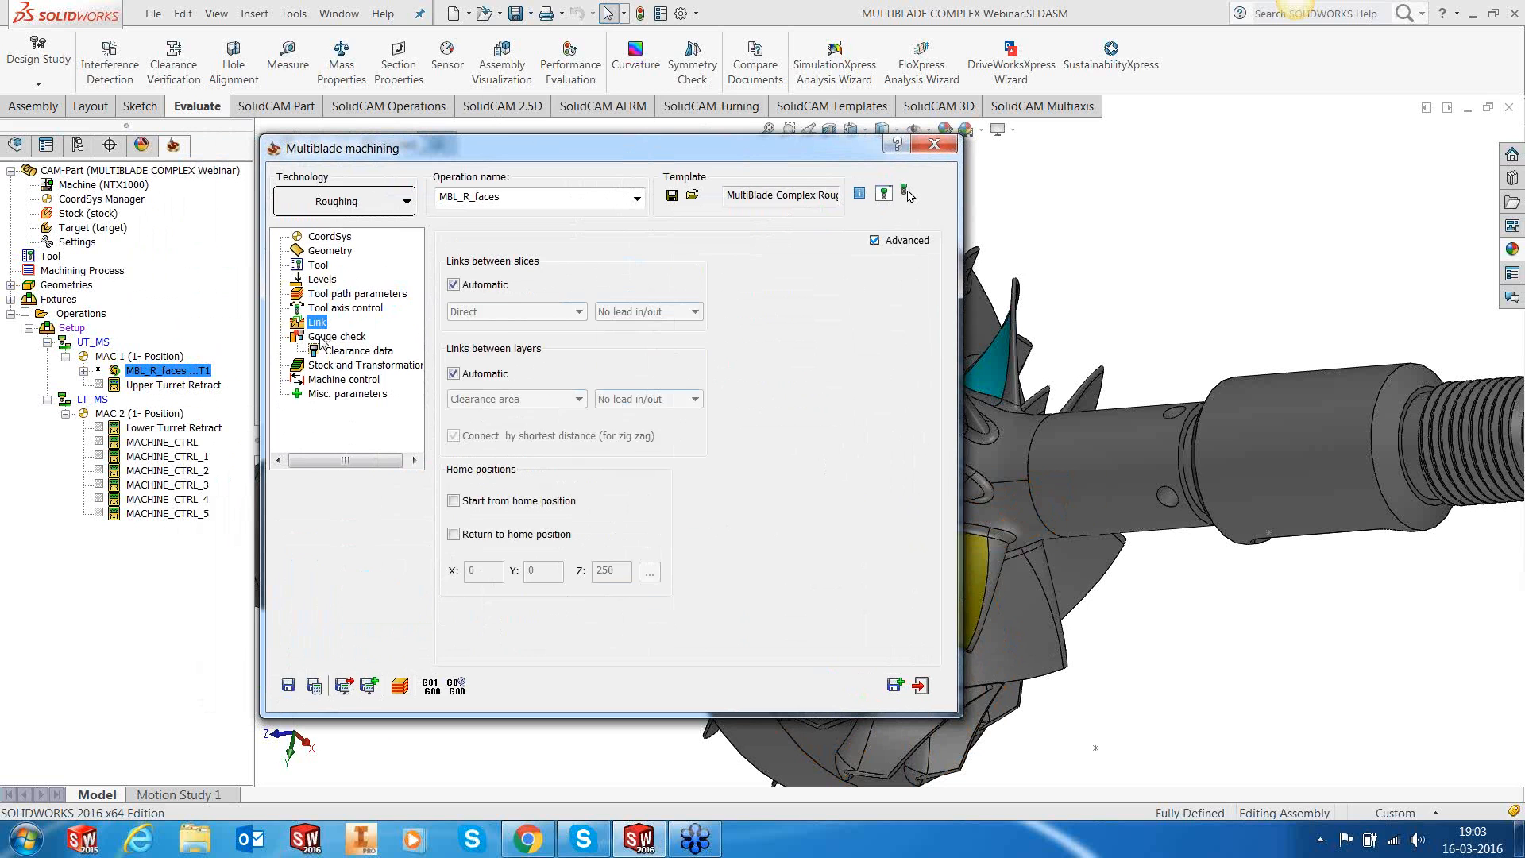
click(322, 339)
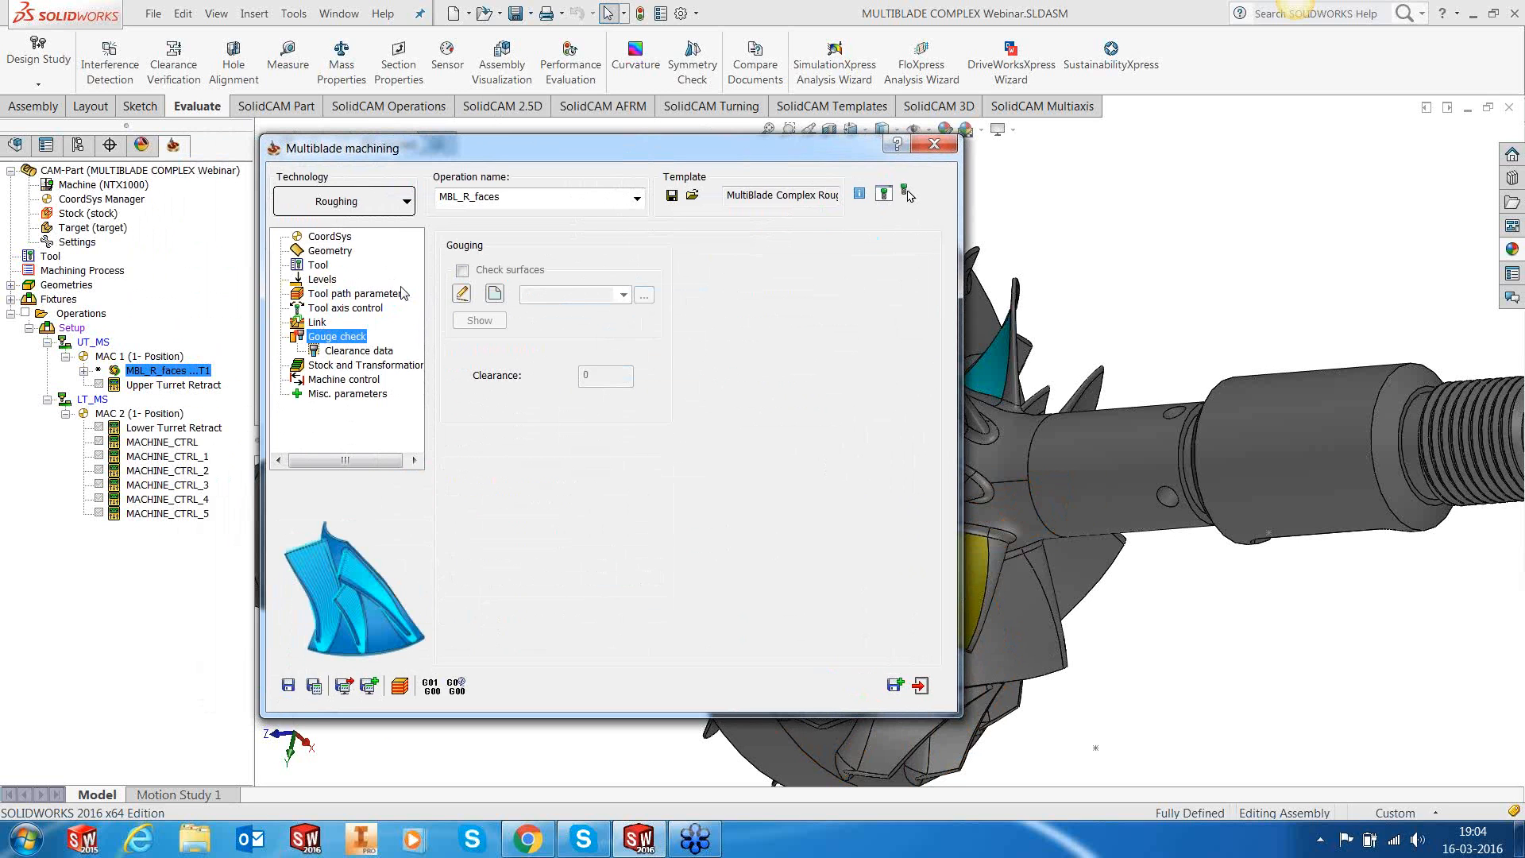
click(367, 350)
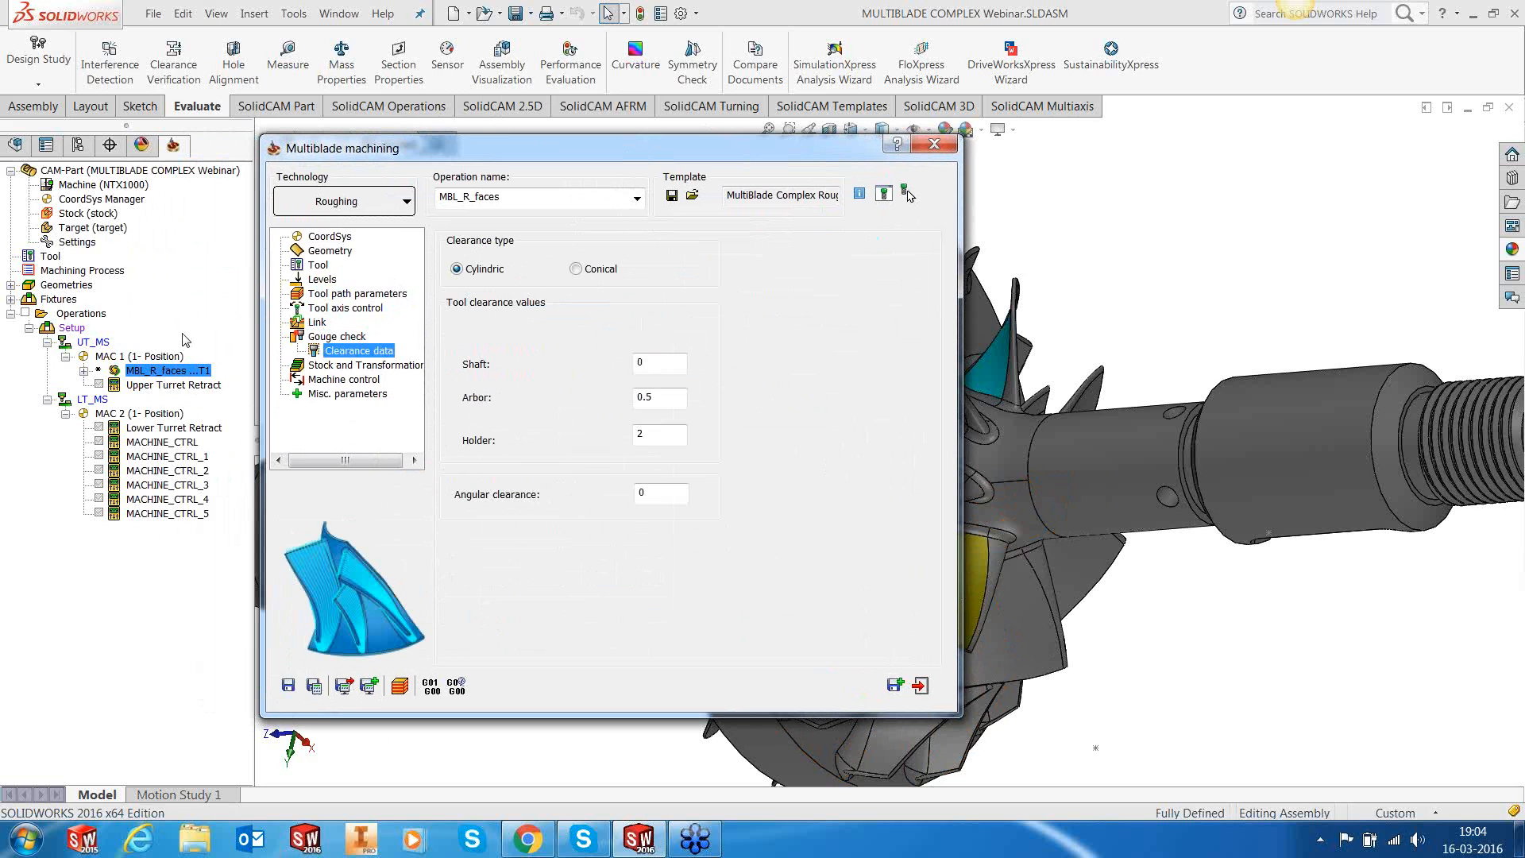
Step: Set the rotation's number of segments to 1 and the determined number of segments to machine to 1
click(373, 366)
click(506, 244)
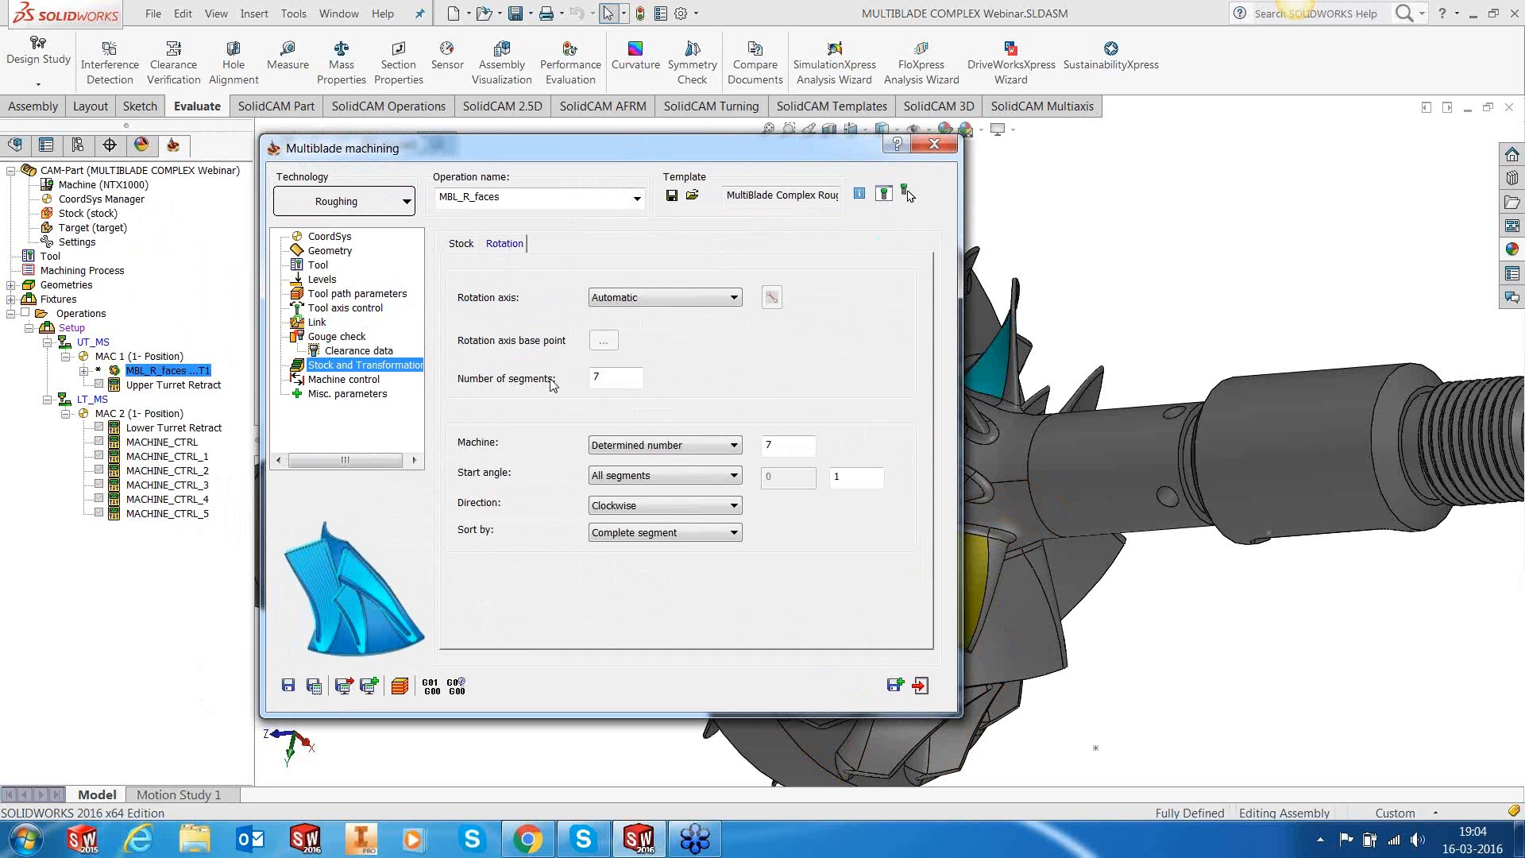
drag(604, 380, 569, 386)
text(1)
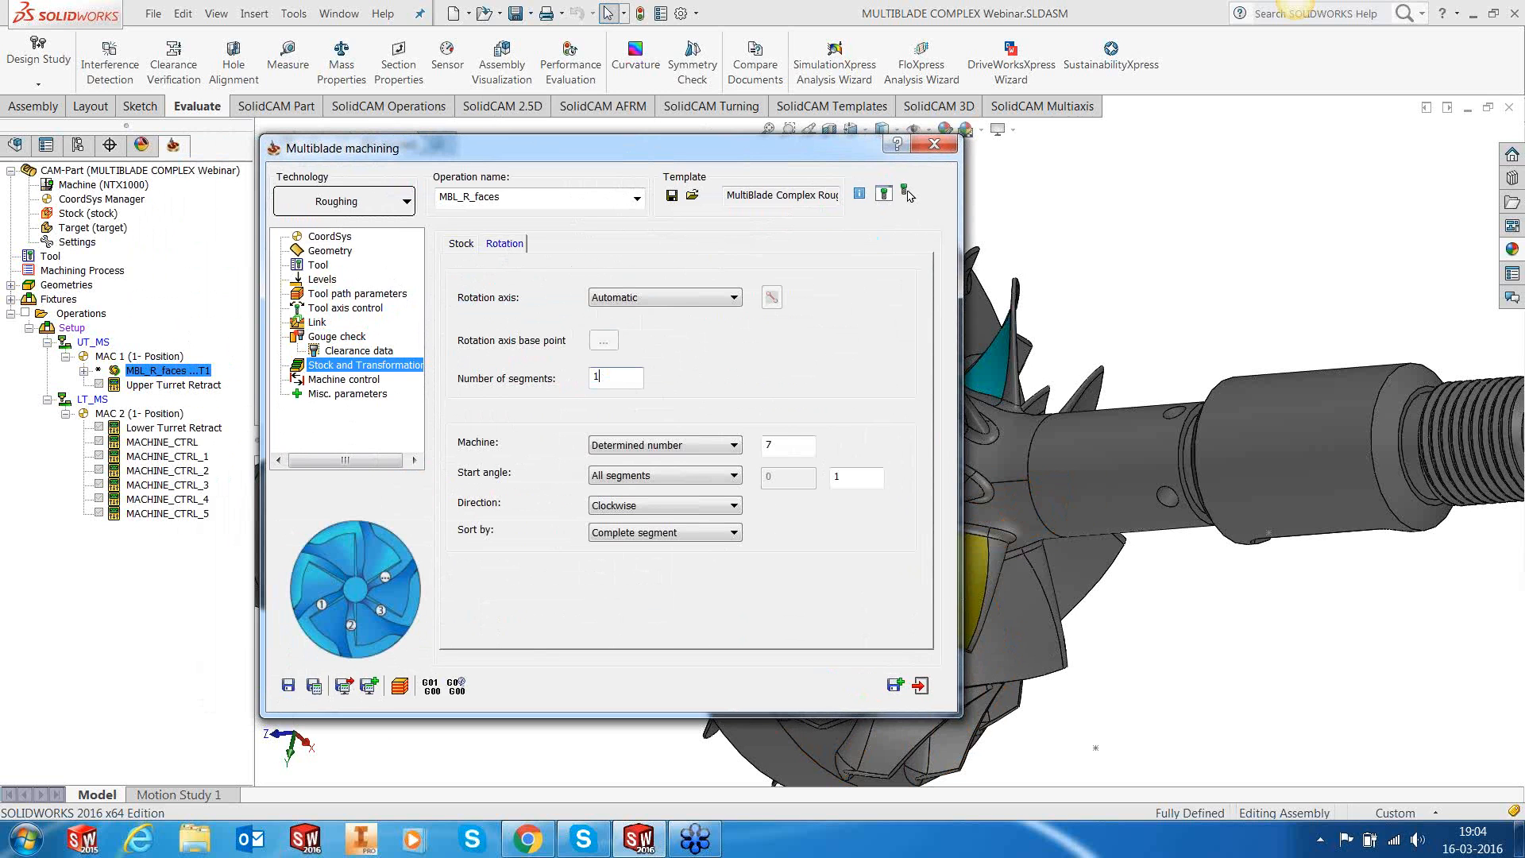
key(Tab)
text(1)
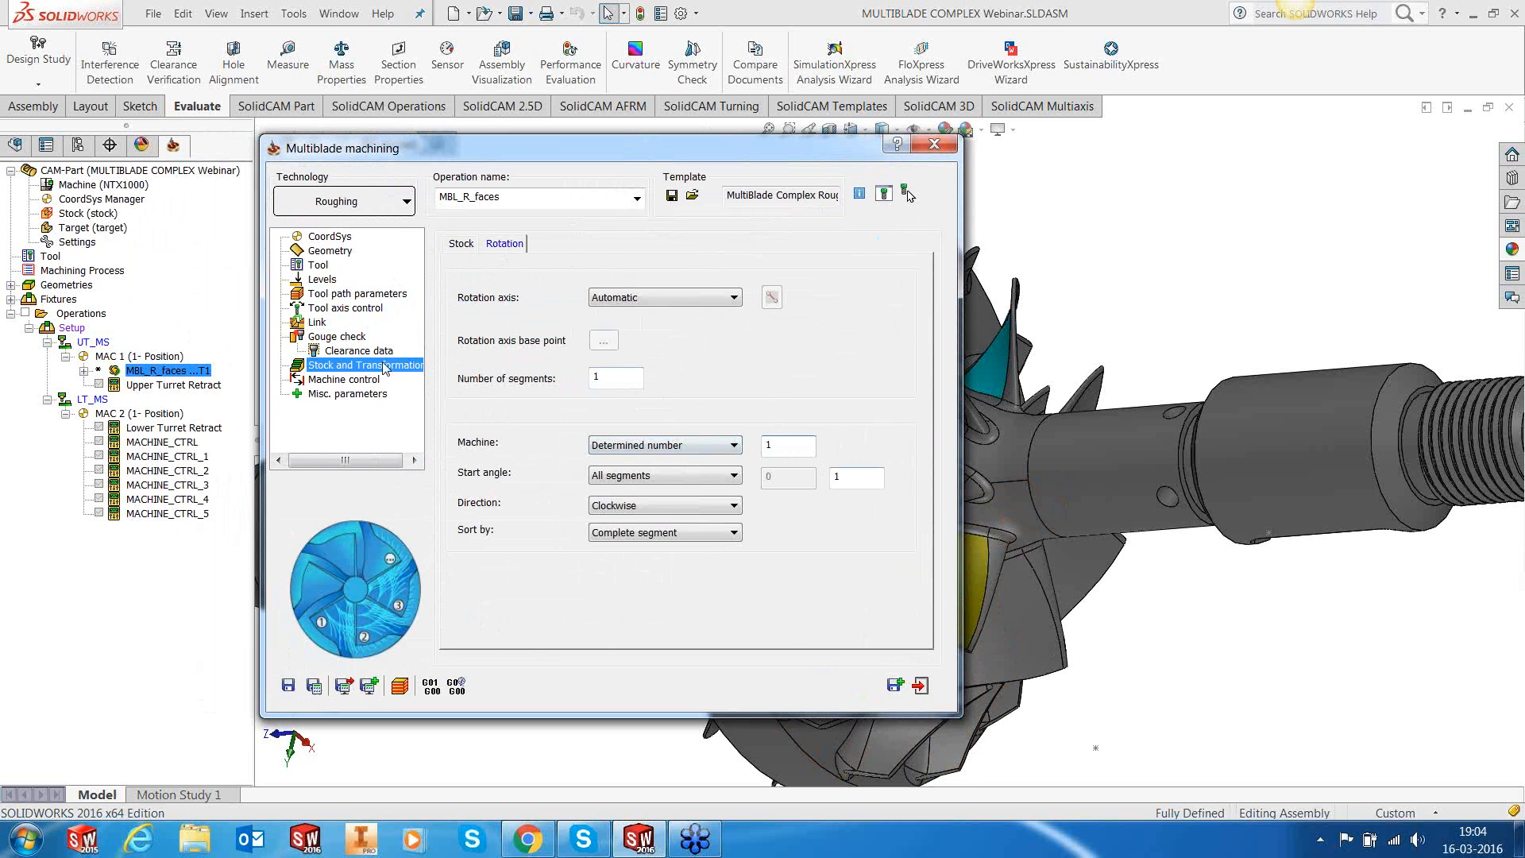
Step: Look through the machine control and miscellaneous parameters, and save and close the roughing operation
click(343, 379)
click(342, 394)
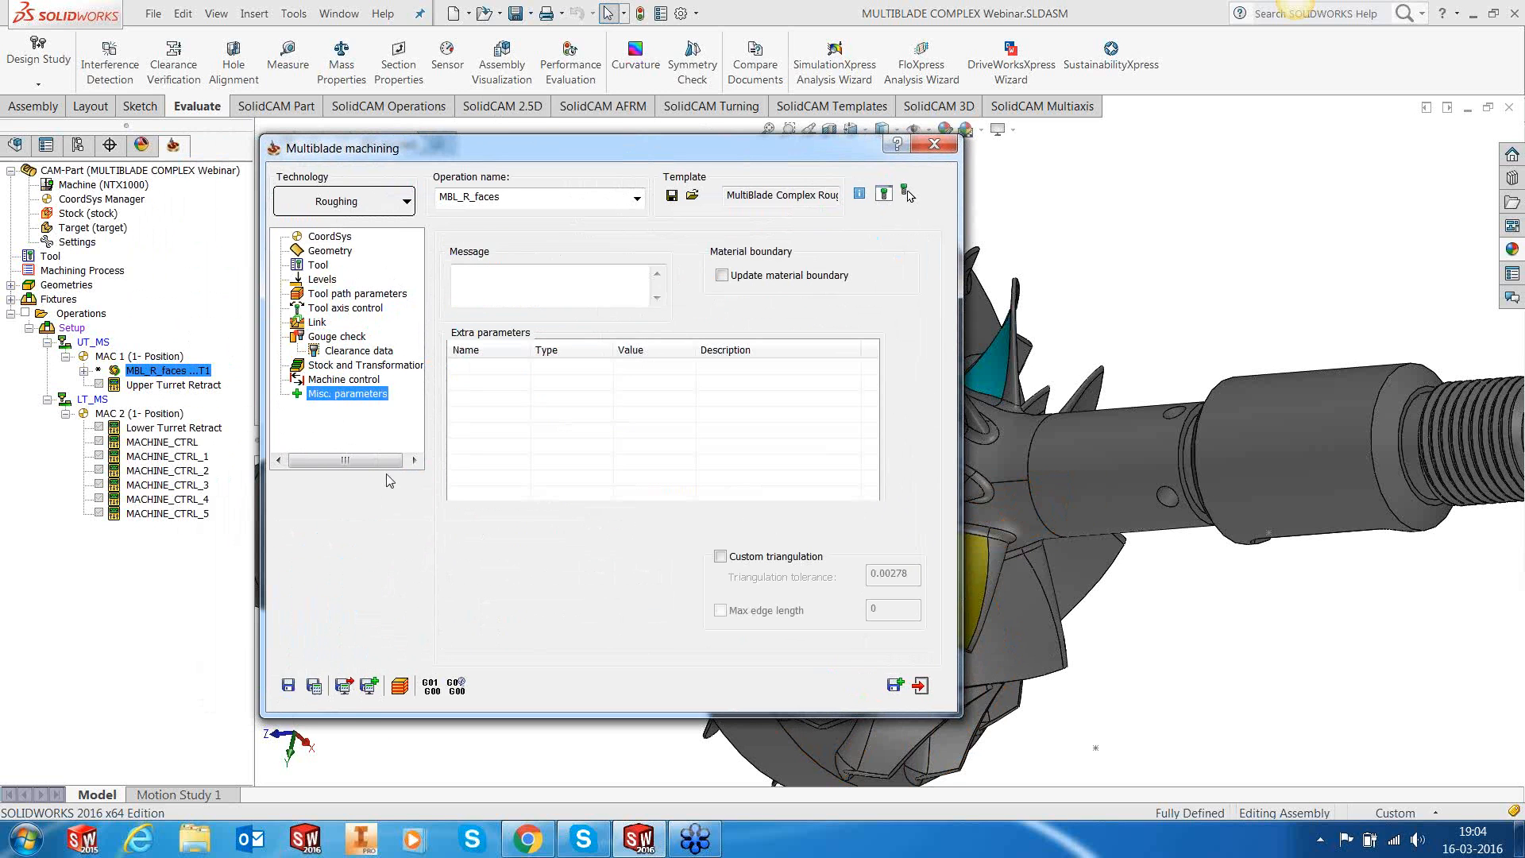
click(288, 687)
click(921, 686)
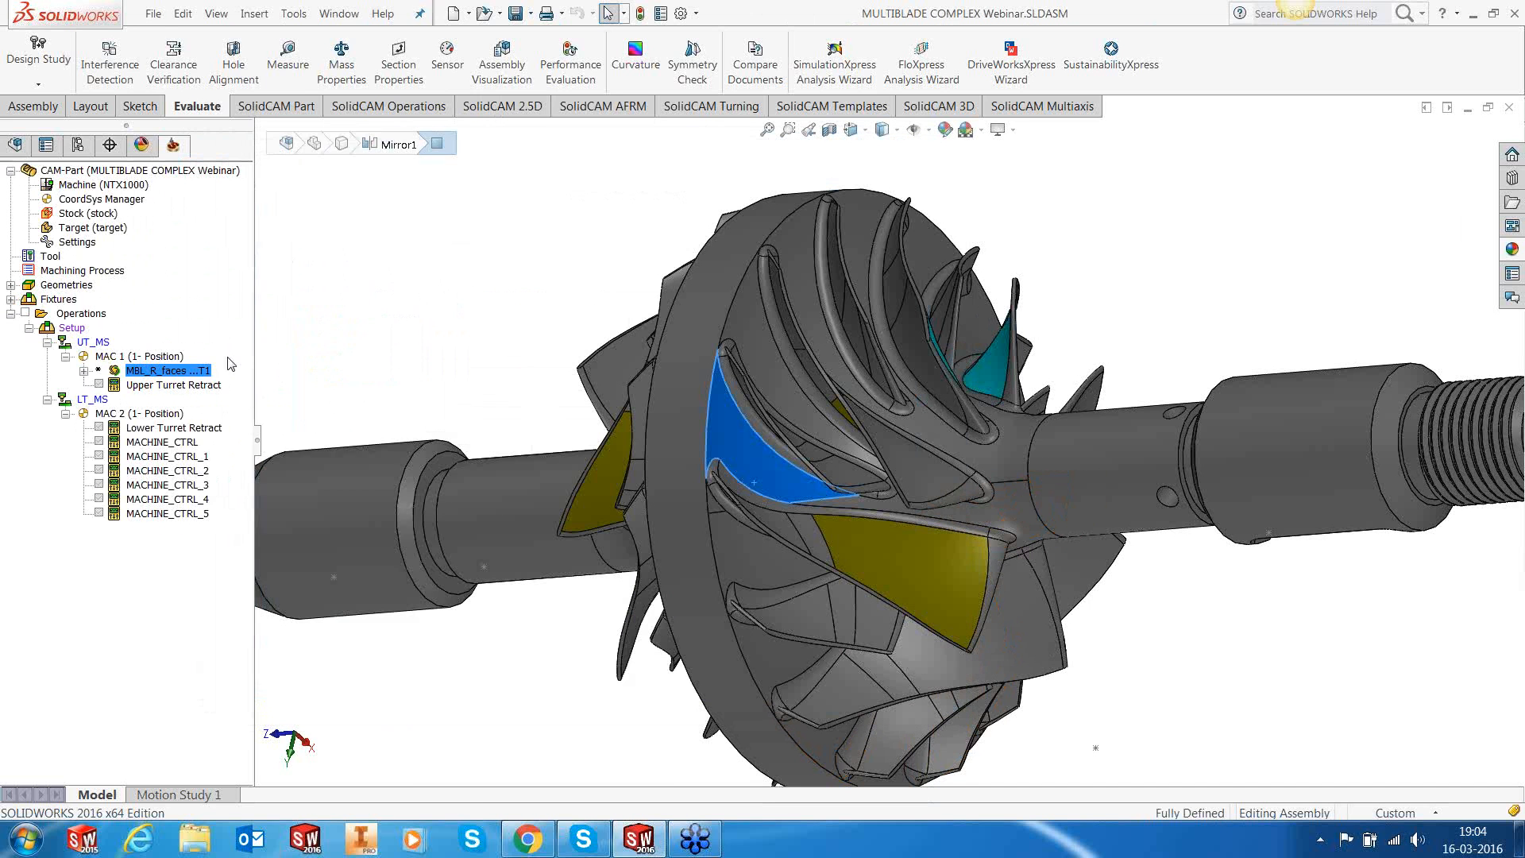
Step: Start a parallel calculation of the MBL_R_faces roughing operation
right_click(173, 372)
click(530, 294)
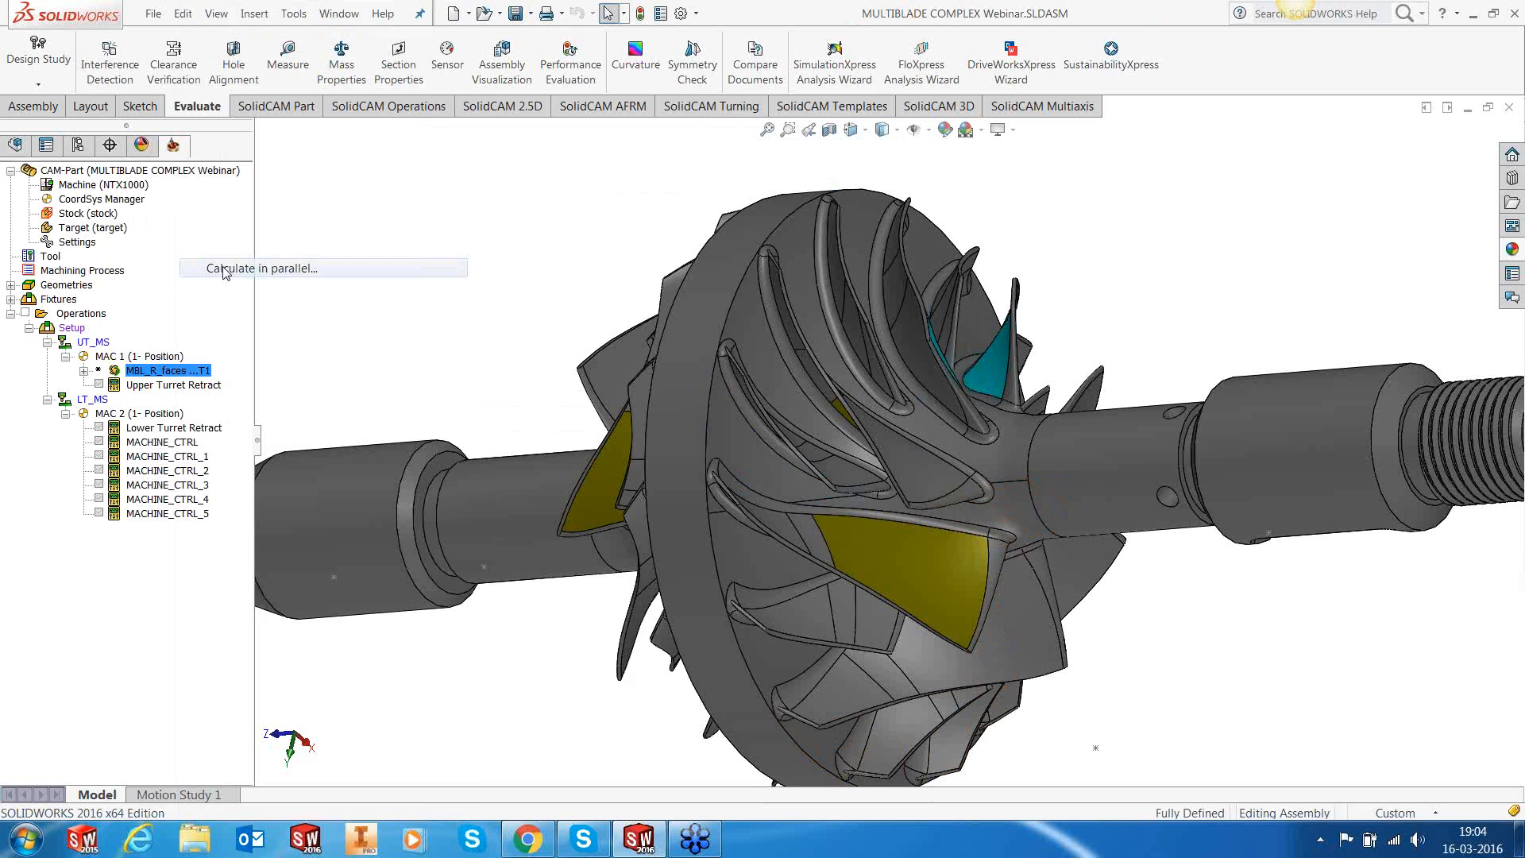
click(719, 530)
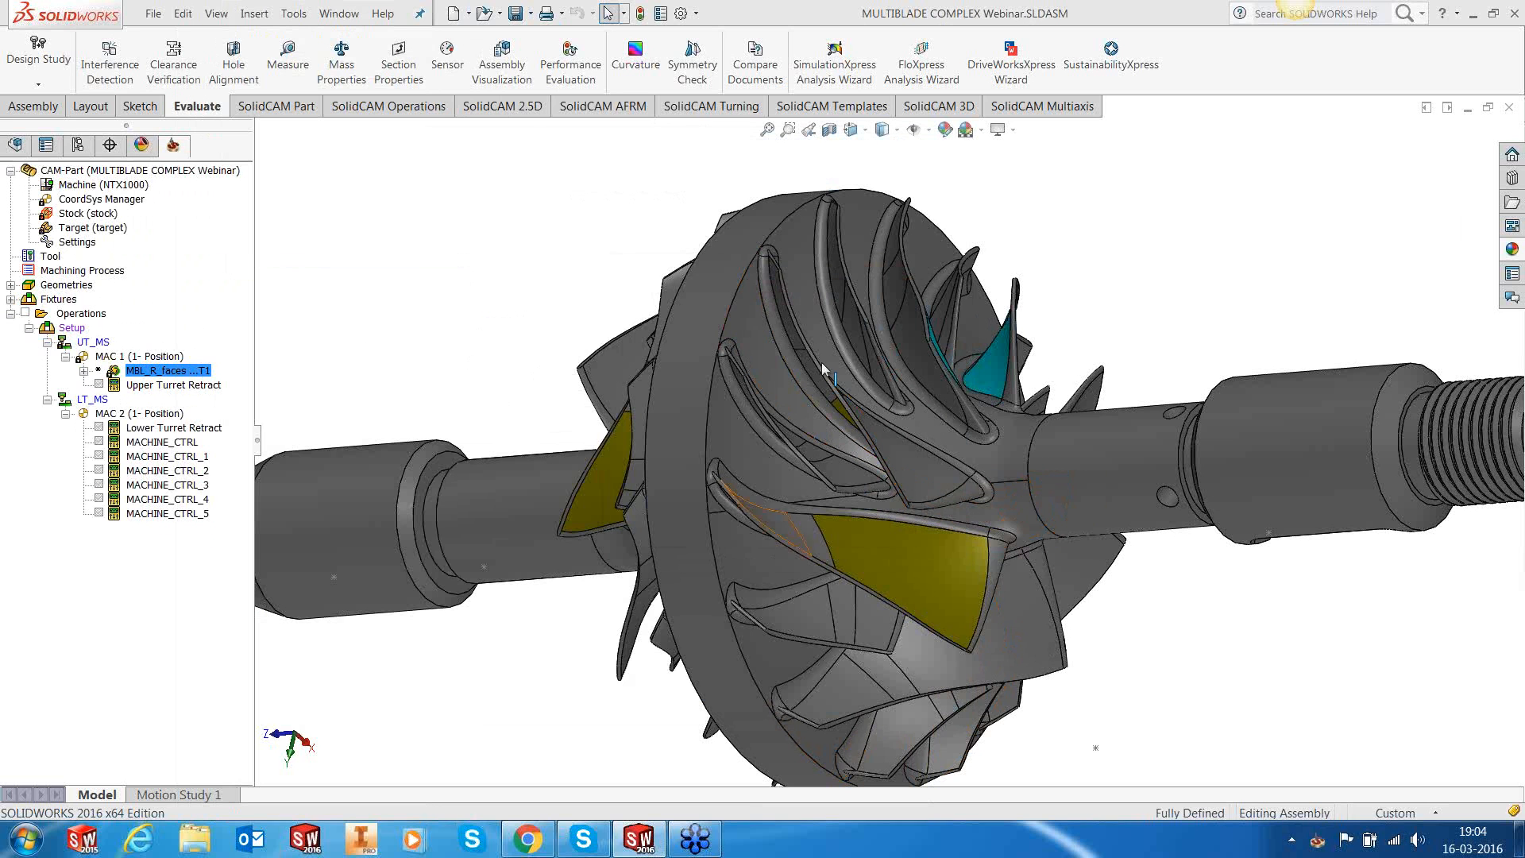
Step: Add an operation from the Multiblade Complex Finishing Main Blade template, using the template name as operation name, with MAC 1 (1- Position) and UT_MS
right_click(191, 371)
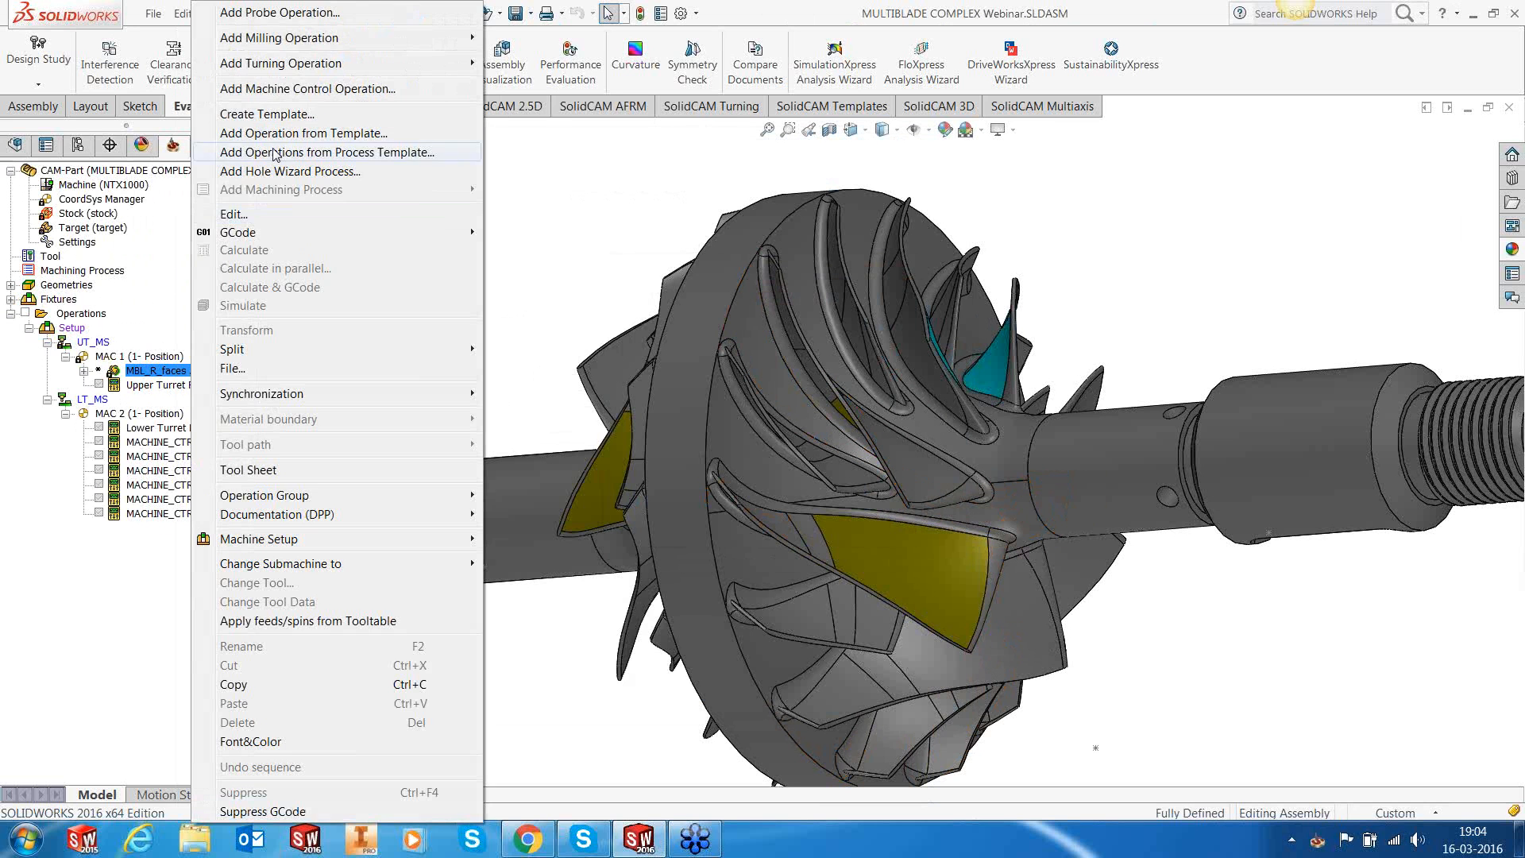
click(286, 134)
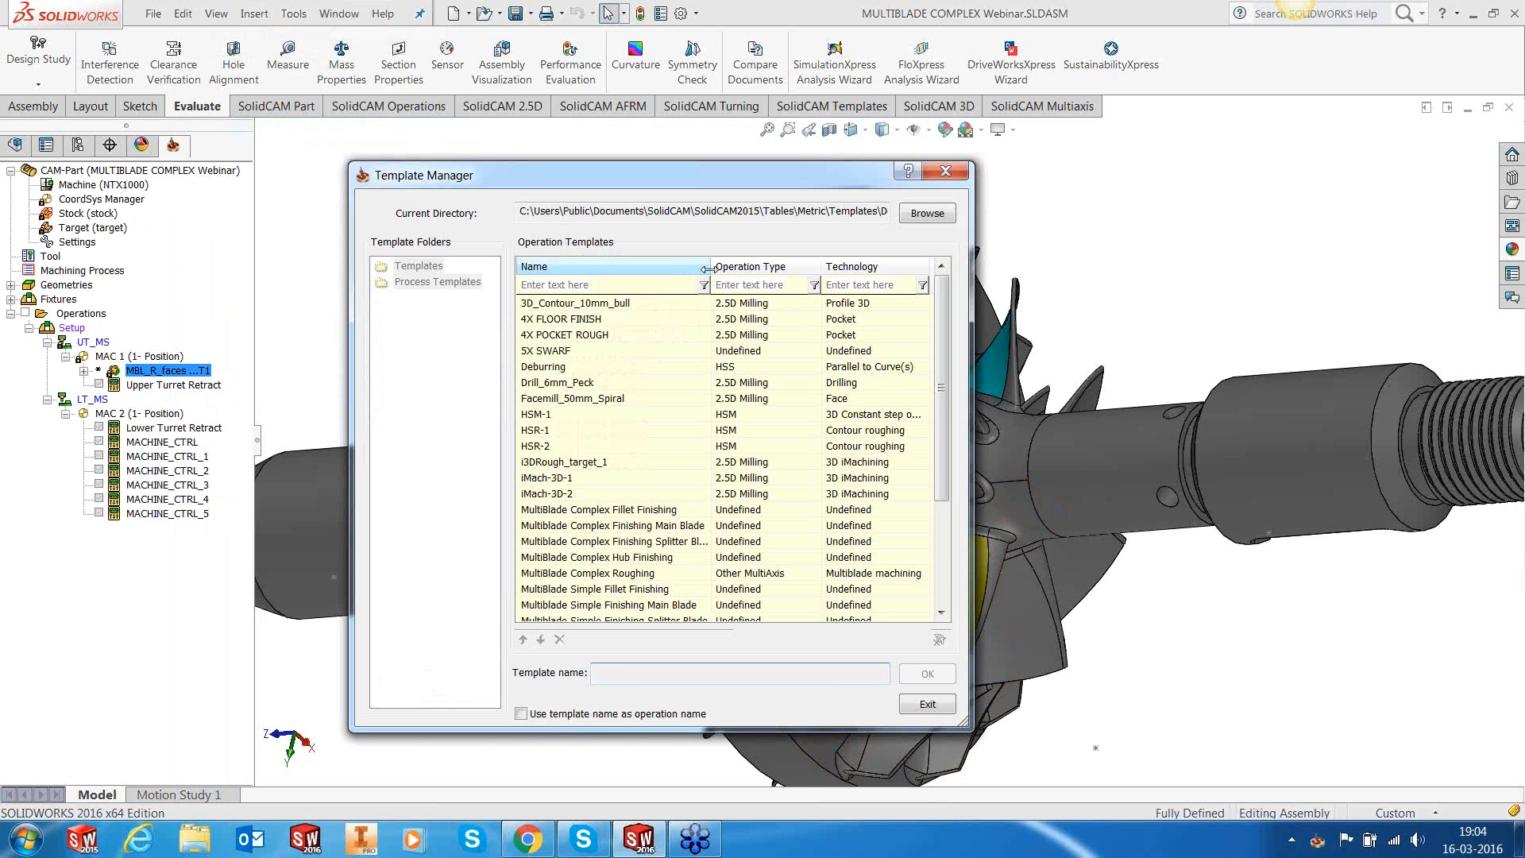
drag(708, 270, 739, 270)
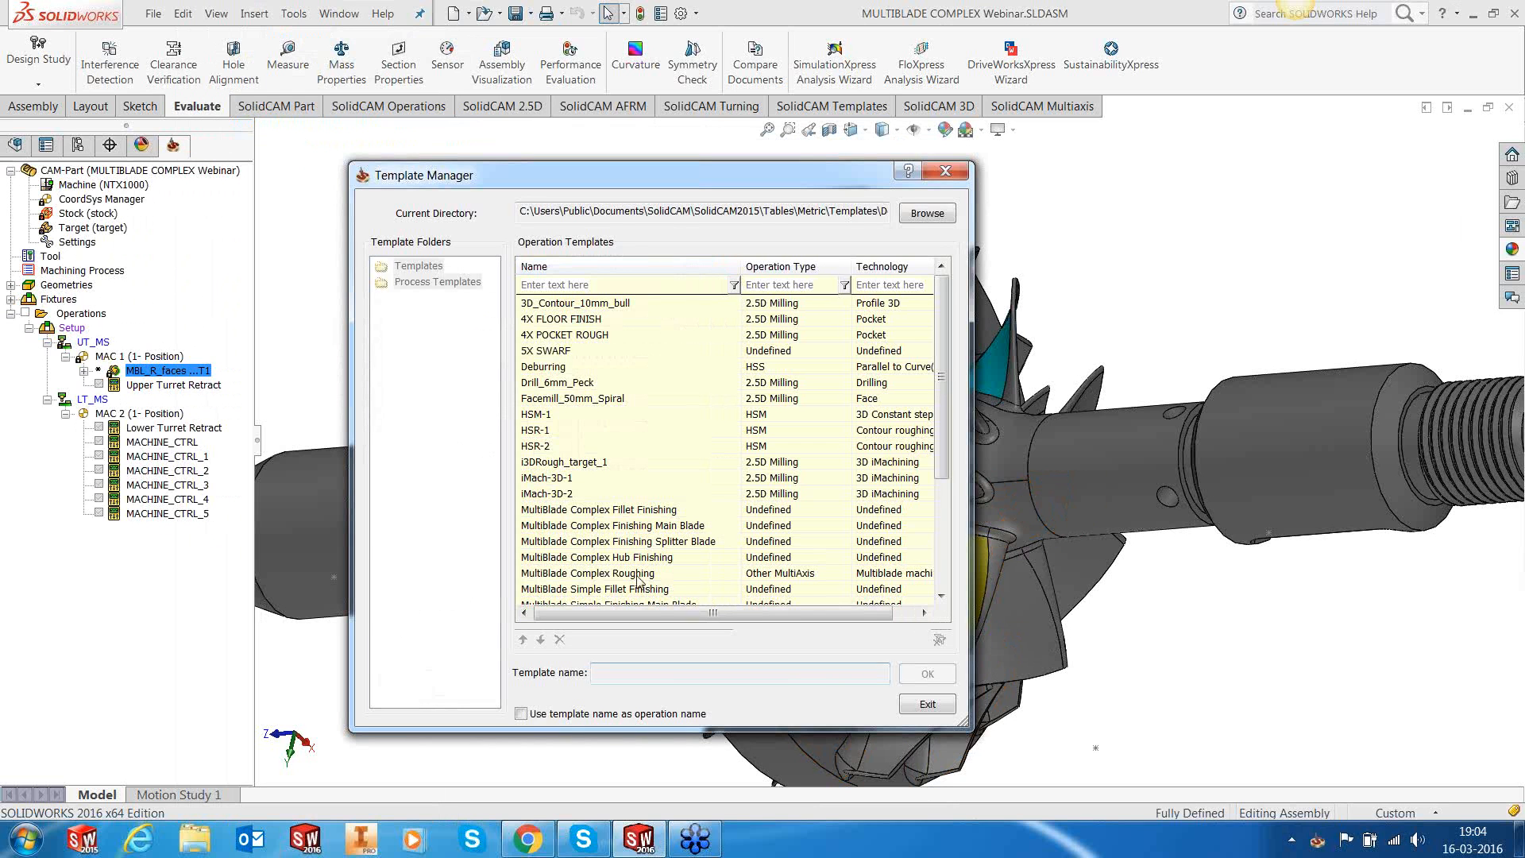
click(663, 525)
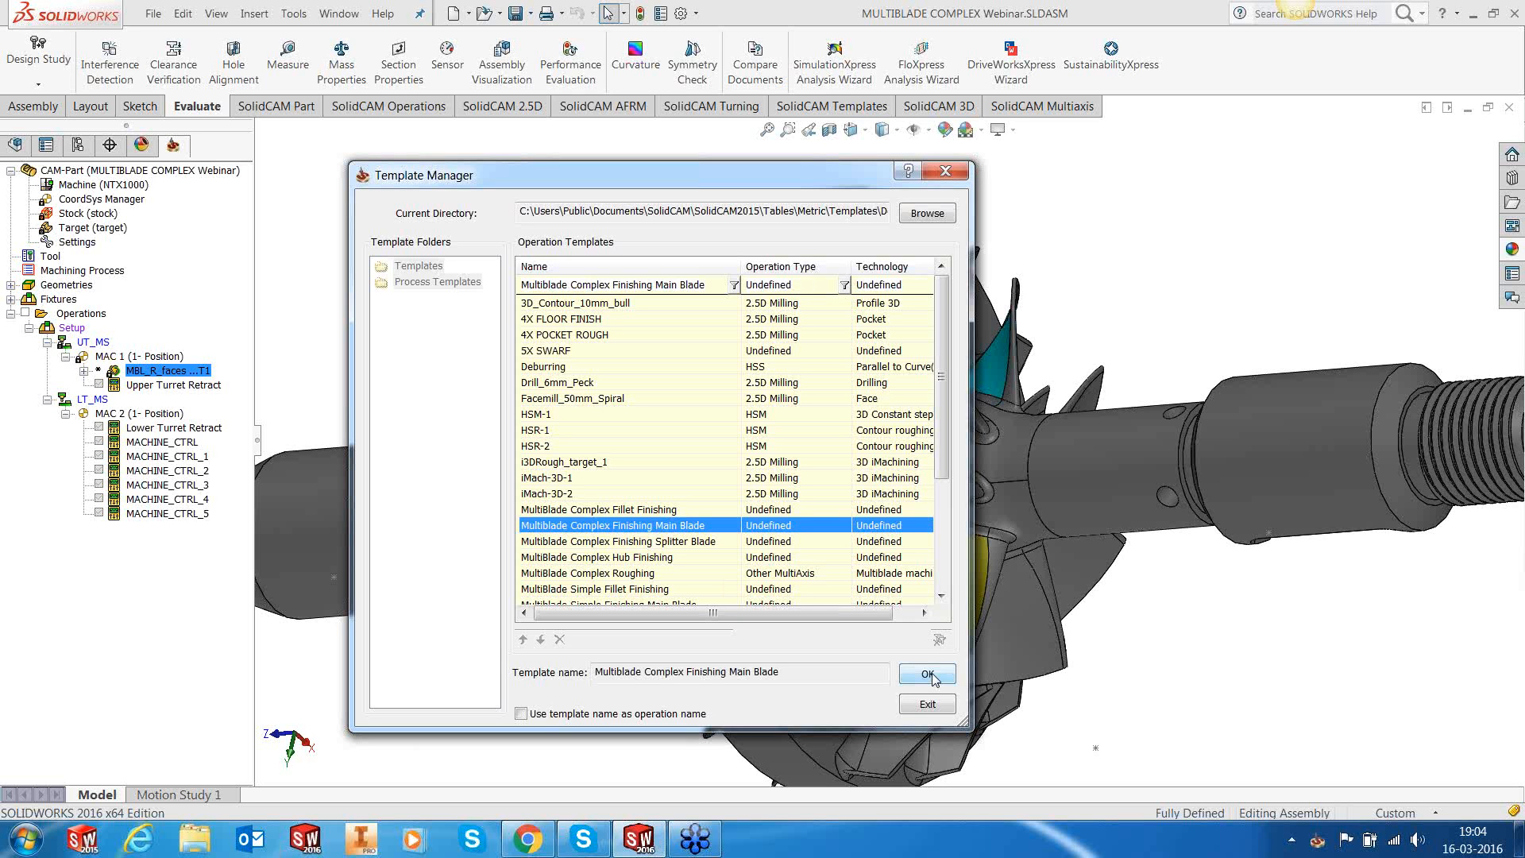
click(688, 715)
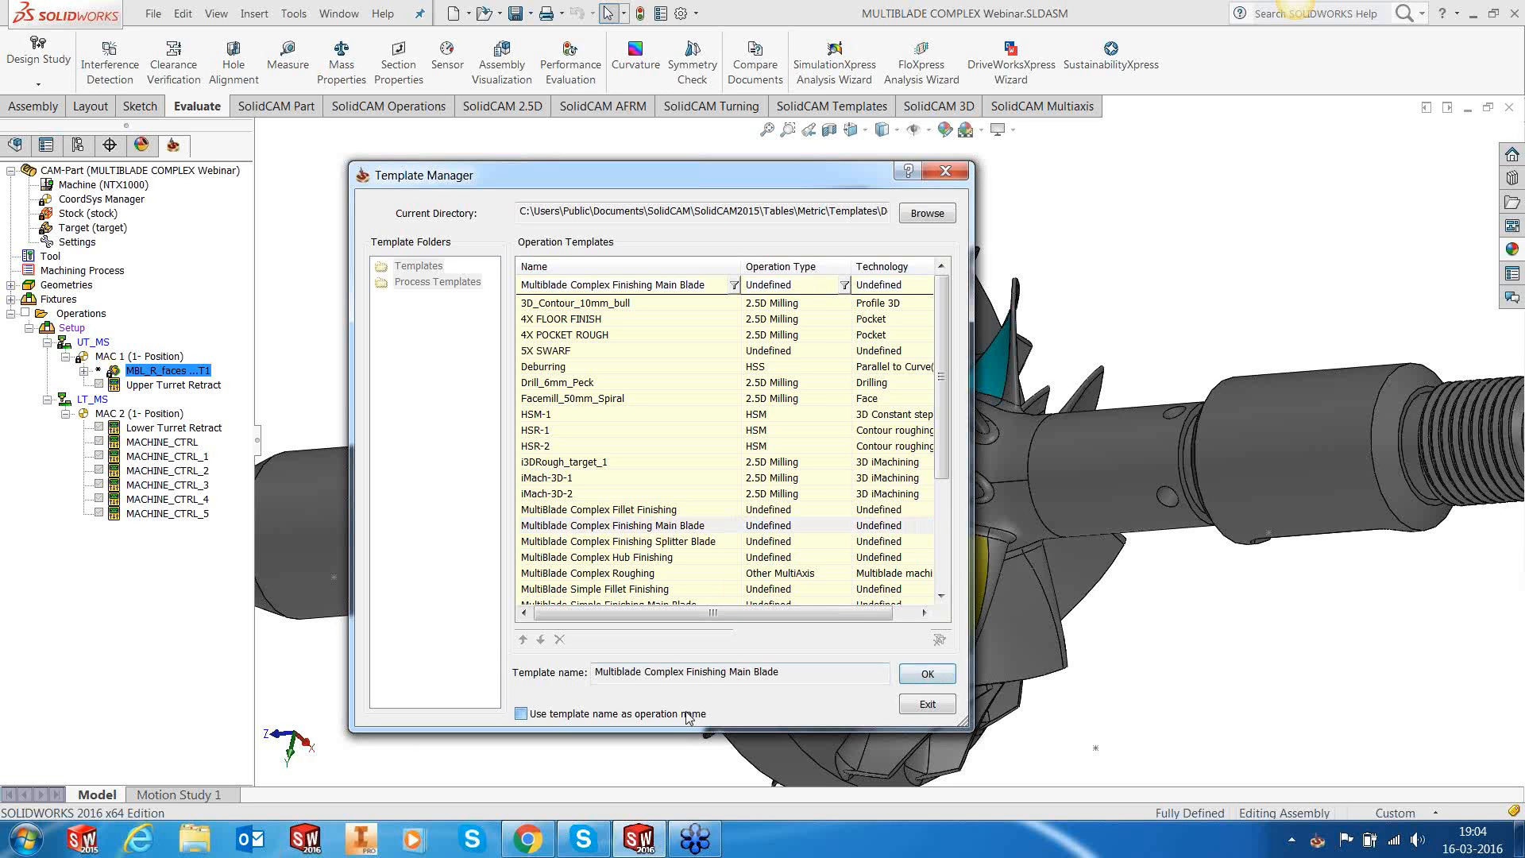
click(951, 676)
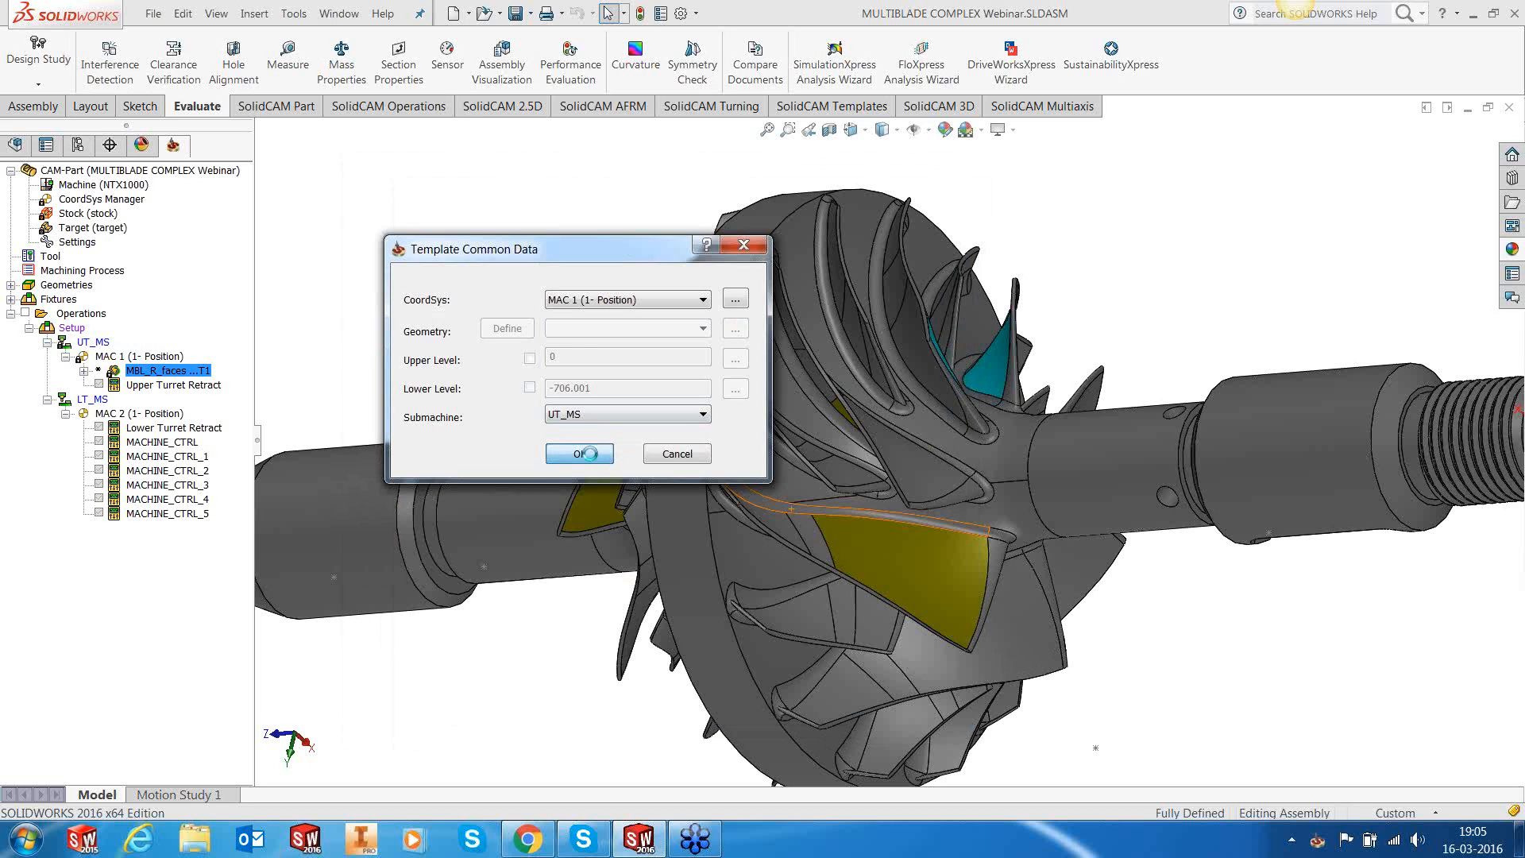
click(584, 454)
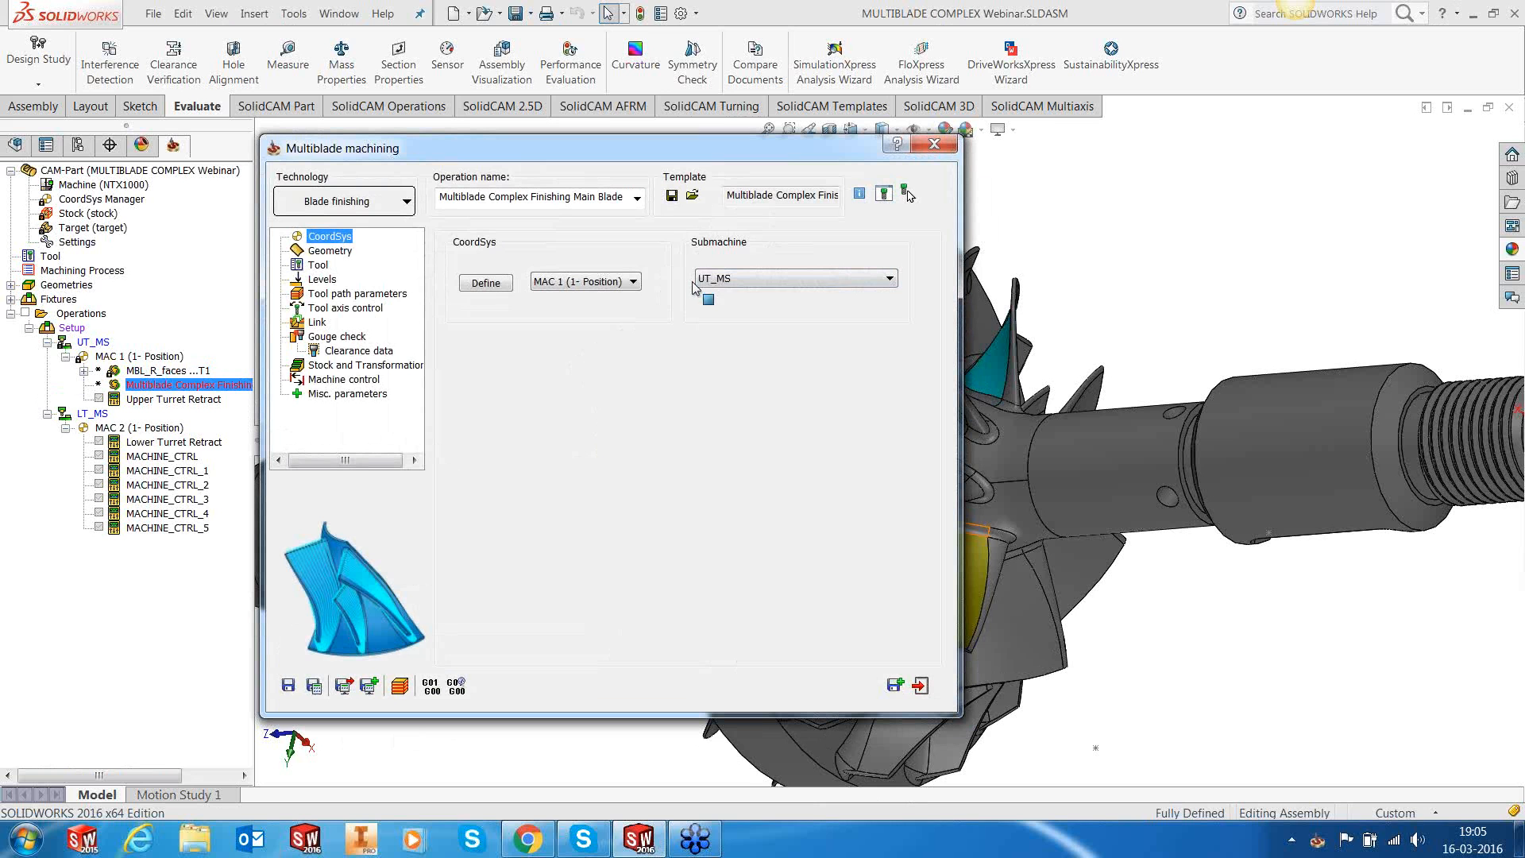
Step: Assign the existing main blade geometry faces4 to the operation's blades, splitters and fillets
click(343, 251)
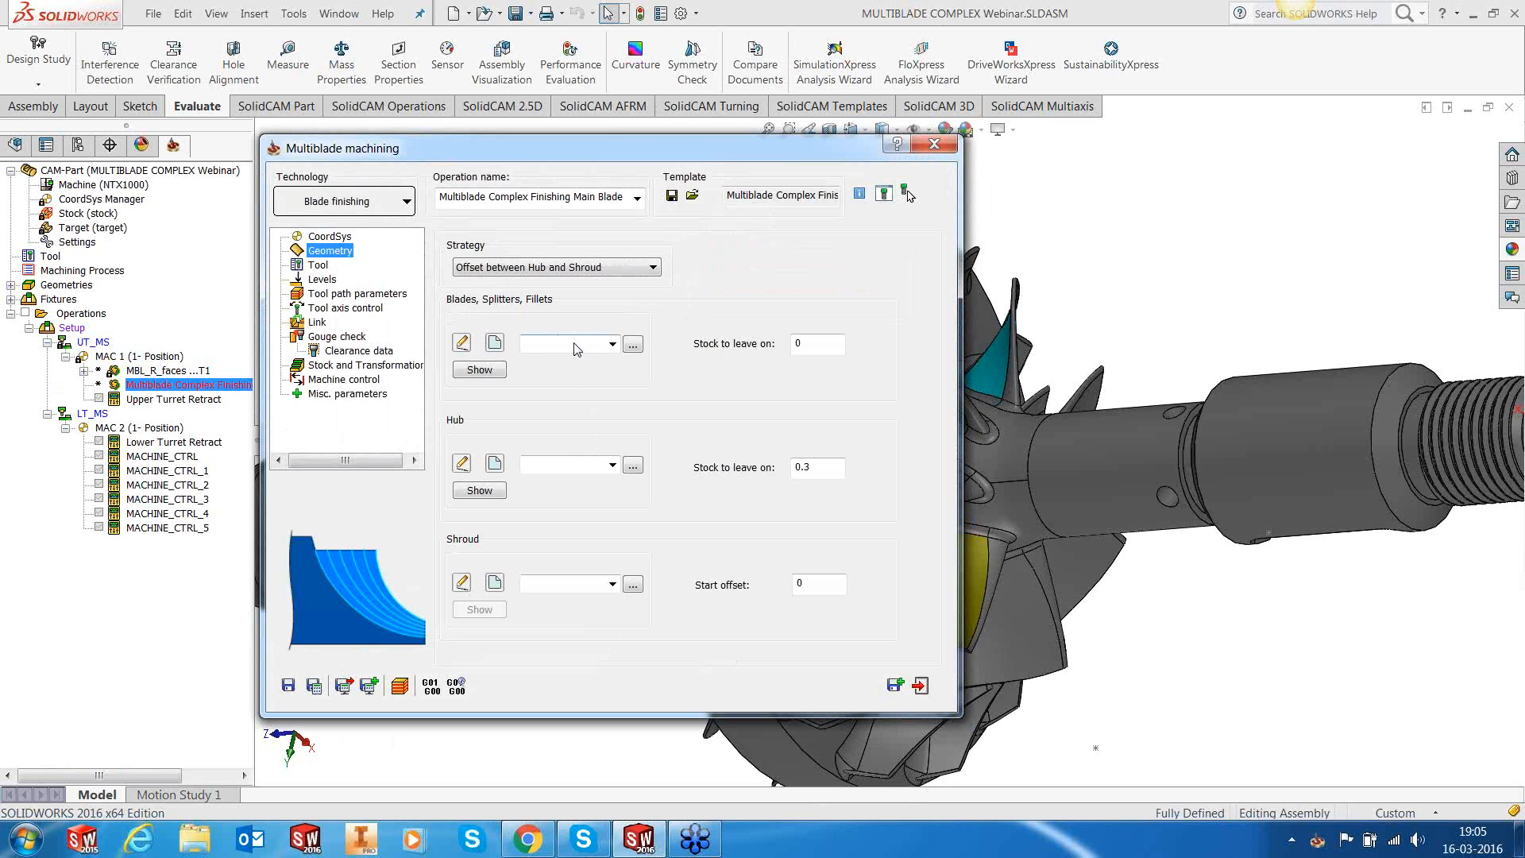
click(632, 344)
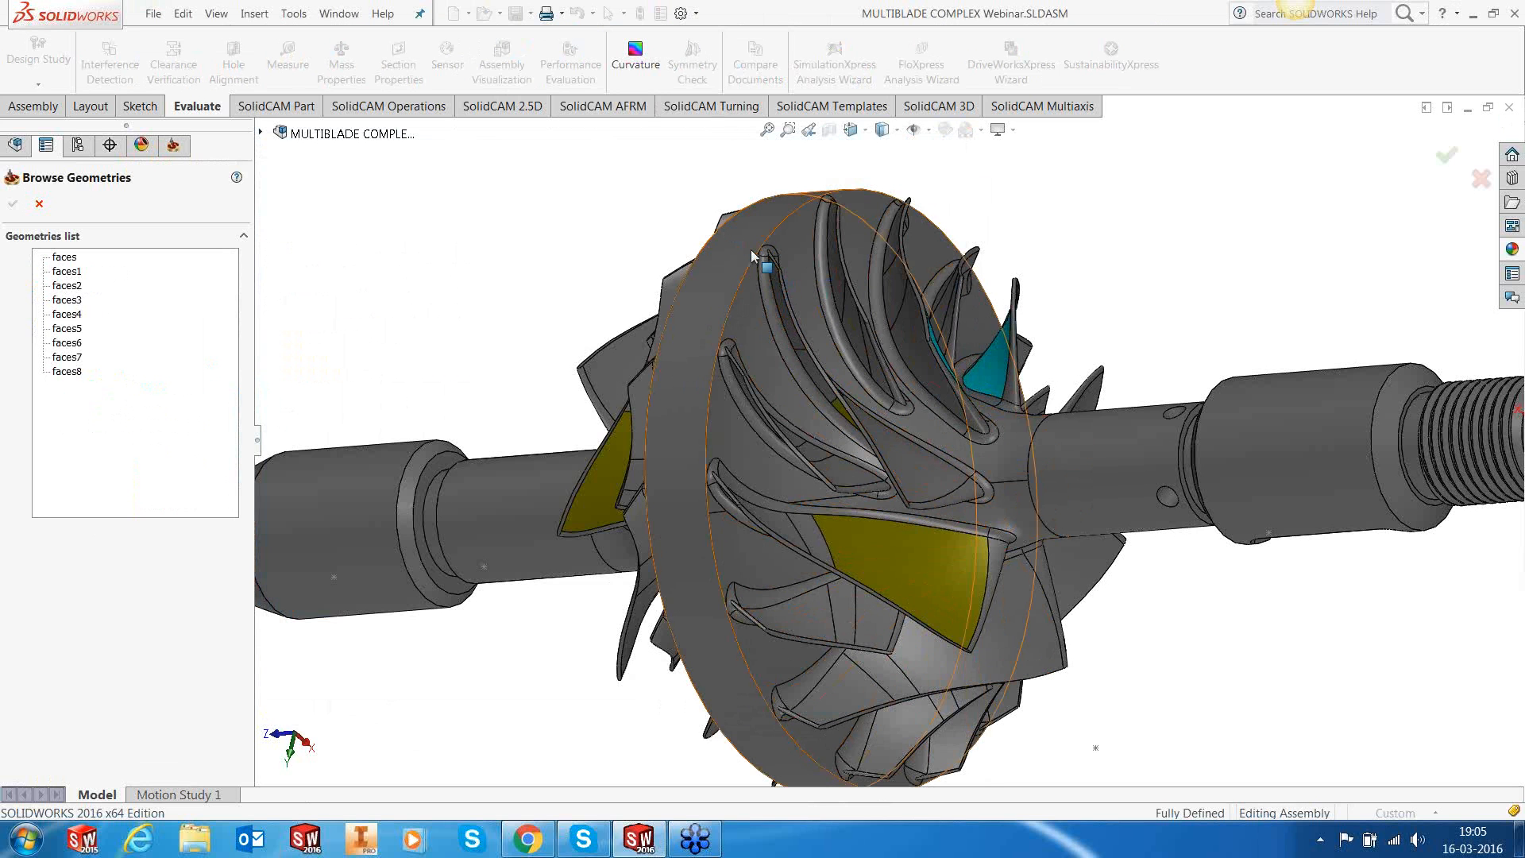
scroll(751, 250, down, 5)
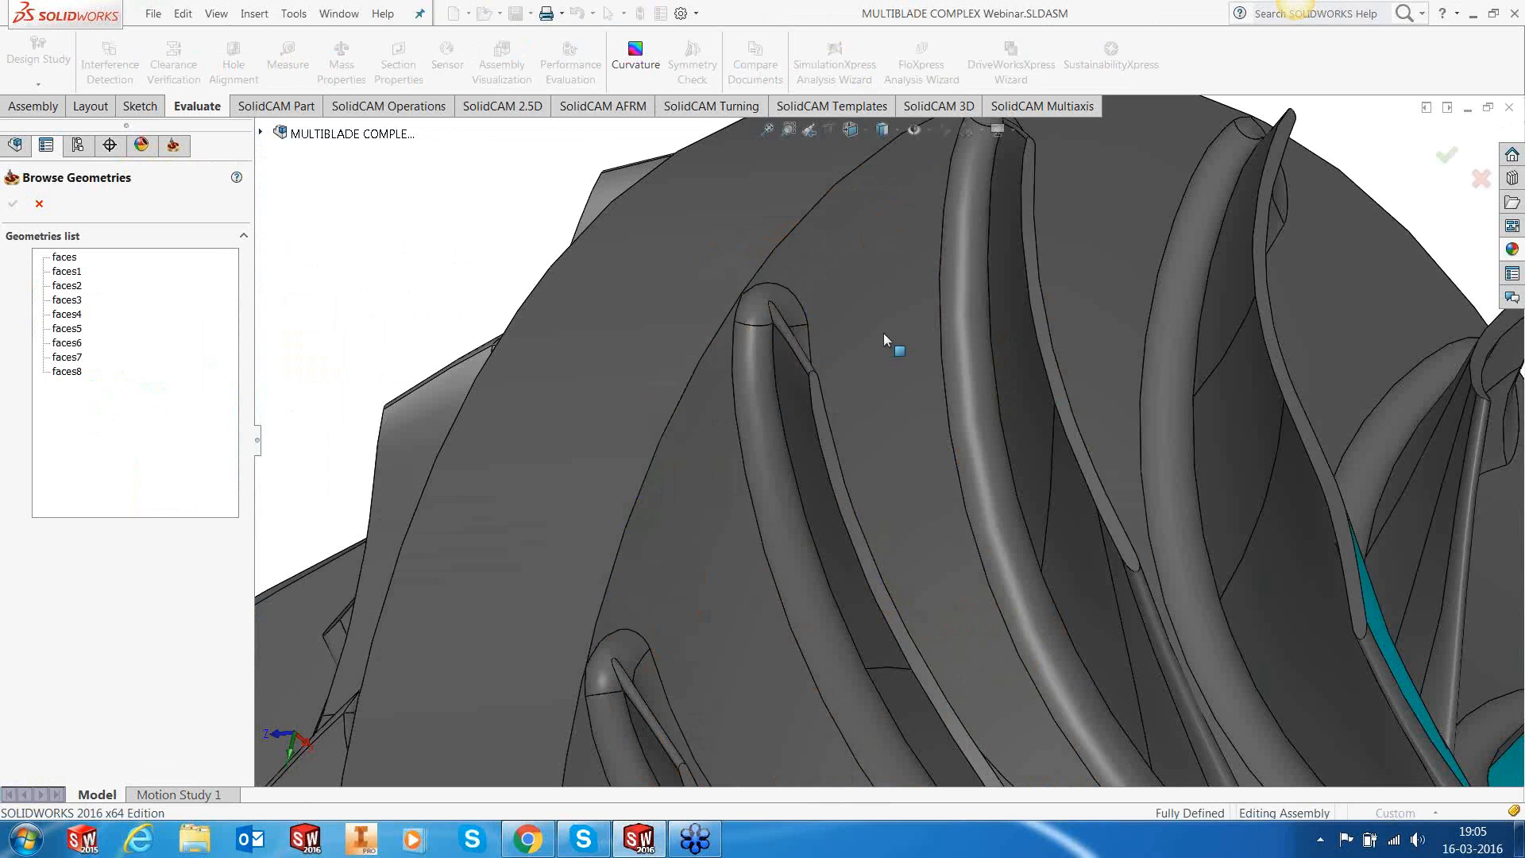
scroll(883, 332, down, 5)
middle_drag(717, 421, 750, 402)
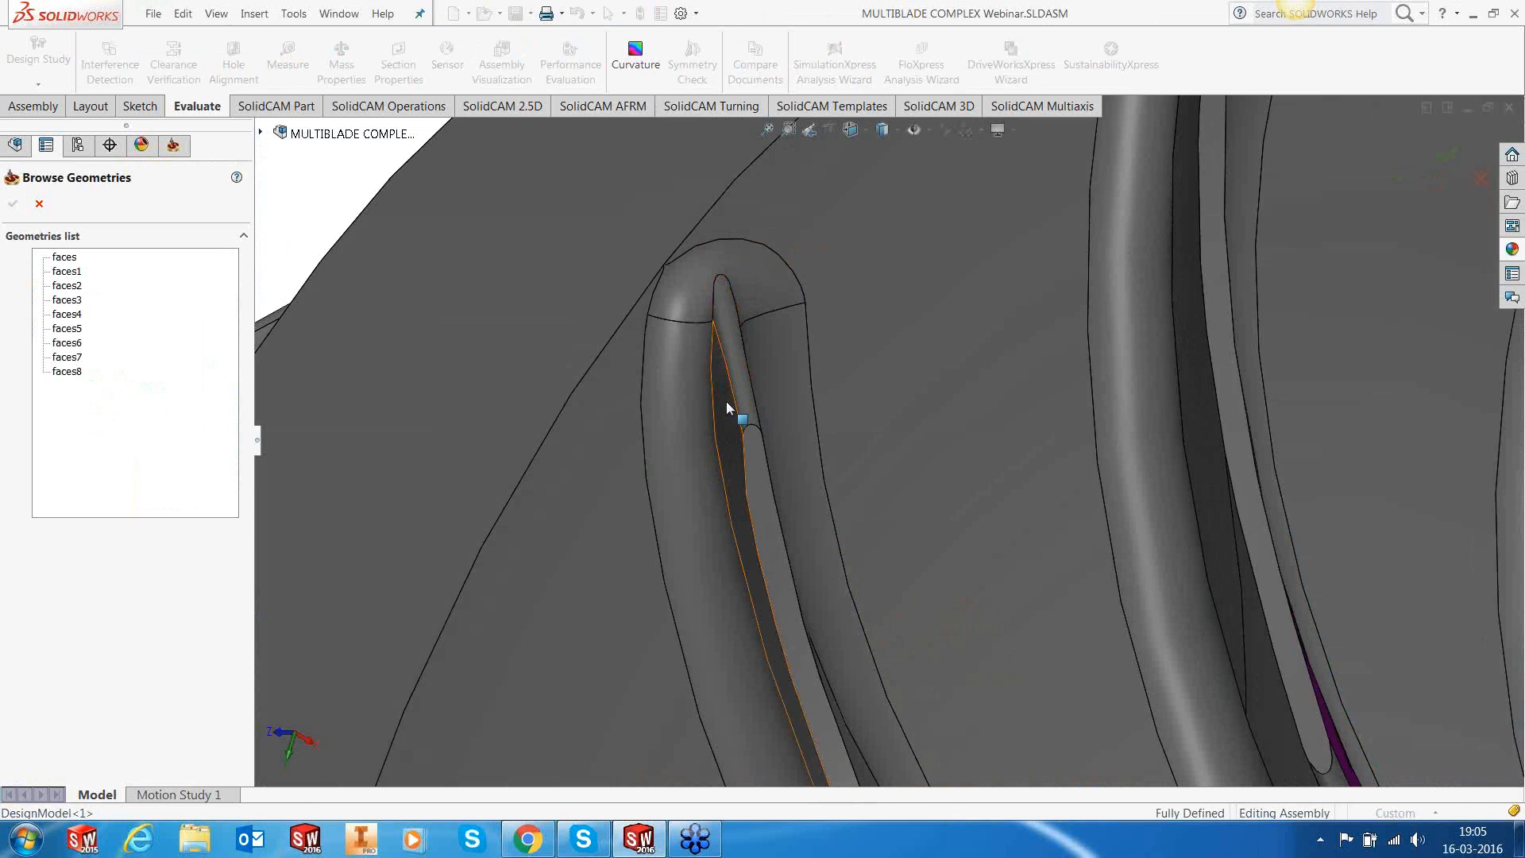
scroll(725, 402, up, 1)
scroll(726, 402, up, 9)
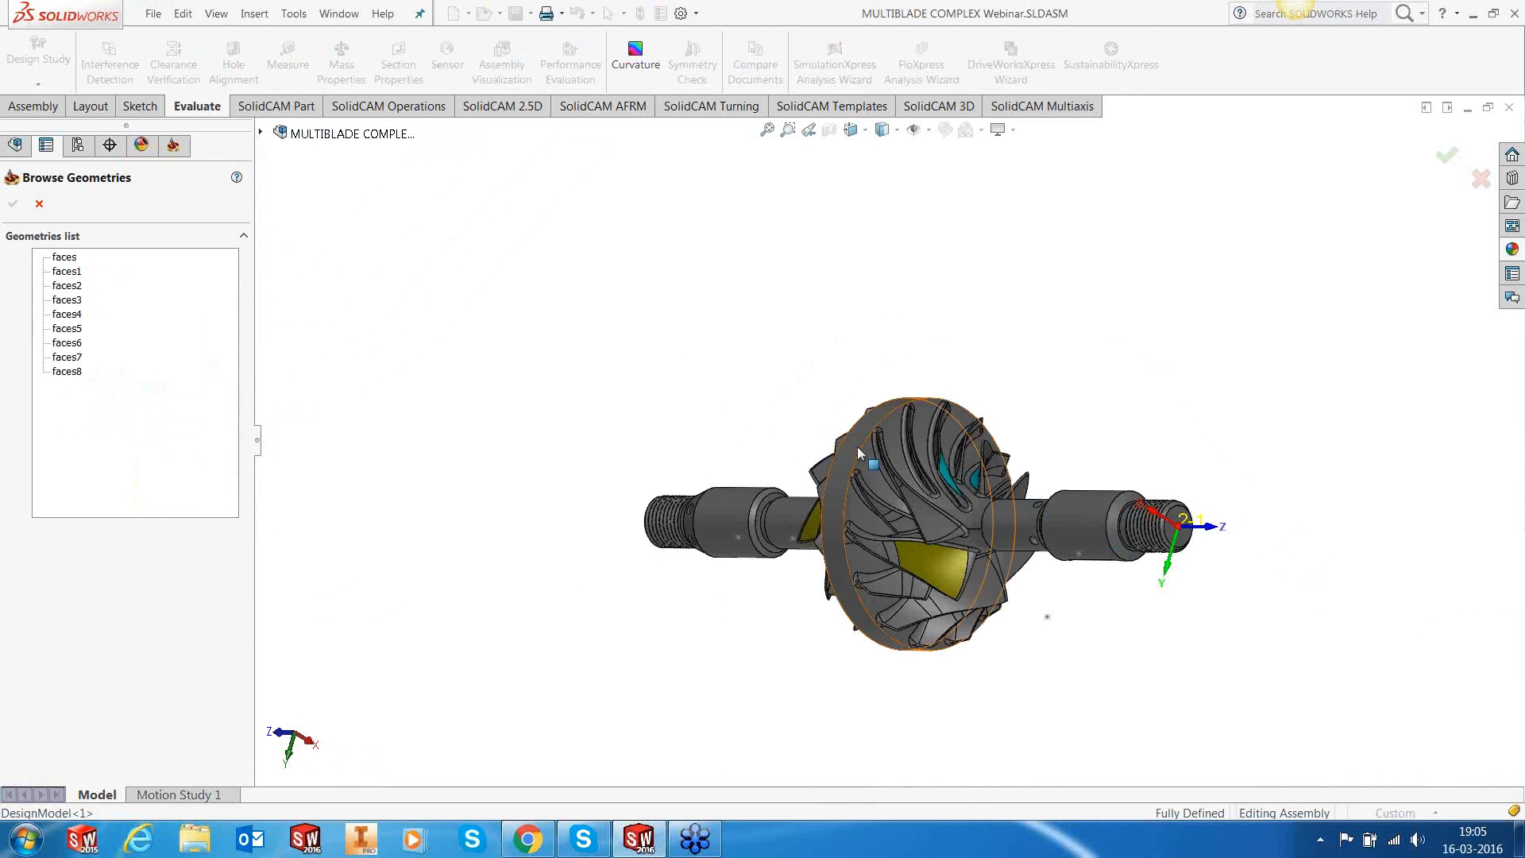
scroll(959, 540, down, 2)
scroll(958, 540, down, 1)
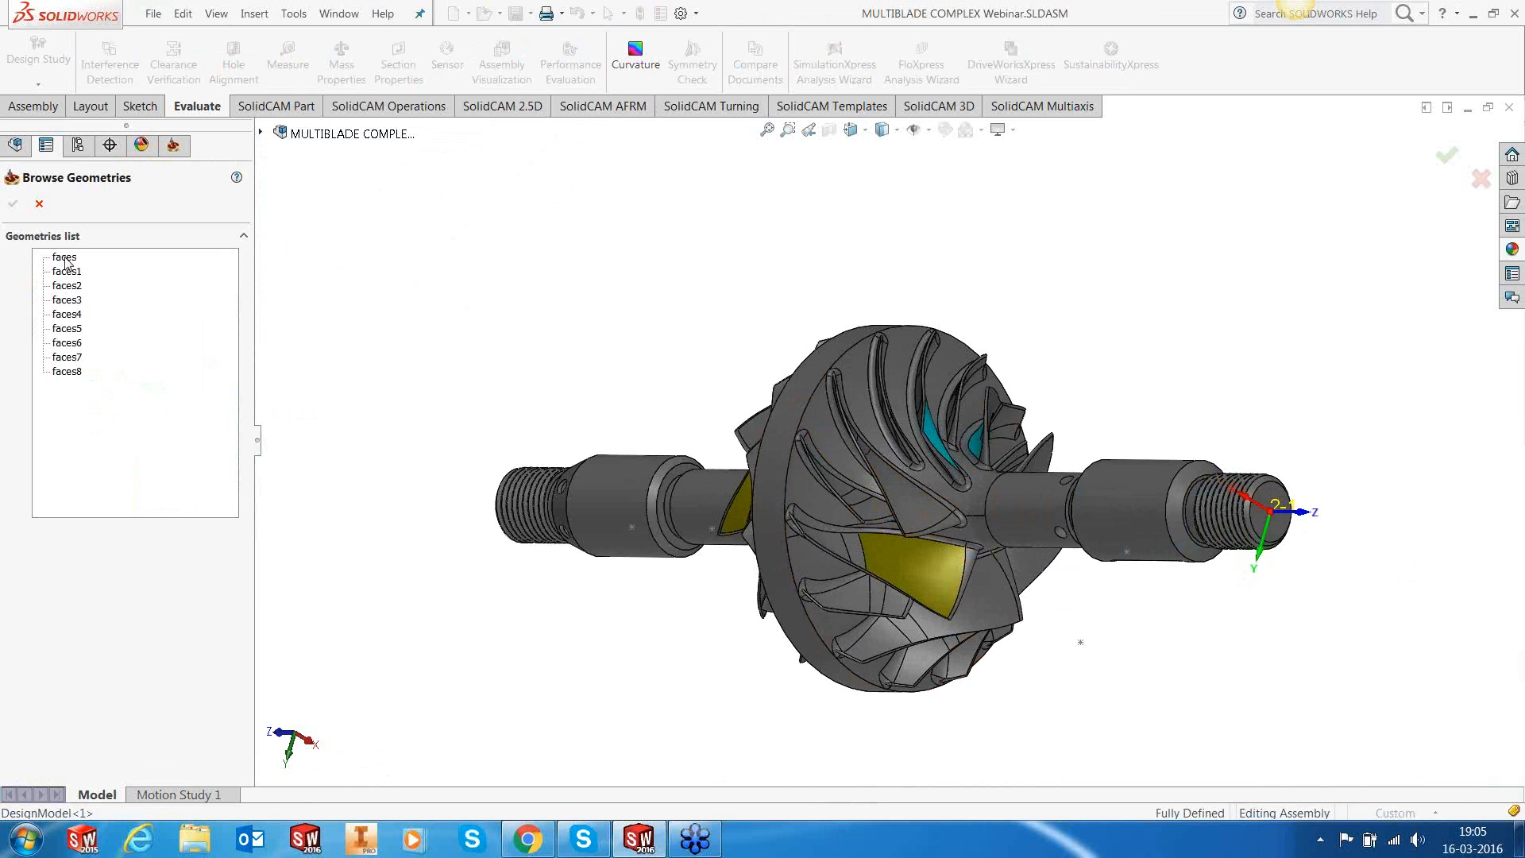
click(71, 289)
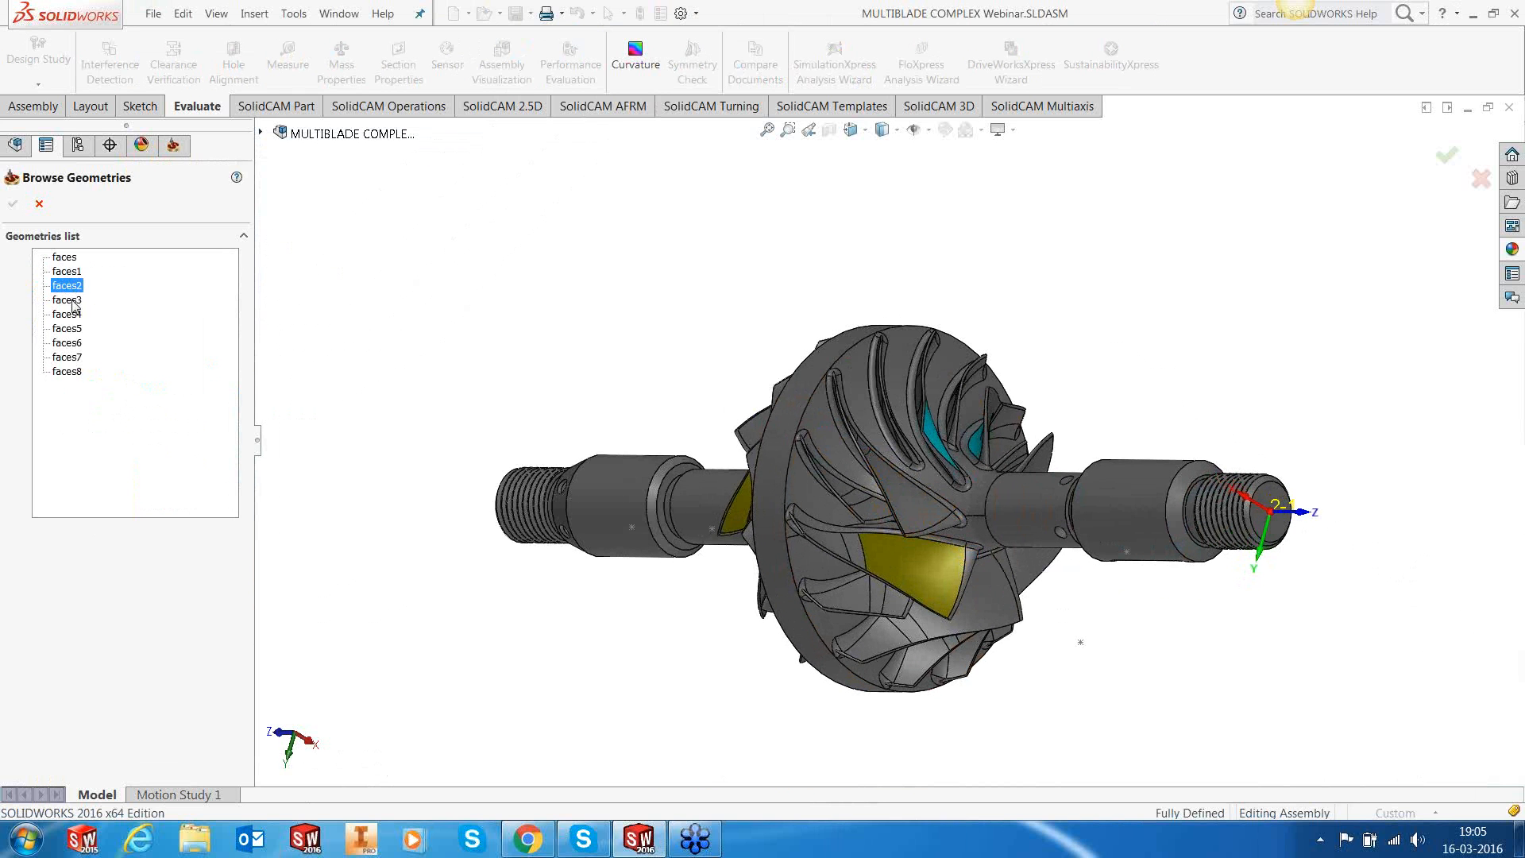
click(72, 300)
click(70, 314)
middle_drag(614, 381, 613, 382)
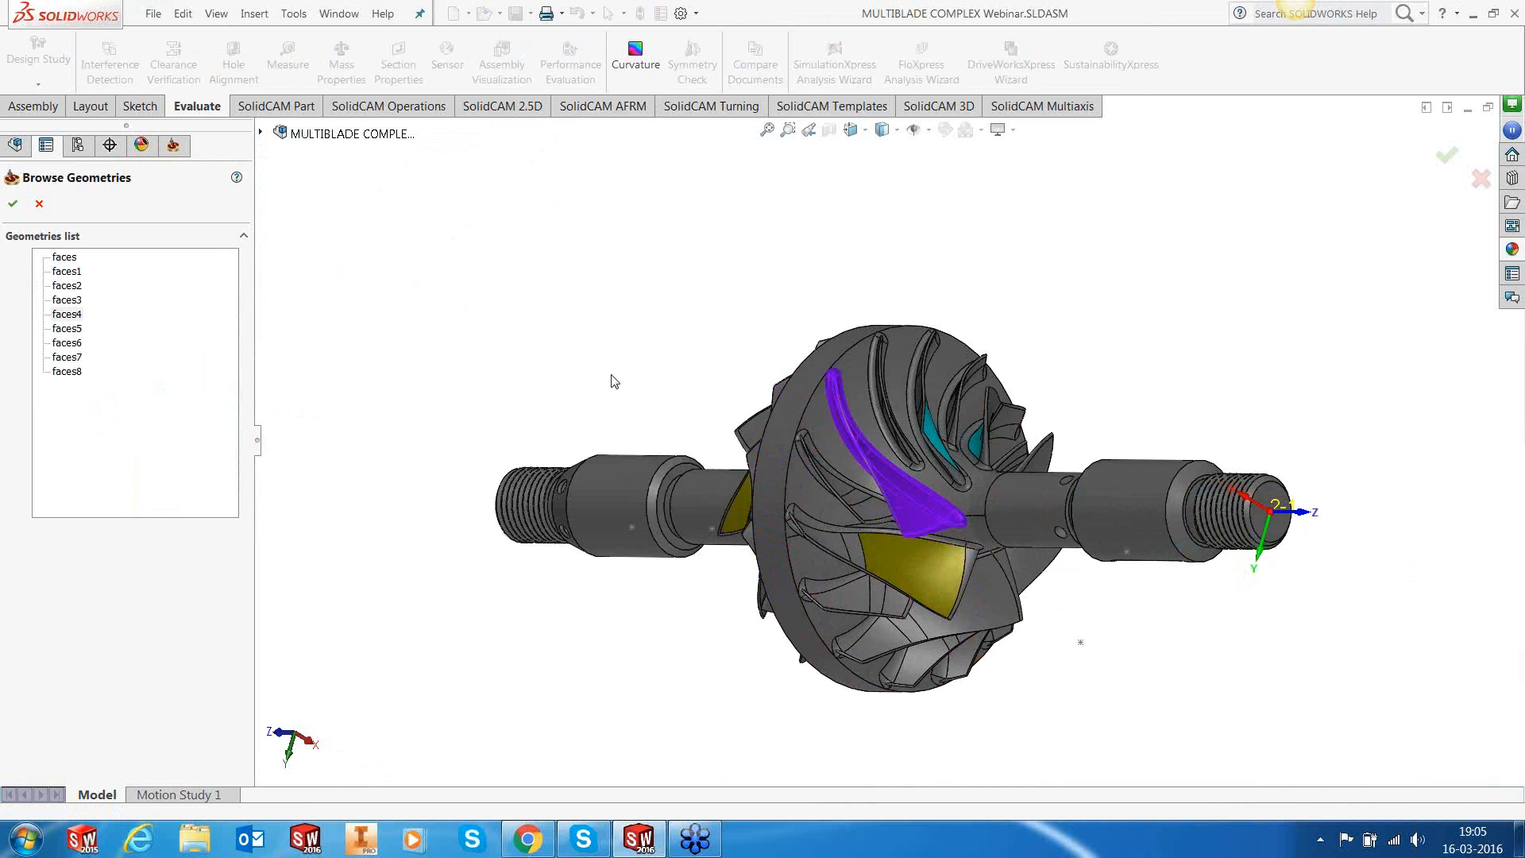
scroll(921, 513, down, 3)
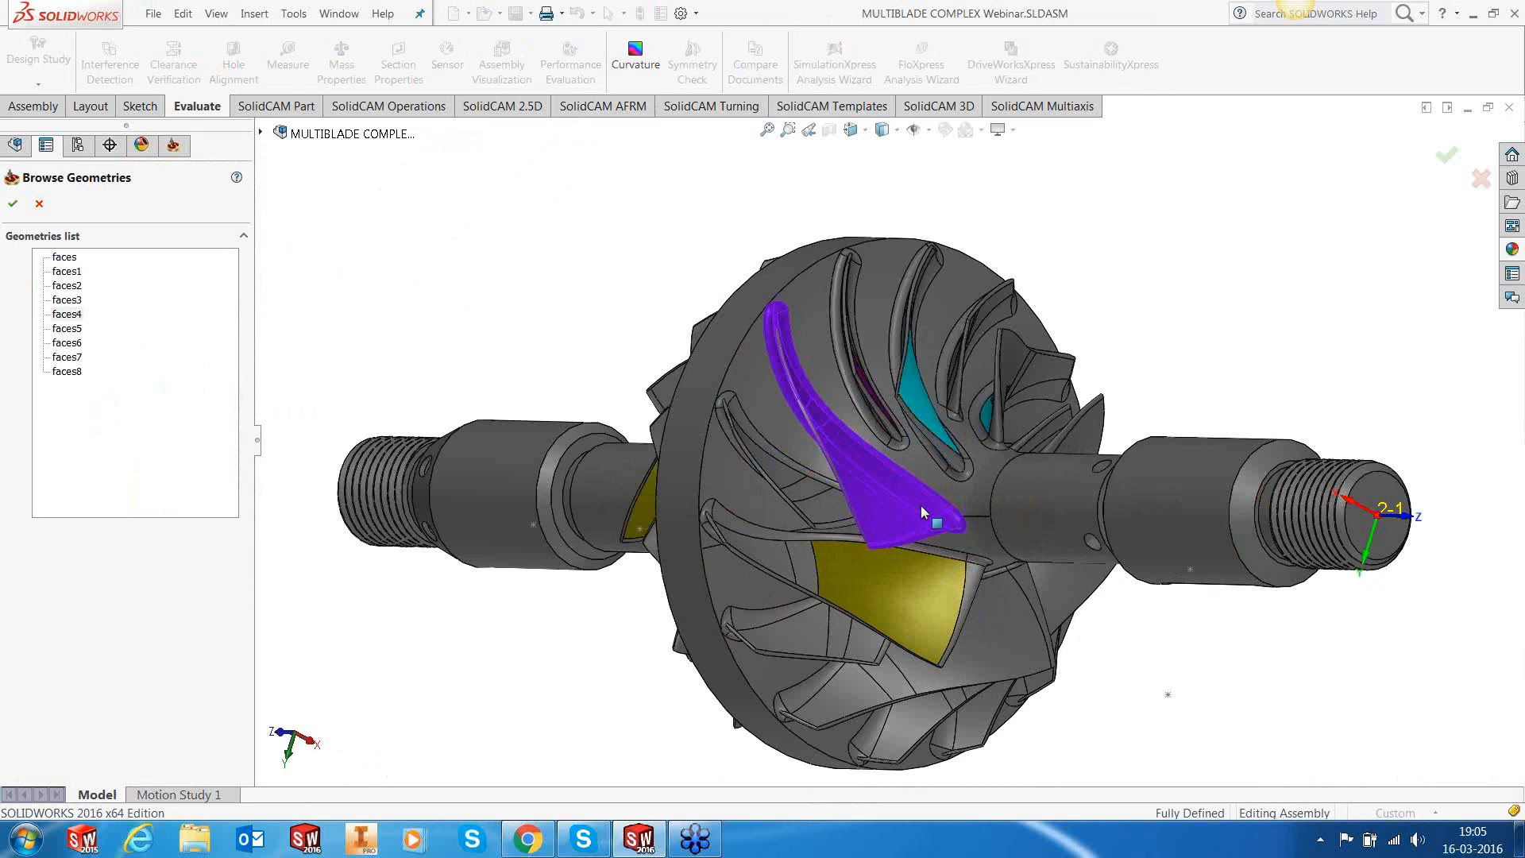
scroll(921, 506, down, 1)
click(12, 204)
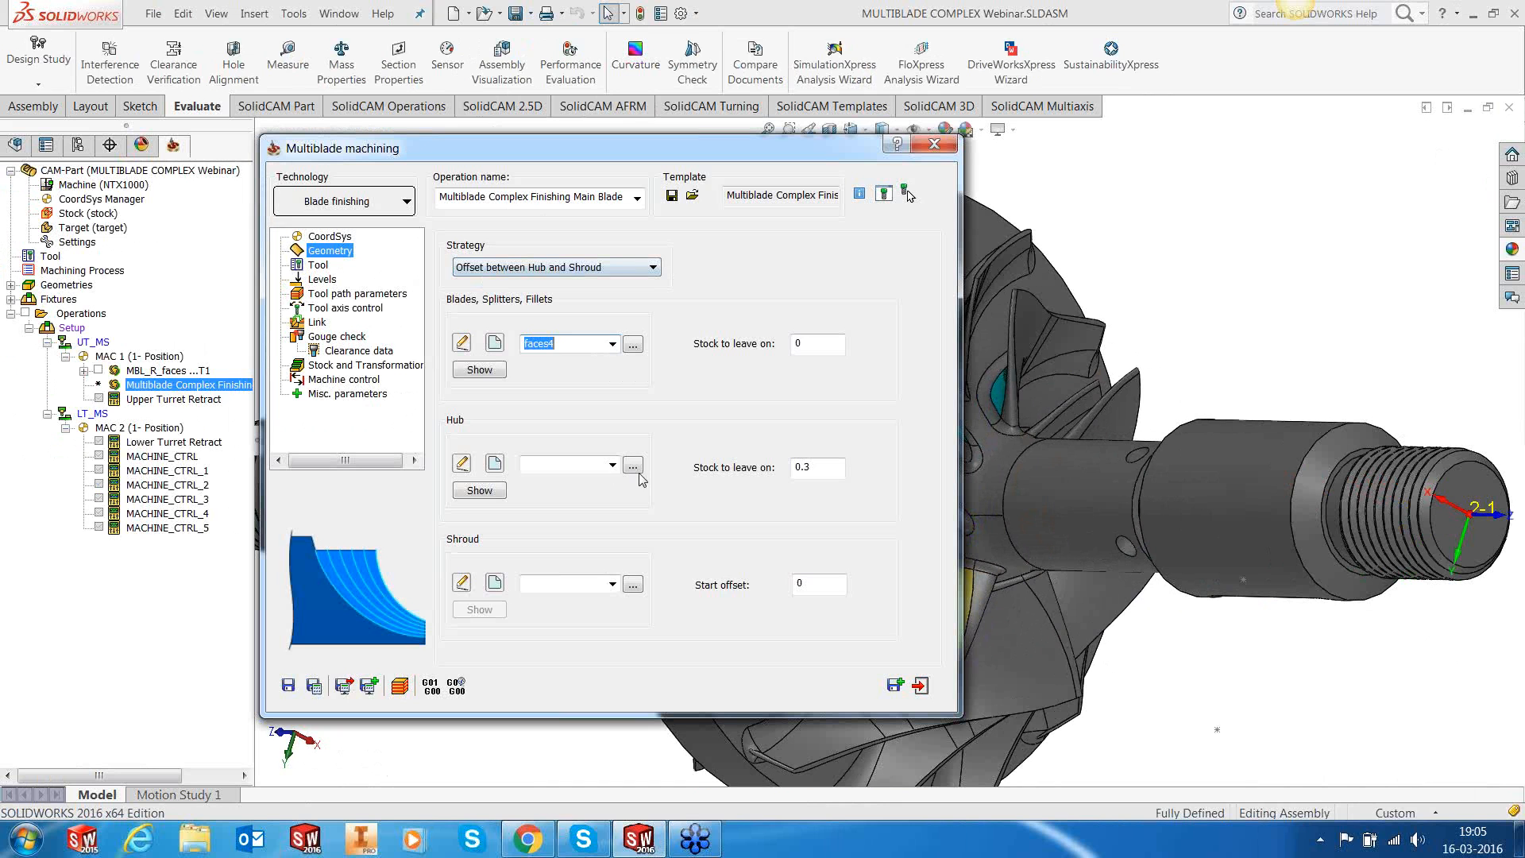
Step: Set the hub geometry to faces1 and the shroud geometry to the blade's top surface, faces5
click(612, 464)
click(556, 508)
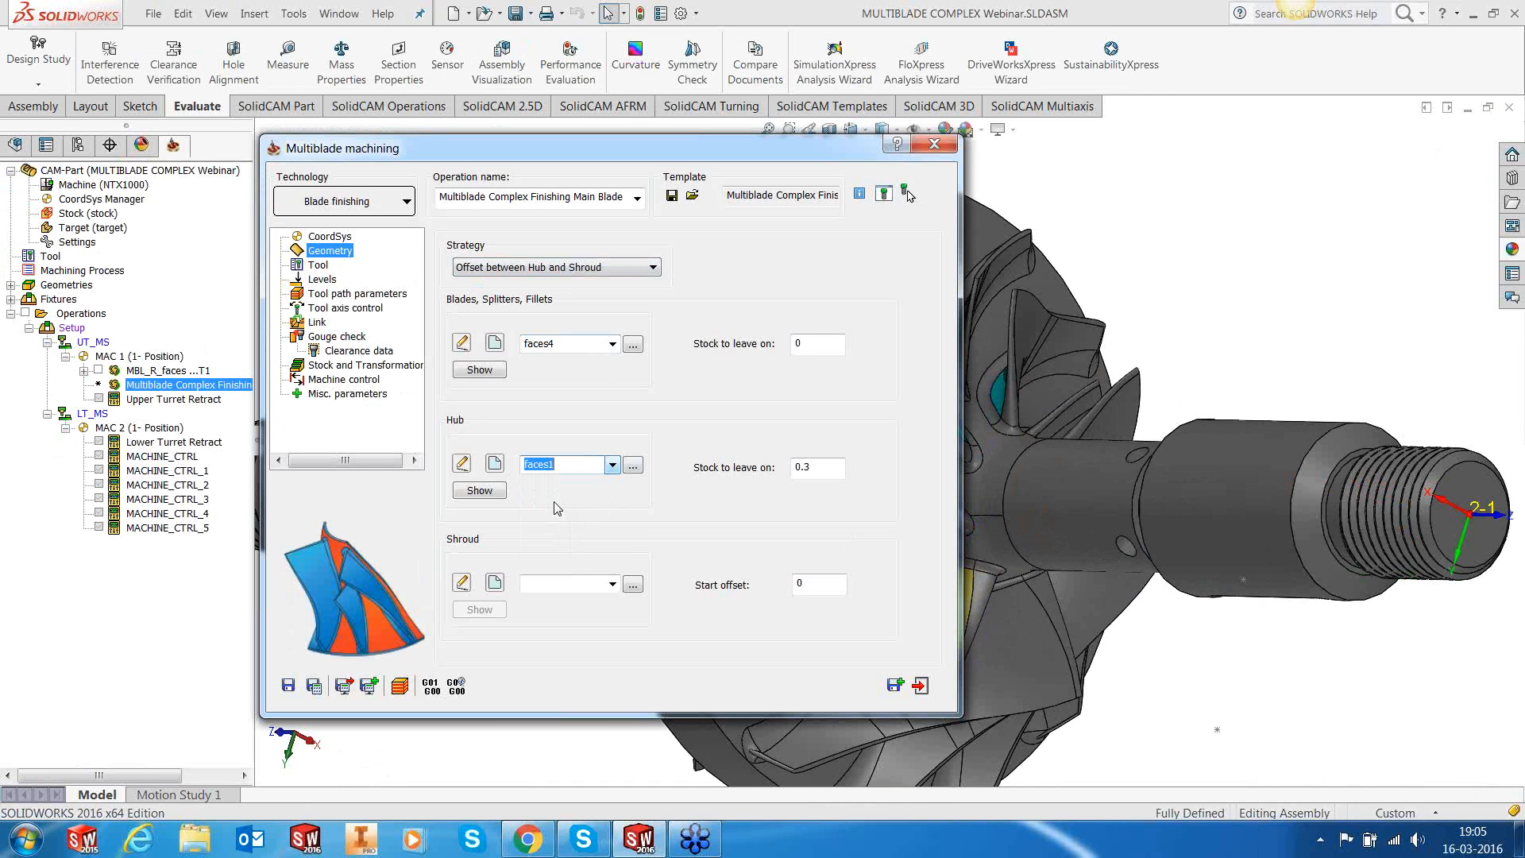
click(633, 586)
click(65, 286)
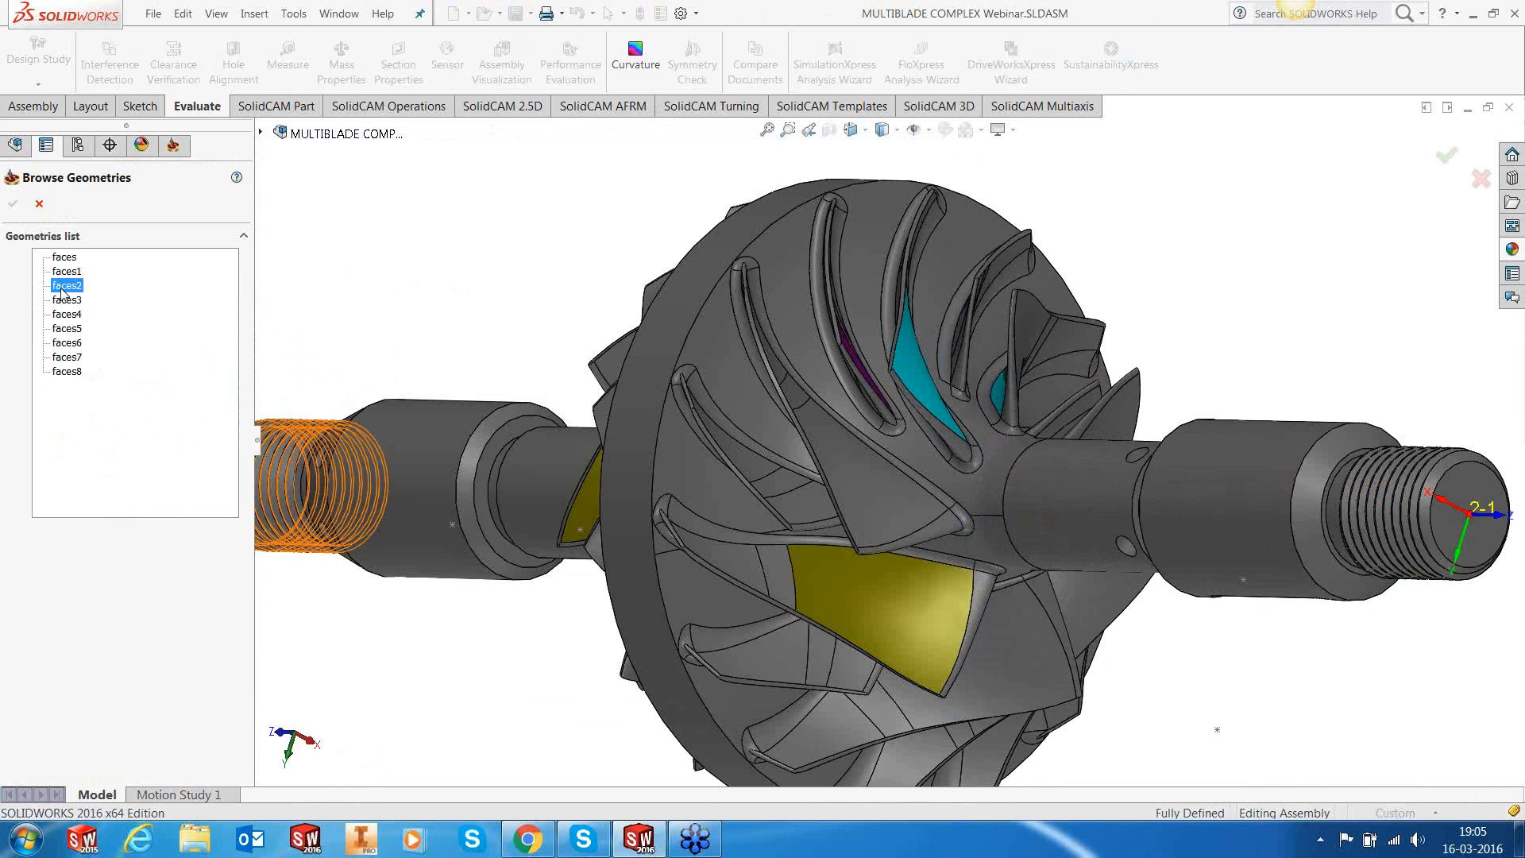
click(59, 301)
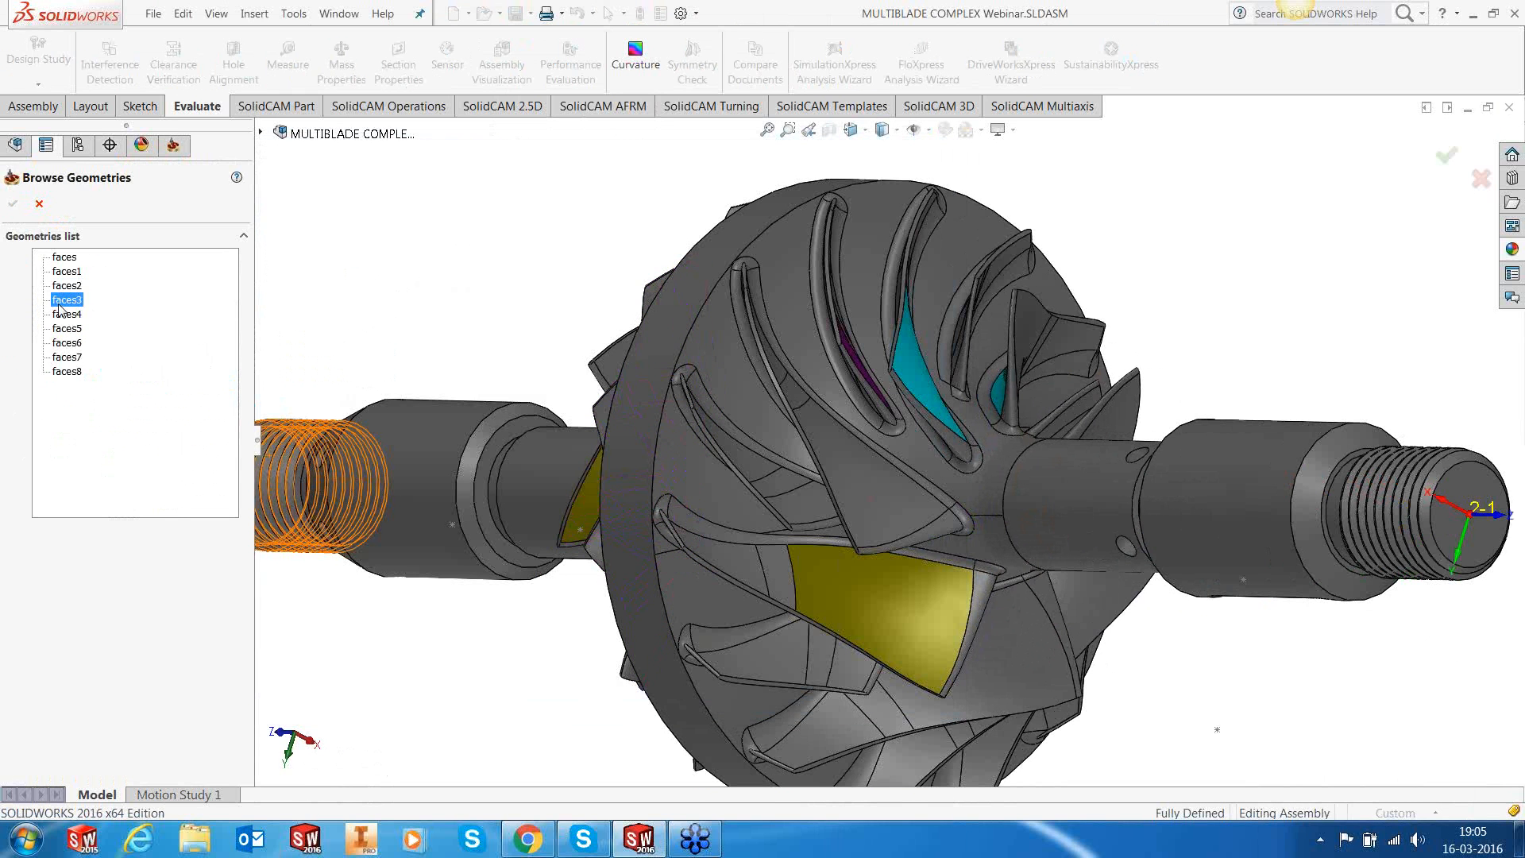
click(62, 315)
click(65, 329)
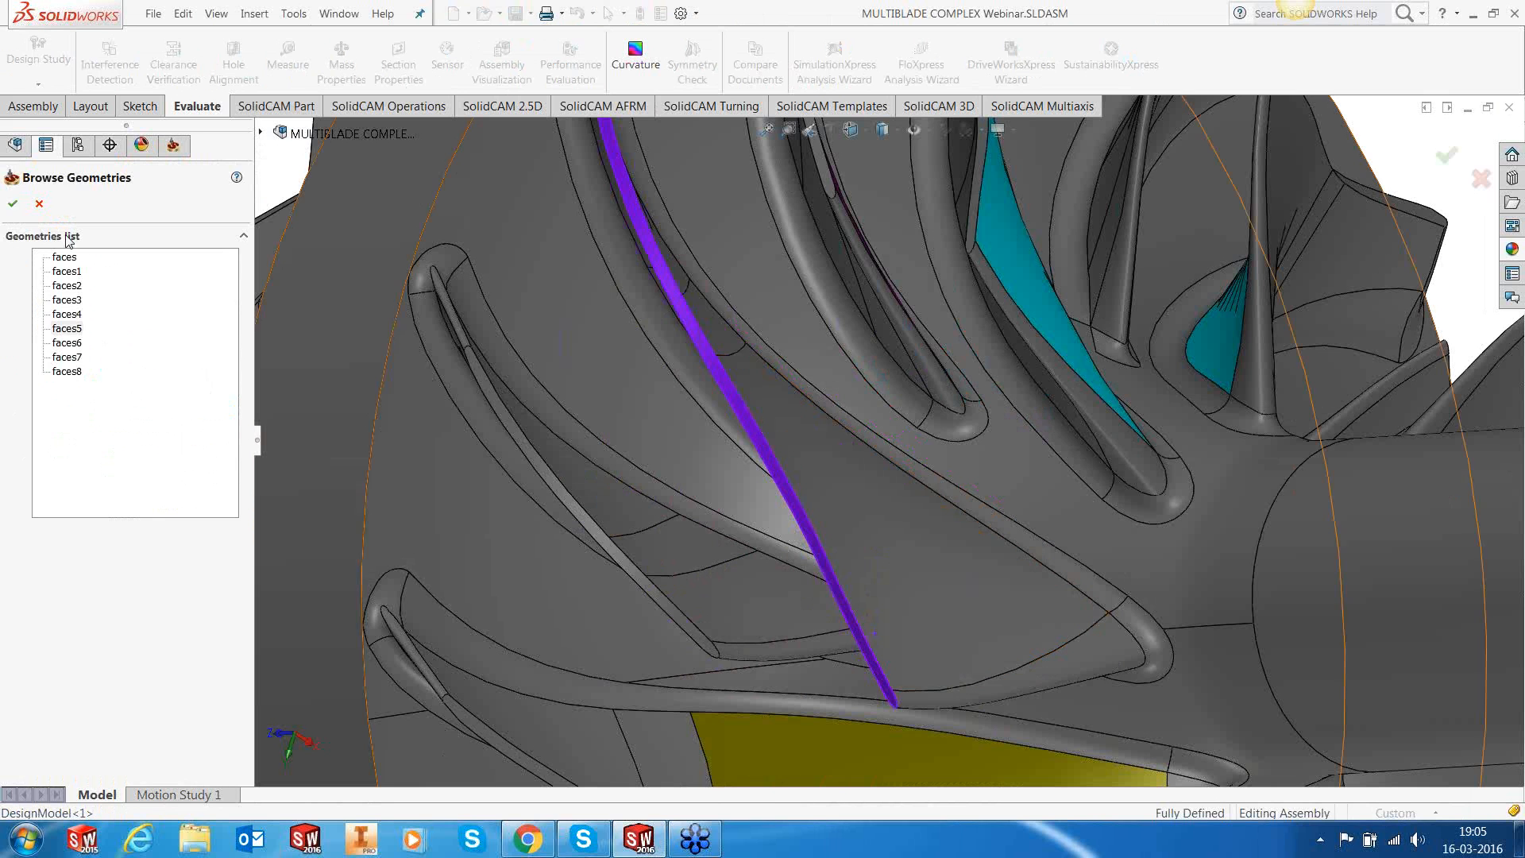
click(12, 205)
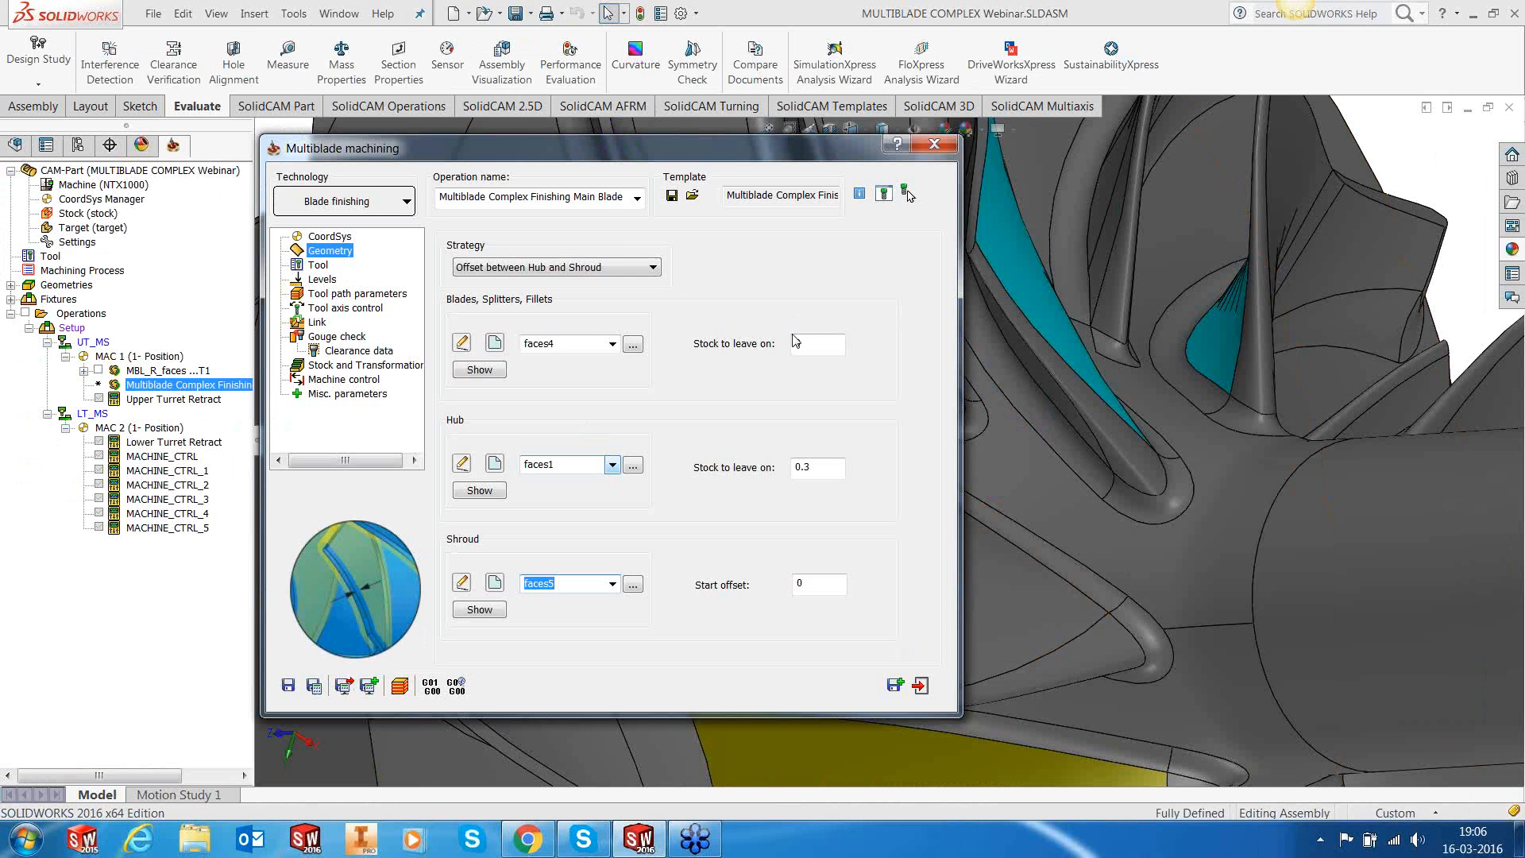
Step: Check the tool data and choose tool 2, the 12 mm taper ball nose with a 4 mm tip, for the operation
click(318, 265)
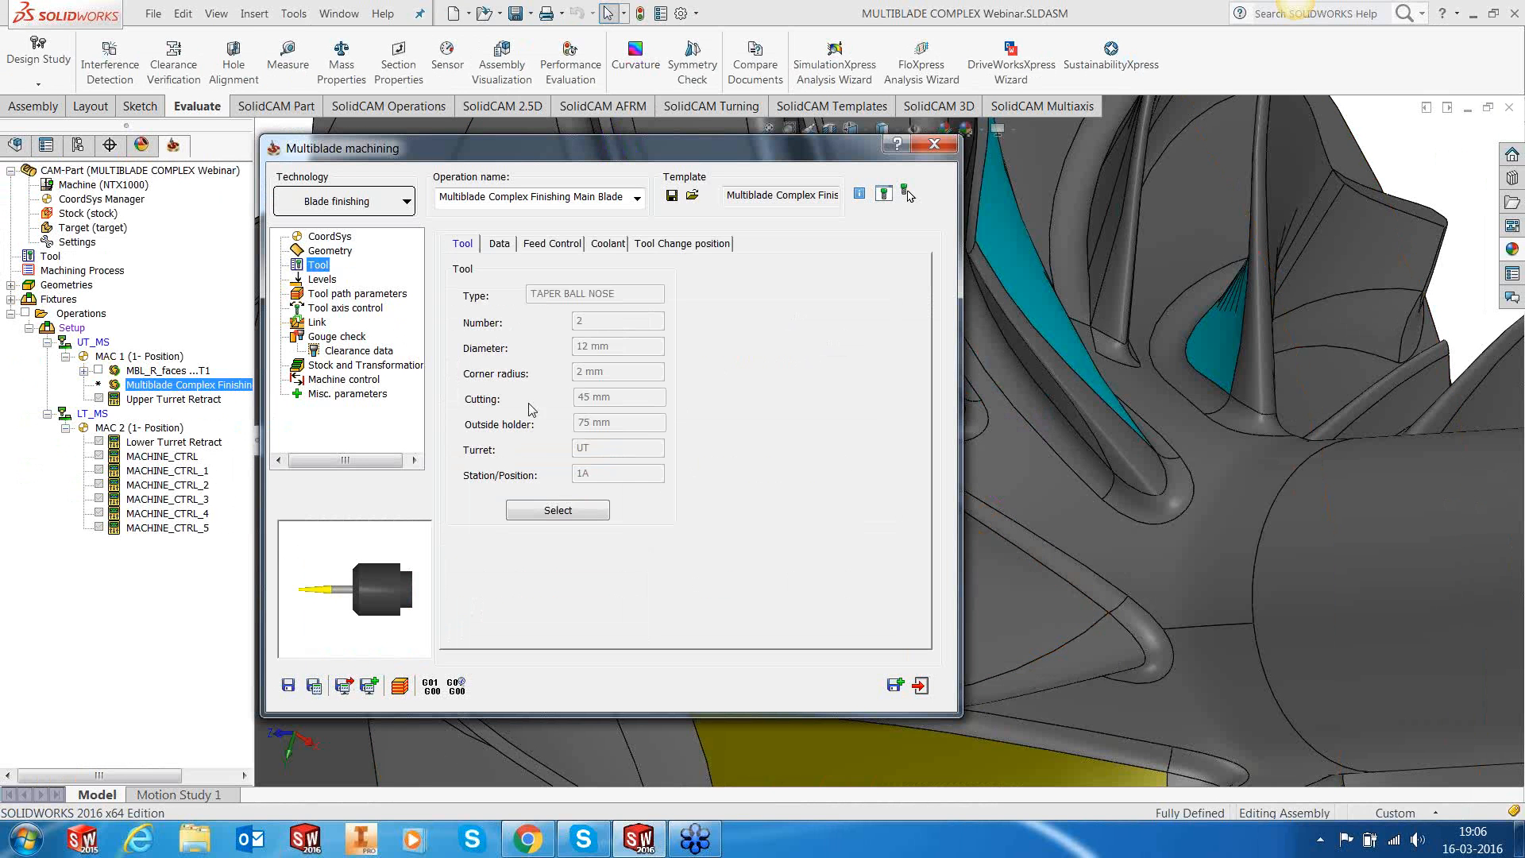
click(566, 517)
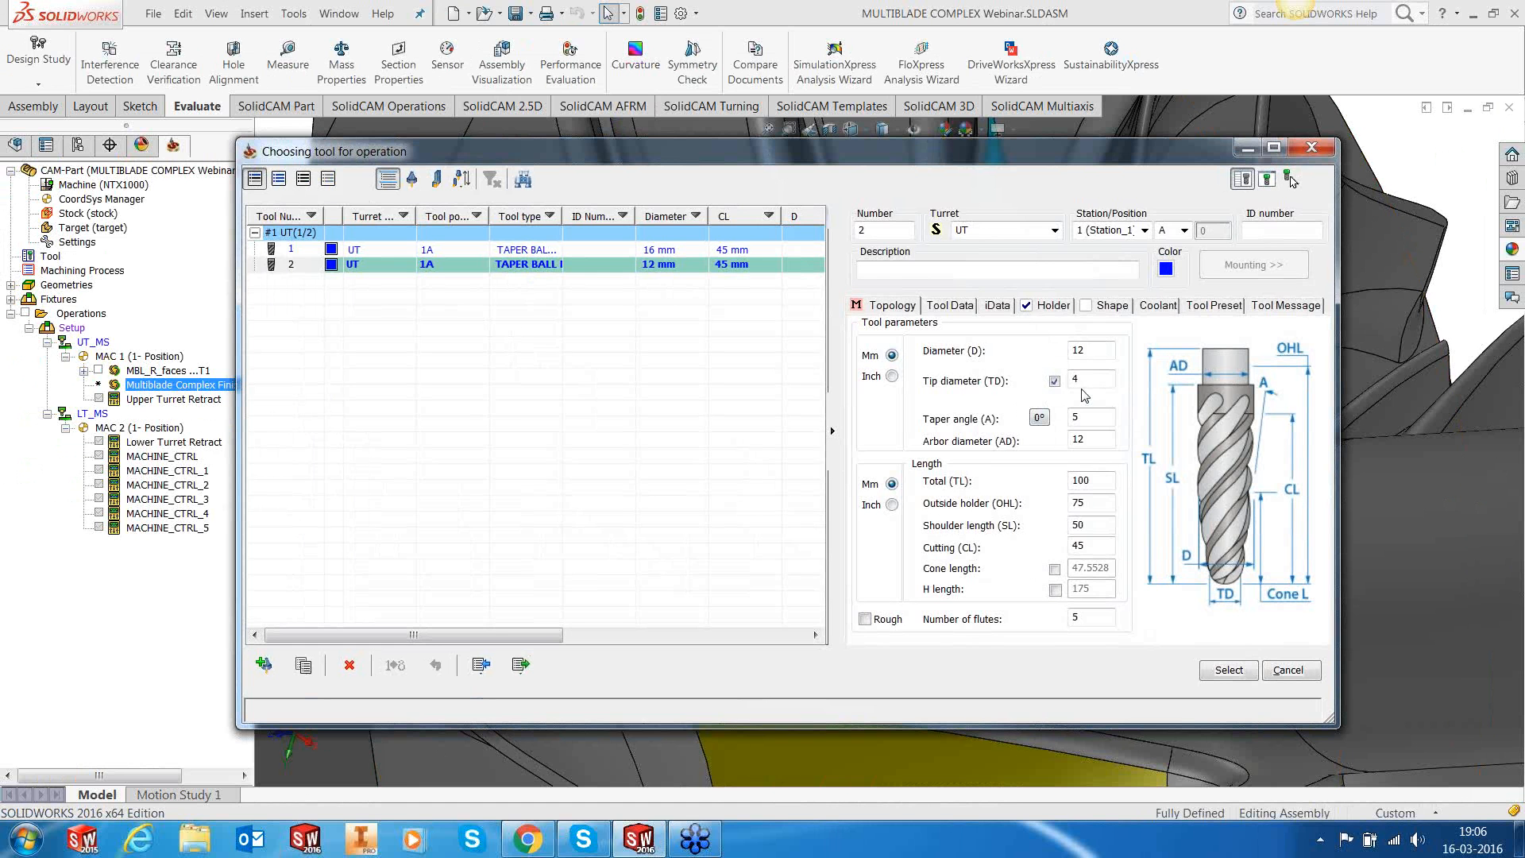
click(1208, 674)
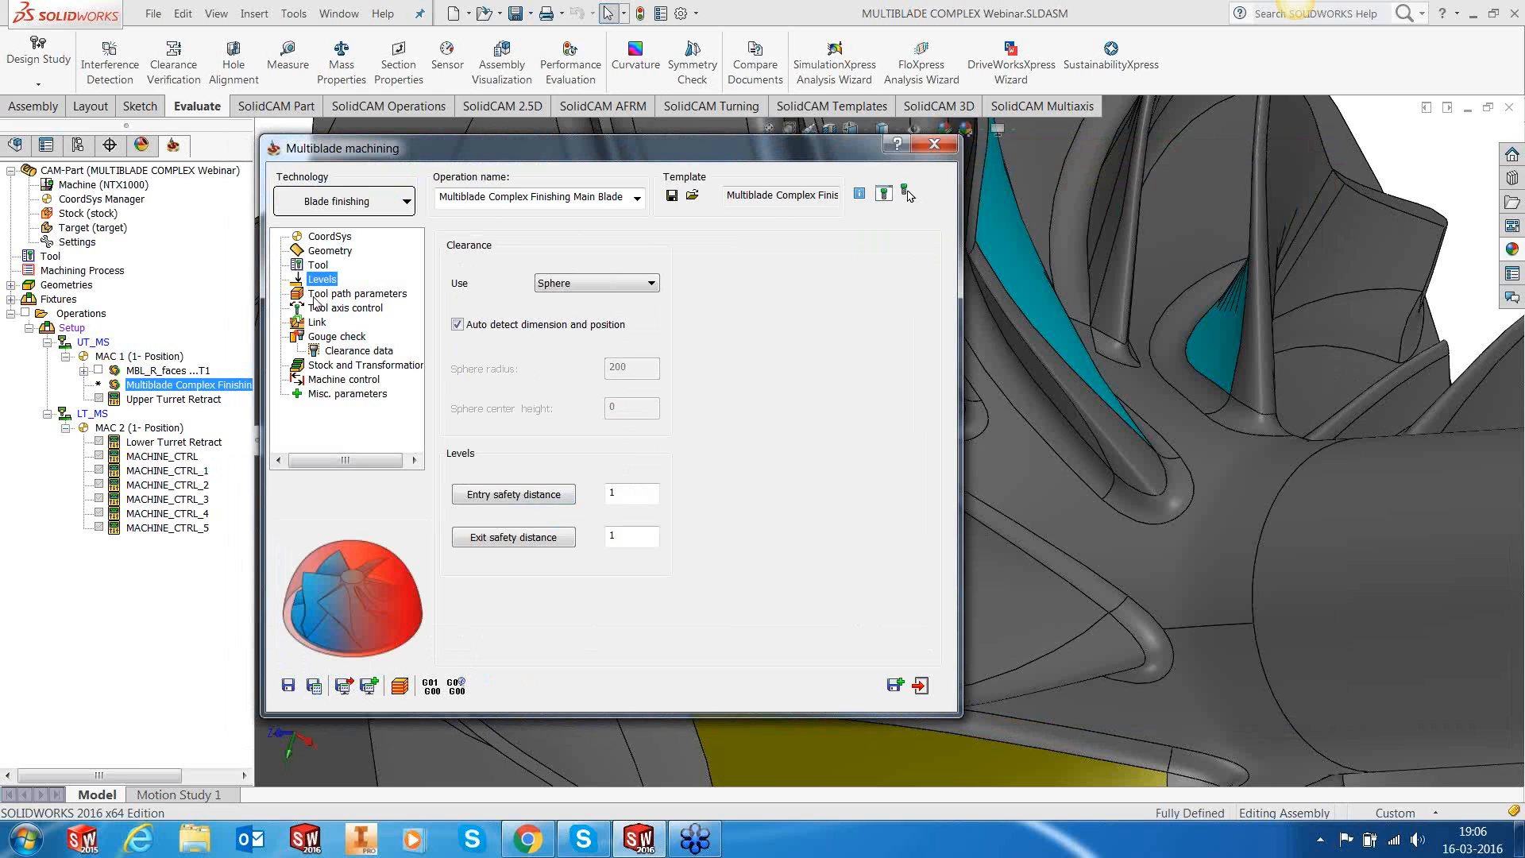
Step: Look through the surface quality, technology and sorting parameters of the tool path, keeping the contour set to Full
click(333, 294)
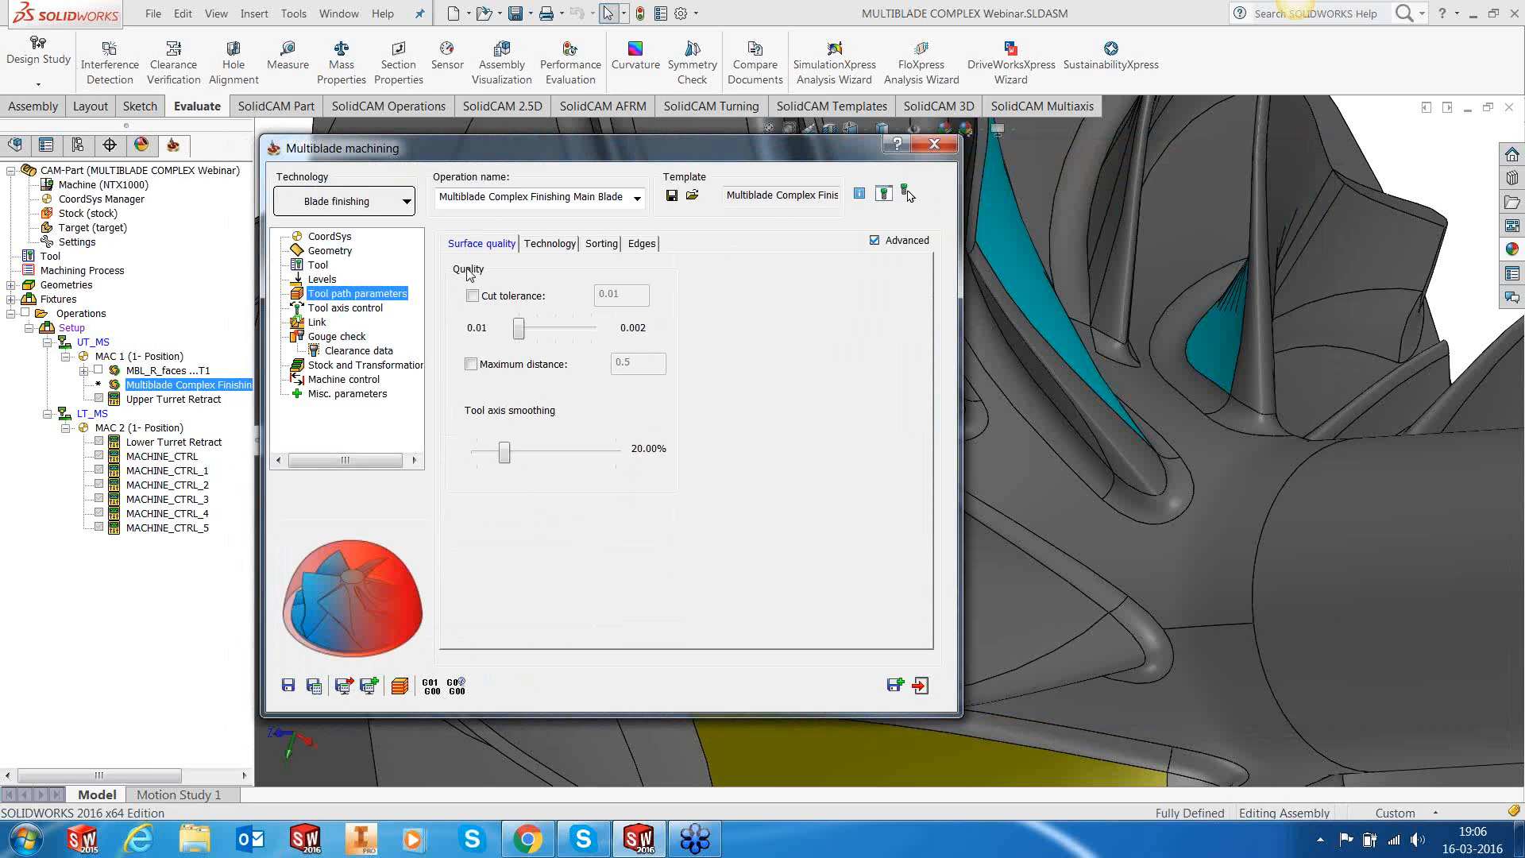
click(548, 244)
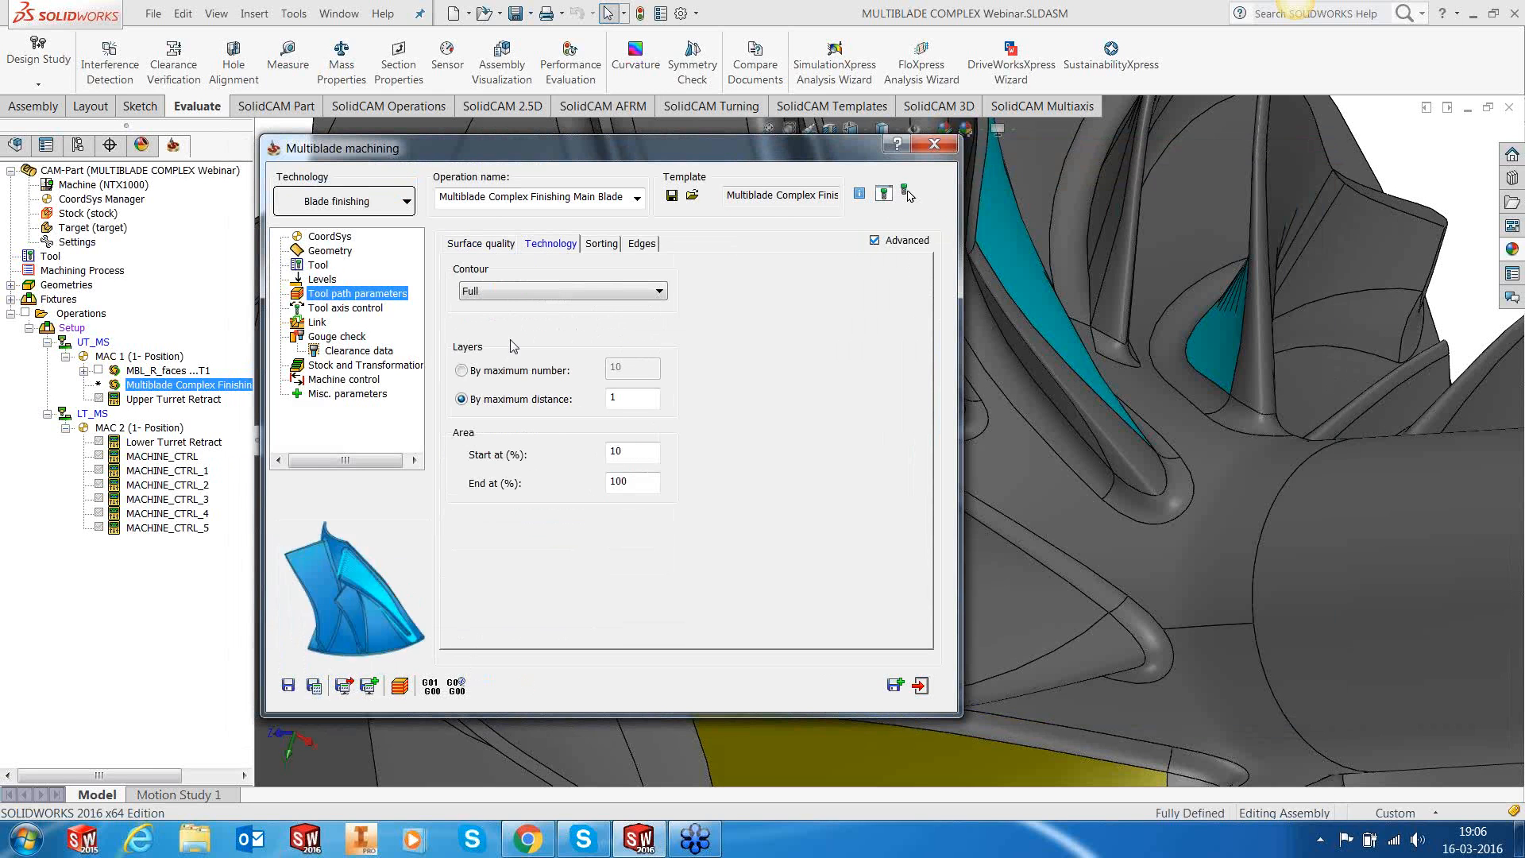
double_click(613, 398)
click(504, 290)
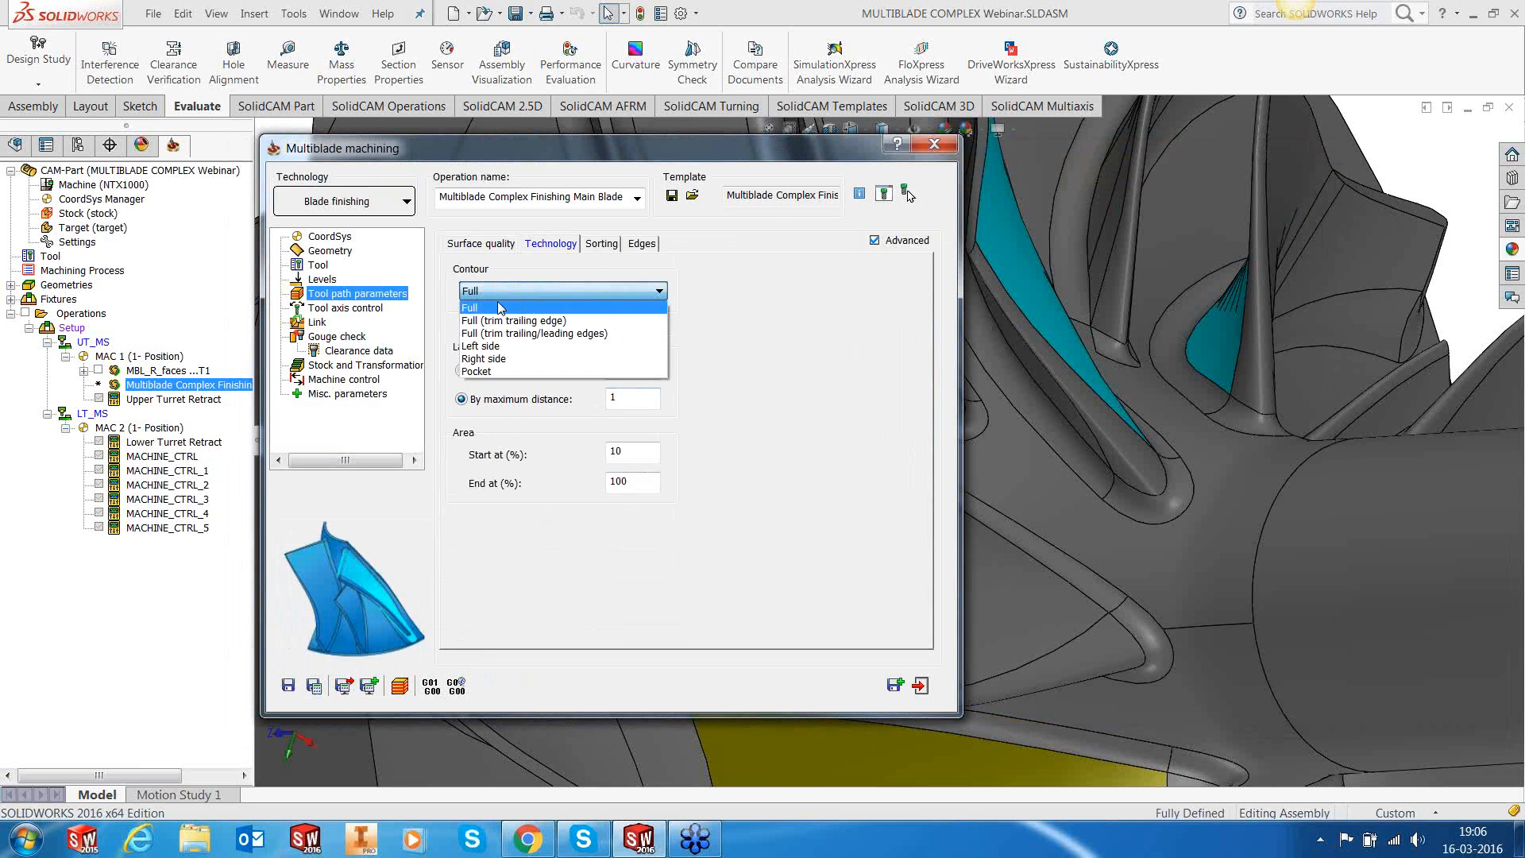
click(498, 307)
click(601, 244)
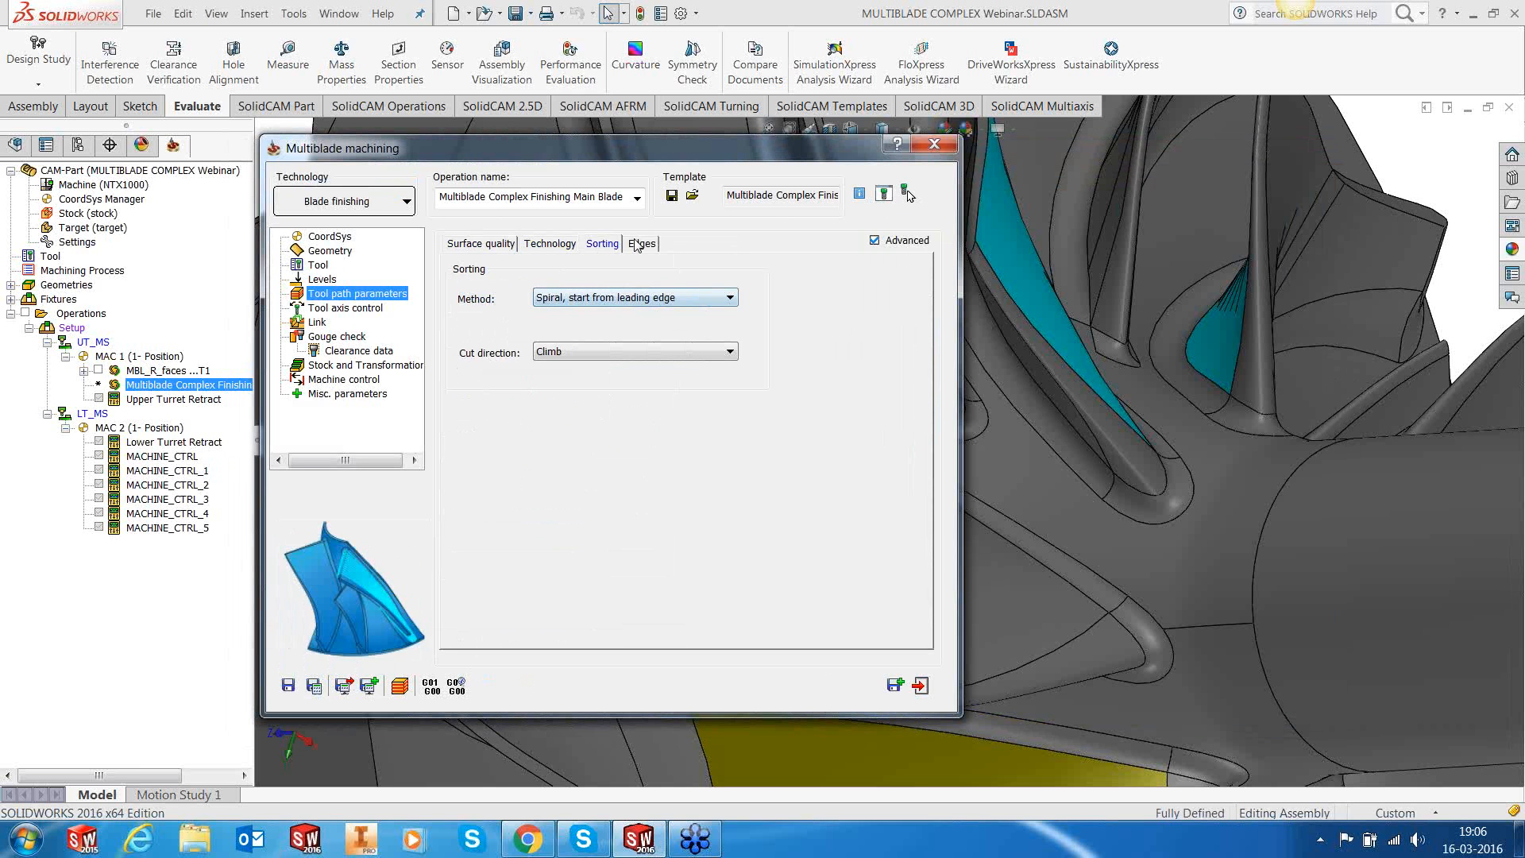
Step: Review the tool axis control, link, gouge check, clearance data and stock settings of the finishing operation
click(310, 309)
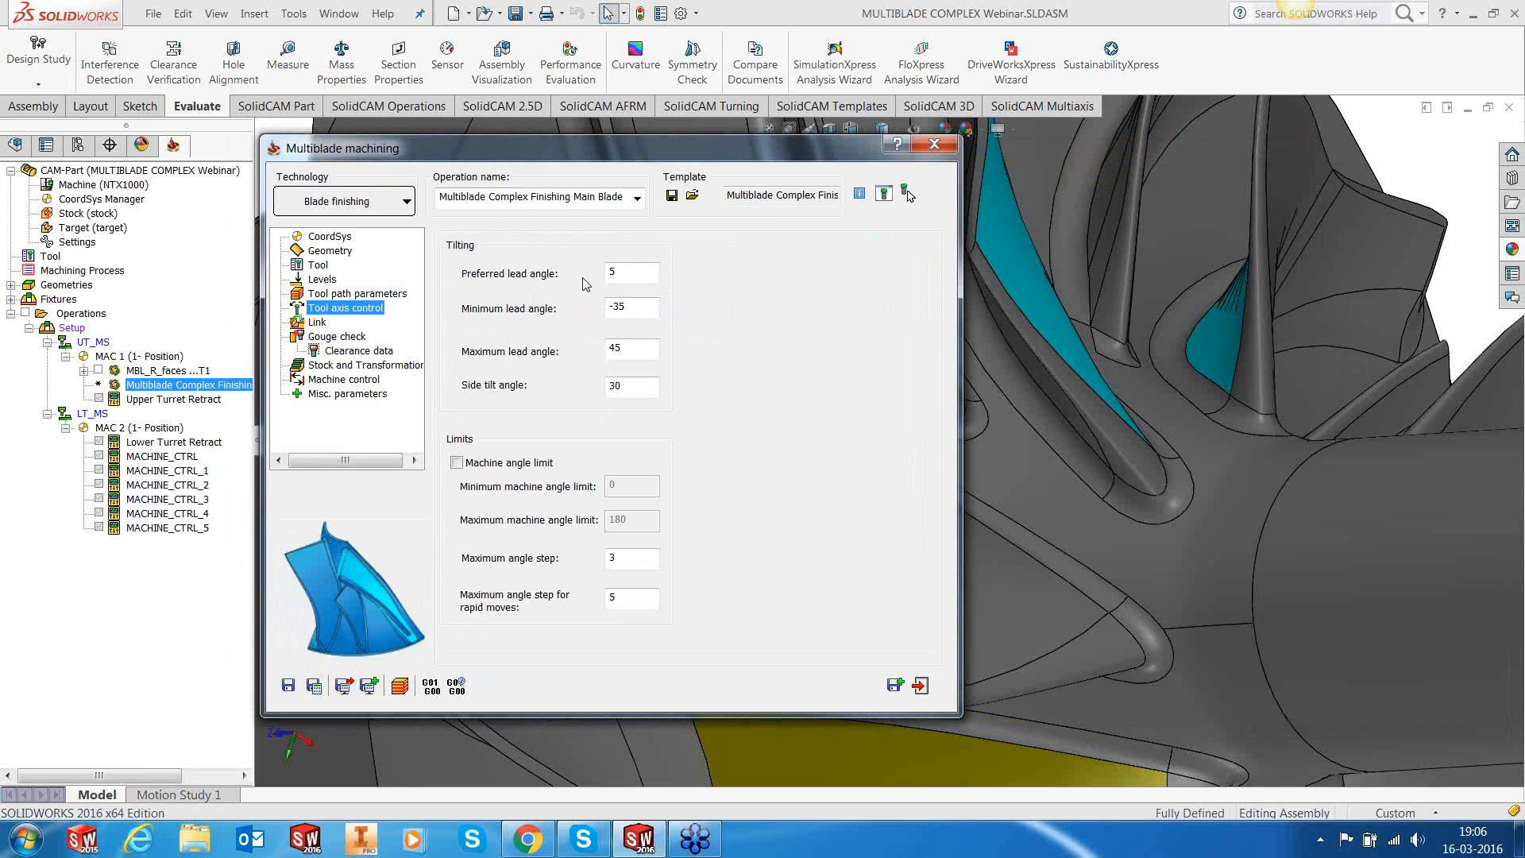
click(318, 324)
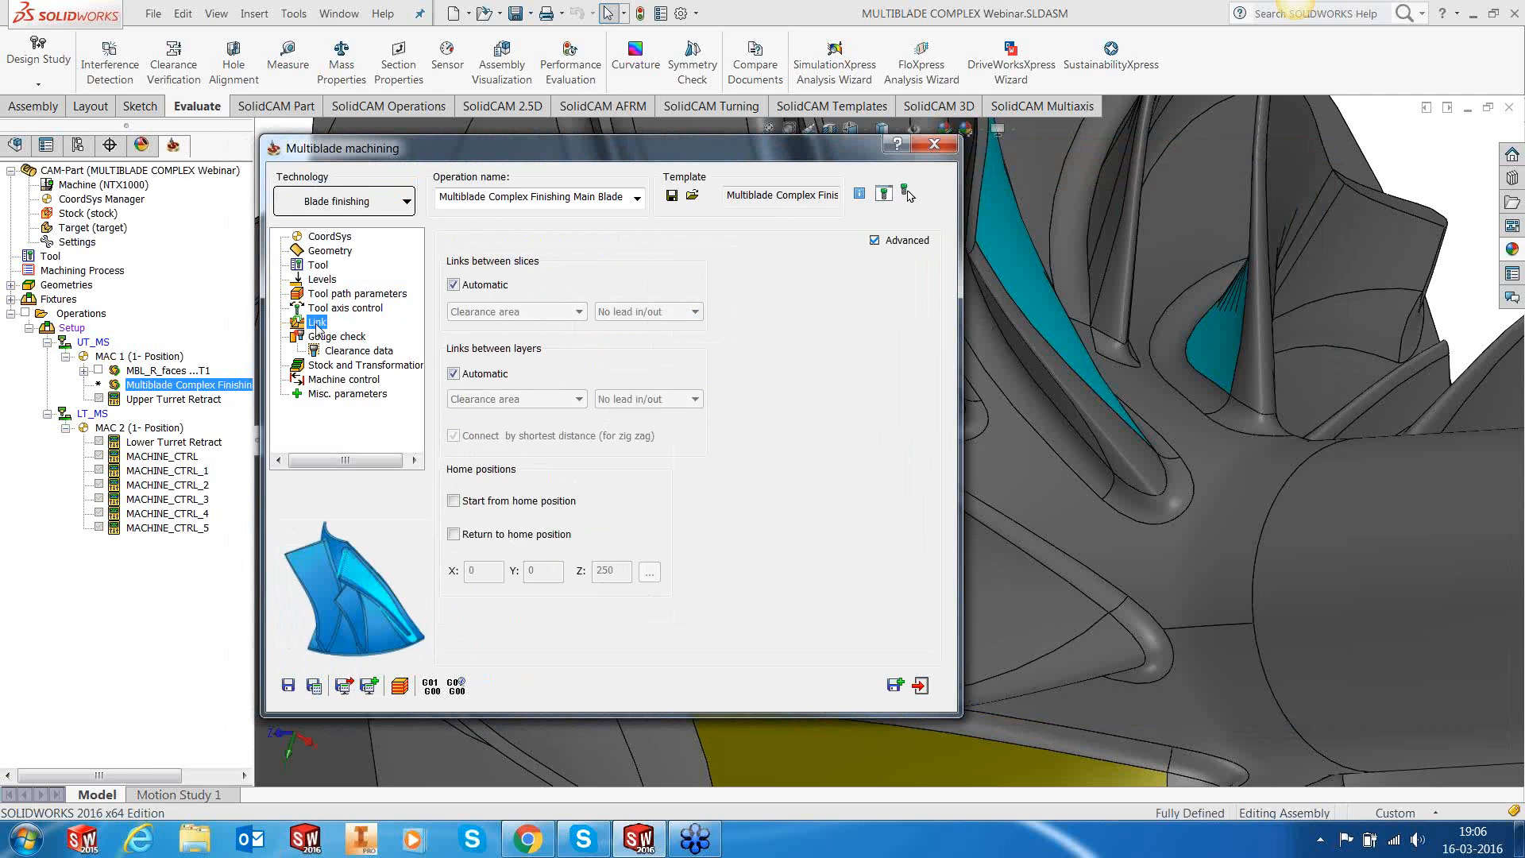
key(Down)
key(Down)
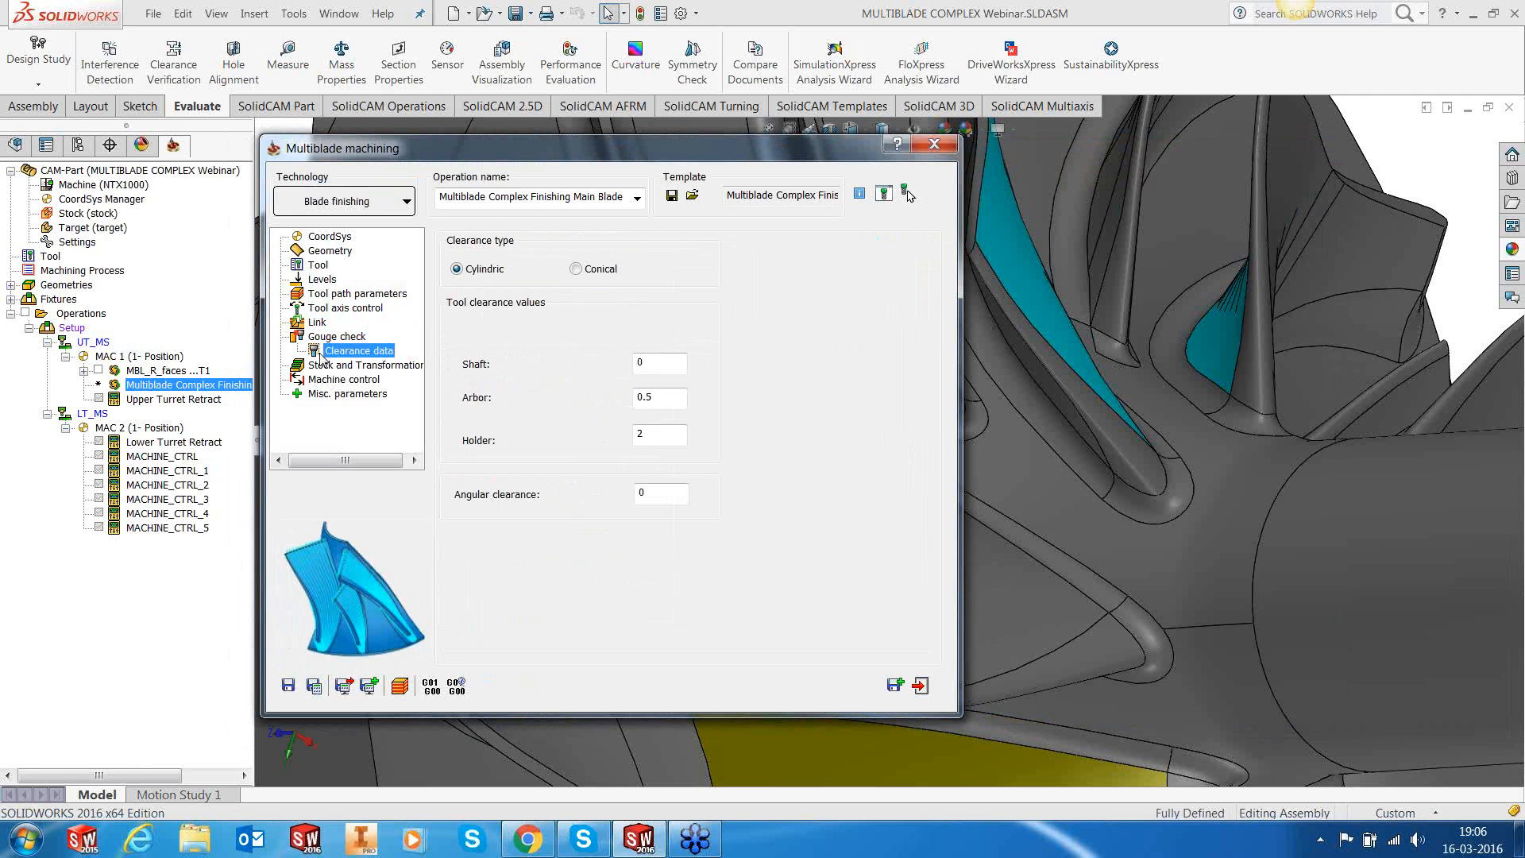
key(Down)
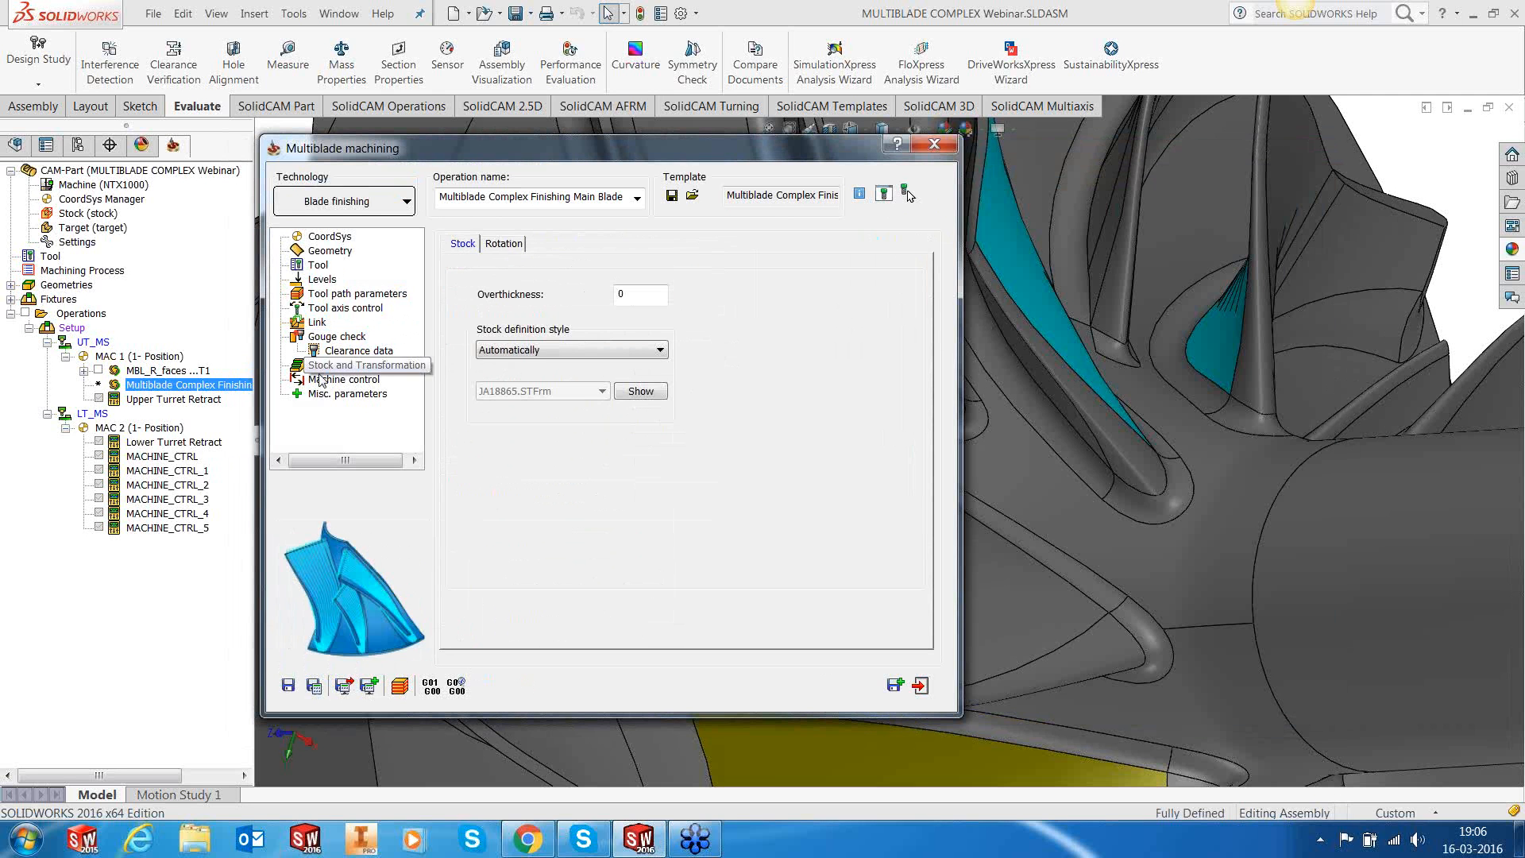
Step: Check the regular and advanced machine control settings, and save and close the finishing operation
click(322, 381)
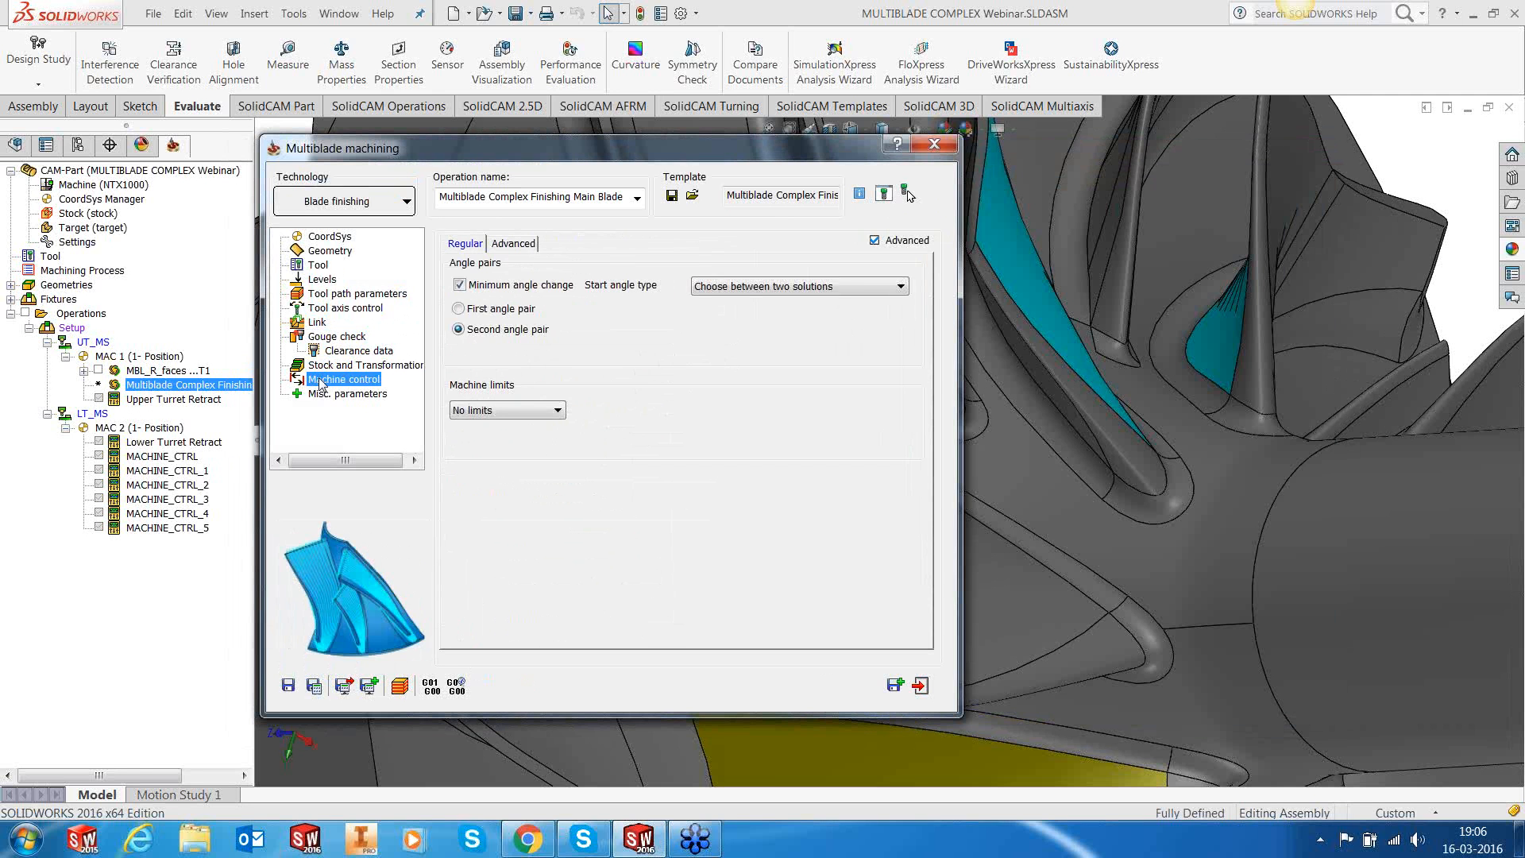
click(508, 246)
click(288, 684)
click(919, 686)
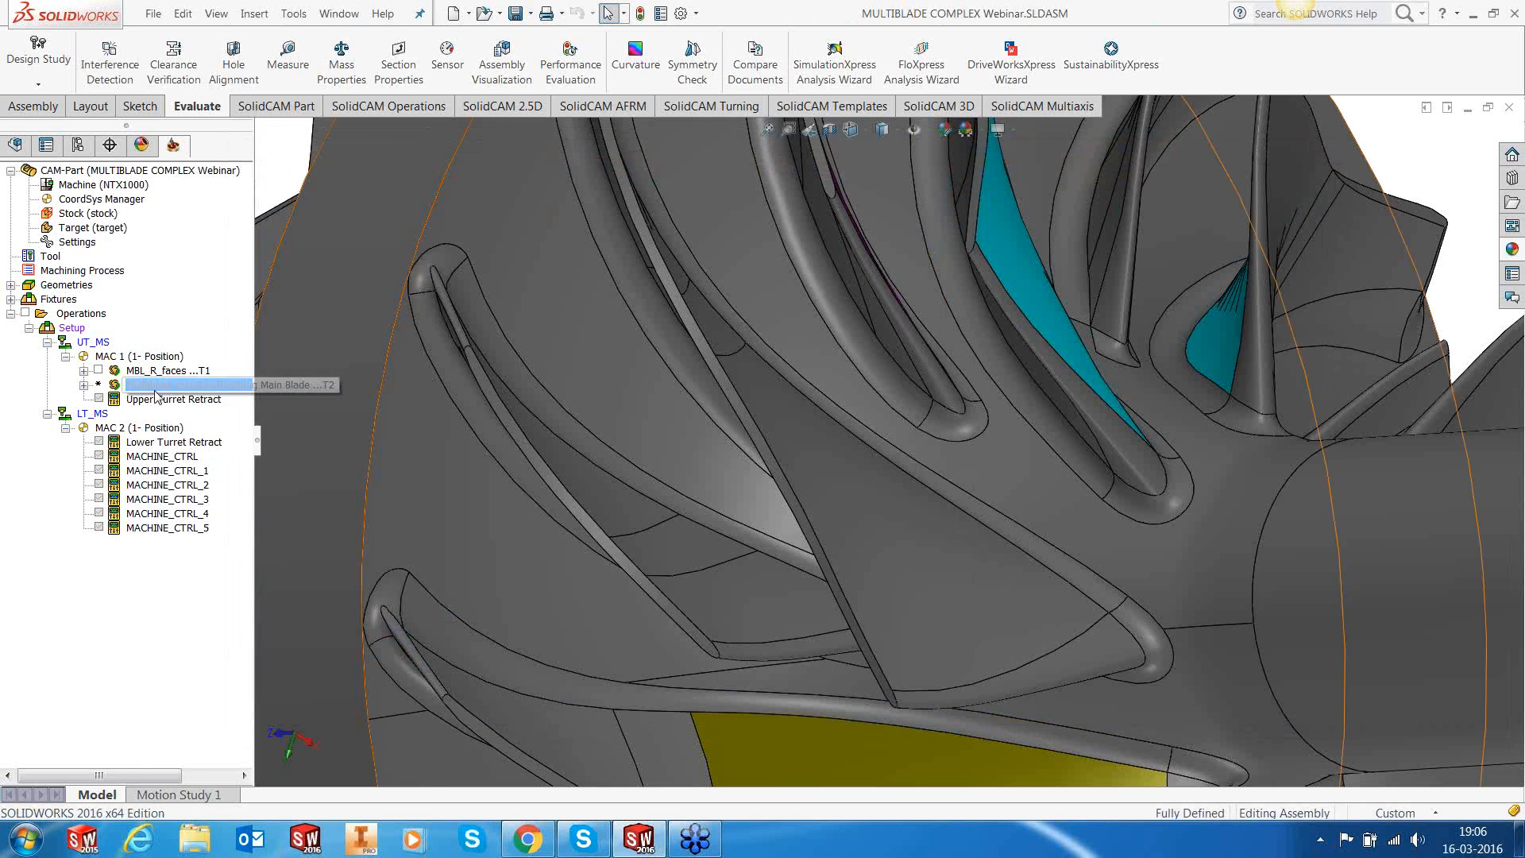
Step: Start a parallel calculation of the Multiblade Complex Finishing Main Blade operation
right_click(159, 385)
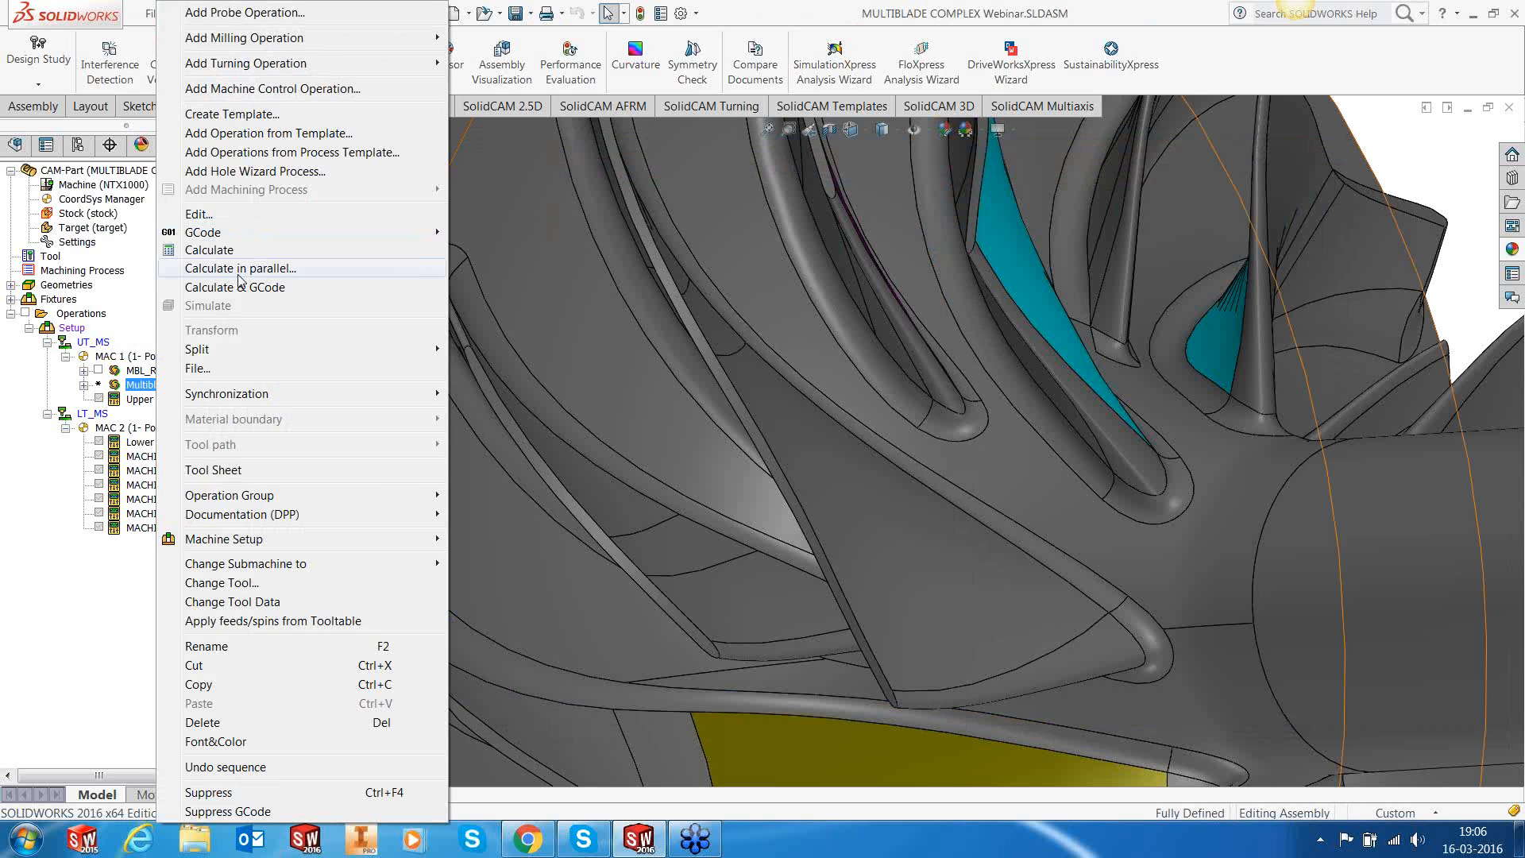
click(239, 270)
click(705, 526)
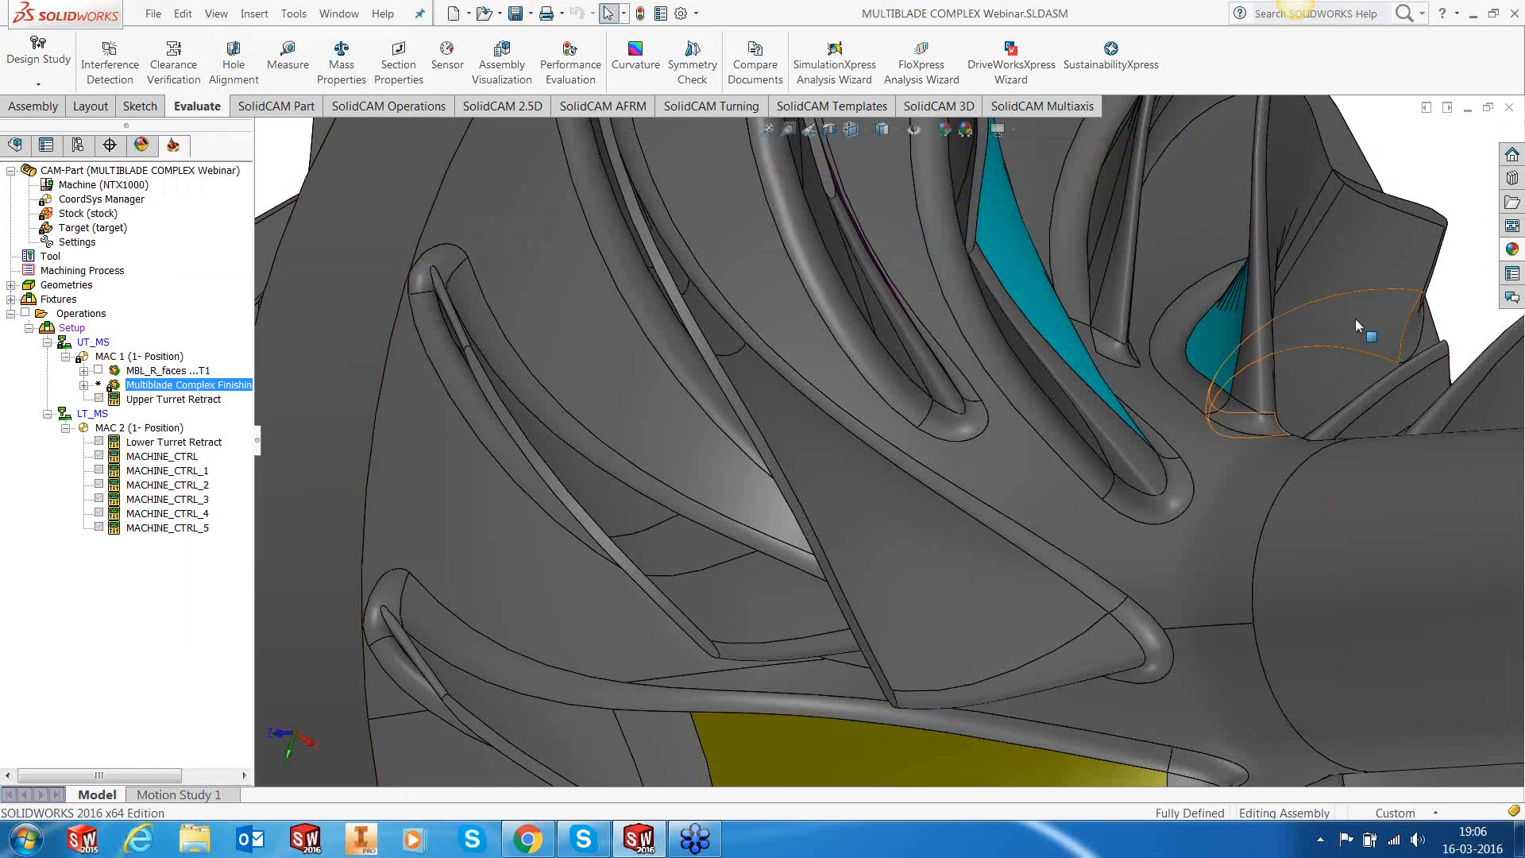
Step: Display the calculated MBL_R_faces roughing tool path on the model and examine it between the blades
scroll(1355, 318, up, 2)
scroll(1355, 324, up, 6)
click(98, 370)
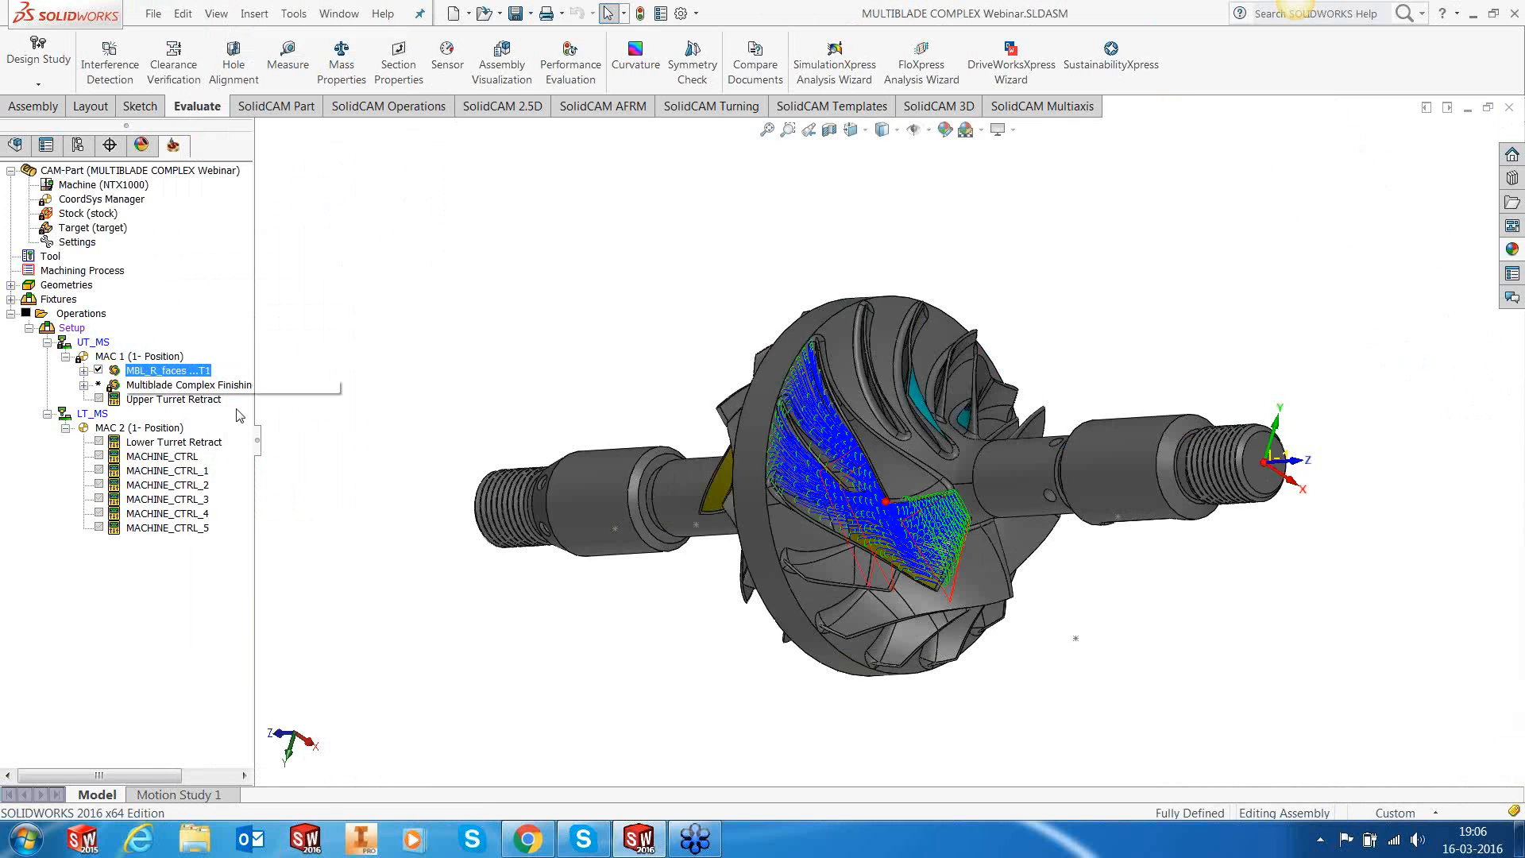
middle_drag(518, 499, 914, 421)
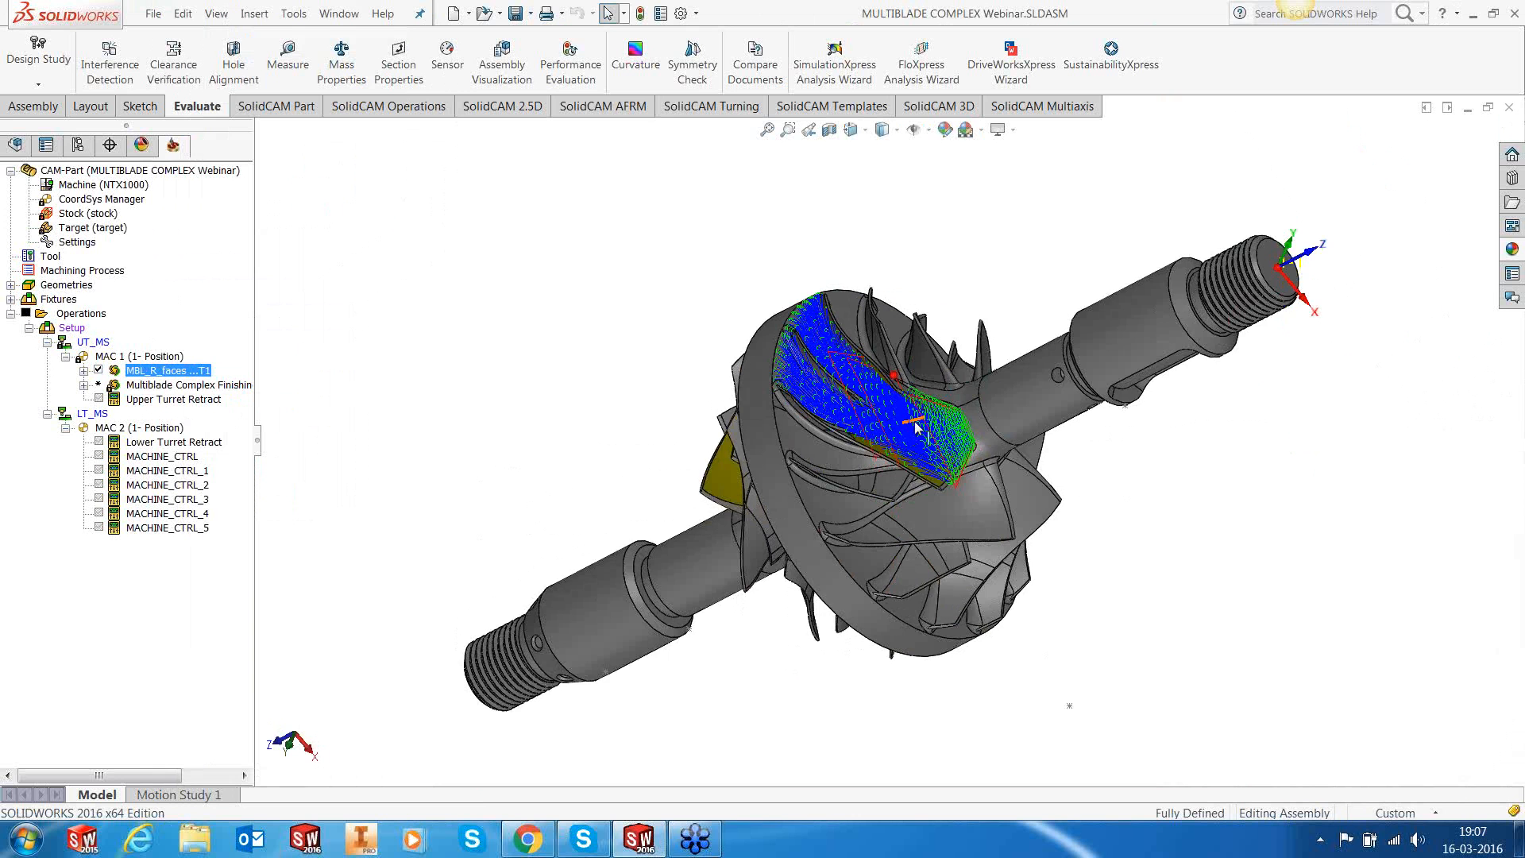
scroll(914, 421, down, 4)
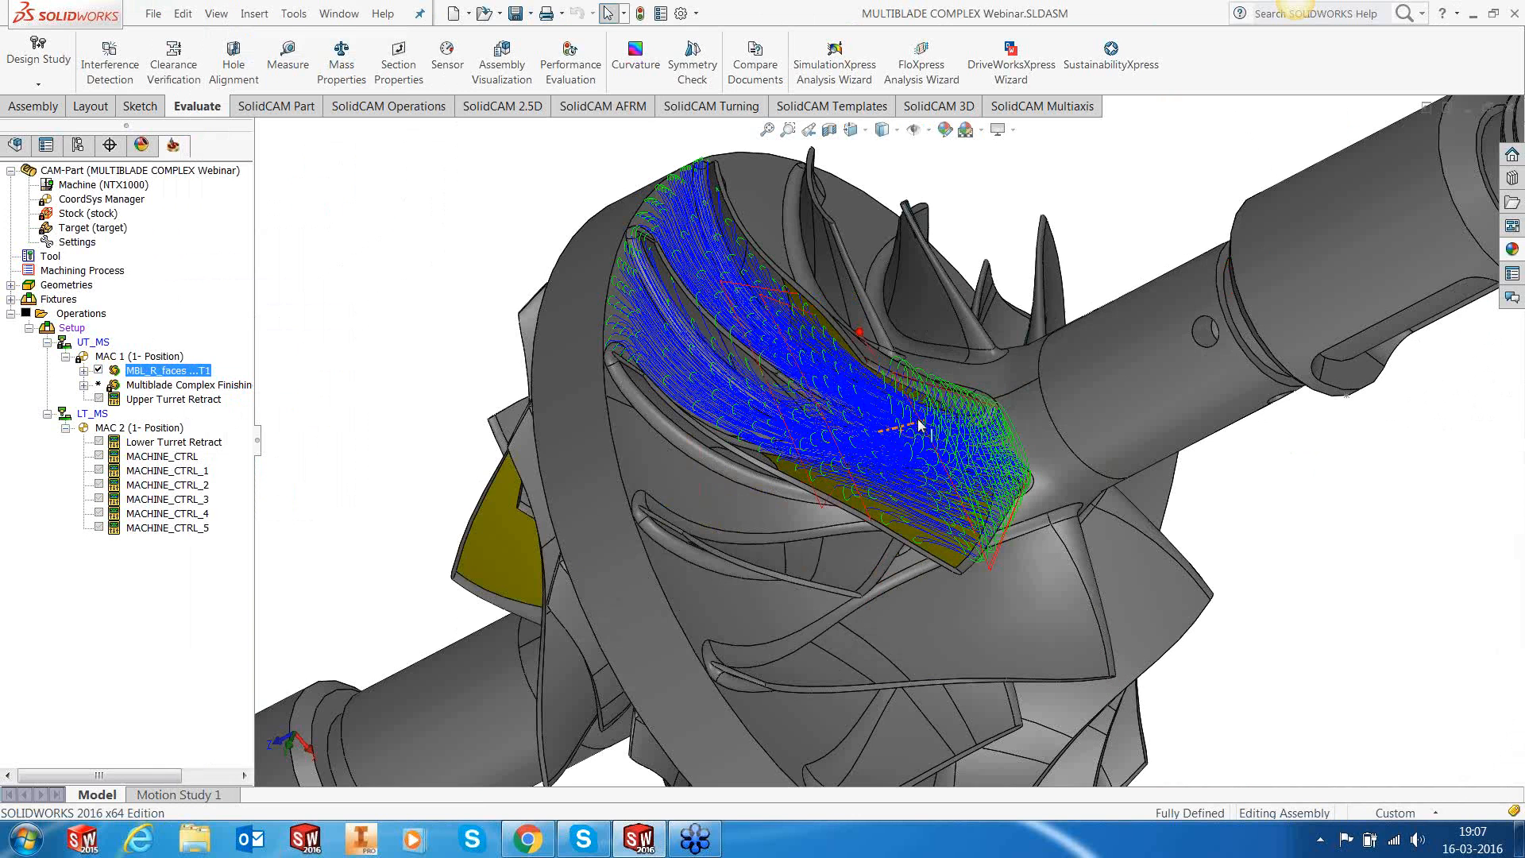
Step: Review the Machine simulation options in the SolidCAM settings and accept the settings
click(293, 15)
mouse_move(445, 96)
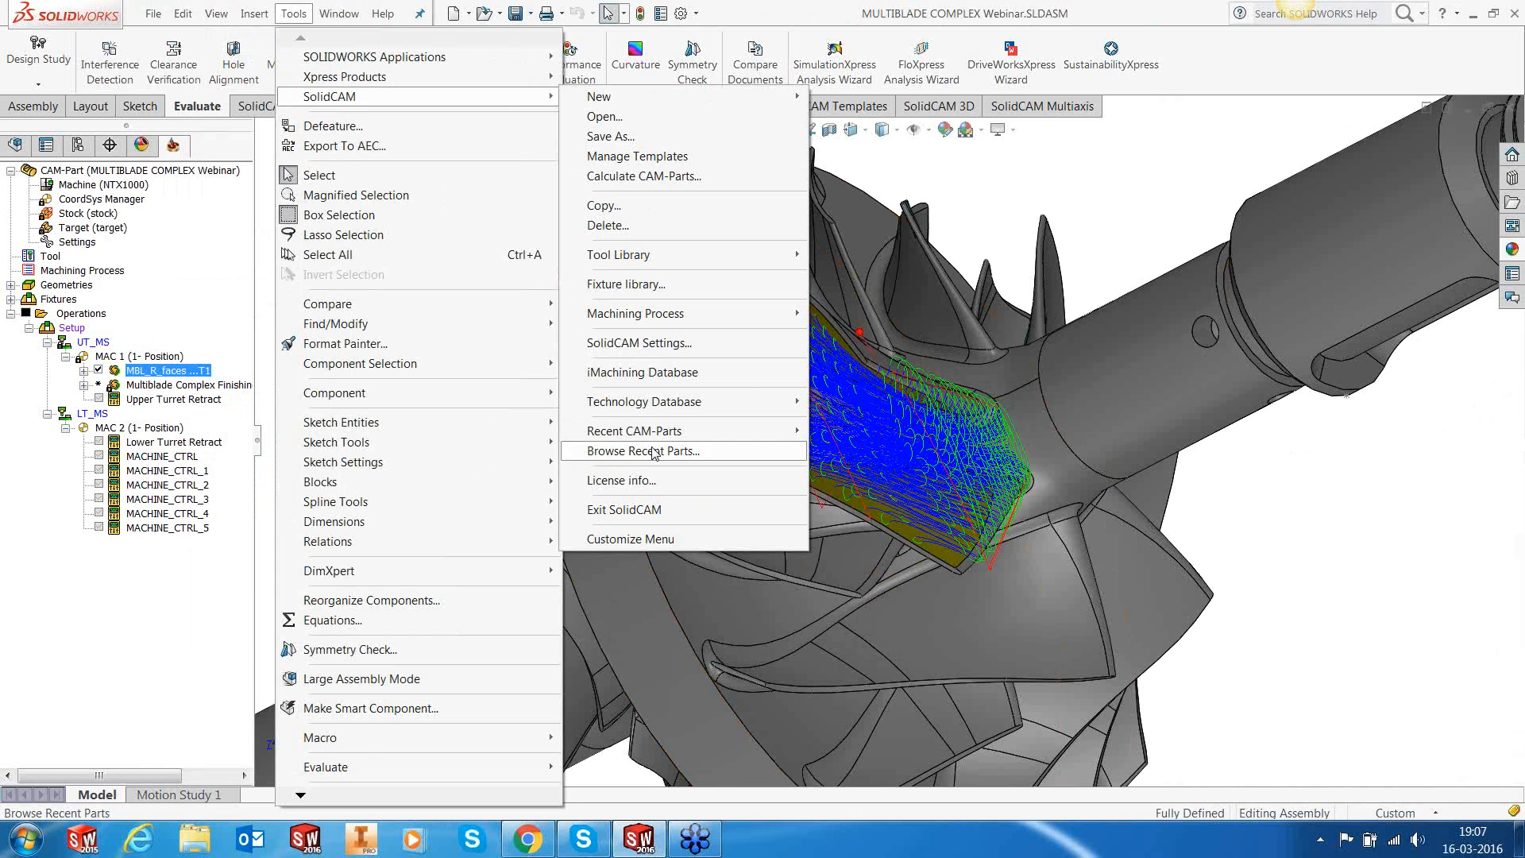
click(658, 354)
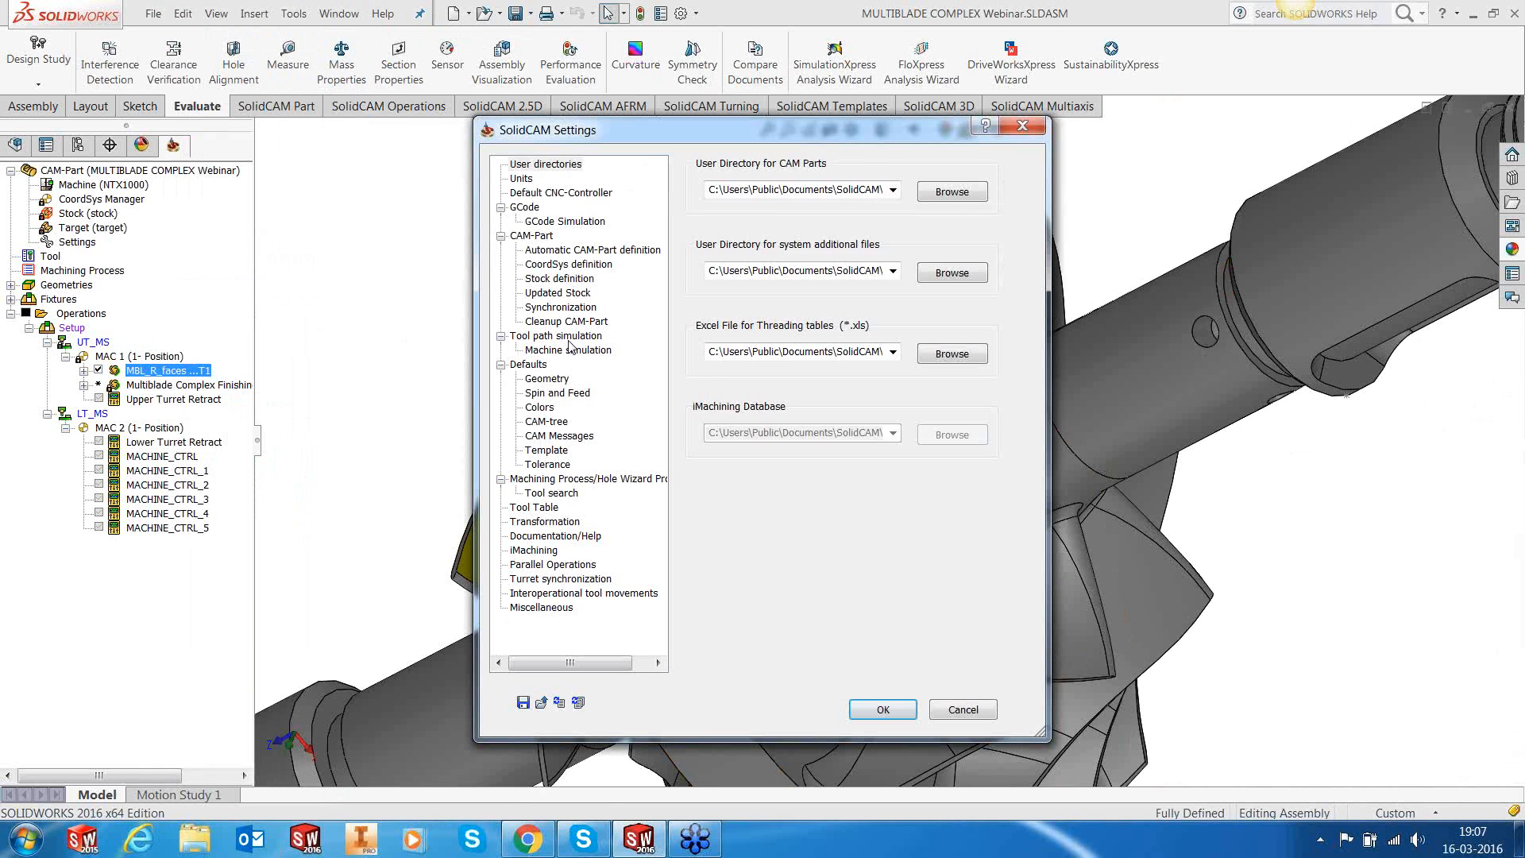
click(568, 350)
click(882, 709)
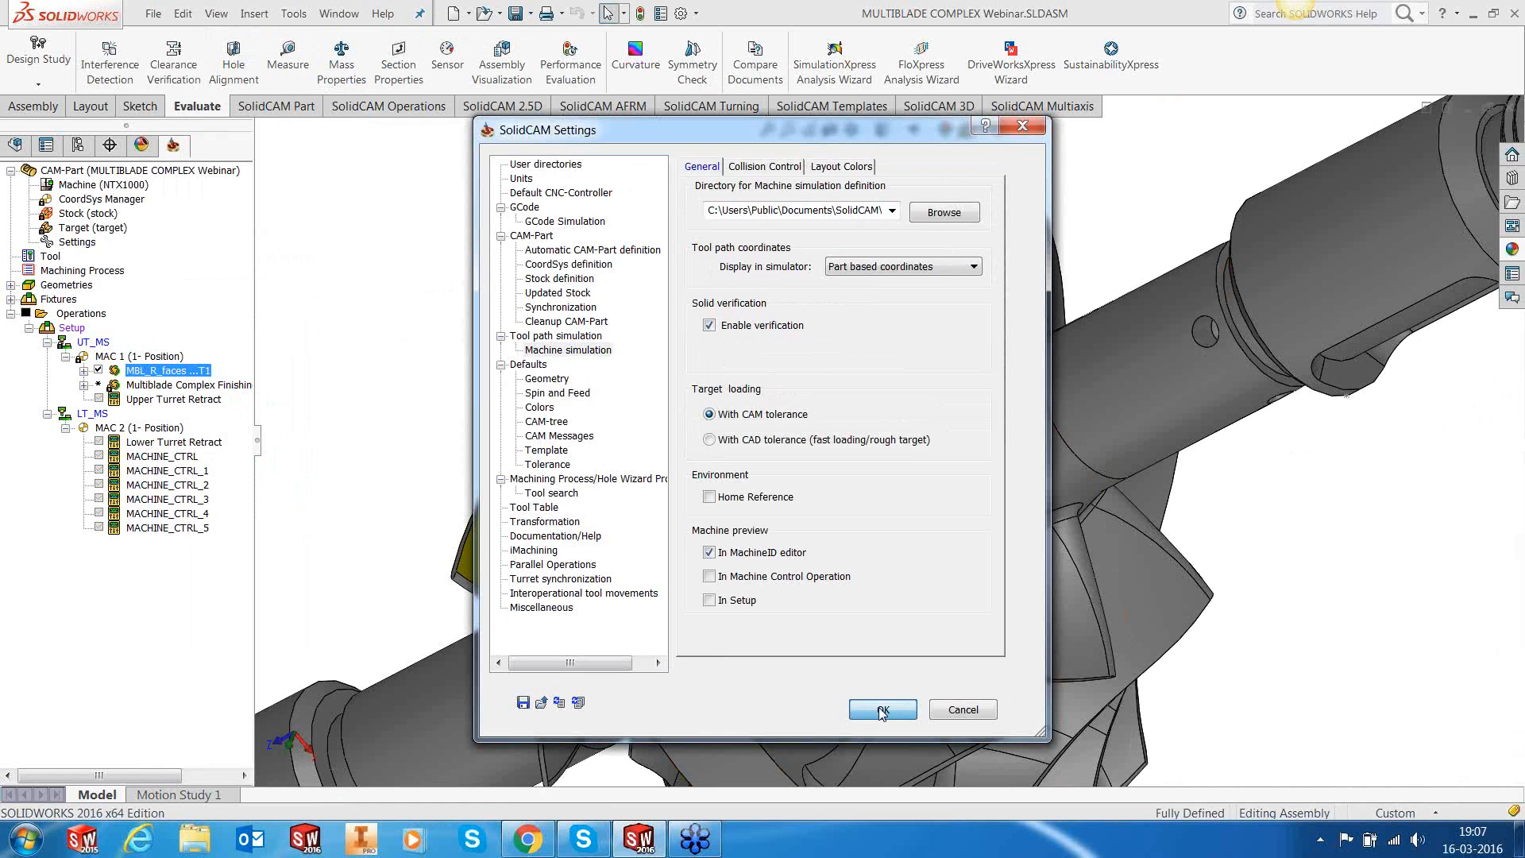
Step: Launch Machine Simulation for the MBL_R_faces roughing operation and hide the finished workpiece so the raw stock is displayed
right_click(183, 370)
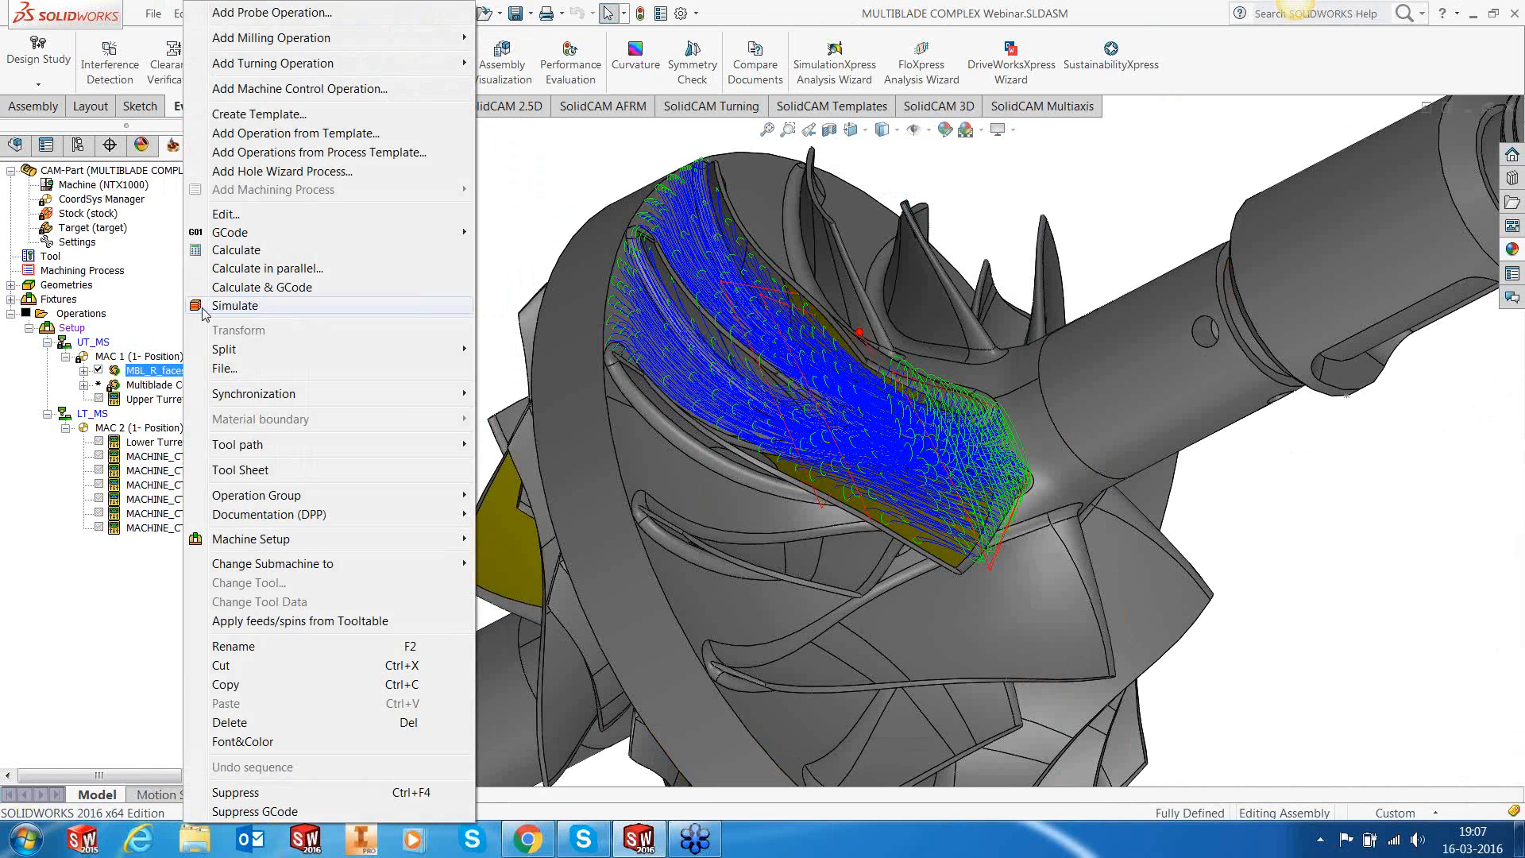
click(204, 312)
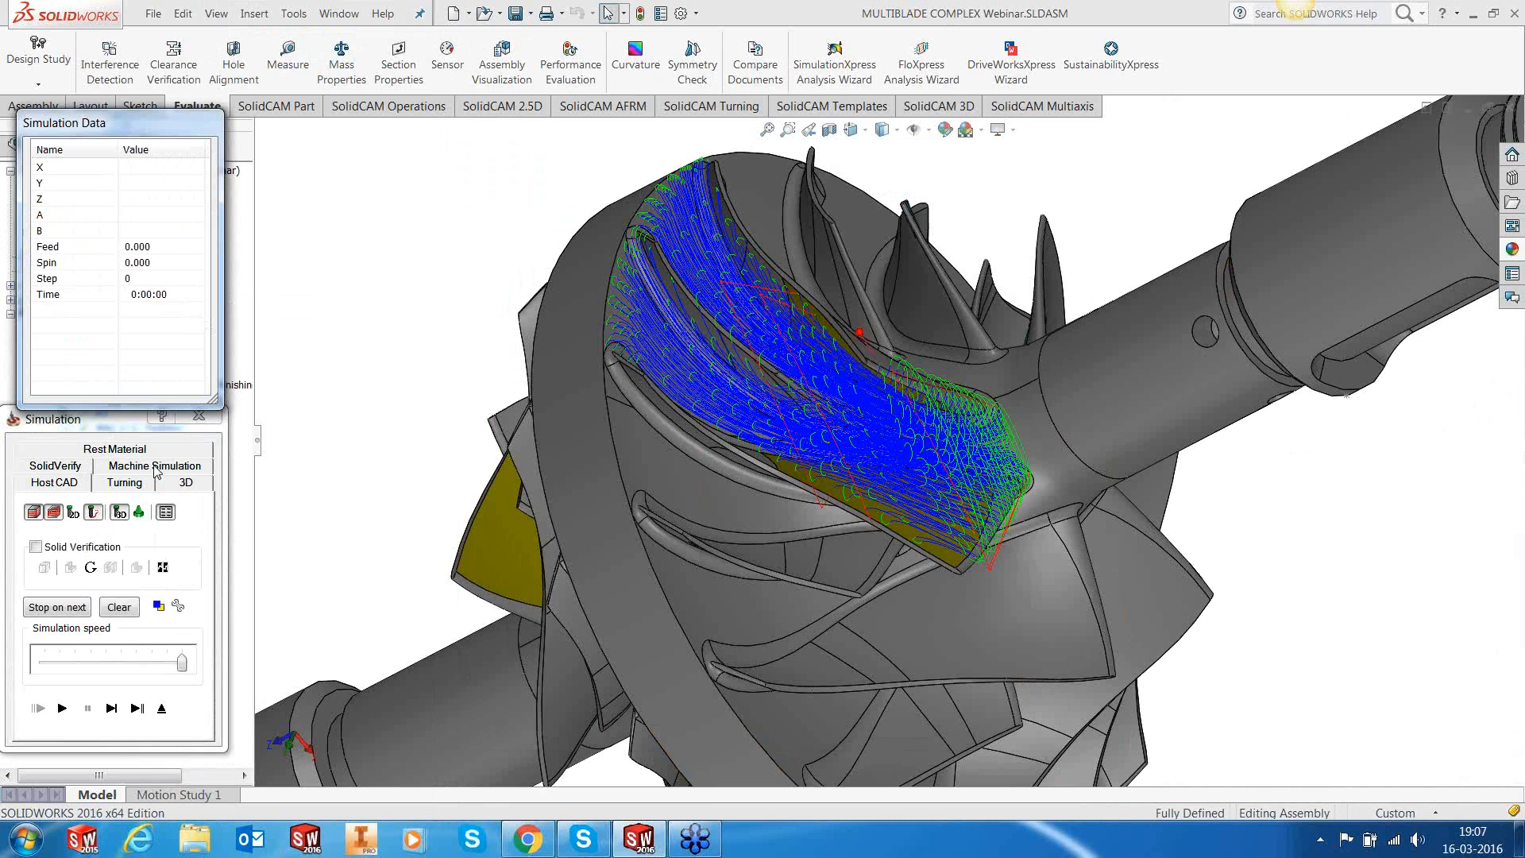
click(157, 470)
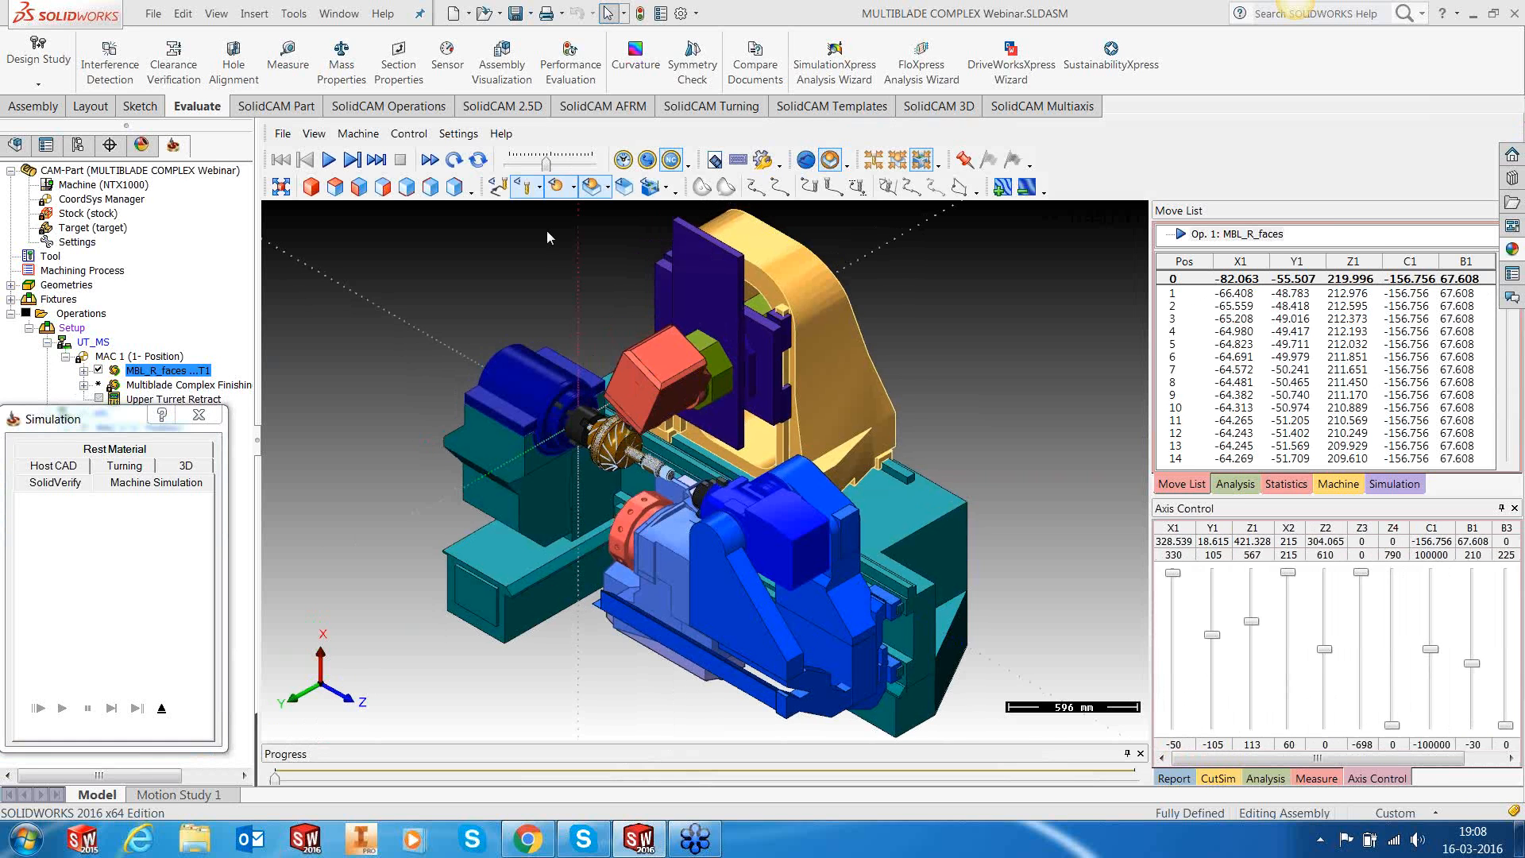
click(574, 193)
click(568, 256)
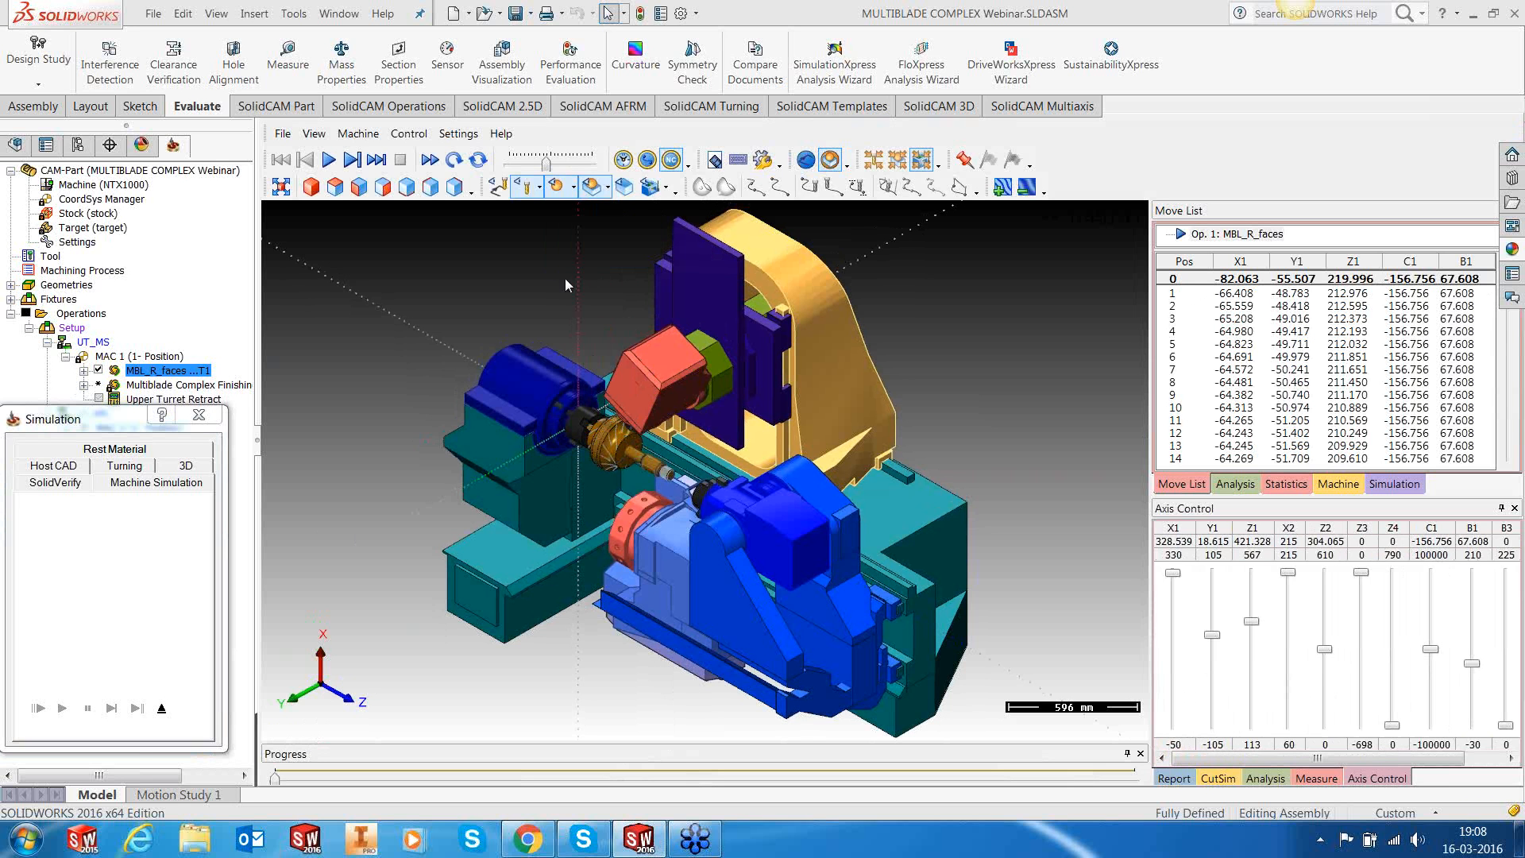
Step: Examine the NTX1000 machine model around the clamped stock, milling head, lower turret and sub-spindle
scroll(605, 440, up, 5)
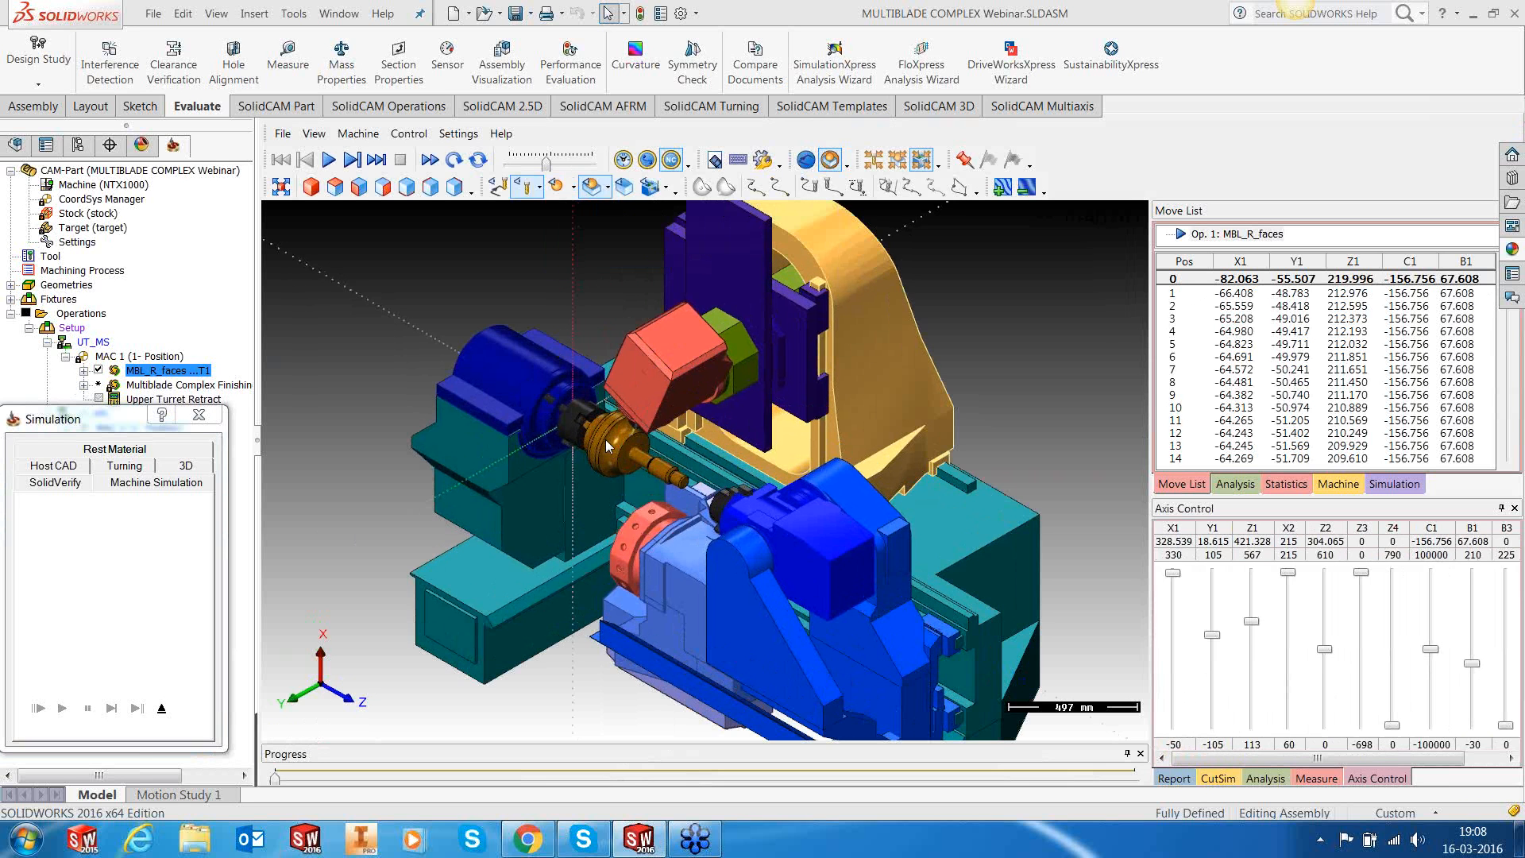
scroll(659, 429, down, 5)
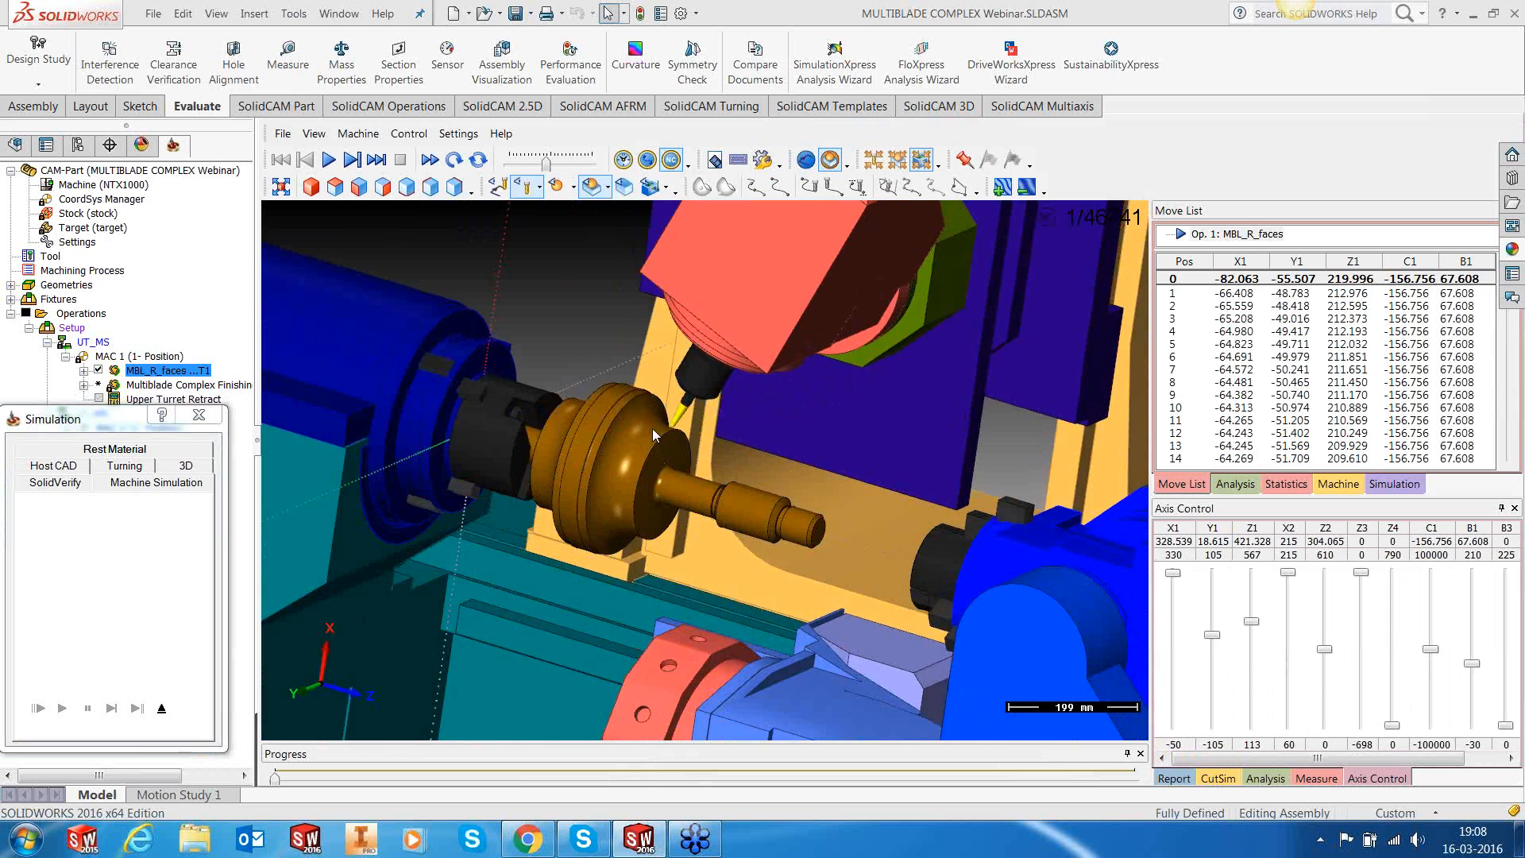
scroll(672, 513, up, 2)
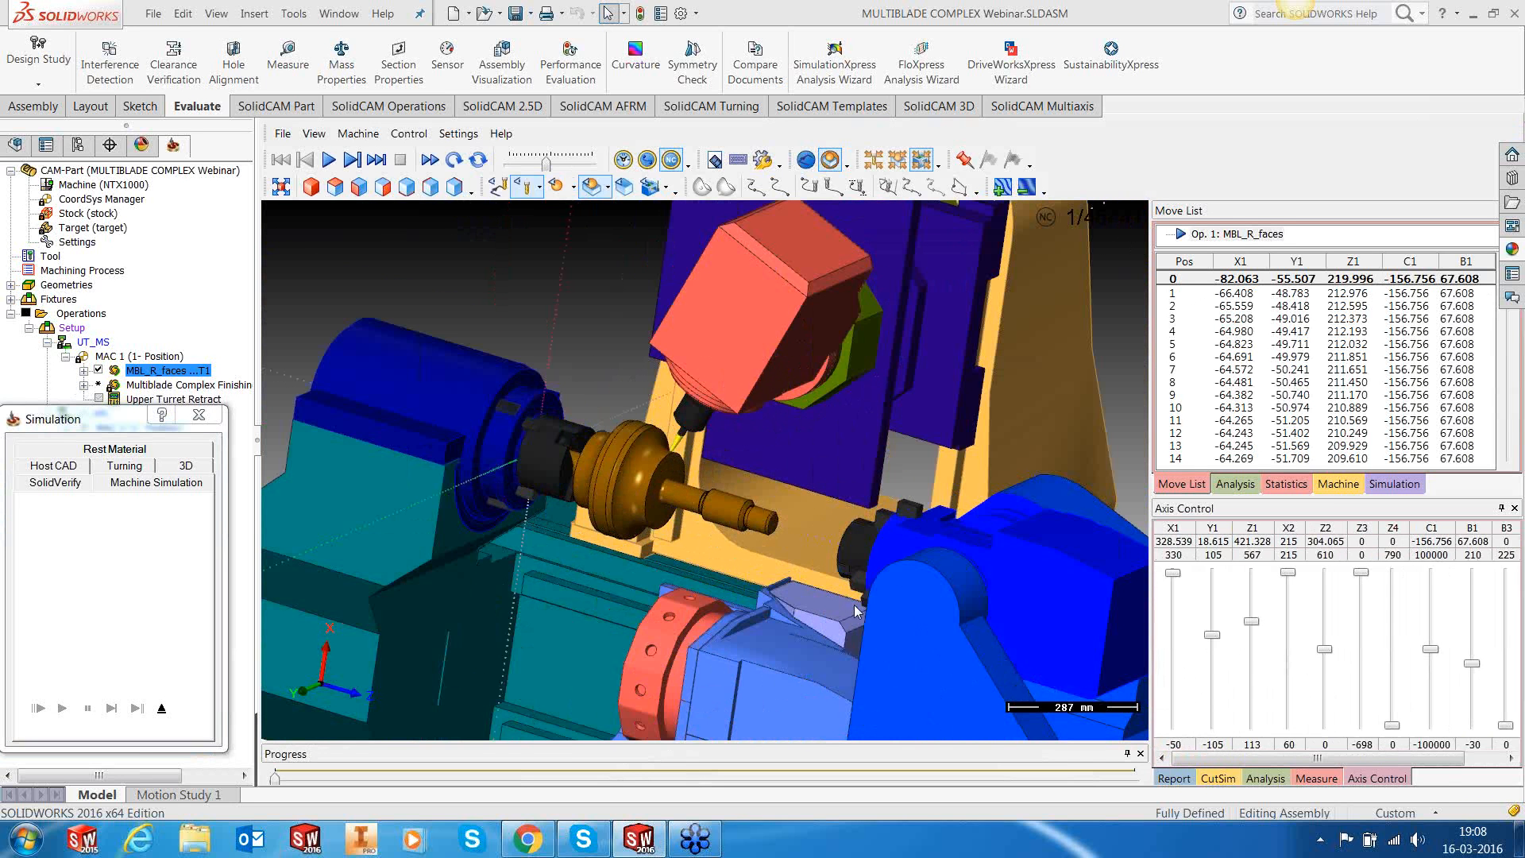
middle_drag(855, 596, 894, 572)
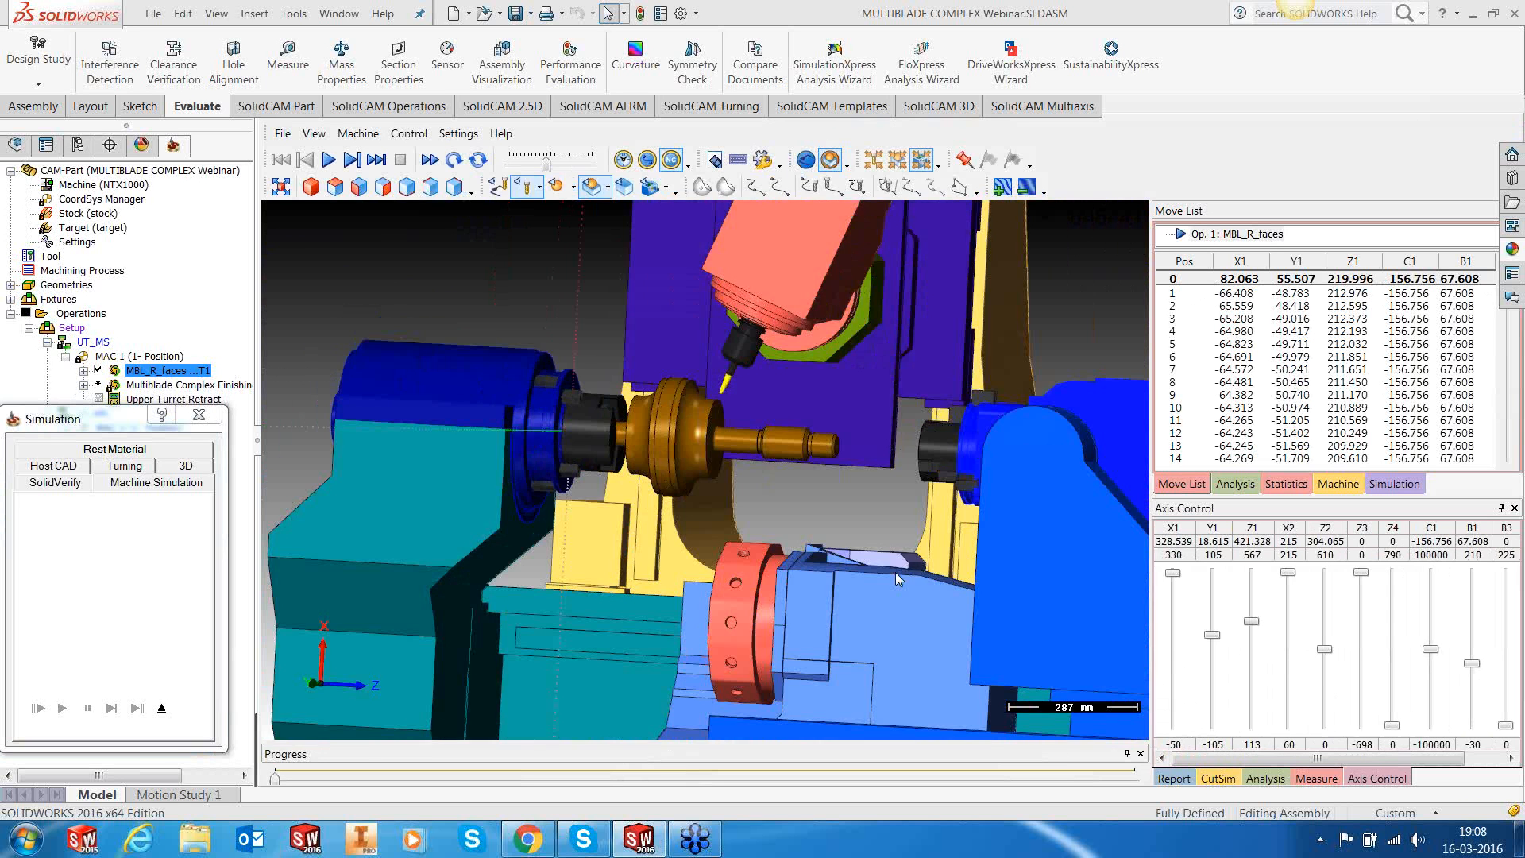
scroll(894, 572, down, 4)
click(359, 188)
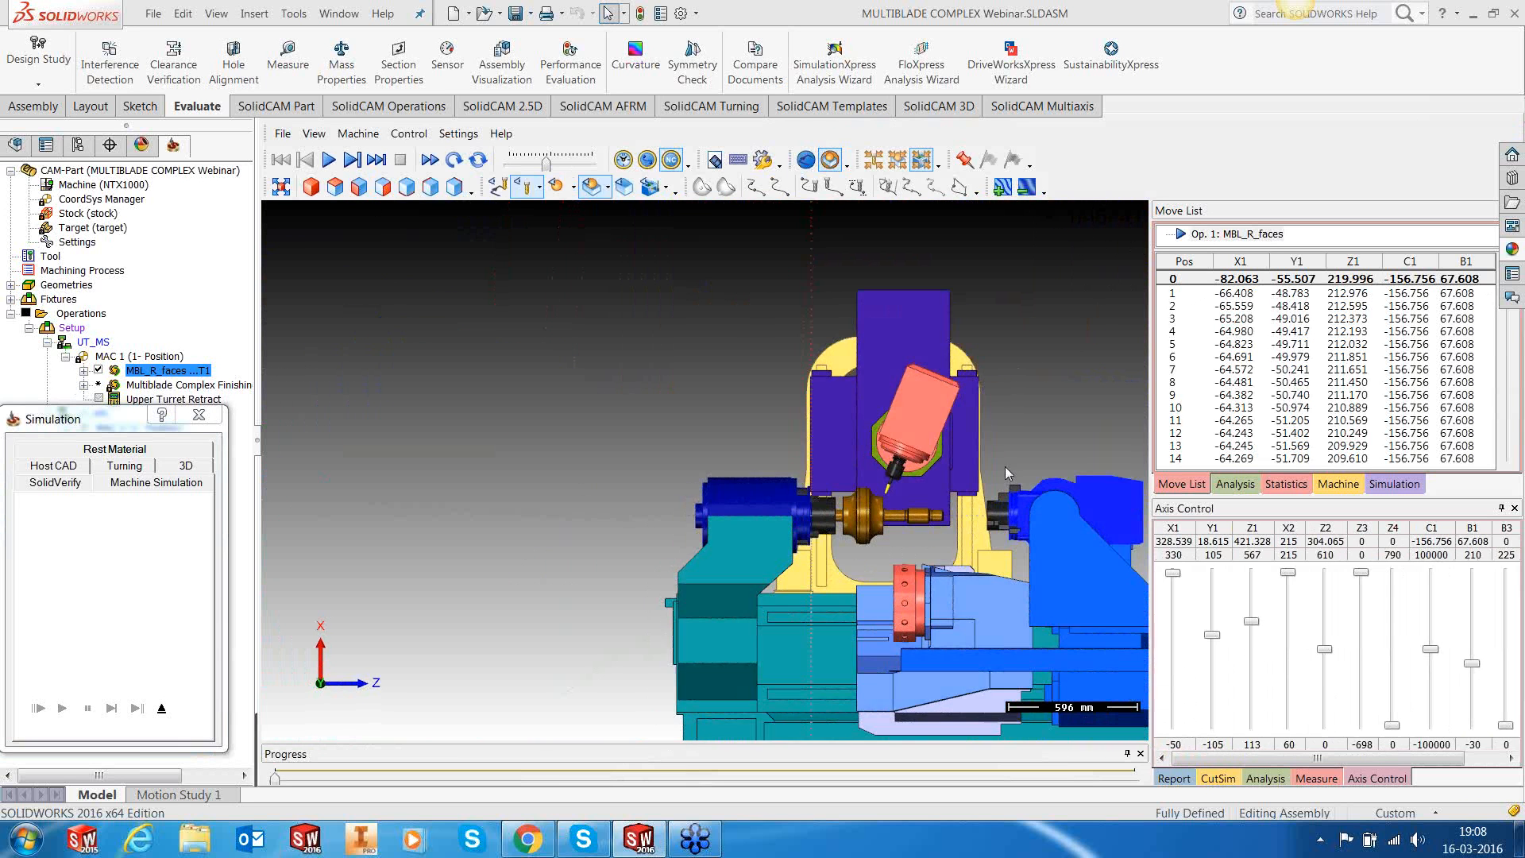
scroll(1036, 503, up, 4)
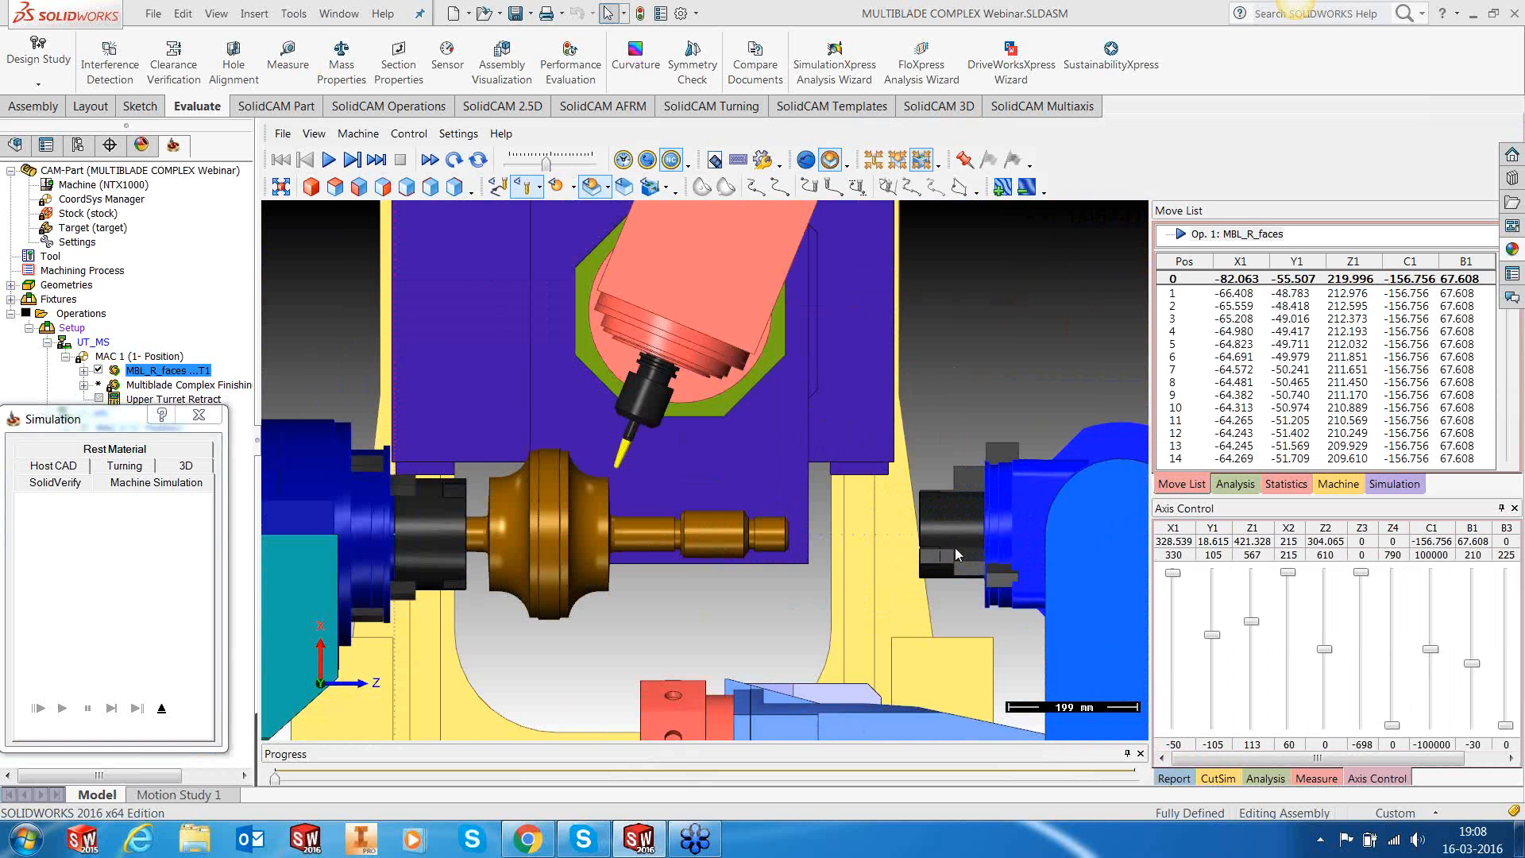
middle_drag(959, 549, 1001, 574)
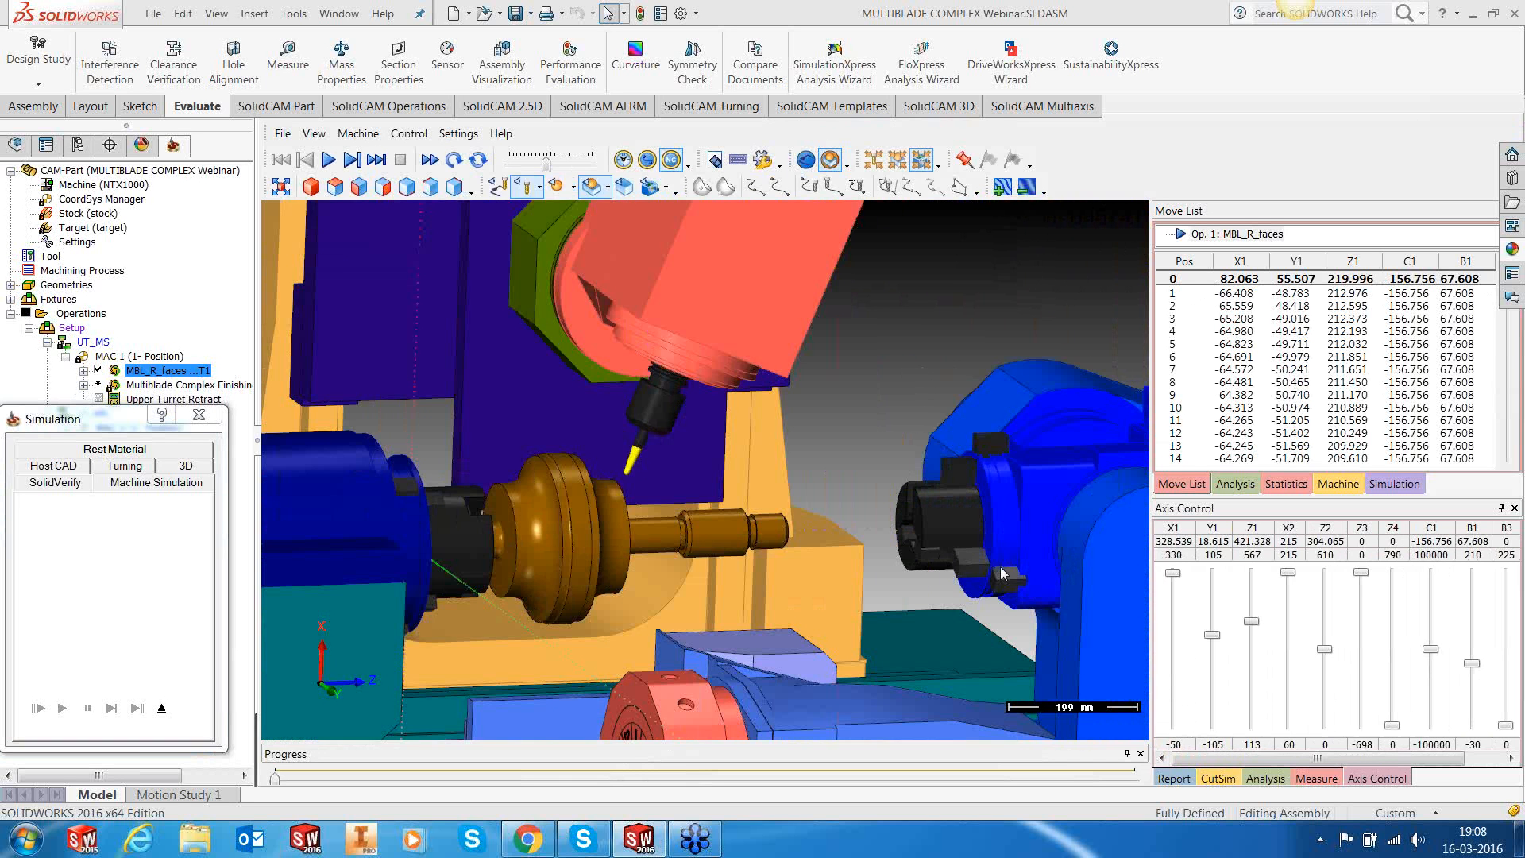
scroll(1001, 574, up, 3)
scroll(853, 539, down, 5)
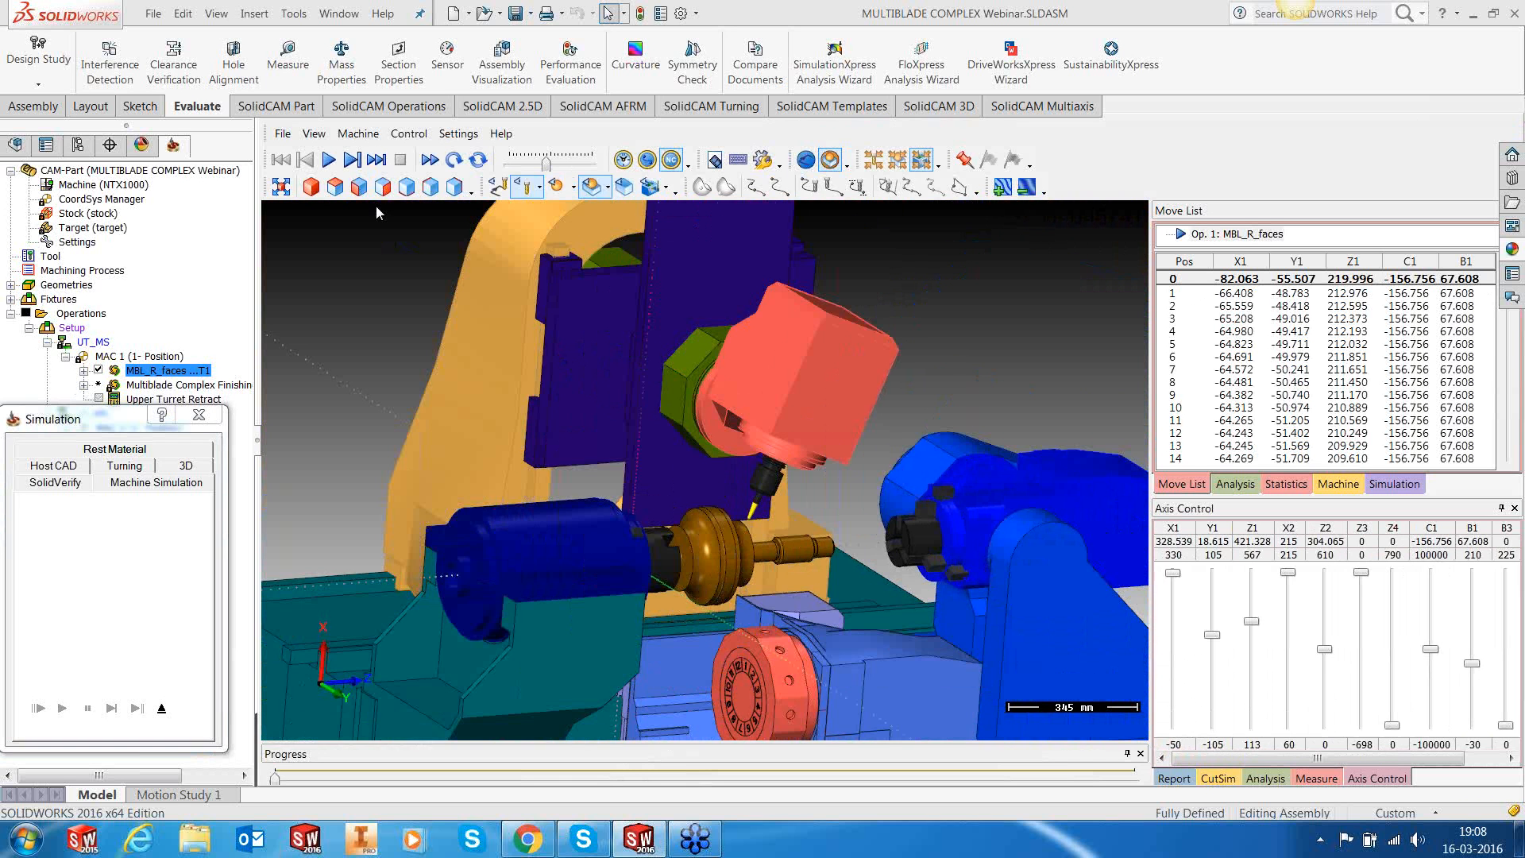
Step: Move the Z3 axis to about -192 to bring the sub-spindle onto the shaft end, and return it to 0
click(360, 191)
click(1360, 573)
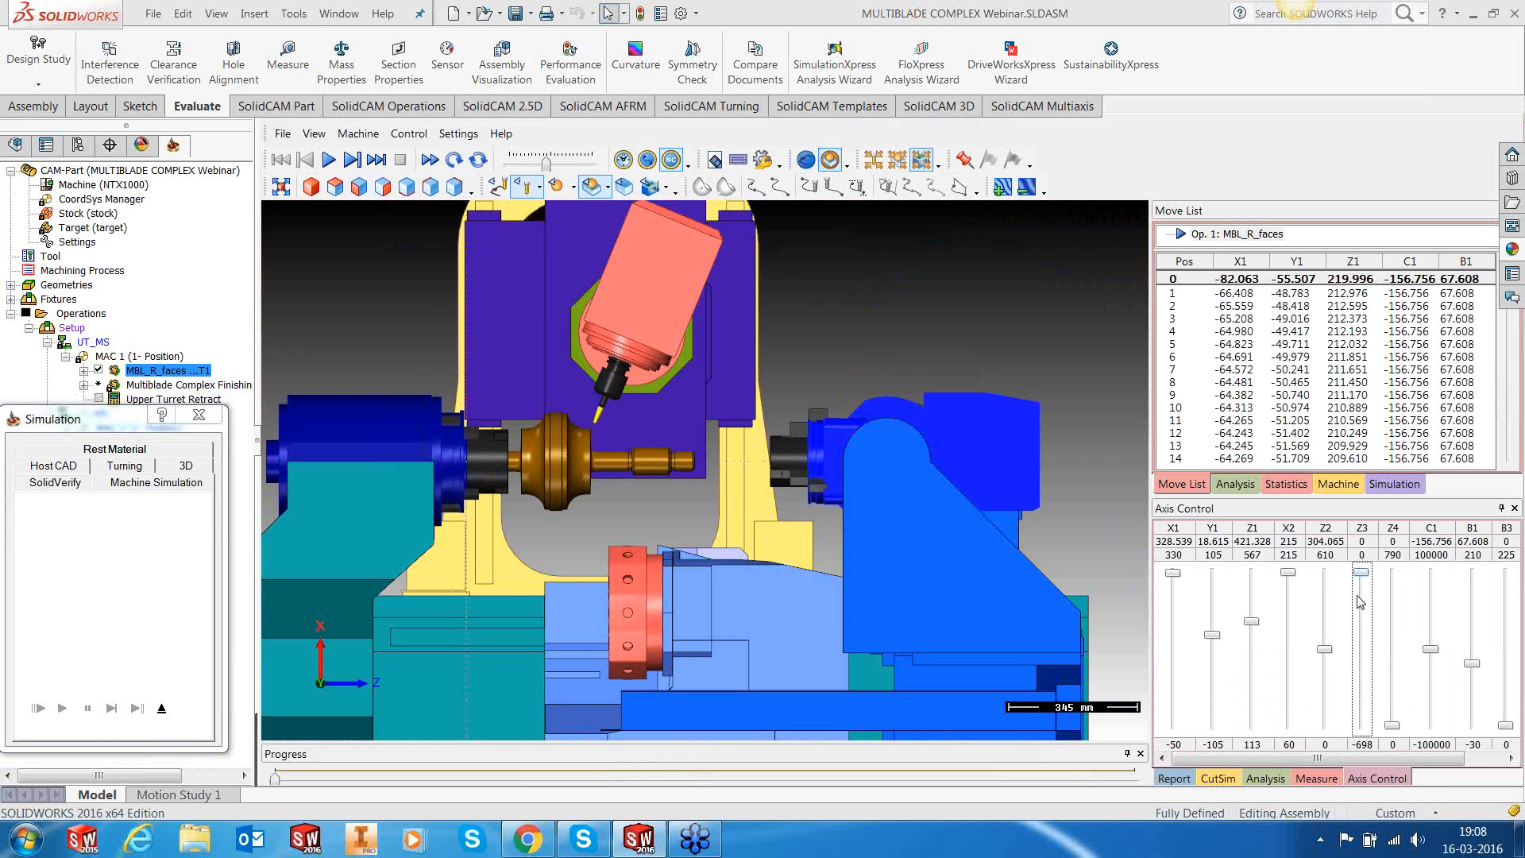
drag(1360, 573, 1351, 616)
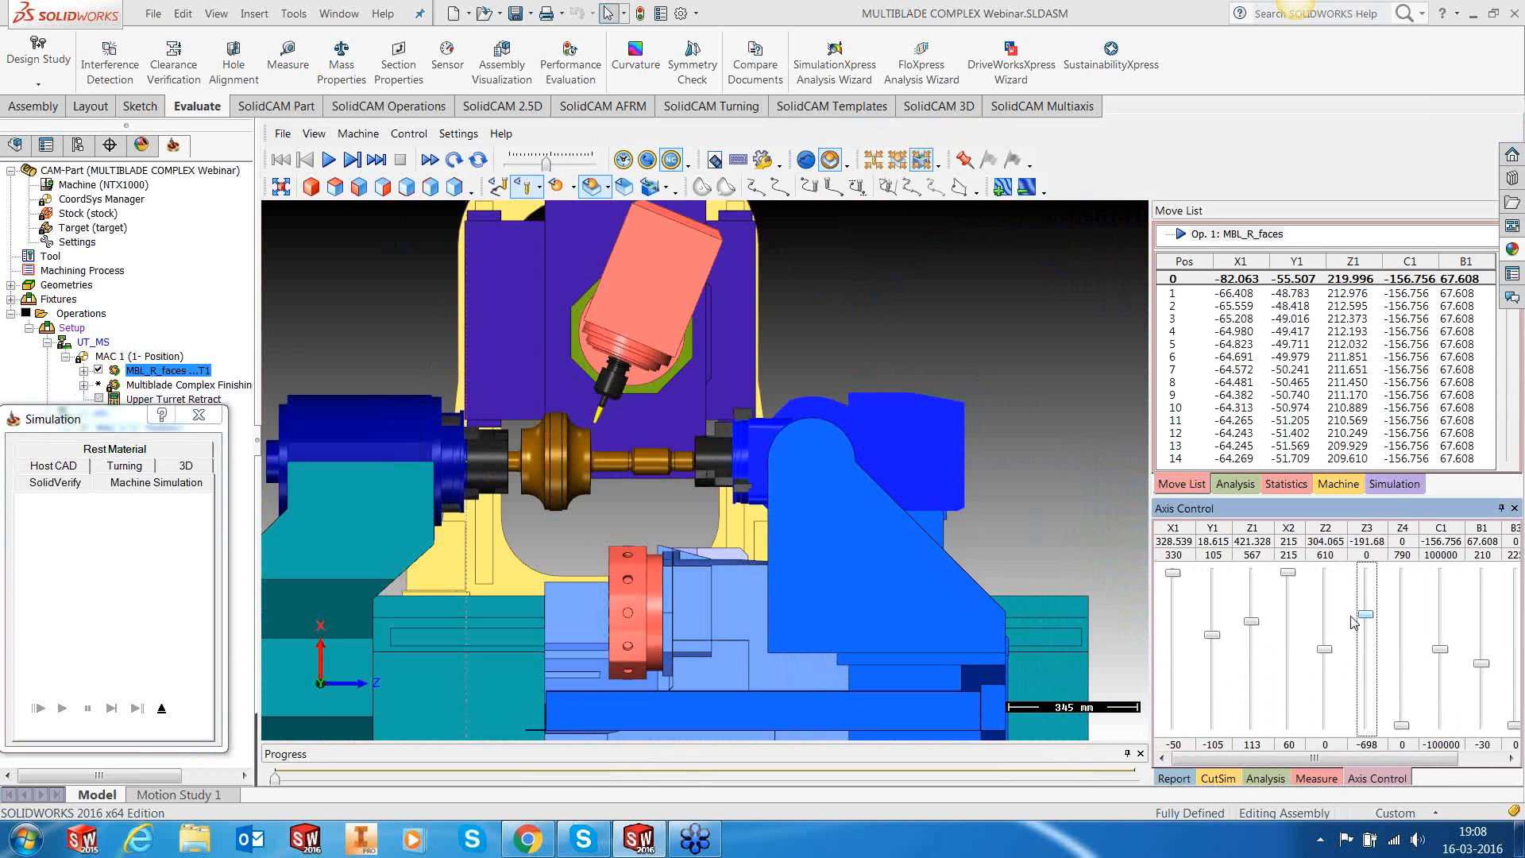
drag(1365, 615, 1367, 572)
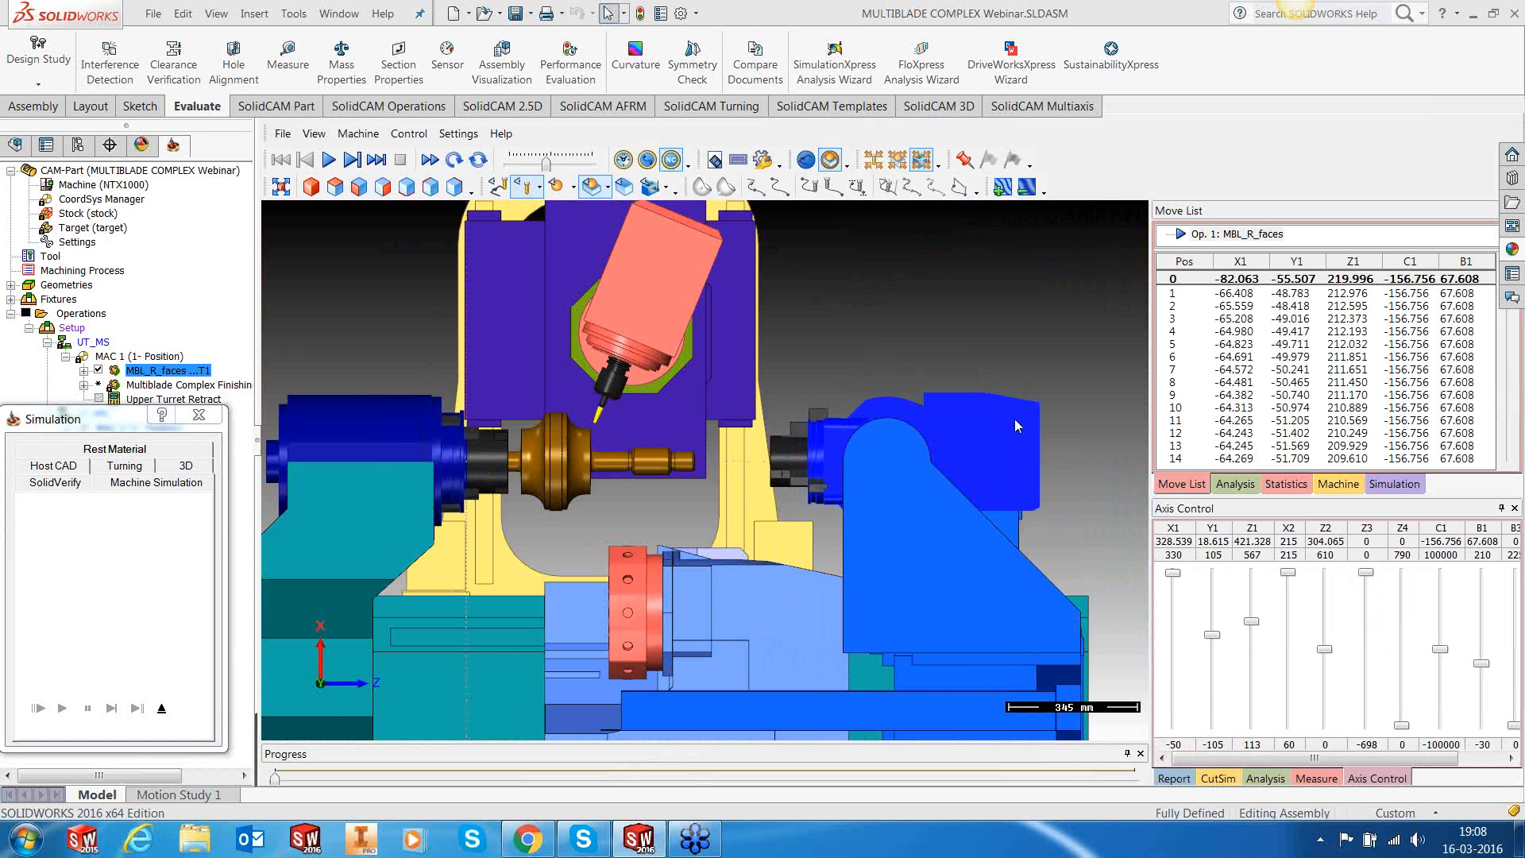
Step: Run the machine simulation of the MBL_R_faces roughing to its last move, raising the simulation speed to nearly maximum
scroll(1013, 418, down, 5)
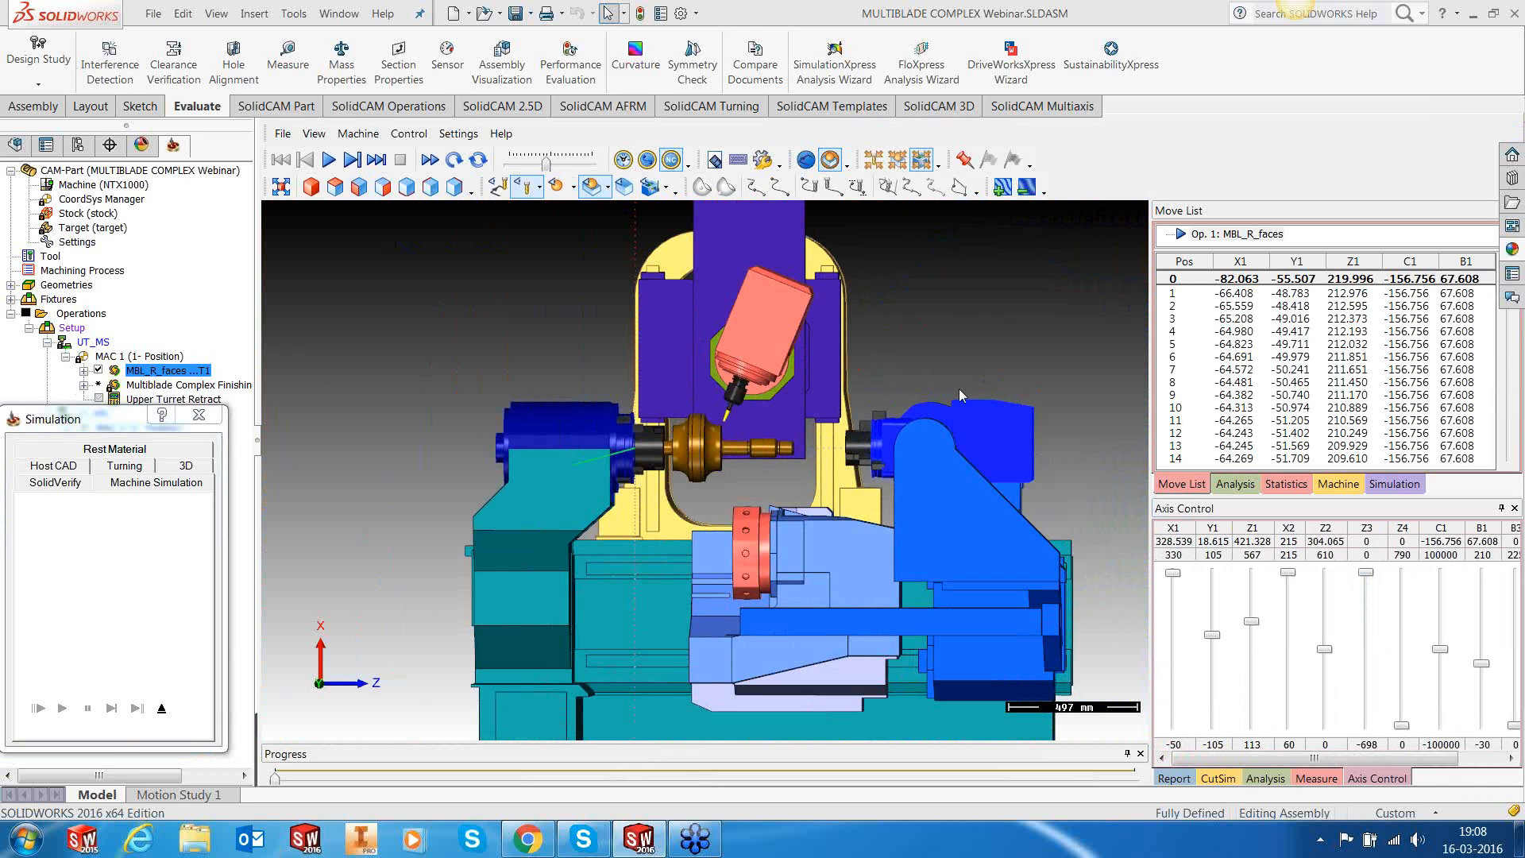
middle_drag(959, 389, 889, 424)
scroll(795, 367, up, 4)
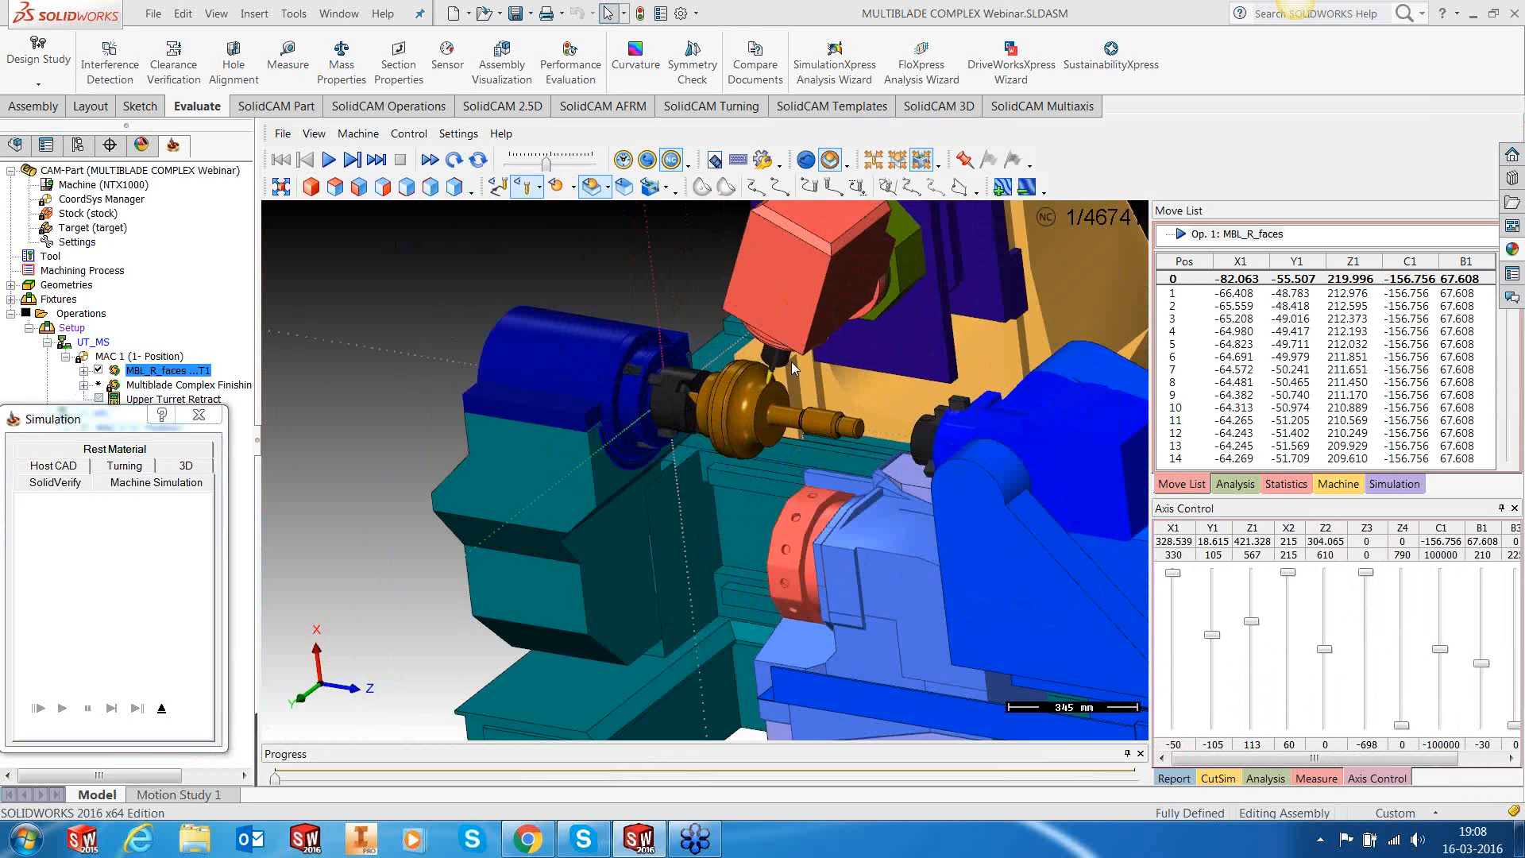
scroll(794, 368, up, 5)
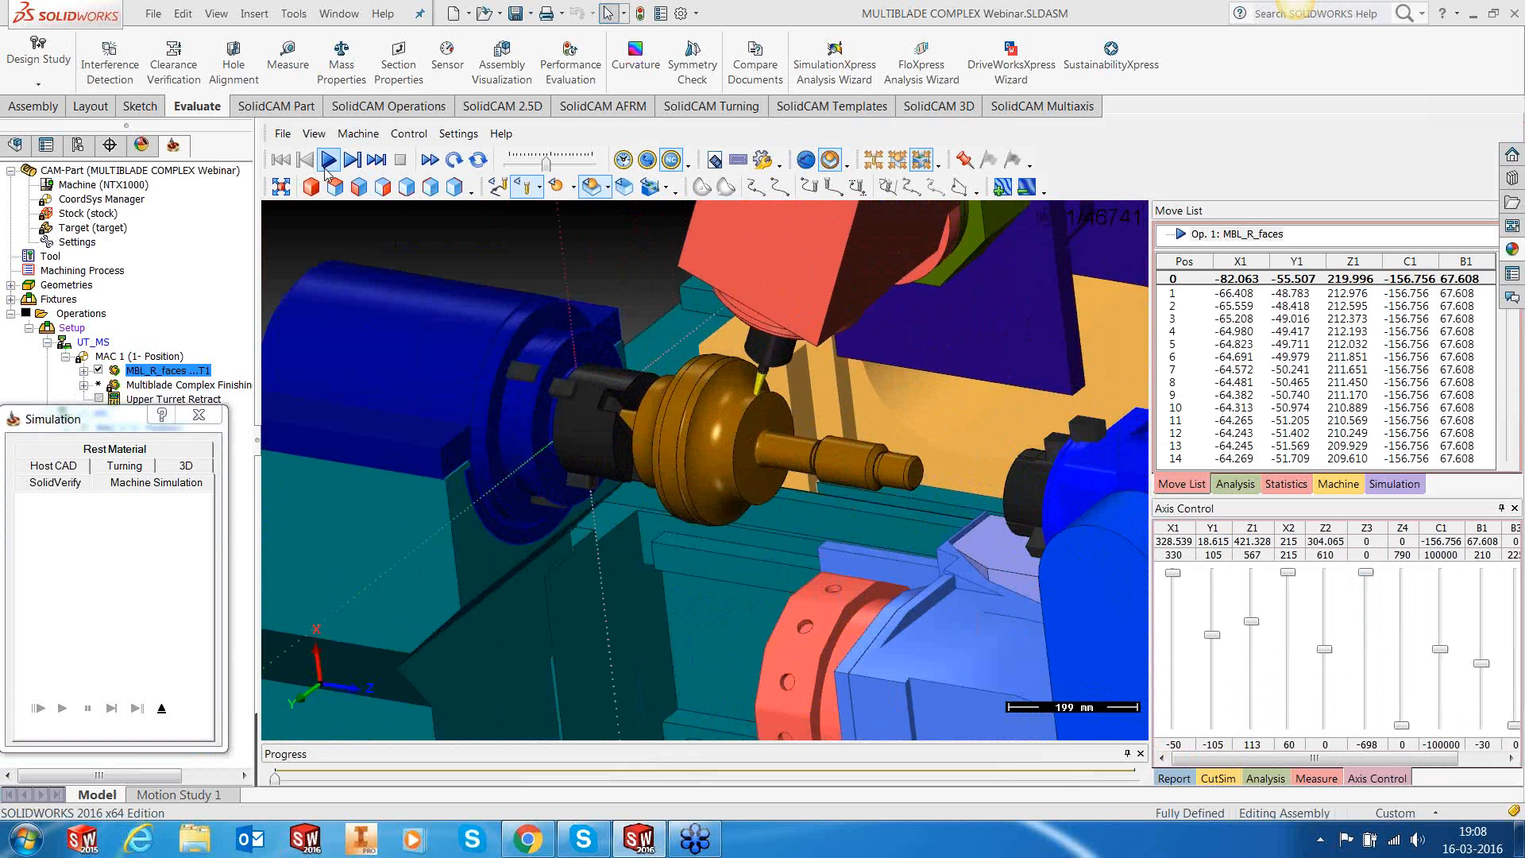
click(328, 165)
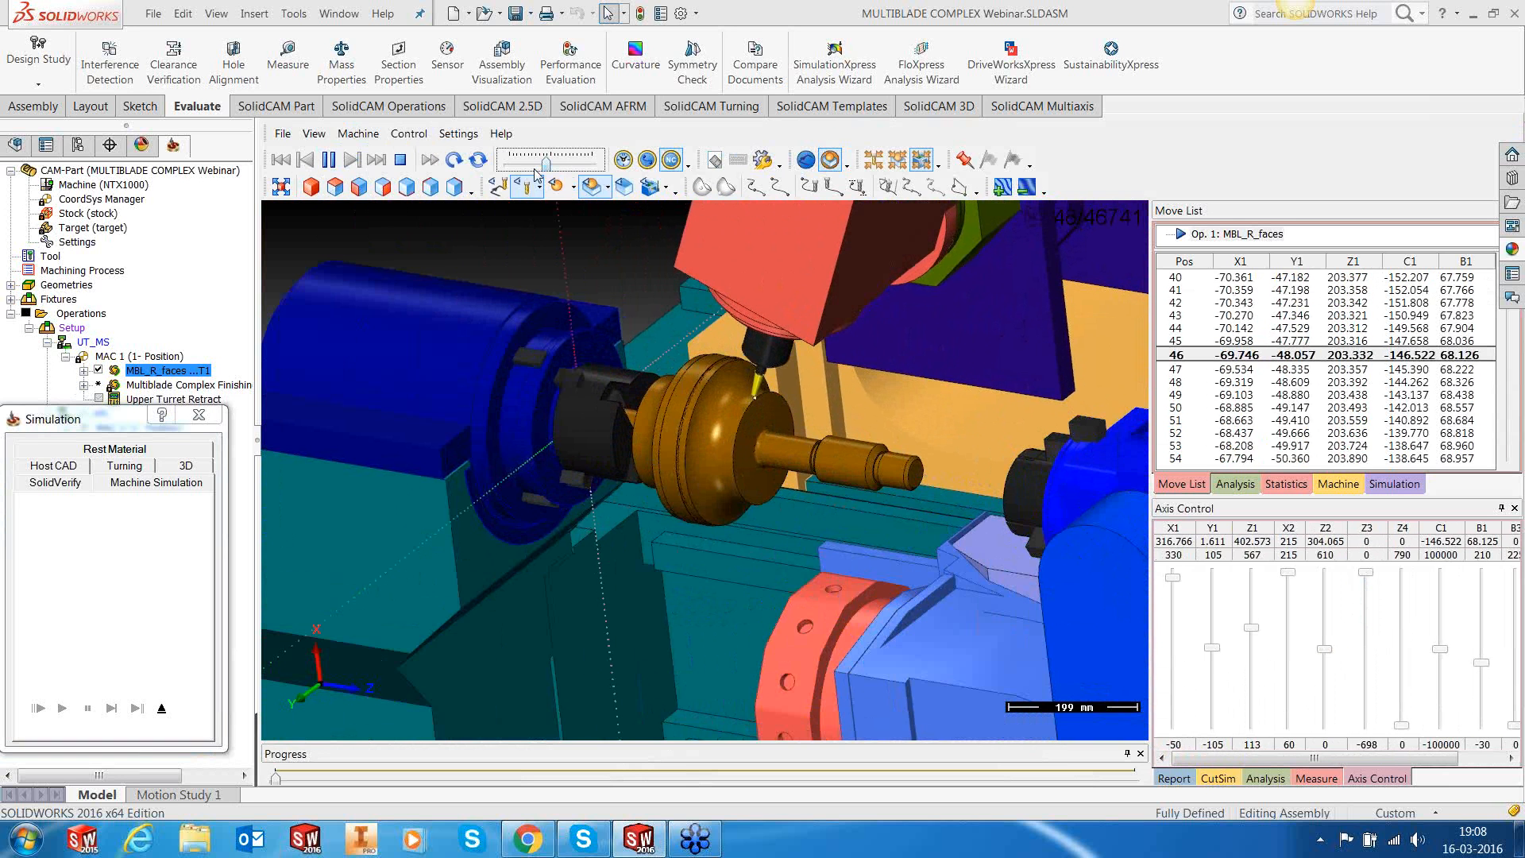
drag(548, 164, 555, 165)
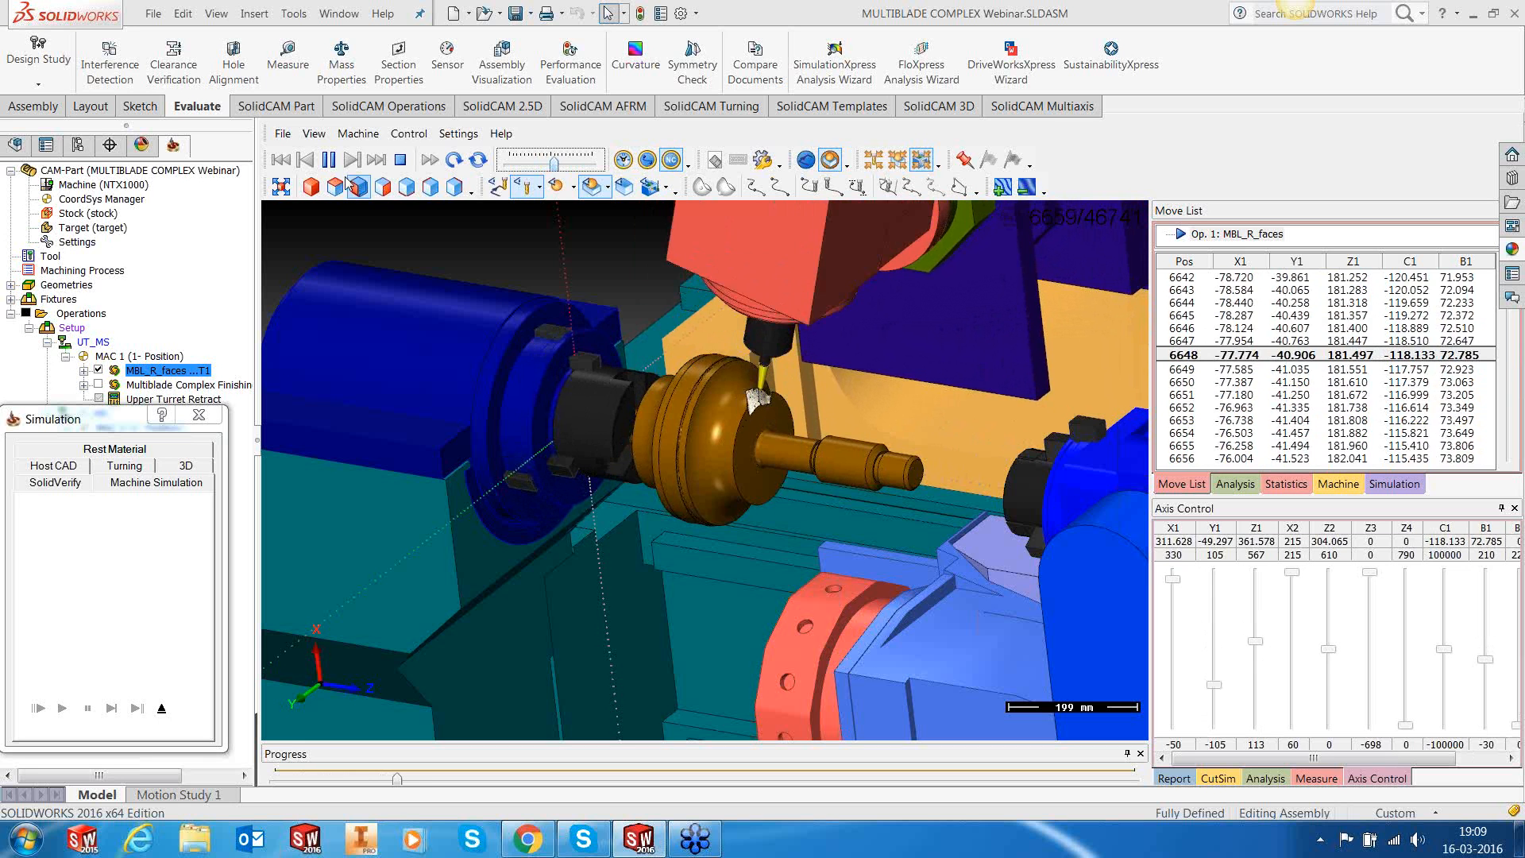
drag(554, 162, 591, 163)
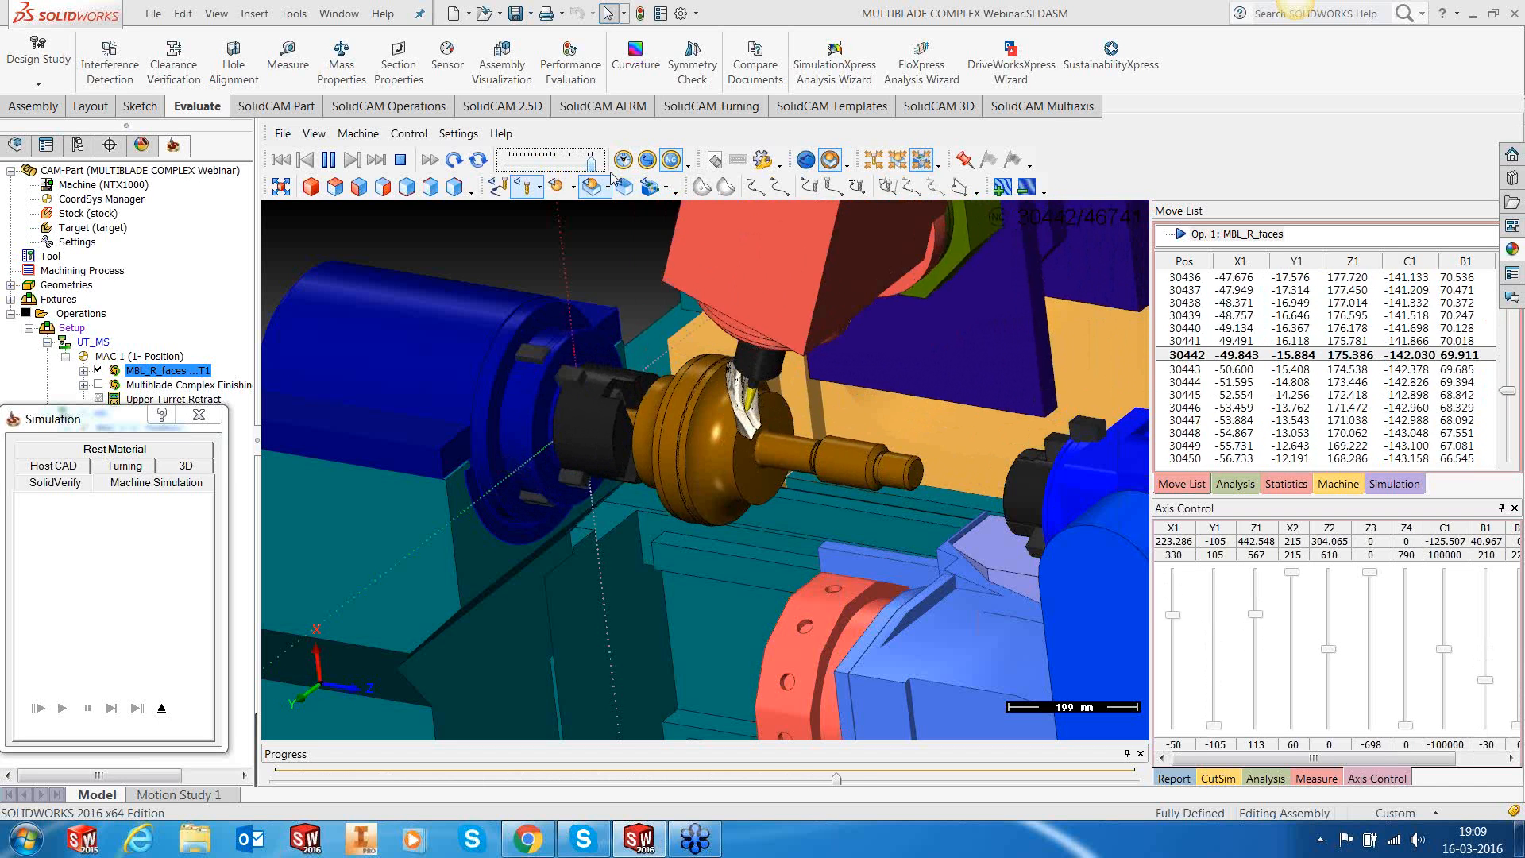
drag(79, 407, 74, 452)
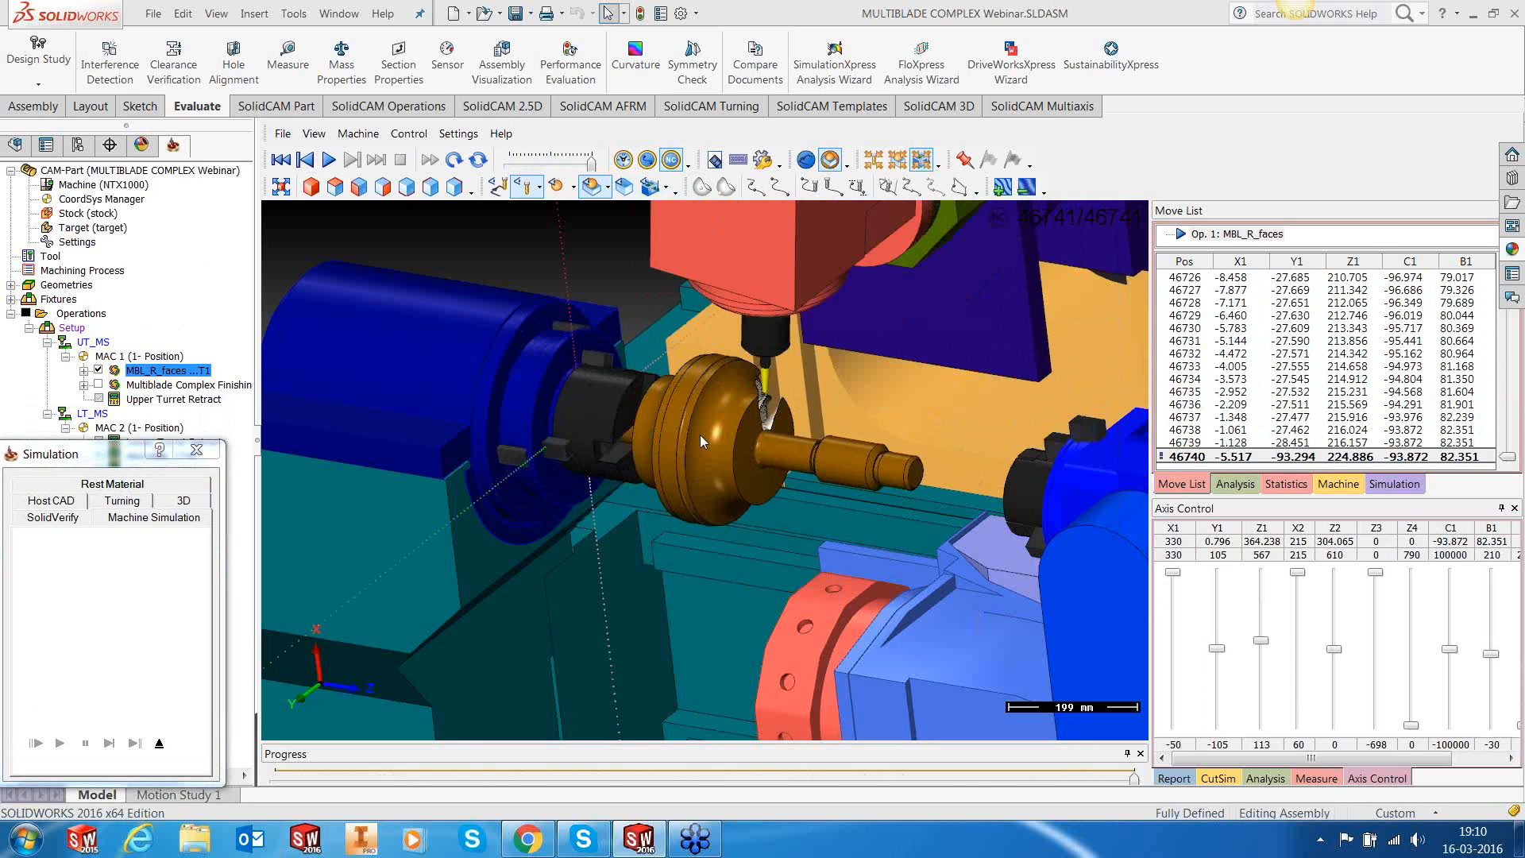
Step: Examine the material removed between the blades on the simulated stock, and exit the simulation
drag(699, 435, 686, 438)
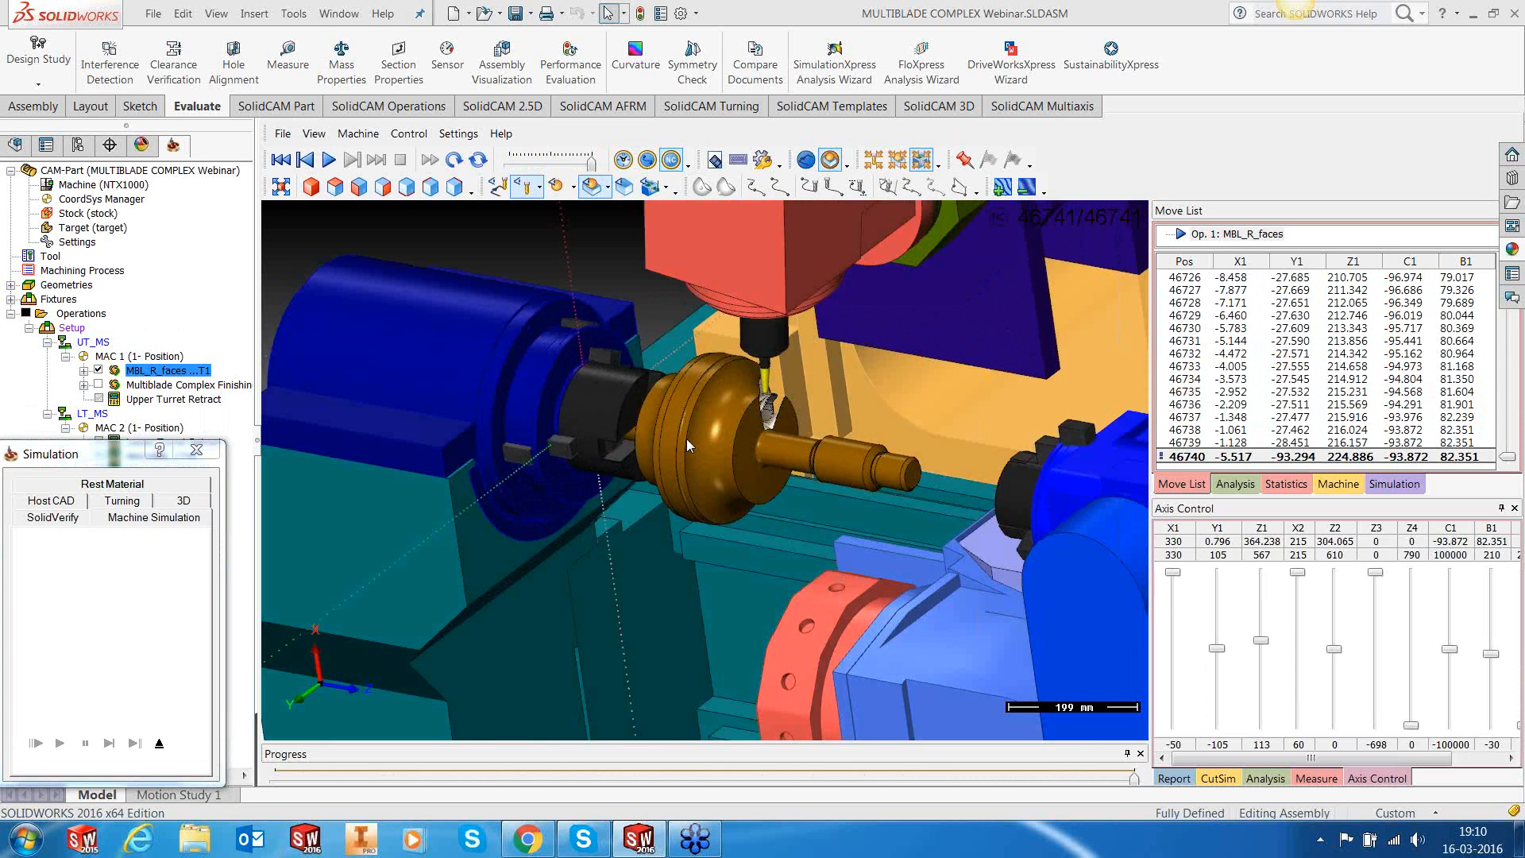
scroll(686, 439, up, 3)
scroll(721, 440, up, 2)
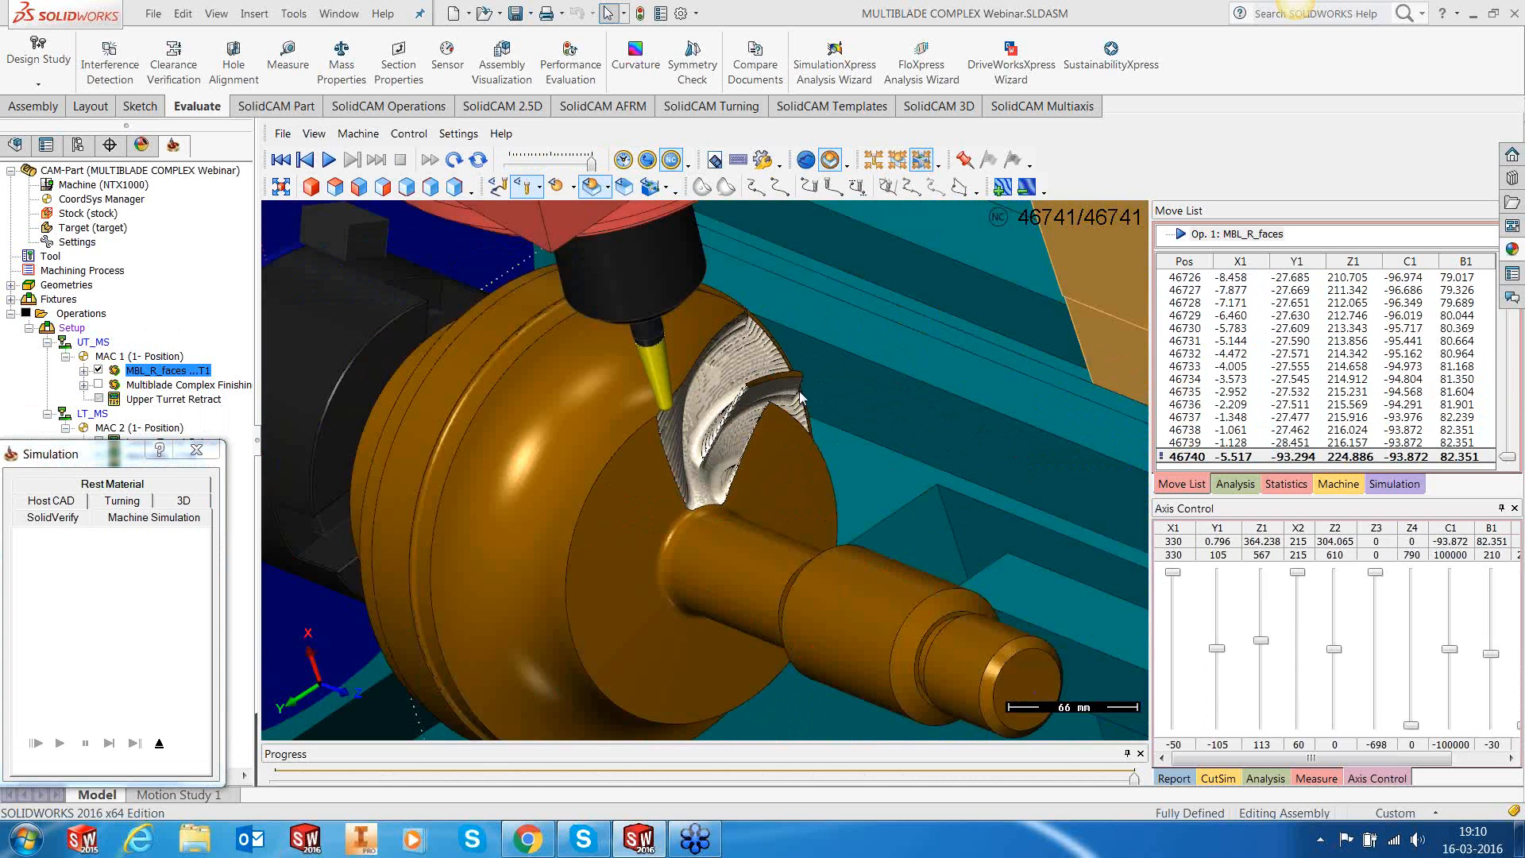
scroll(800, 394, up, 2)
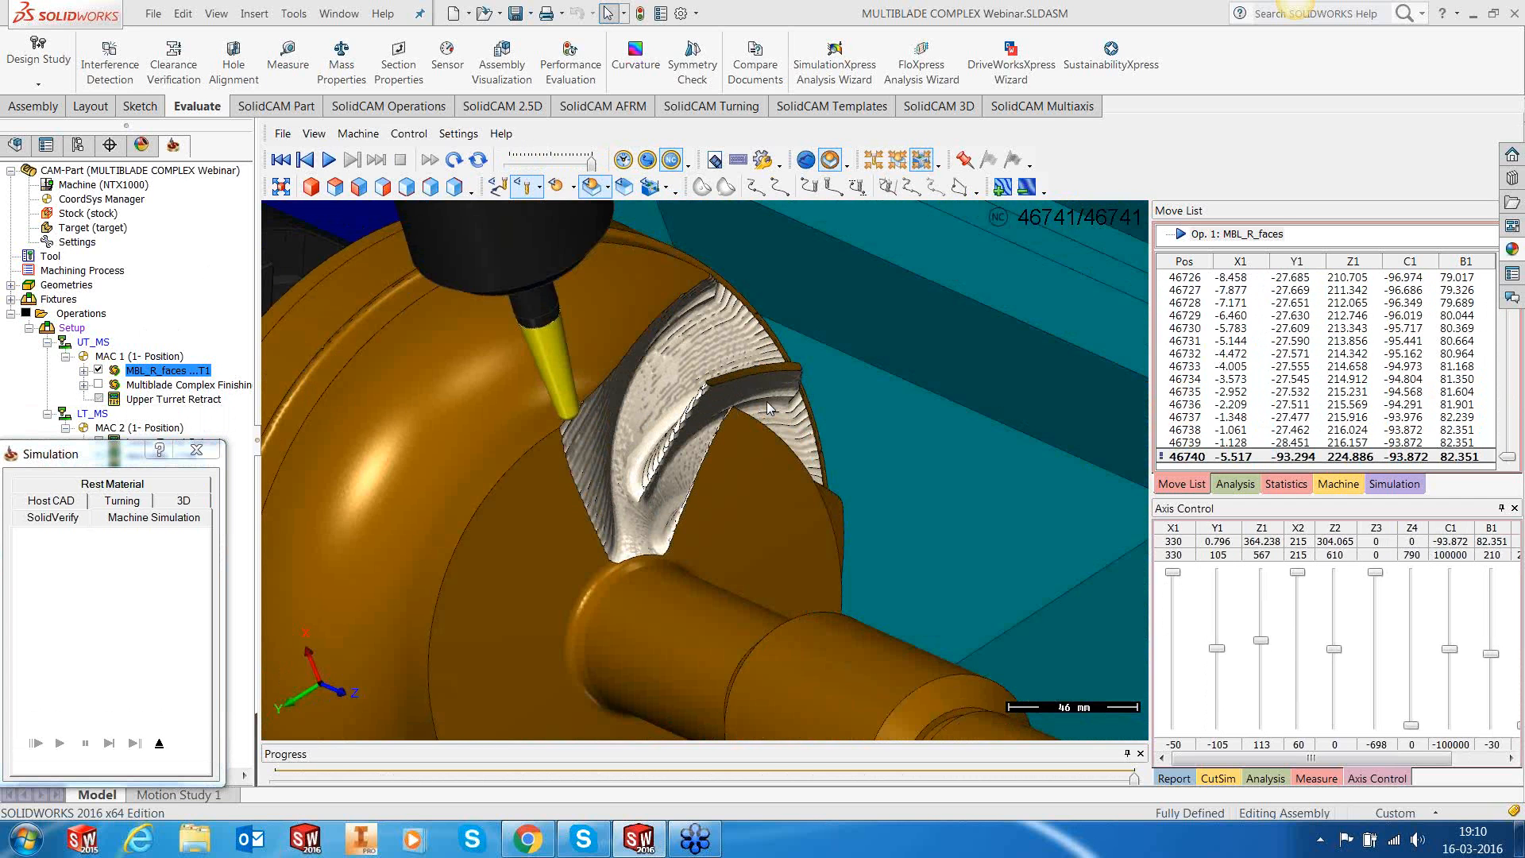
scroll(767, 406, down, 1)
scroll(767, 407, down, 2)
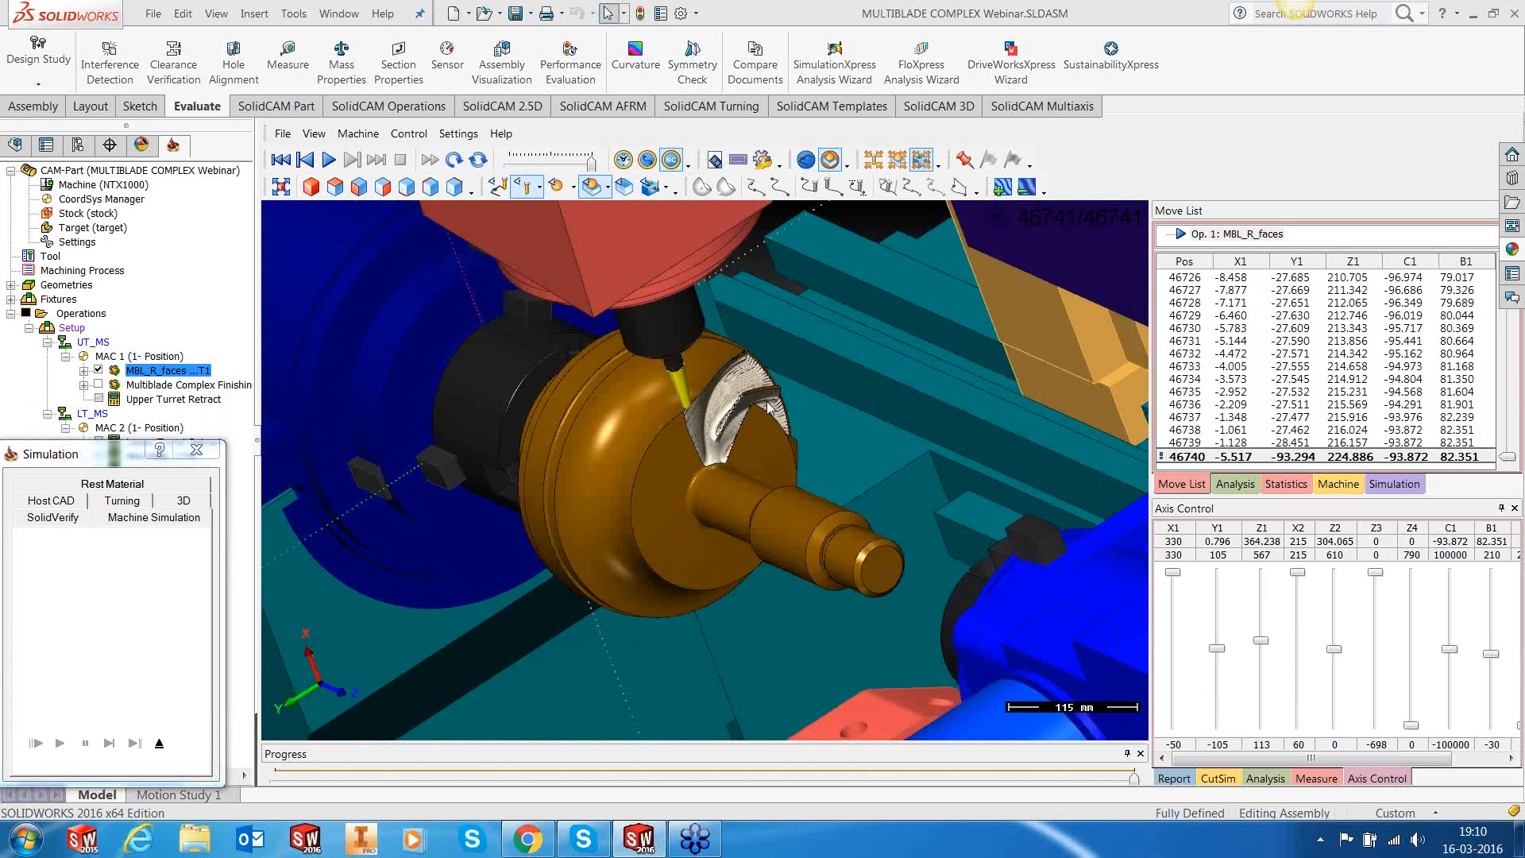
scroll(767, 402, down, 2)
middle_drag(768, 402, 795, 392)
scroll(797, 399, down, 2)
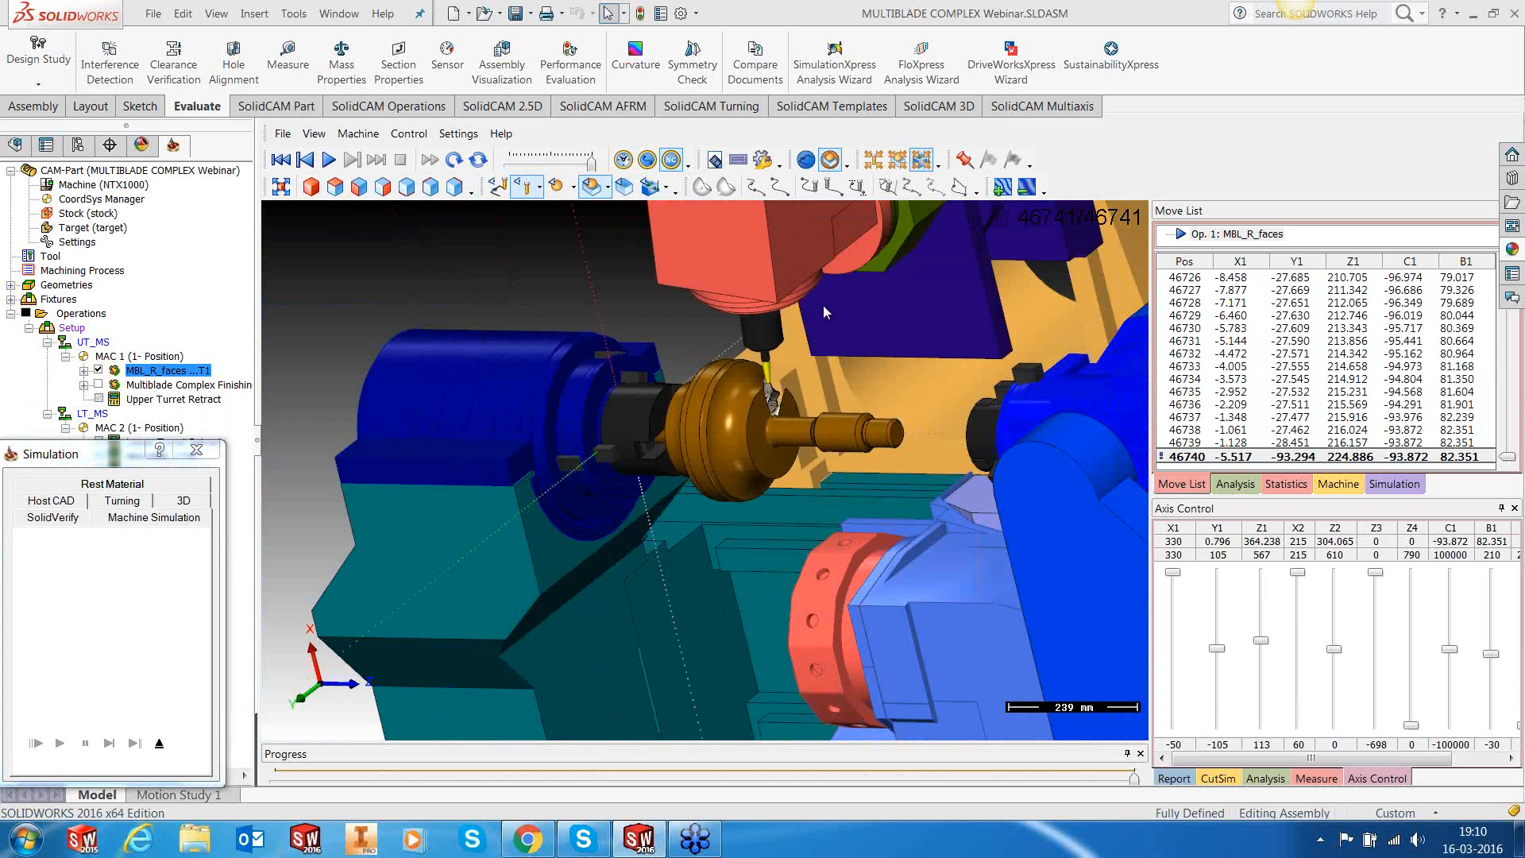
click(158, 750)
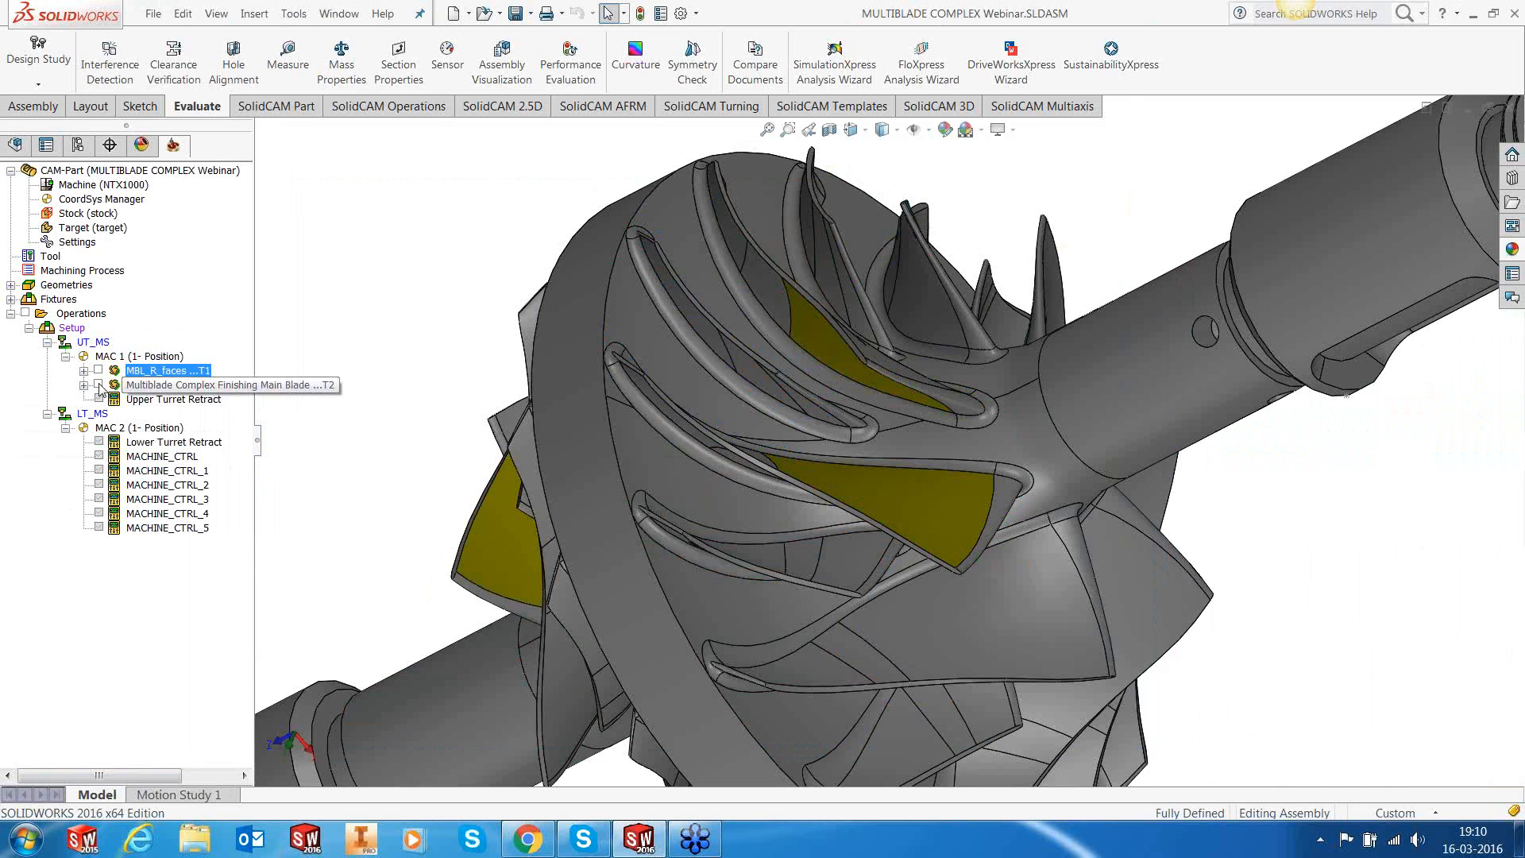
Step: Display only the Multiblade Complex Finishing Main Blade tool path and examine it around the main blades
click(98, 385)
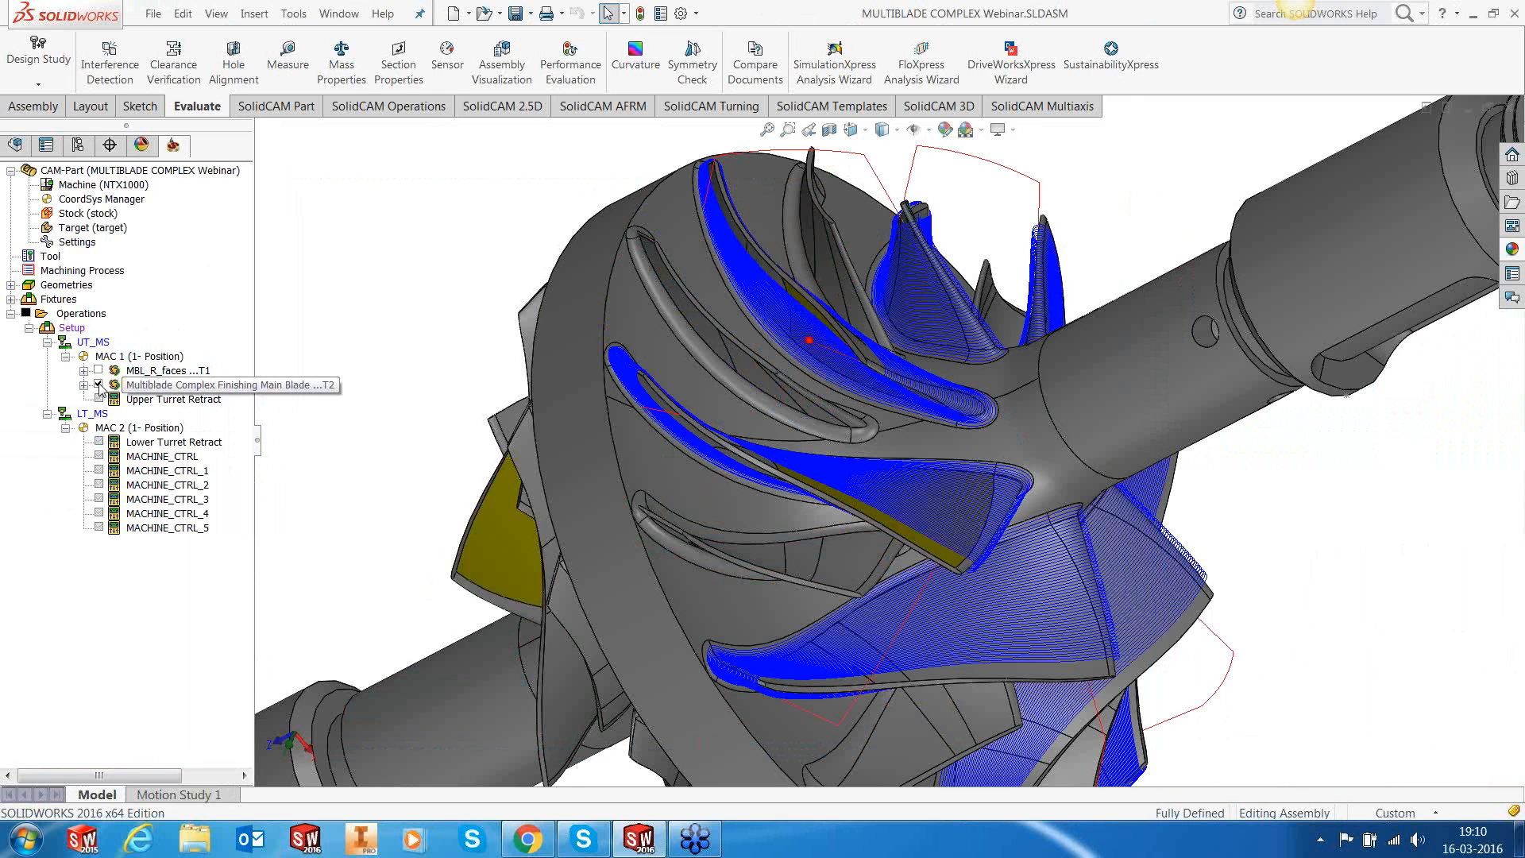
middle_drag(933, 467, 920, 475)
scroll(919, 475, up, 5)
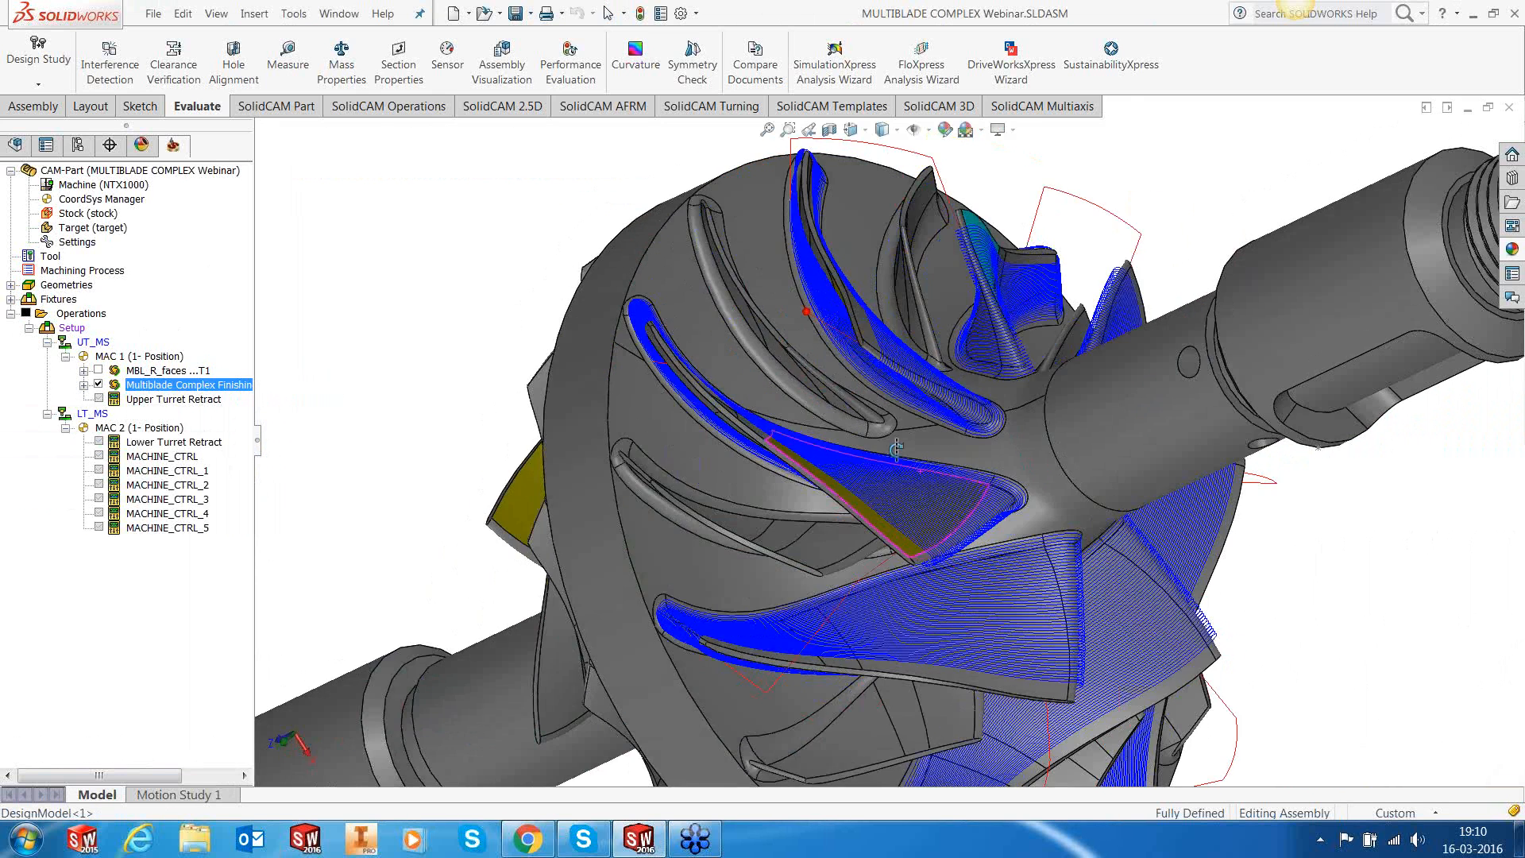
scroll(926, 491, down, 2)
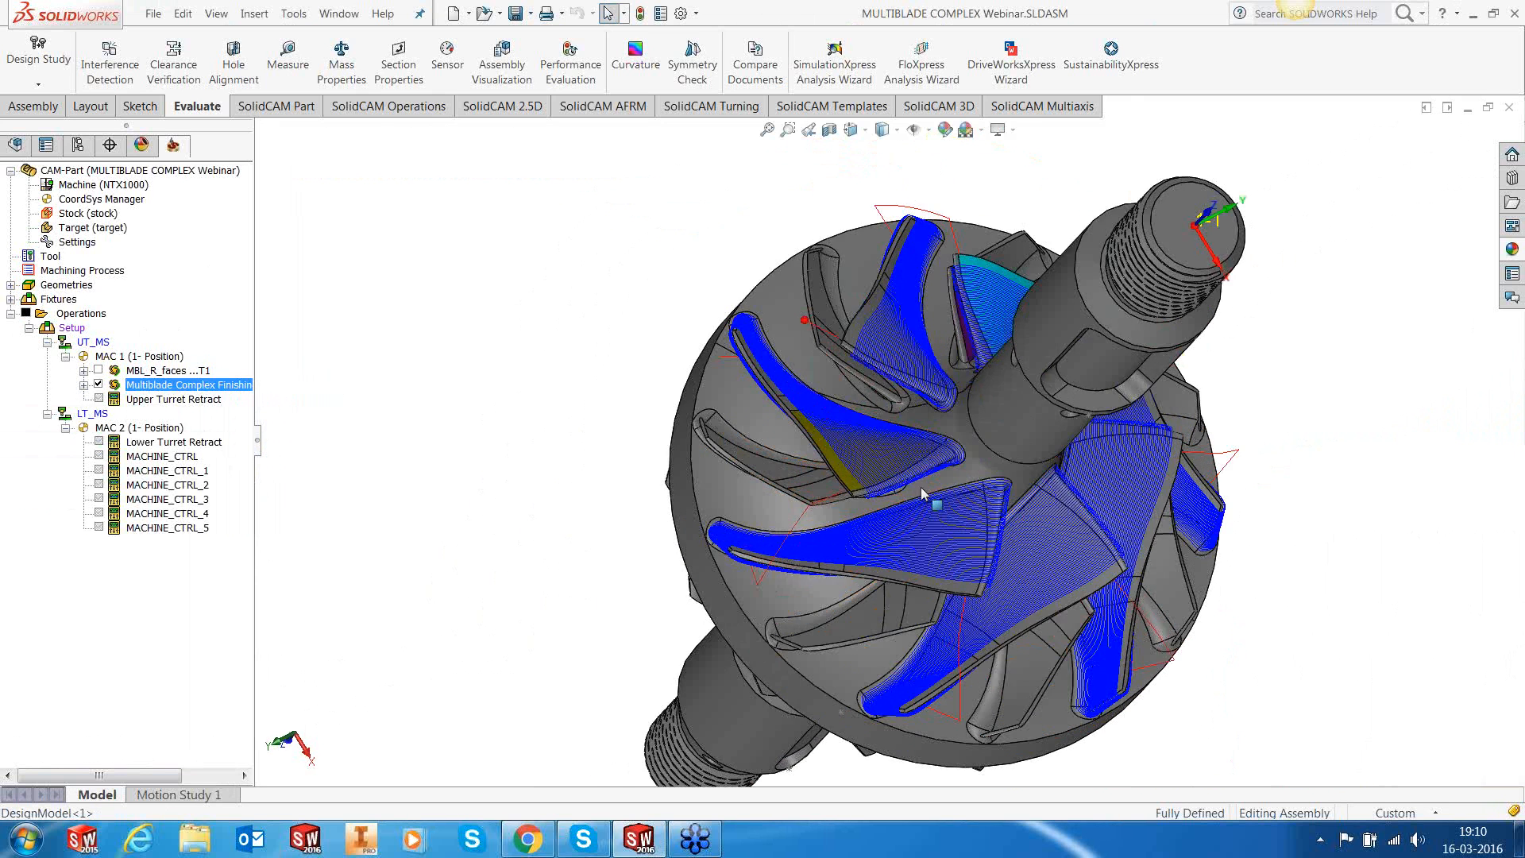
scroll(921, 487, down, 2)
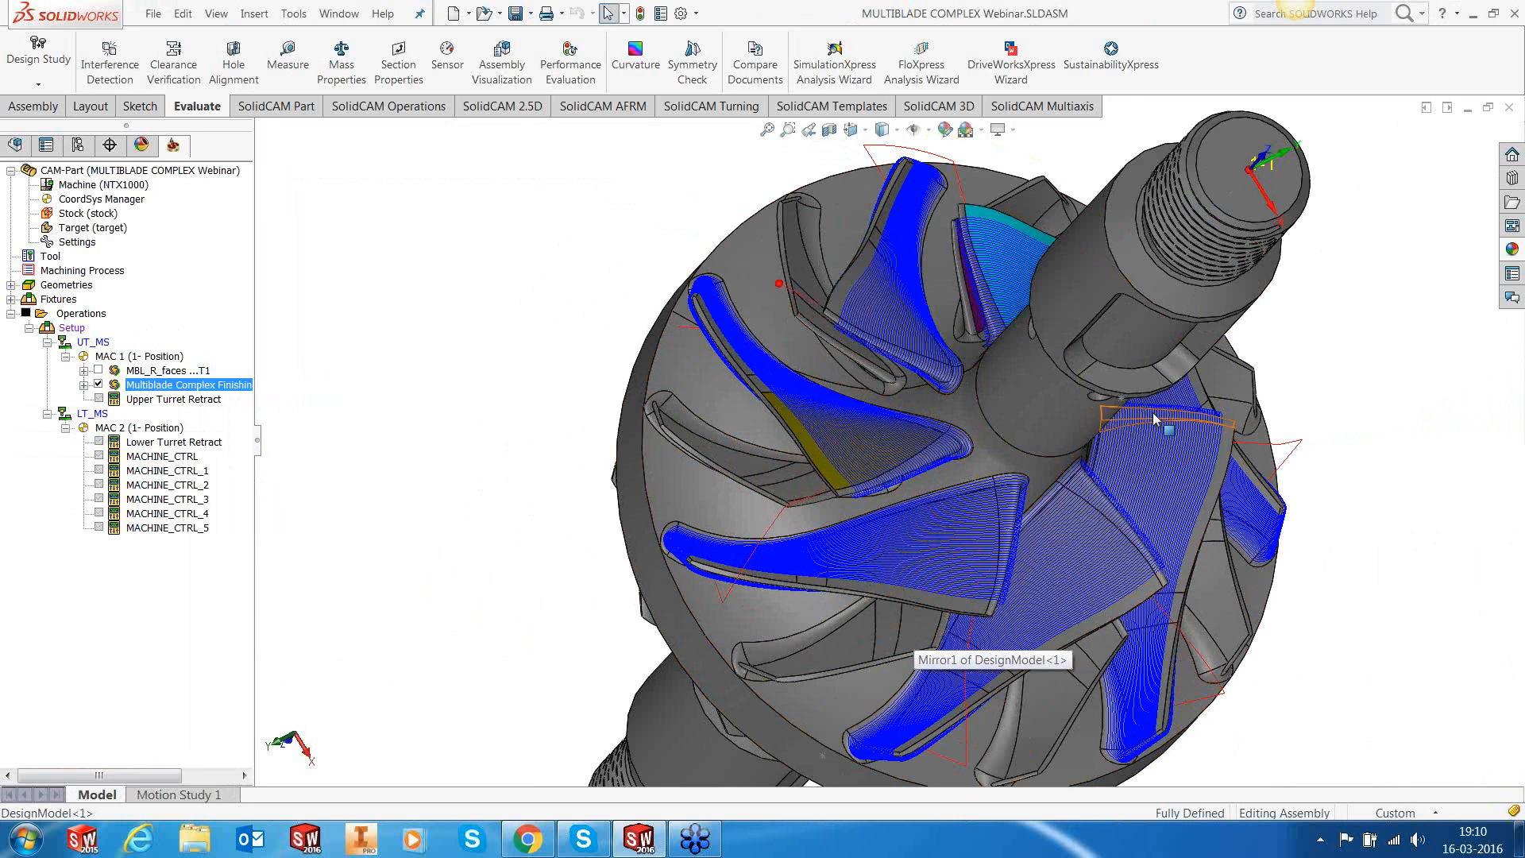
Step: Hide the Multiblade Complex Finishing Main Blade tool path on the impeller
click(834, 328)
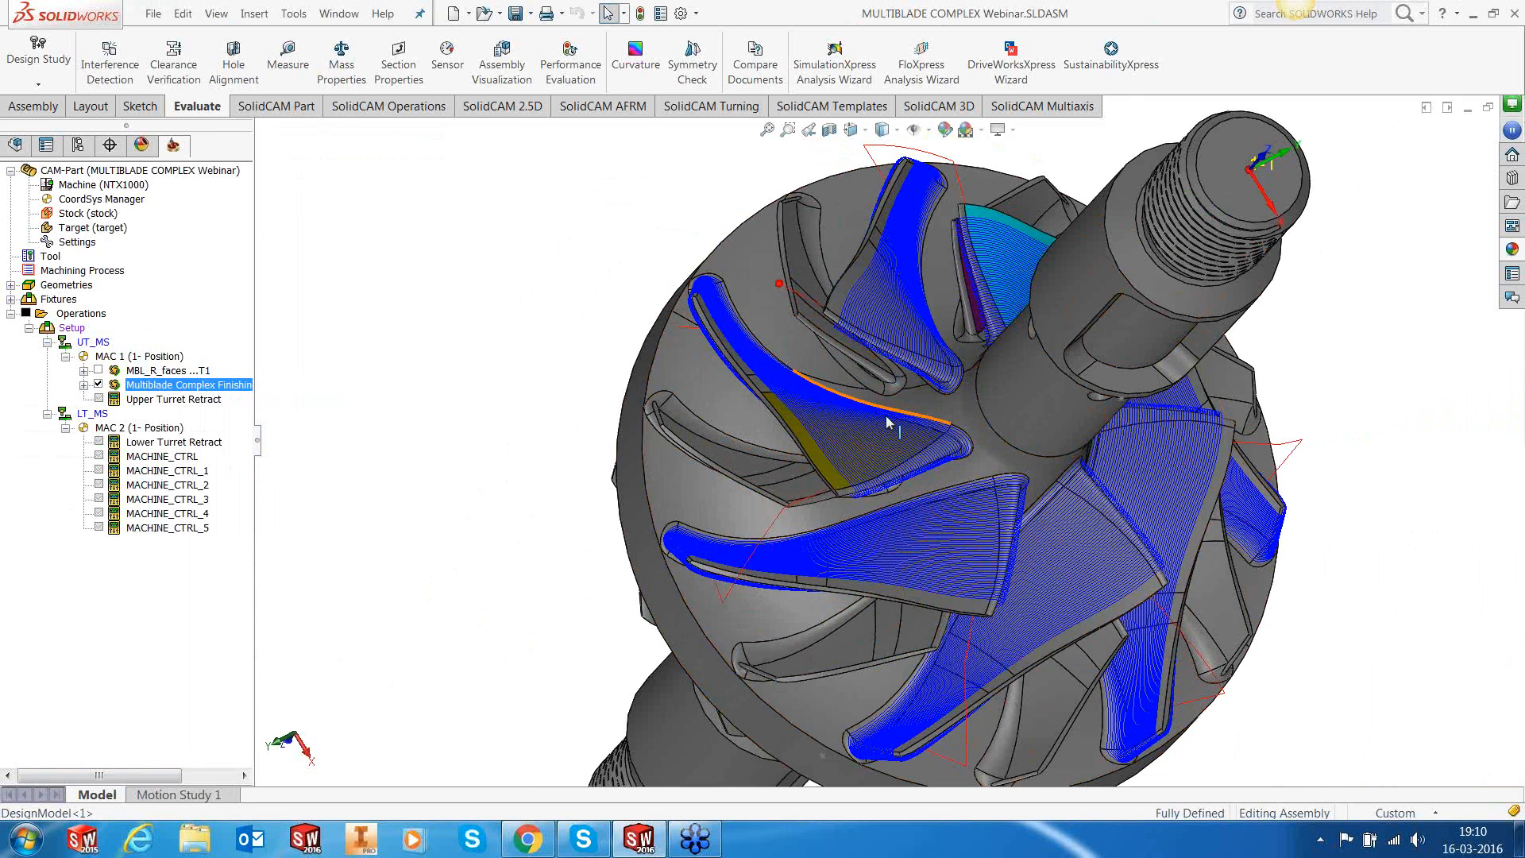
middle_drag(887, 421, 937, 468)
click(99, 384)
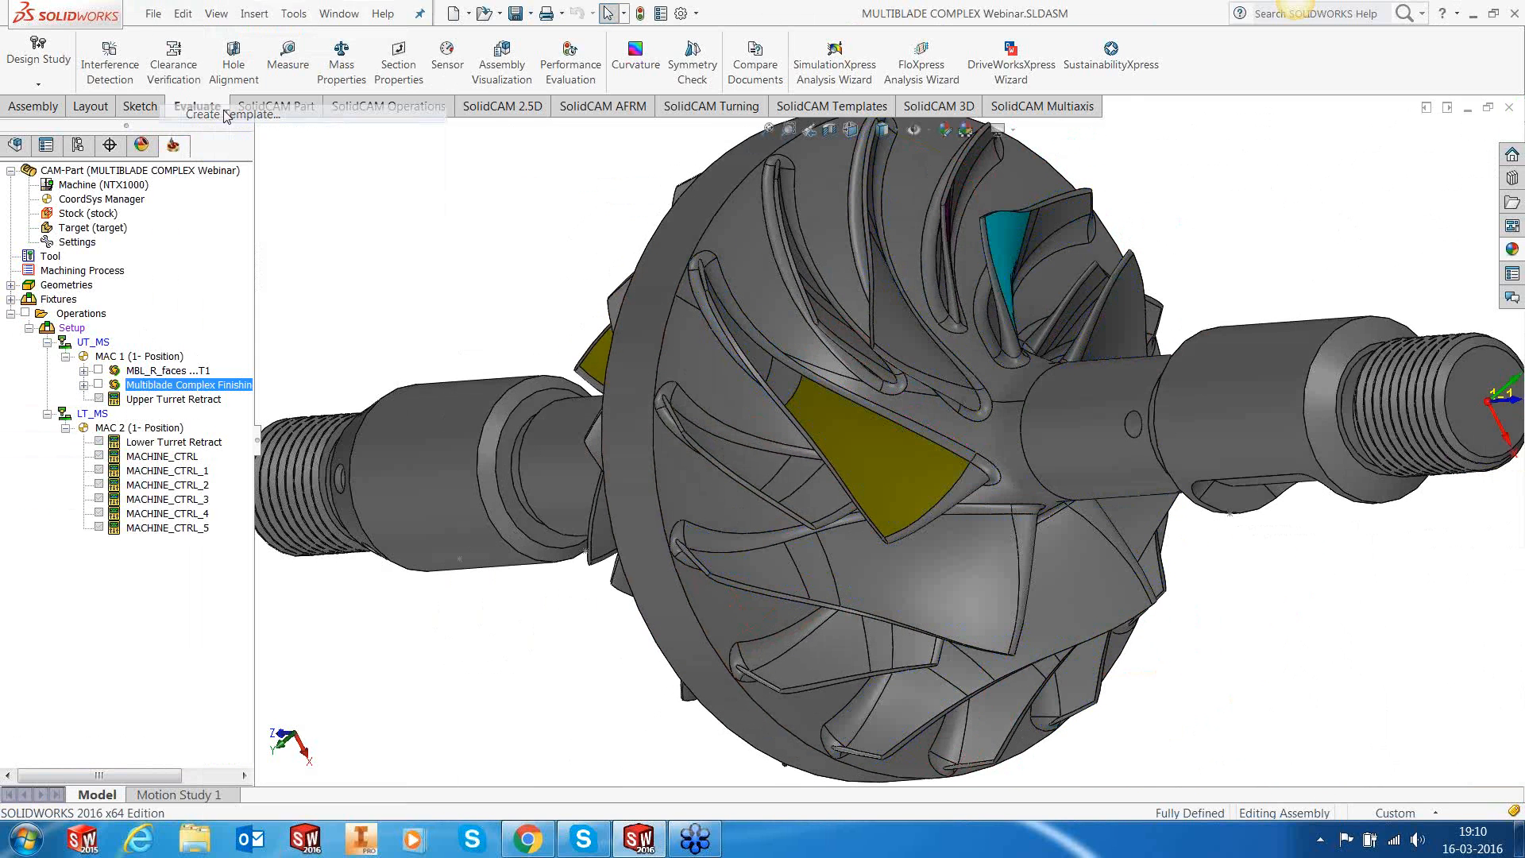
click(223, 116)
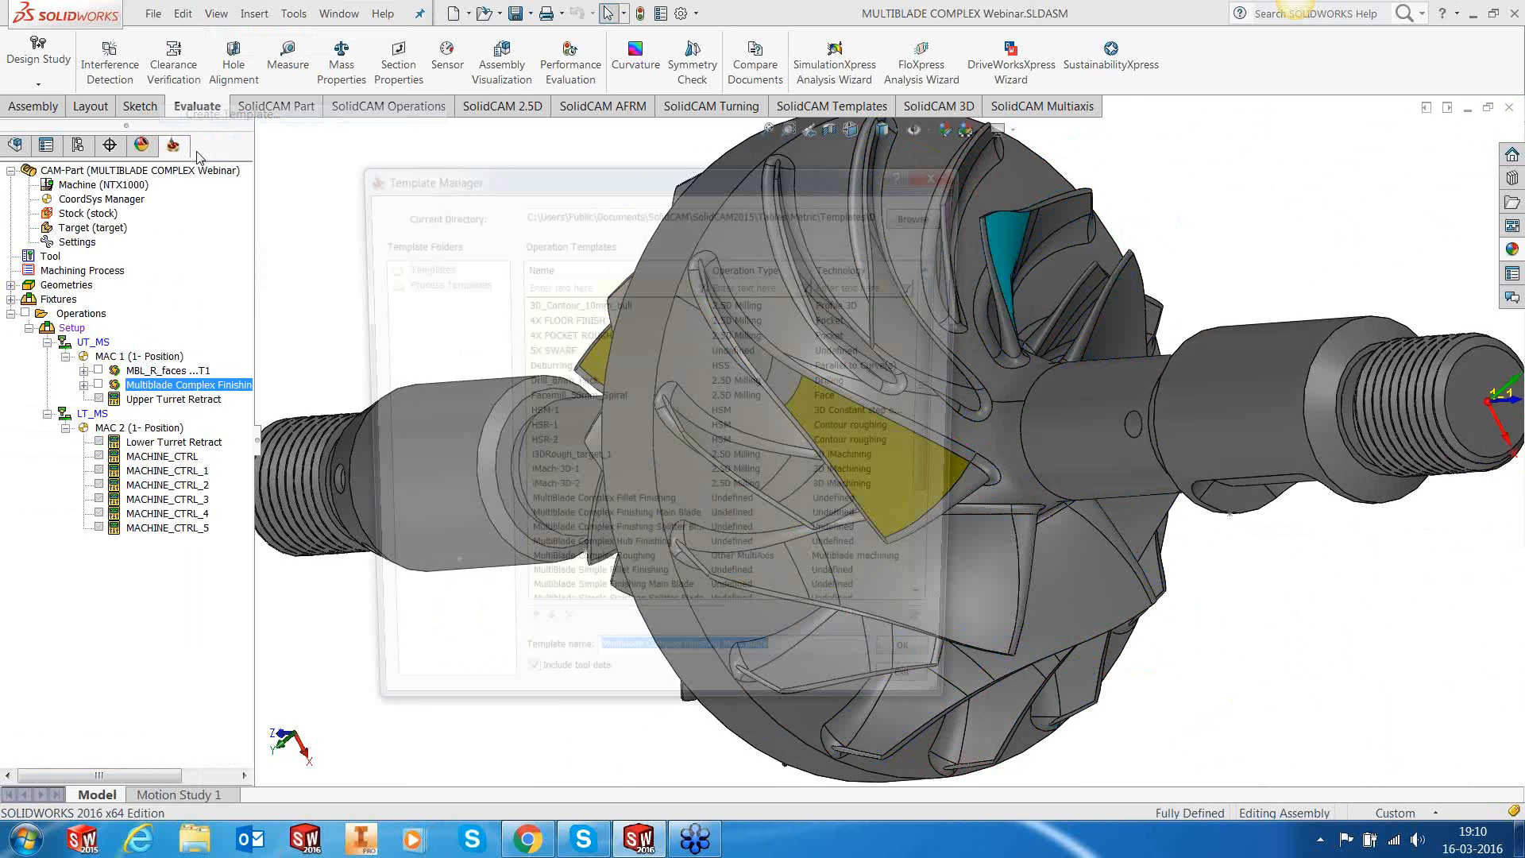
drag(945, 483, 945, 540)
click(663, 465)
click(935, 674)
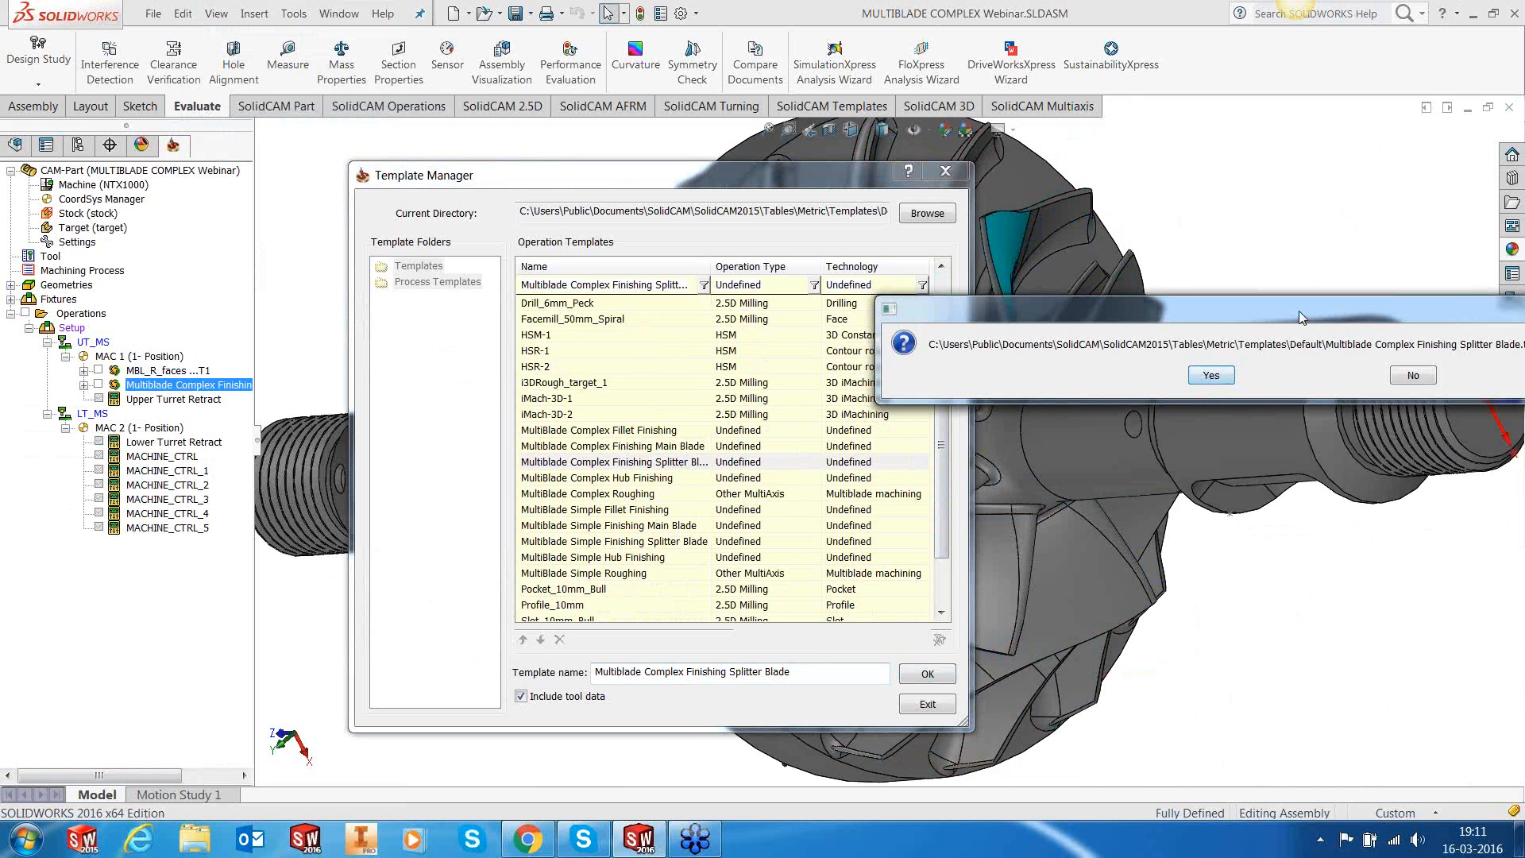
drag(1298, 311, 998, 297)
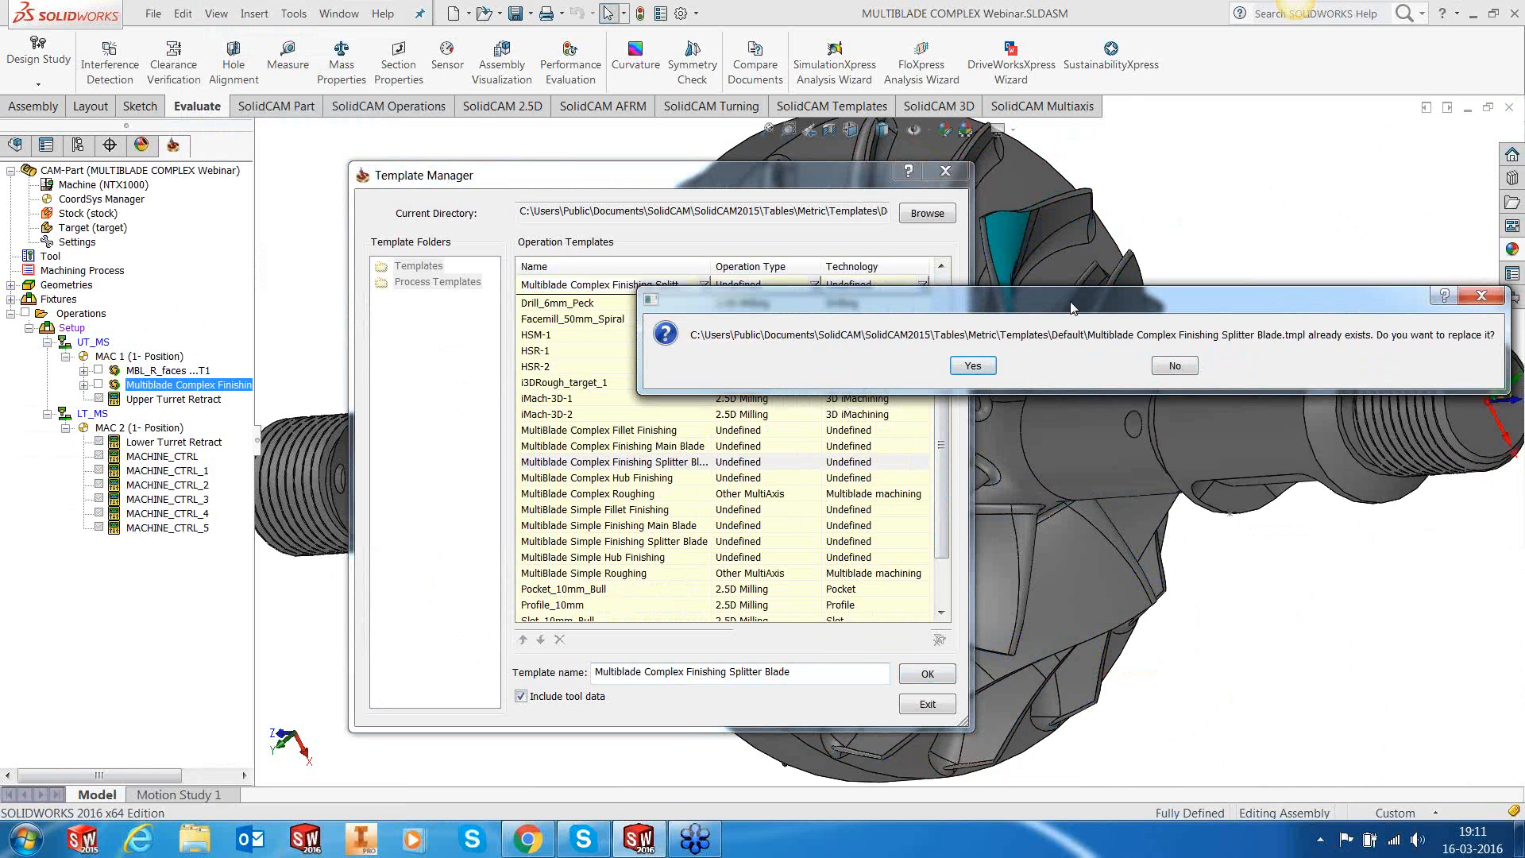
click(1176, 367)
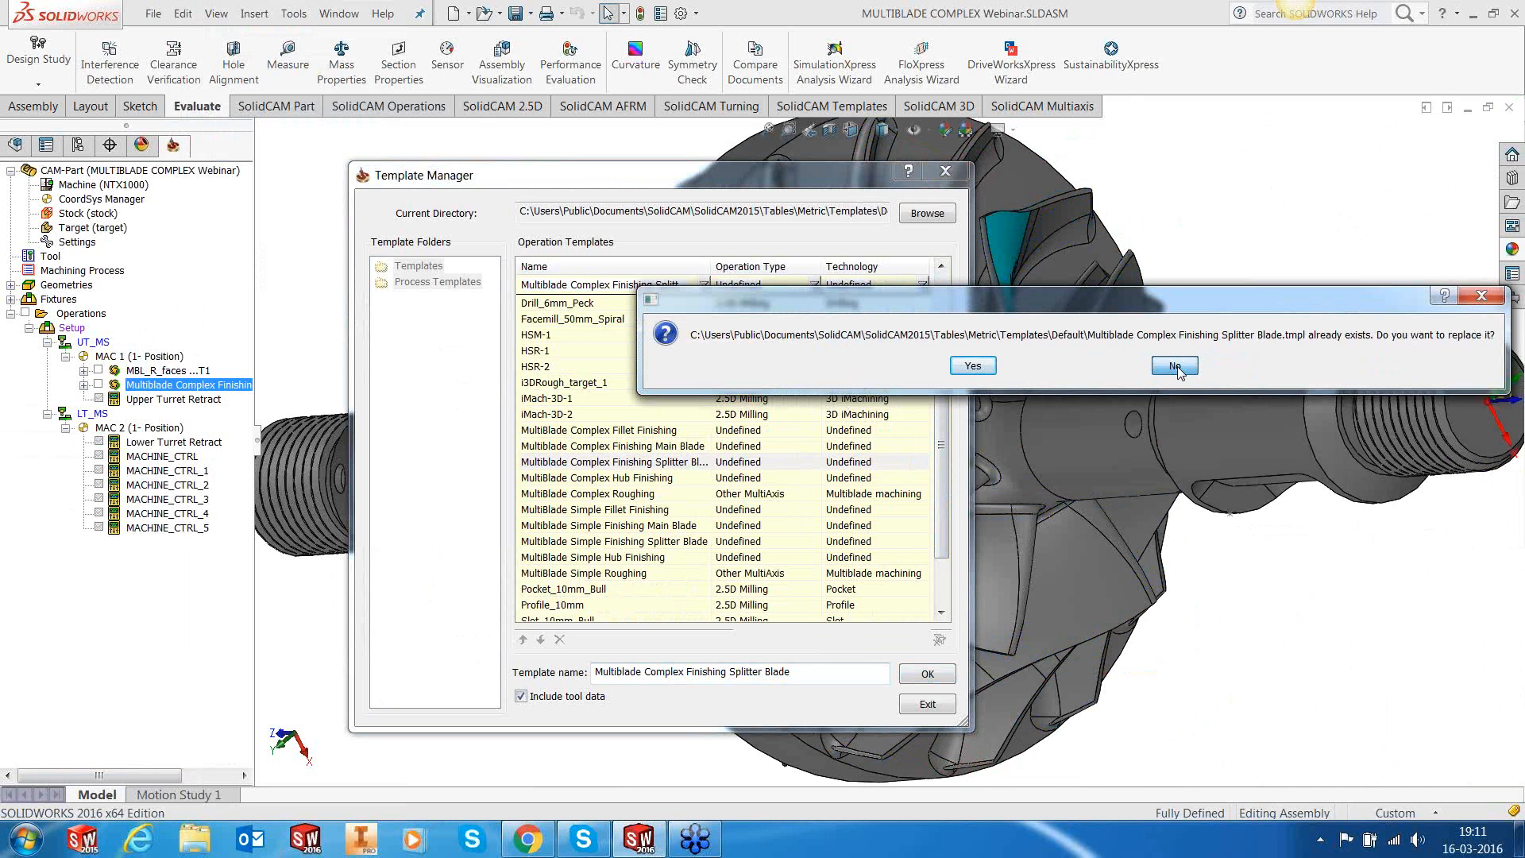
click(928, 705)
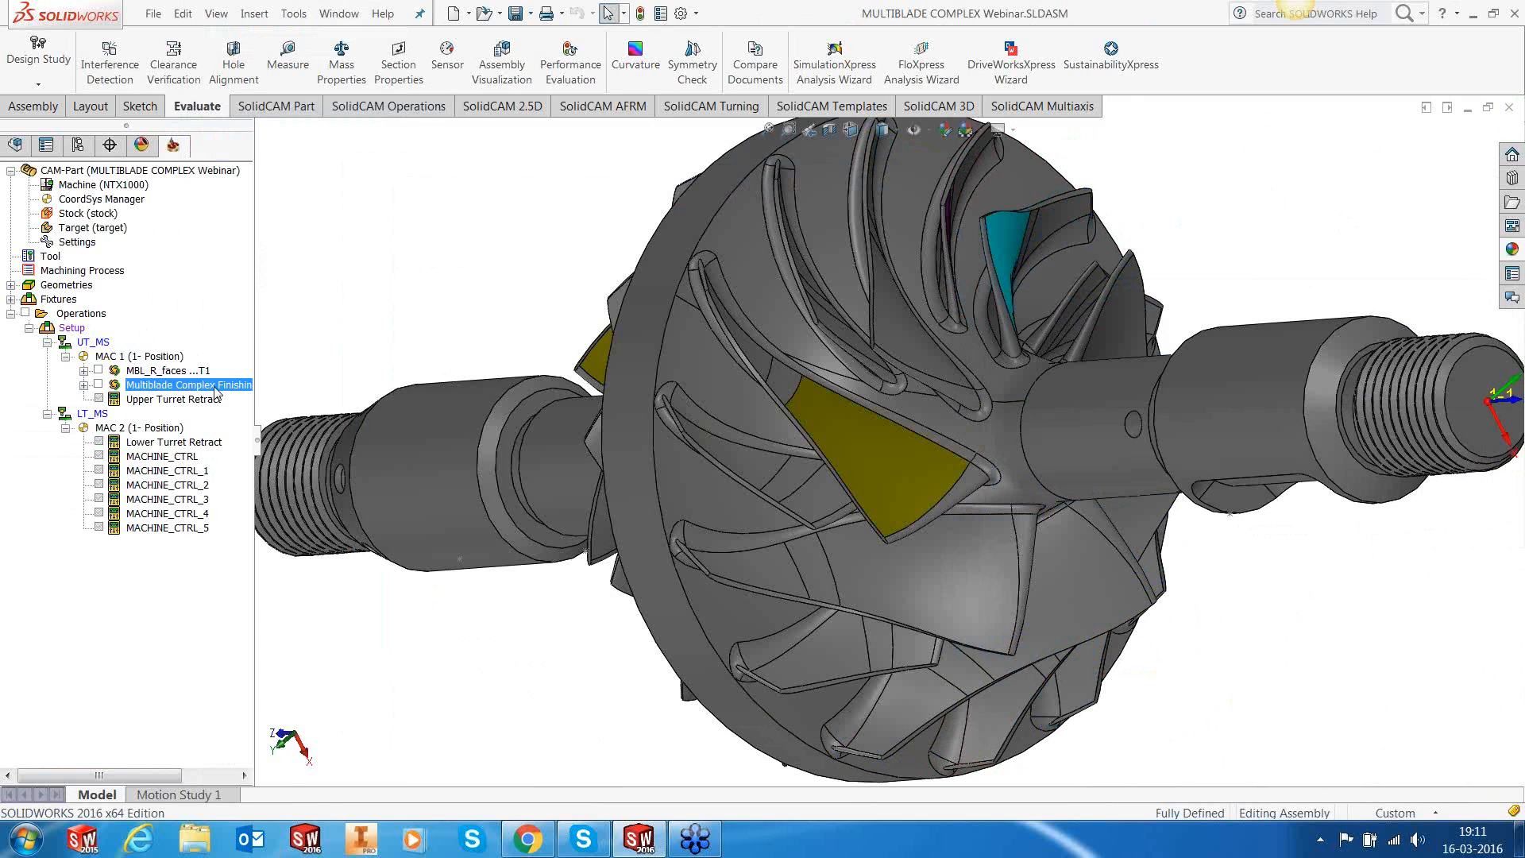
Step: Add an operation after the main blade finishing from the Multiblade Complex Finishing Splitter Blade template
right_click(212, 384)
click(300, 139)
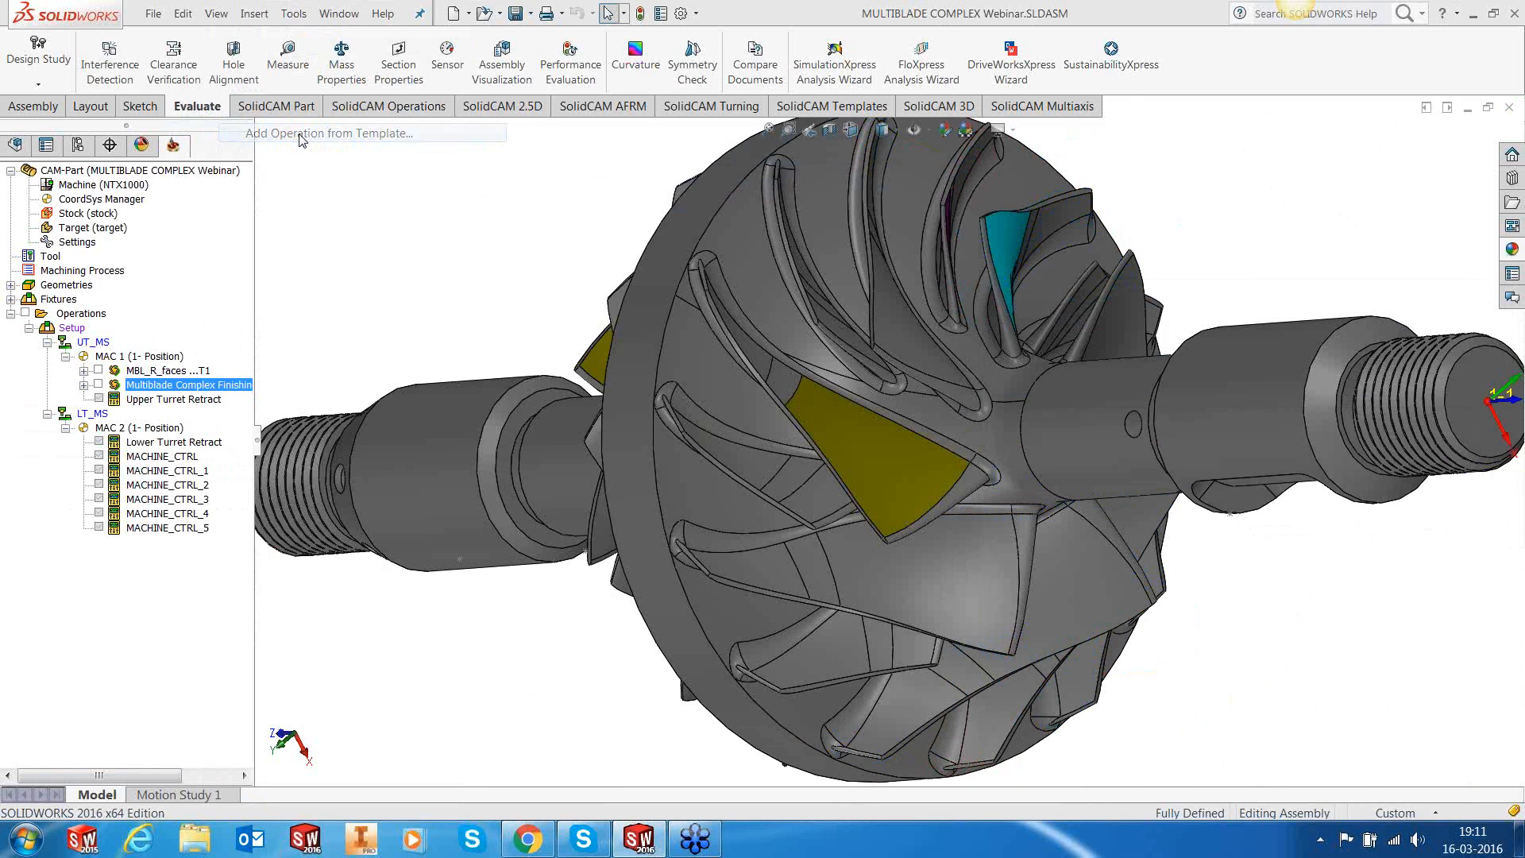
click(611, 541)
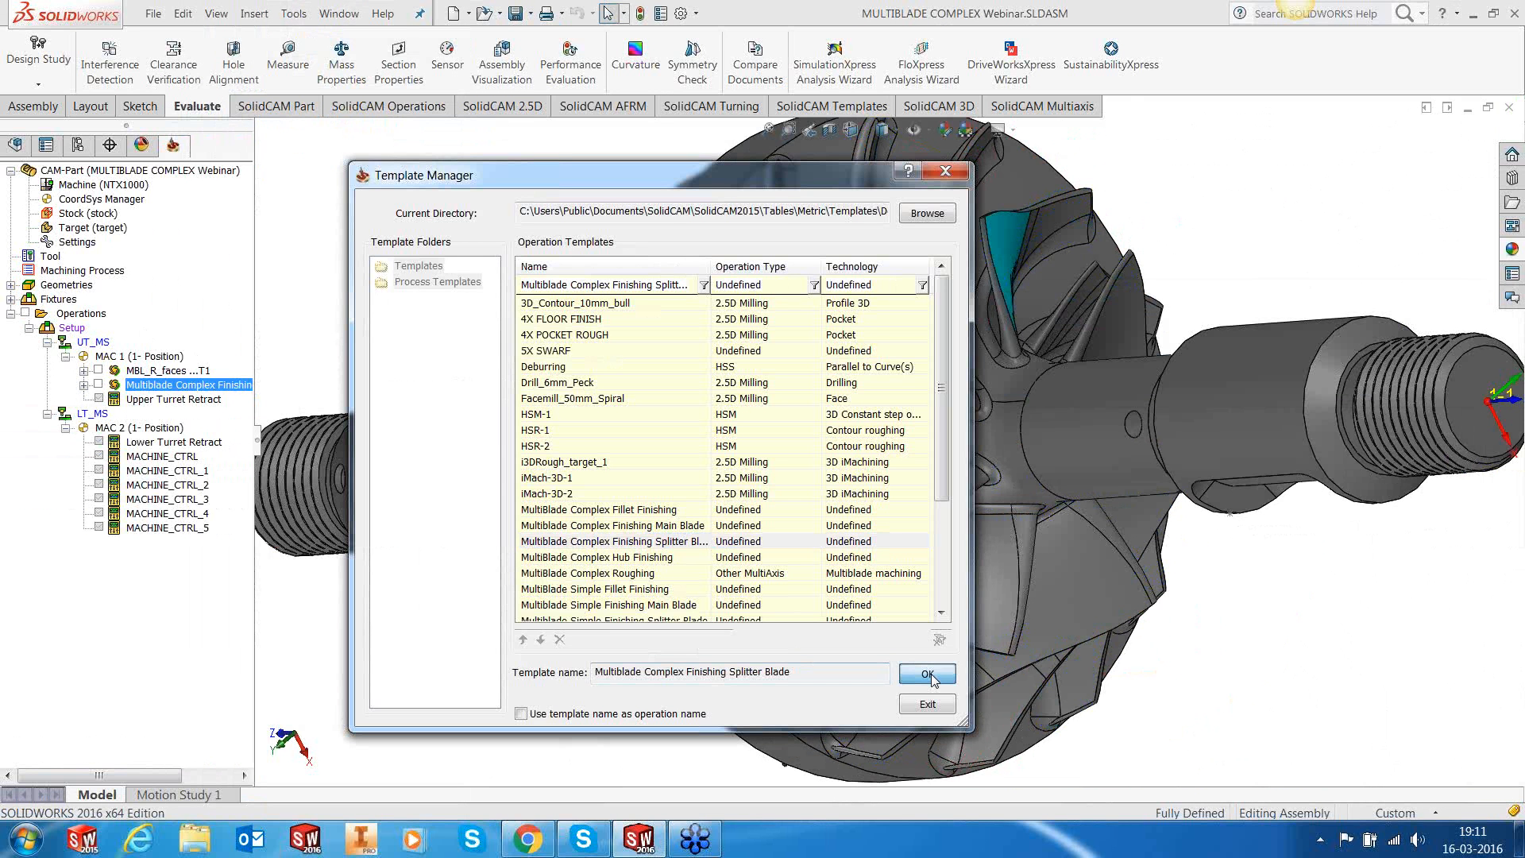
click(927, 674)
click(580, 451)
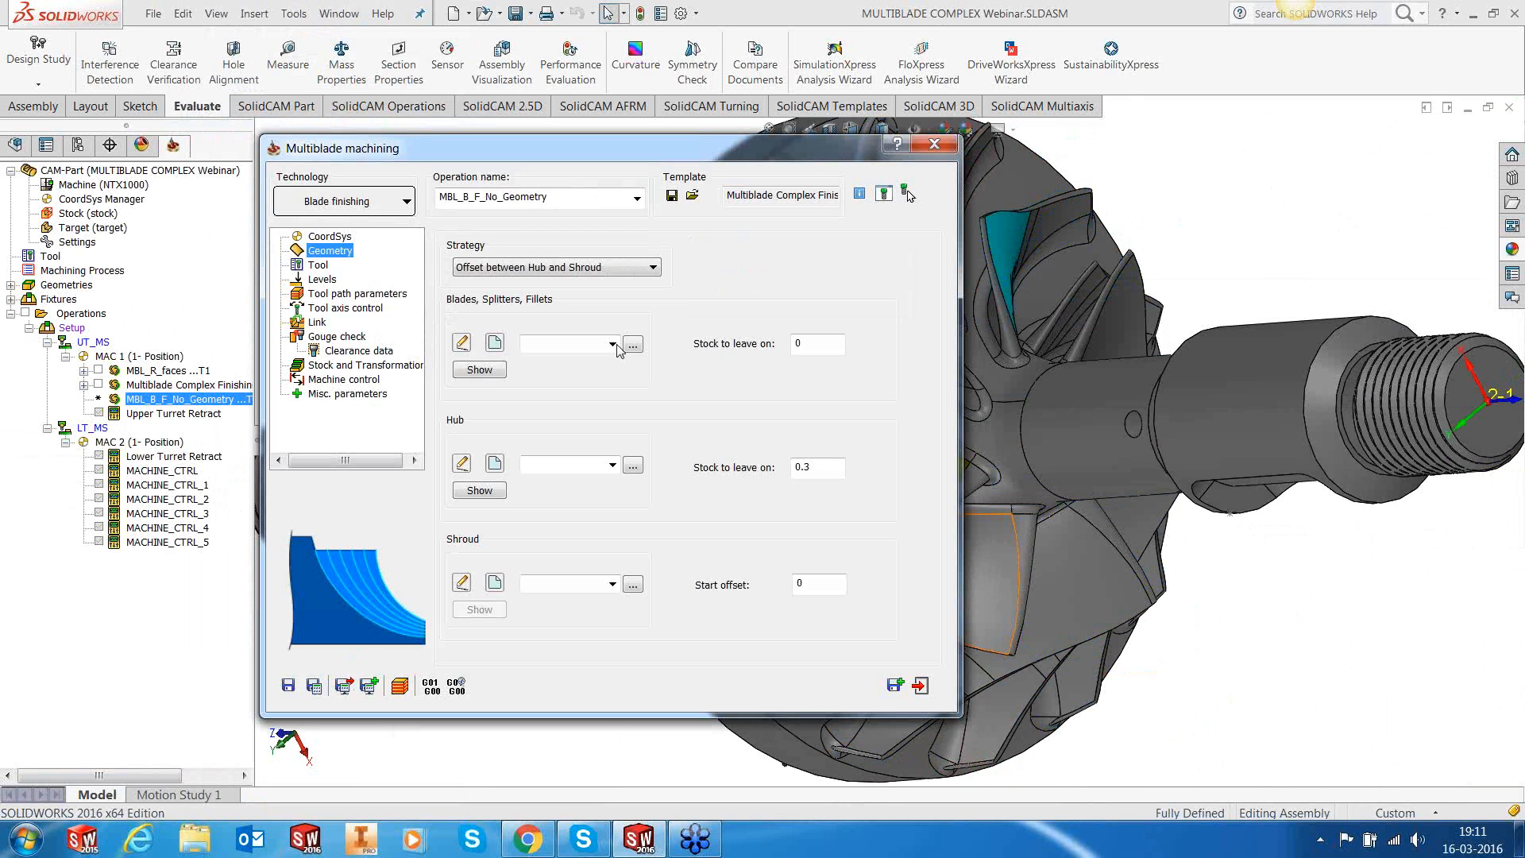
Step: Assign the splitter blade geometry faces6 as the blades, splitters and fillets geometry of the blade finishing operation
click(613, 346)
click(635, 345)
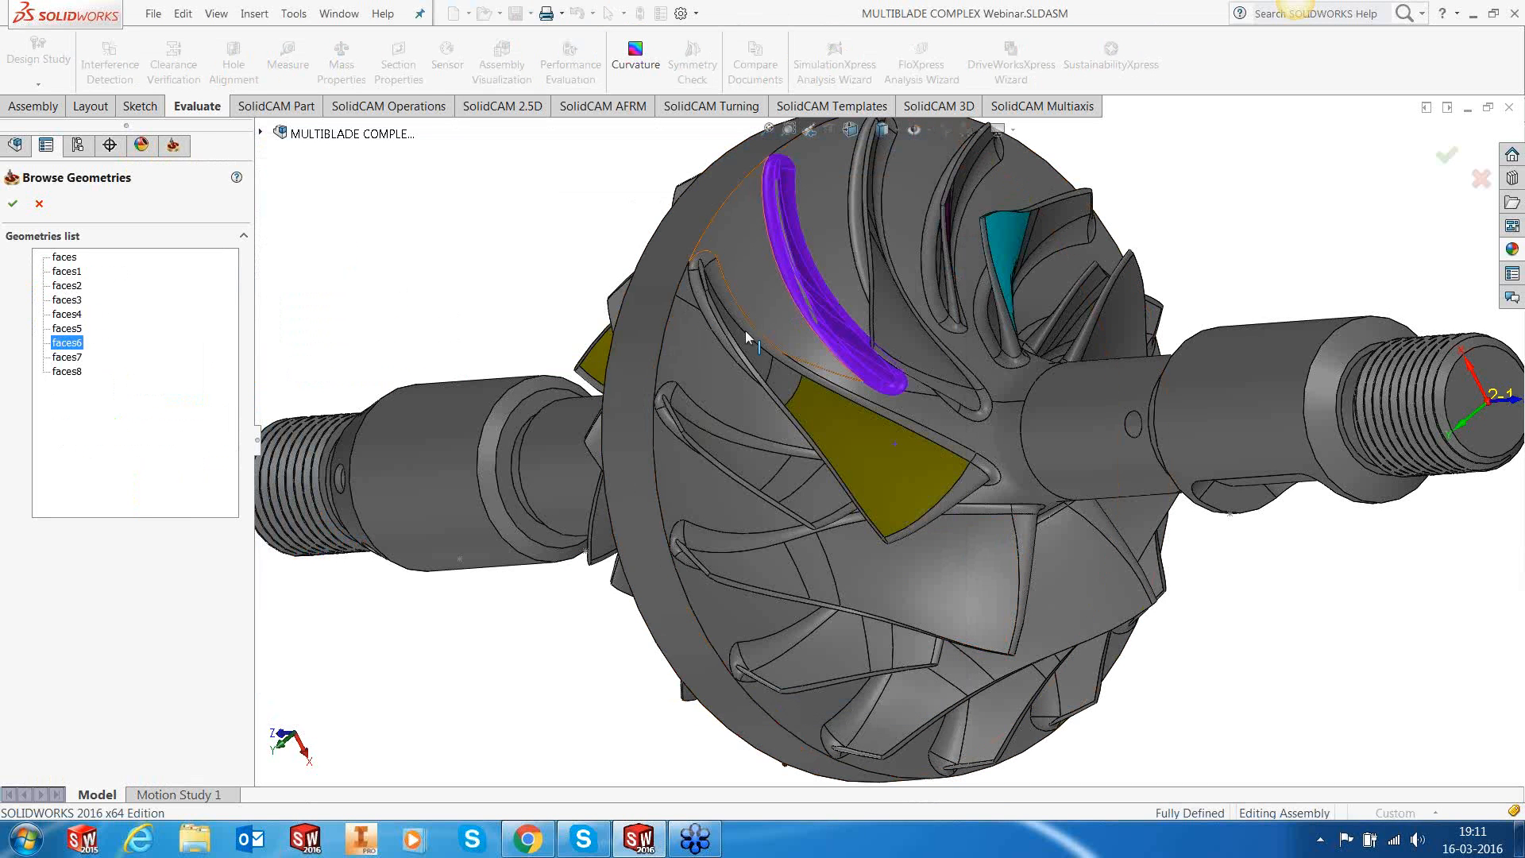
middle_drag(812, 332, 794, 420)
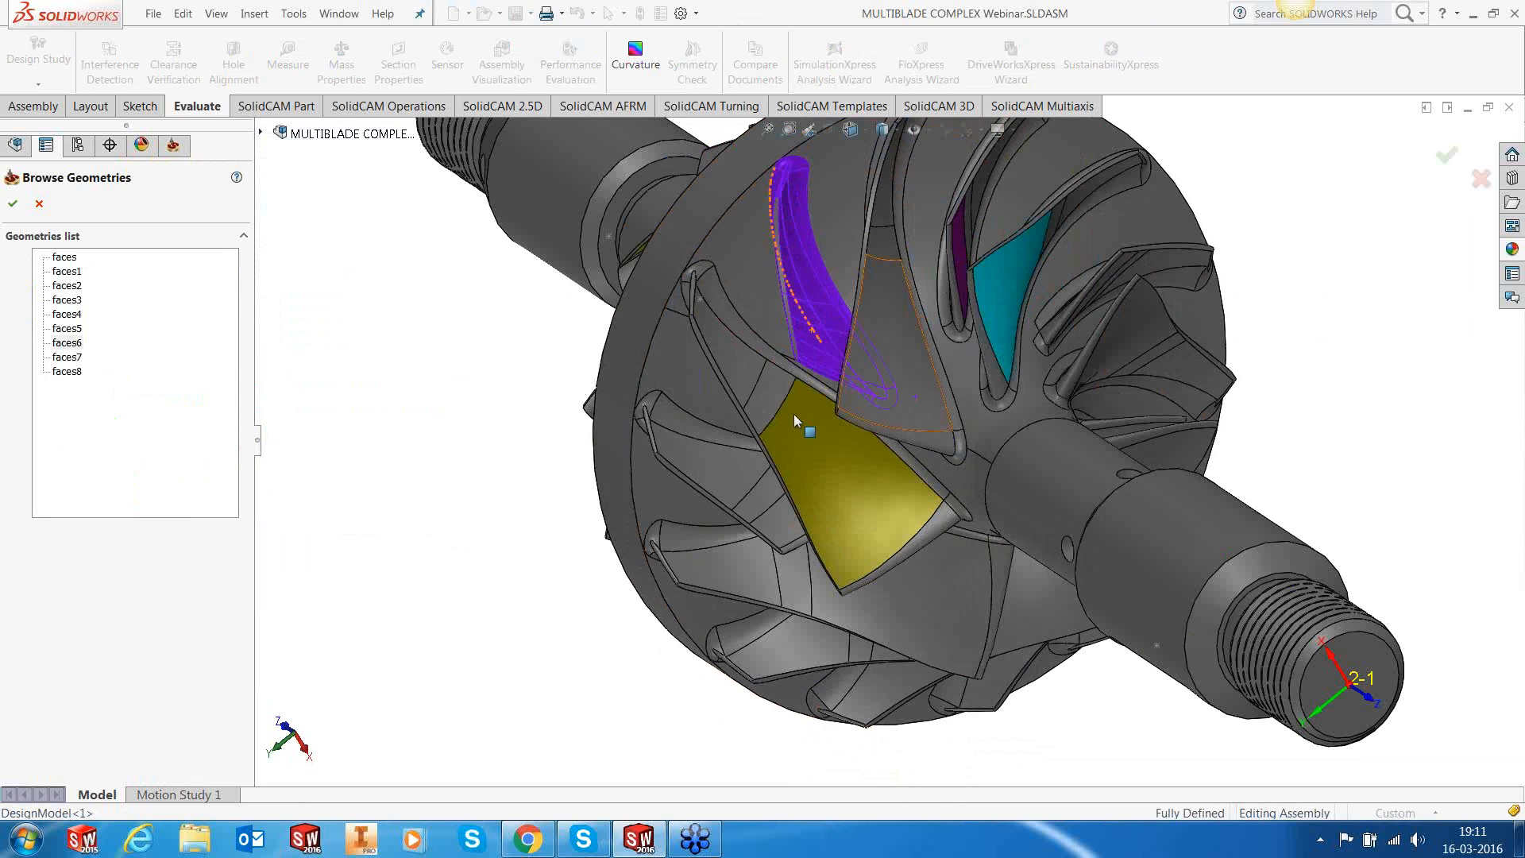
scroll(795, 413, down, 2)
middle_click(857, 328)
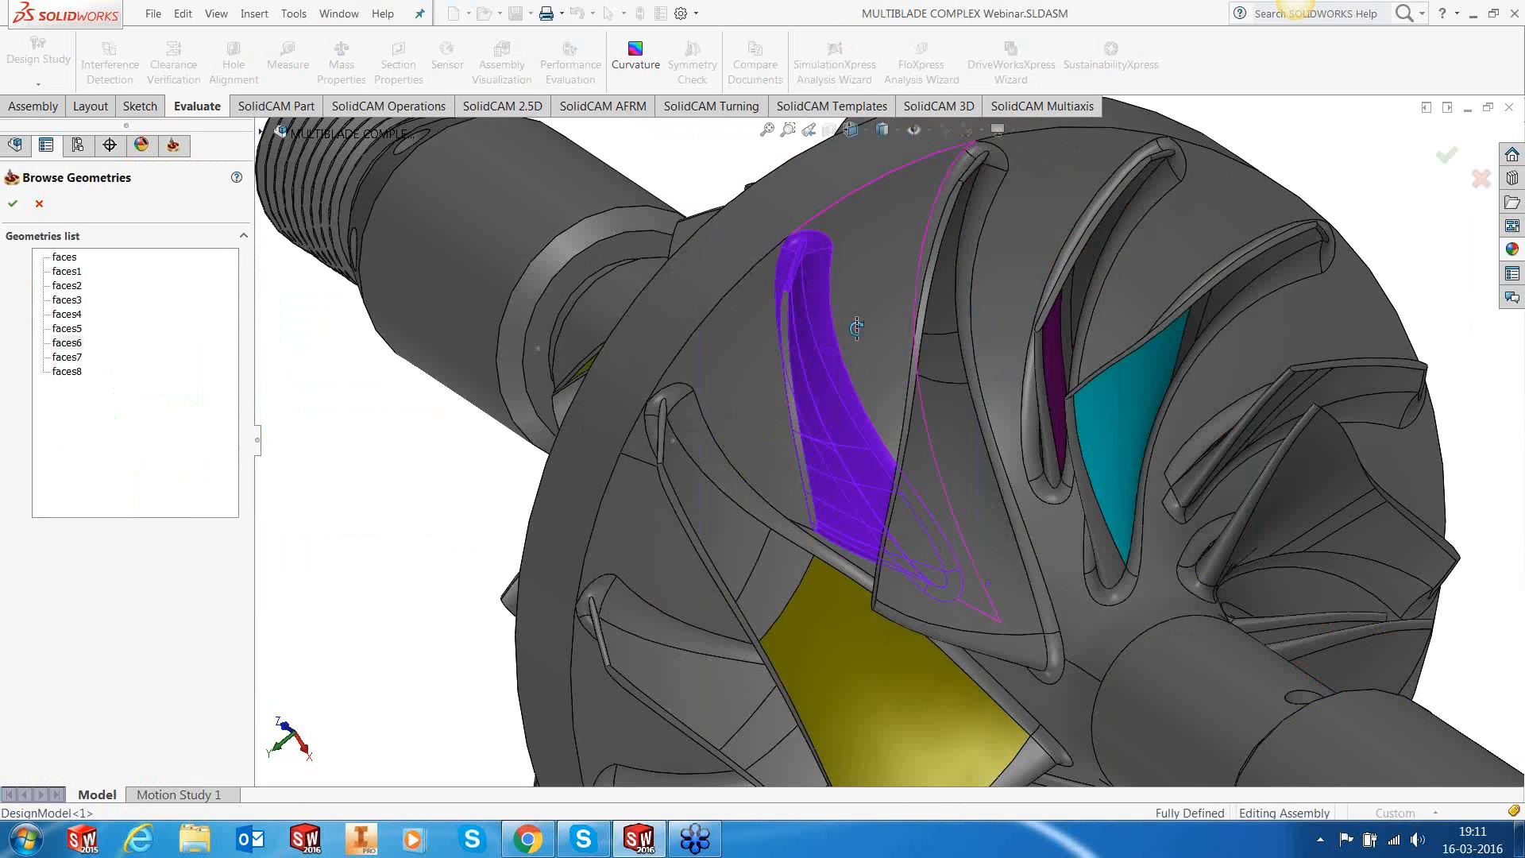
middle_drag(857, 328, 818, 334)
click(13, 204)
Step: Set the hub geometry to faces1 and the shroud geometry to faces5
click(612, 465)
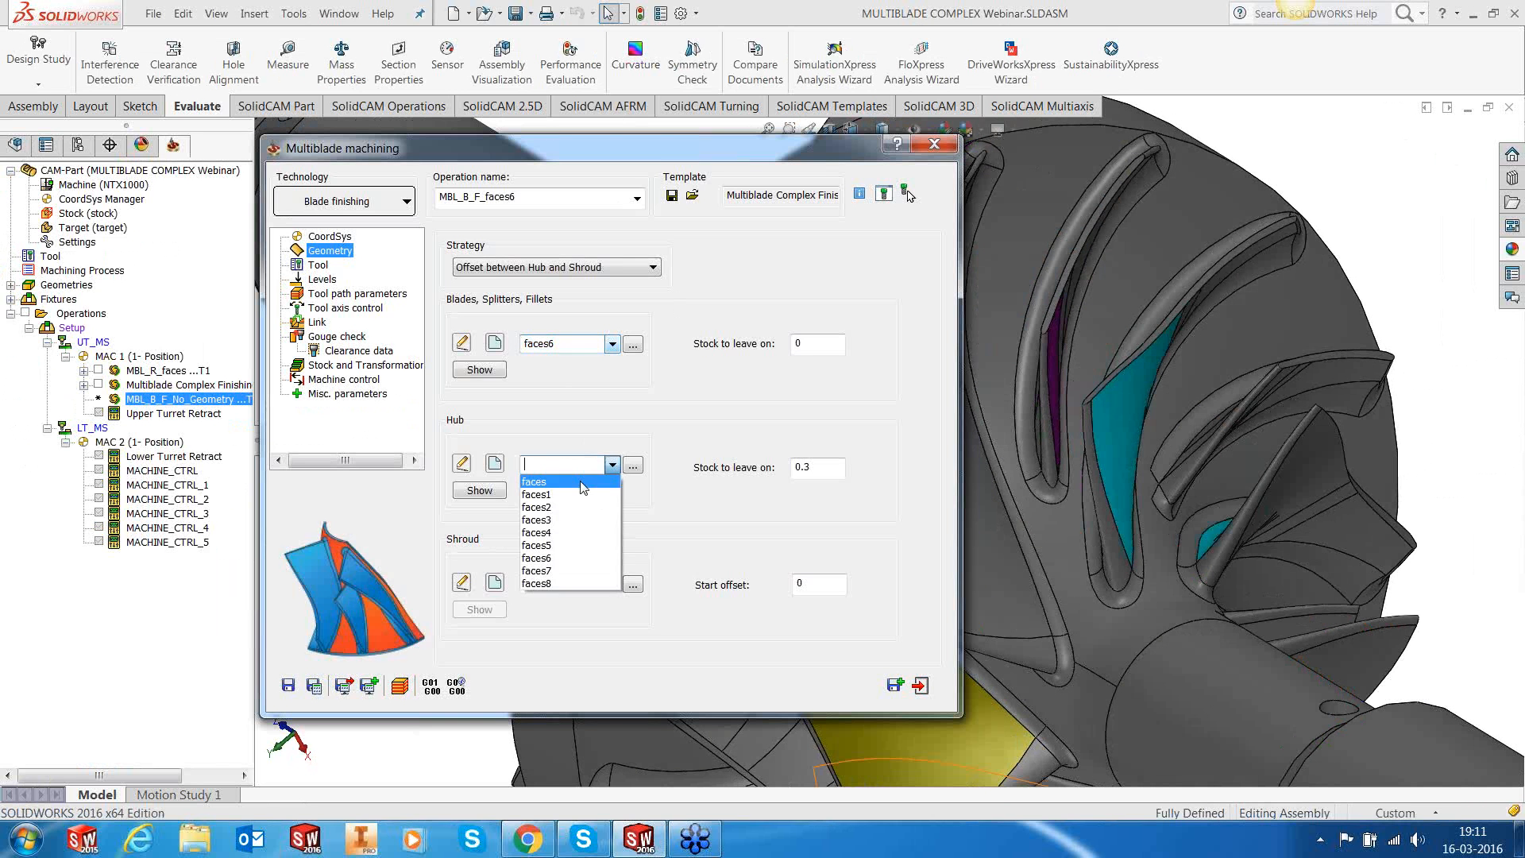
click(577, 497)
click(630, 586)
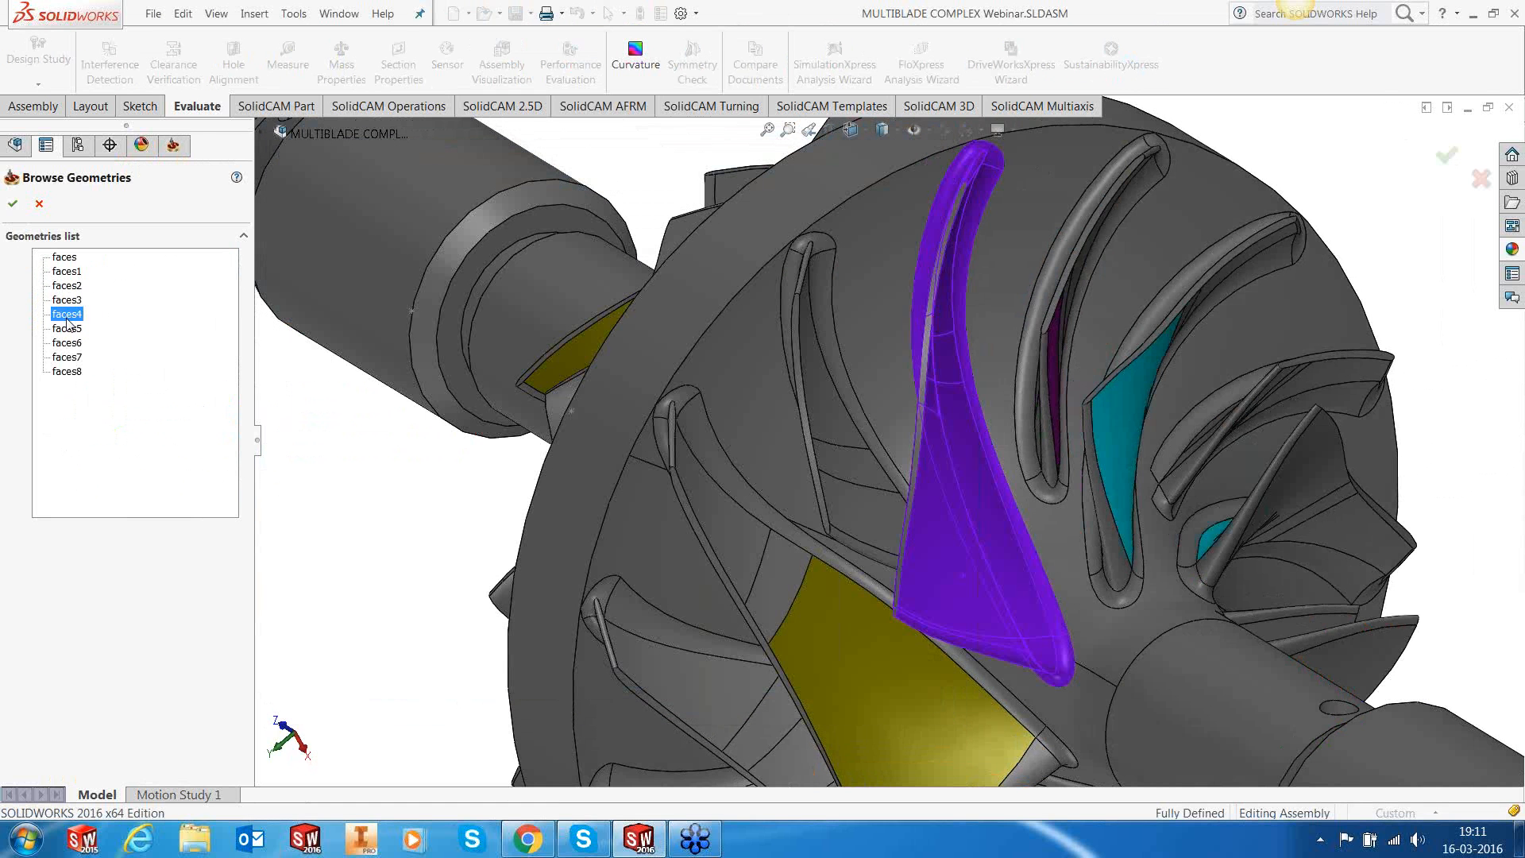
click(66, 329)
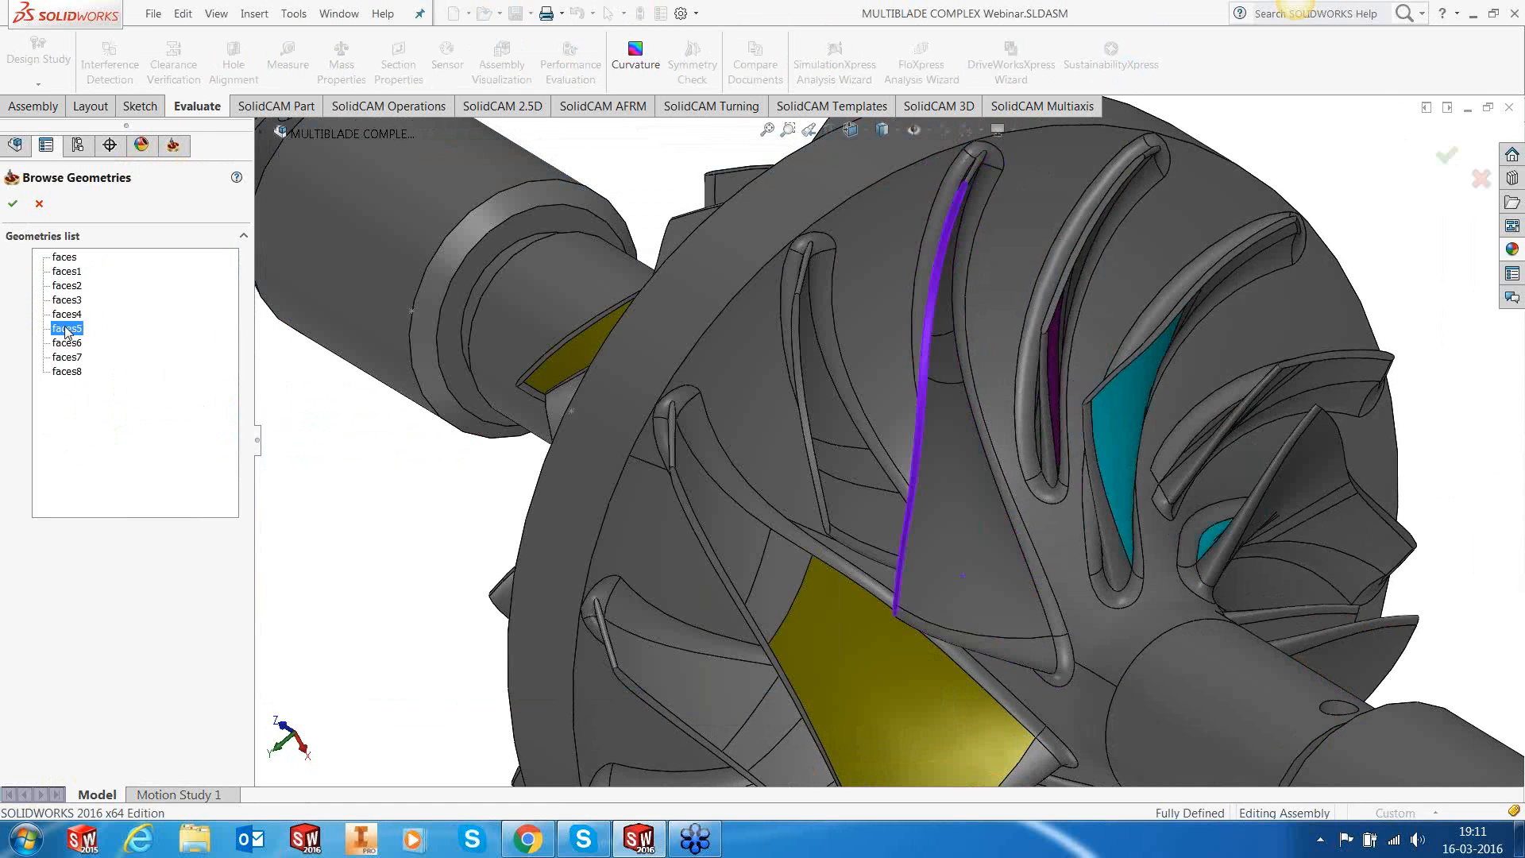
click(13, 204)
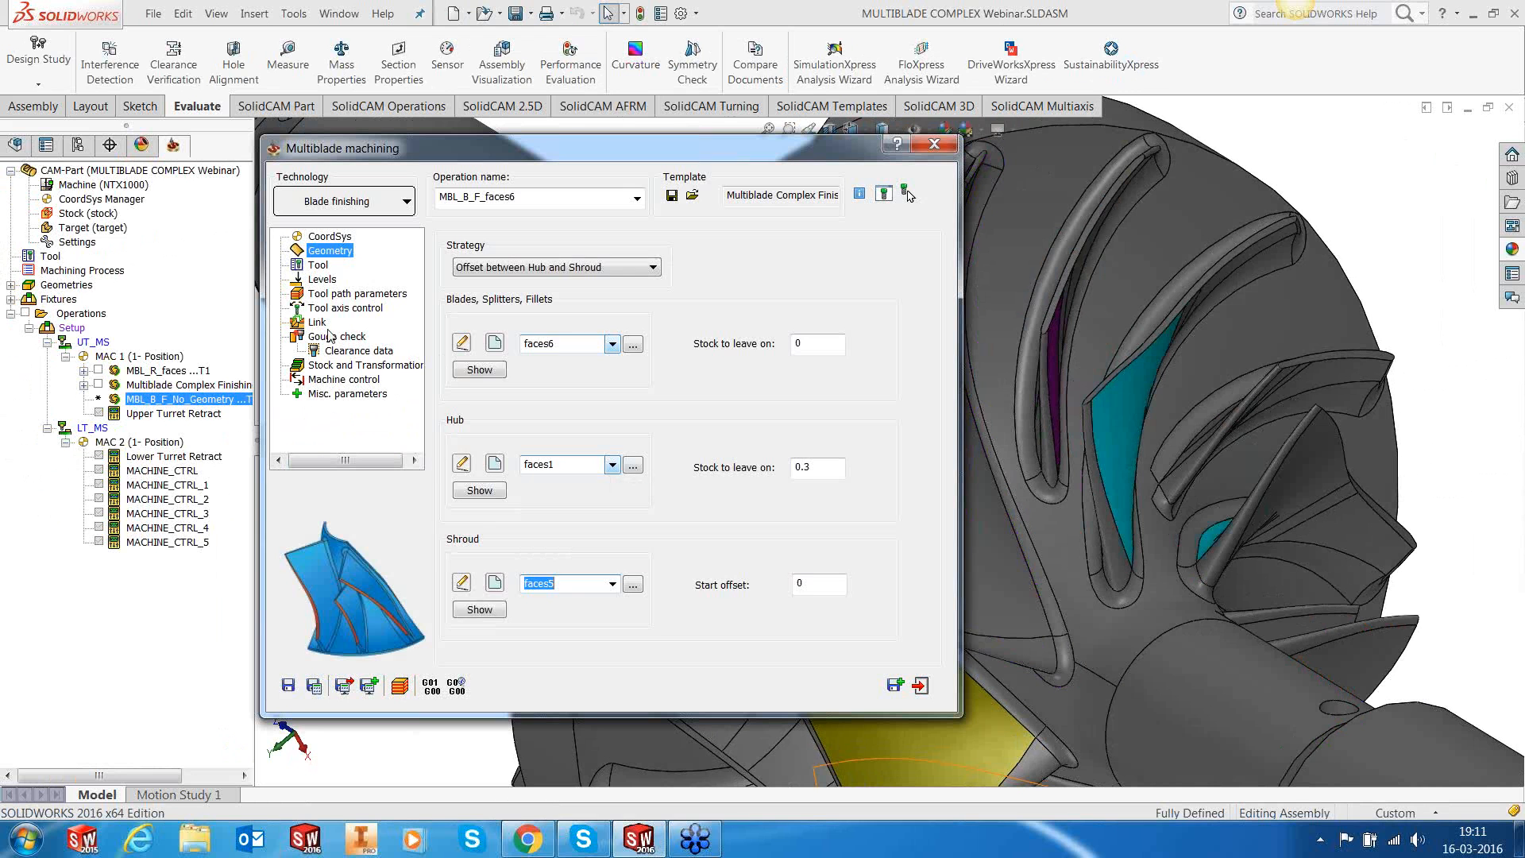
Step: Review the splitter finishing operation's tool, levels, tool path, tool axis control, gouge check, clearance data and stock settings
click(318, 267)
click(322, 279)
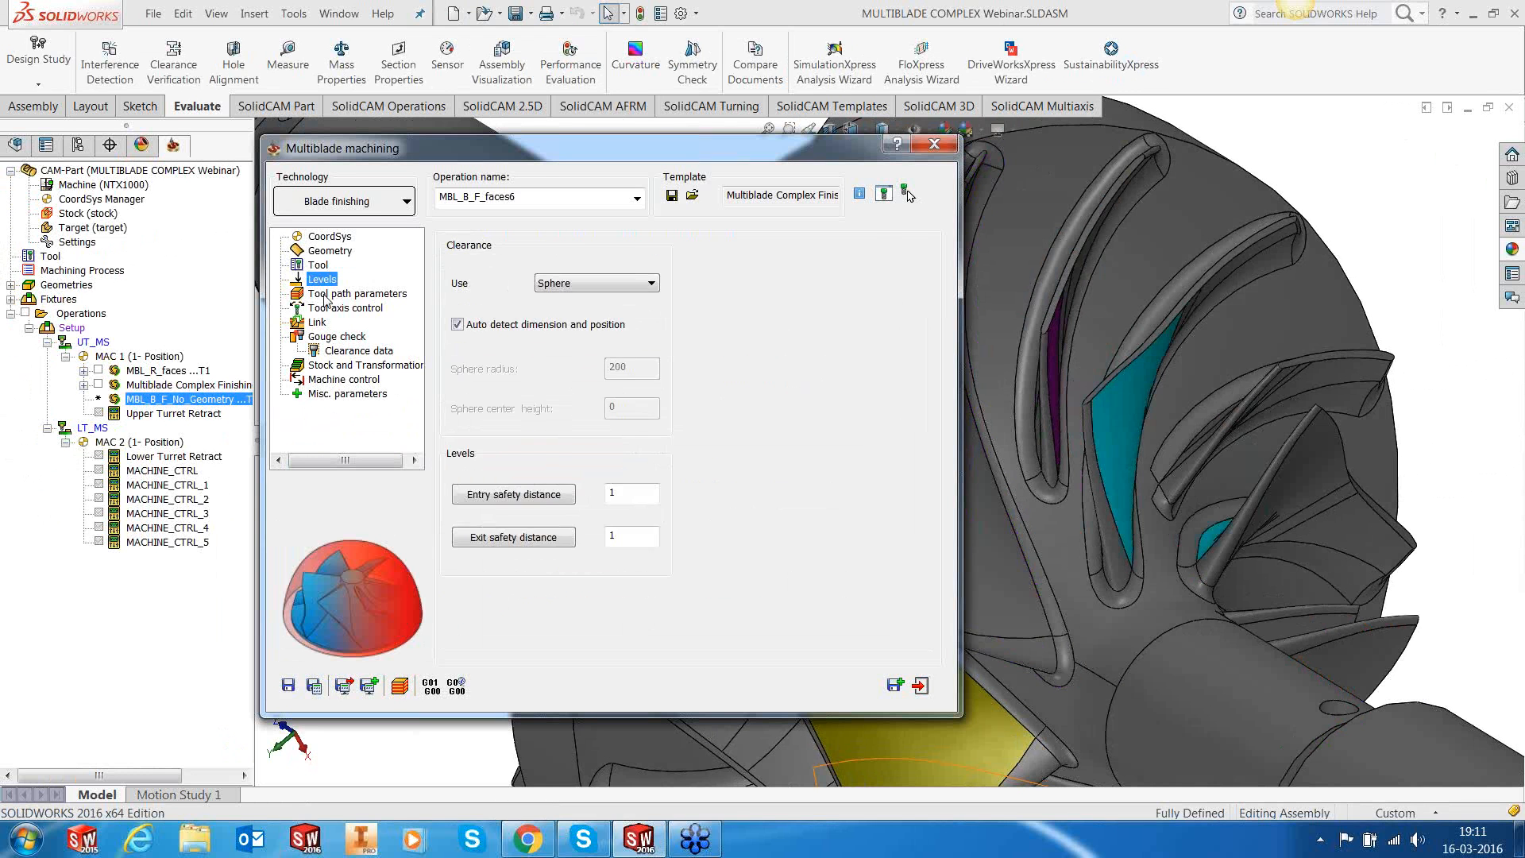
click(328, 295)
click(555, 248)
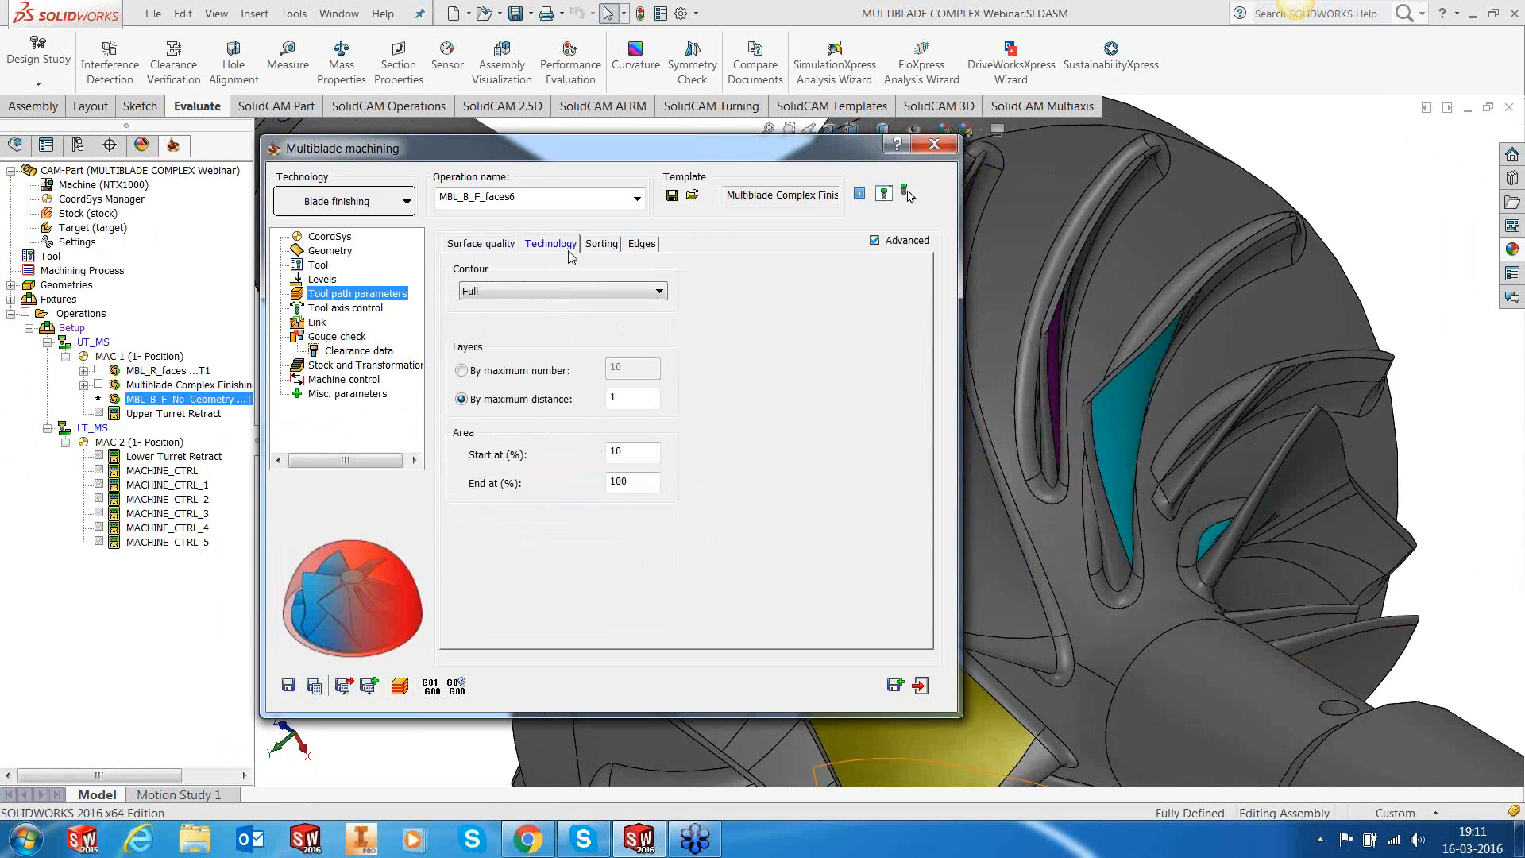
click(603, 246)
click(635, 246)
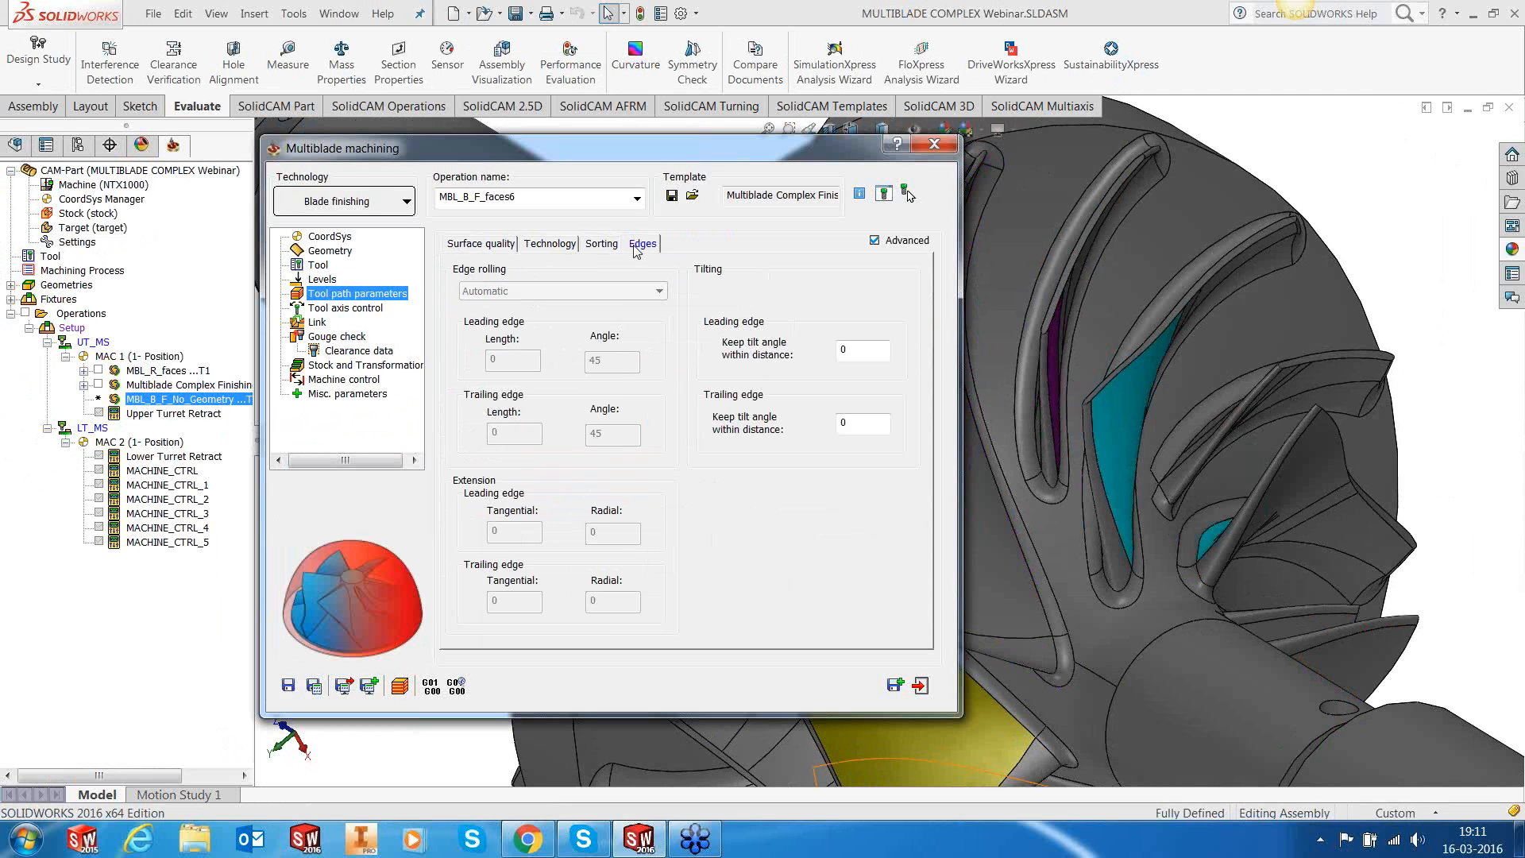
click(349, 308)
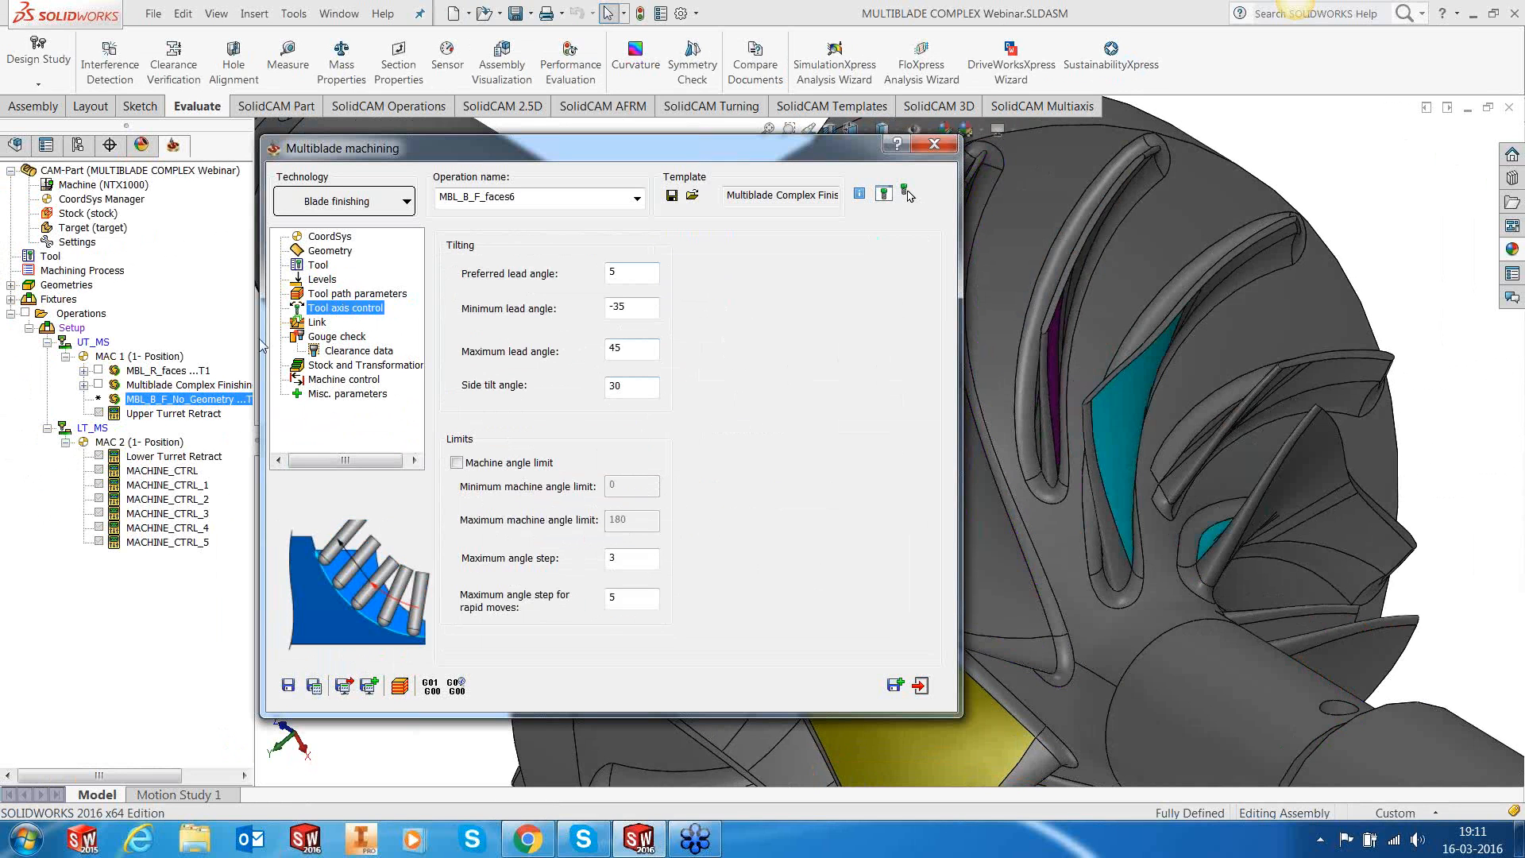
click(319, 337)
click(354, 351)
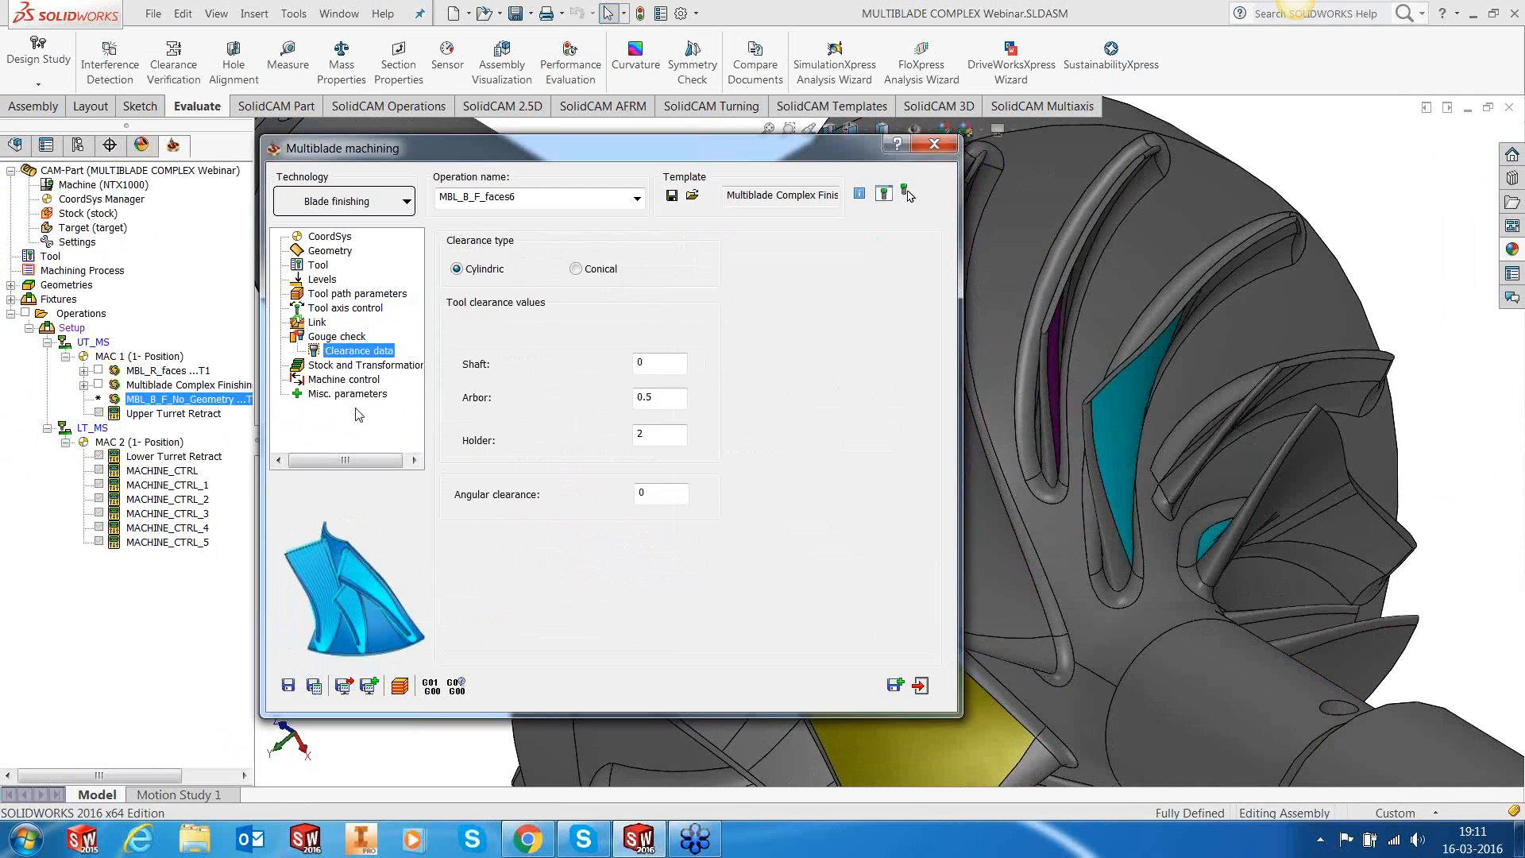
click(368, 366)
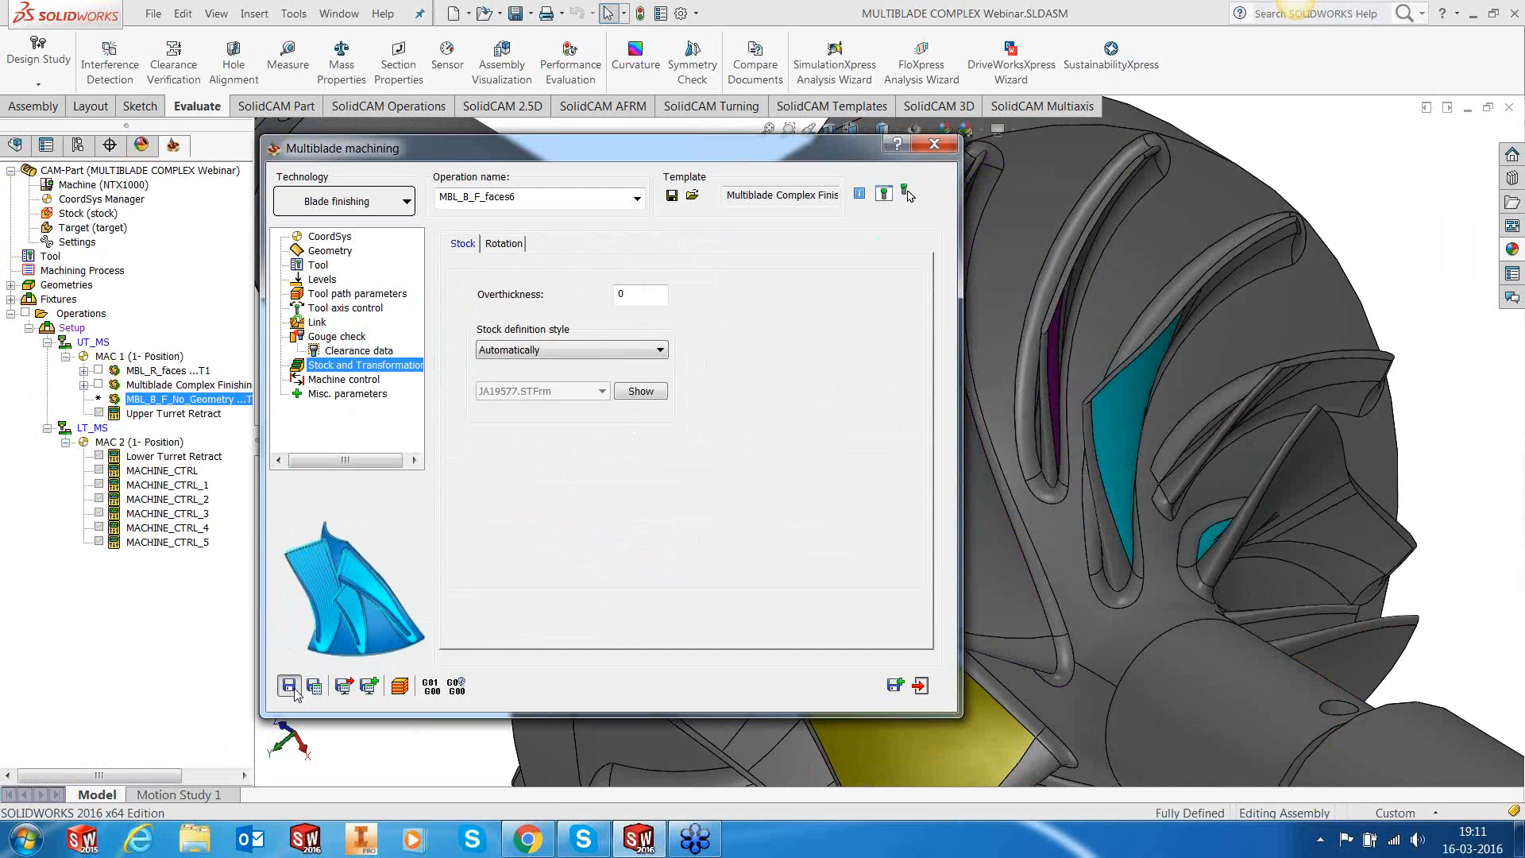
Step: Save and close the splitter blade finishing operation and calculate it in parallel
click(924, 689)
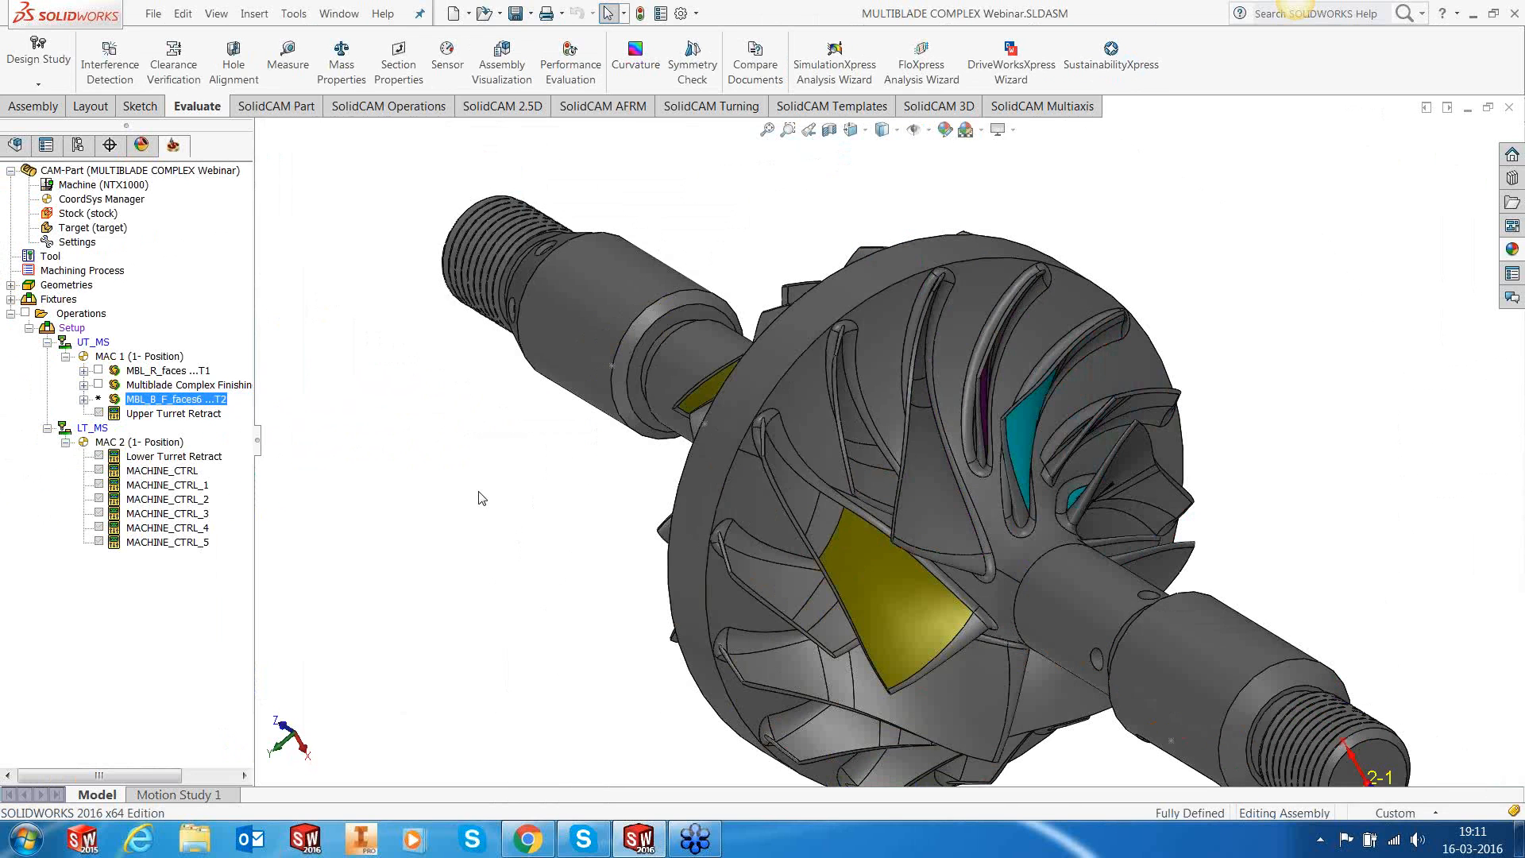
right_click(210, 398)
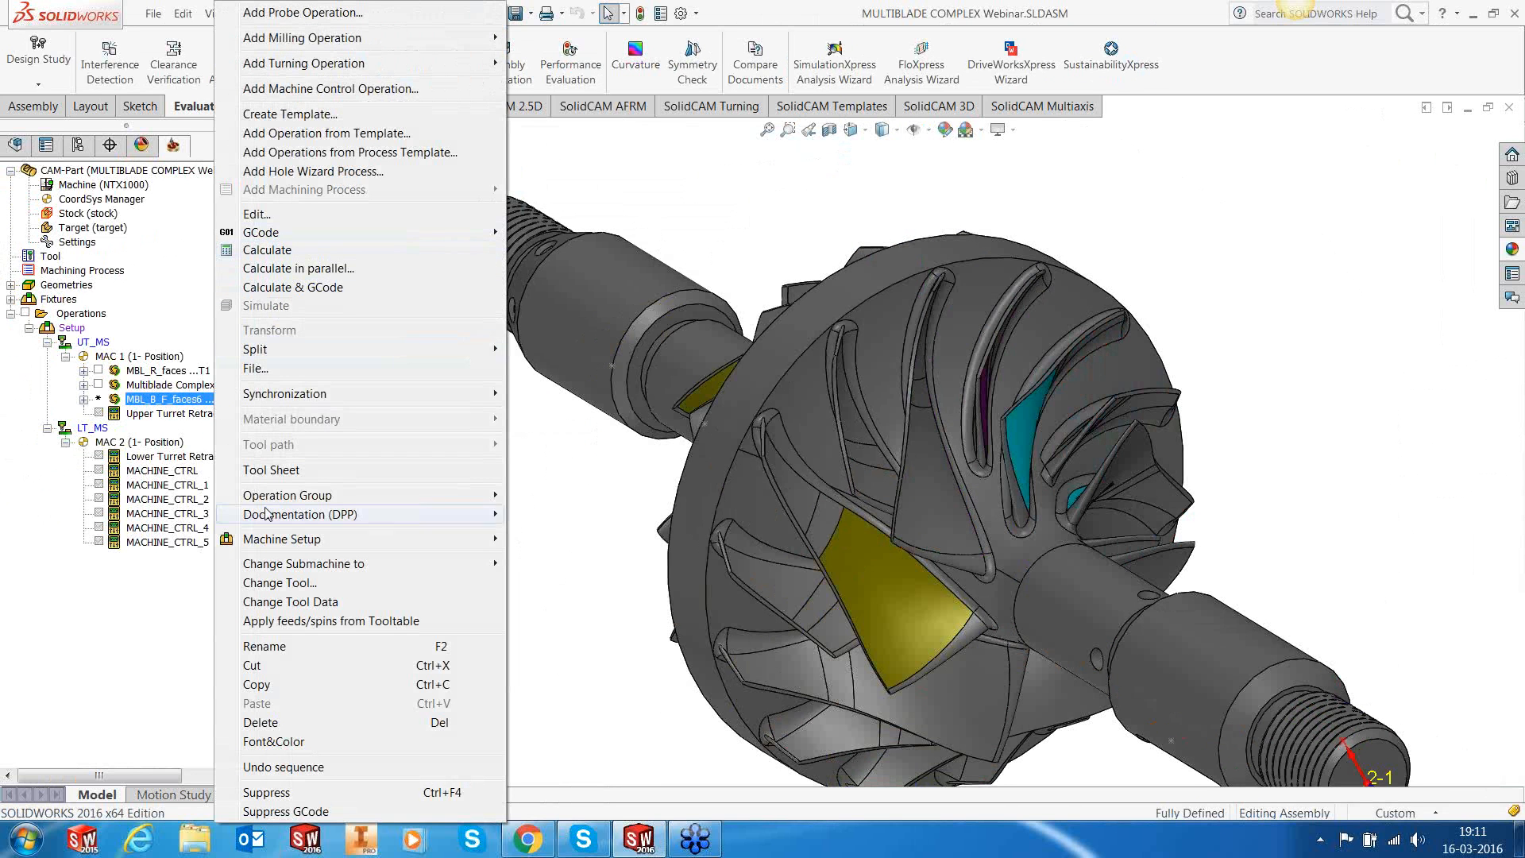
click(271, 270)
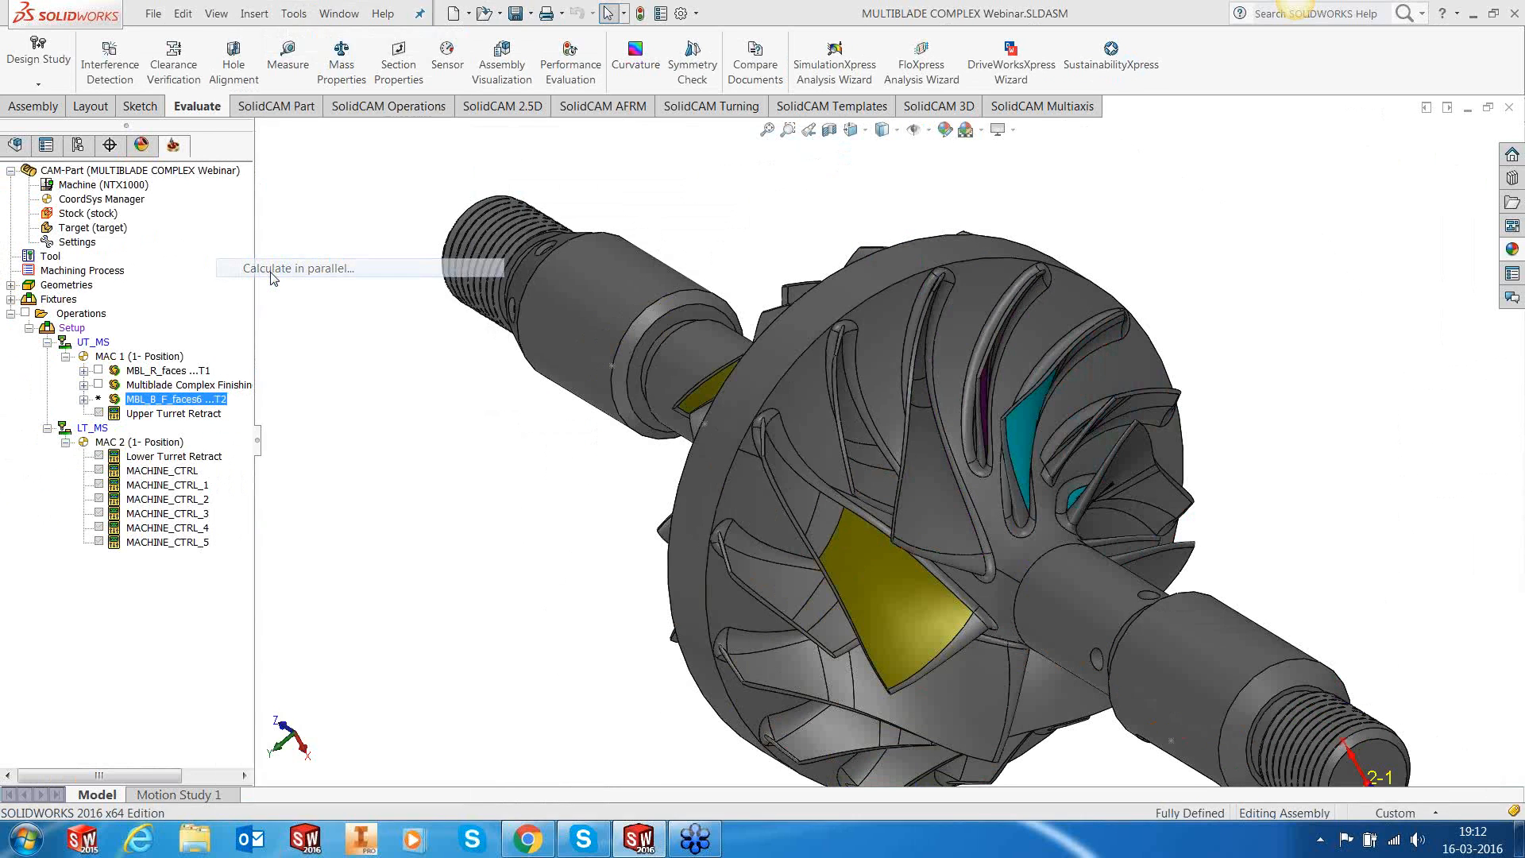
click(701, 528)
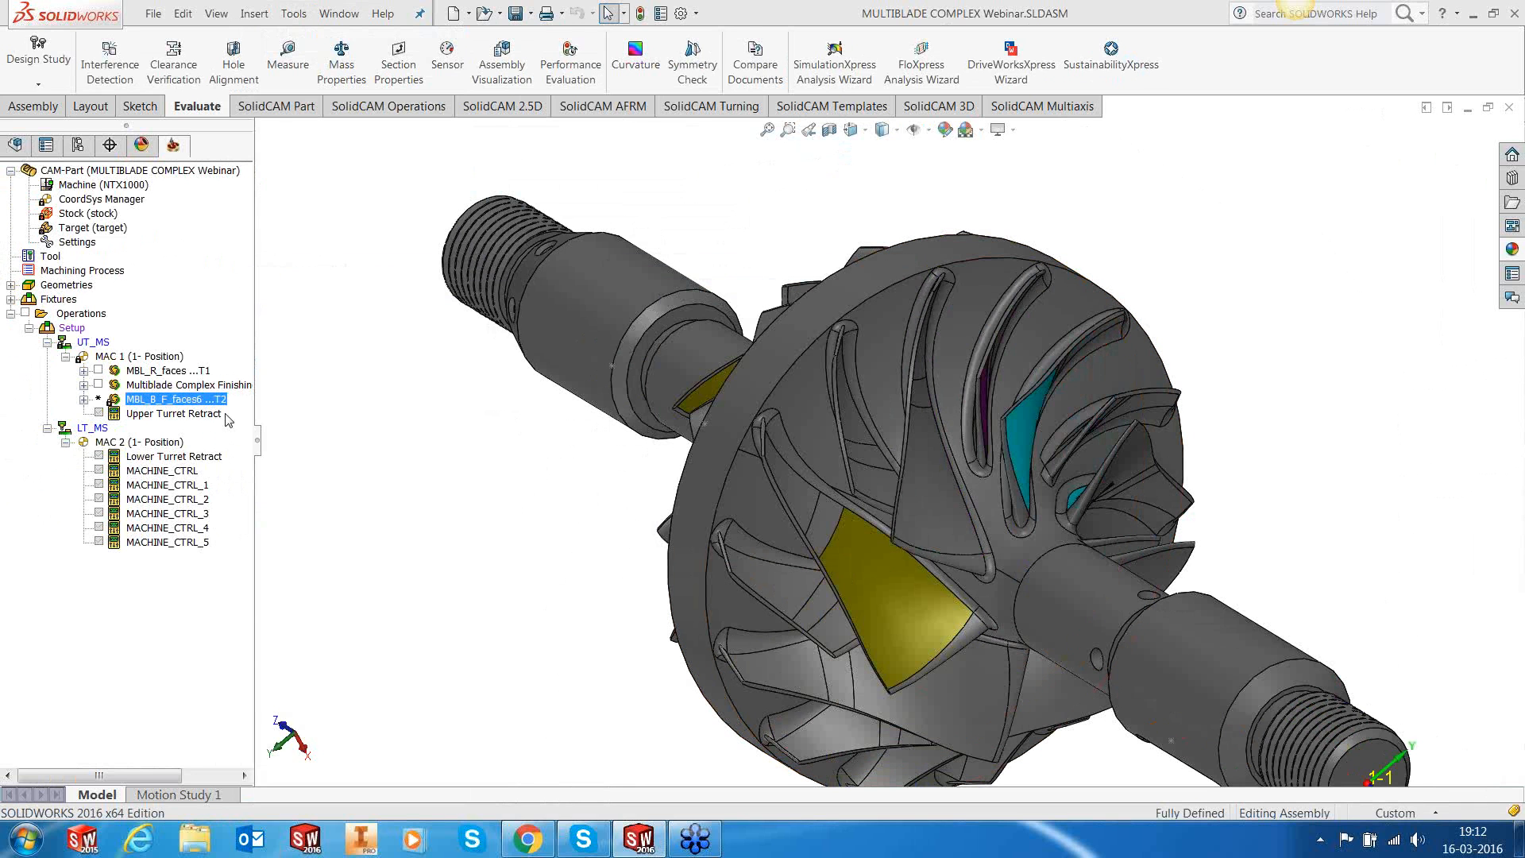
Step: Add an operation after MBL_B_F_faces6 from the MultiBlade Complex Hub Finishing template
right_click(220, 400)
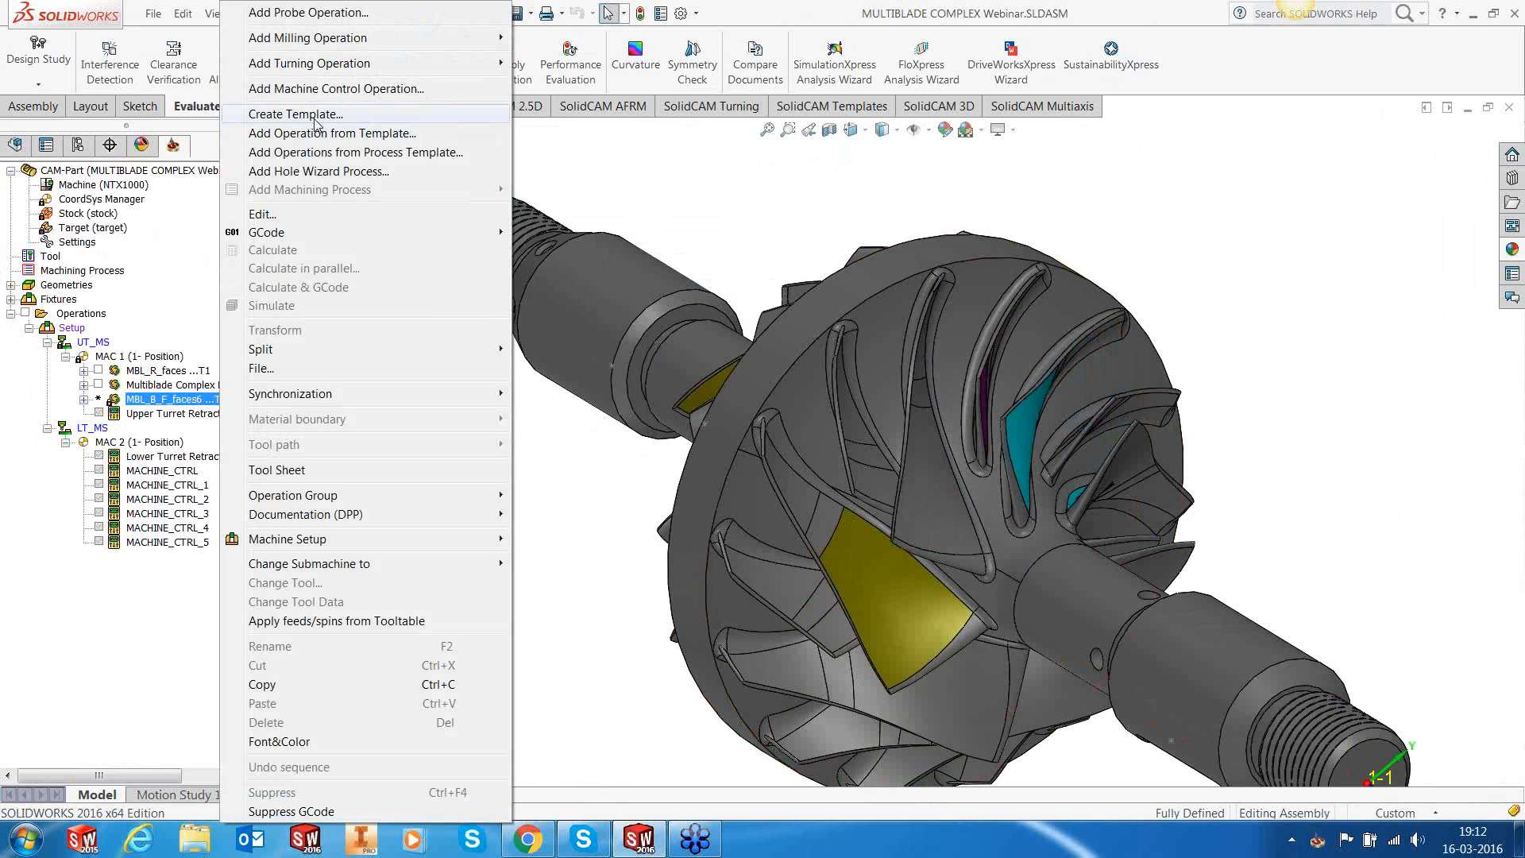
click(318, 134)
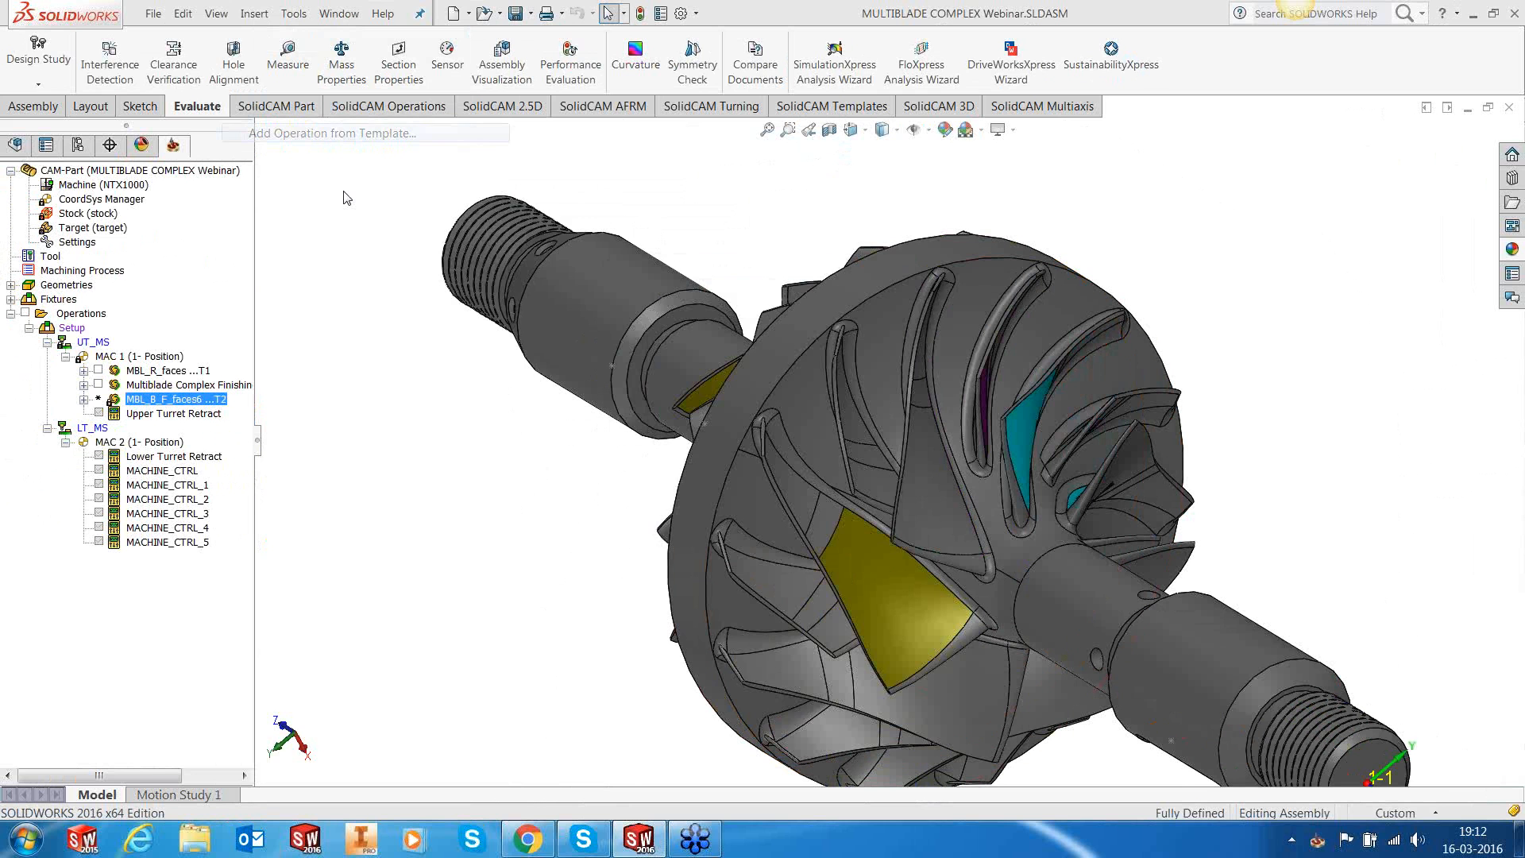
click(610, 557)
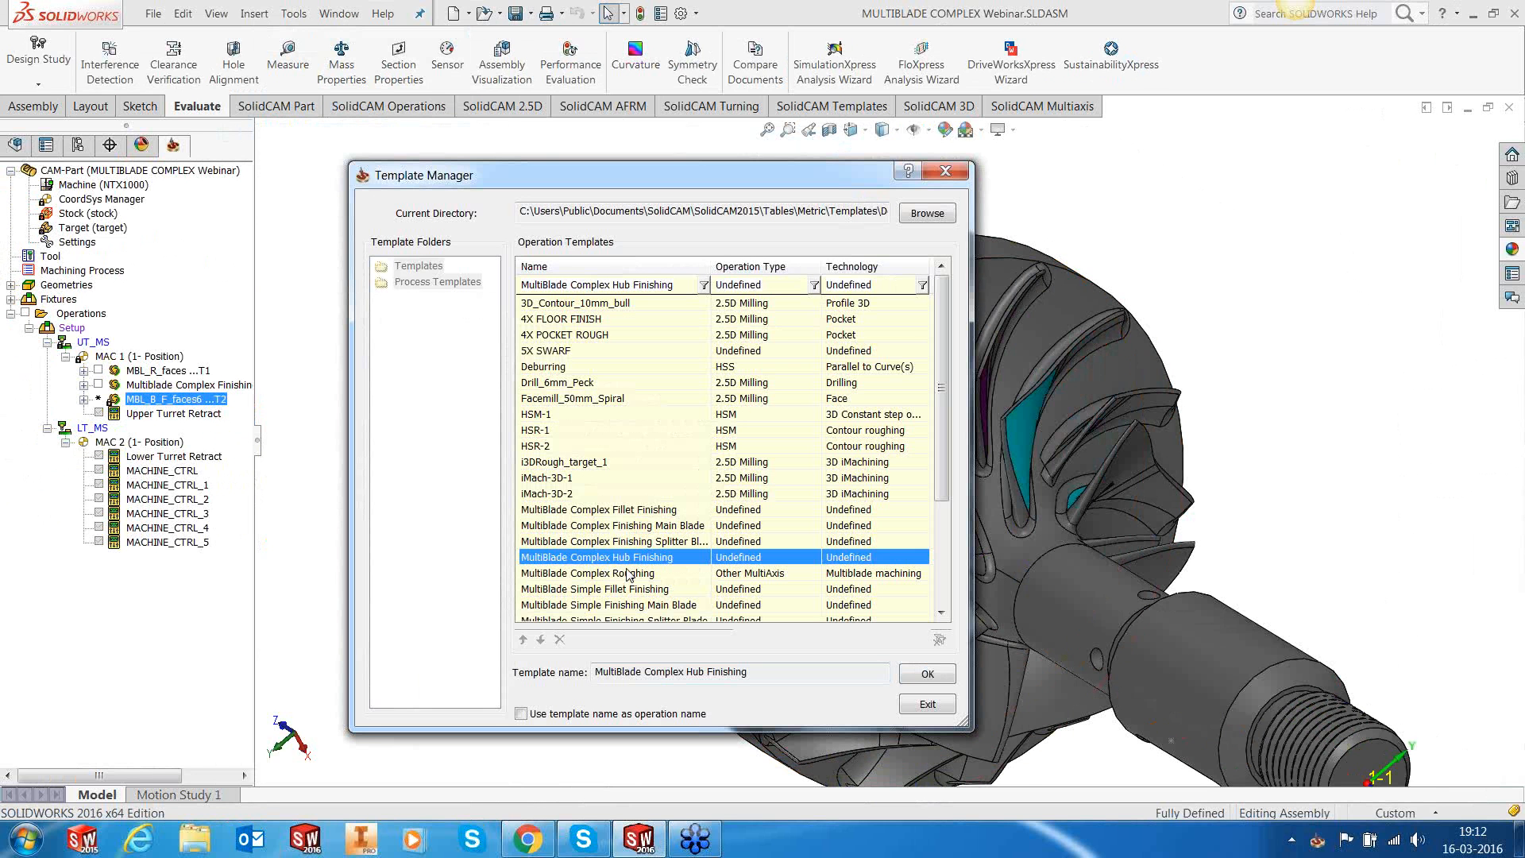
click(922, 676)
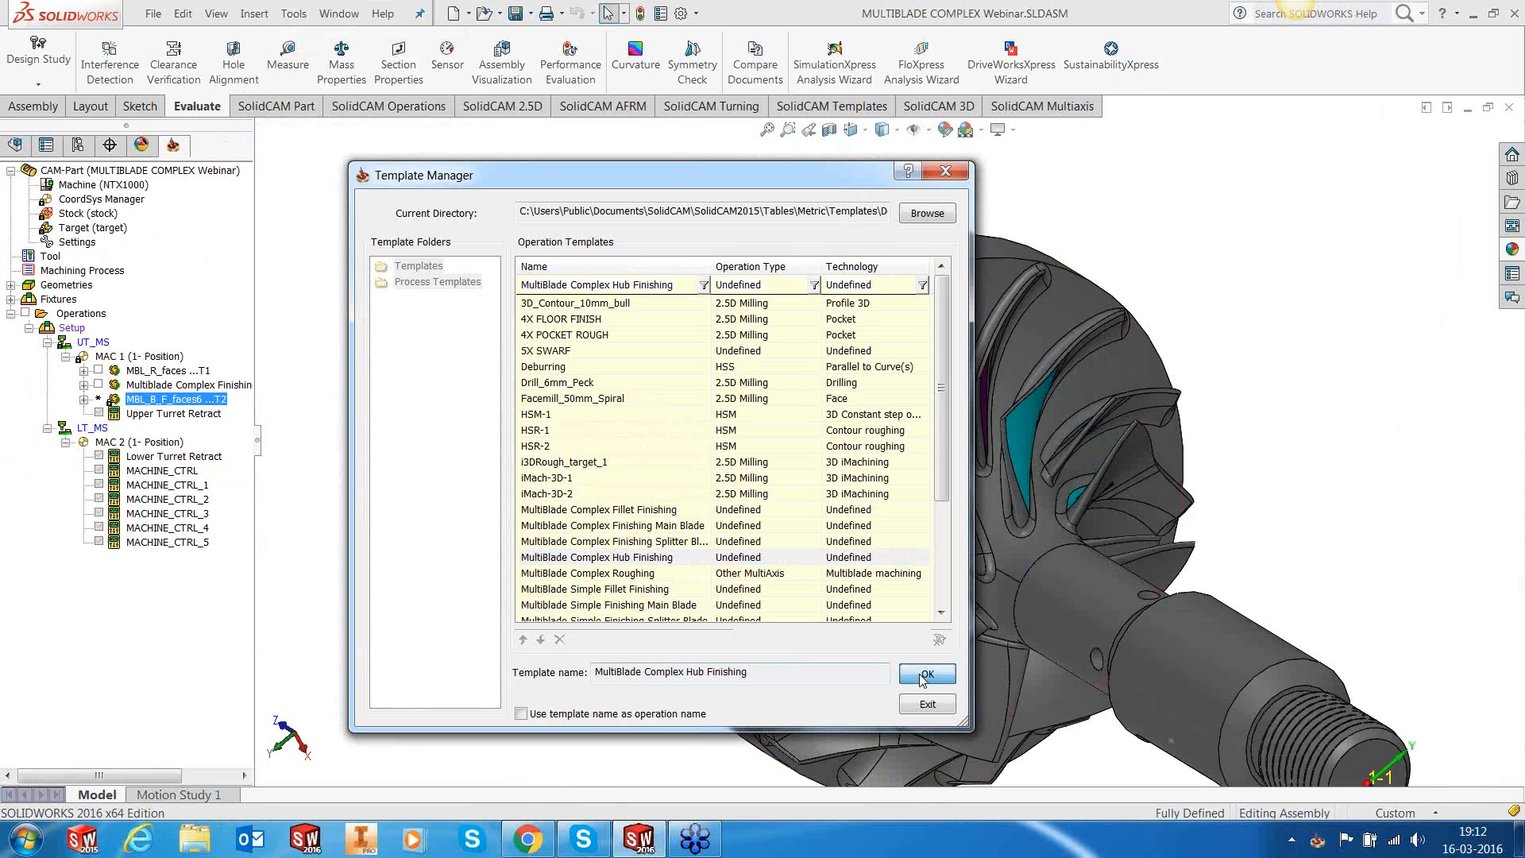
click(574, 450)
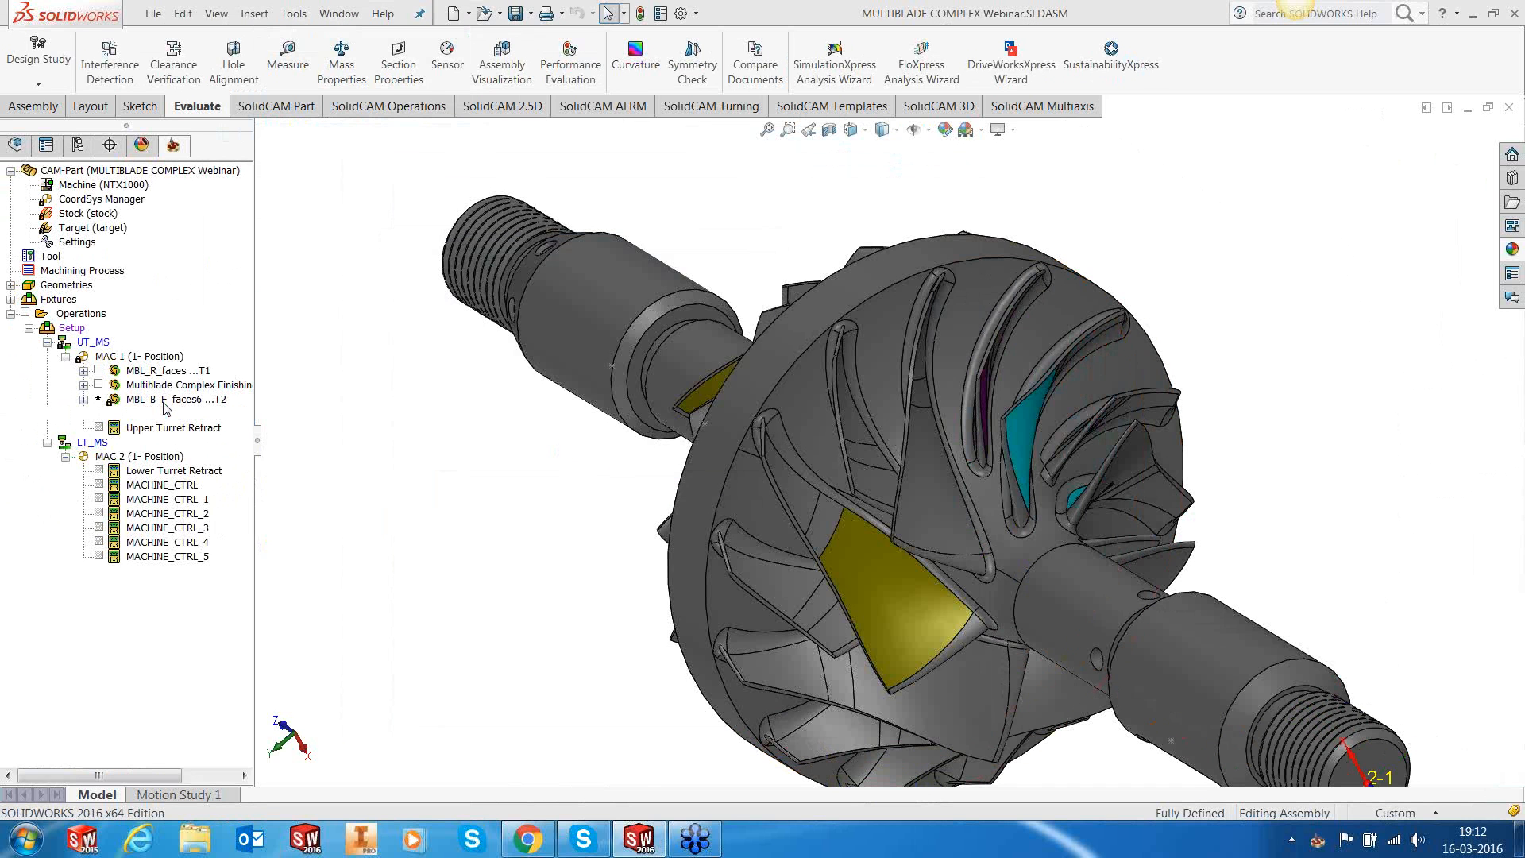
Step: Set the blades, splitters and fillets geometry of the hub finishing operation to faces7
click(329, 250)
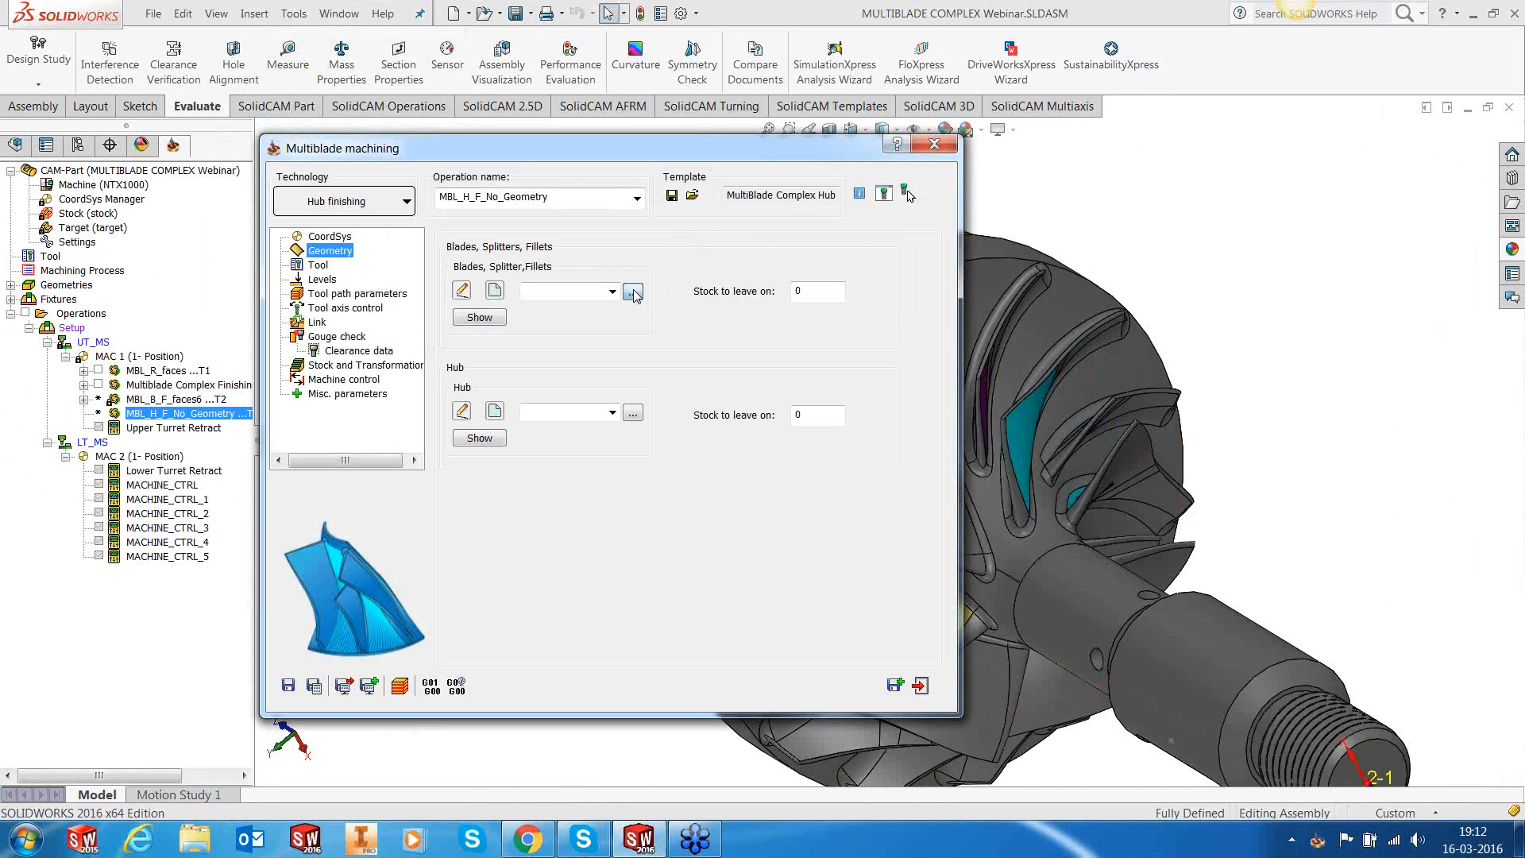
click(633, 293)
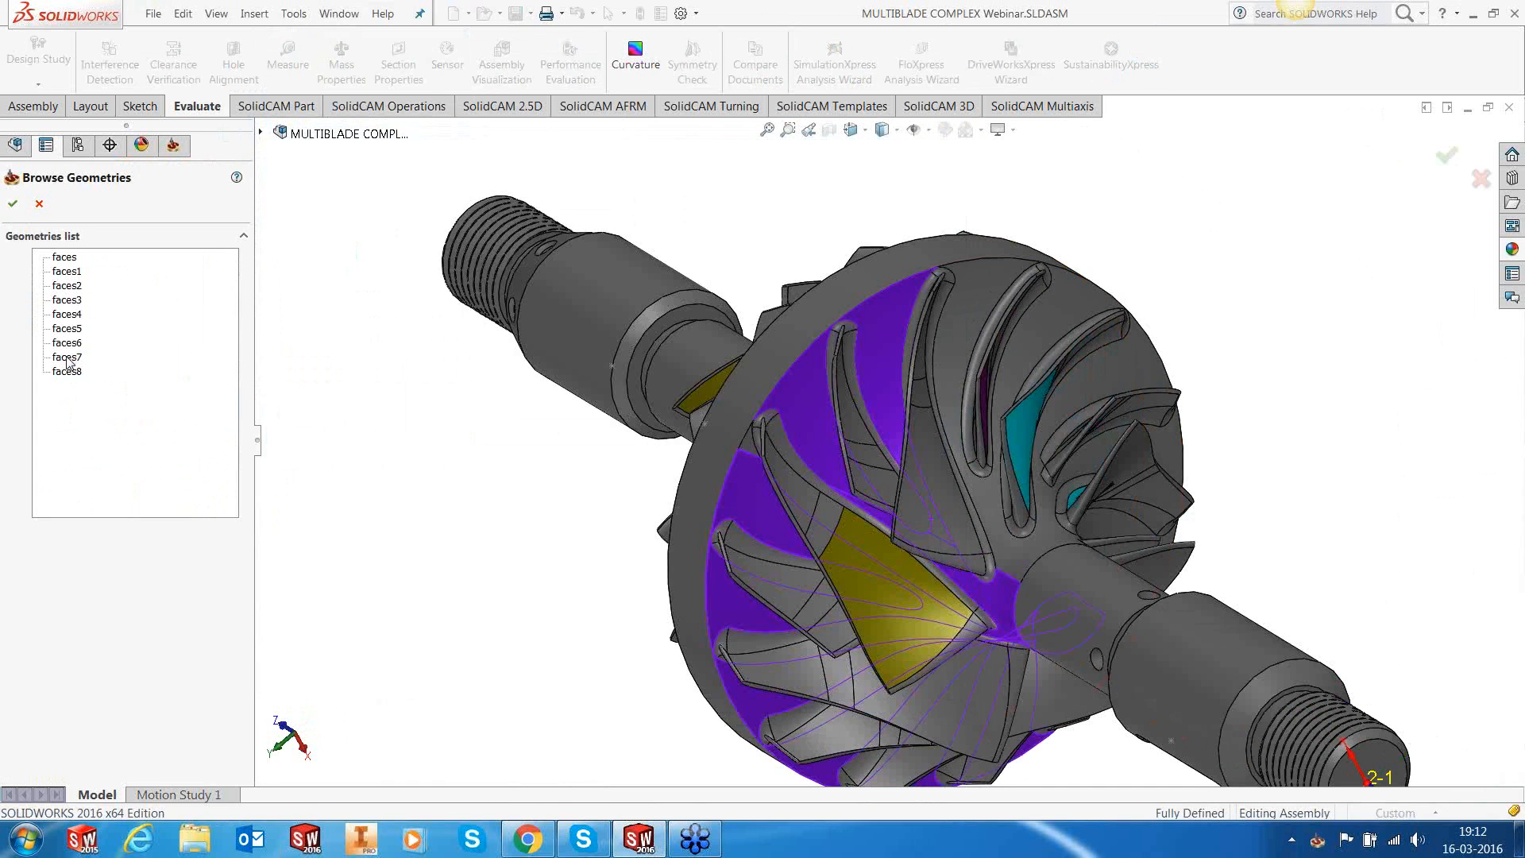
click(68, 357)
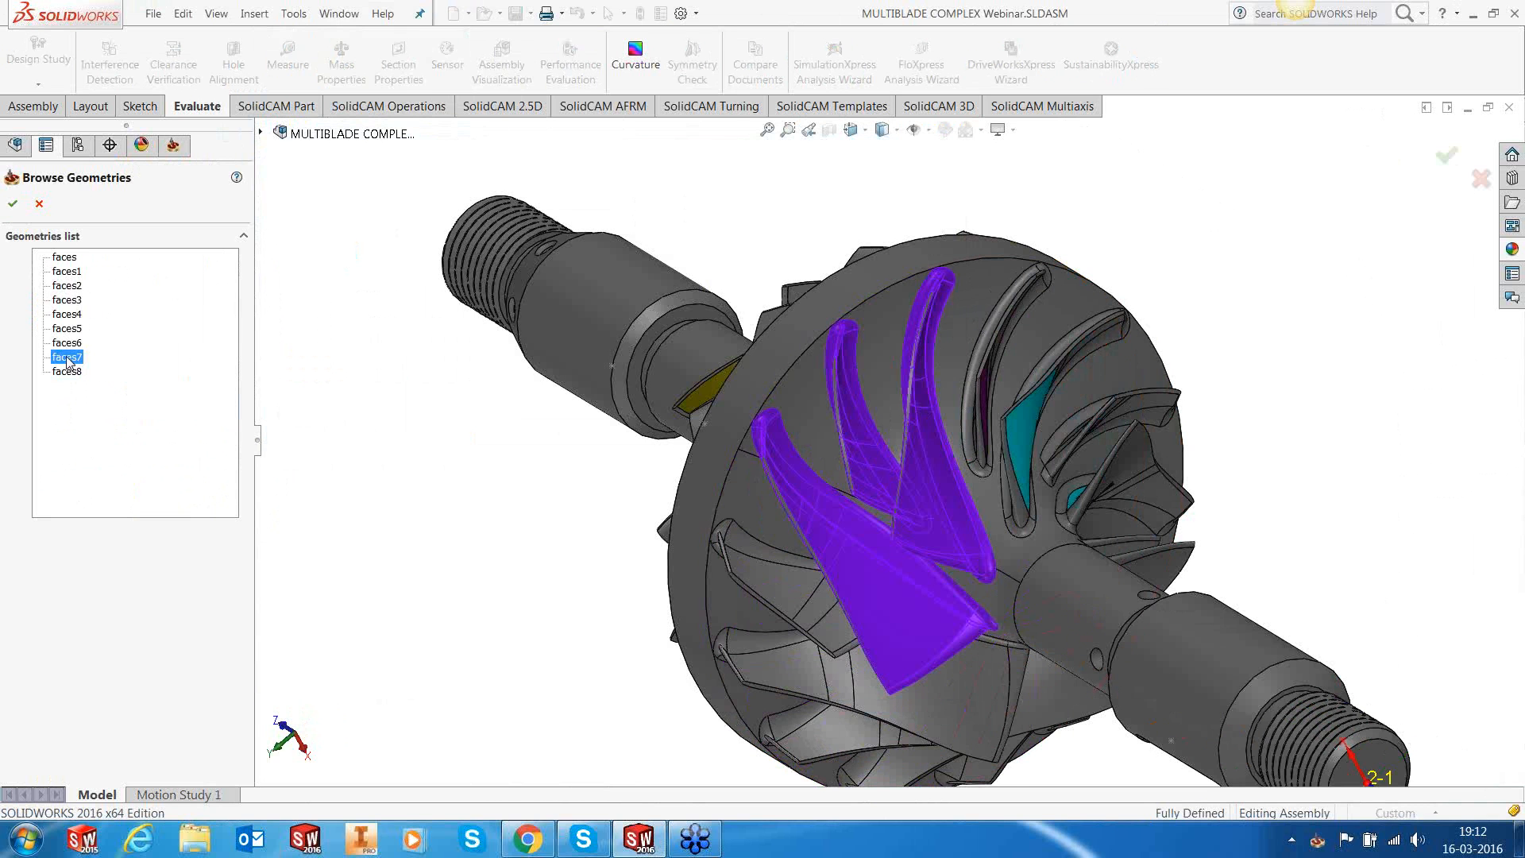
key(Return)
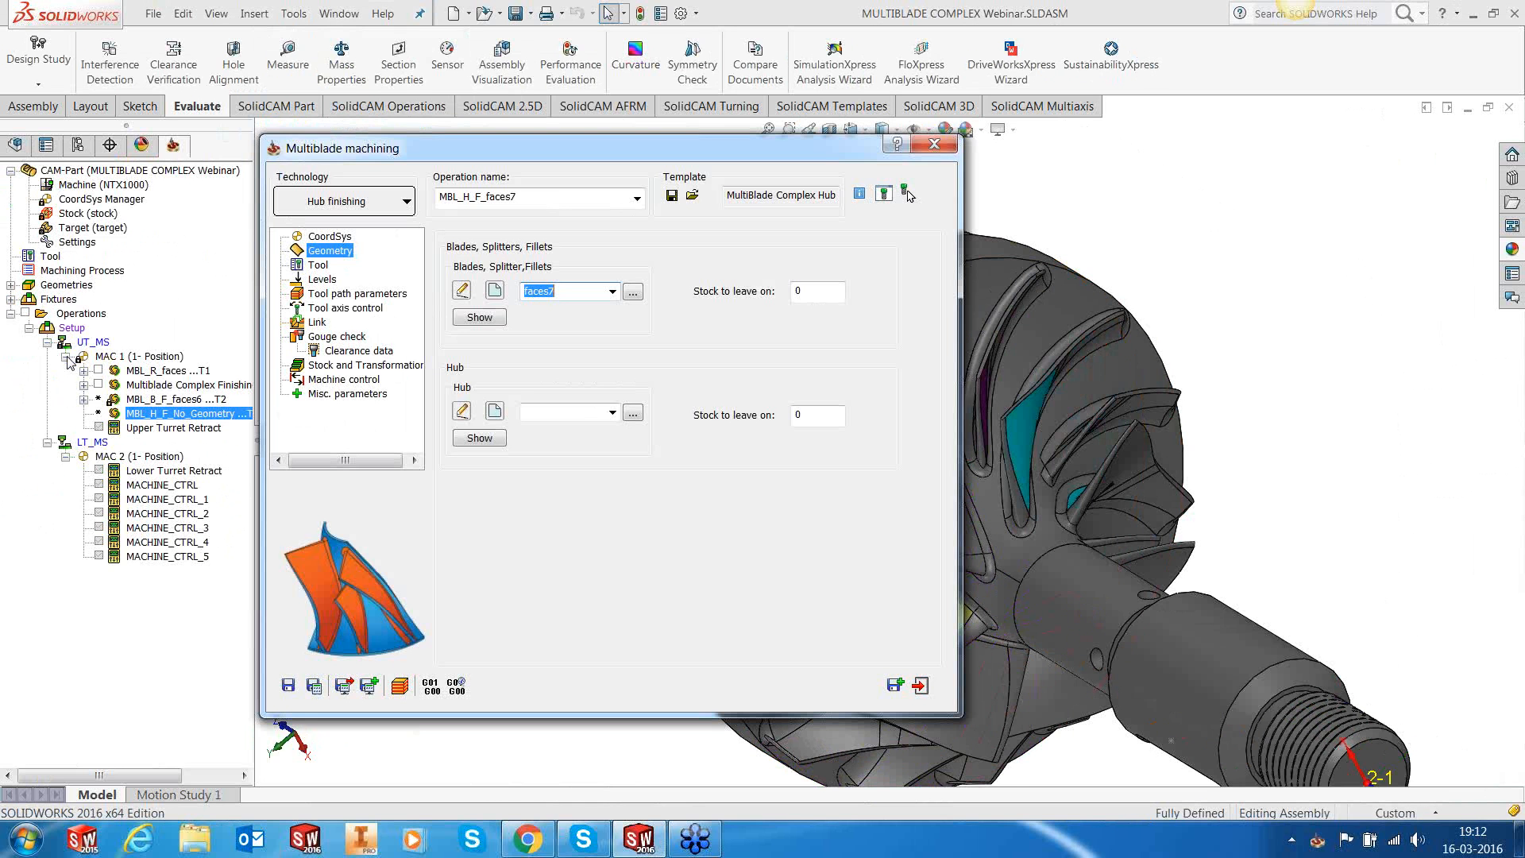
Step: Set the hub geometry to faces8 and preview its faces on the model
click(611, 414)
click(585, 443)
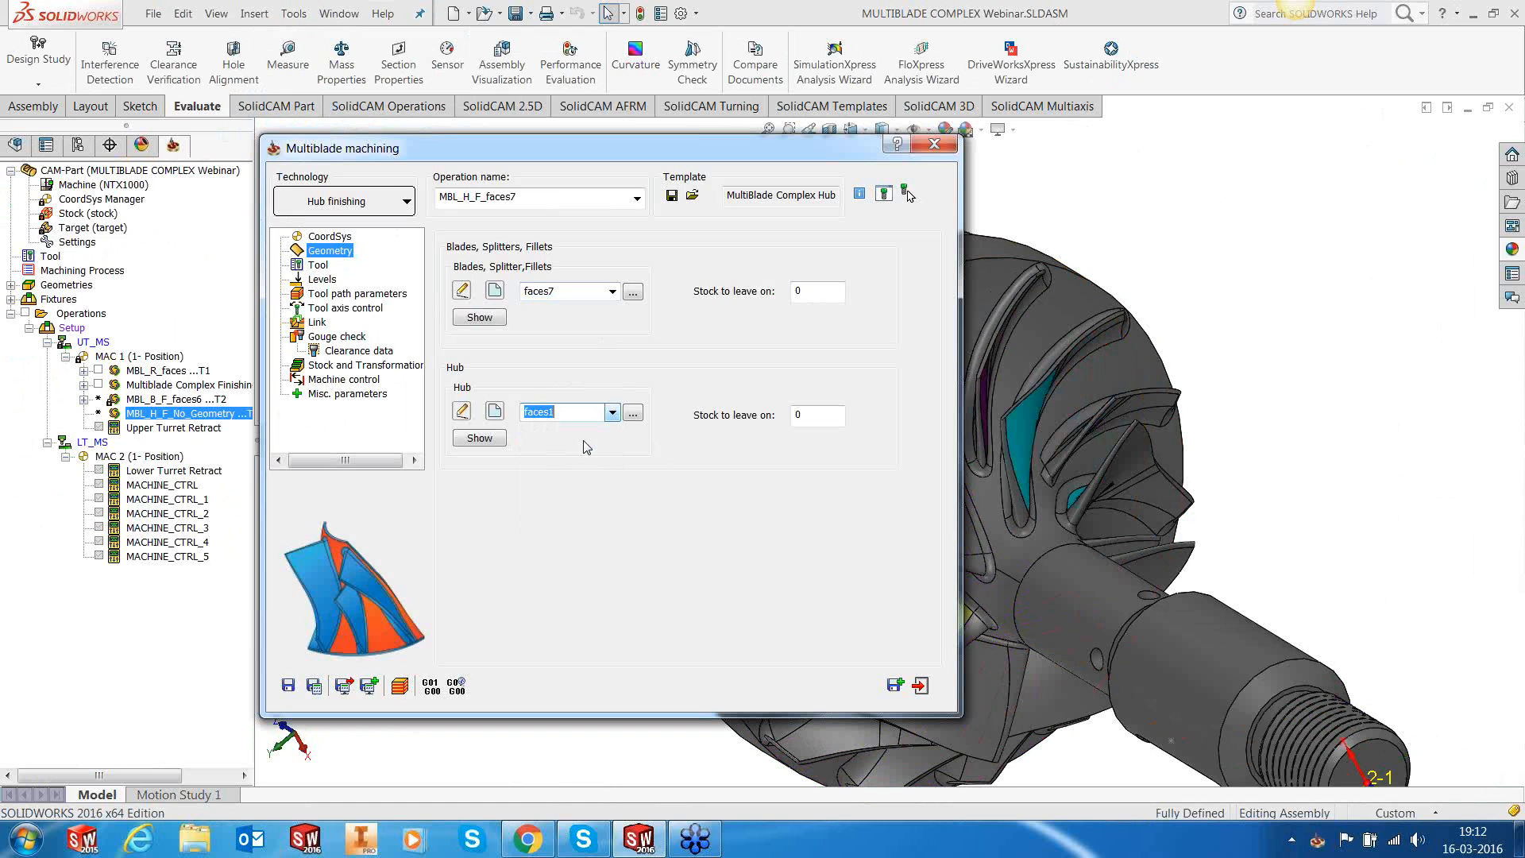
click(612, 415)
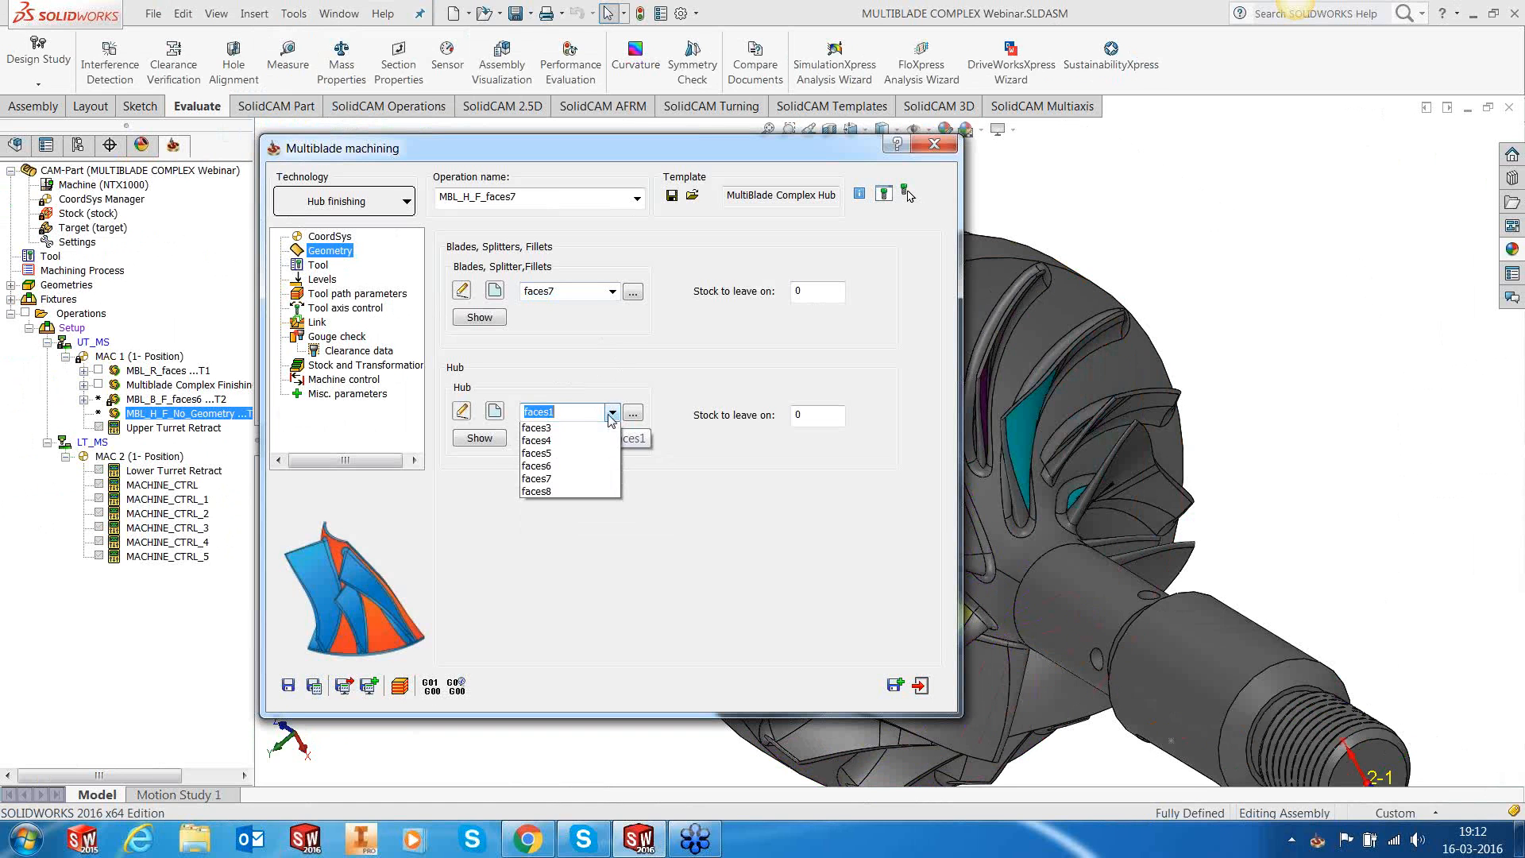
click(548, 532)
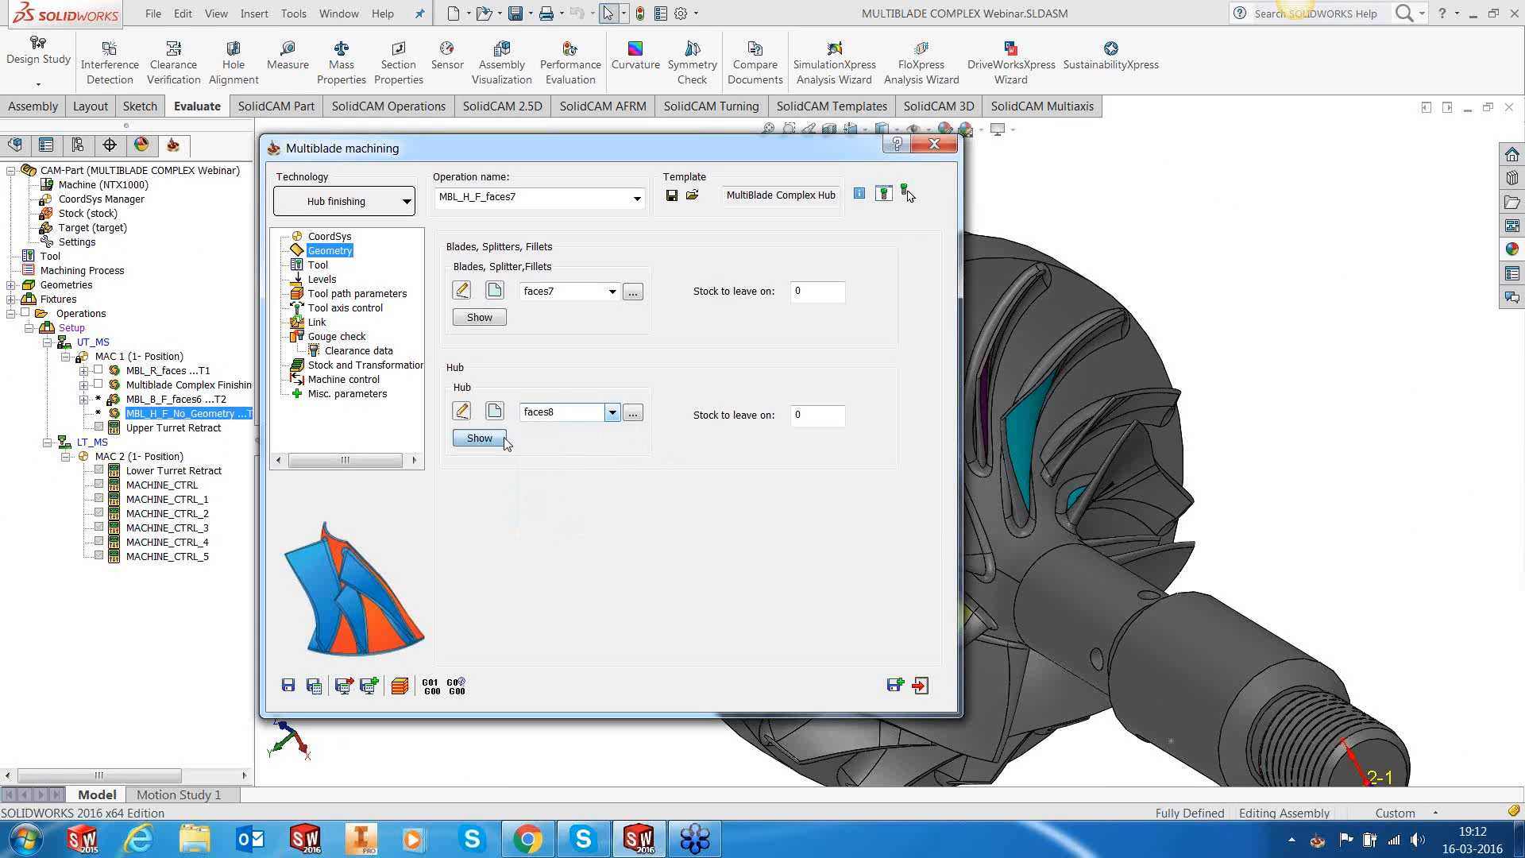
click(478, 437)
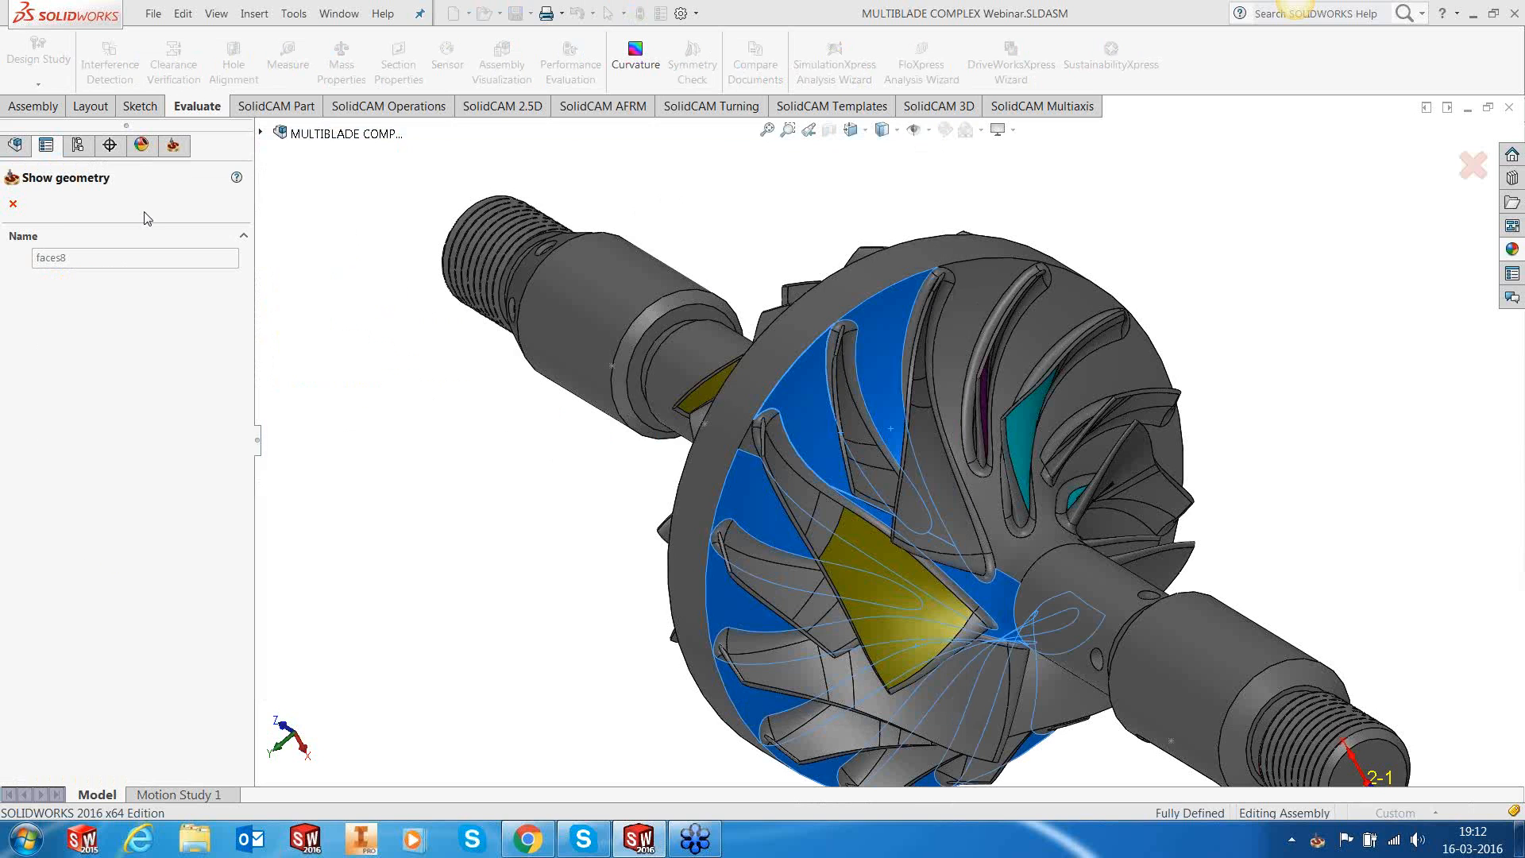
click(13, 203)
Step: Review the hub finishing operation's tool, levels, tool path parameters, tool axis control, link, gouge check and clearance data settings
click(318, 266)
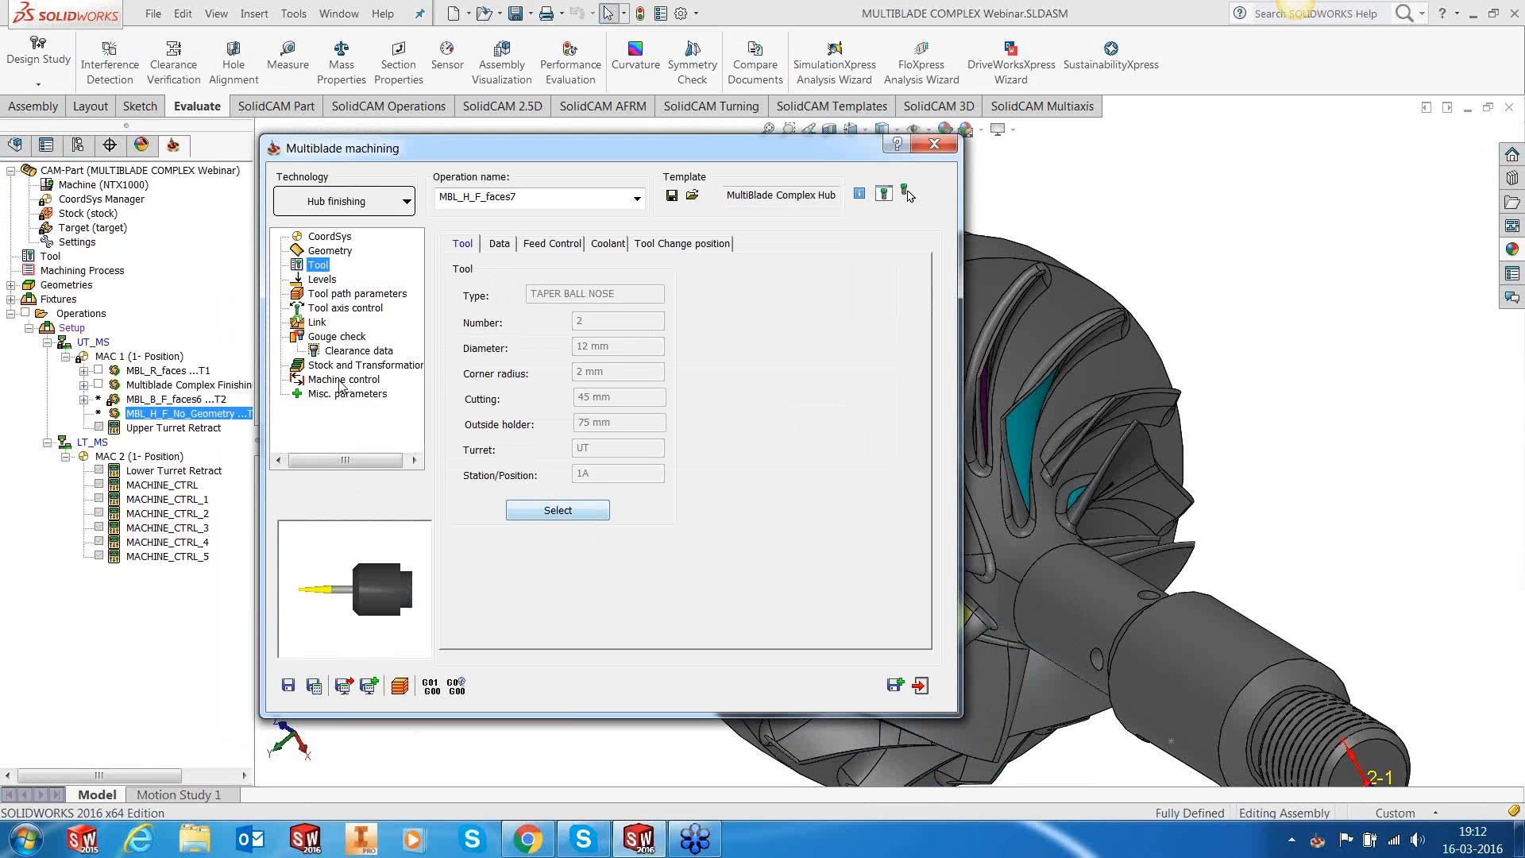
click(321, 280)
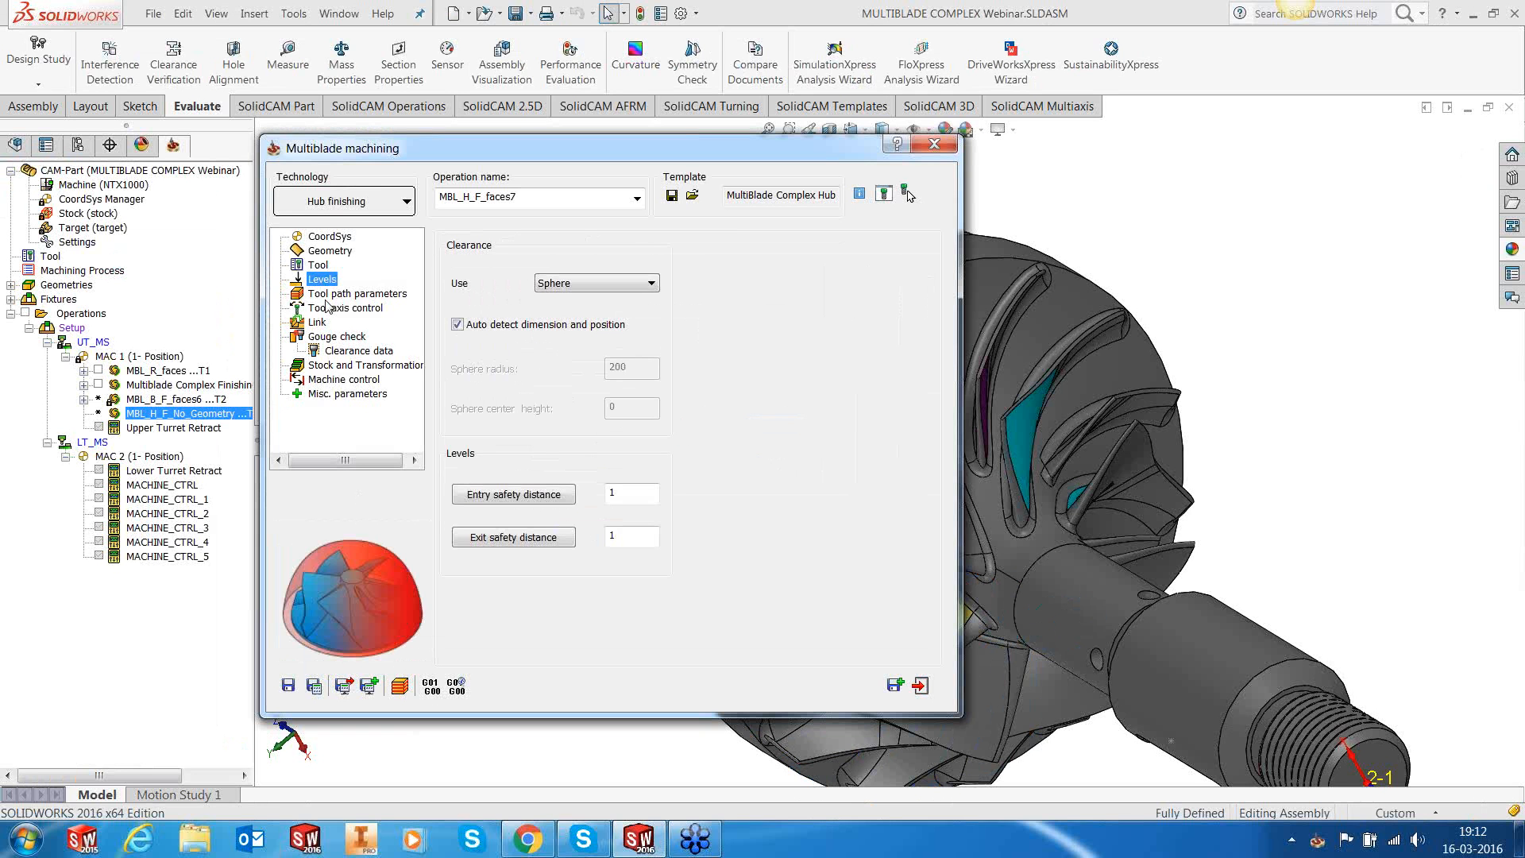
click(327, 294)
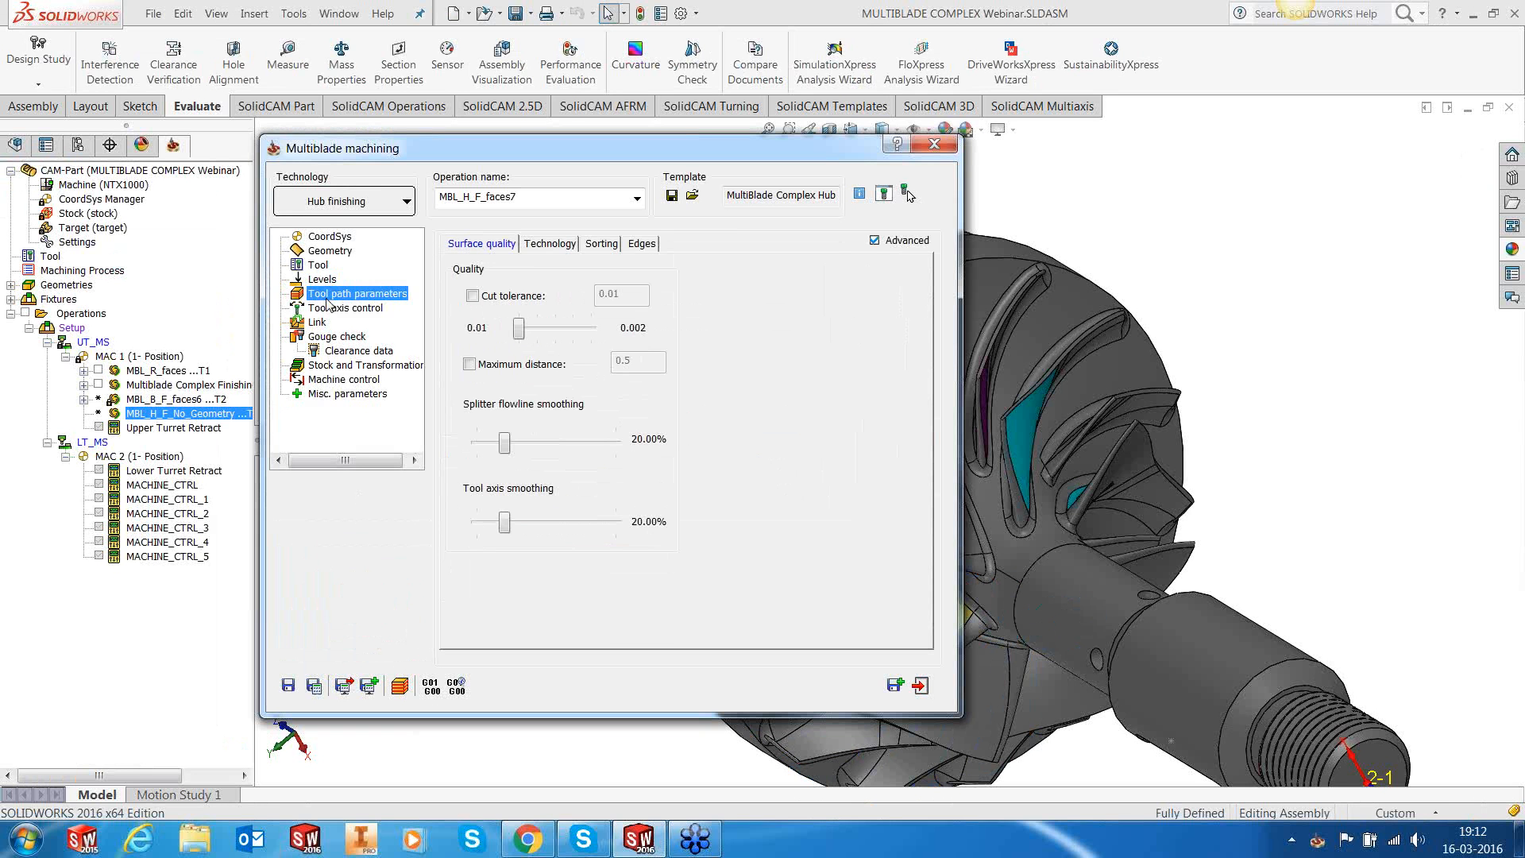
click(567, 246)
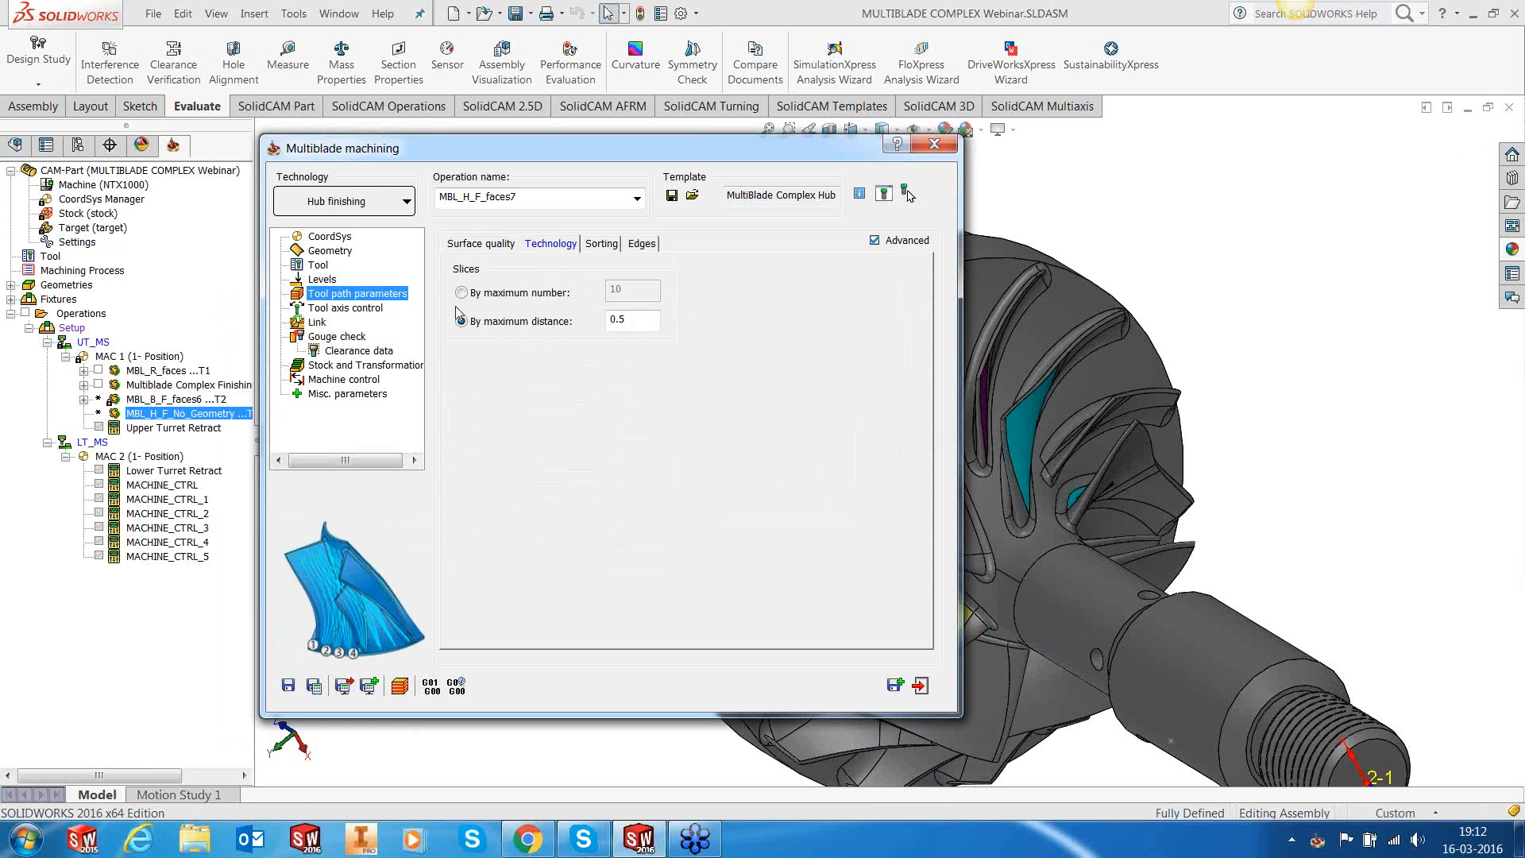
drag(628, 320, 585, 327)
click(595, 244)
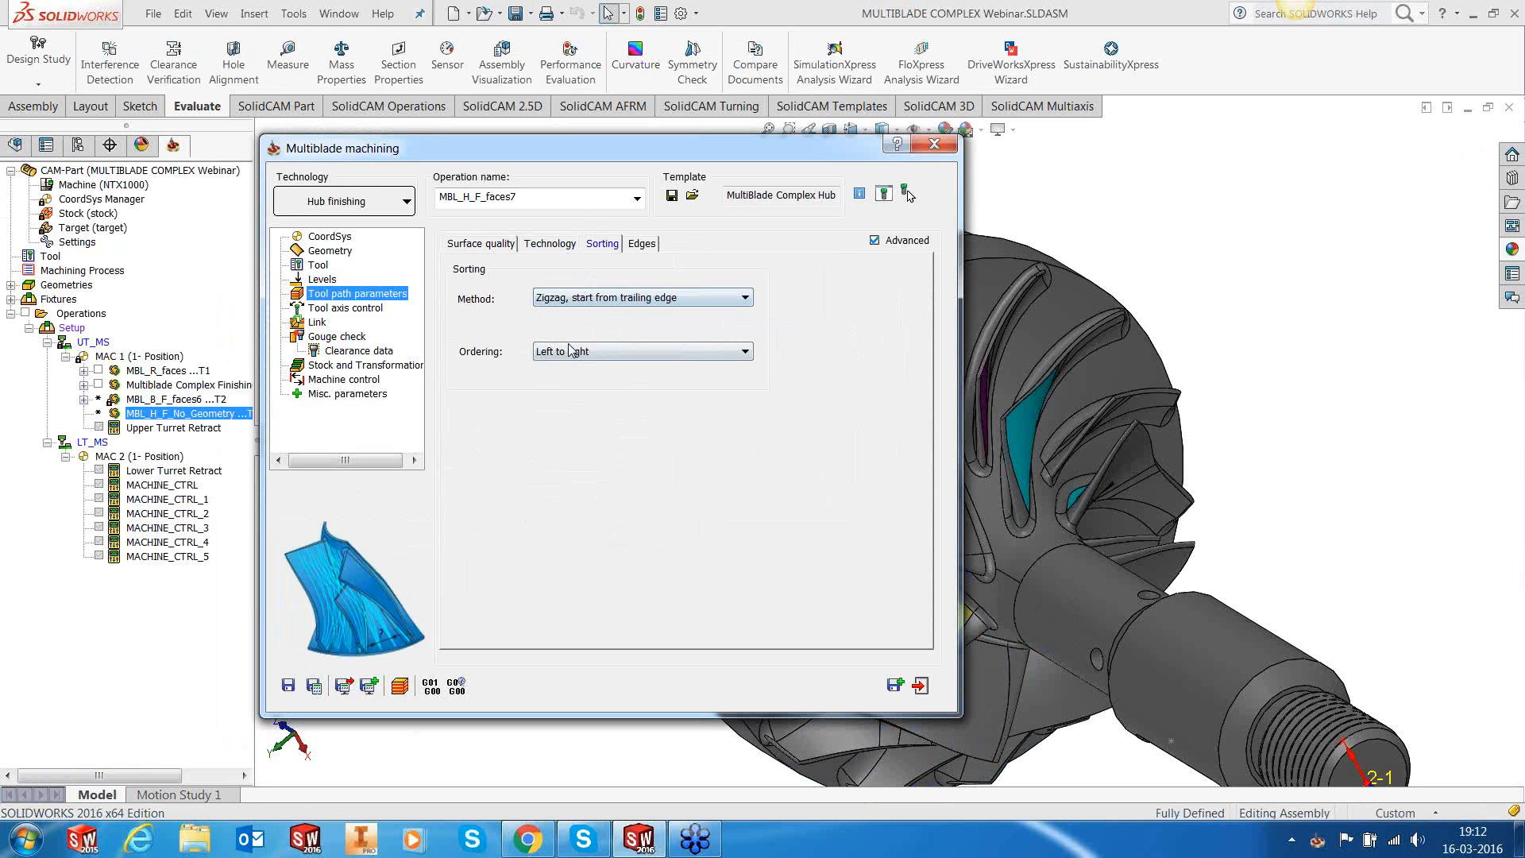
click(643, 243)
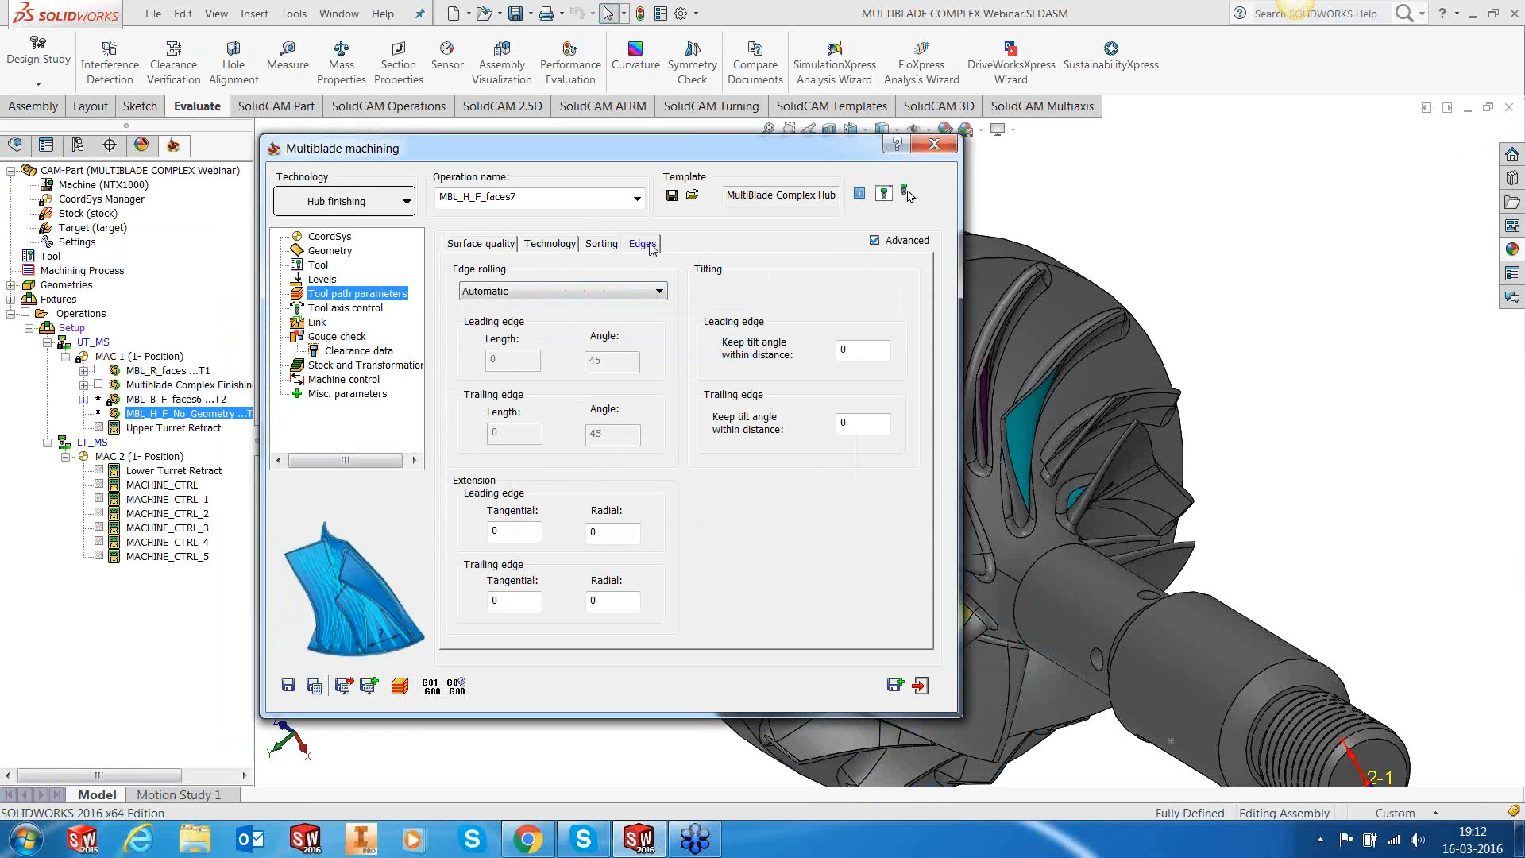
click(348, 309)
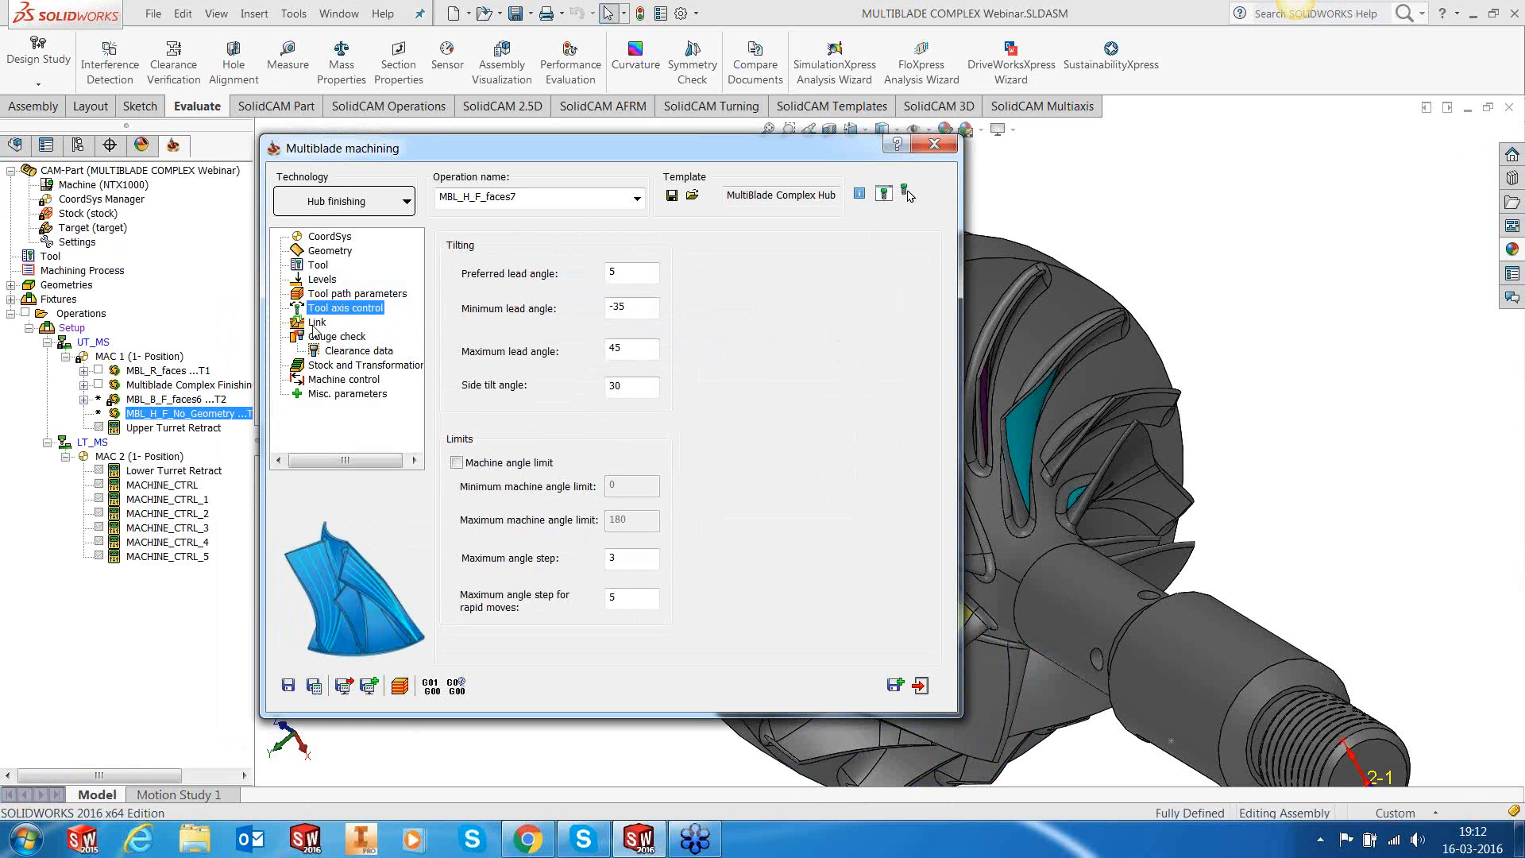
click(318, 324)
click(332, 337)
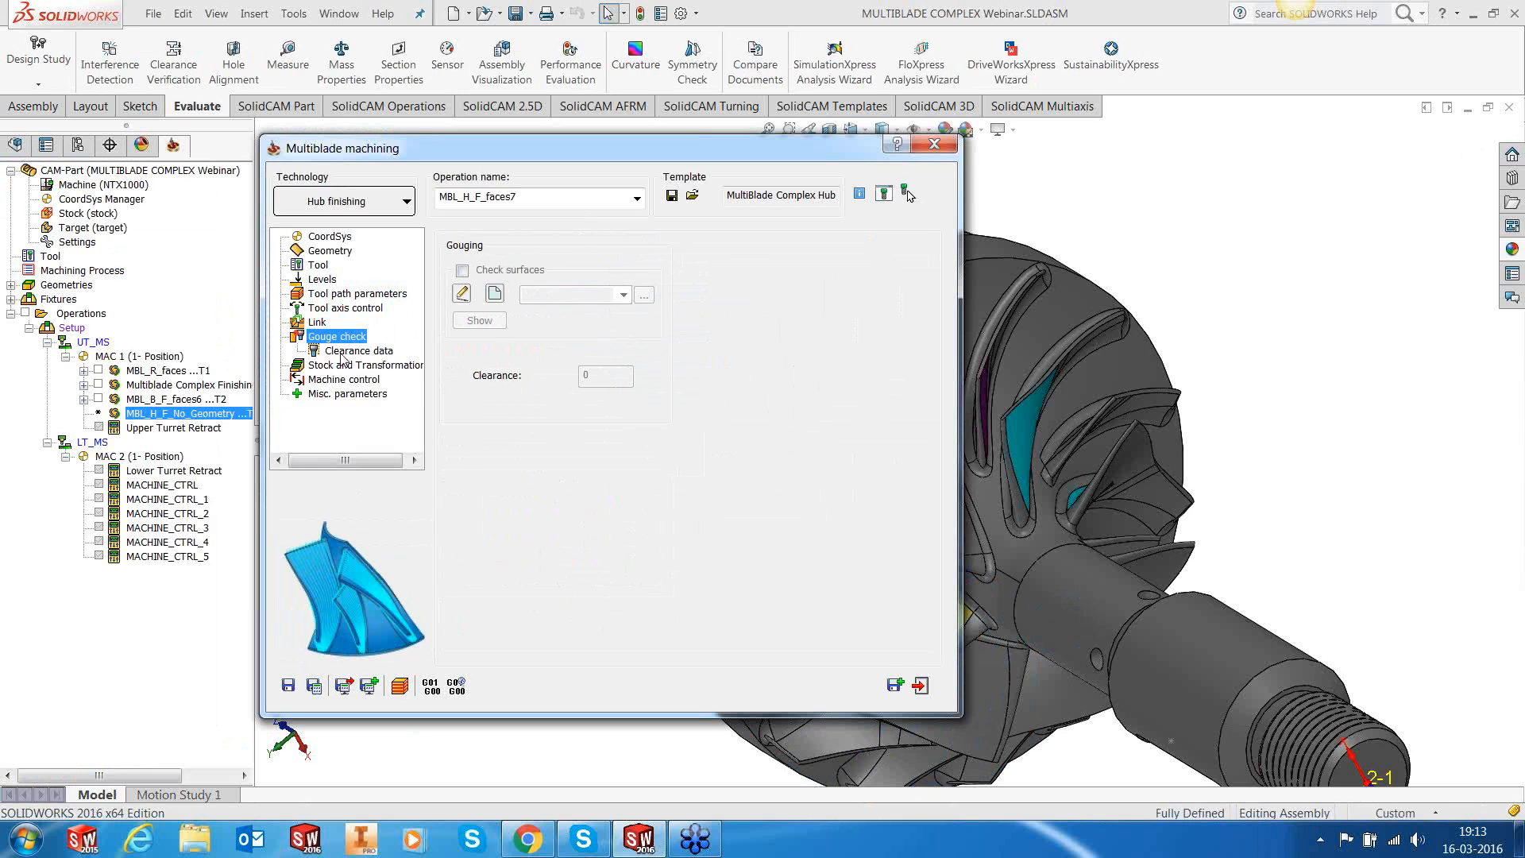
click(359, 351)
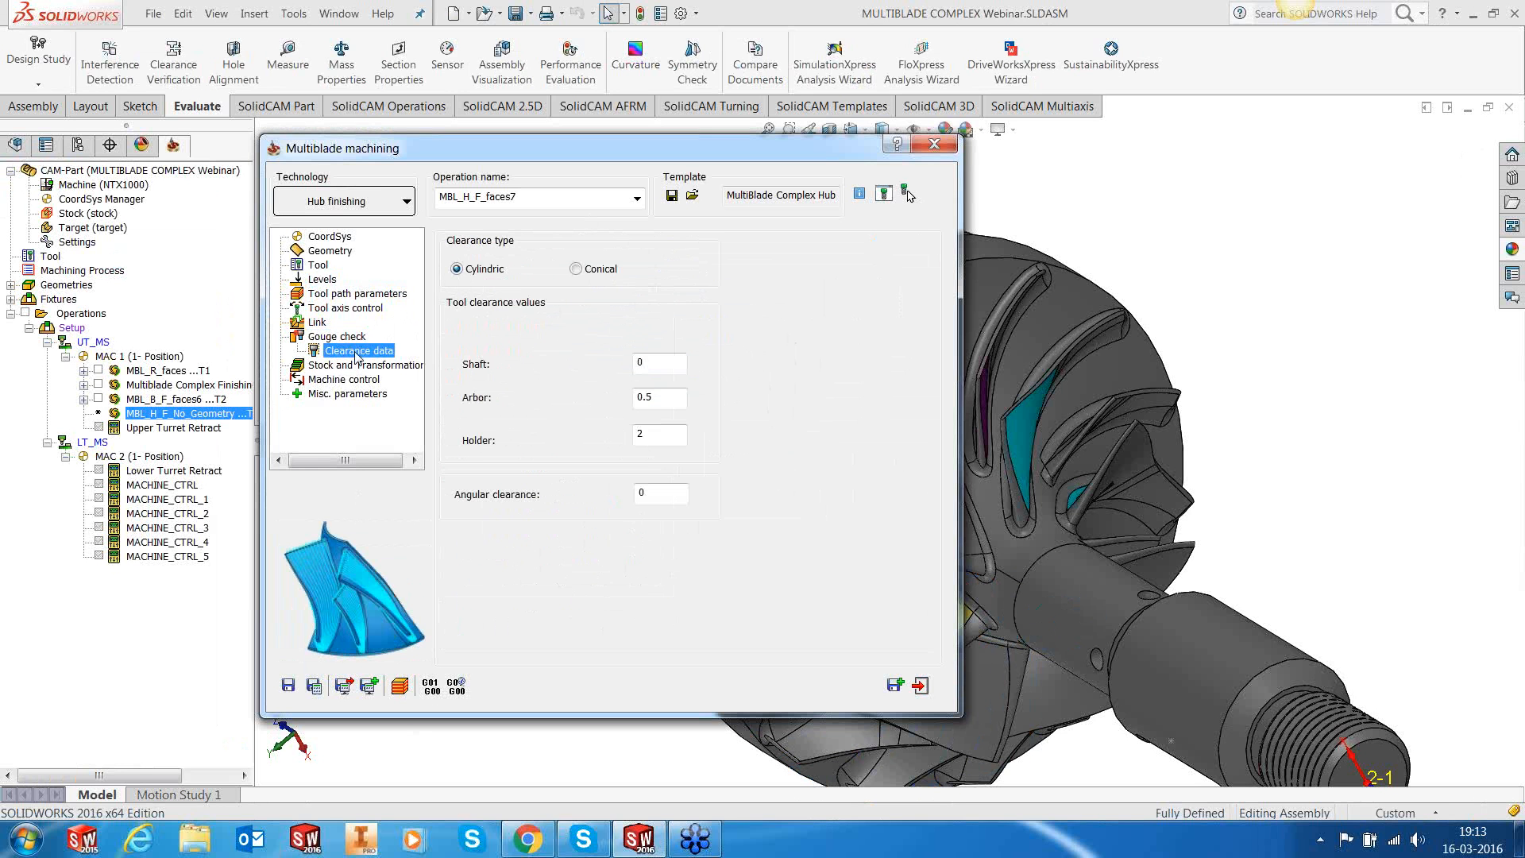
Step: Save and close the hub finishing operation and calculate it in parallel on the local computer
click(288, 685)
click(920, 688)
right_click(166, 413)
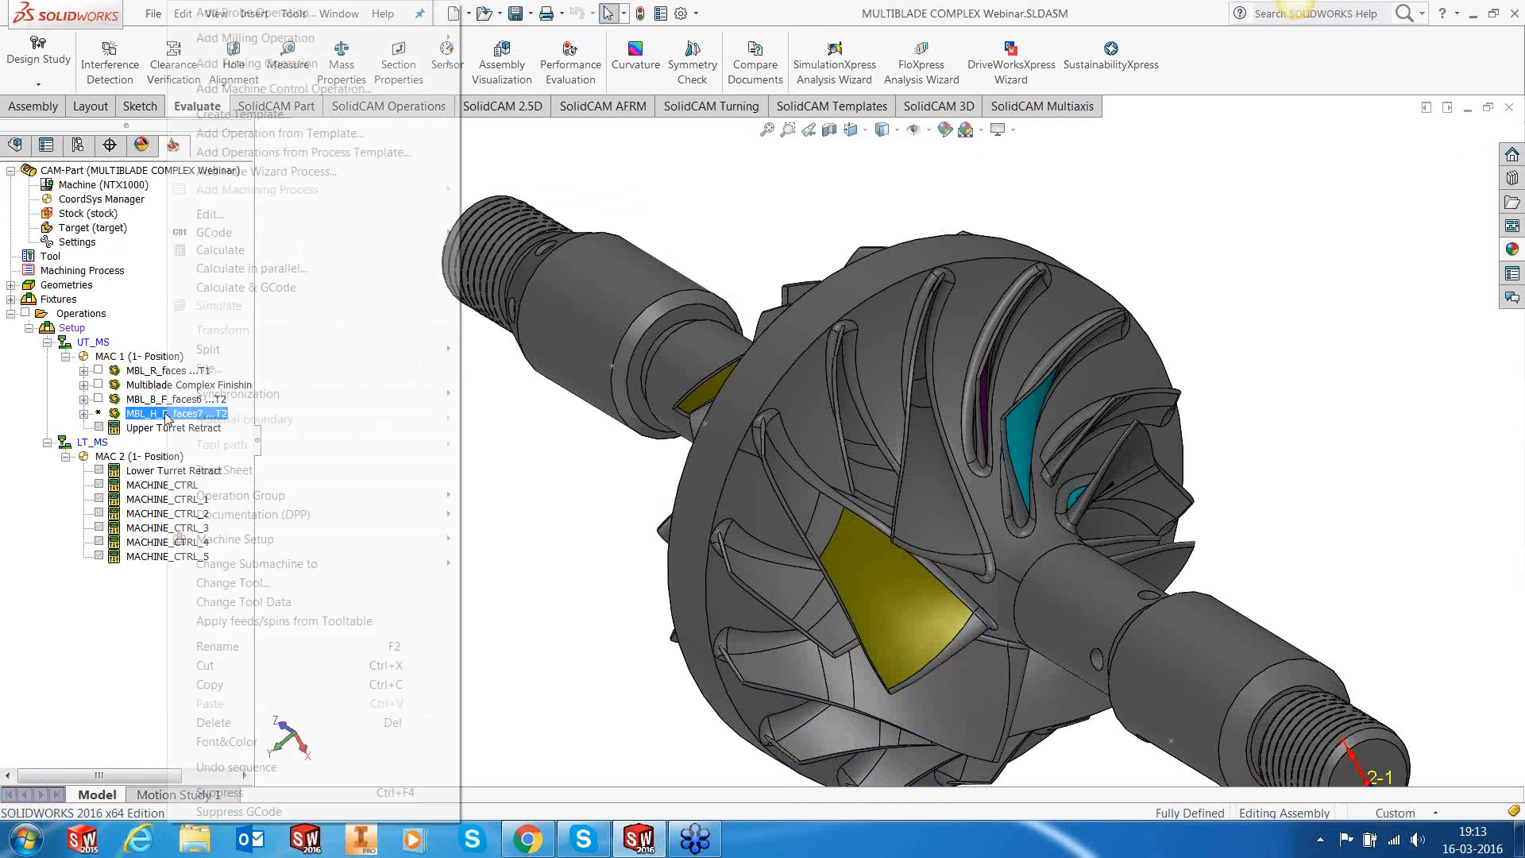
click(238, 269)
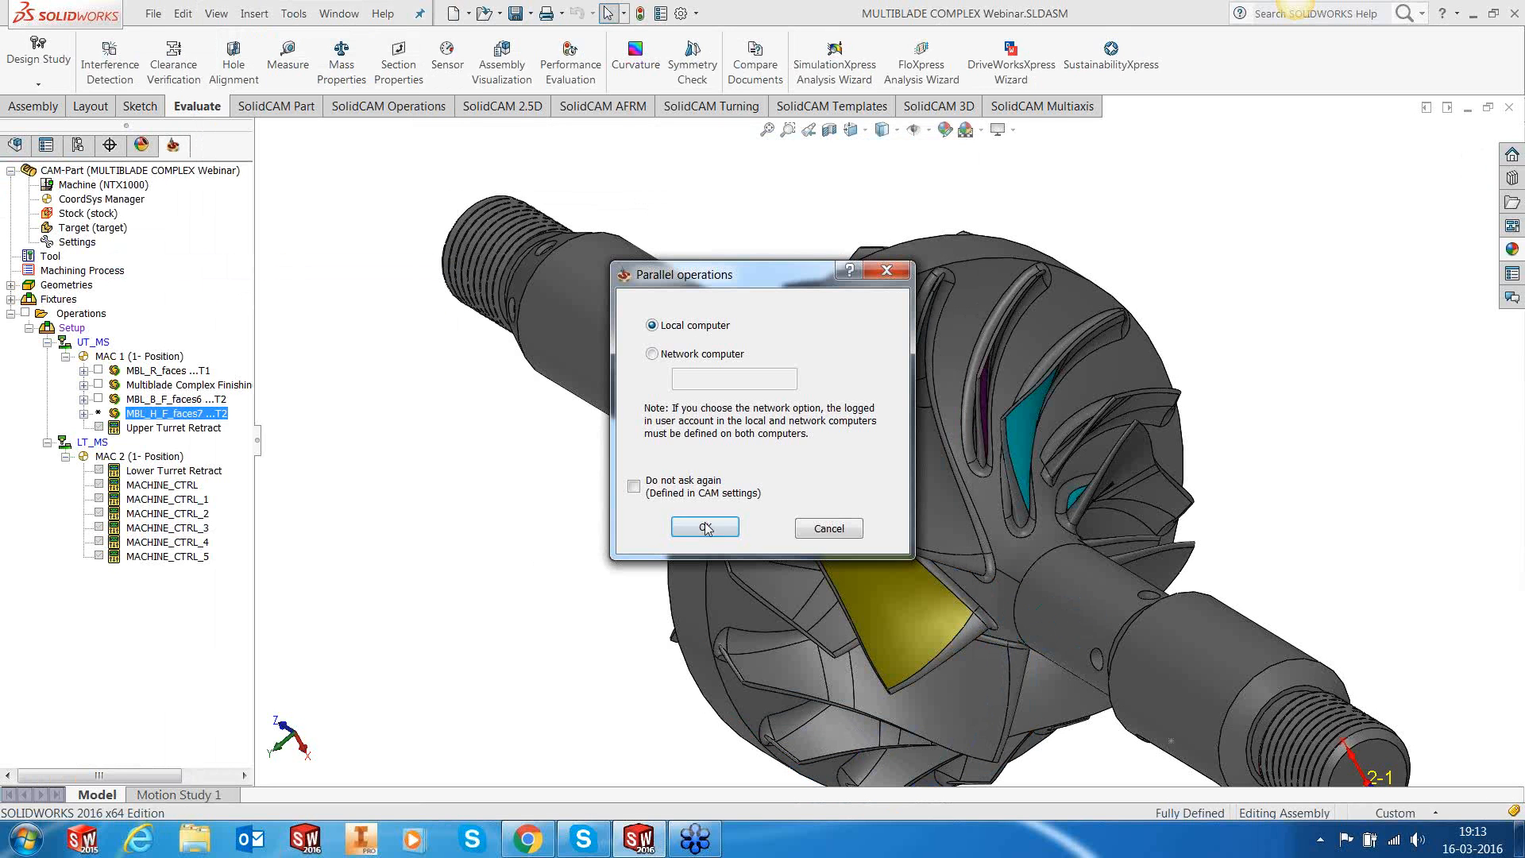
click(707, 526)
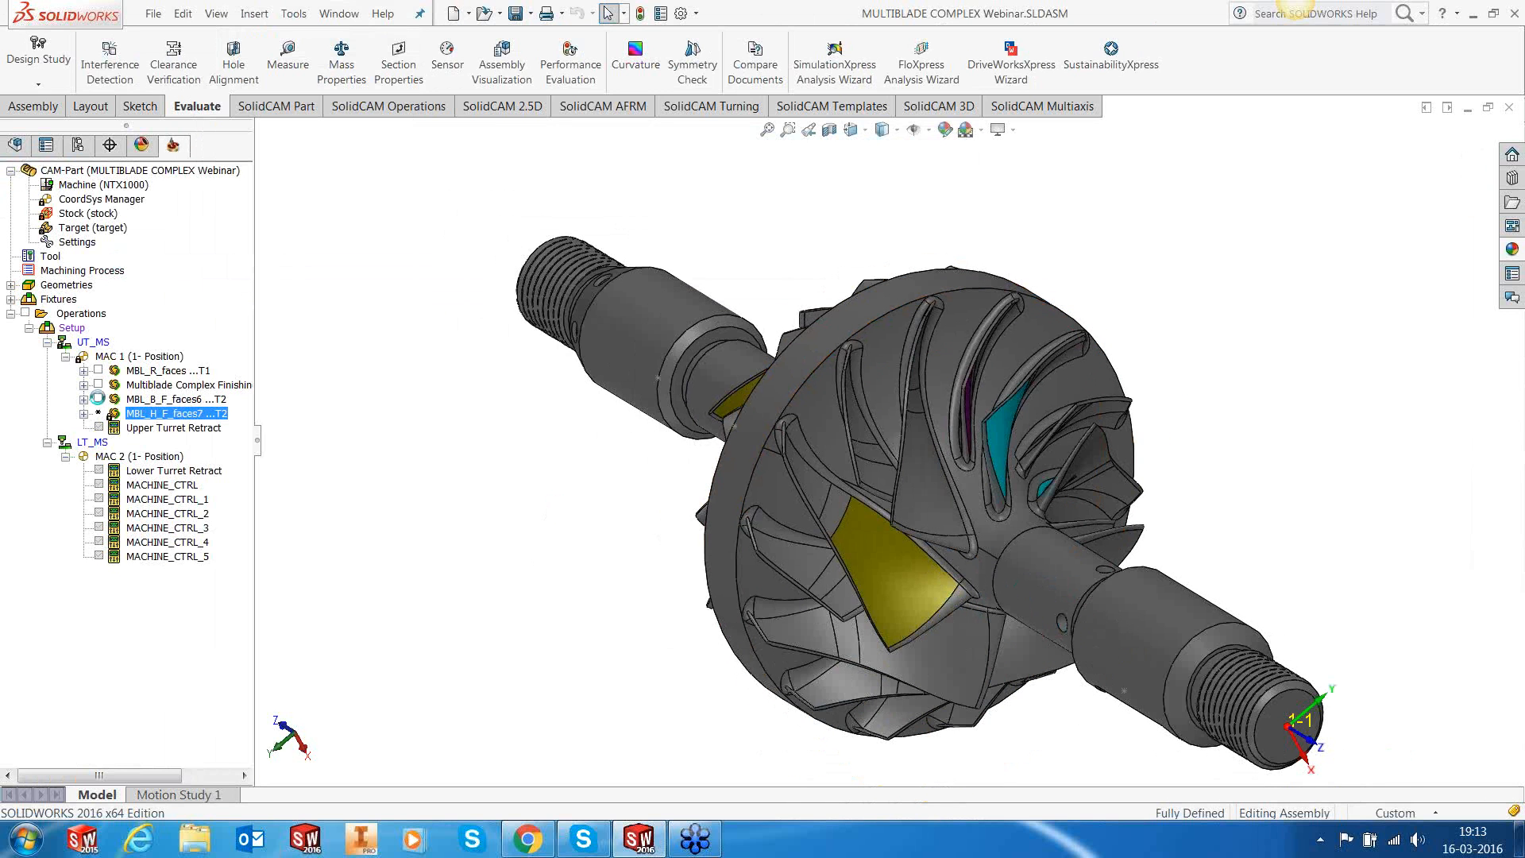
Step: Display the MBL_B_F_faces6 tool path, examine it around the splitter blades up close and hide it again
click(97, 398)
middle_drag(967, 506, 891, 482)
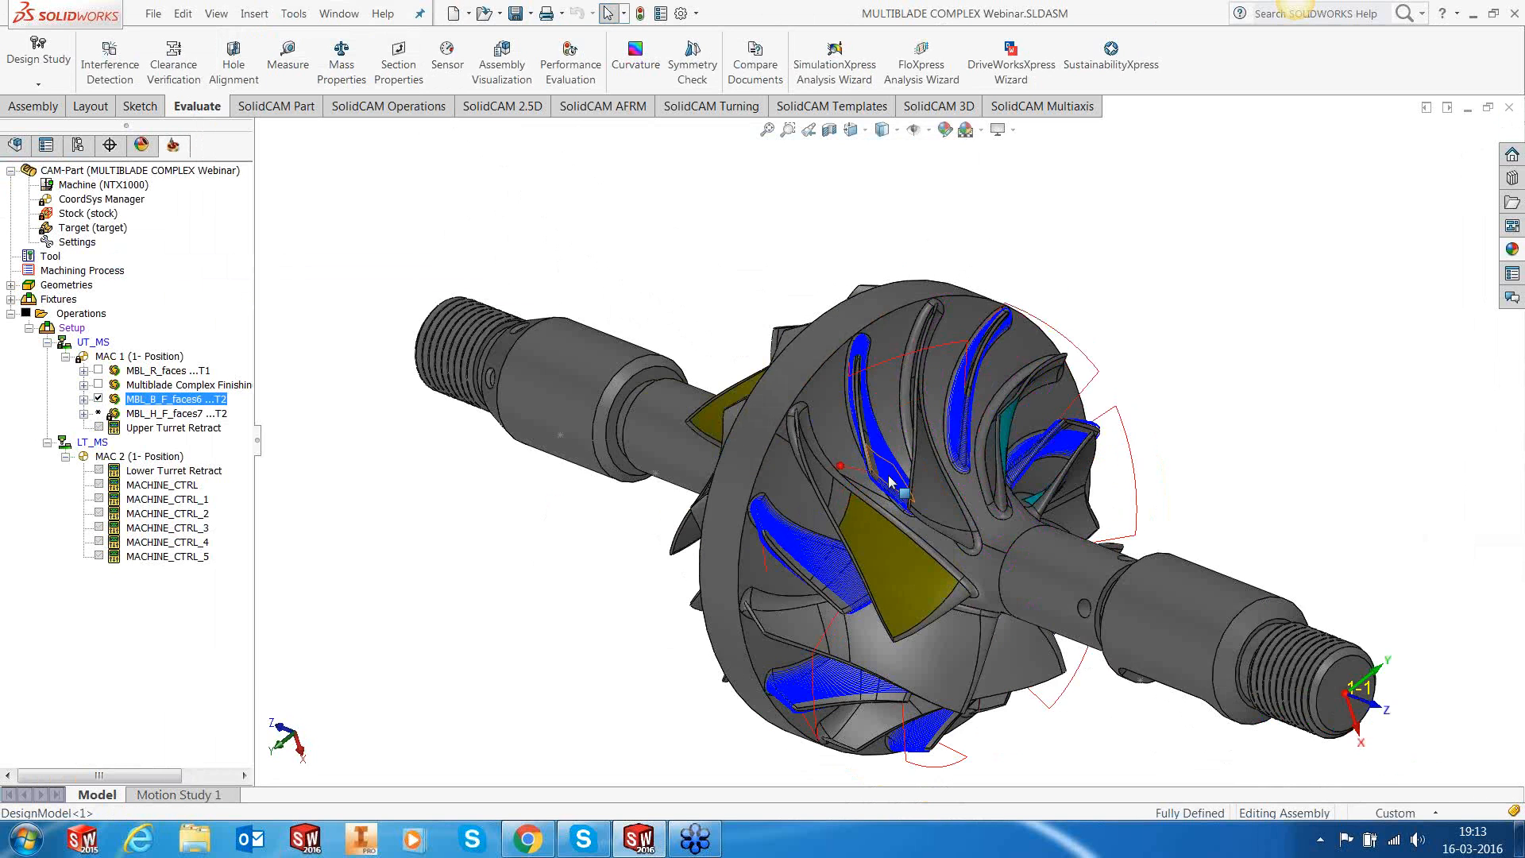
scroll(890, 482, down, 5)
middle_drag(887, 478, 969, 488)
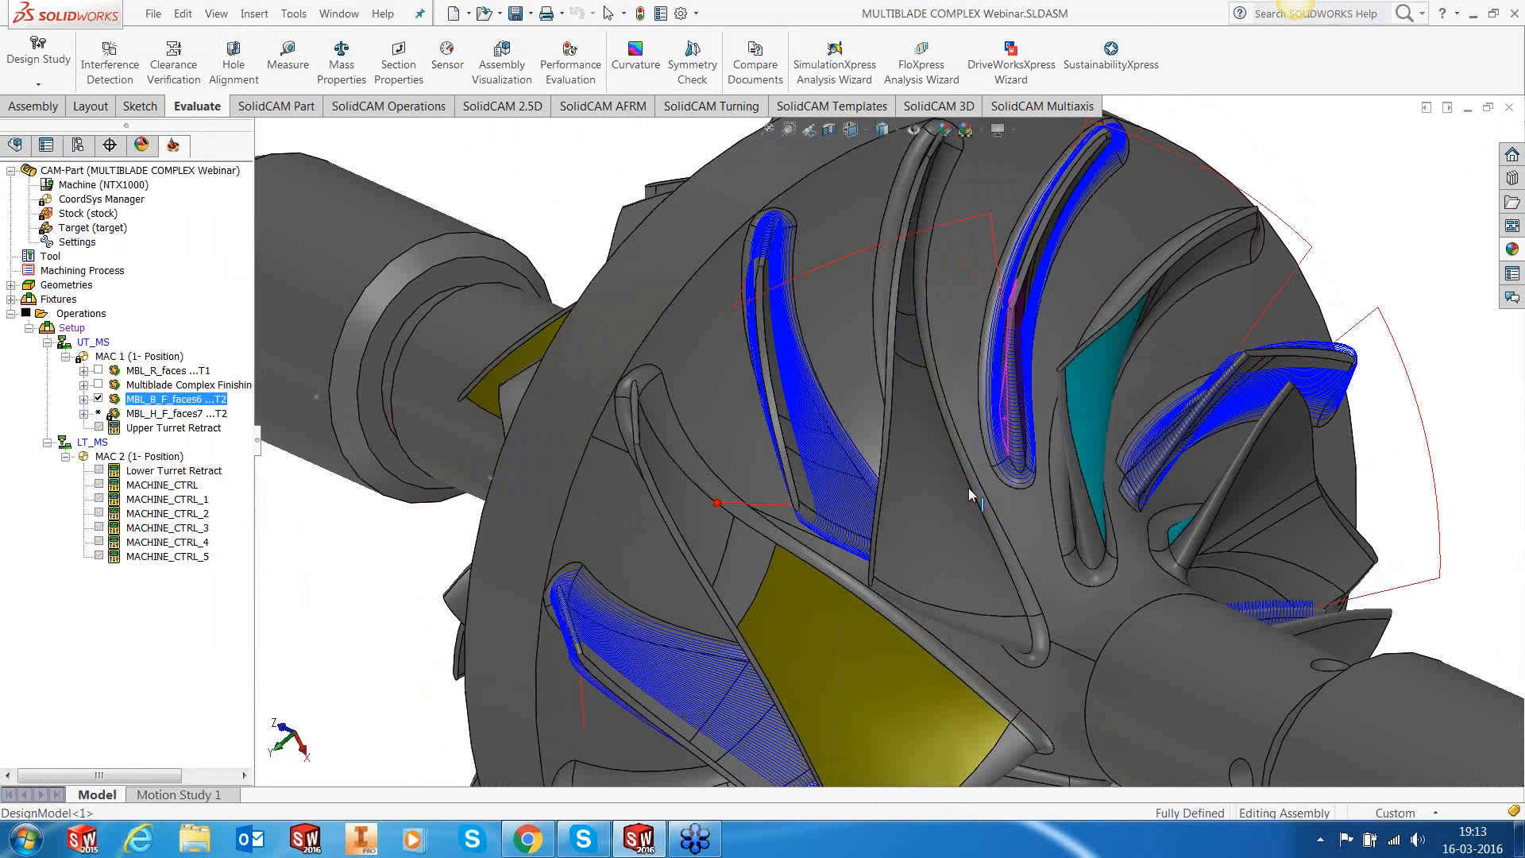
scroll(969, 487, up, 5)
scroll(955, 570, down, 1)
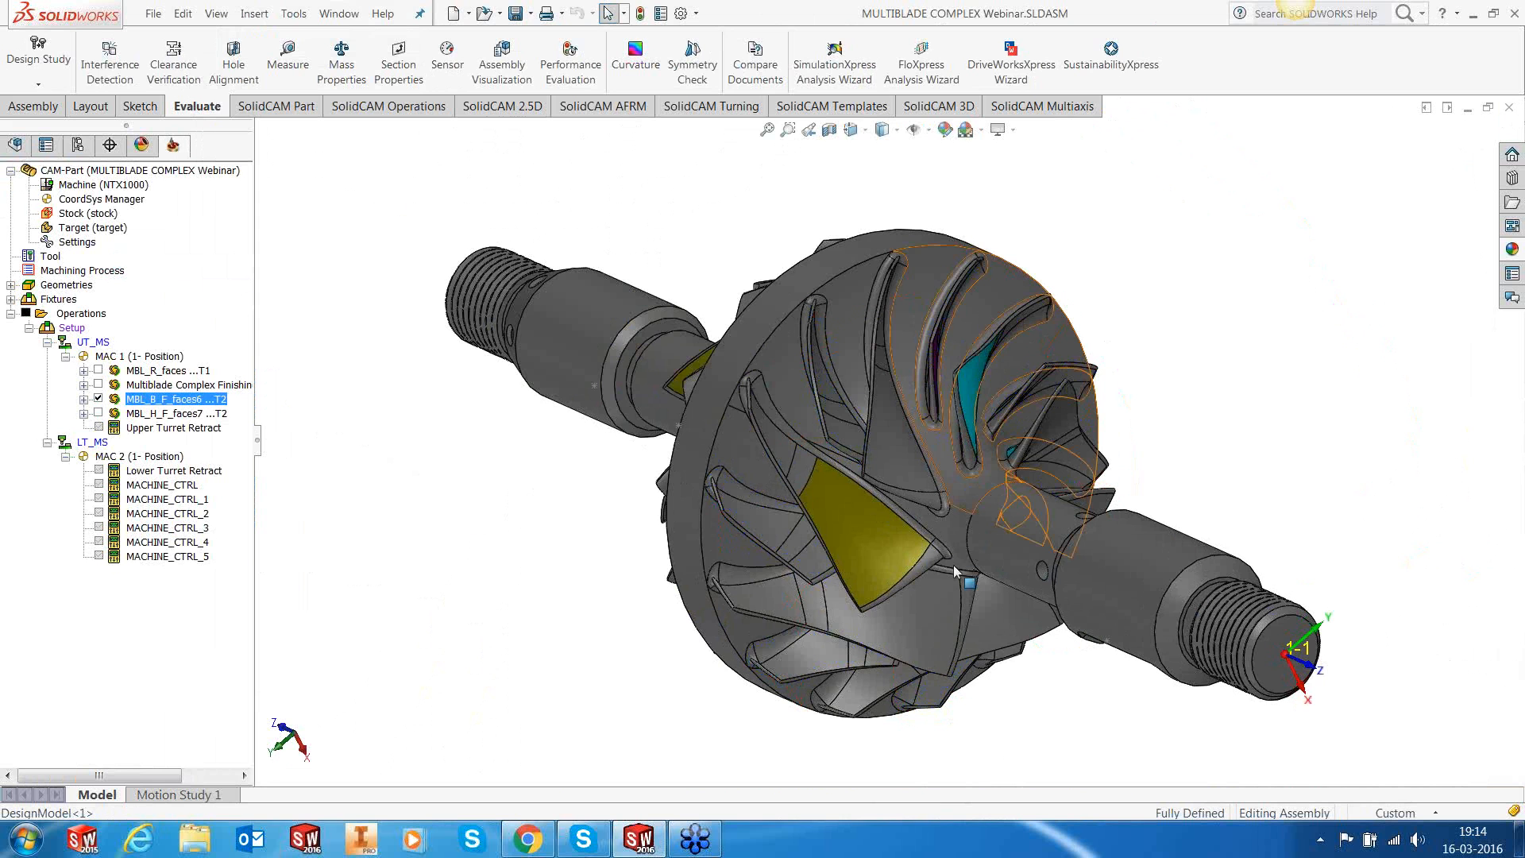
click(99, 399)
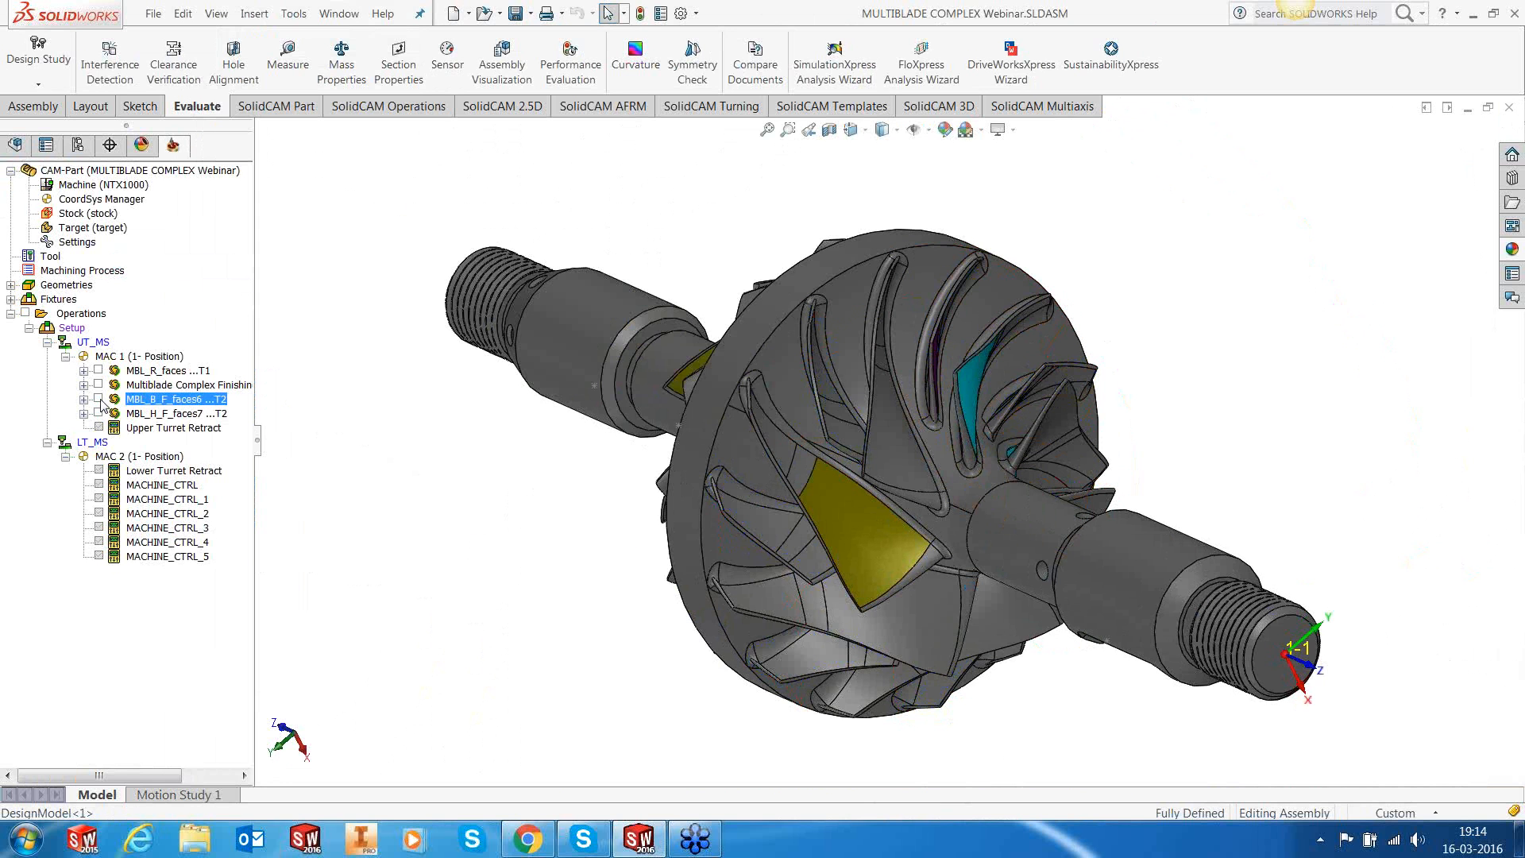
Step: Display the MBL_H_F_faces7 tool path, examine its coverage of the hub between the blades and hide it again
click(97, 413)
middle_drag(939, 464, 879, 370)
scroll(945, 474, down, 5)
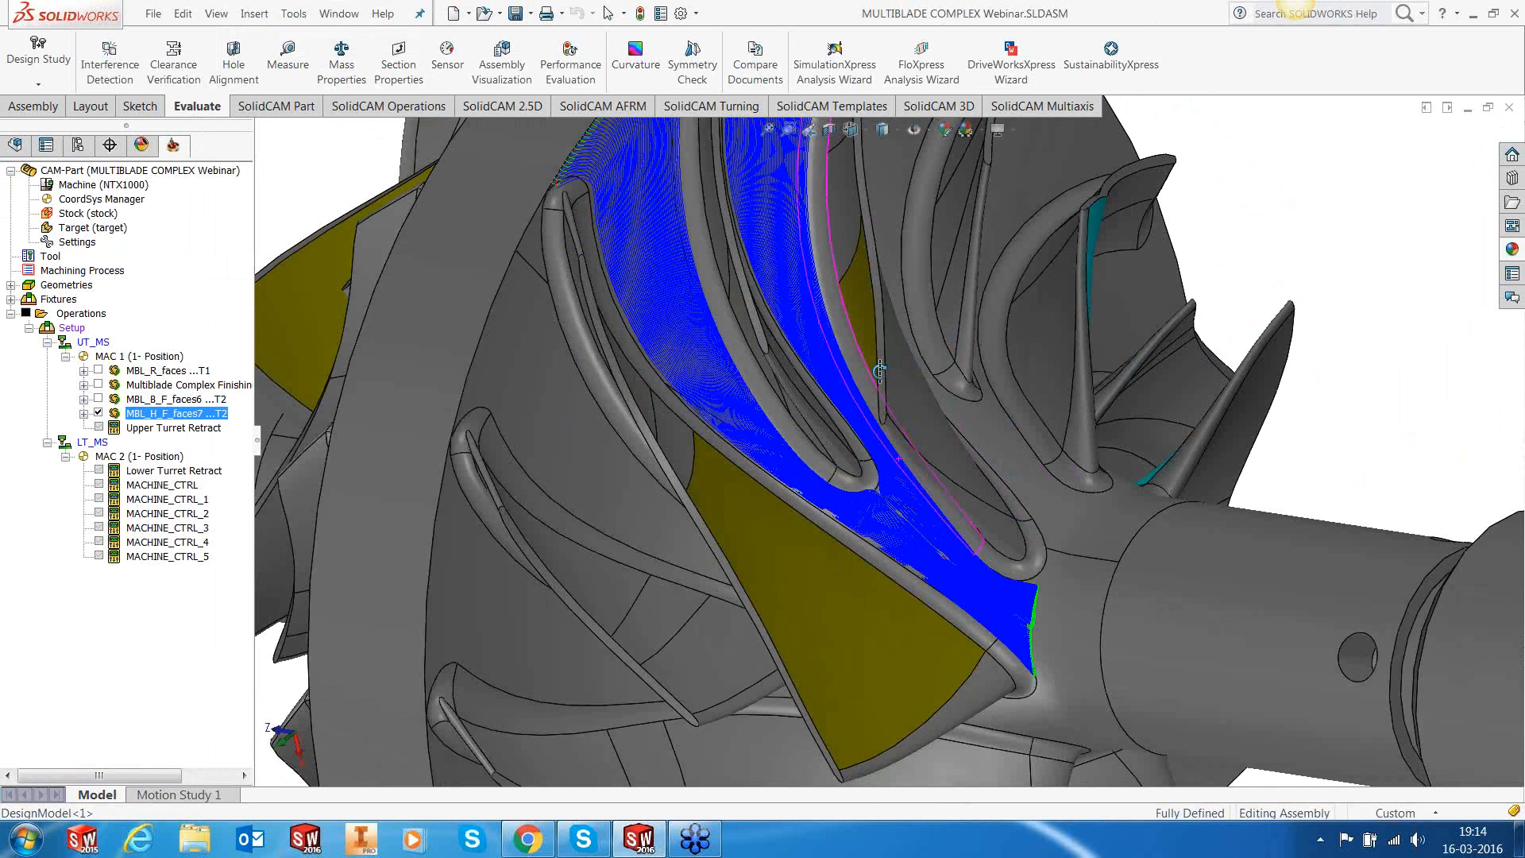
scroll(865, 410, up, 5)
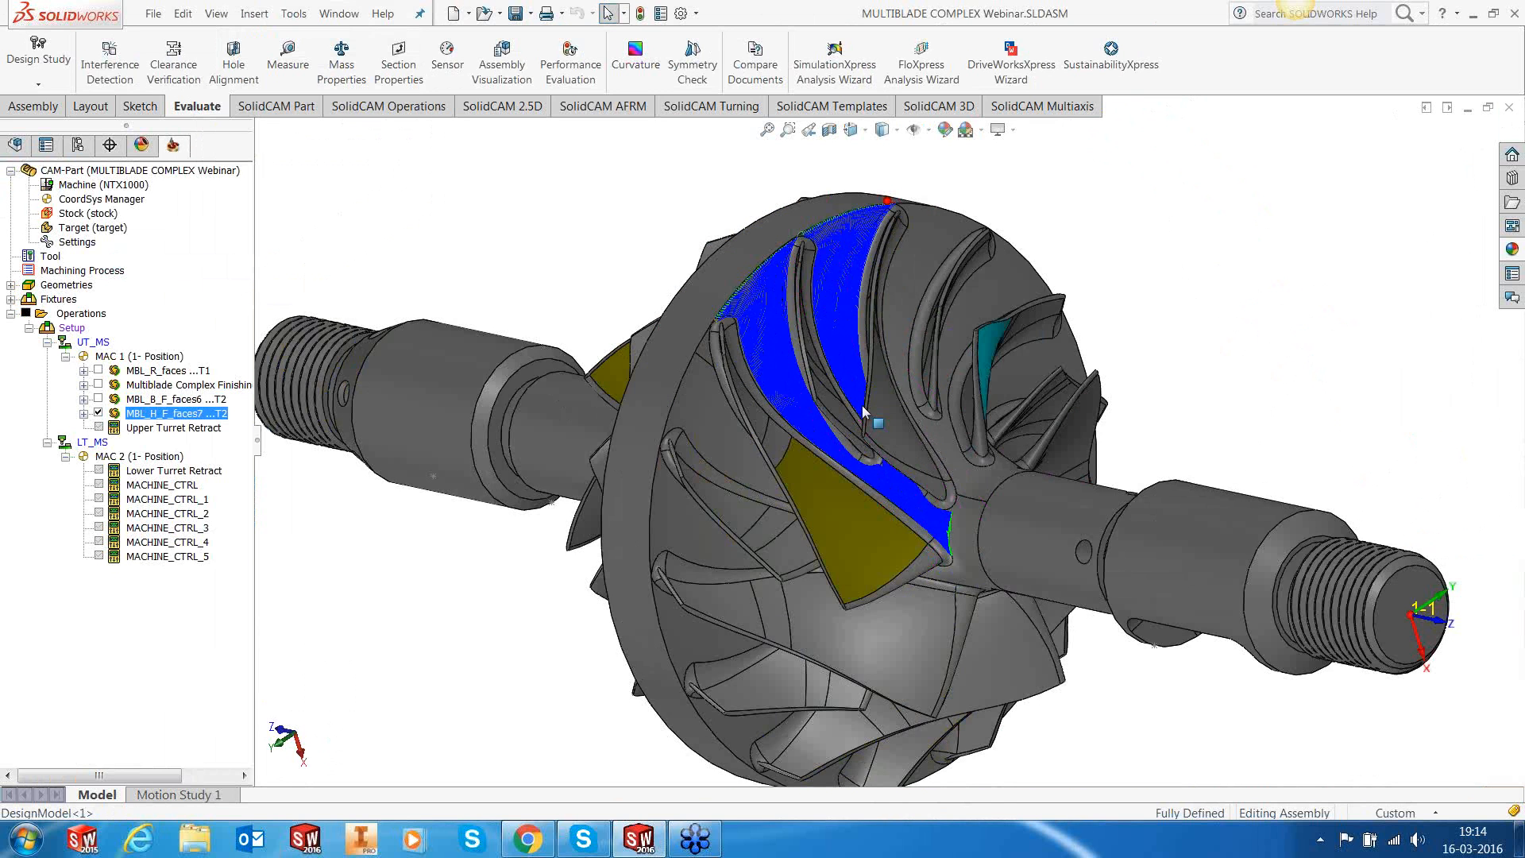
middle_drag(865, 410, 842, 373)
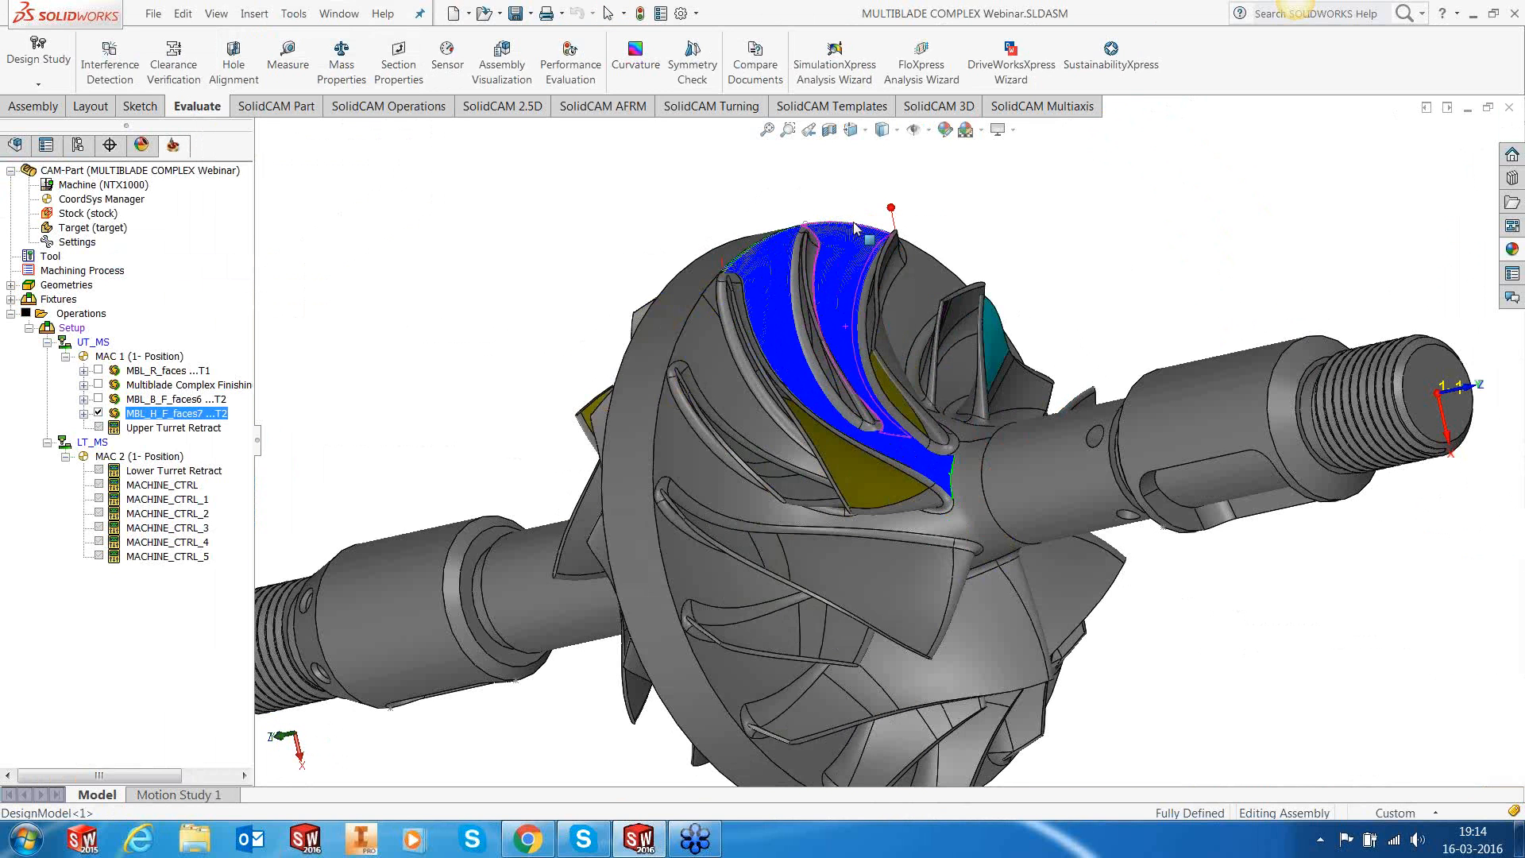
click(98, 413)
right_click(140, 416)
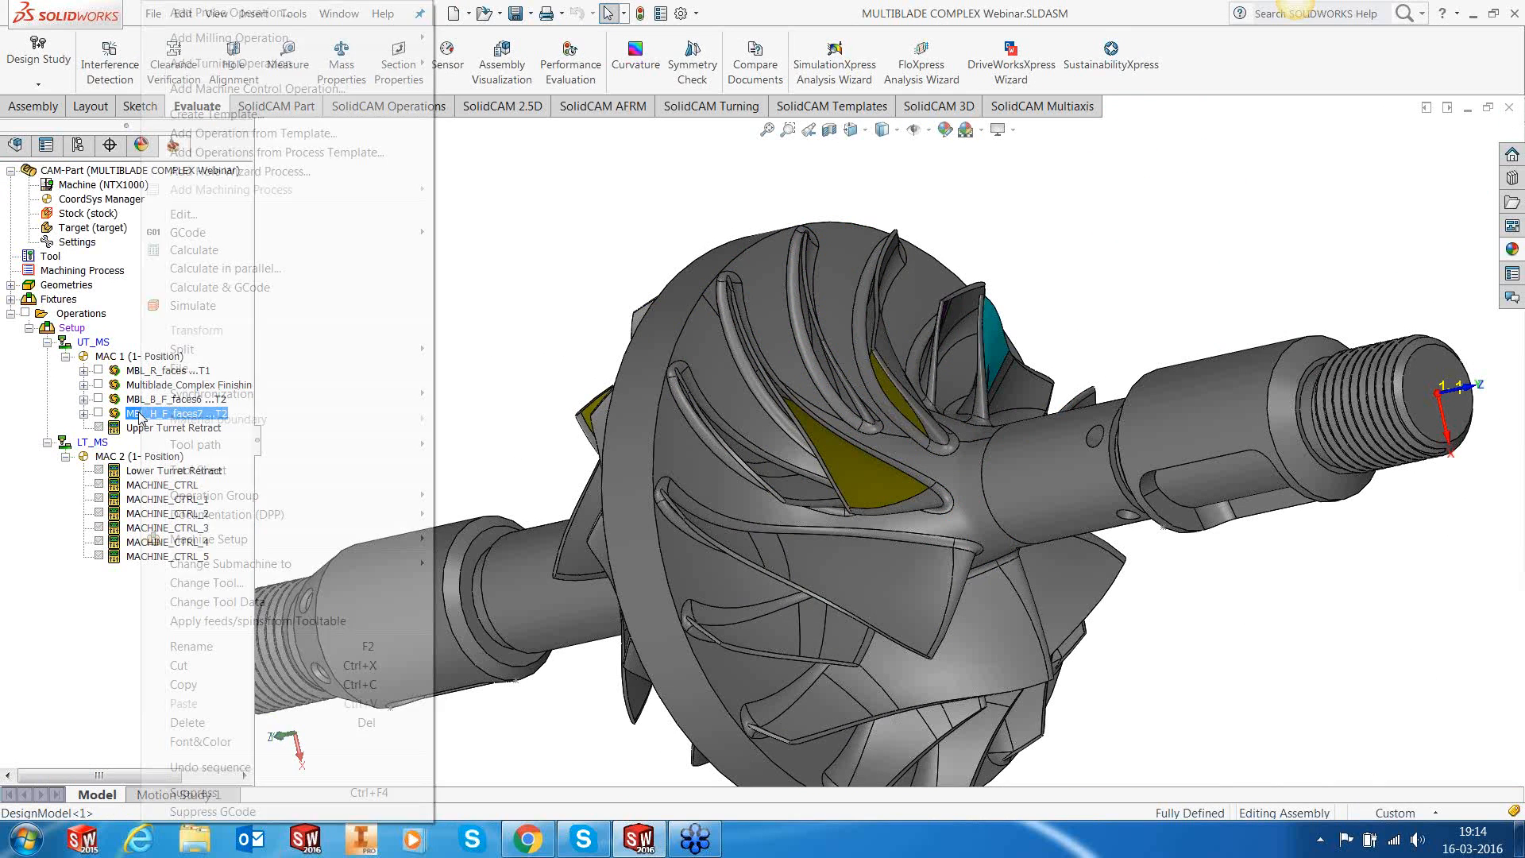
click(193, 306)
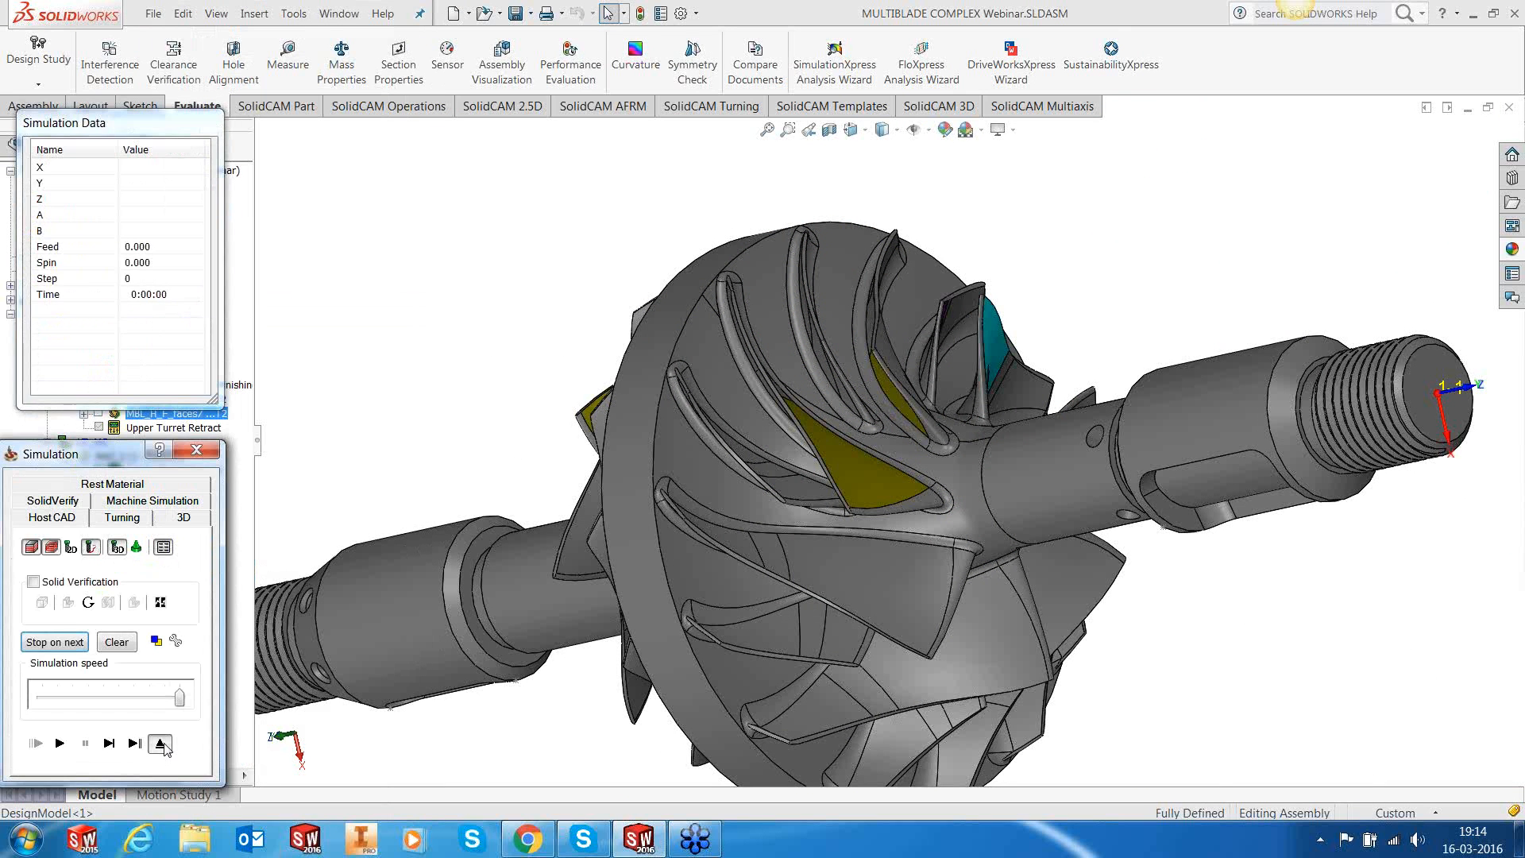
click(160, 745)
click(292, 14)
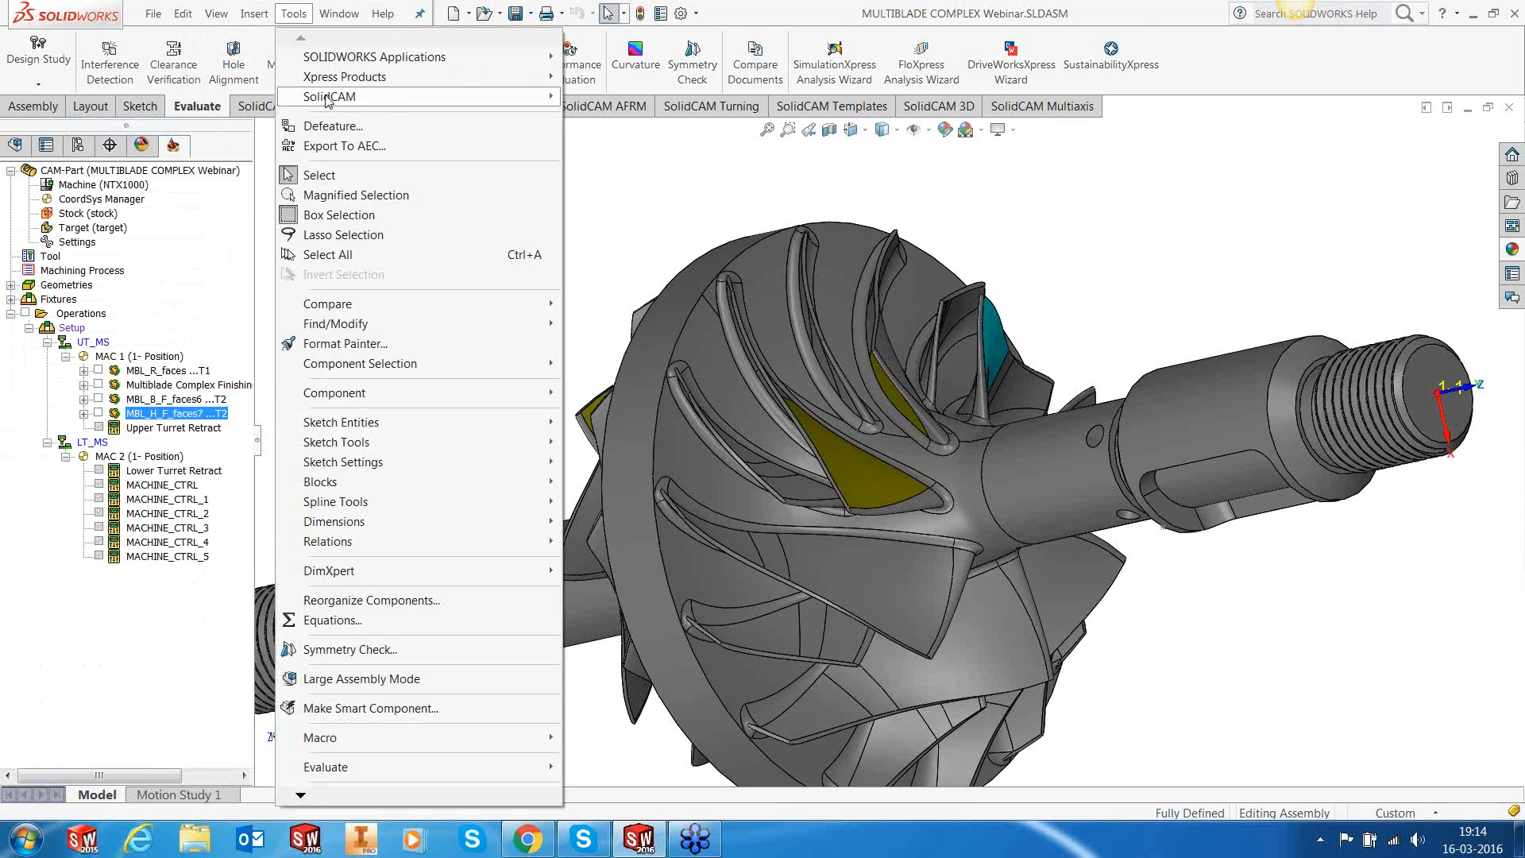
mouse_move(357, 96)
mouse_move(604, 116)
click(656, 451)
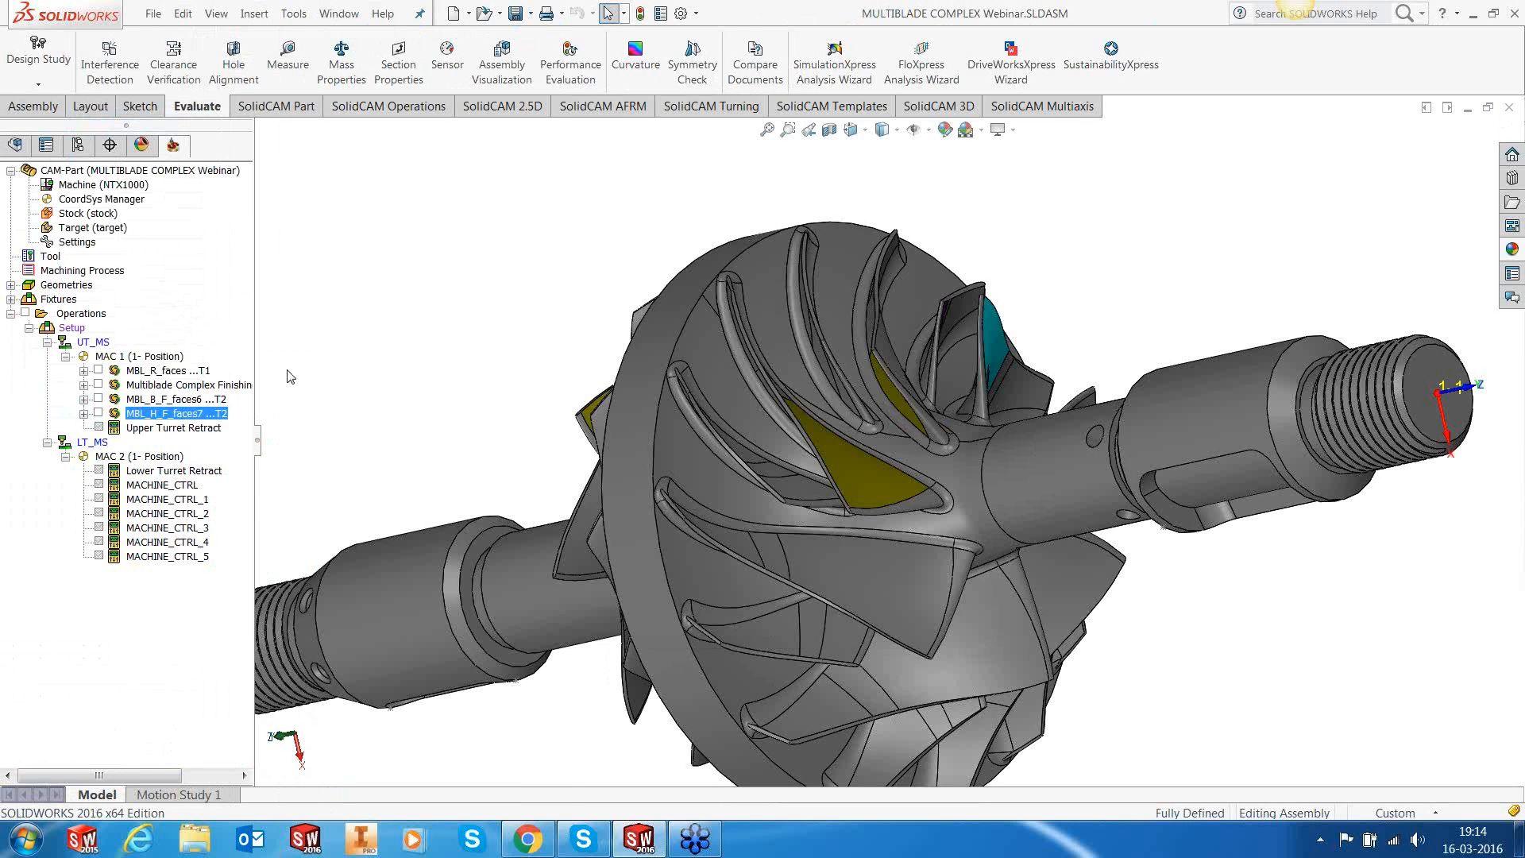
Step: Go through the four multiblade operations from MBL_R_faces to MBL_H_F_faces7 and the Upper and Lower Turret Retract operations
click(154, 370)
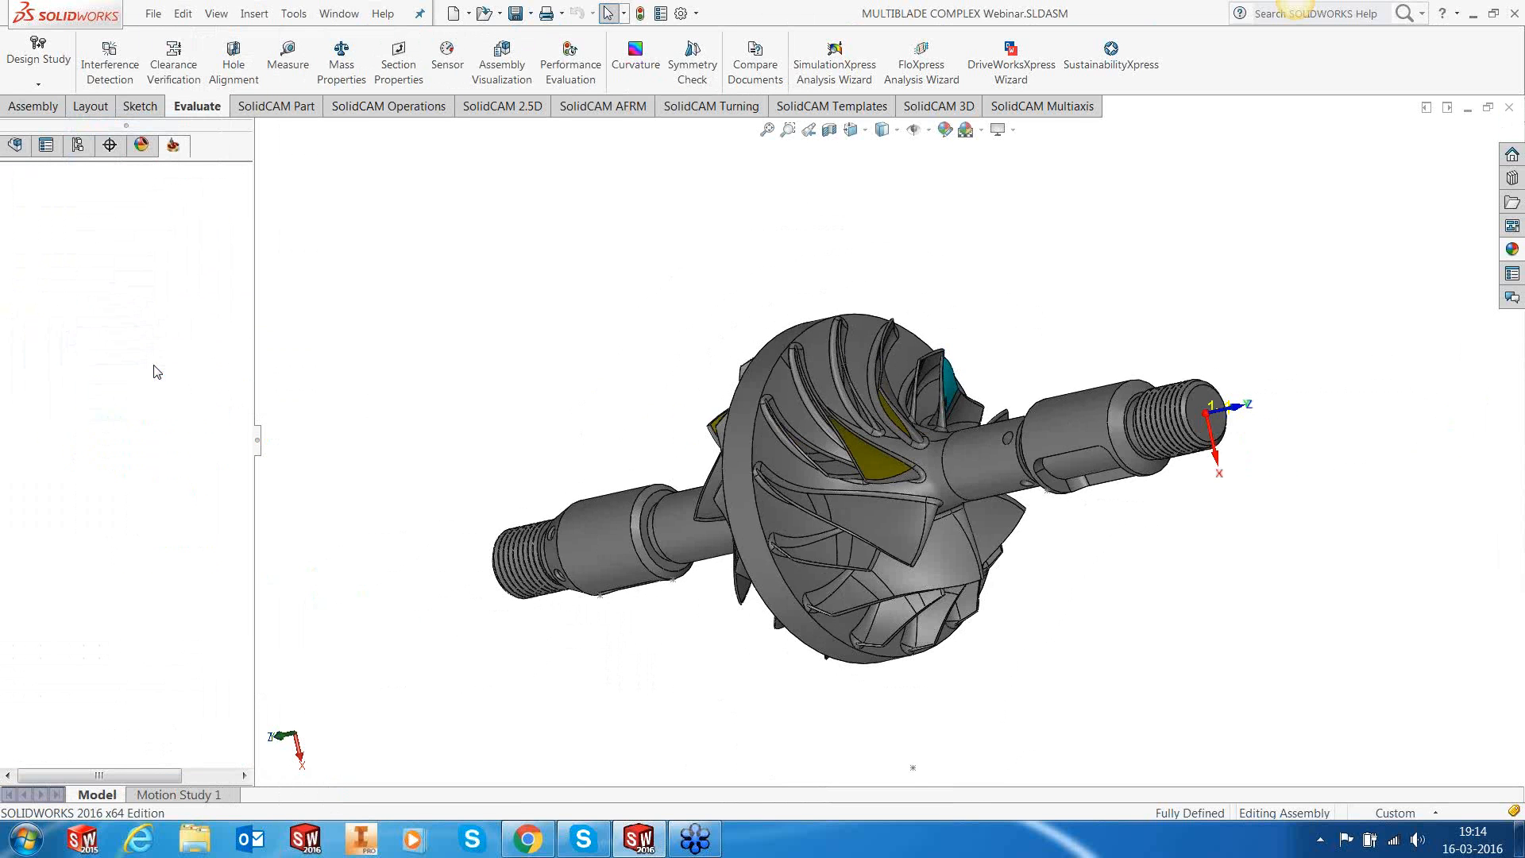
shift+click(157, 413)
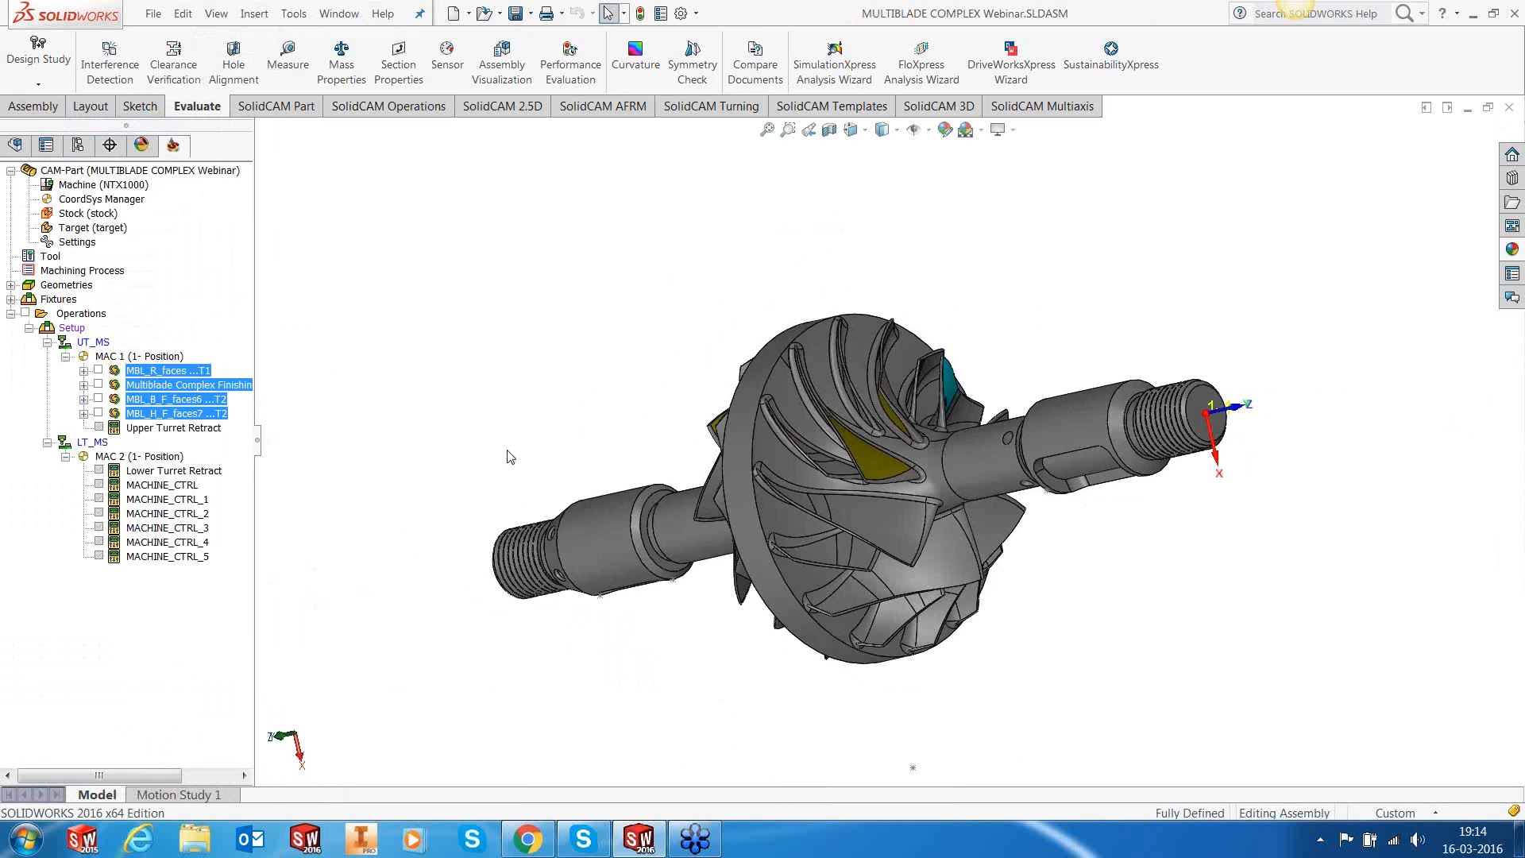
middle_drag(899, 562, 962, 585)
click(165, 429)
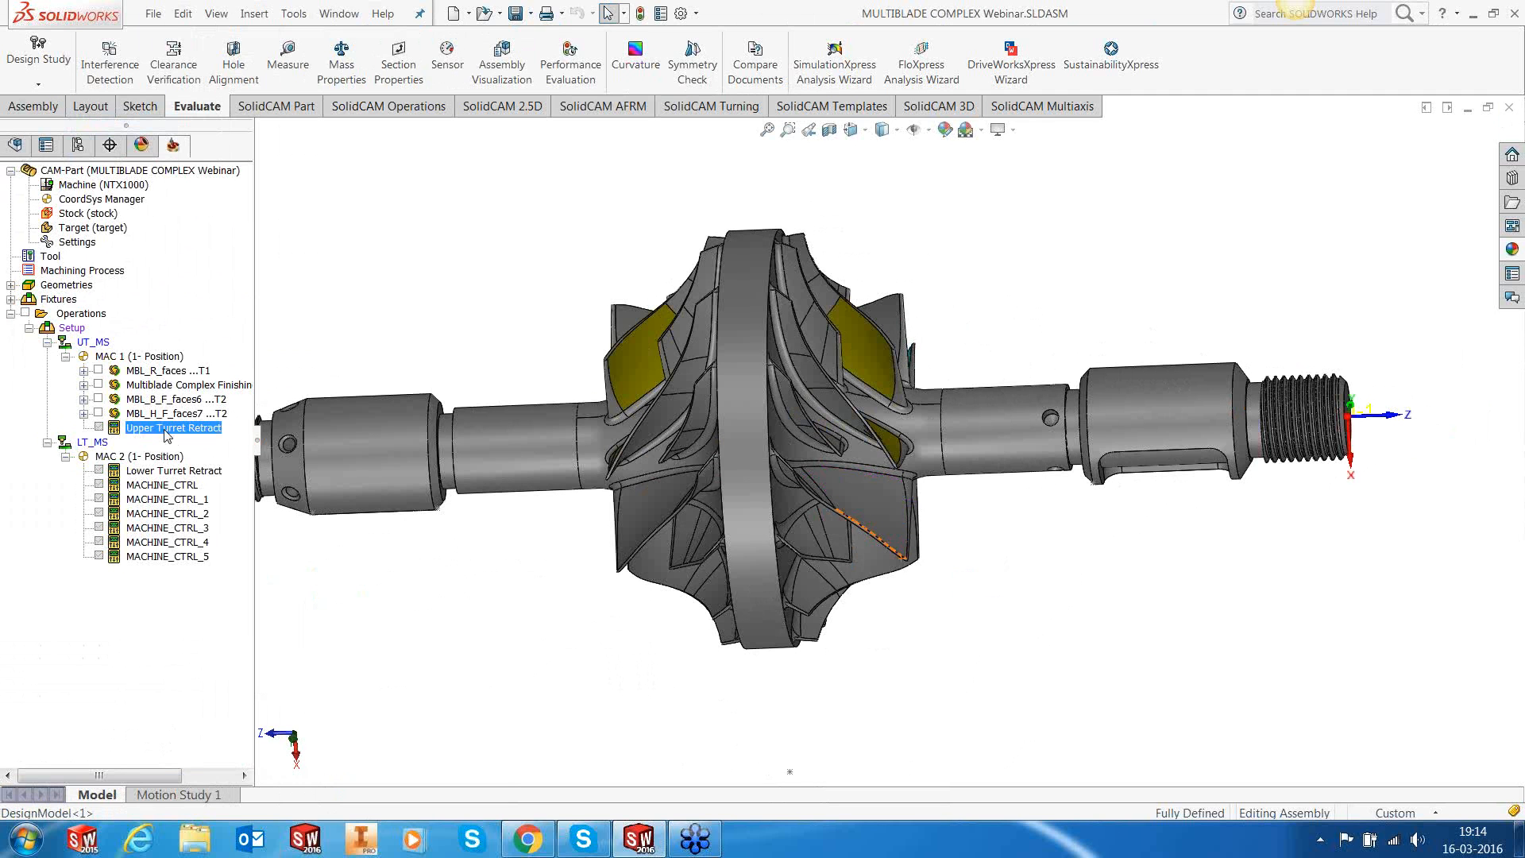
click(159, 472)
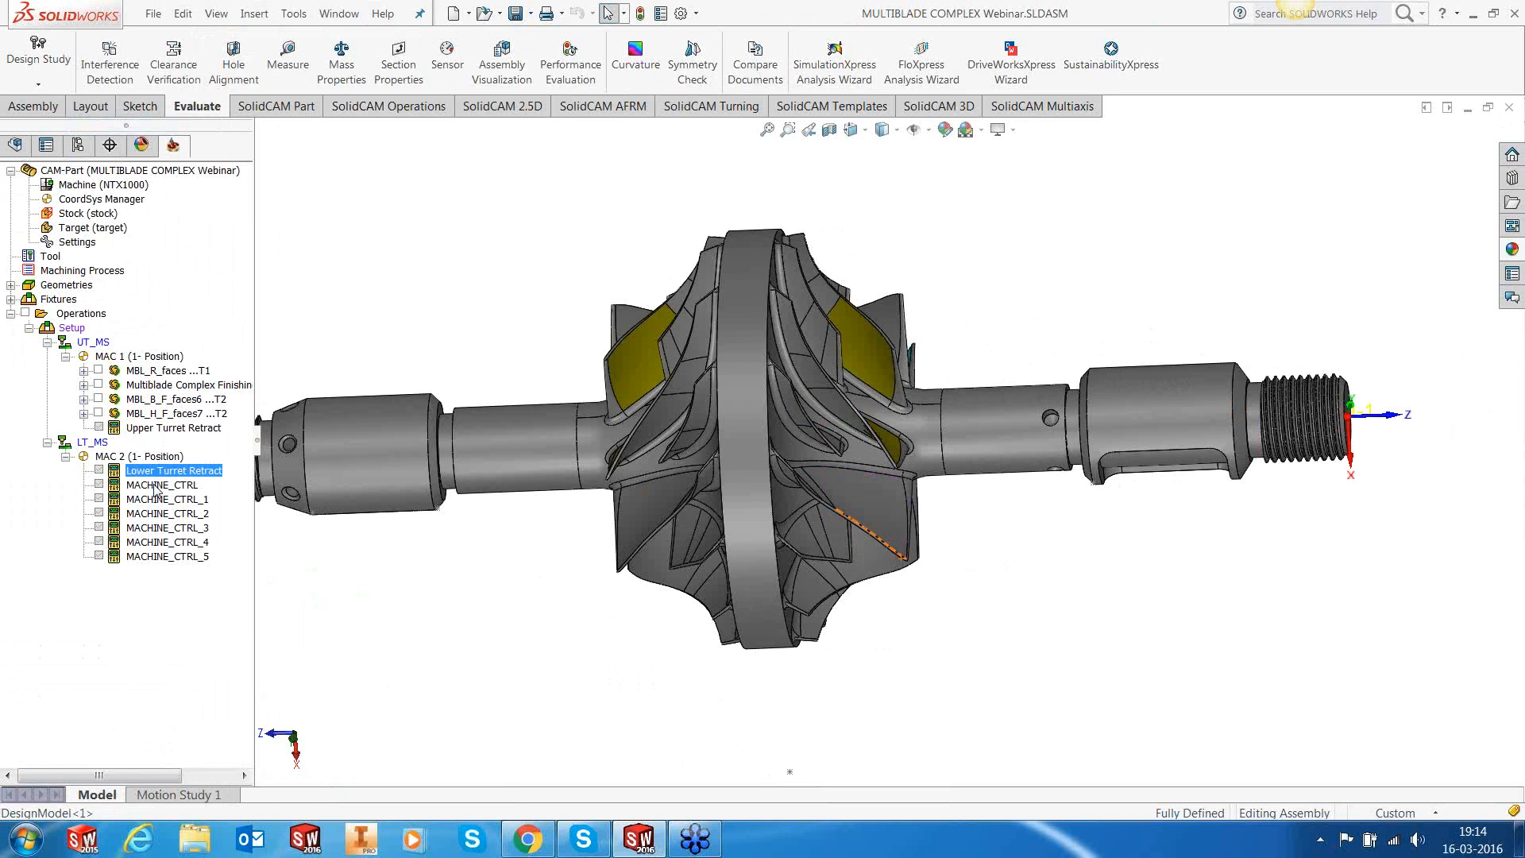
Step: Go through the machine control operations from MACHINE_CTRL to MACHINE_CTRL_5 under MAC 2 of LT_MS
click(156, 485)
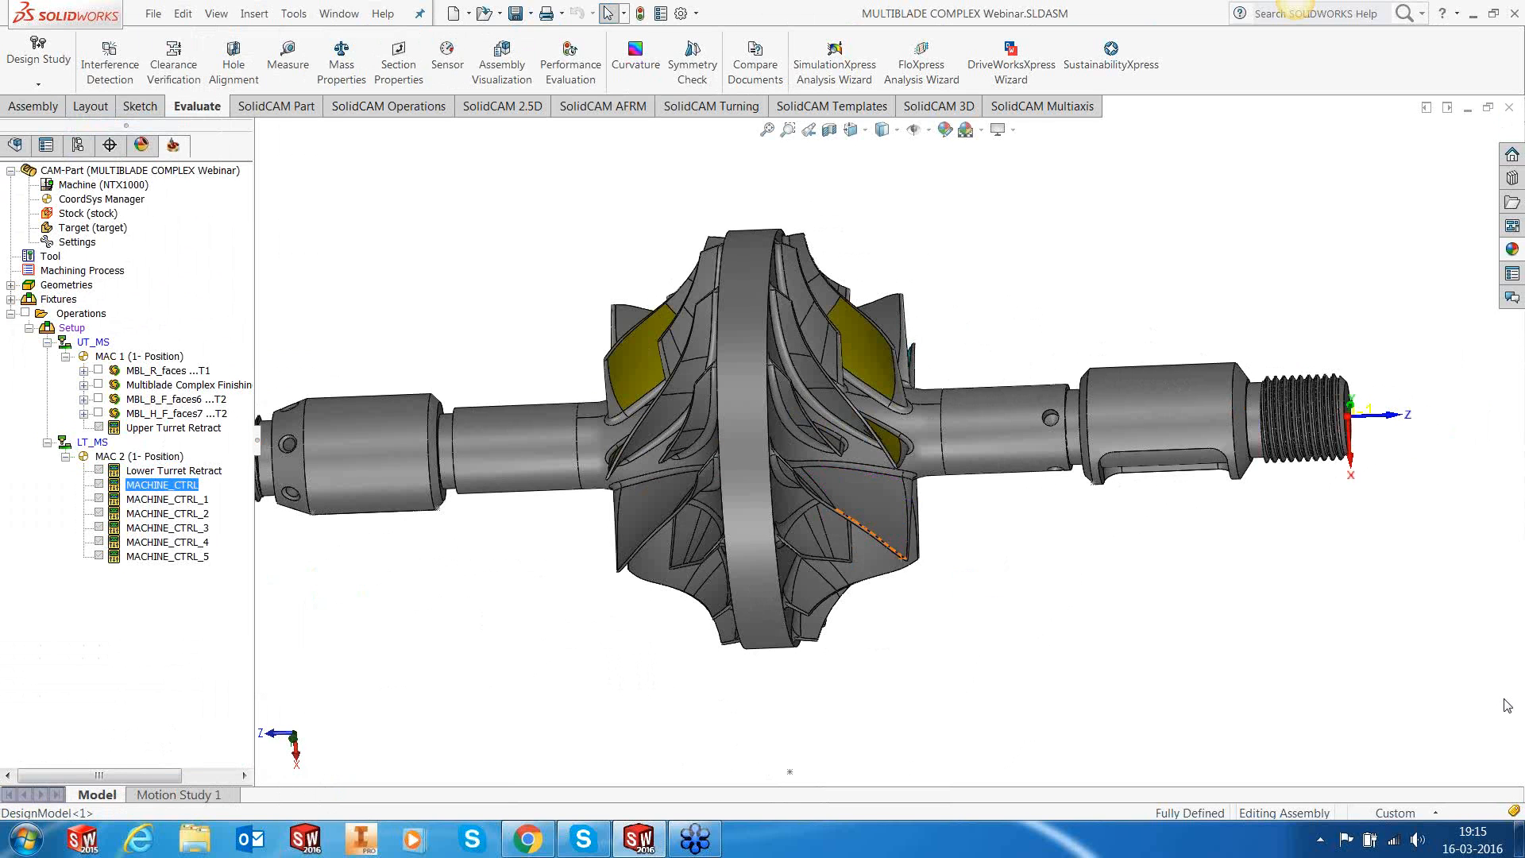
click(179, 501)
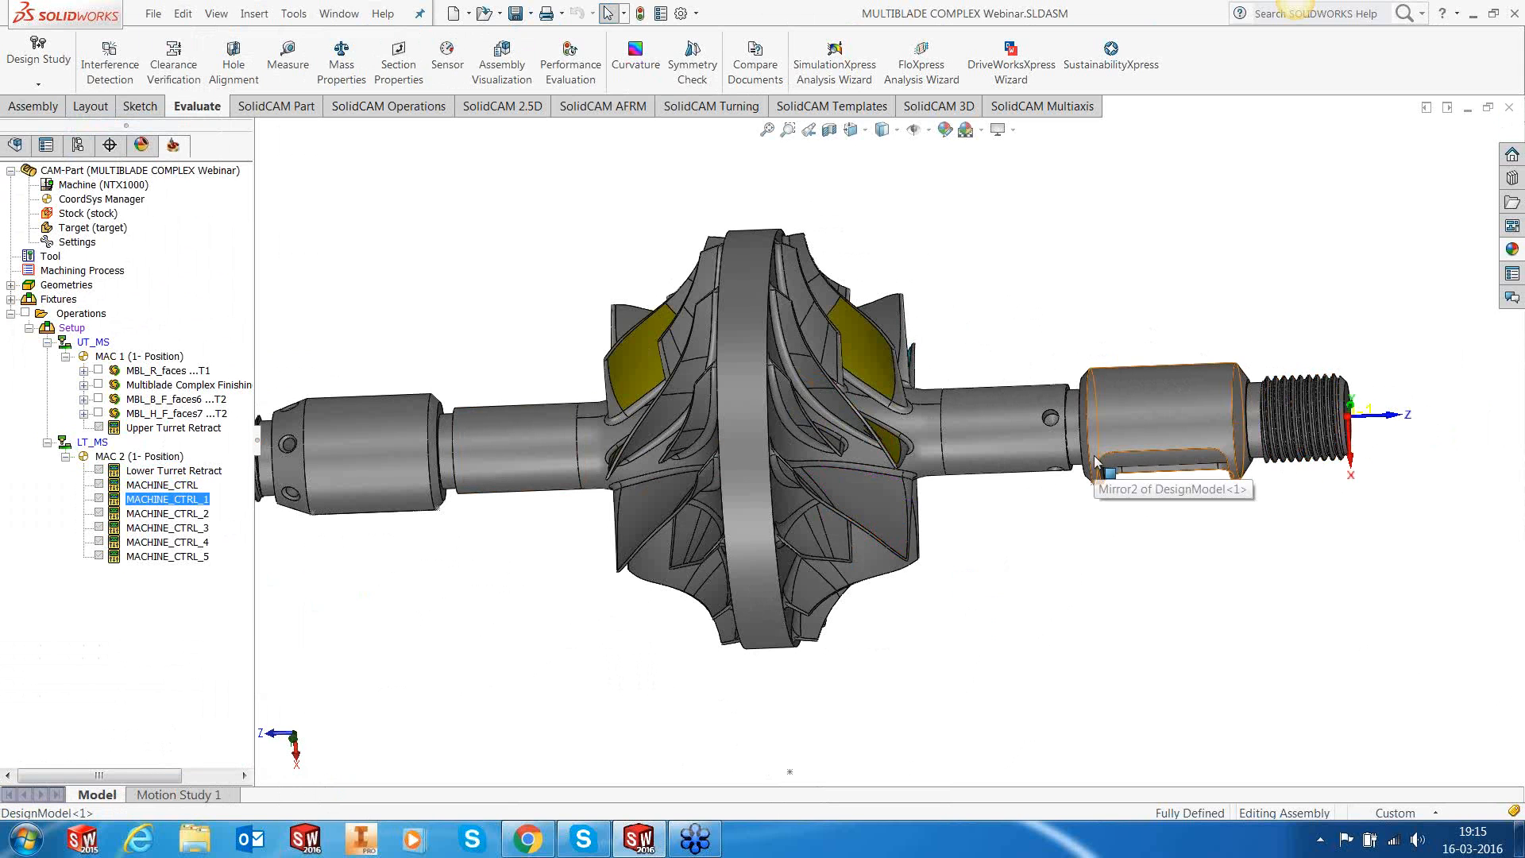
click(175, 544)
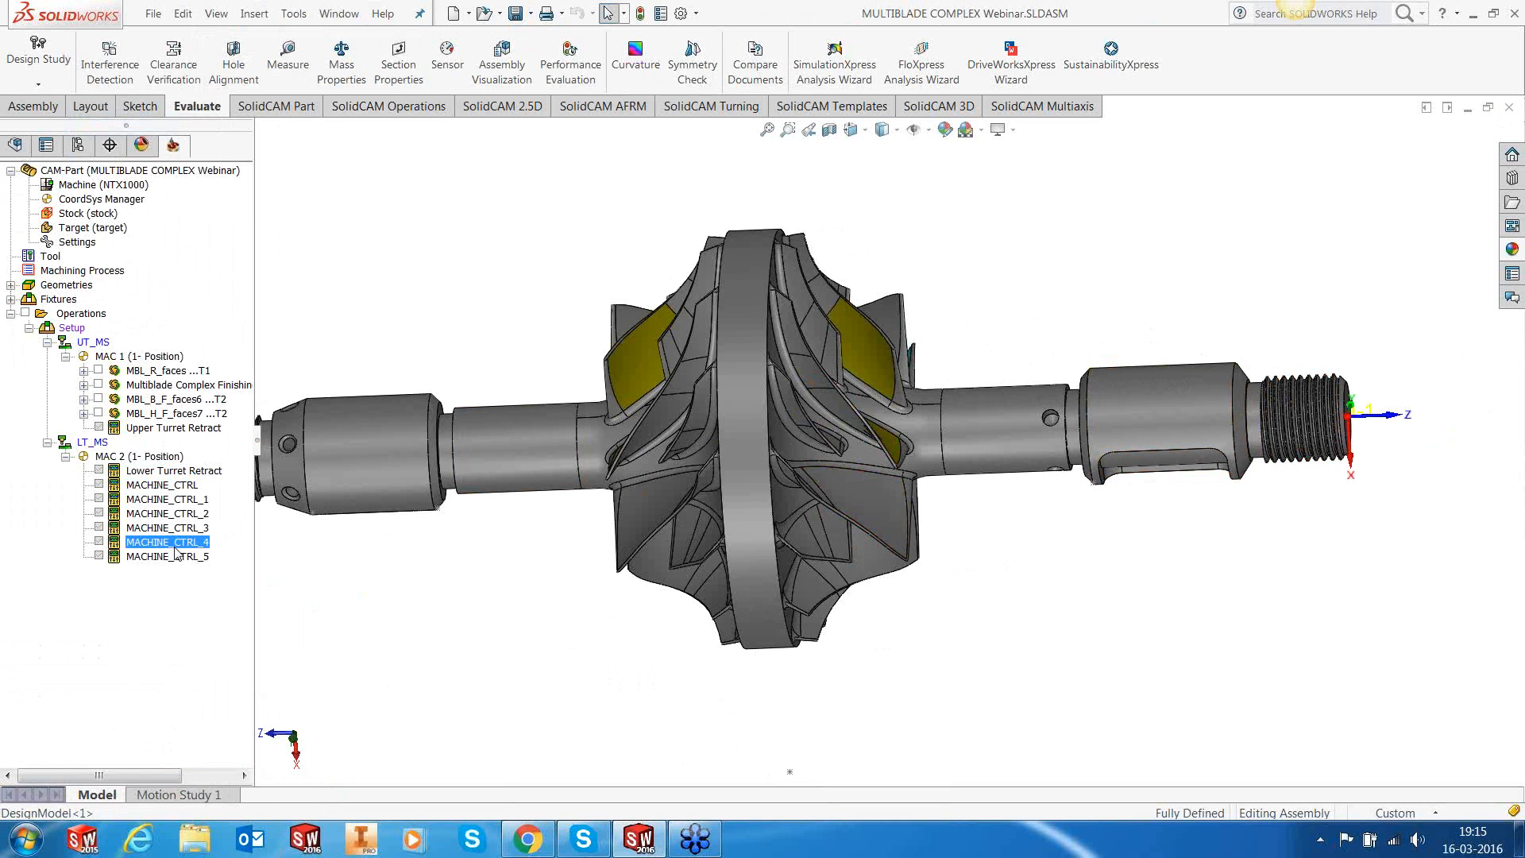
click(176, 559)
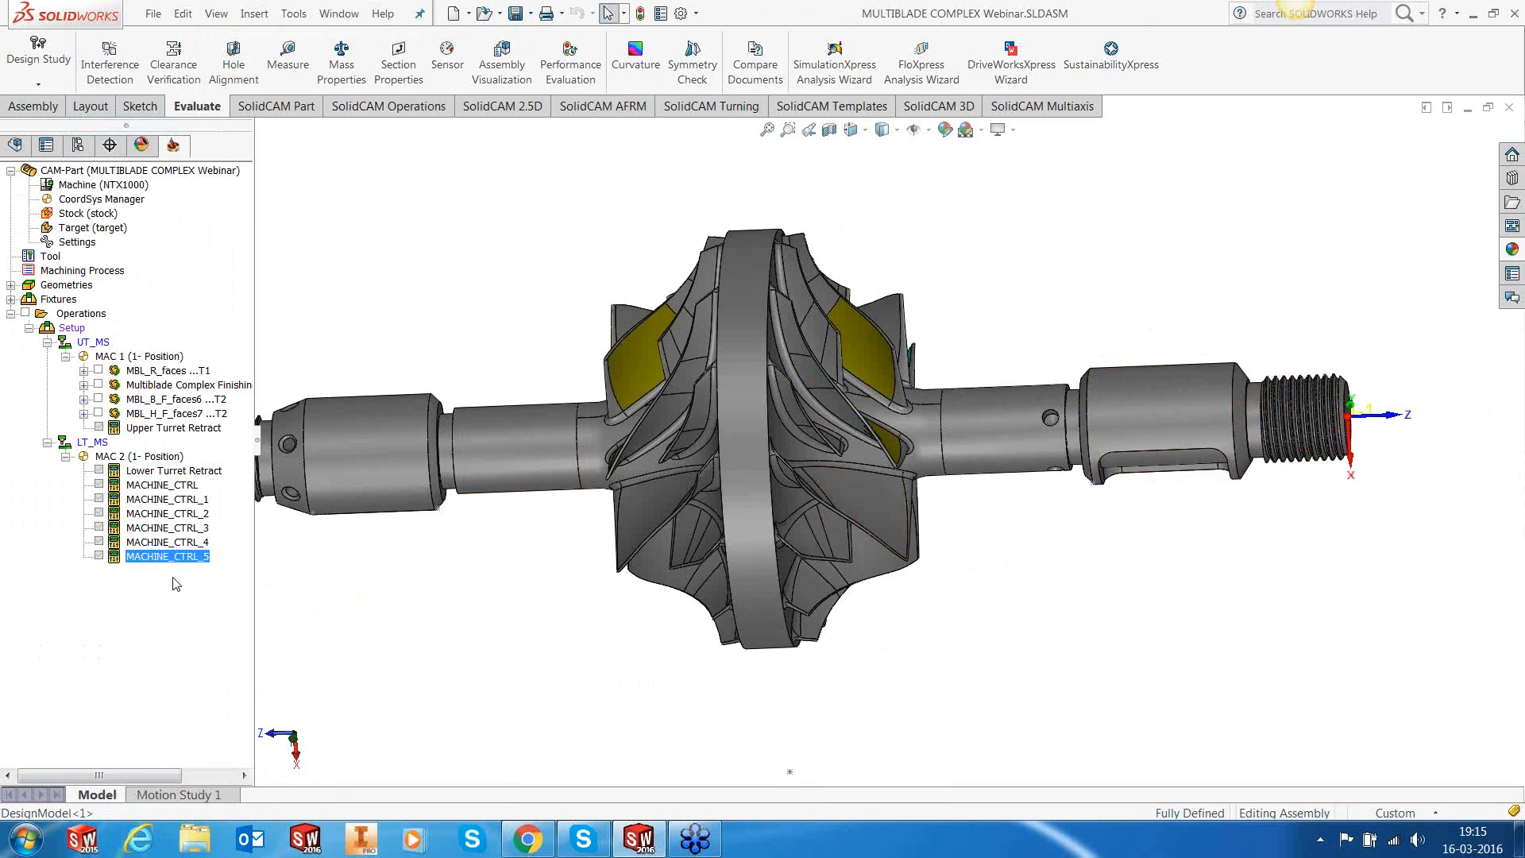
Step: Add an operation from the MultiBlade Complex Roughing template below MACHINE_CTRL_5, assigned to the UT_BS submachine
right_click(173, 562)
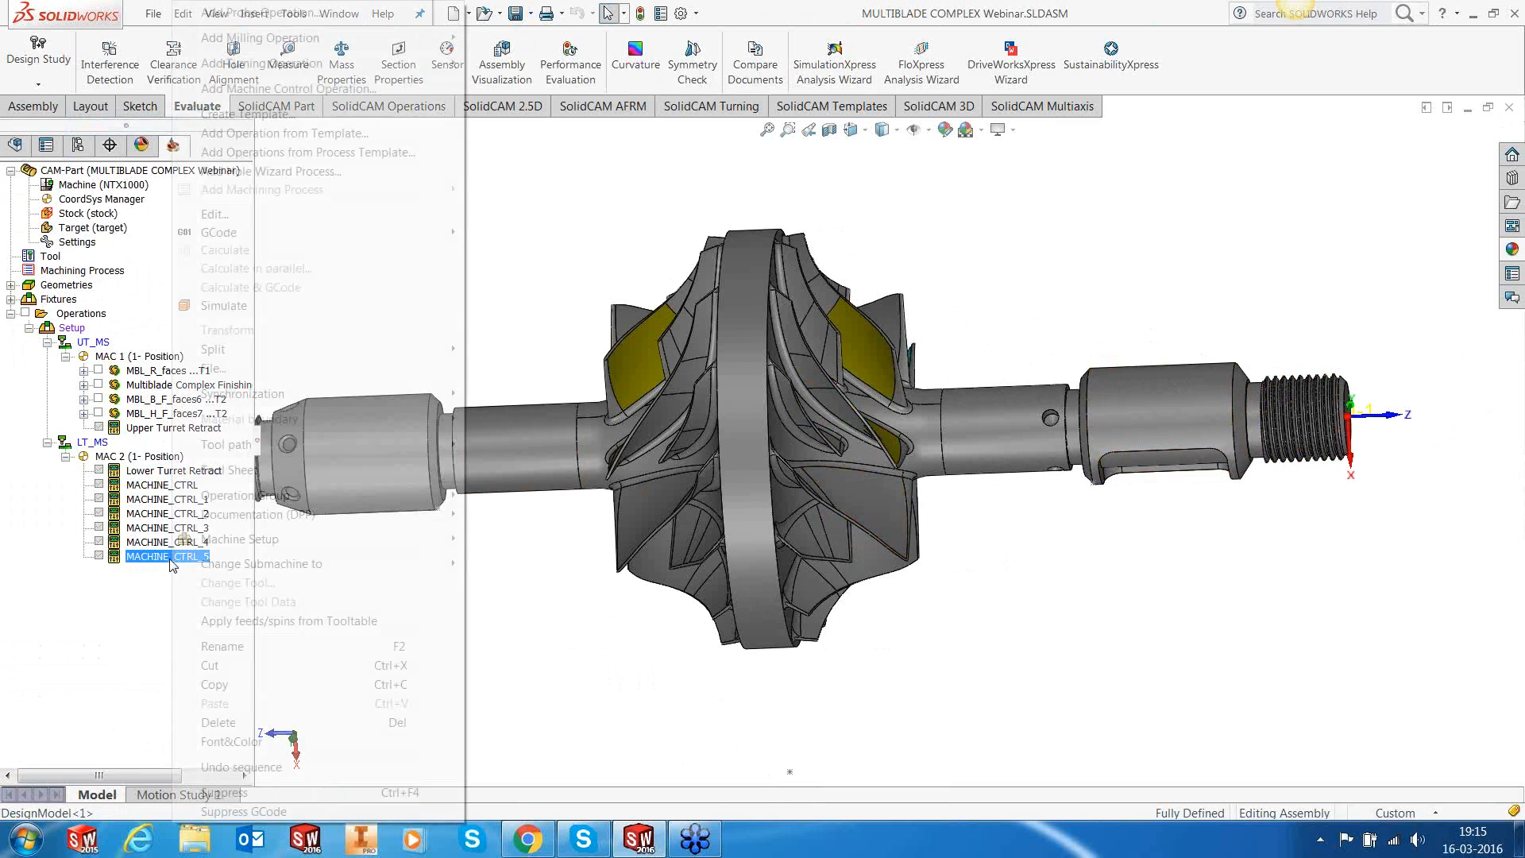
click(275, 134)
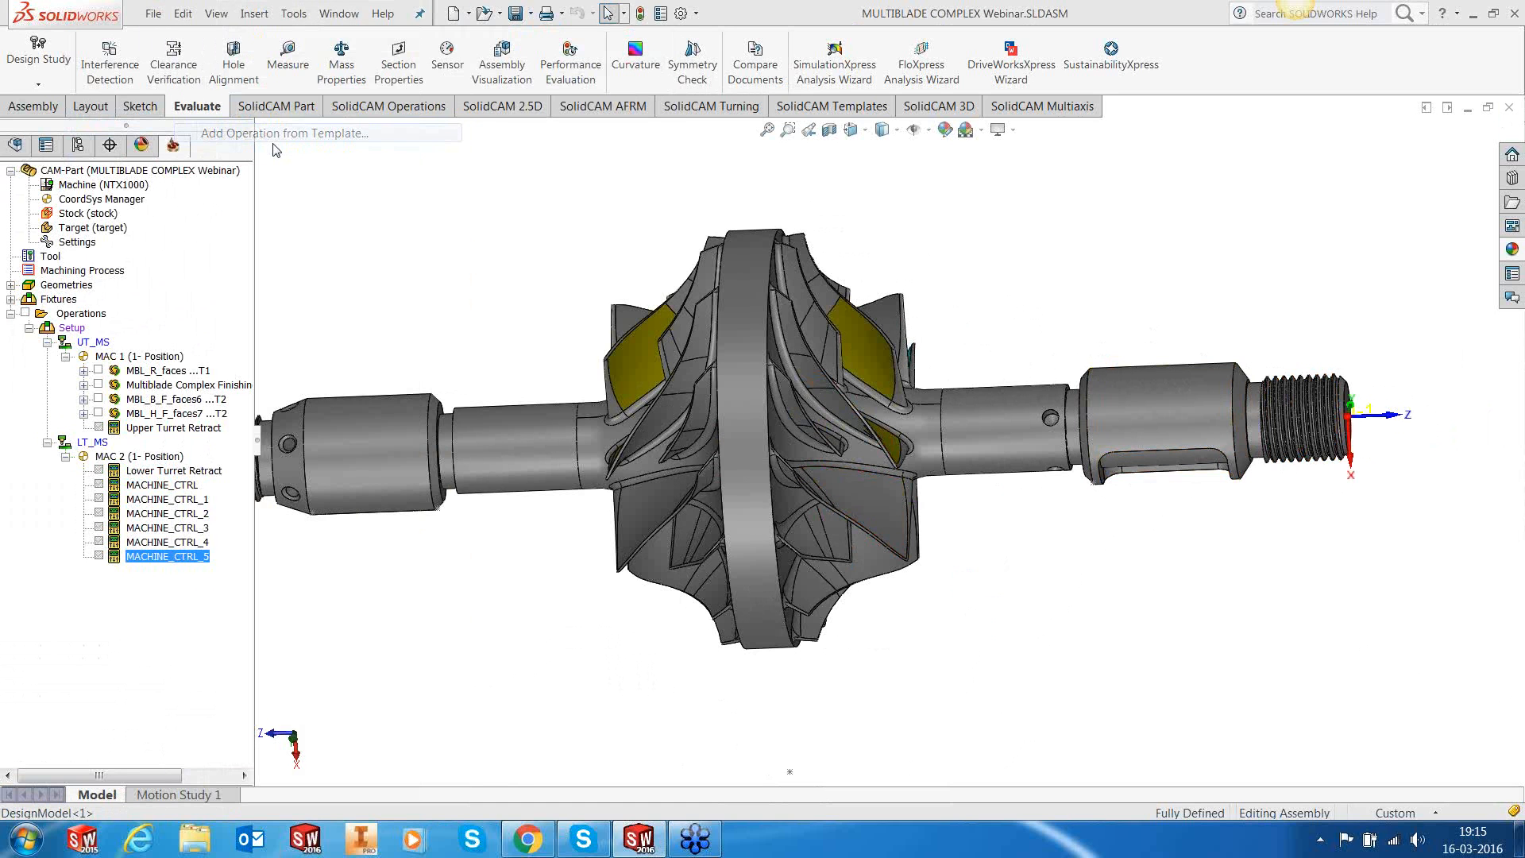
click(637, 573)
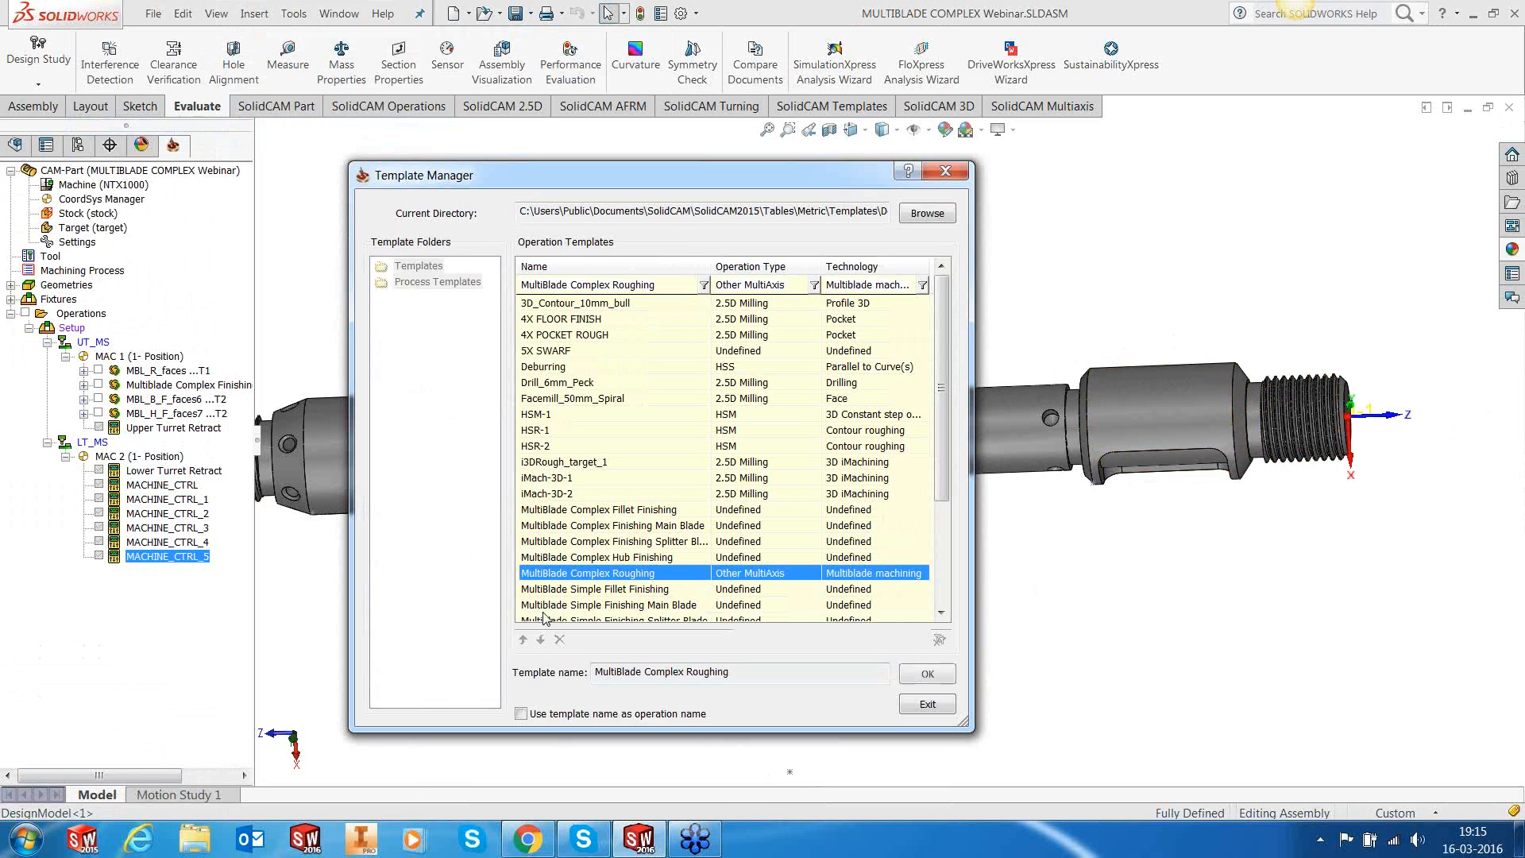
click(928, 675)
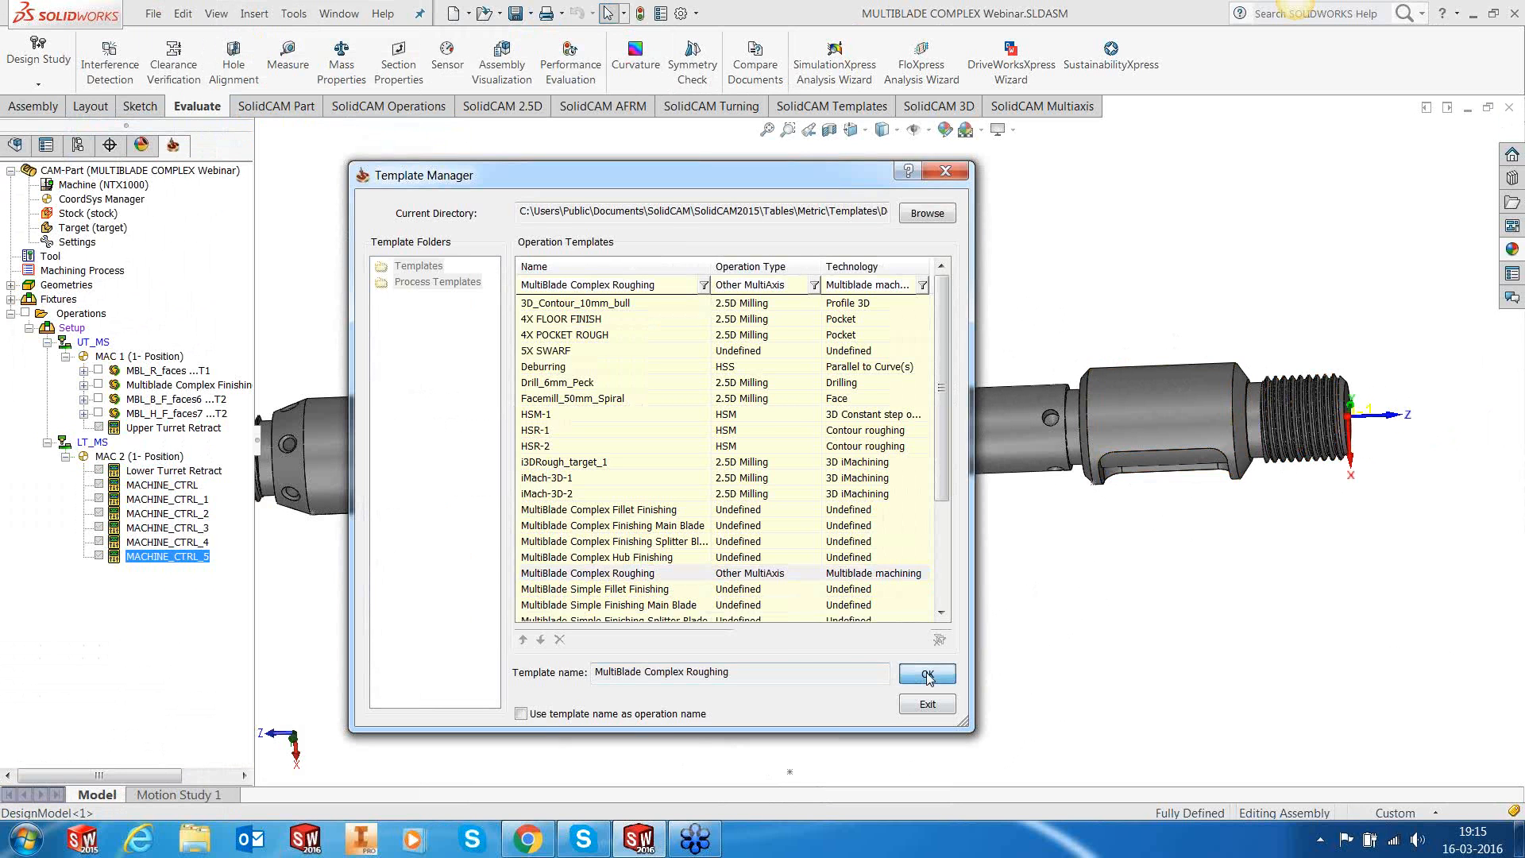
click(583, 414)
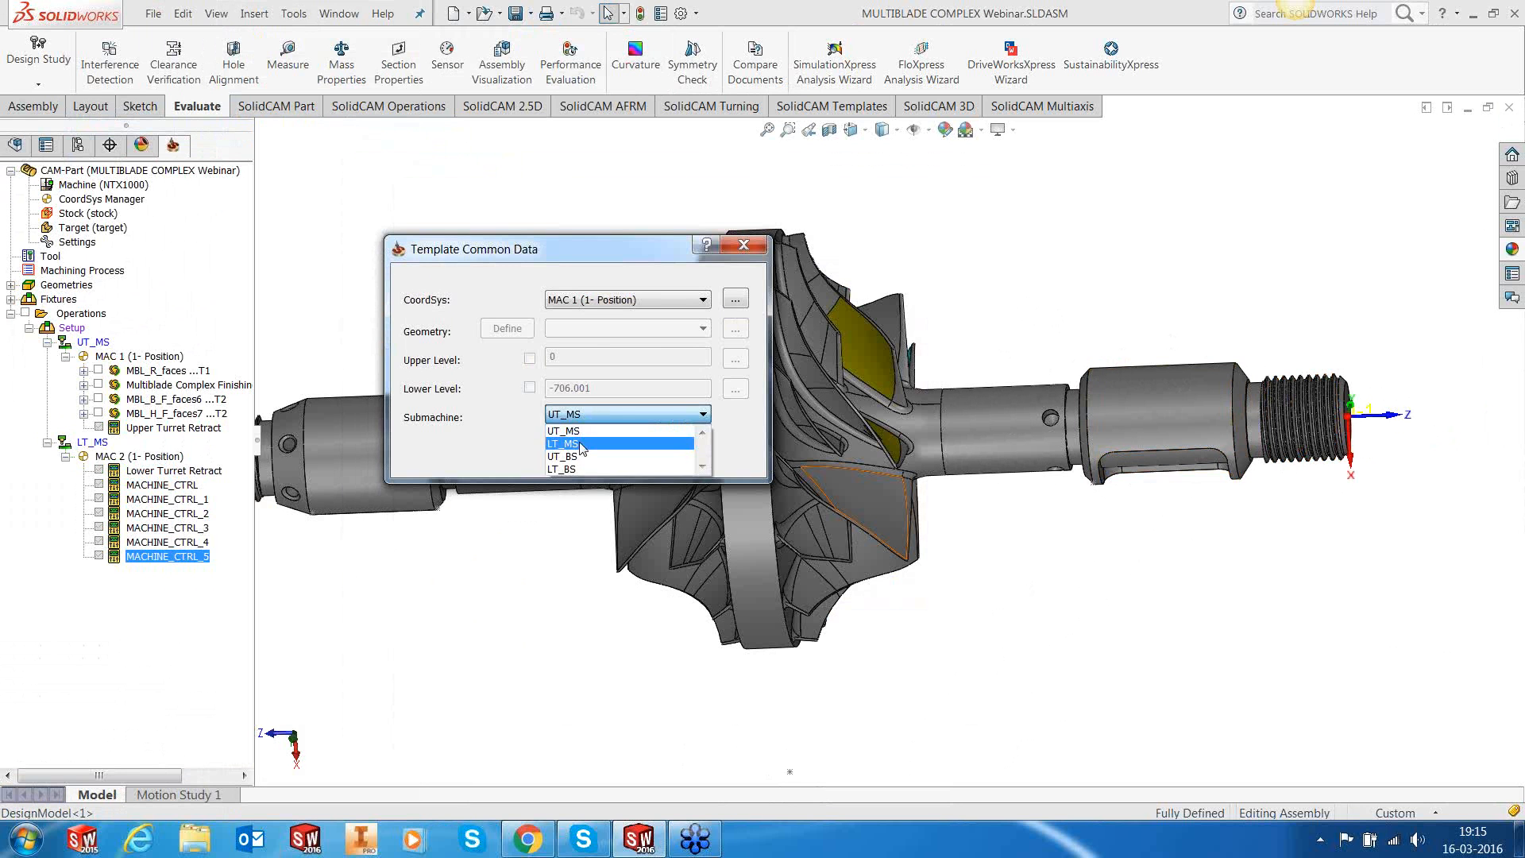
click(582, 455)
click(581, 453)
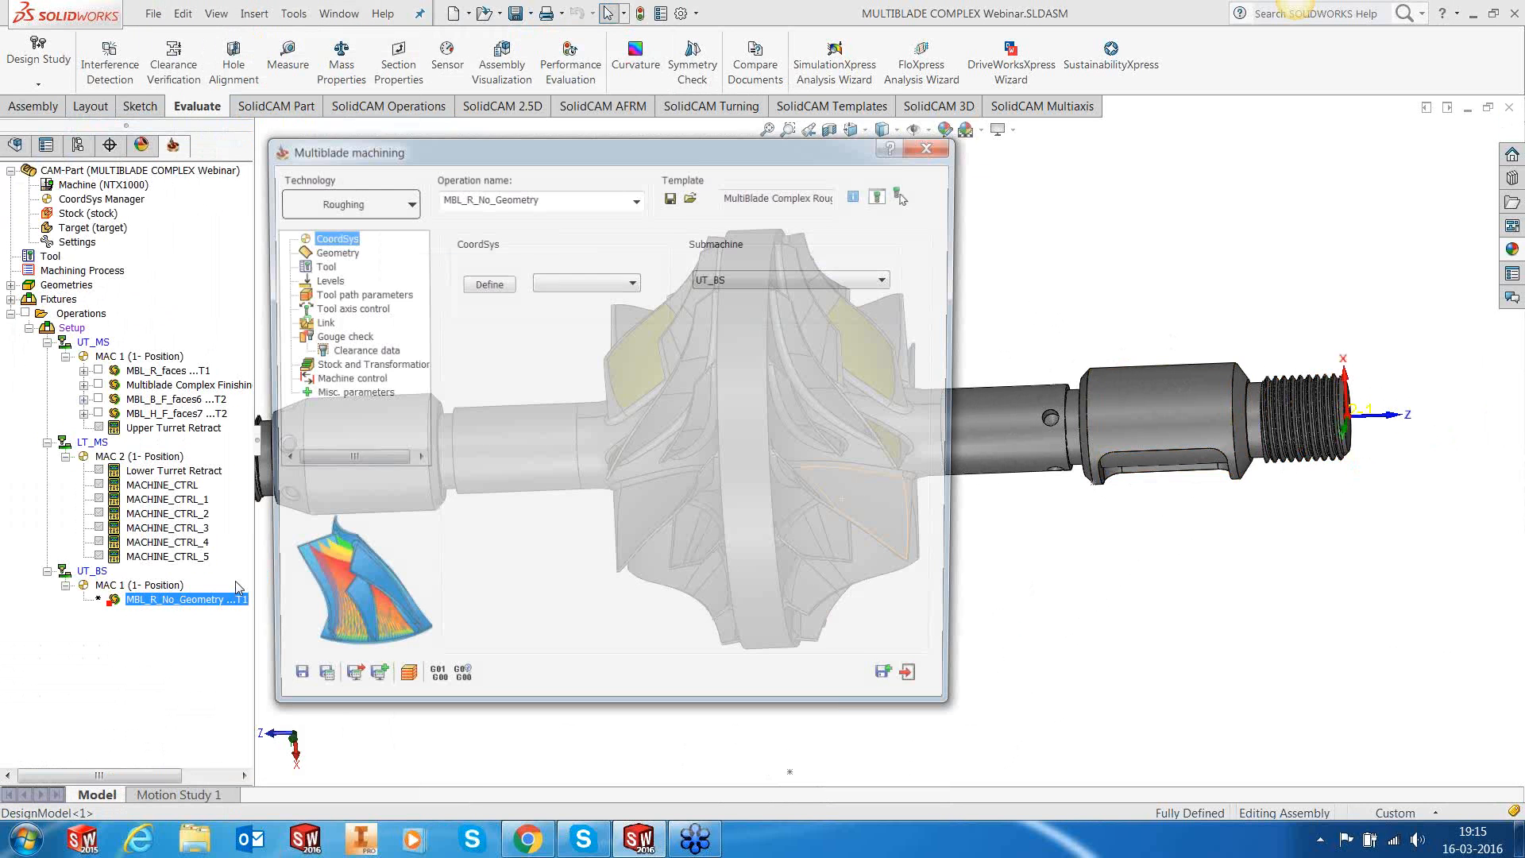
Step: Set the new roughing operation's coordinate system to MAC 3 (1- Position) and try to save the operation
click(604, 281)
click(600, 296)
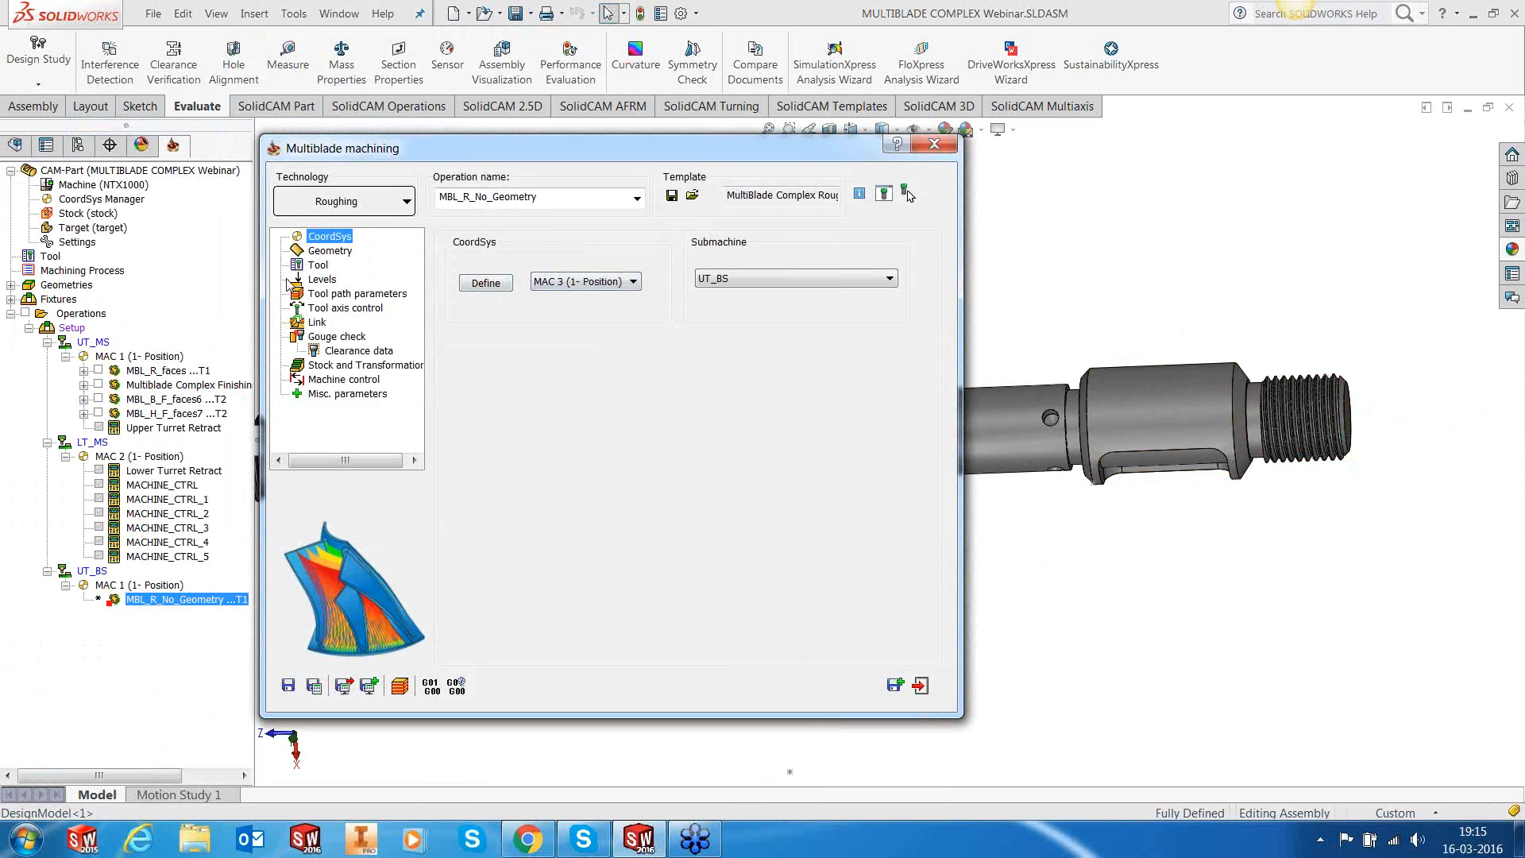
click(289, 686)
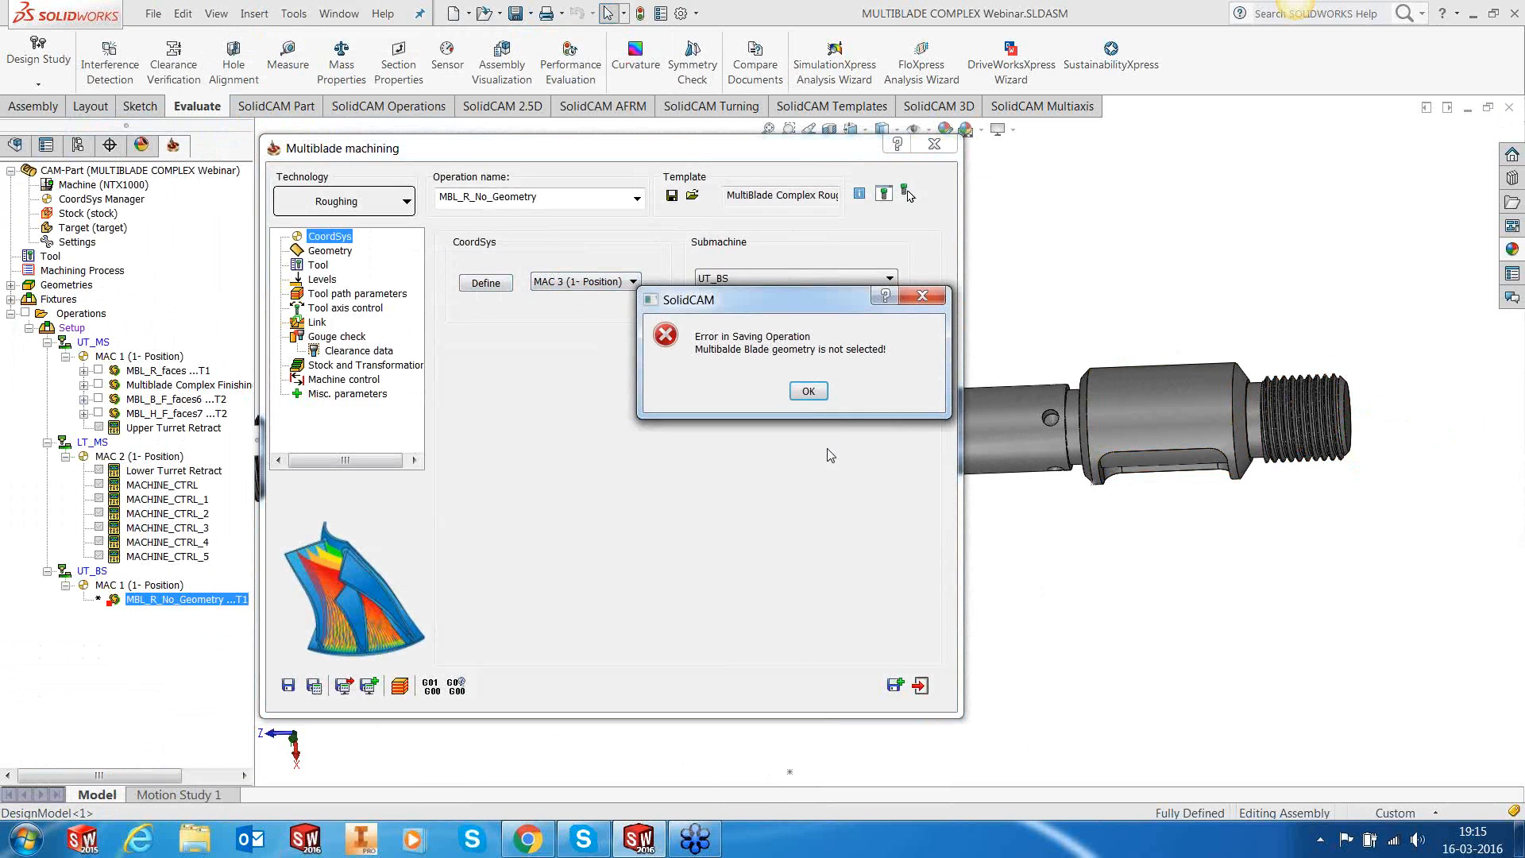
click(810, 393)
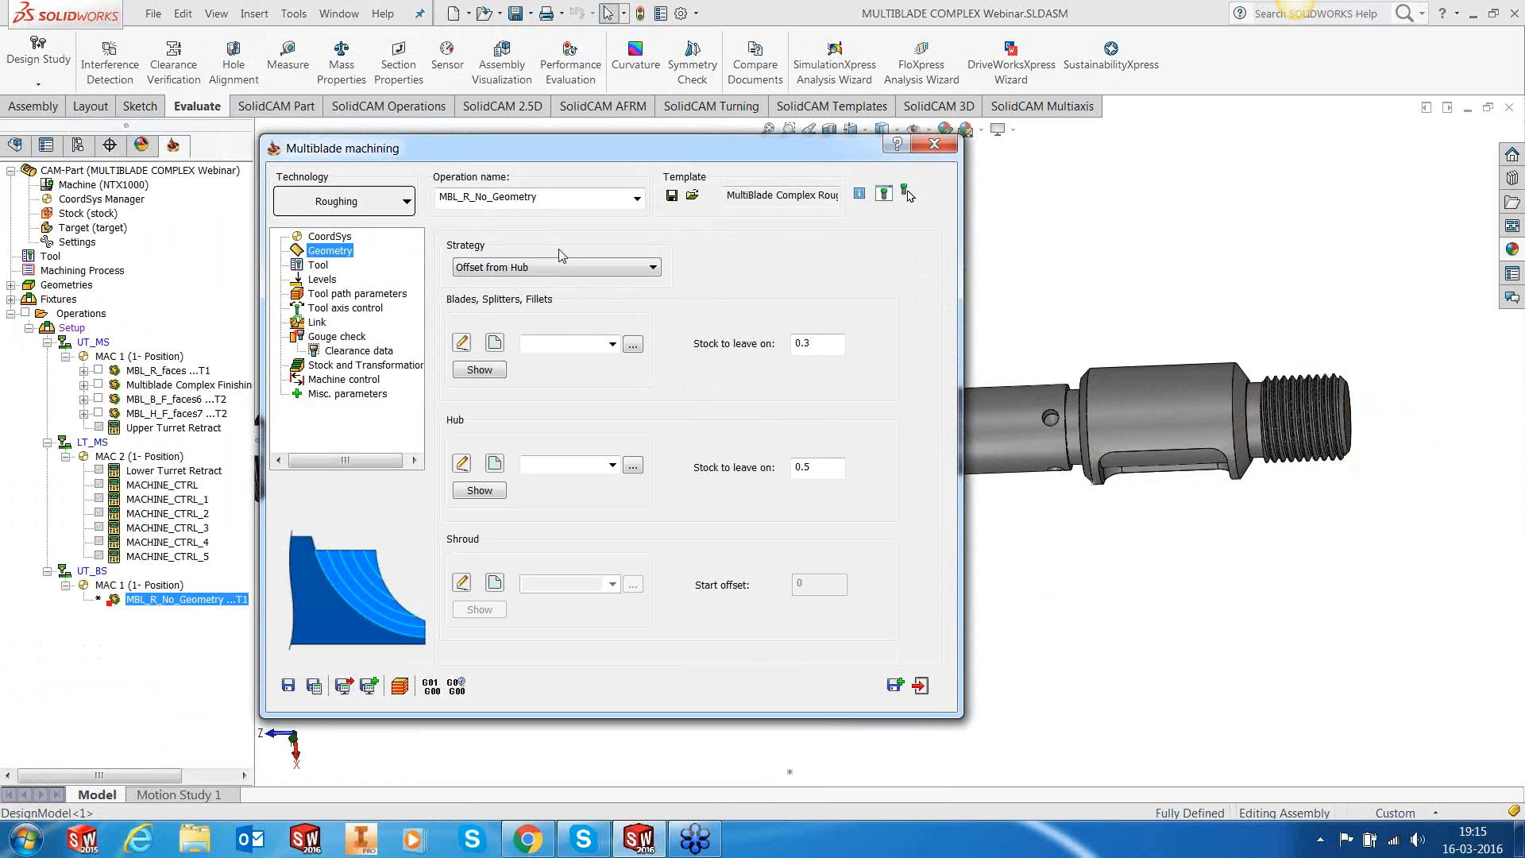
Step: Look through the defined face geometries and assign faces2 as the blades, splitters and fillets geometry
click(633, 345)
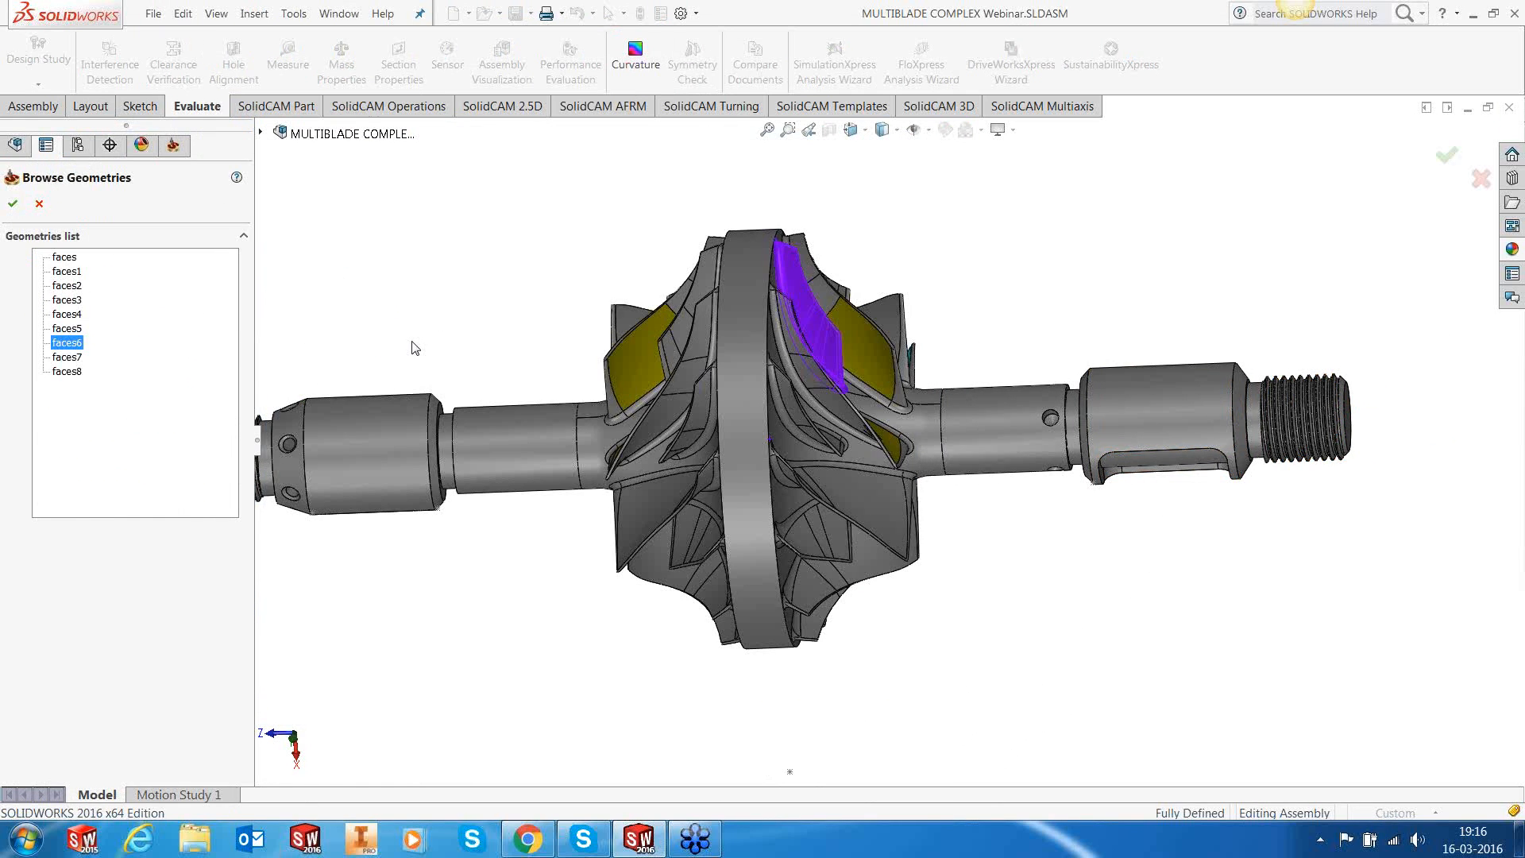
click(67, 330)
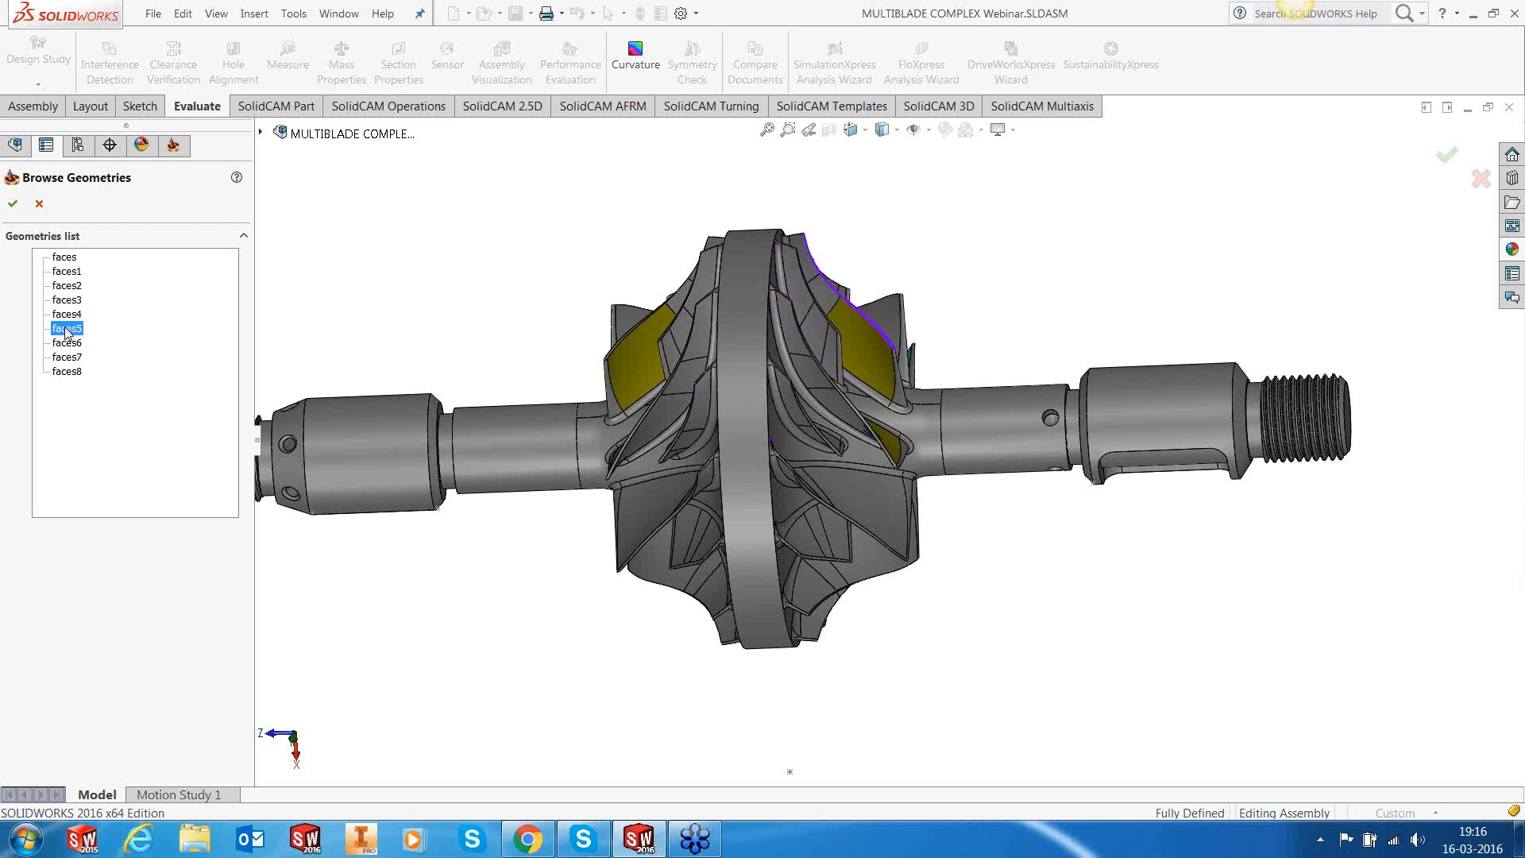
click(66, 314)
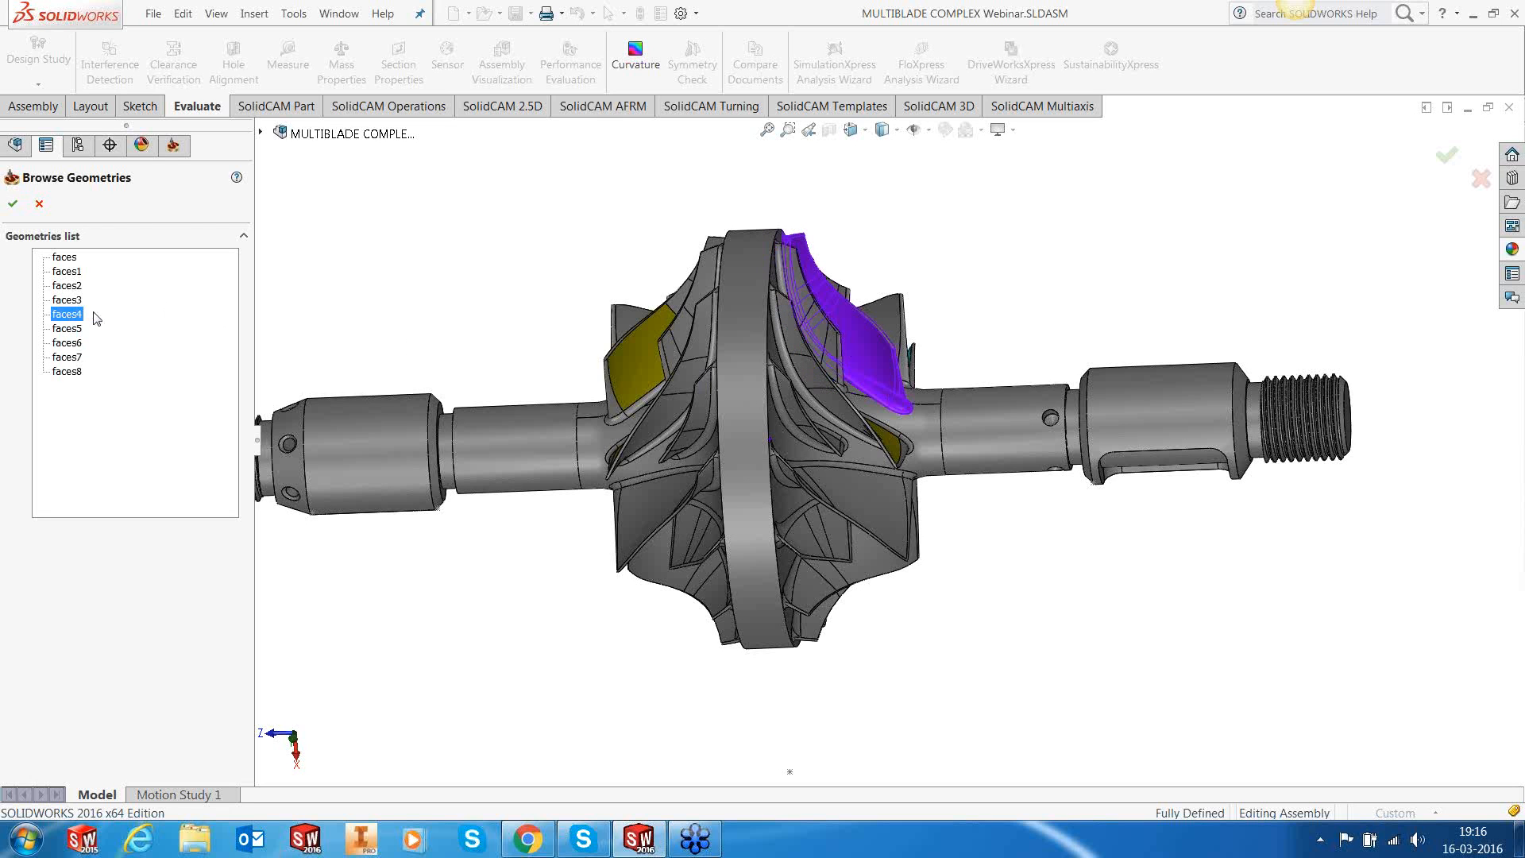
middle_drag(434, 307, 472, 408)
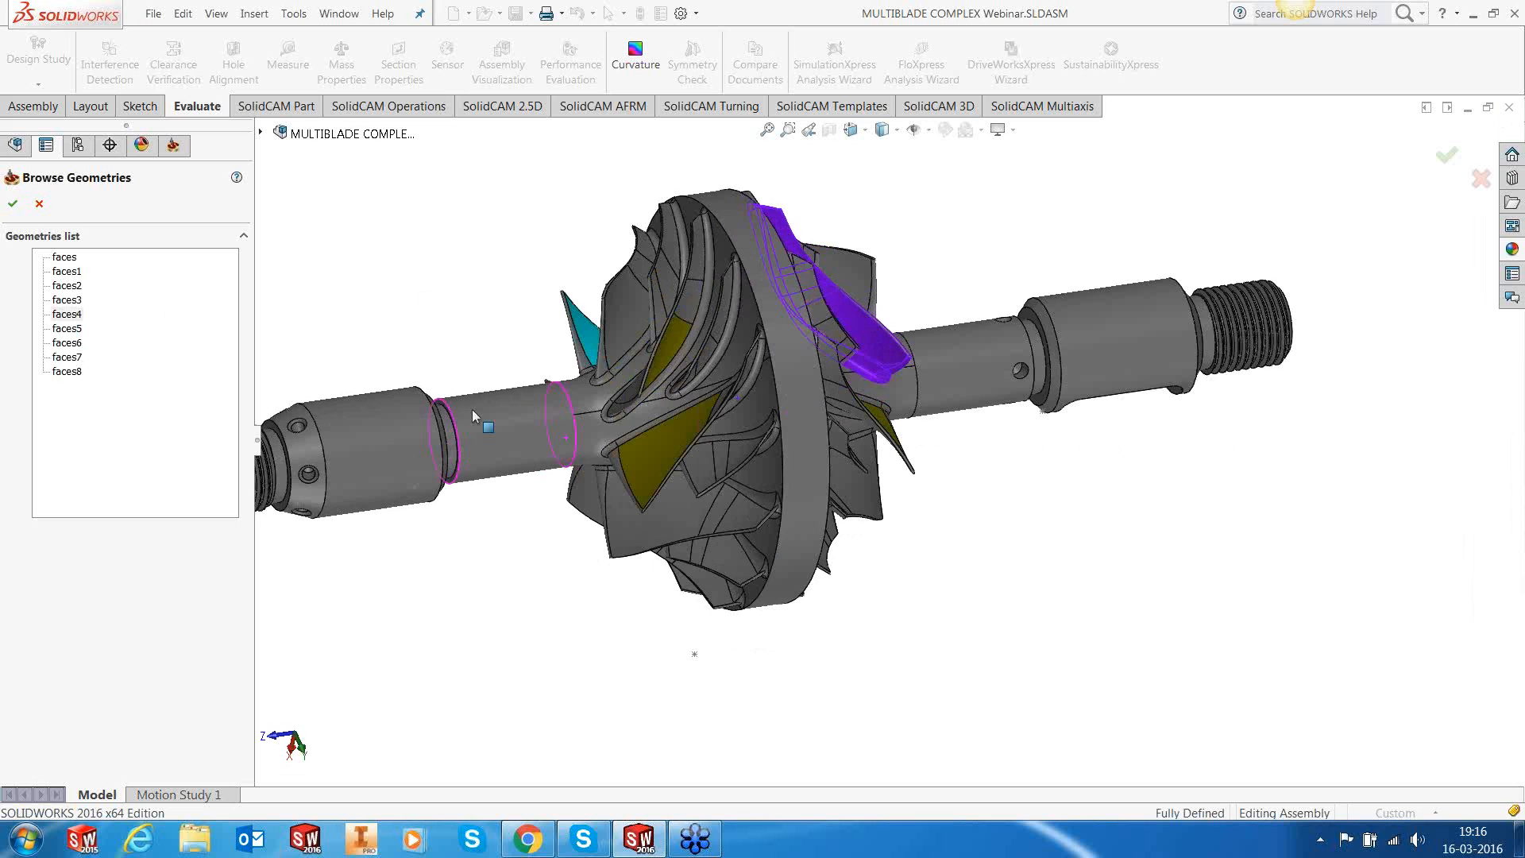
click(69, 300)
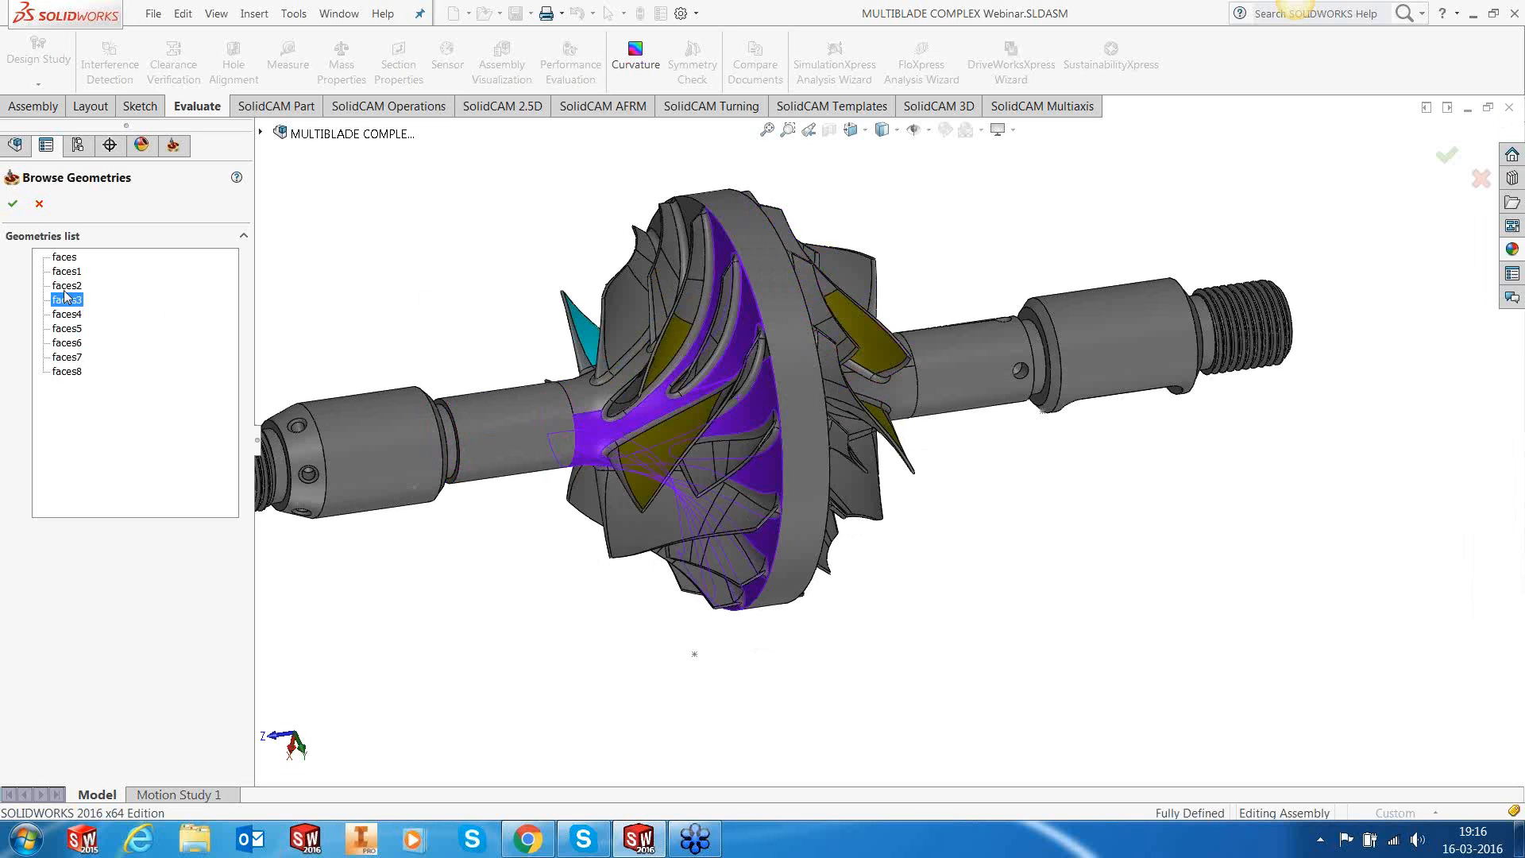
click(67, 288)
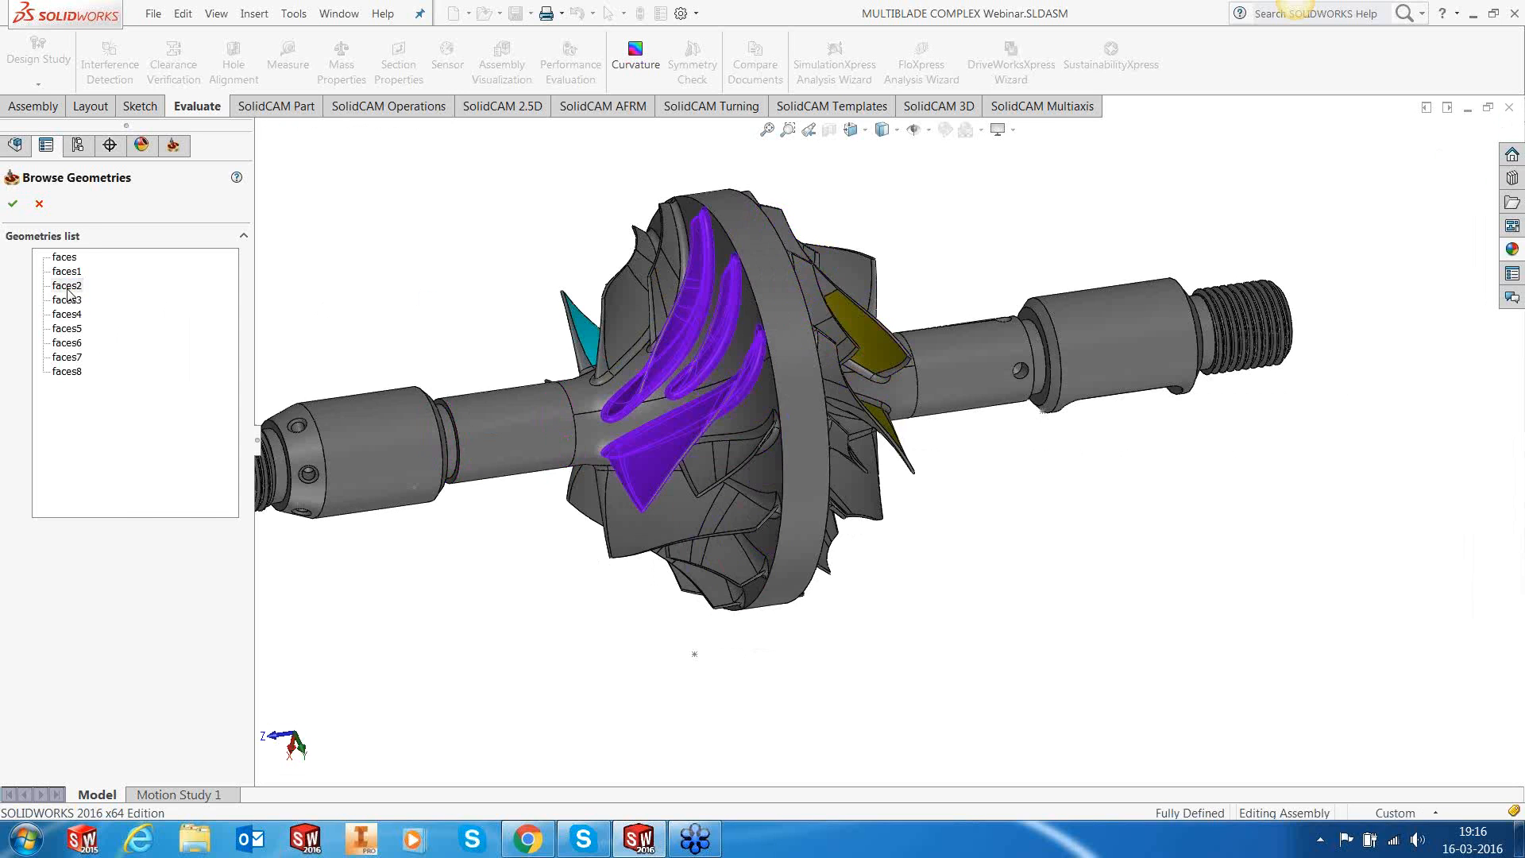
click(13, 205)
Step: Assign faces3 as the hub geometry of the roughing operation
click(633, 466)
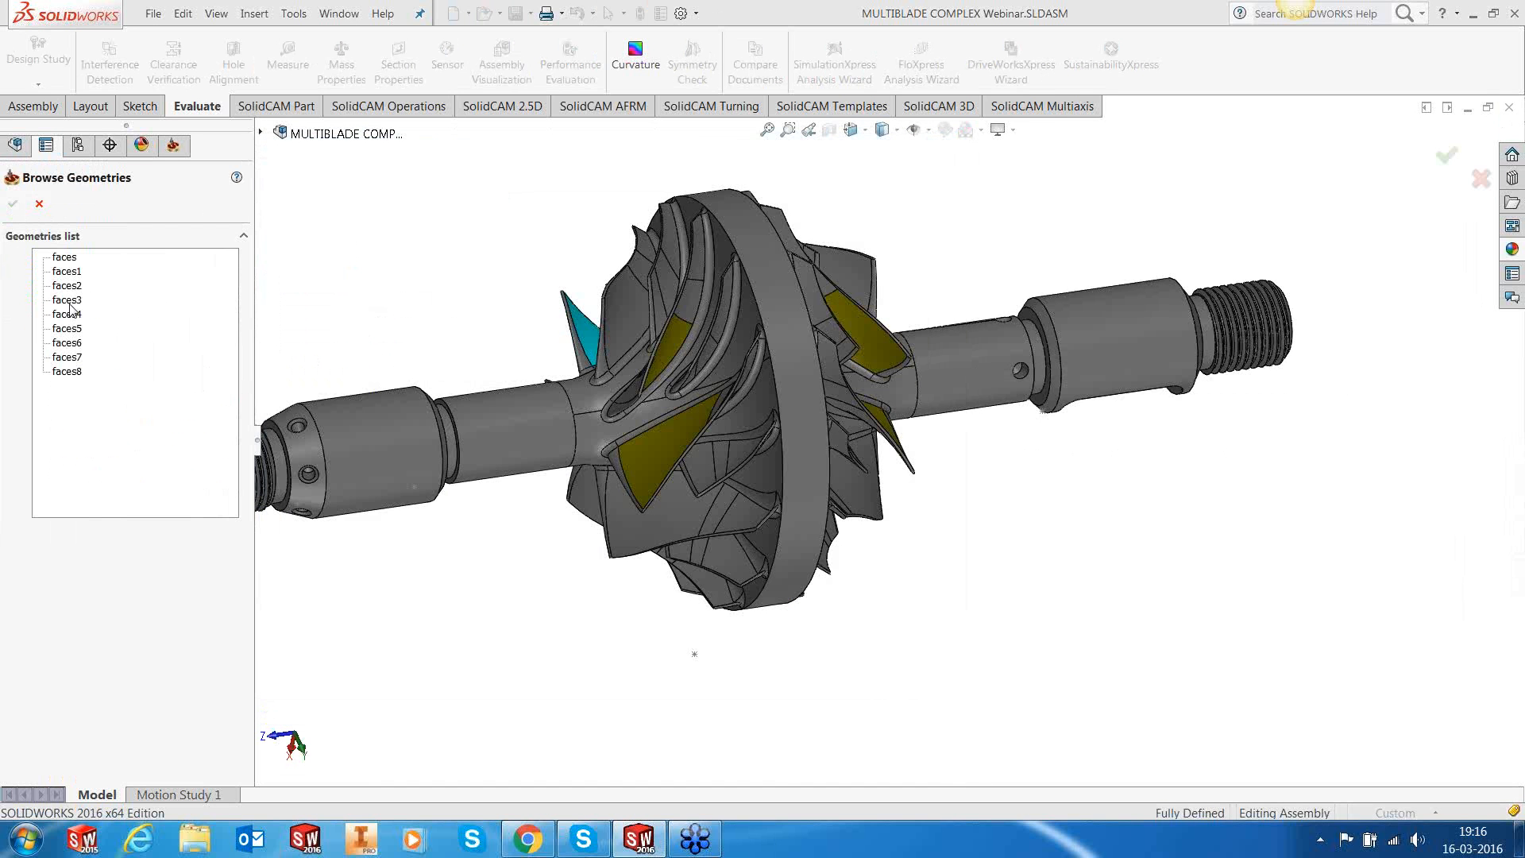
click(69, 302)
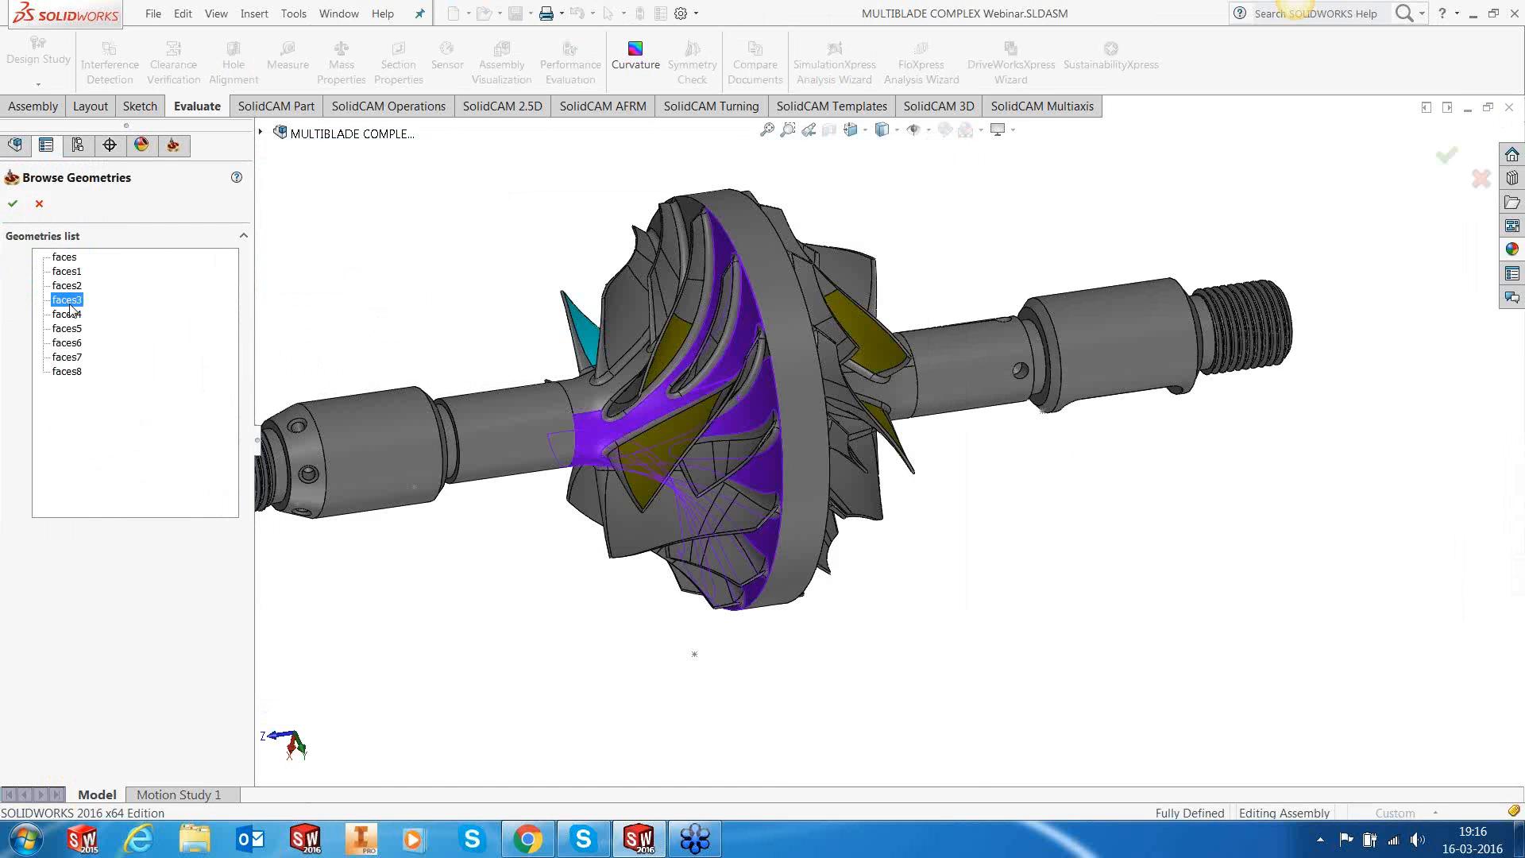
key(Return)
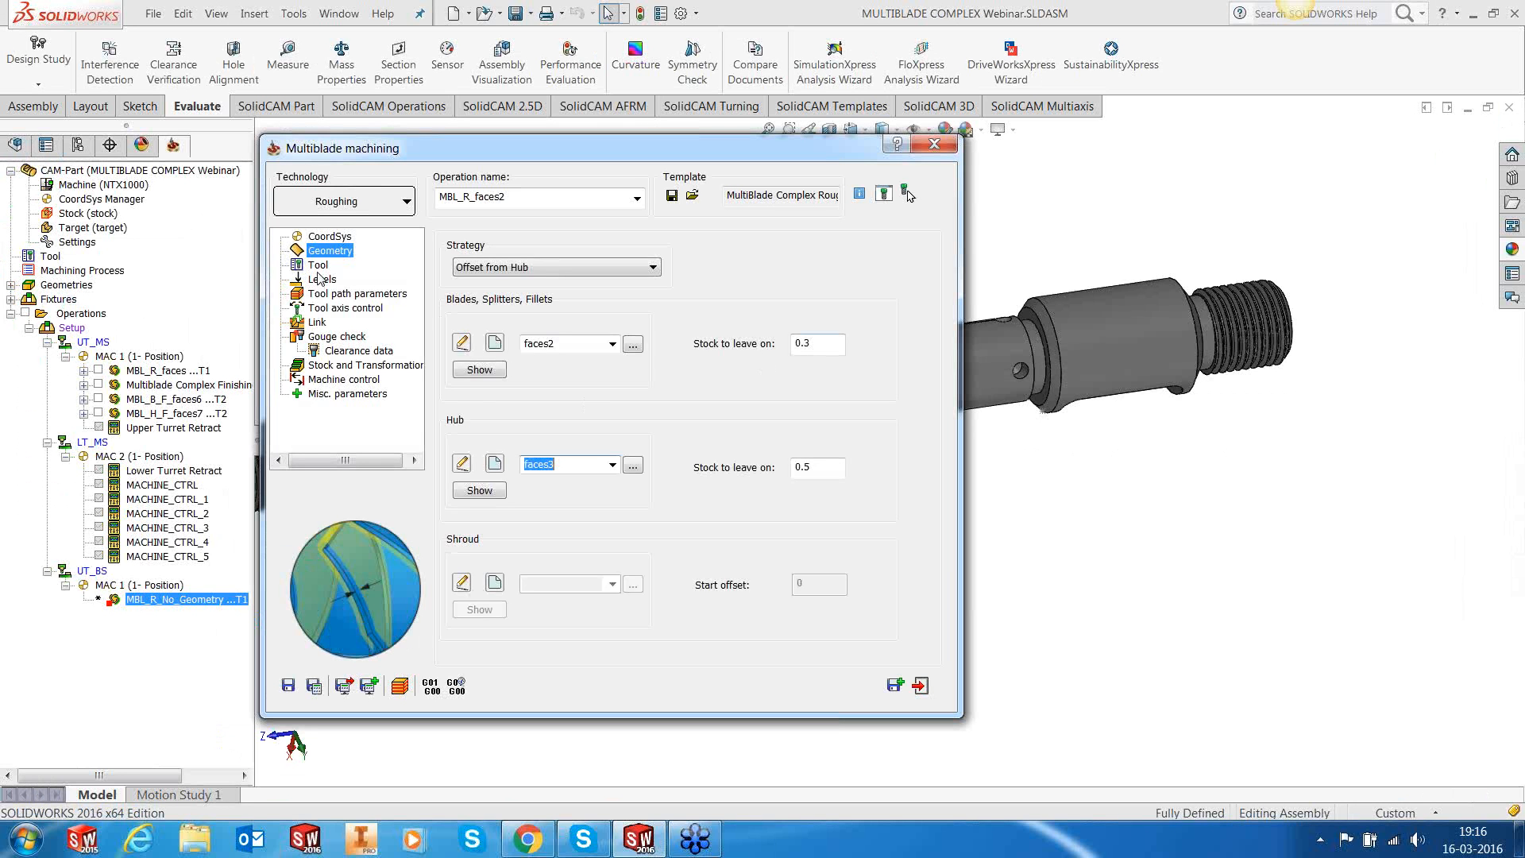
Step: Review the roughing operation's tool, levels, tool path, tool axis control, link, gouge check and clearance settings
click(318, 265)
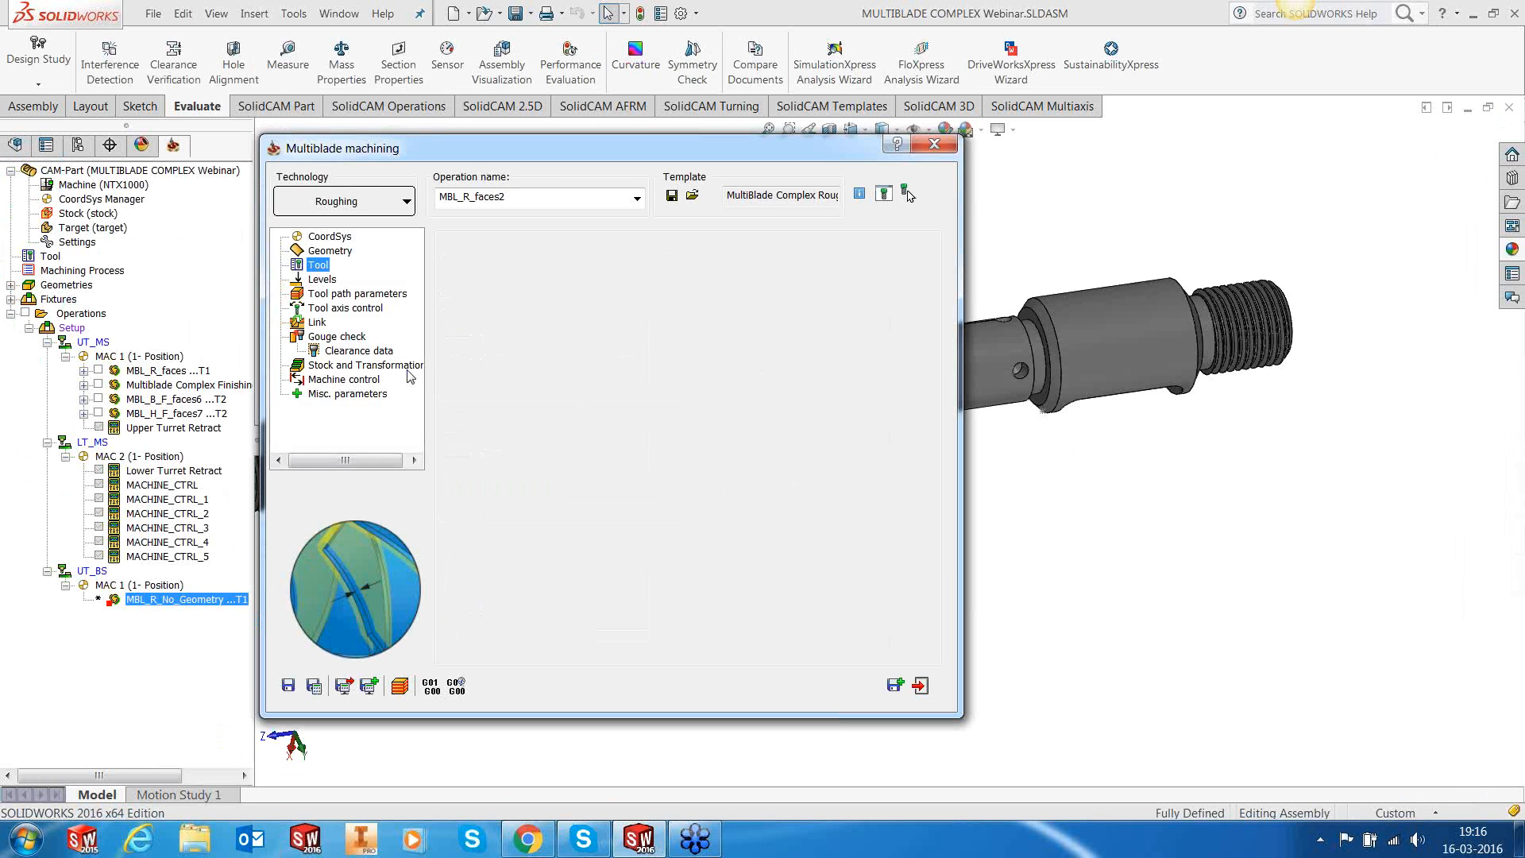
click(331, 279)
click(339, 294)
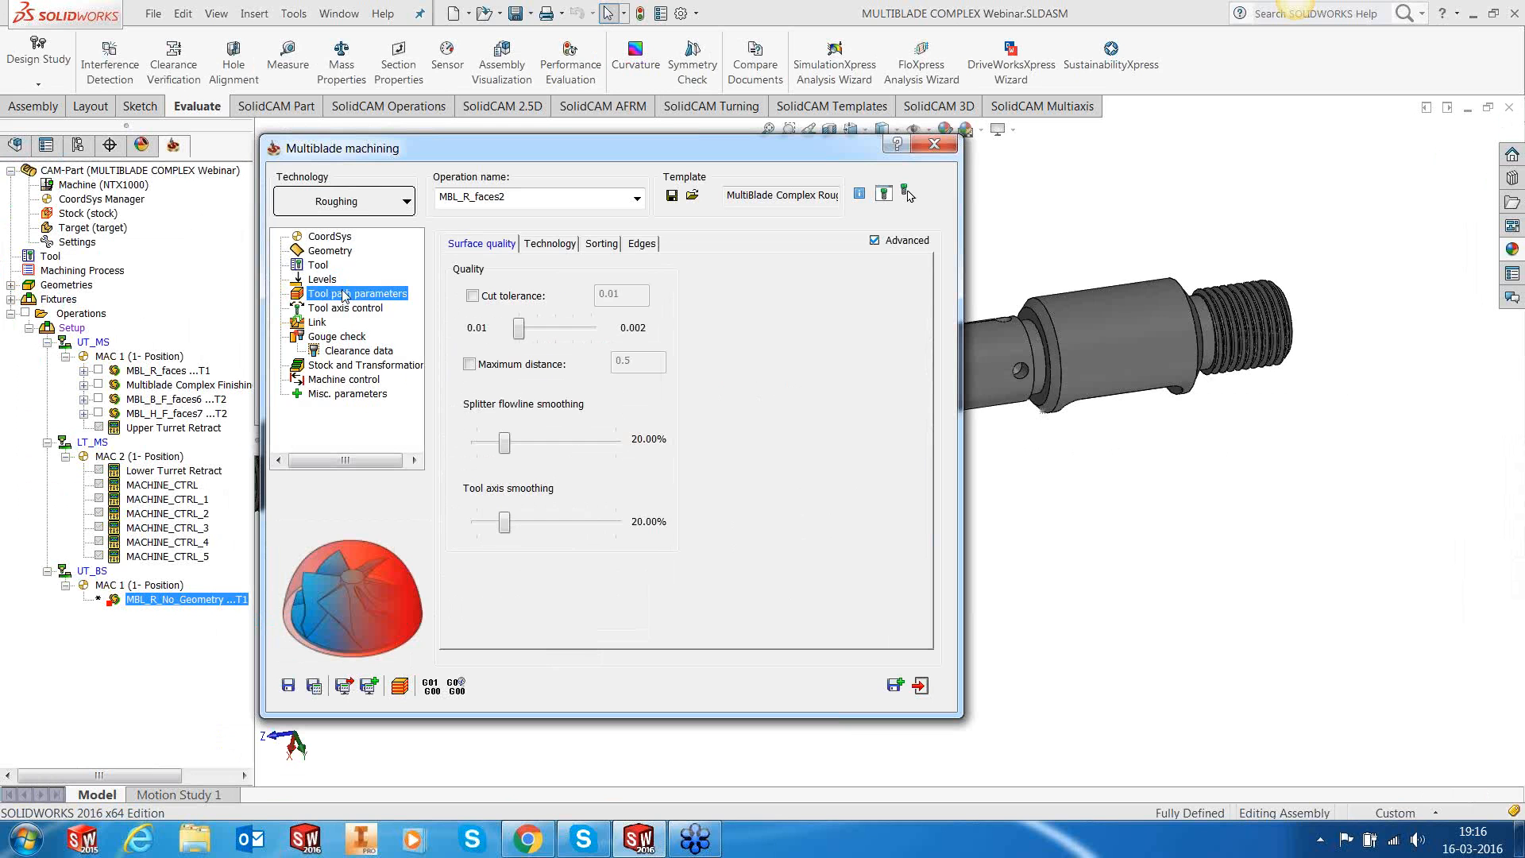
click(567, 248)
click(605, 248)
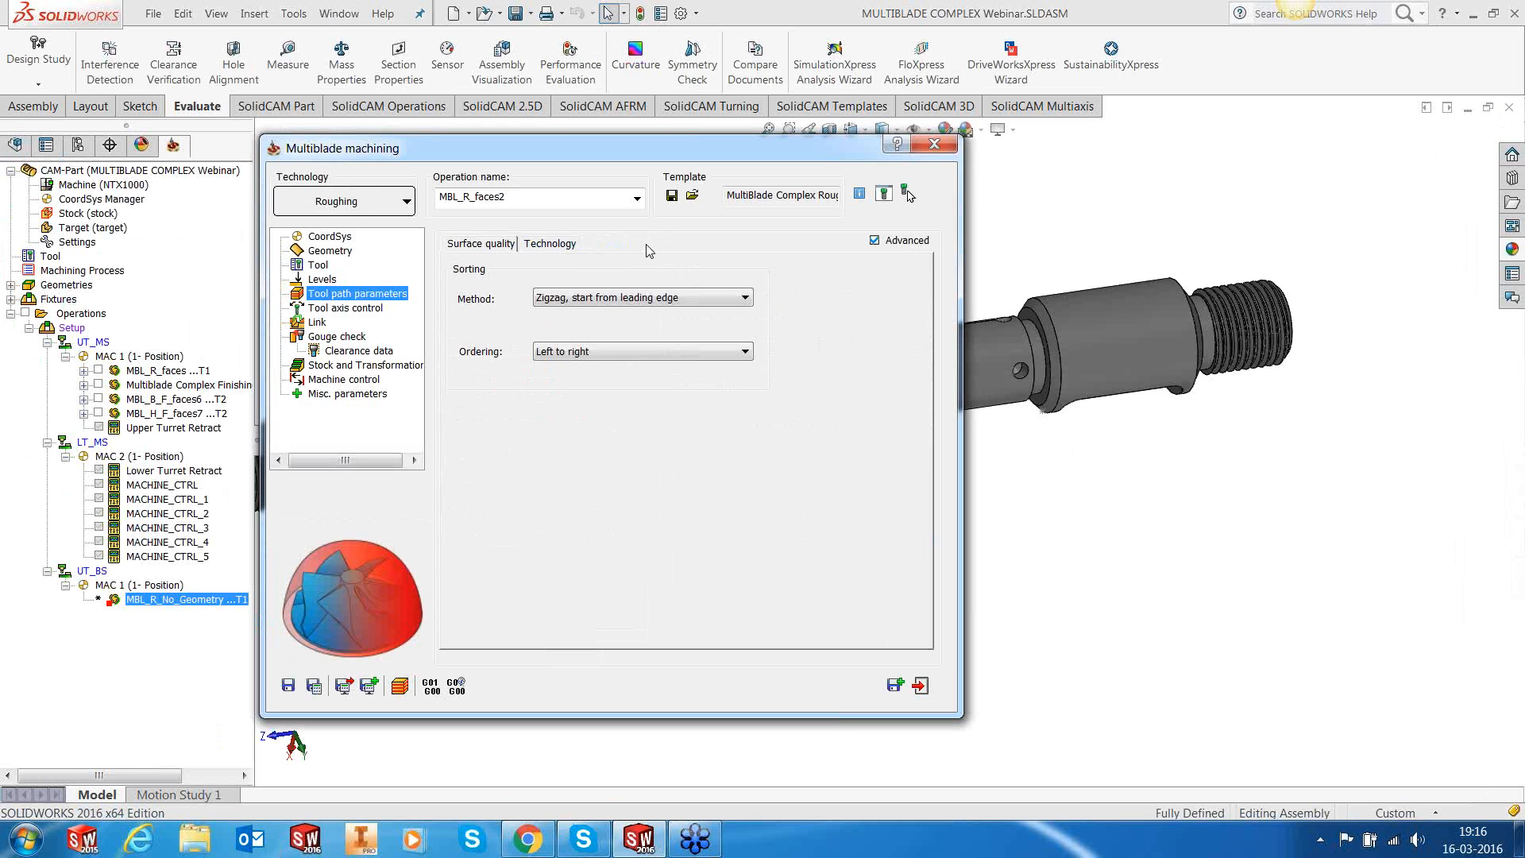
click(647, 244)
click(341, 312)
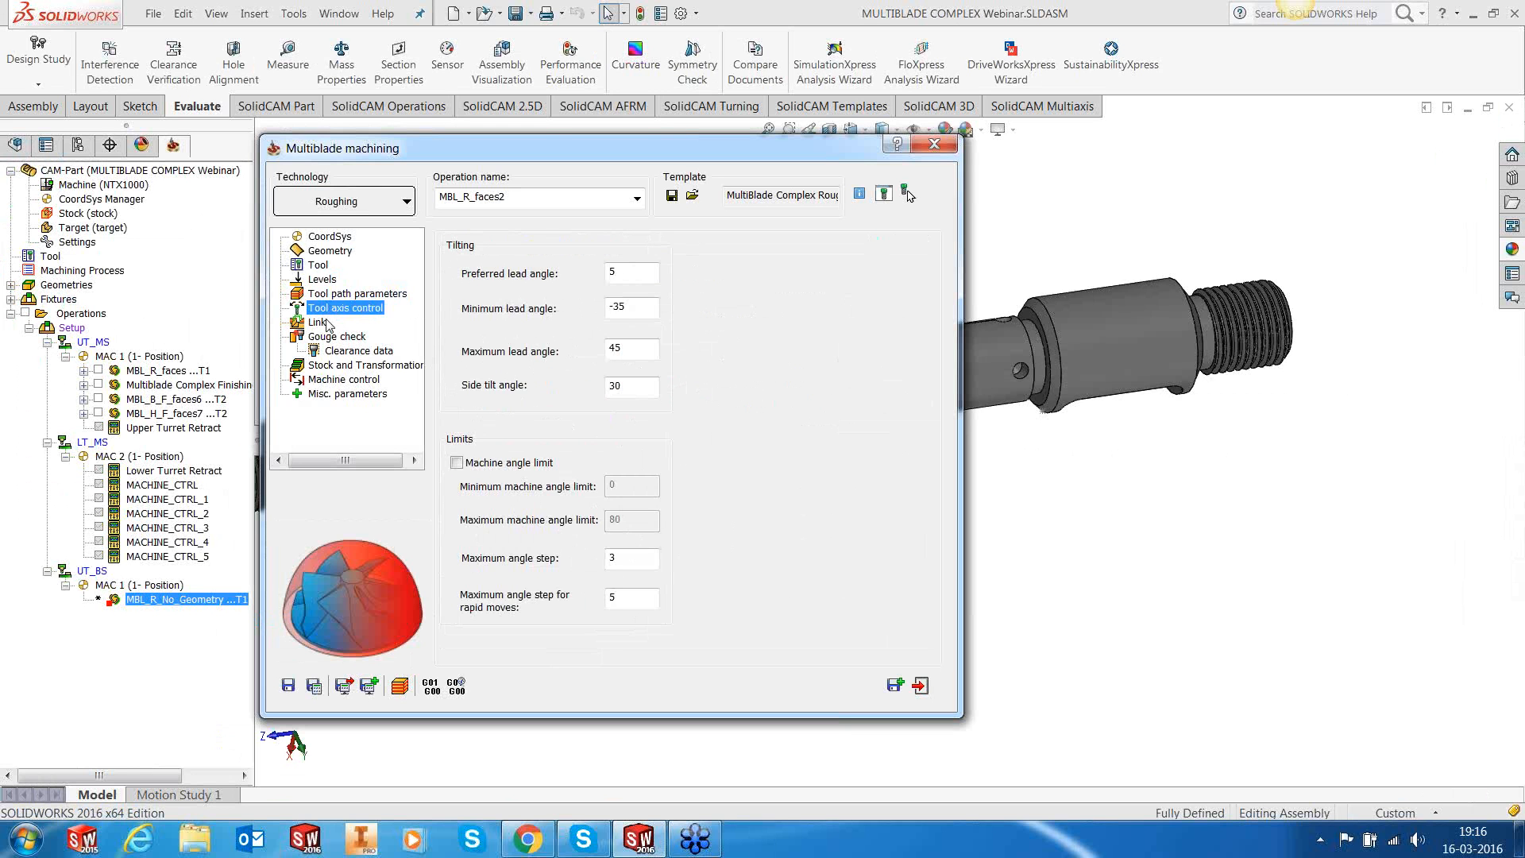
click(322, 322)
click(361, 337)
click(361, 351)
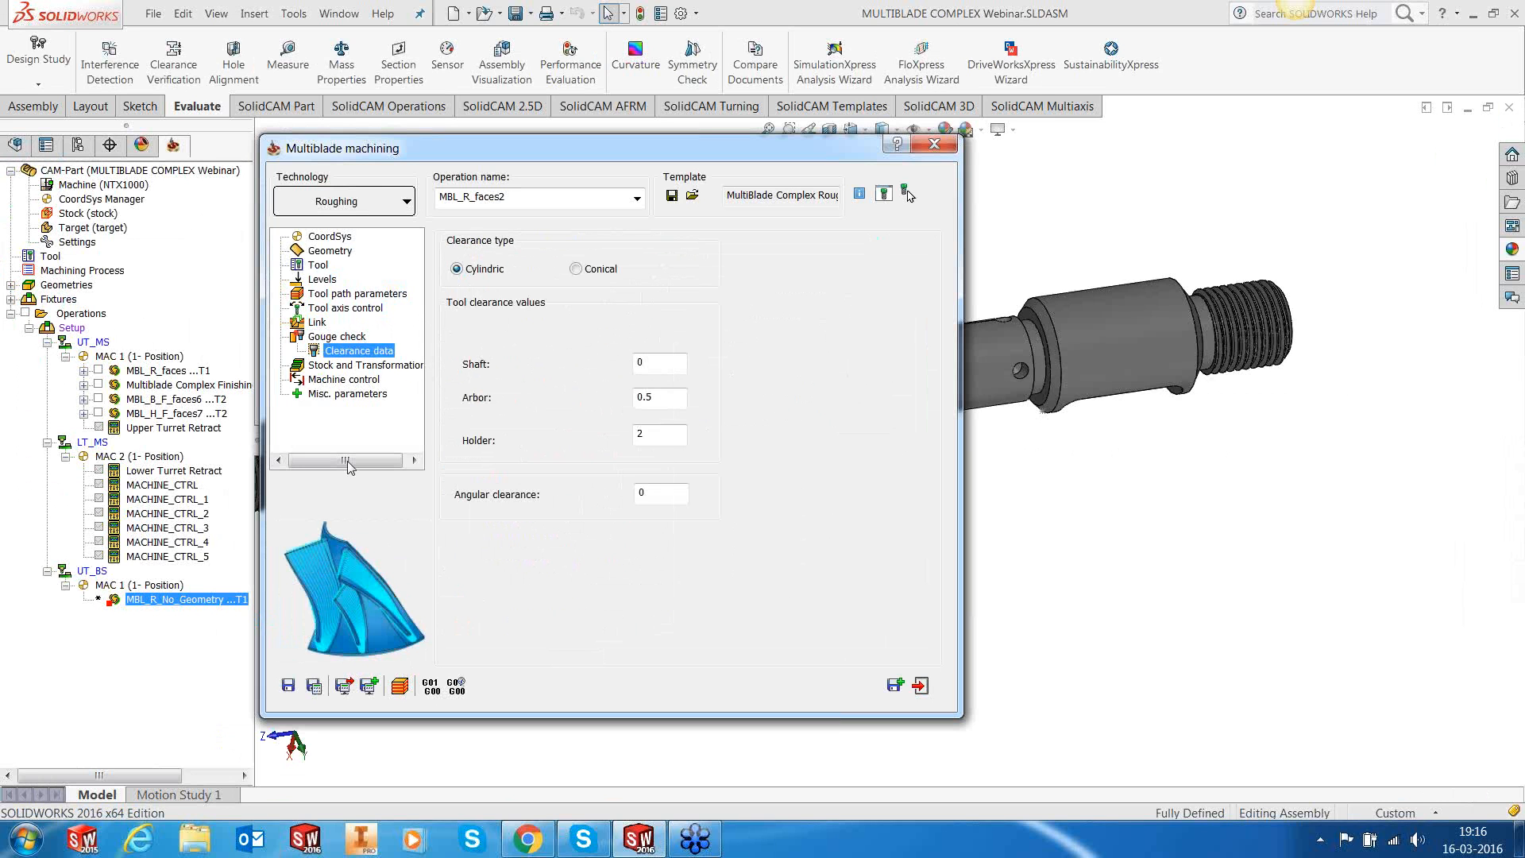
Step: Save and close the roughing operation on UT_BS and start calculating it from the operations tree
click(288, 684)
click(919, 686)
right_click(174, 599)
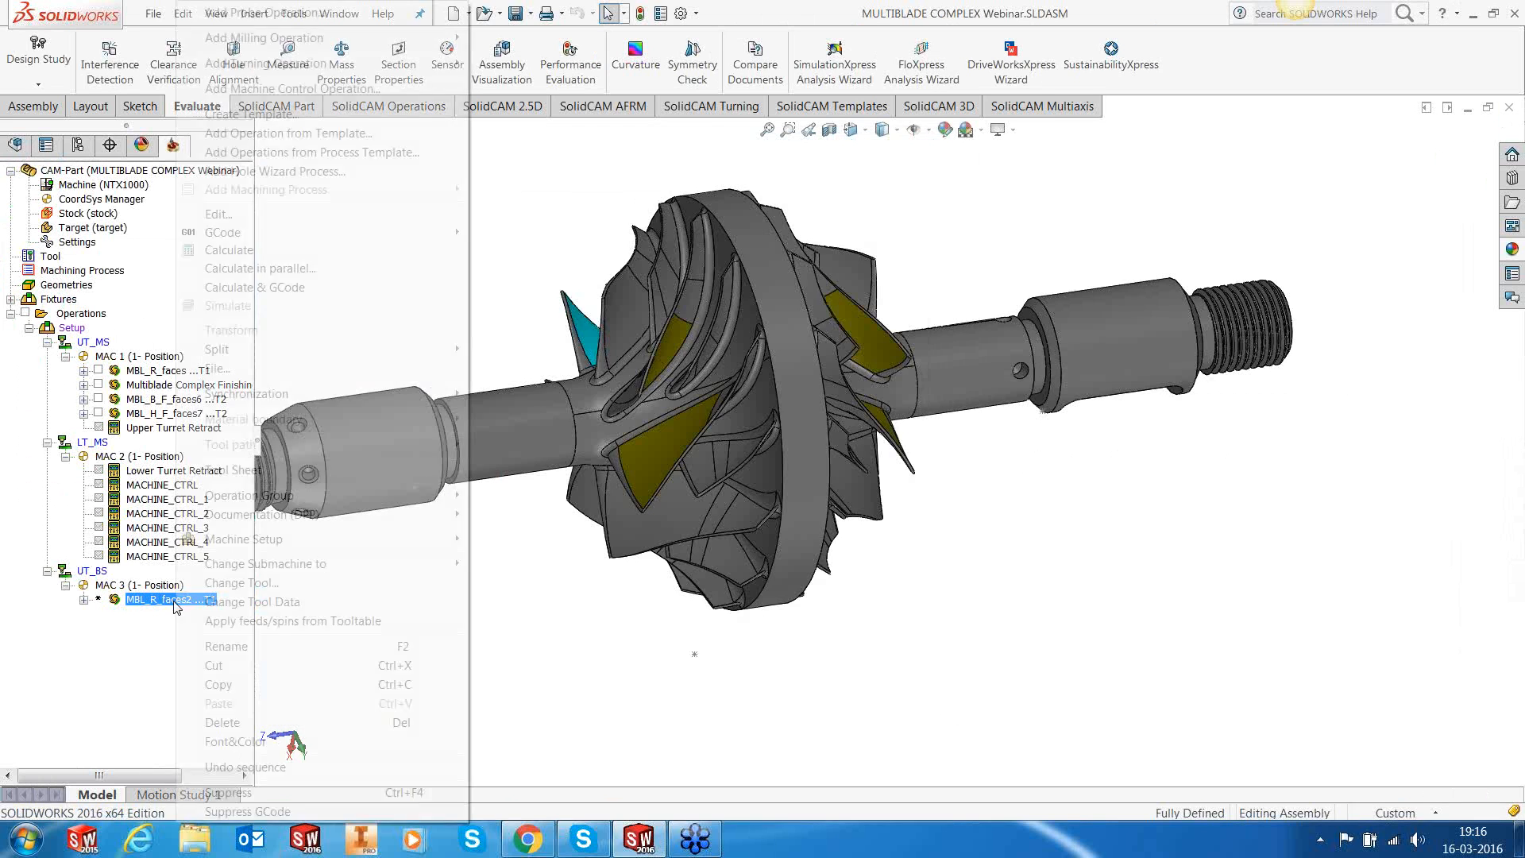
click(230, 251)
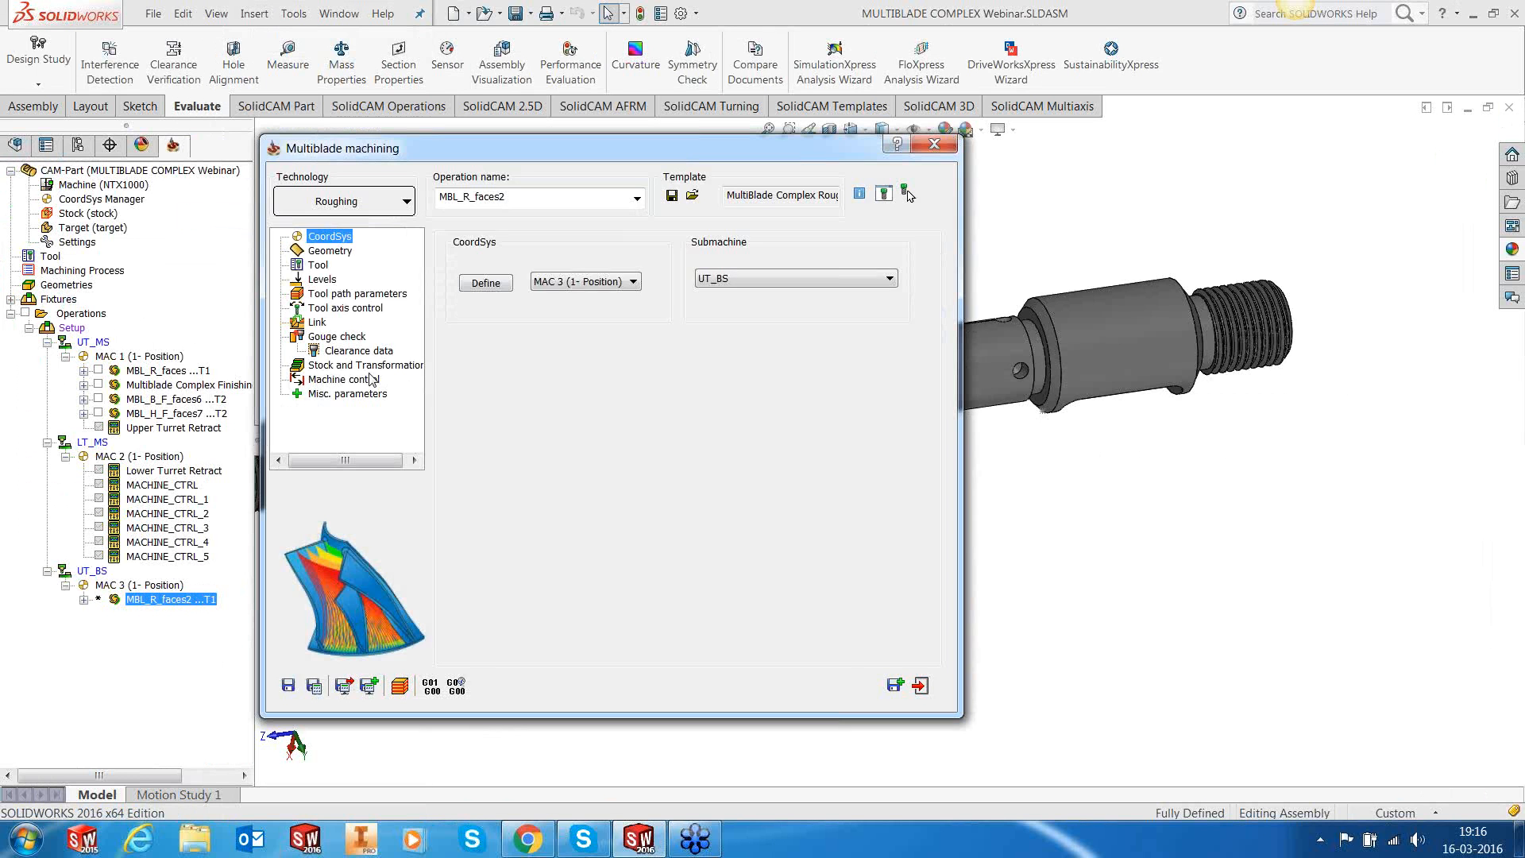
Step: Set the rotation transformation of MBL_R_faces2 to 1 segment and the determined number to machine to 1
click(365, 364)
click(504, 244)
double_click(597, 378)
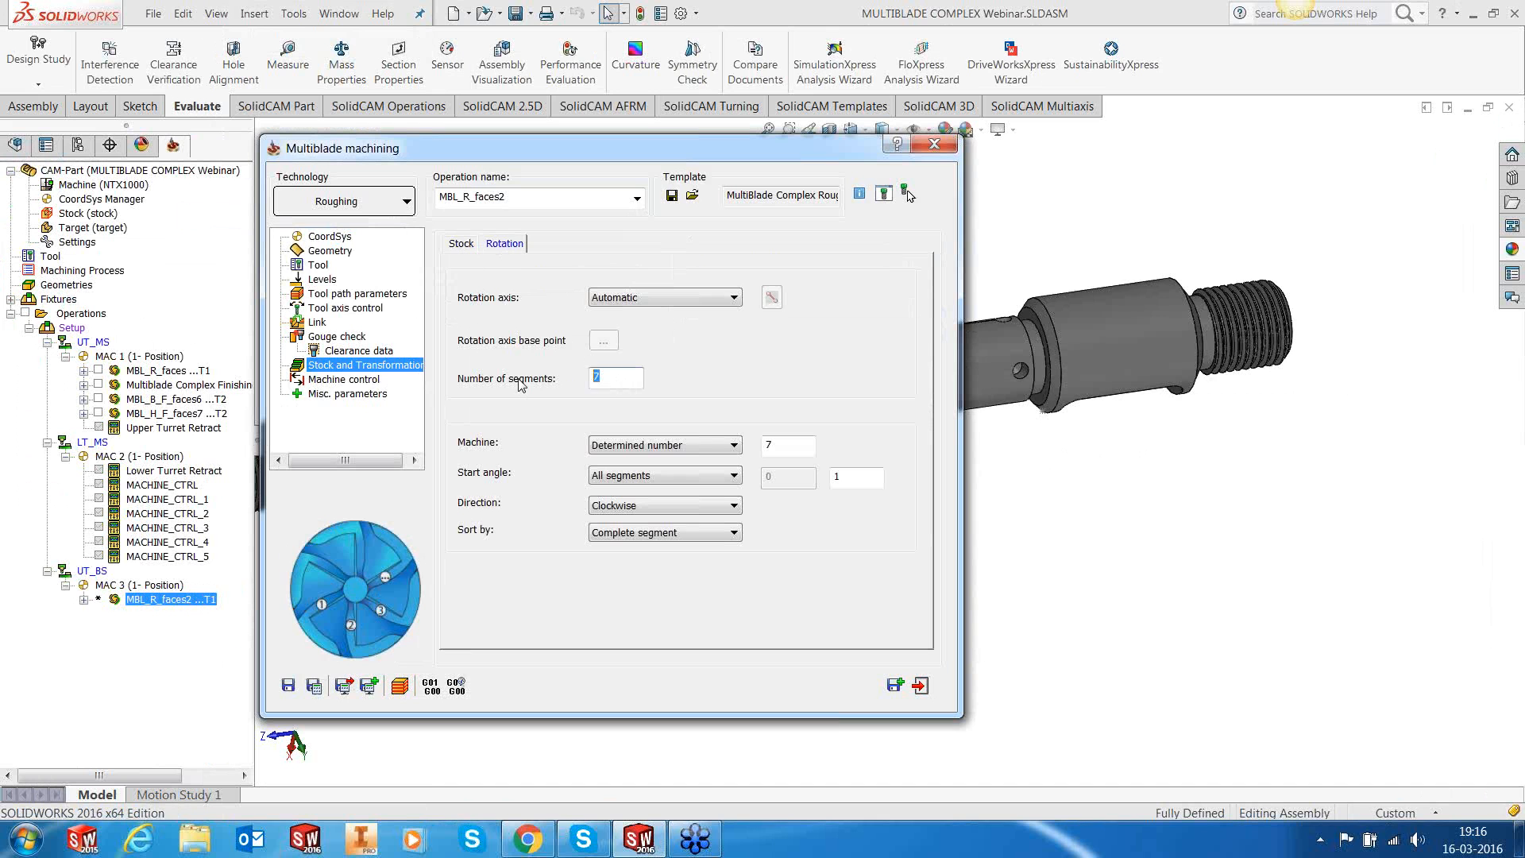
text(1)
drag(785, 445, 745, 451)
text(1)
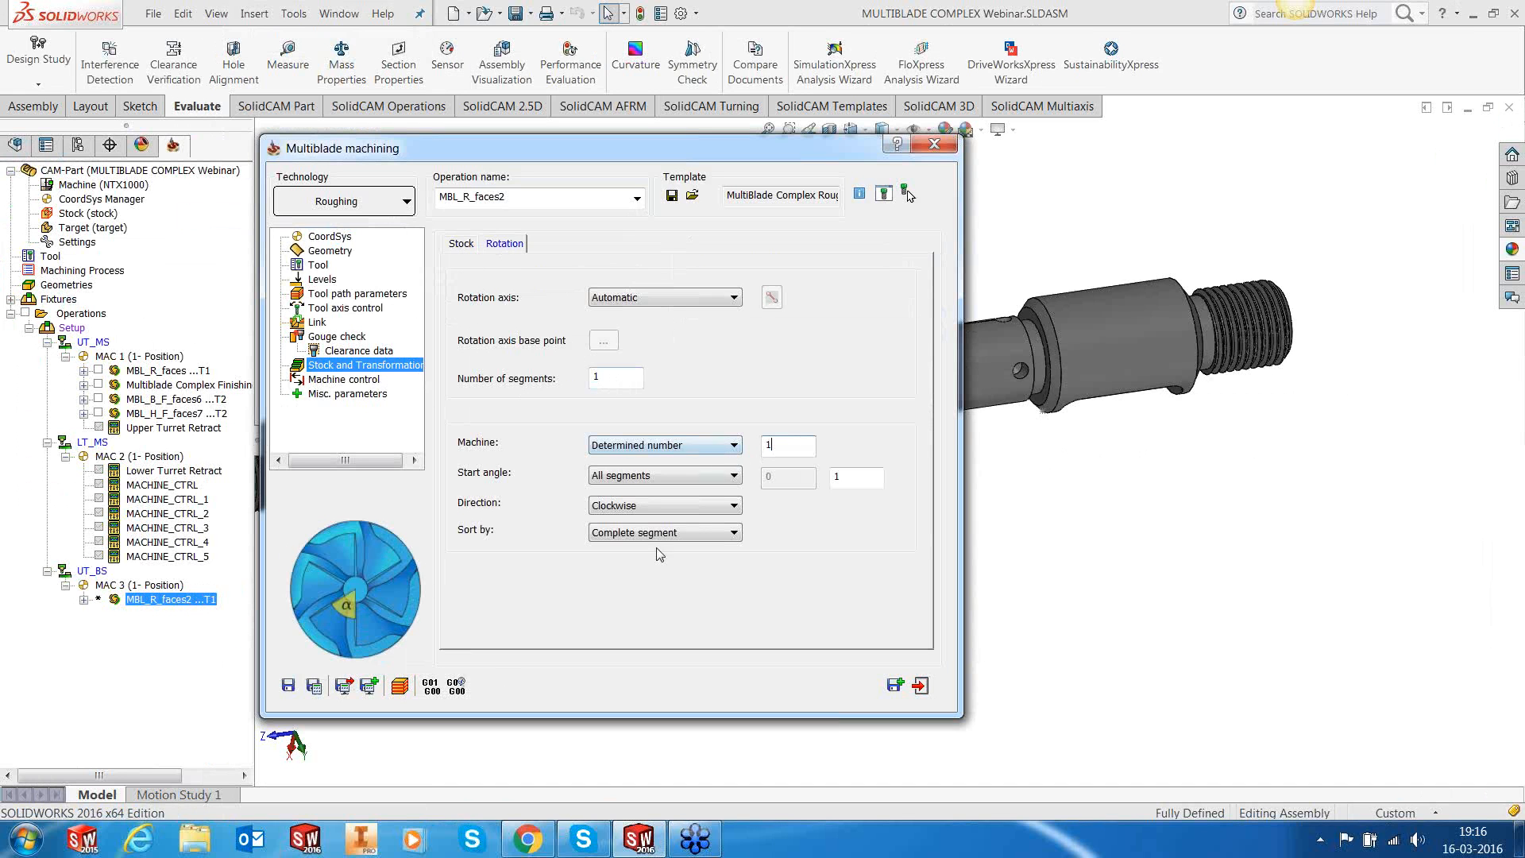
Step: Save and calculate the MBL_R_faces2 operation, close it and examine its roughing tool path between the blades
click(313, 686)
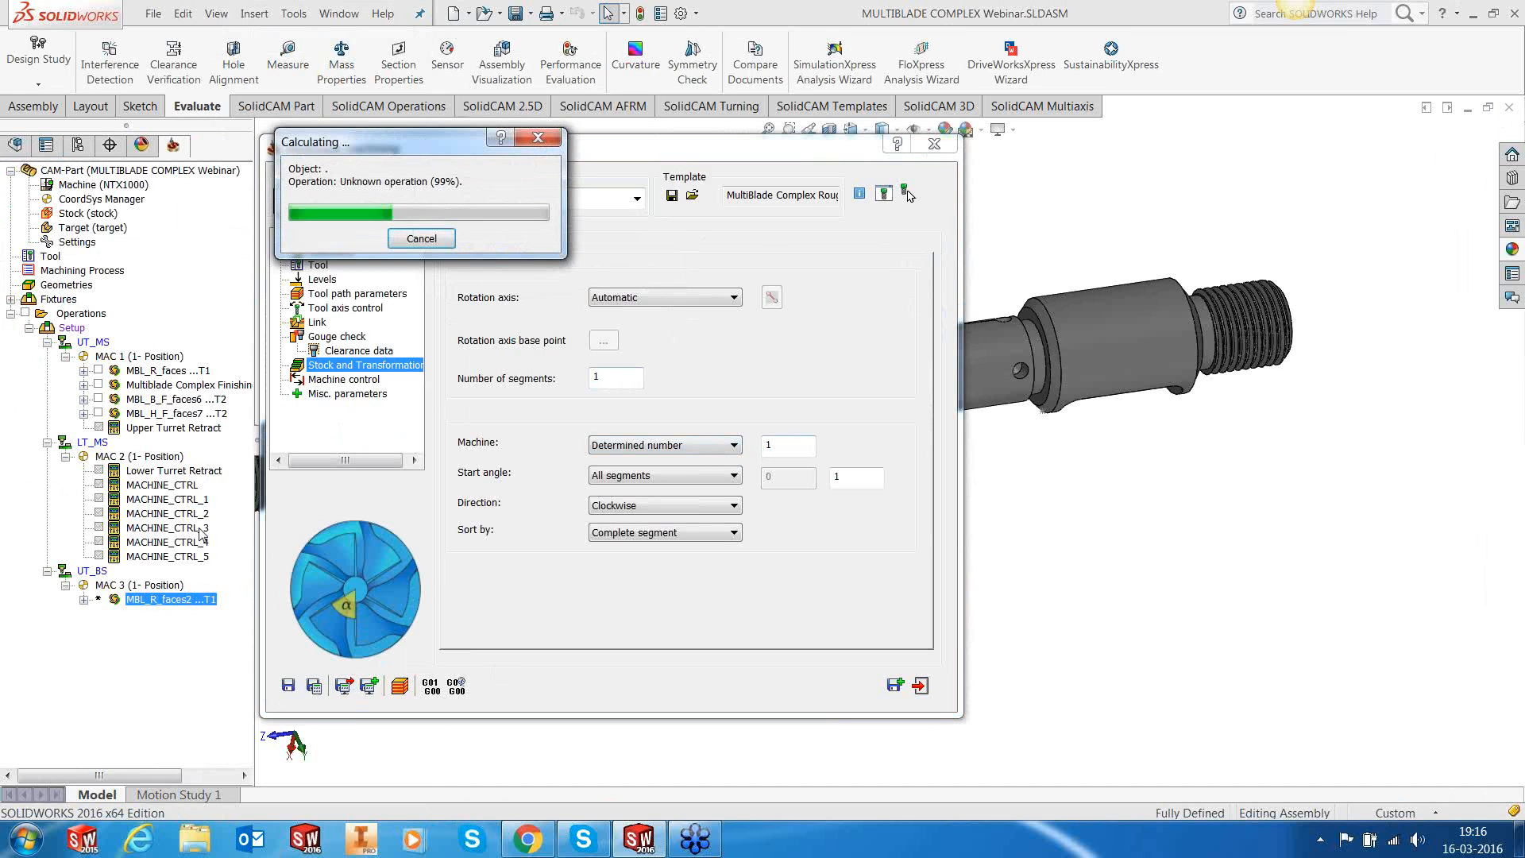
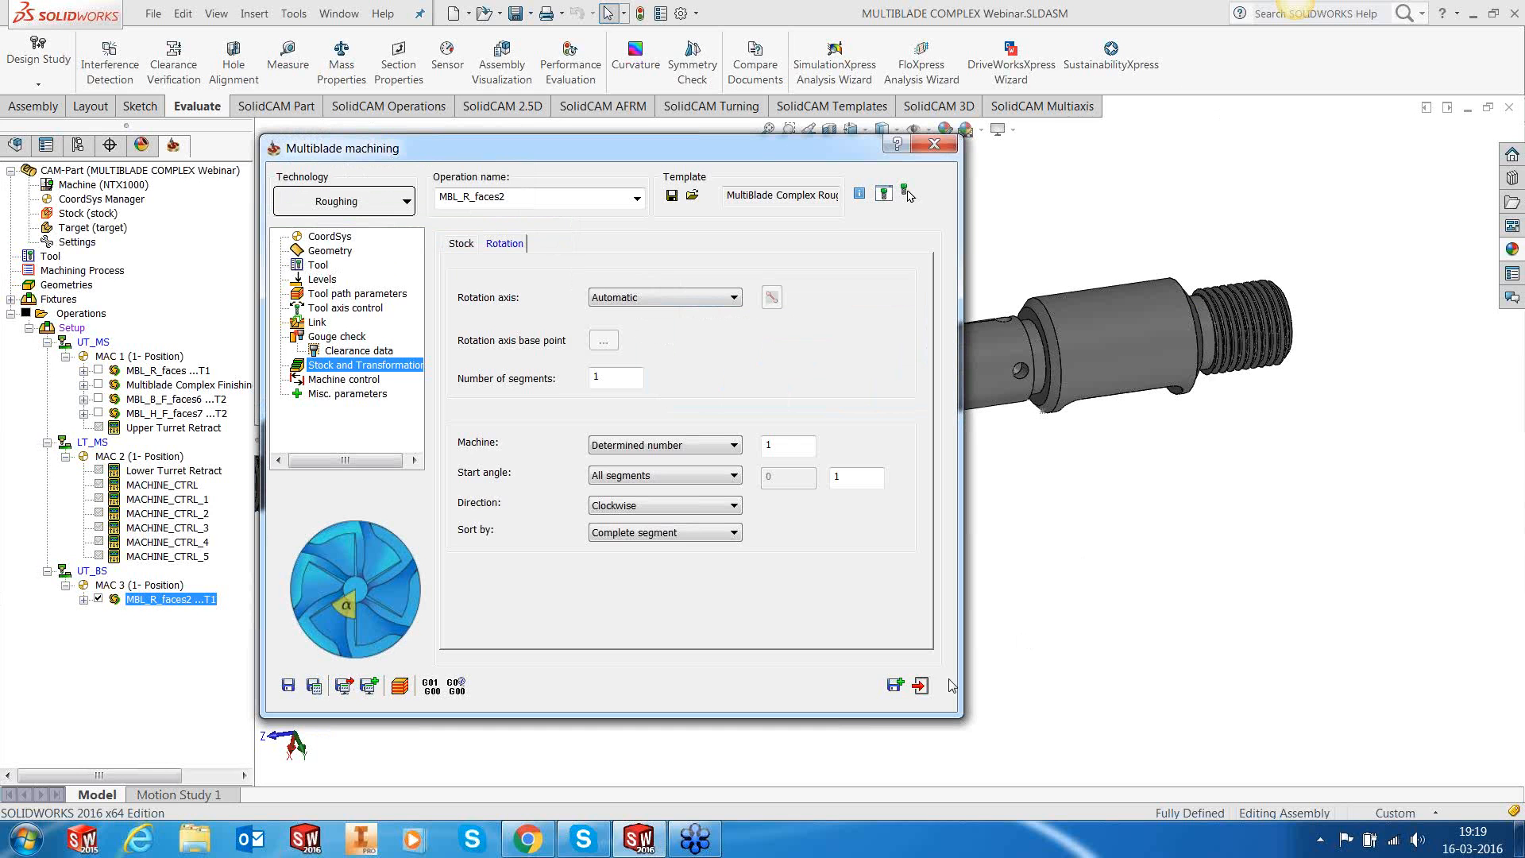
click(923, 688)
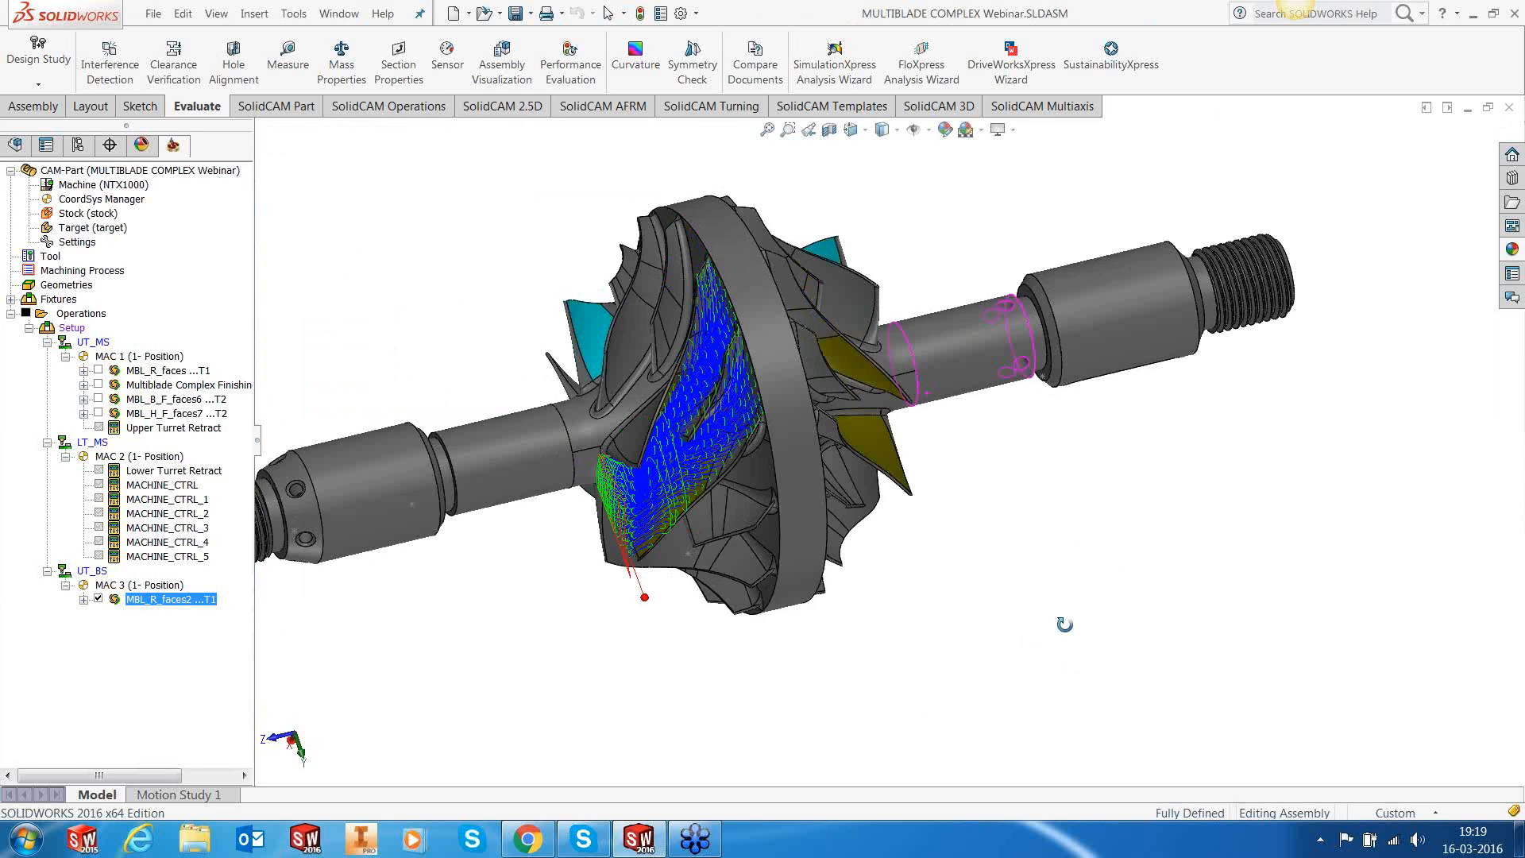
middle_drag(1064, 624, 969, 609)
scroll(730, 525, down, 1)
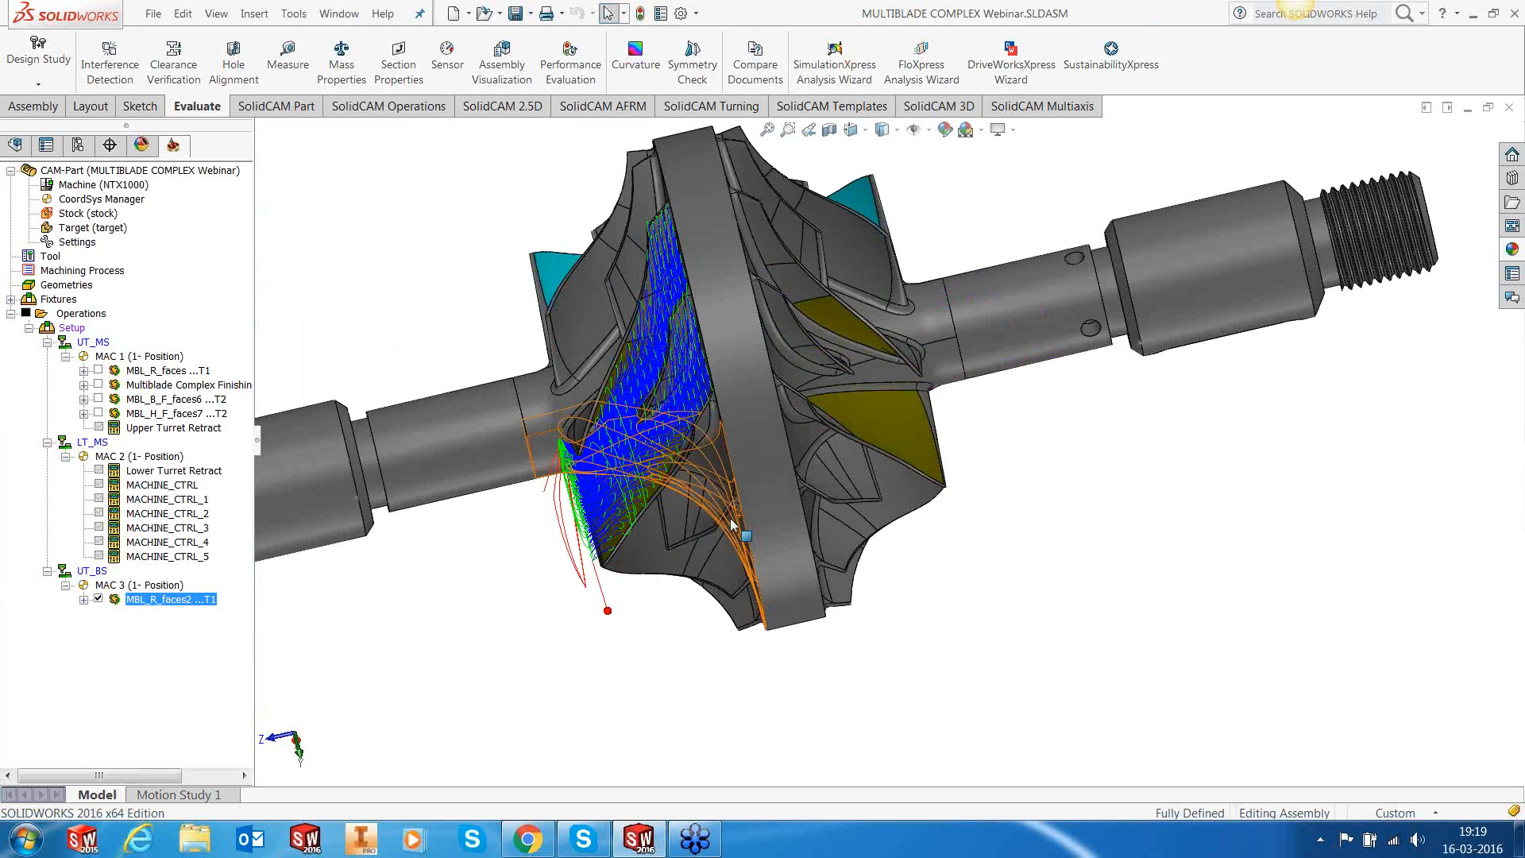
Step: Check the machine simulation page of the SolidCAM settings and close it without changes
middle_drag(695, 381, 802, 251)
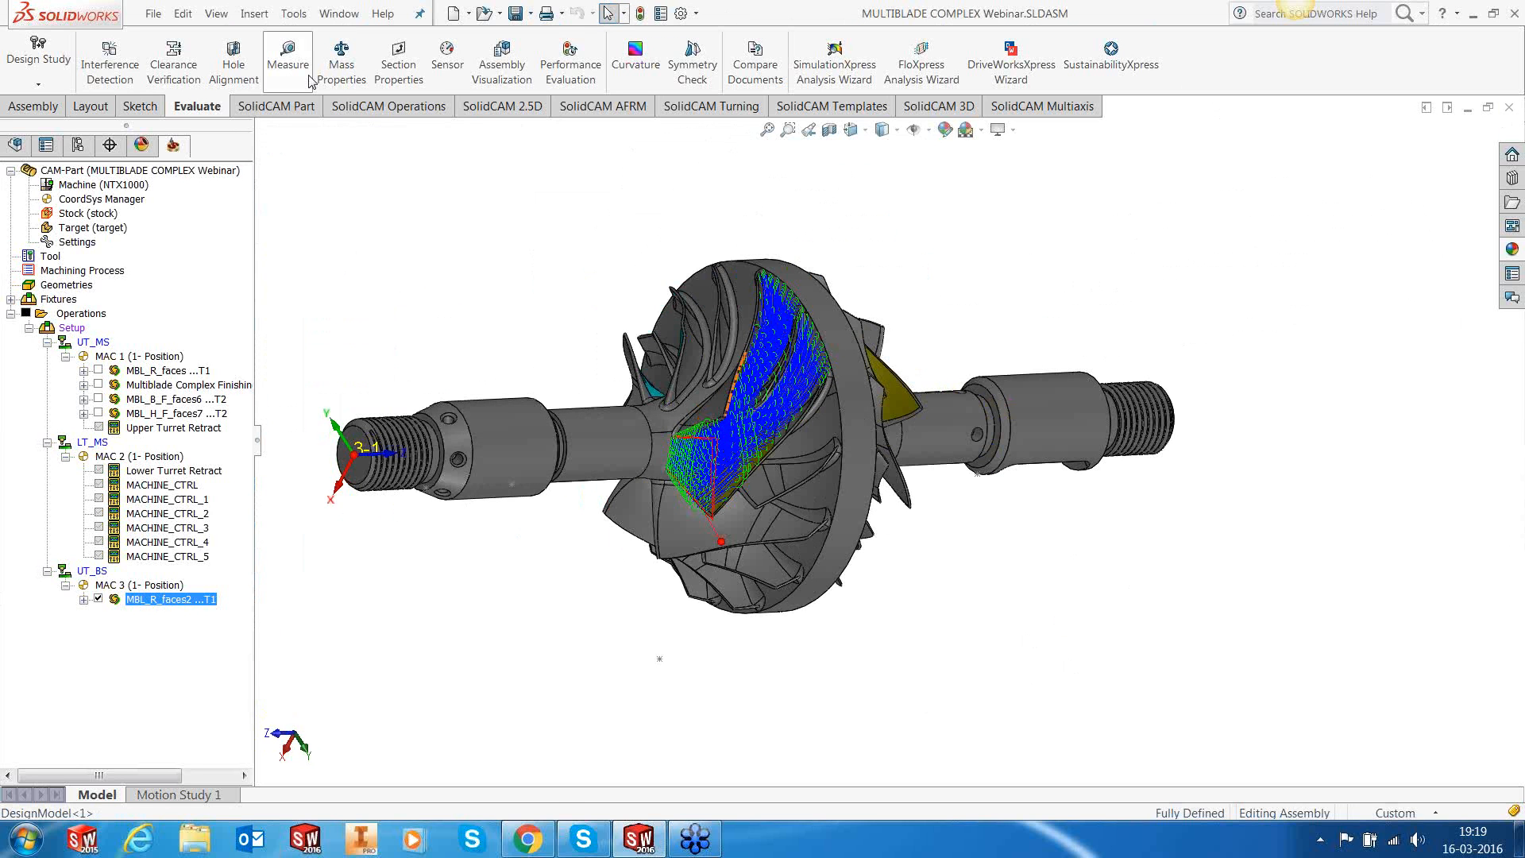
click(293, 14)
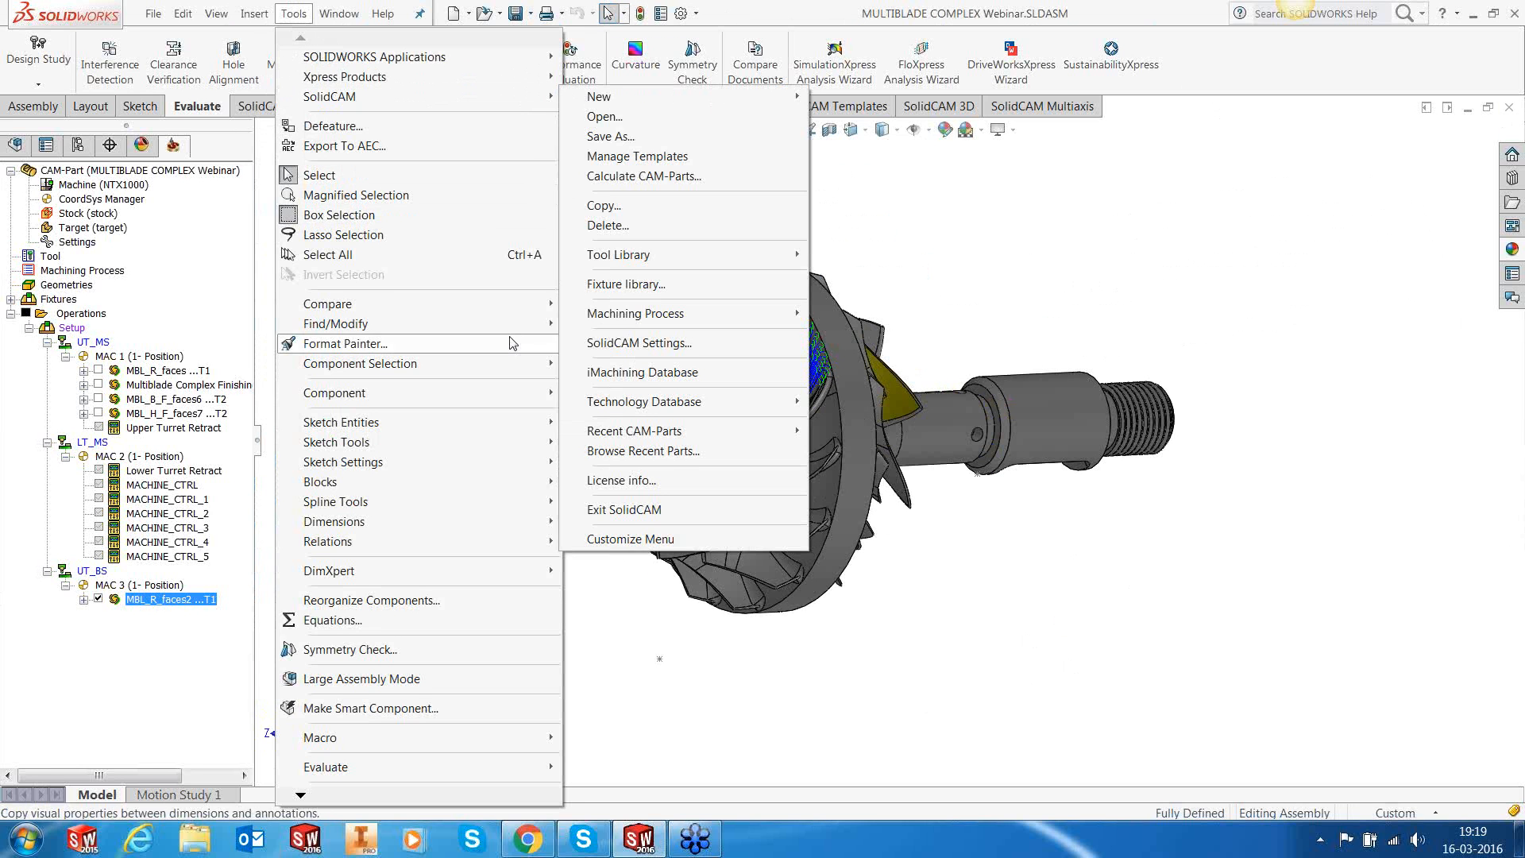
mouse_move(428, 102)
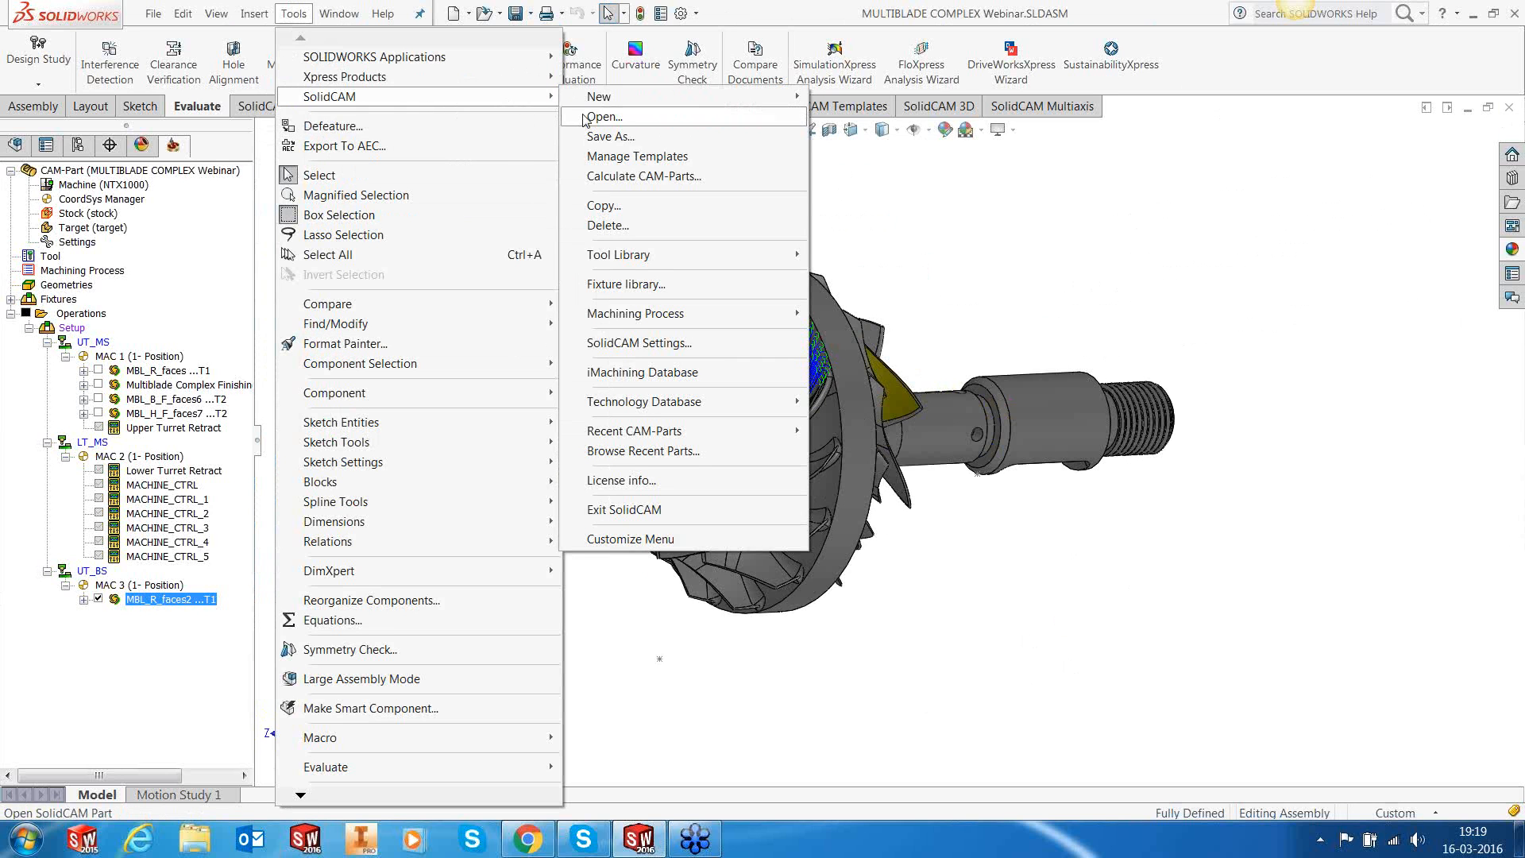
click(618, 343)
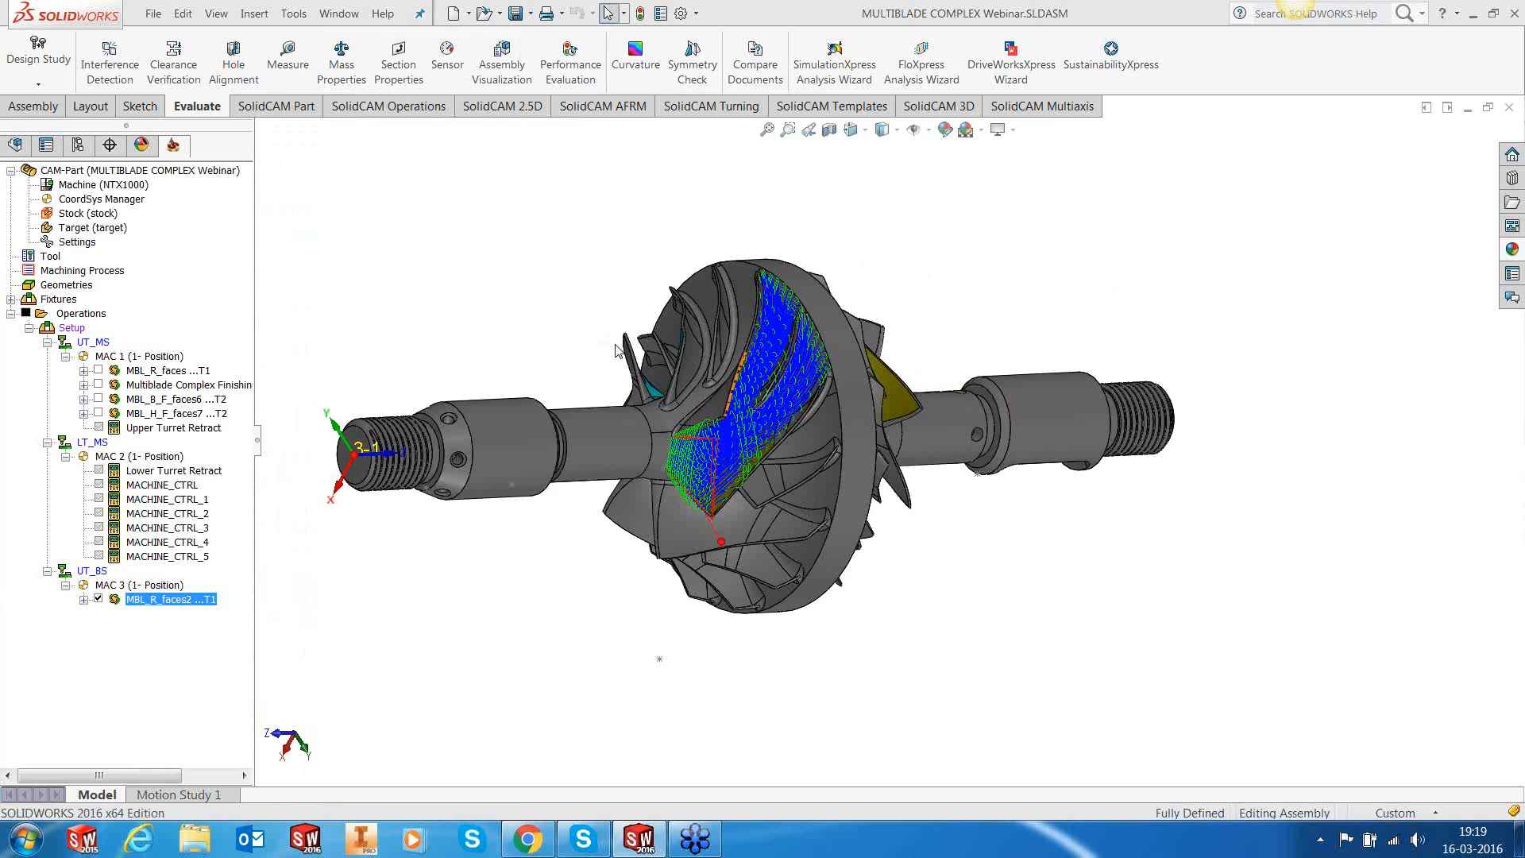
click(570, 350)
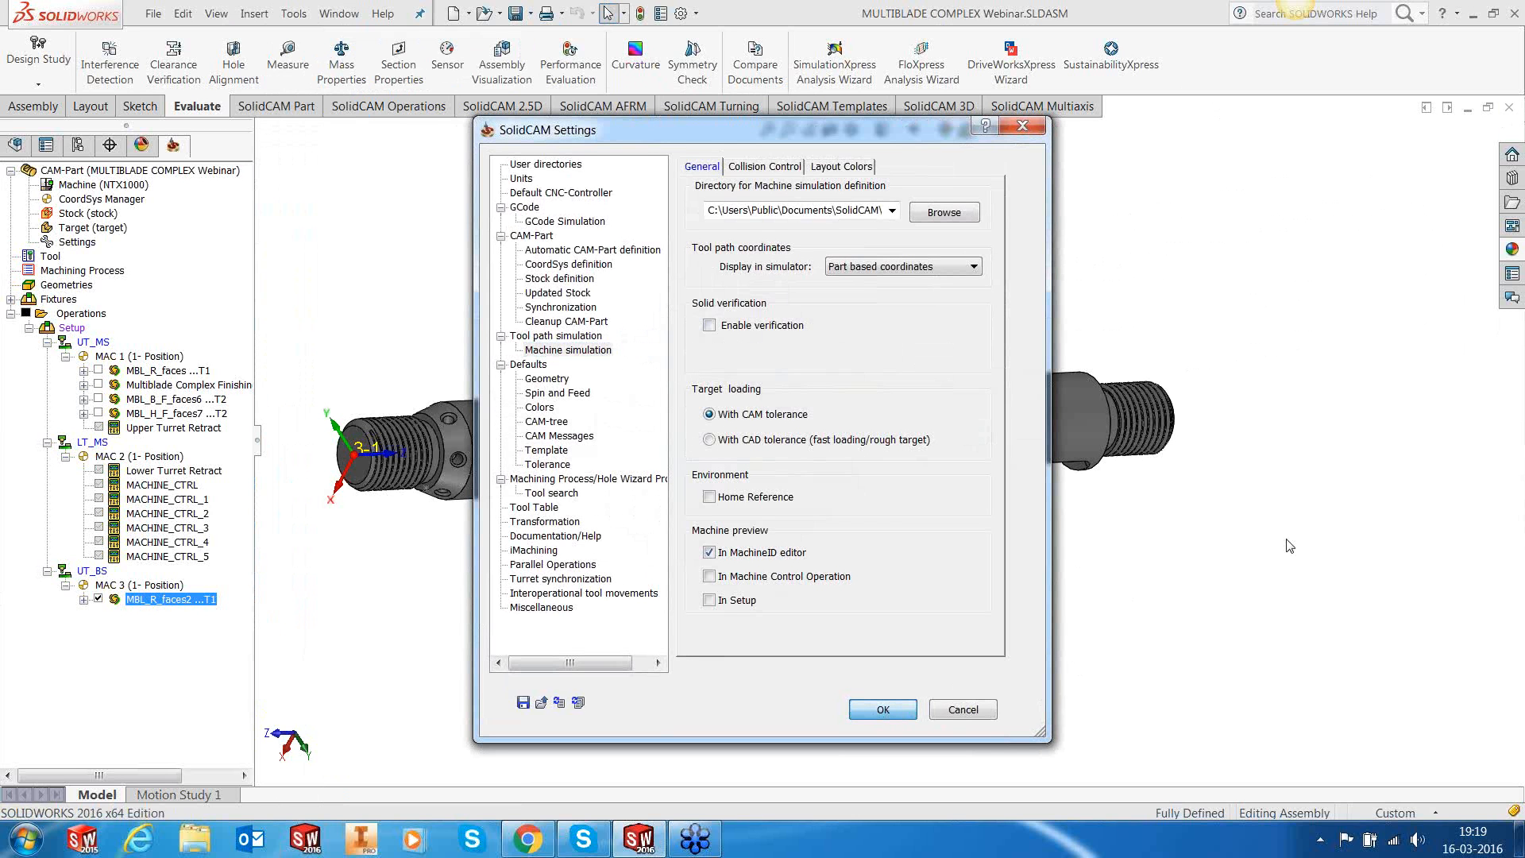
key(Escape)
Step: Hide the MBL_R_faces2 tool path and start the machine simulation for the operations from MBL_H_F_faces7 through MBL_R_faces2
click(179, 412)
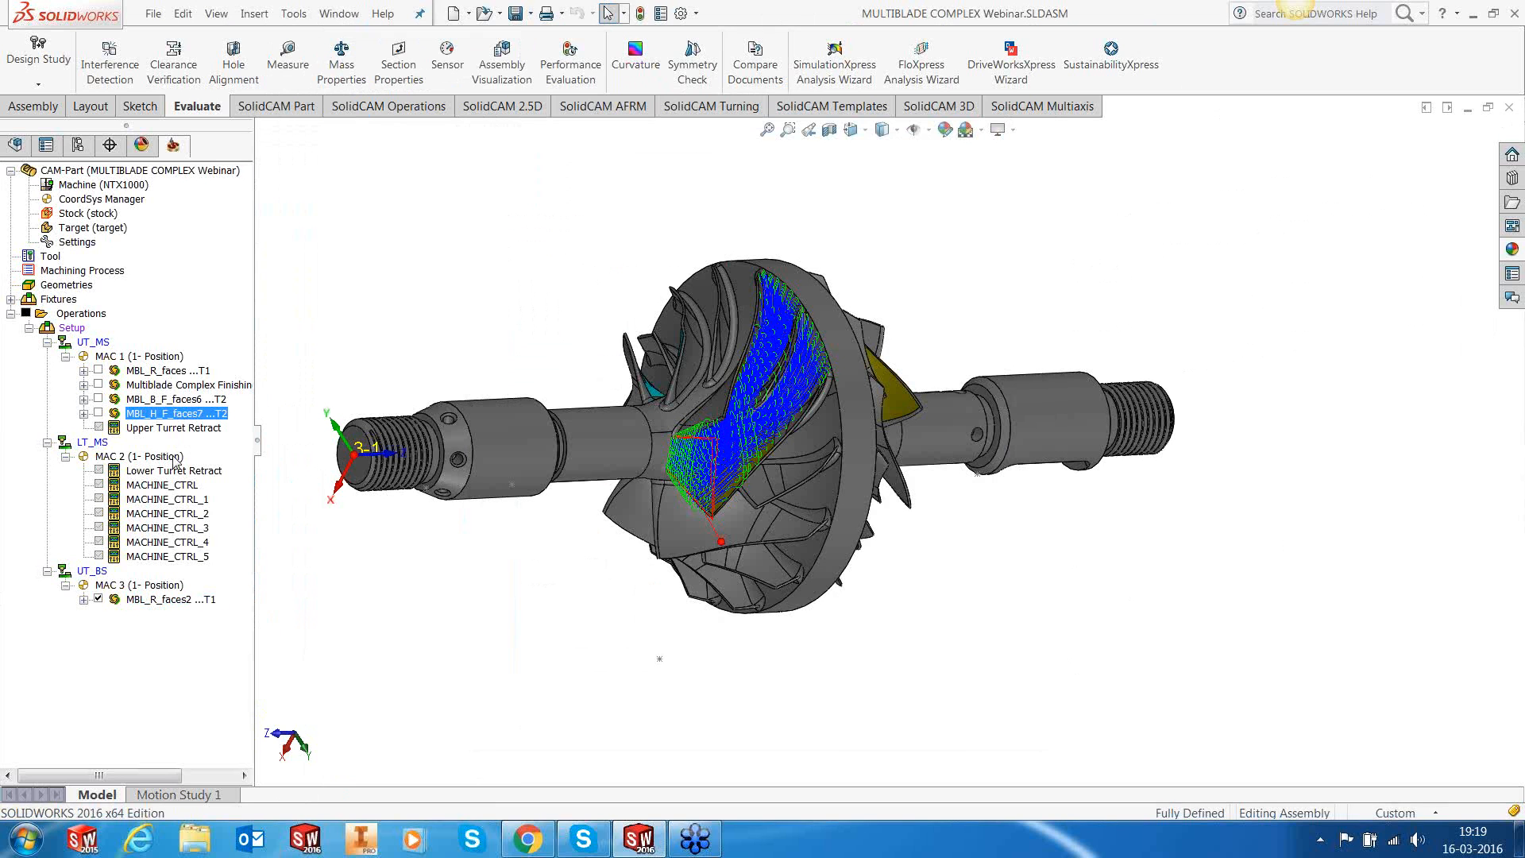
click(98, 599)
click(156, 413)
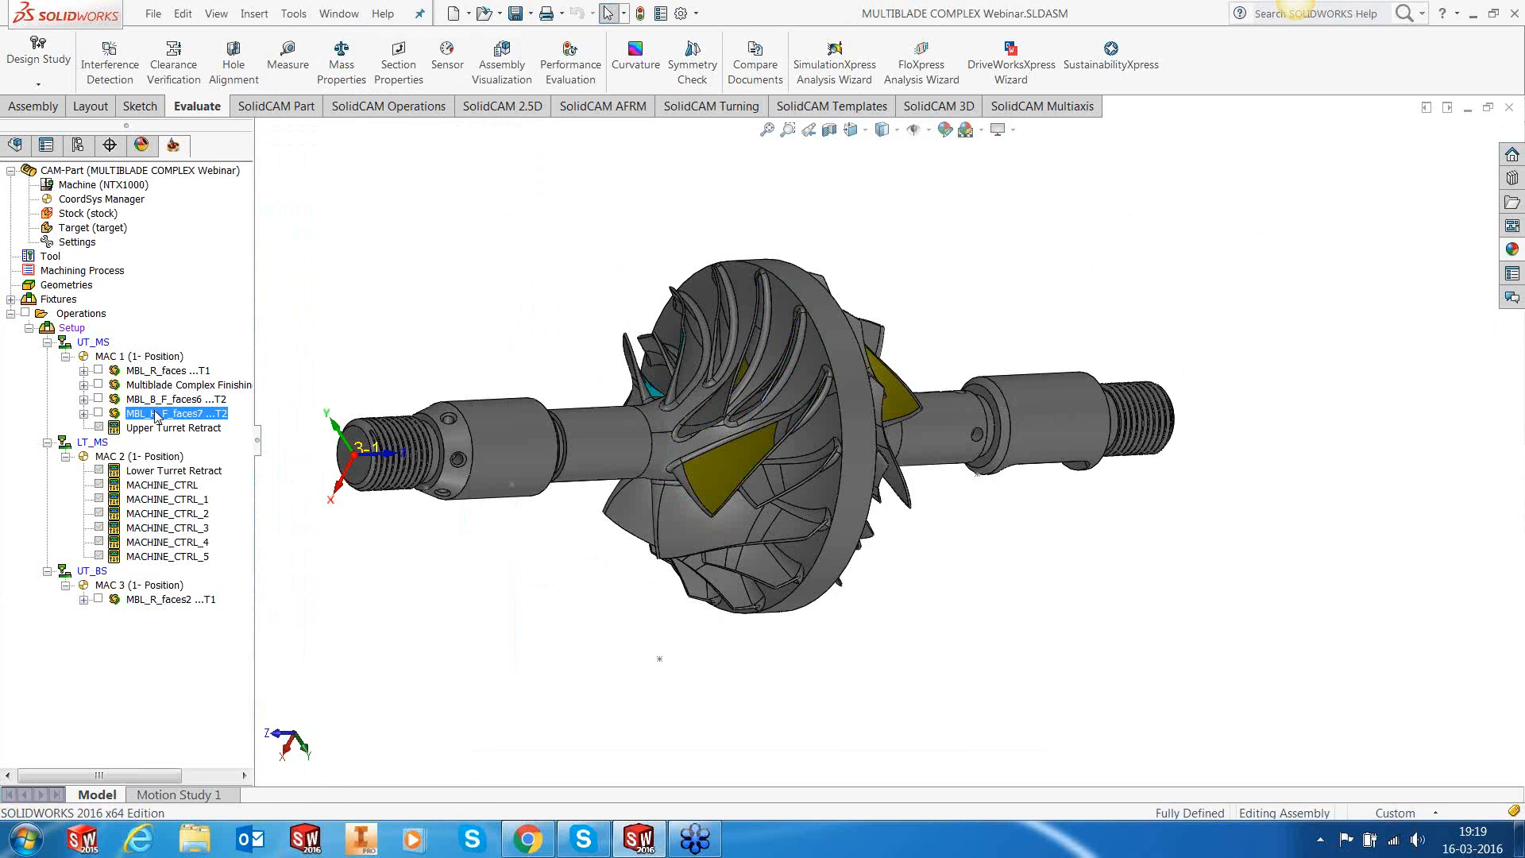
shift+click(157, 600)
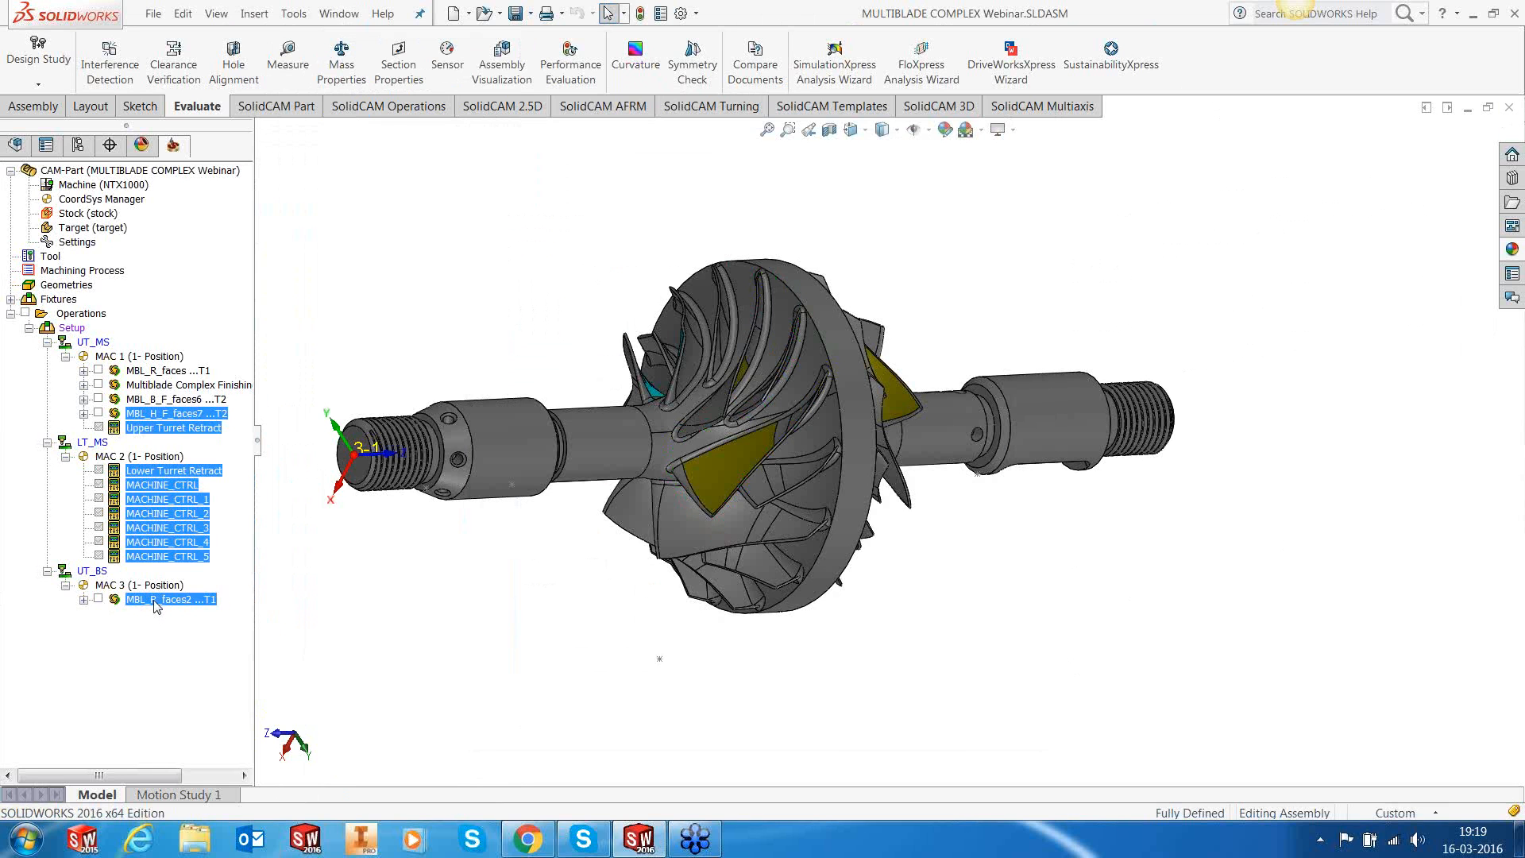
right_click(155, 604)
click(208, 307)
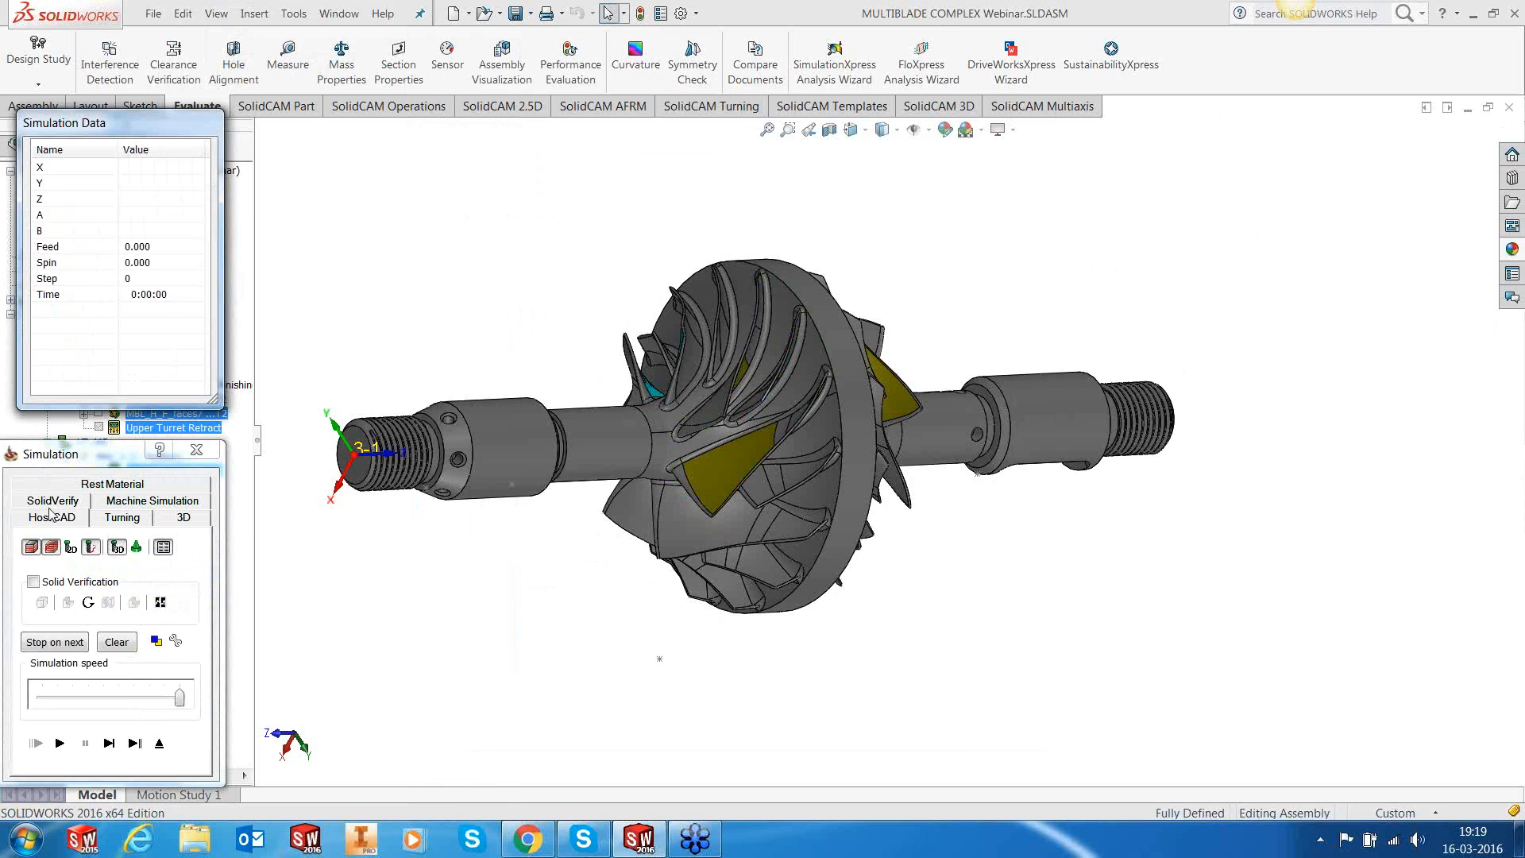
click(173, 501)
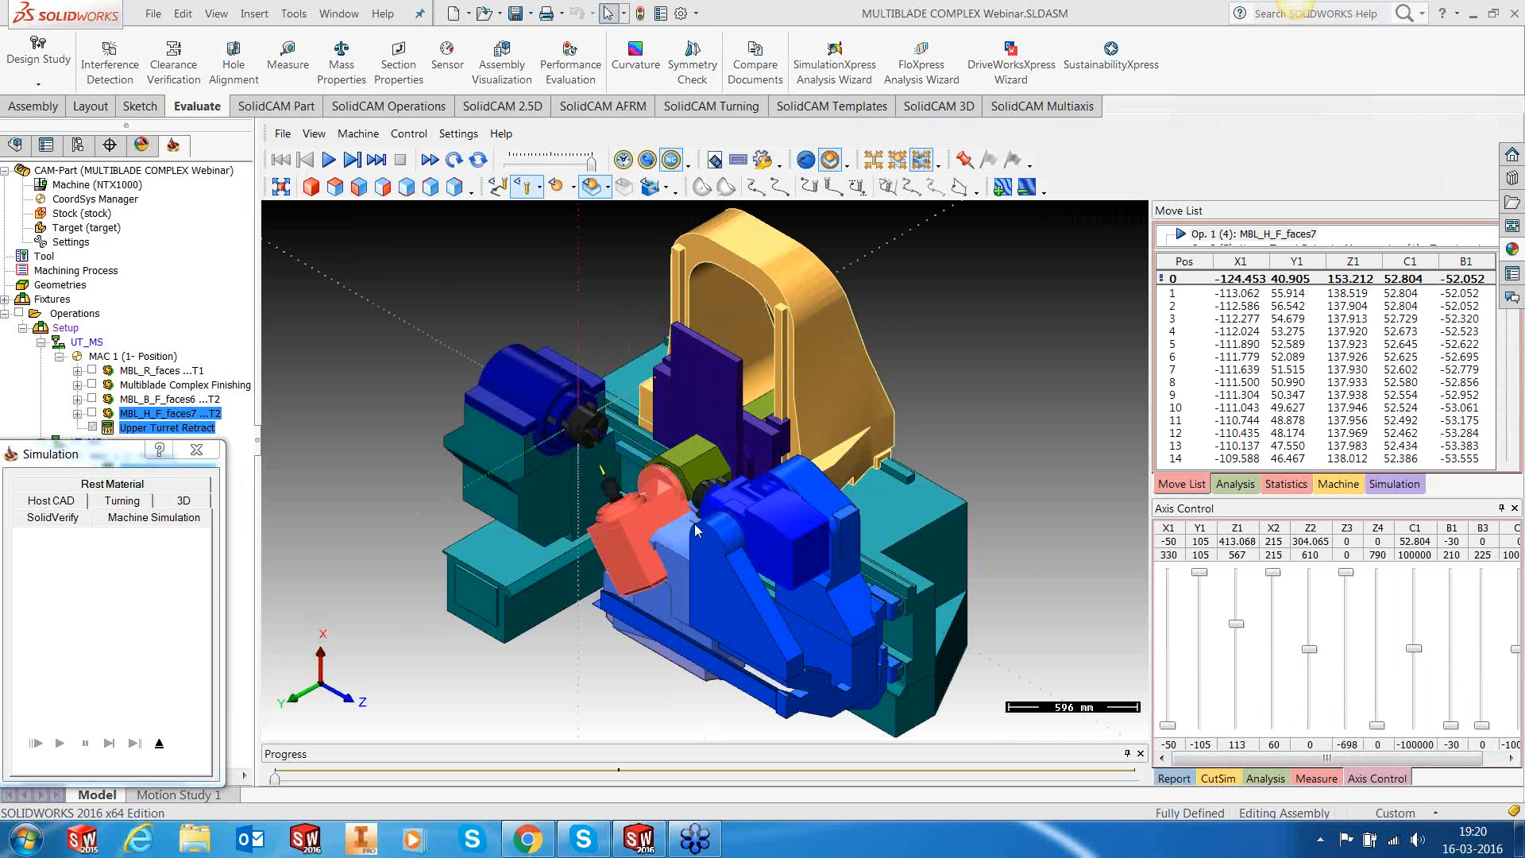
Step: Inspect the tilted milling head at the start of MBL_H_F_faces7 from the front and exit the simulation
scroll(685, 518, up, 1)
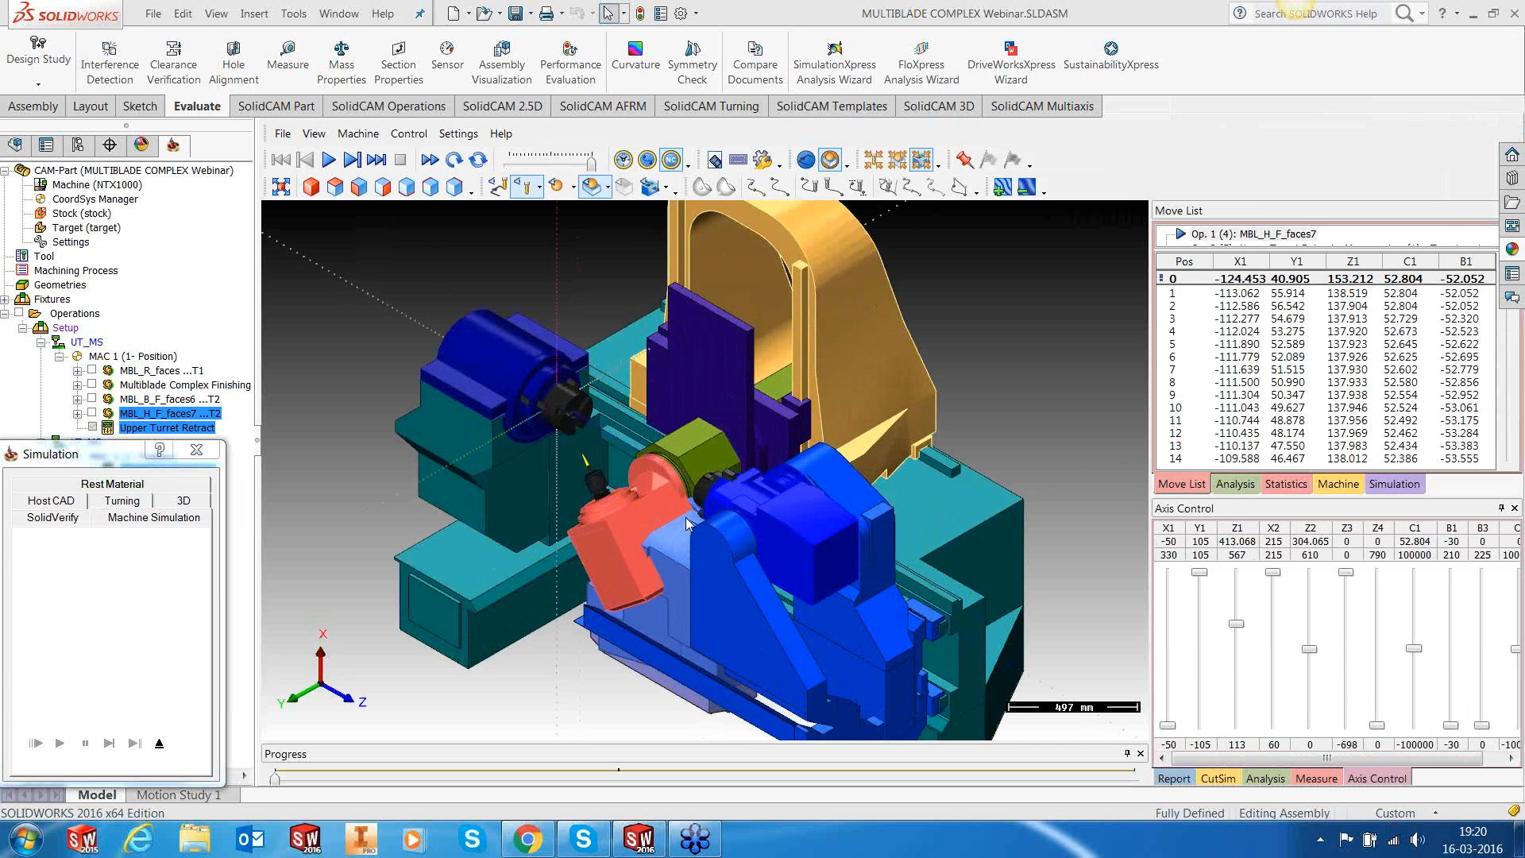
scroll(685, 518, up, 1)
middle_drag(626, 505, 653, 614)
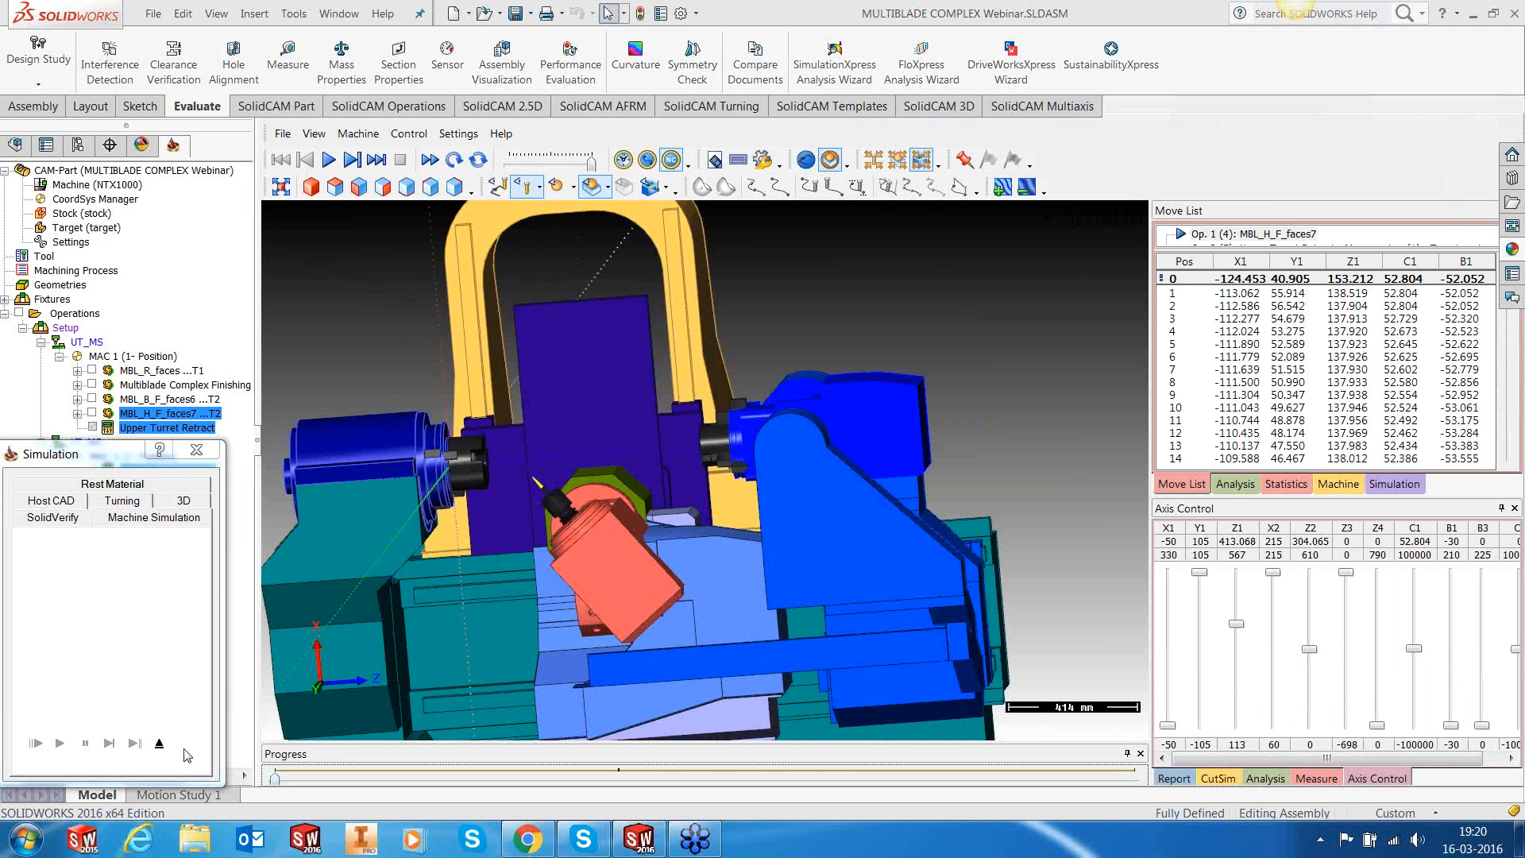
click(160, 745)
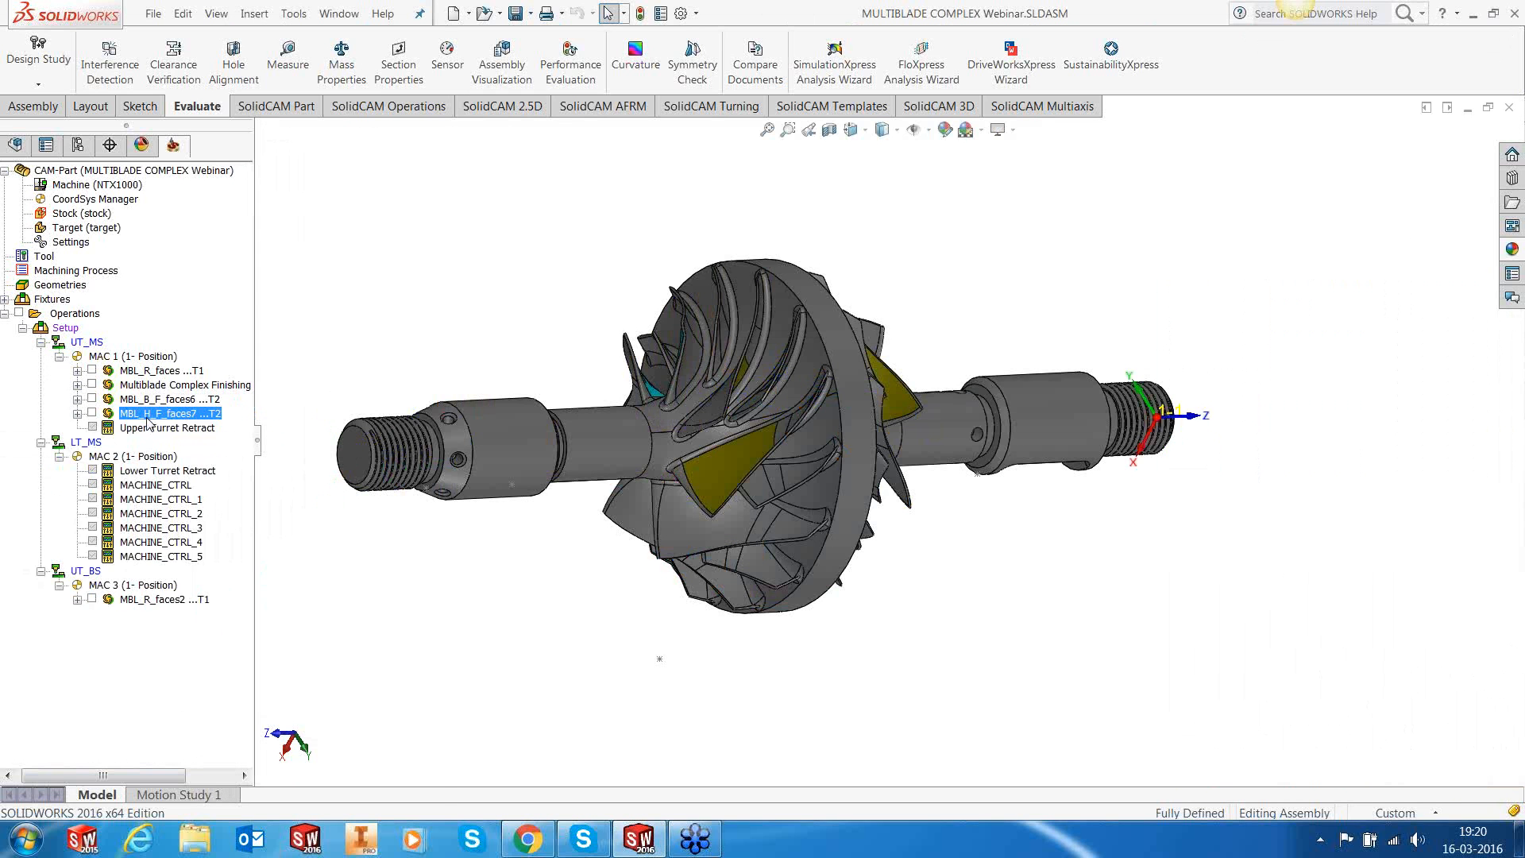
Step: Set MBL_H_F_faces7's machine control to the second angle pair, then save, recalculate and close the operation
right_click(147, 419)
click(195, 422)
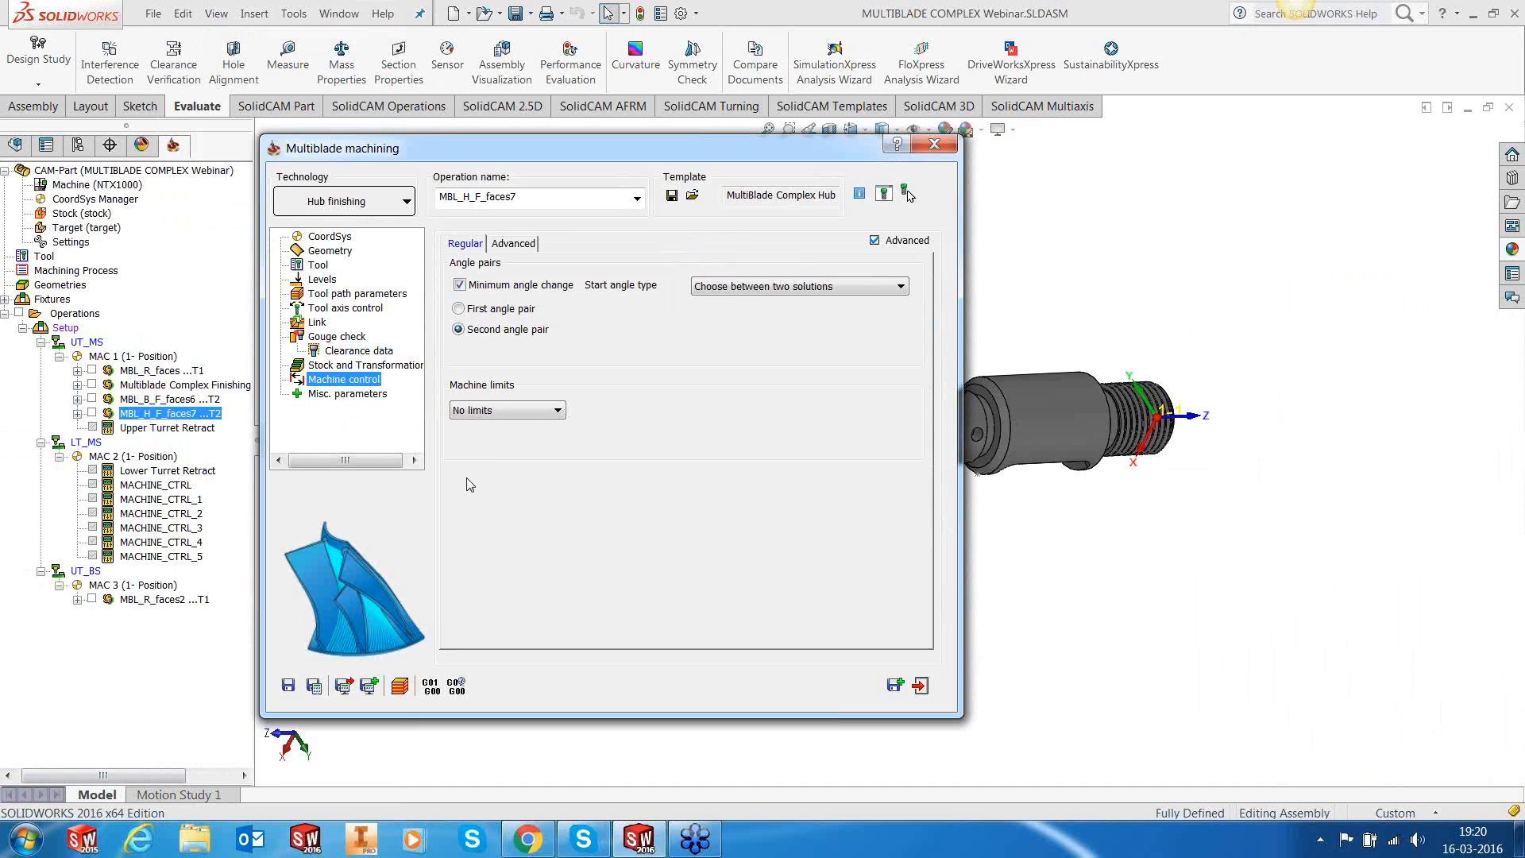
click(314, 687)
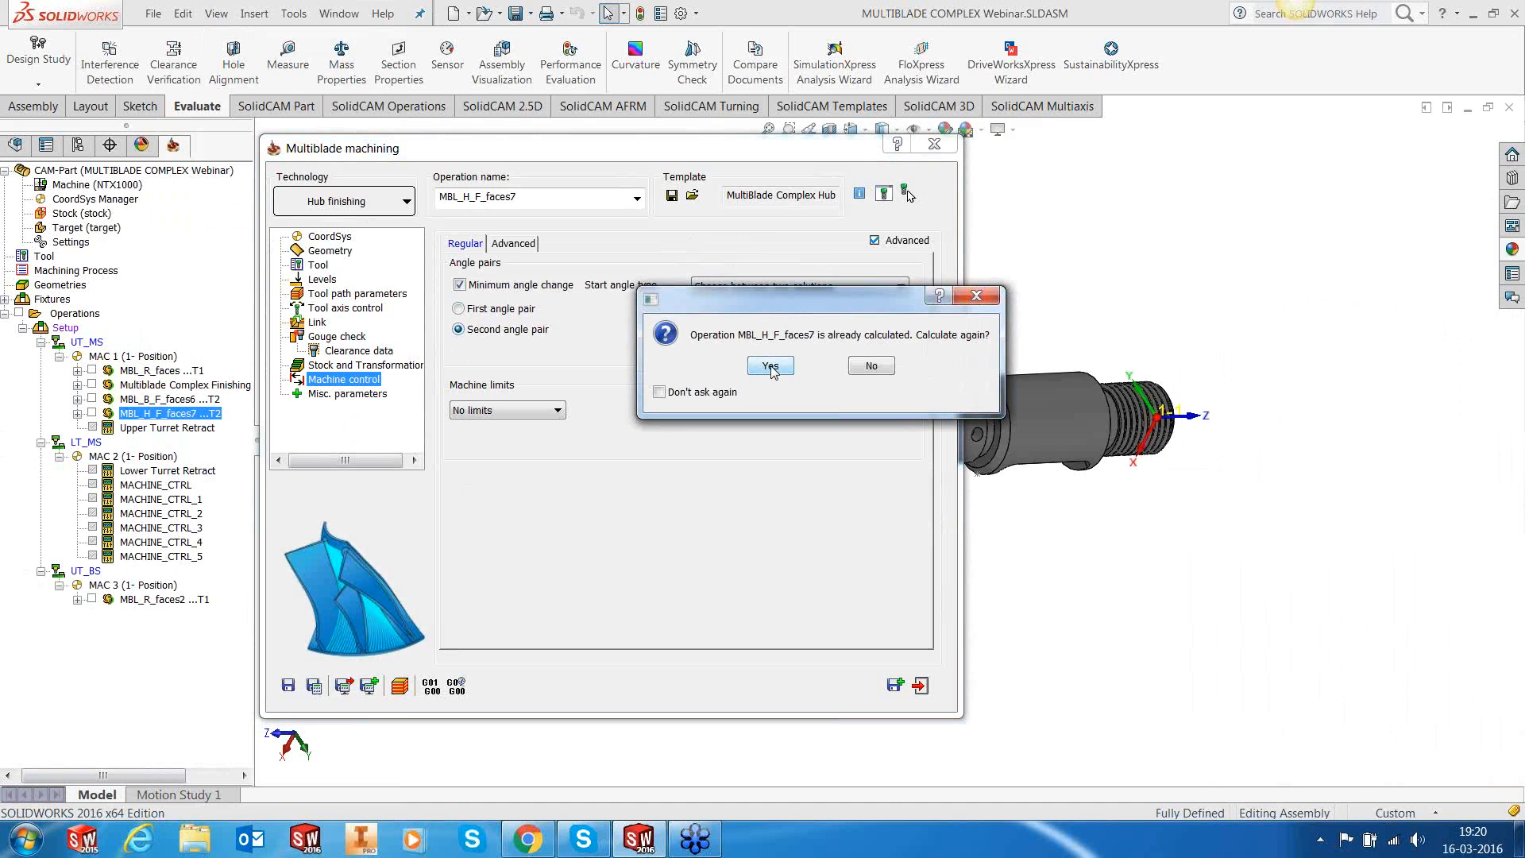
click(771, 367)
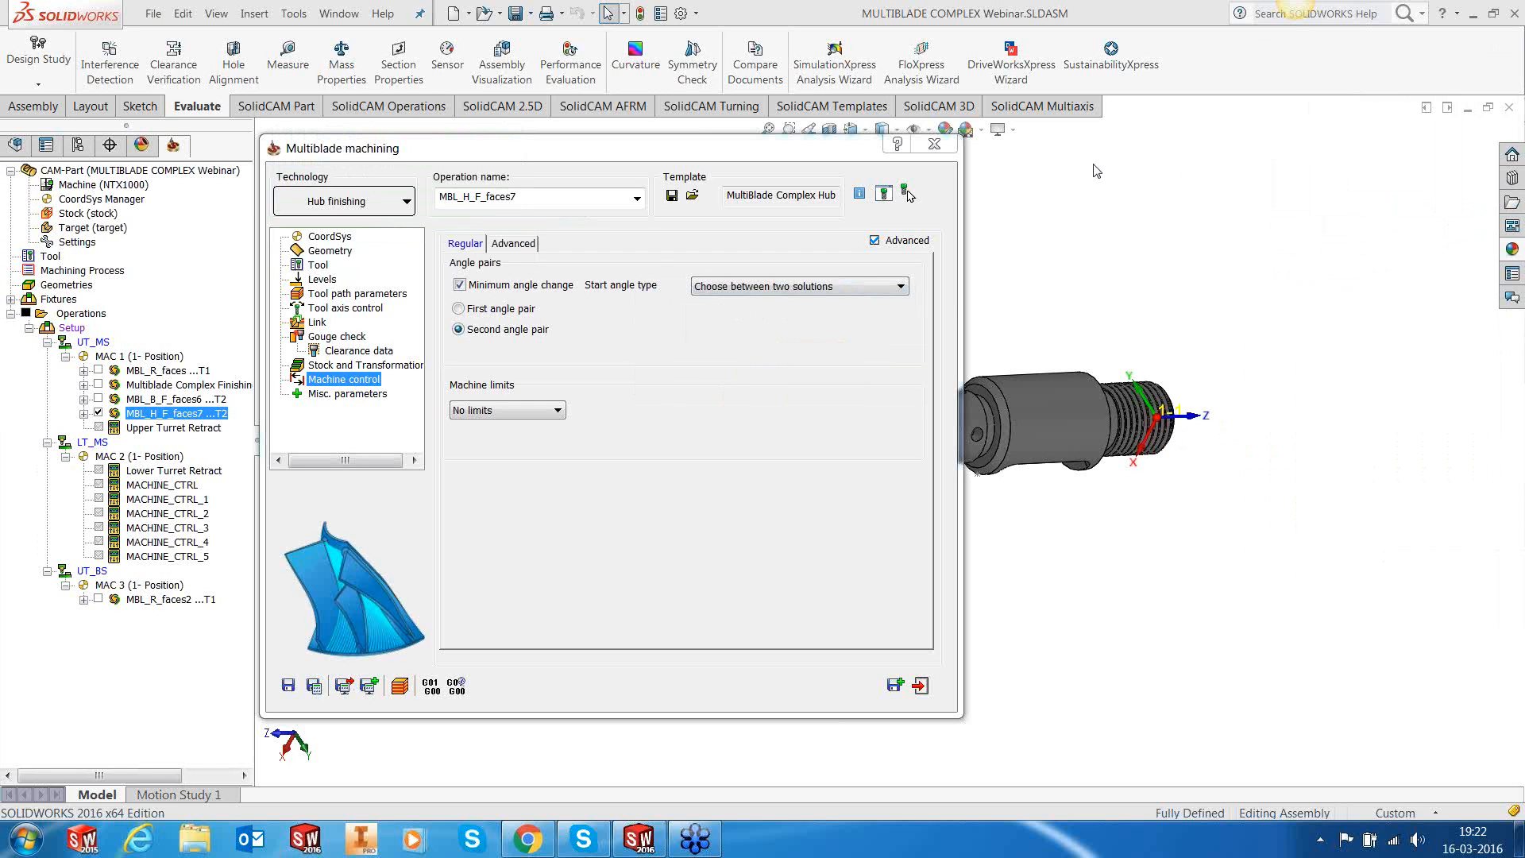
click(949, 151)
click(945, 150)
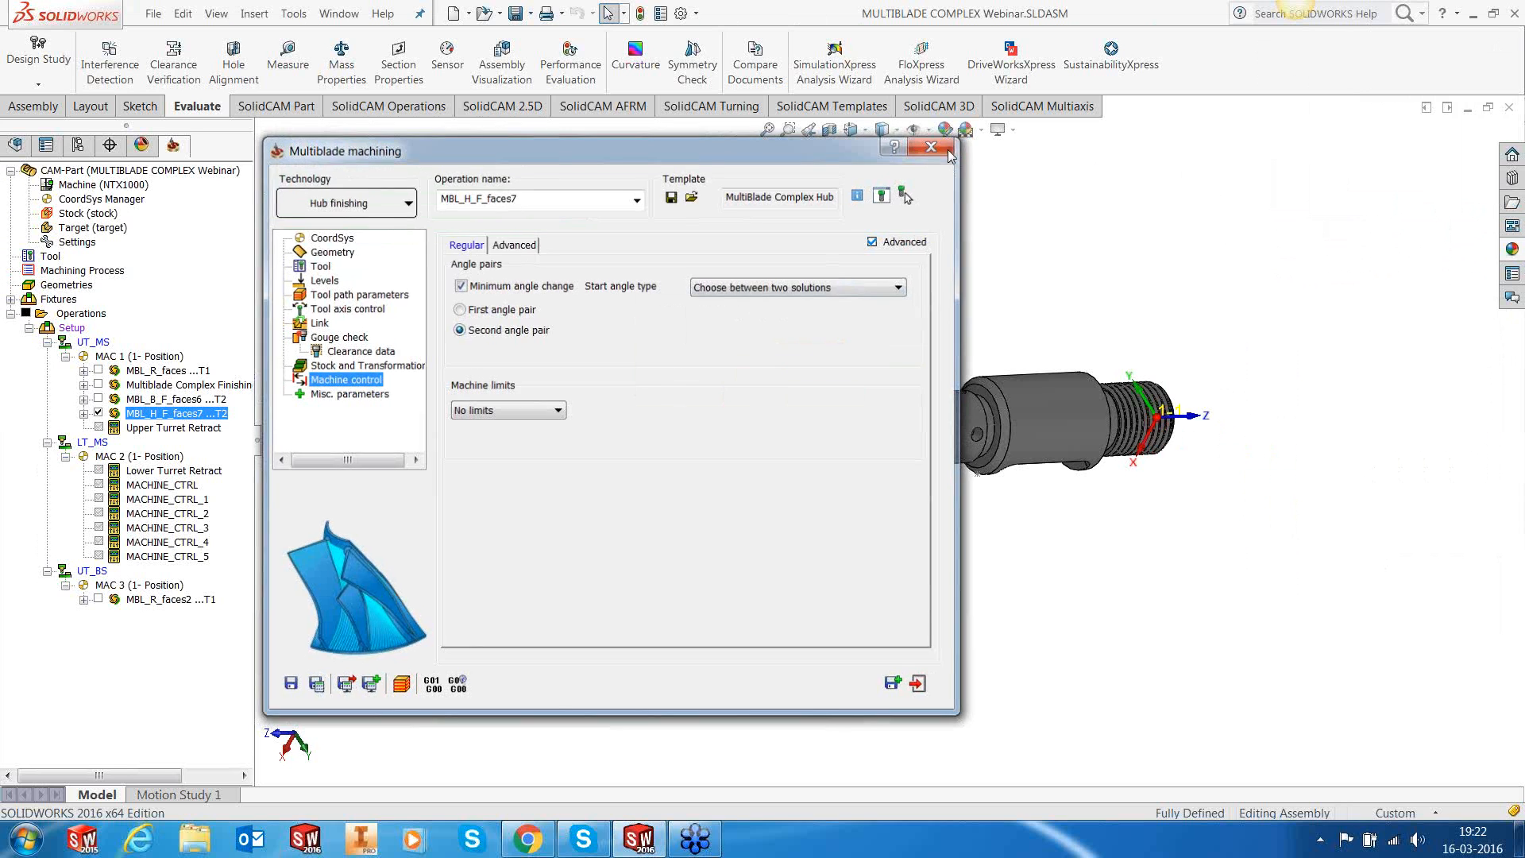
Step: Start the machine simulation for MBL_H_F_faces7 through MBL_R_faces2 and show the workpiece held in the main spindle
shift+click(186, 600)
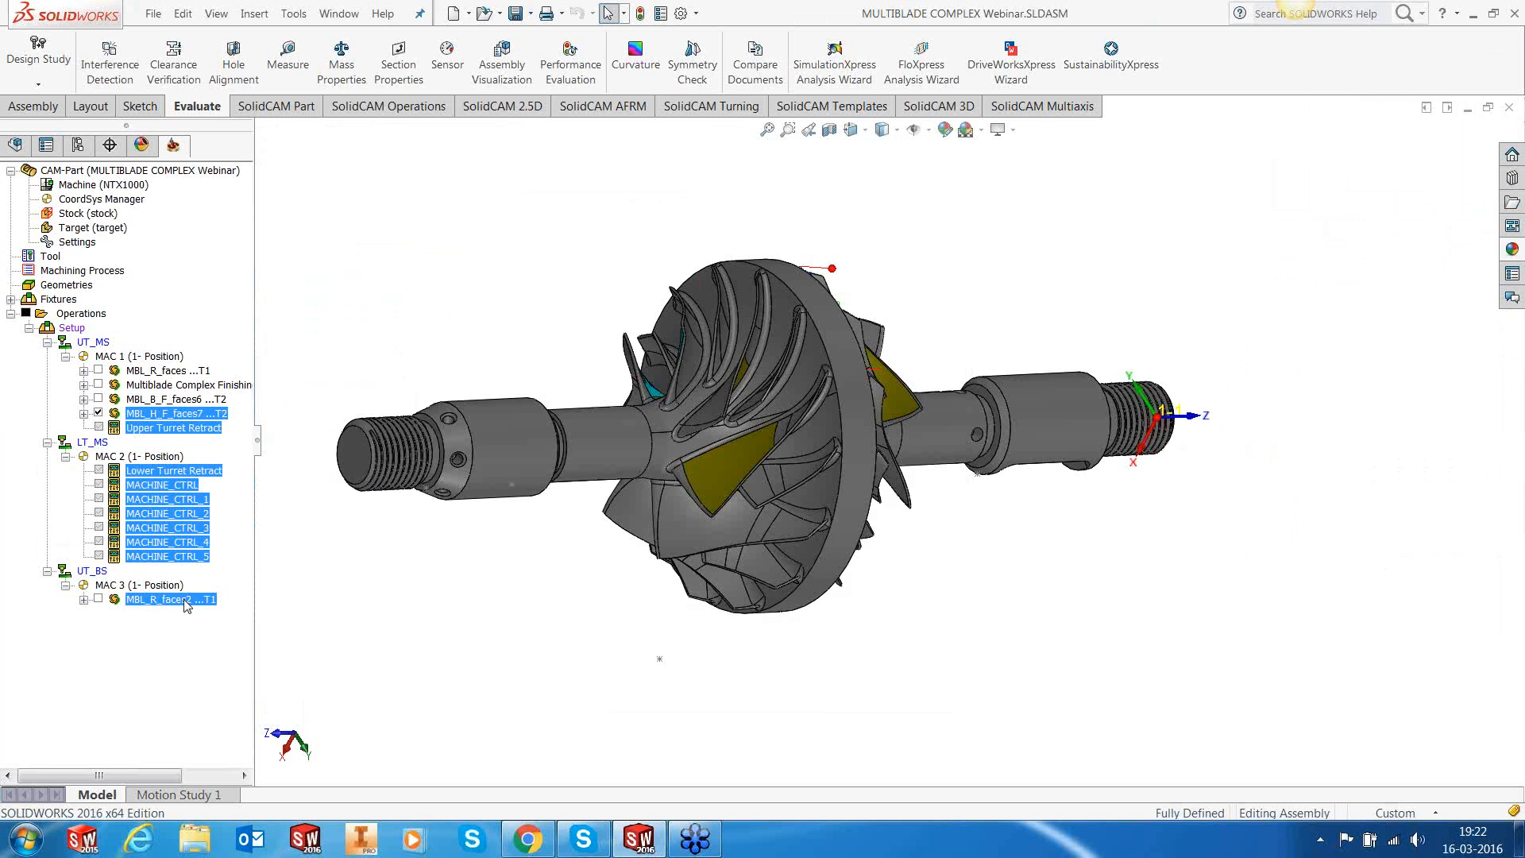
right_click(185, 603)
click(237, 308)
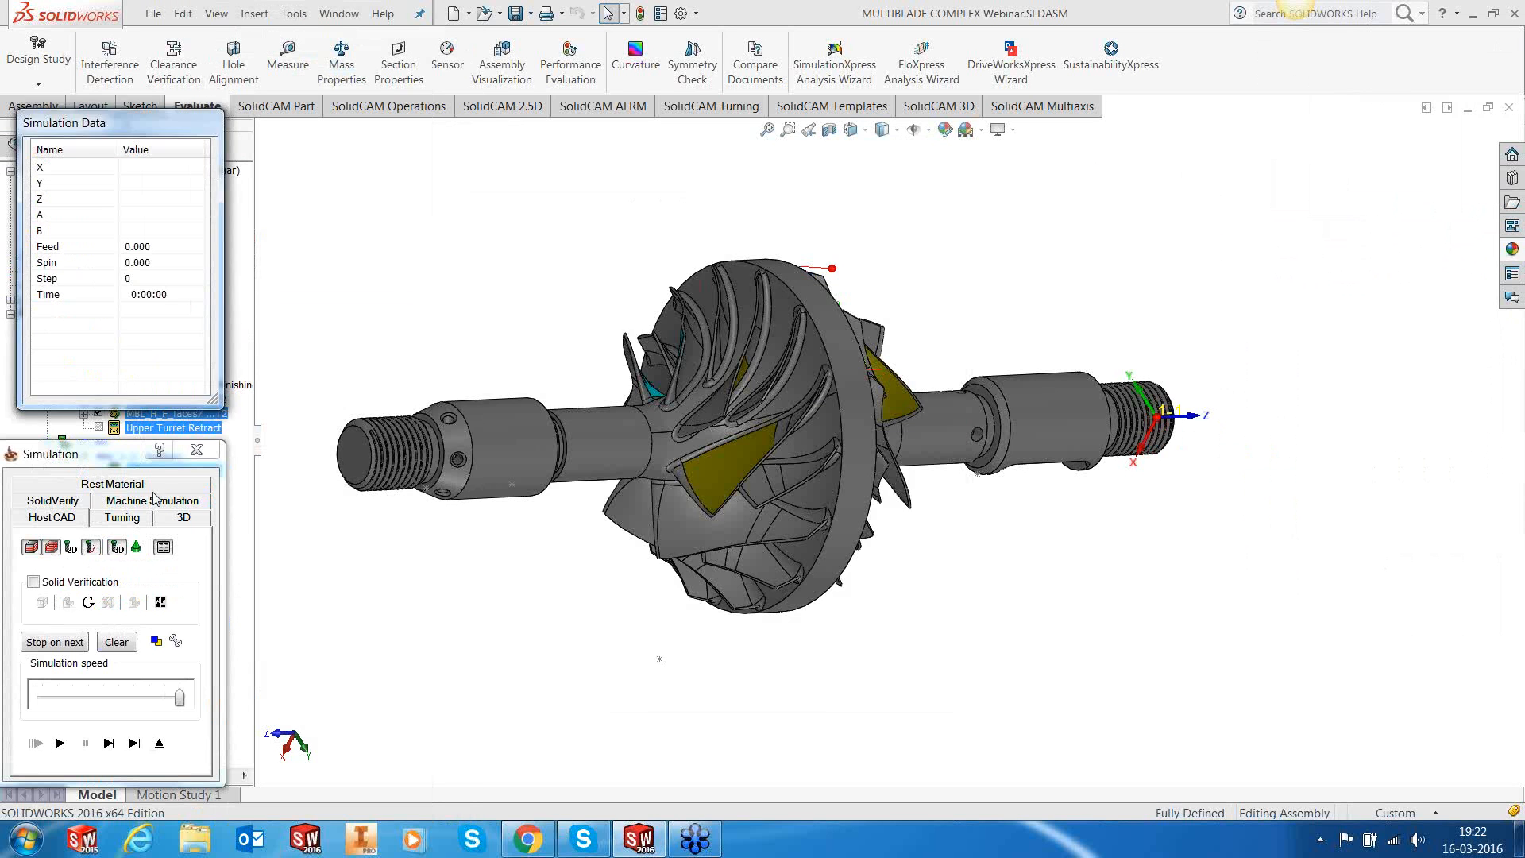
click(154, 501)
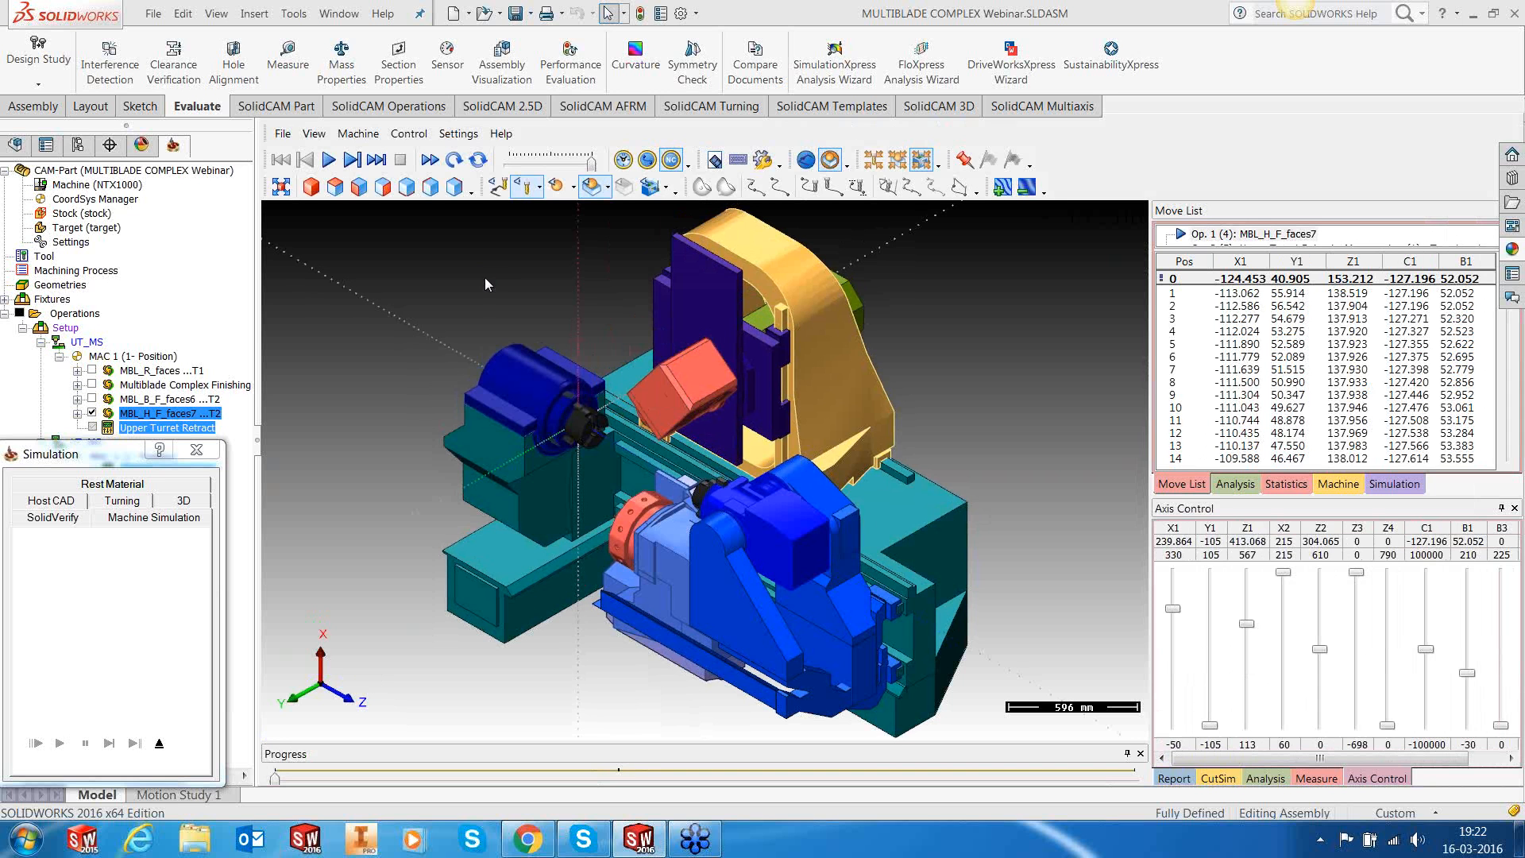
click(573, 188)
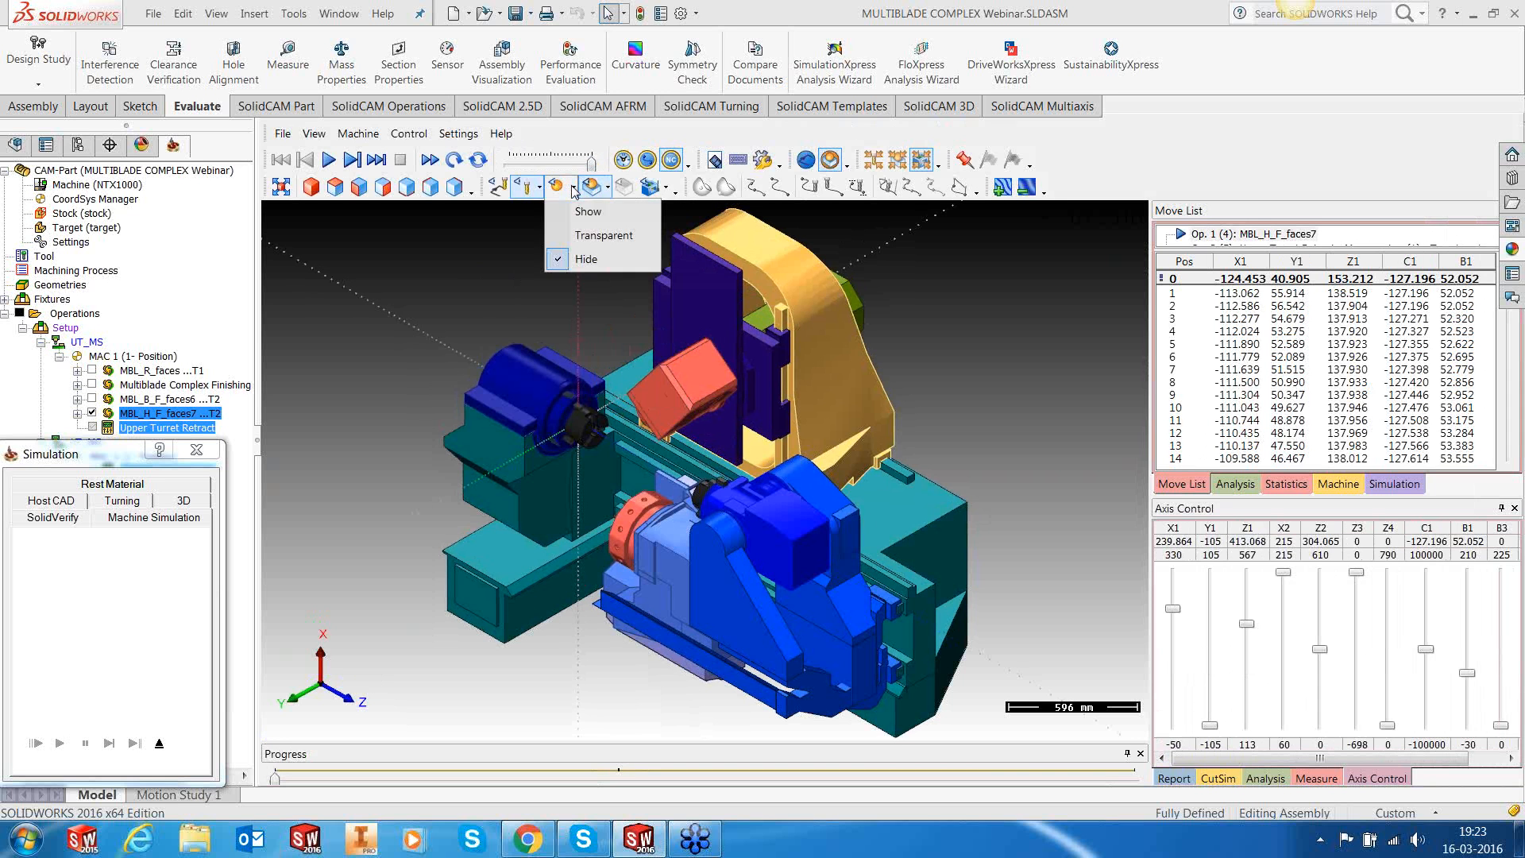
click(604, 211)
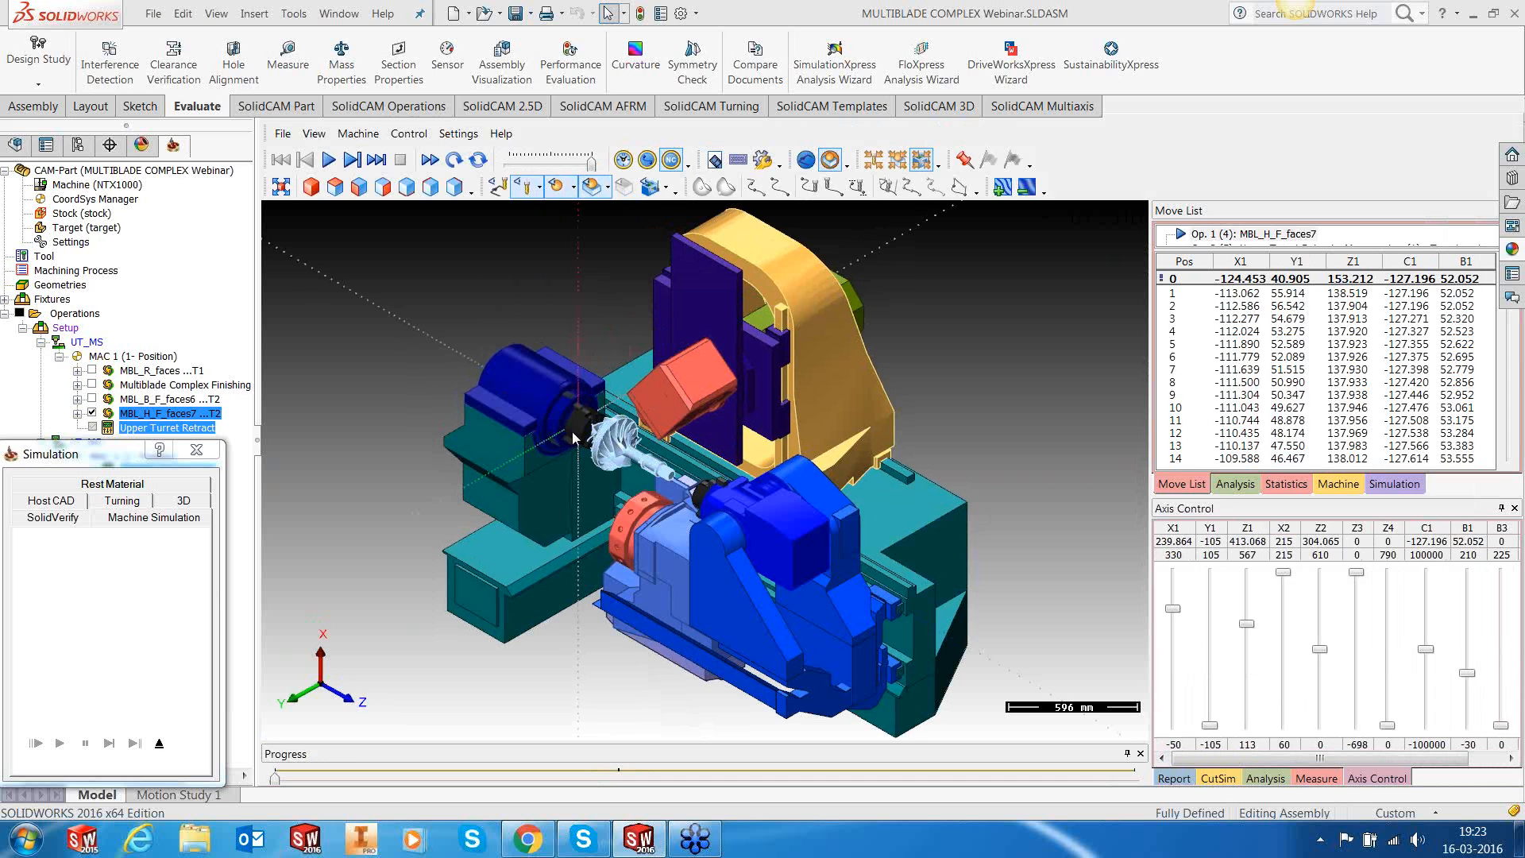
scroll(571, 431, up, 2)
scroll(573, 431, up, 2)
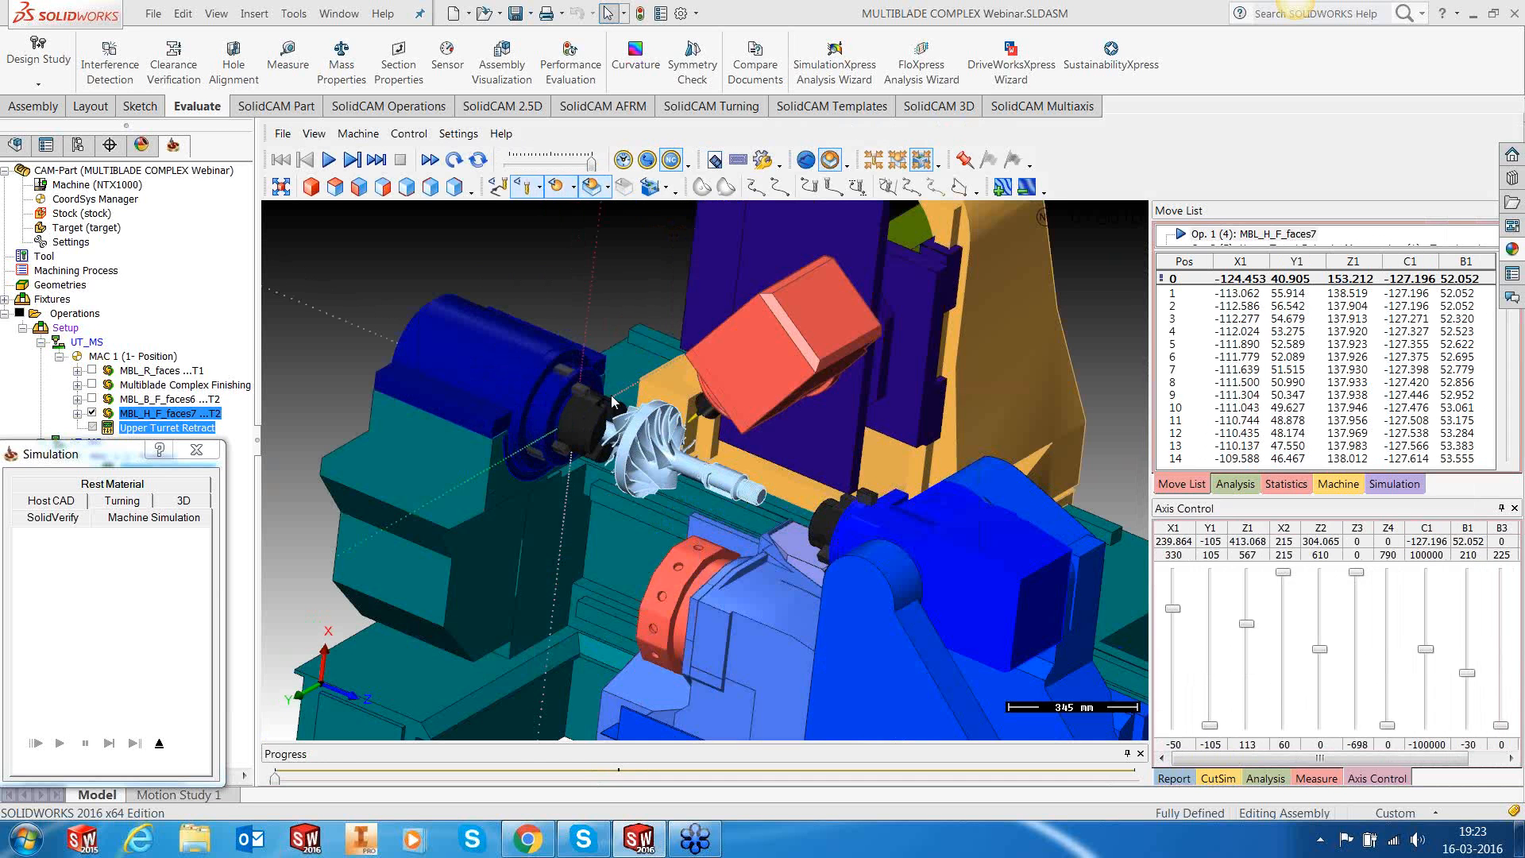
Step: Enlarge the operation list above the moves and jump to the end of Upper Turret Retract, viewed from the front
click(1280, 279)
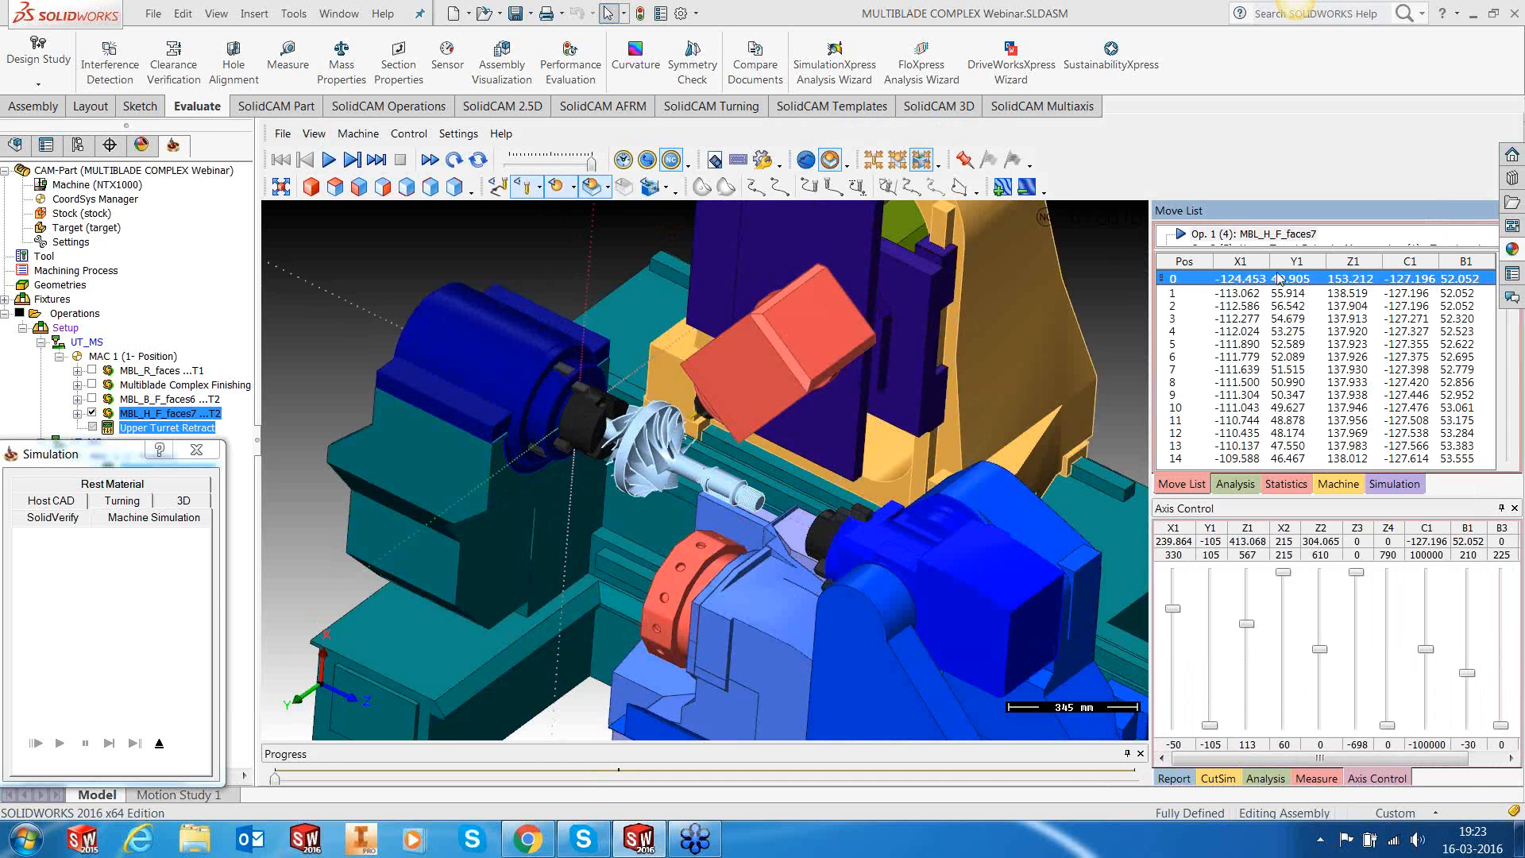
drag(1273, 252, 1271, 320)
click(1268, 248)
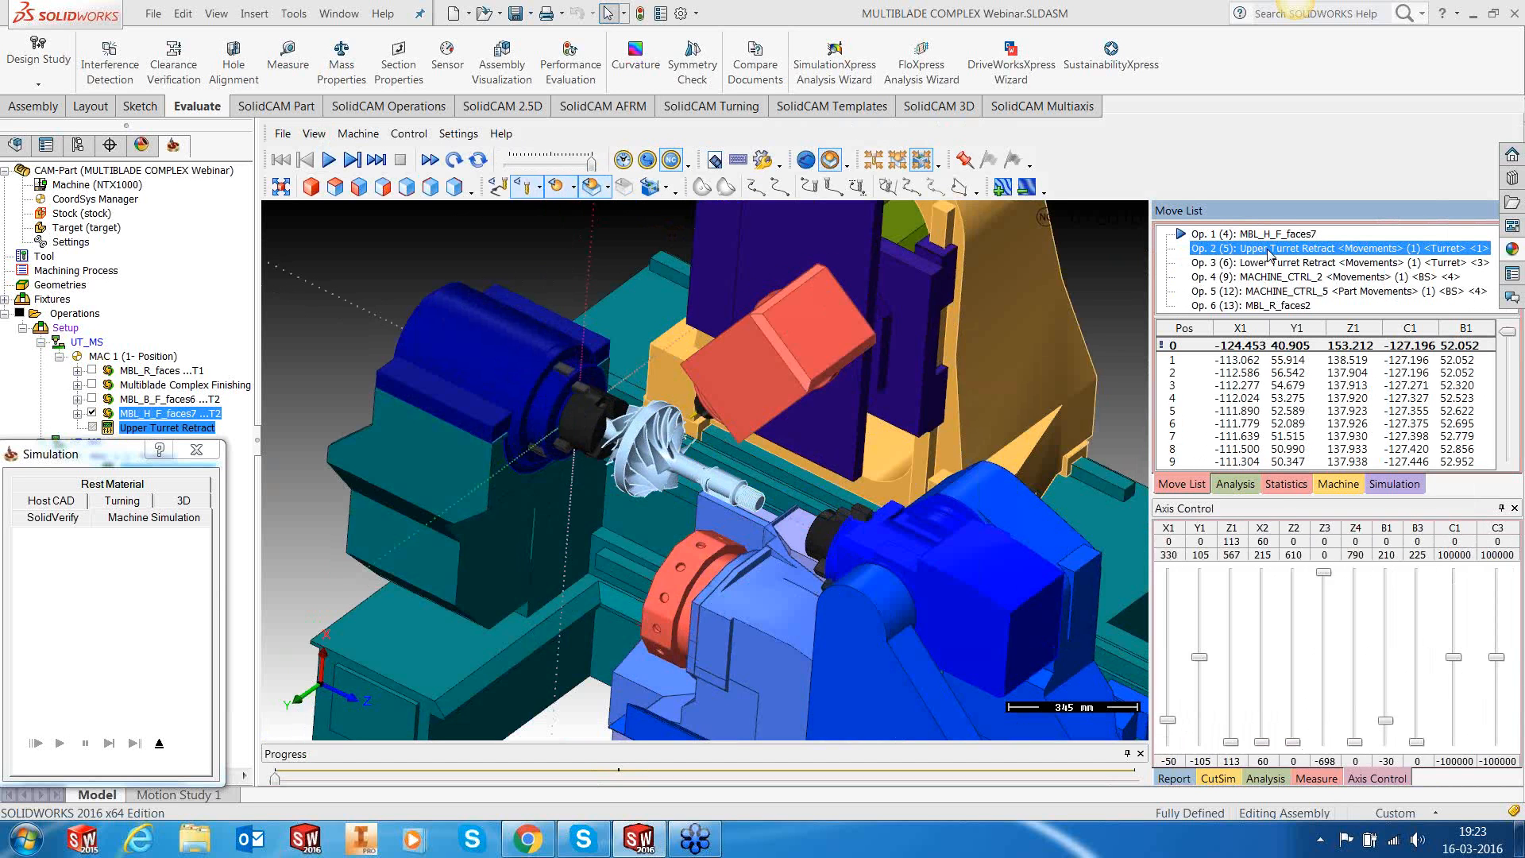
double_click(1268, 249)
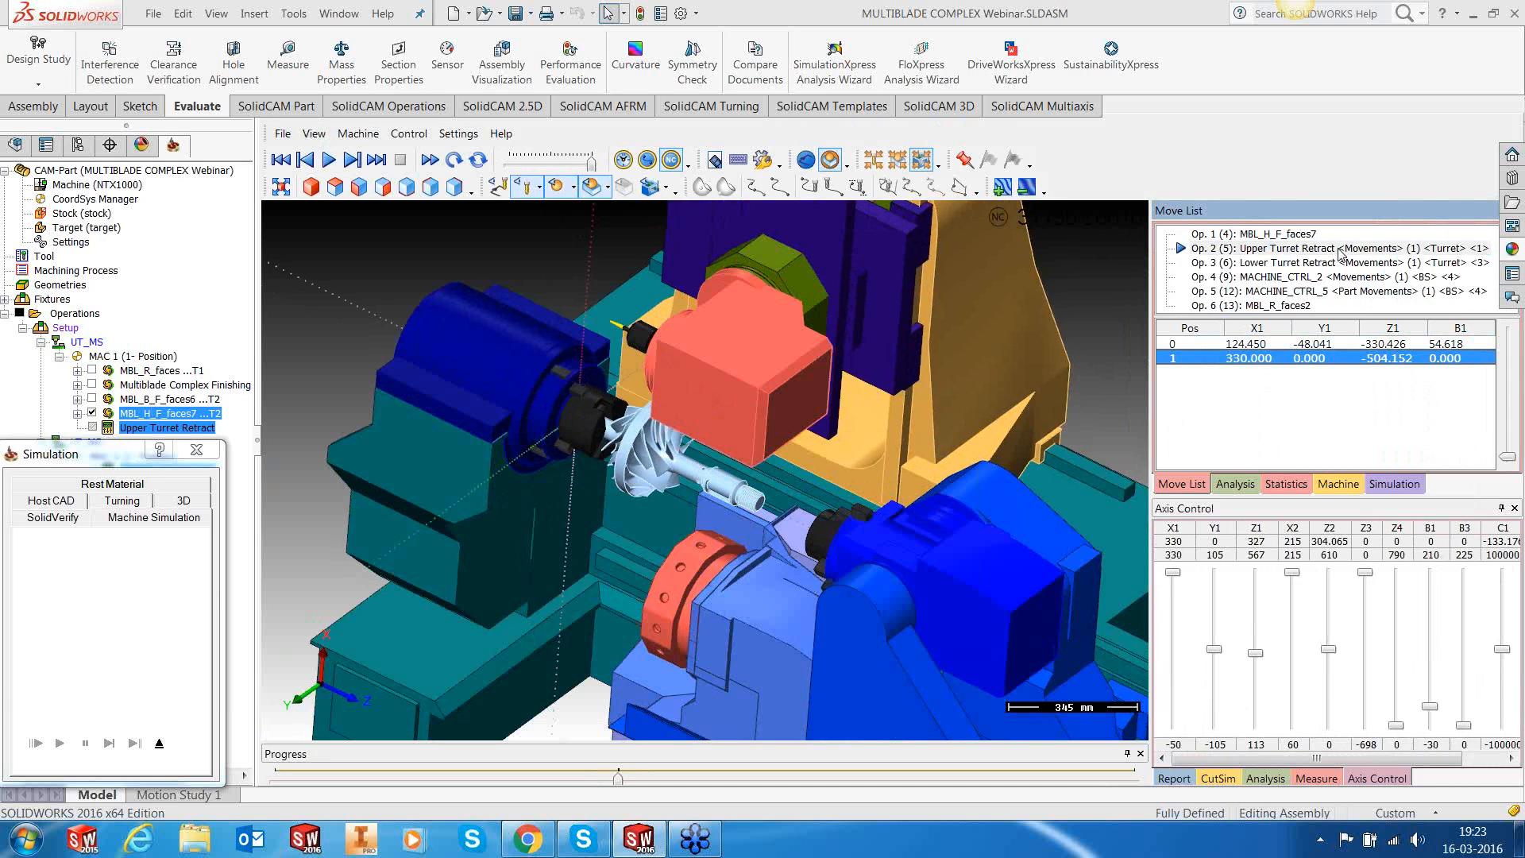
click(359, 187)
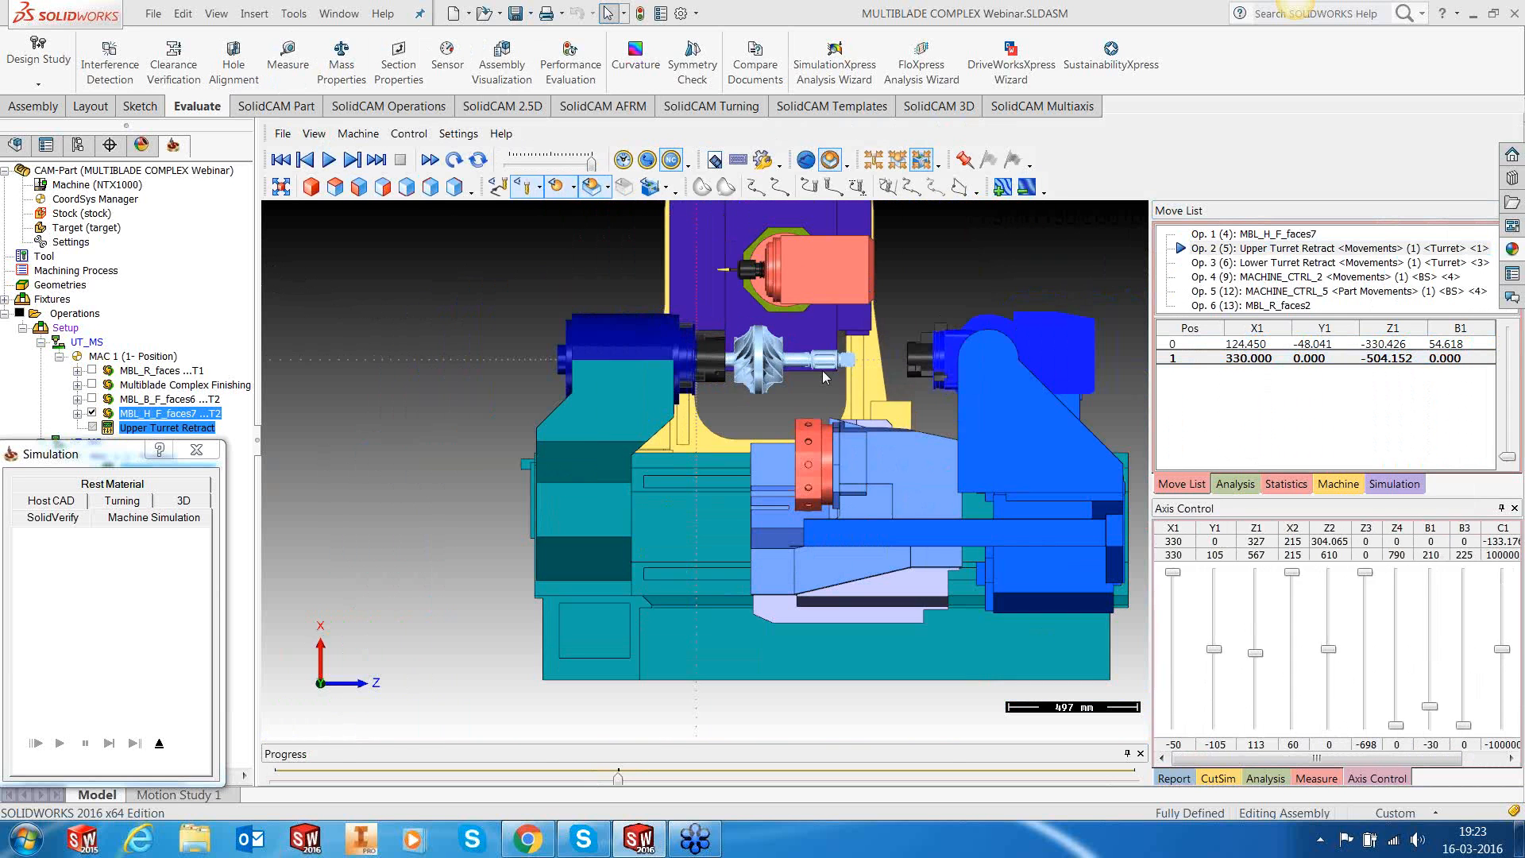
scroll(796, 269, up, 2)
click(1235, 358)
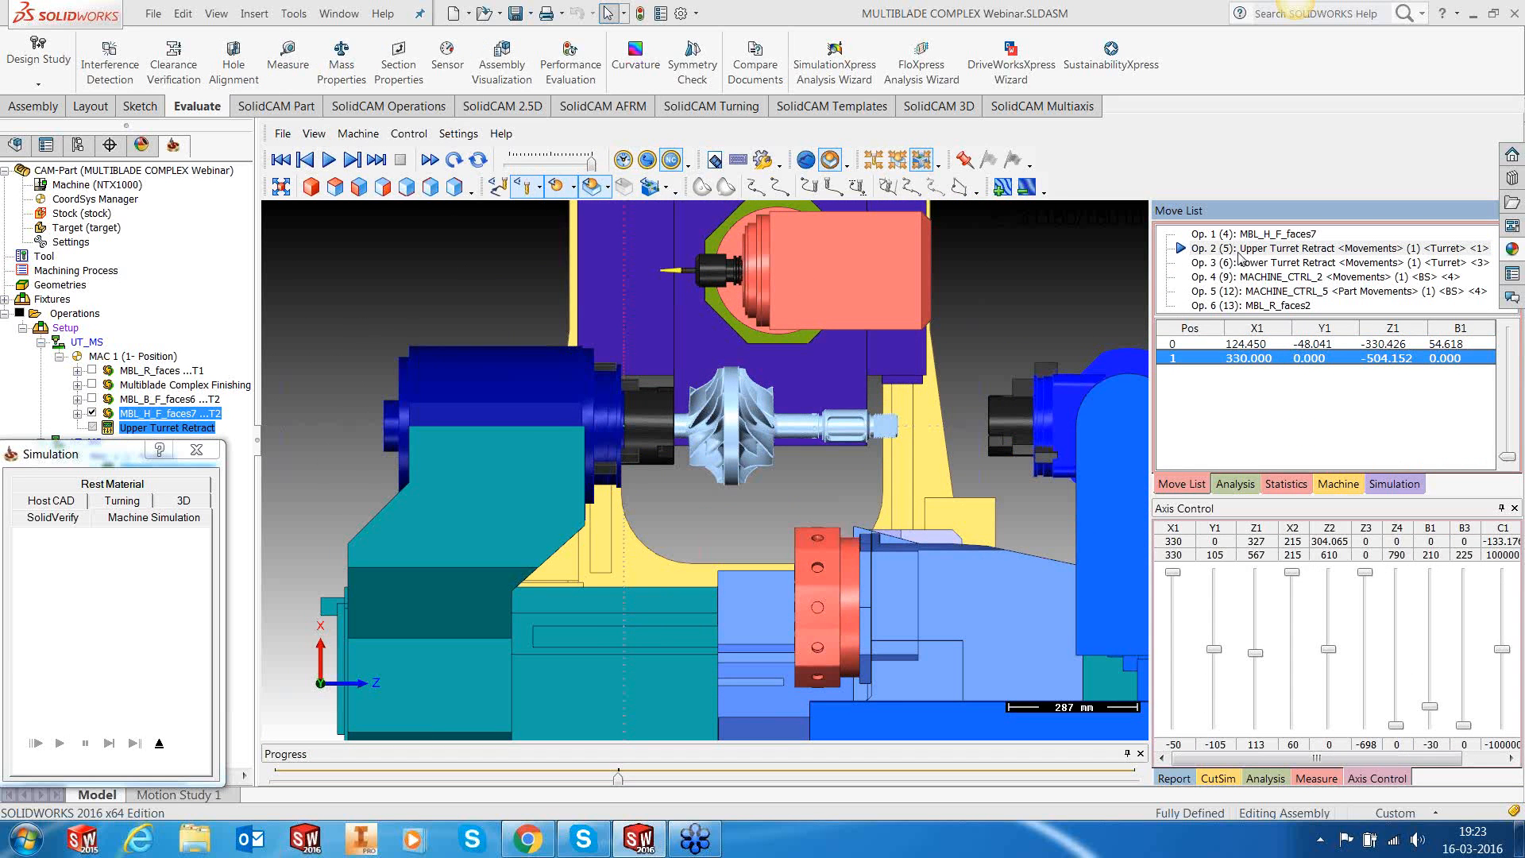
Step: Step through Lower Turret Retract, the back spindle approach of MACHINE_CTRL_2 and the part transfer of MACHINE_CTRL_5
key(Down)
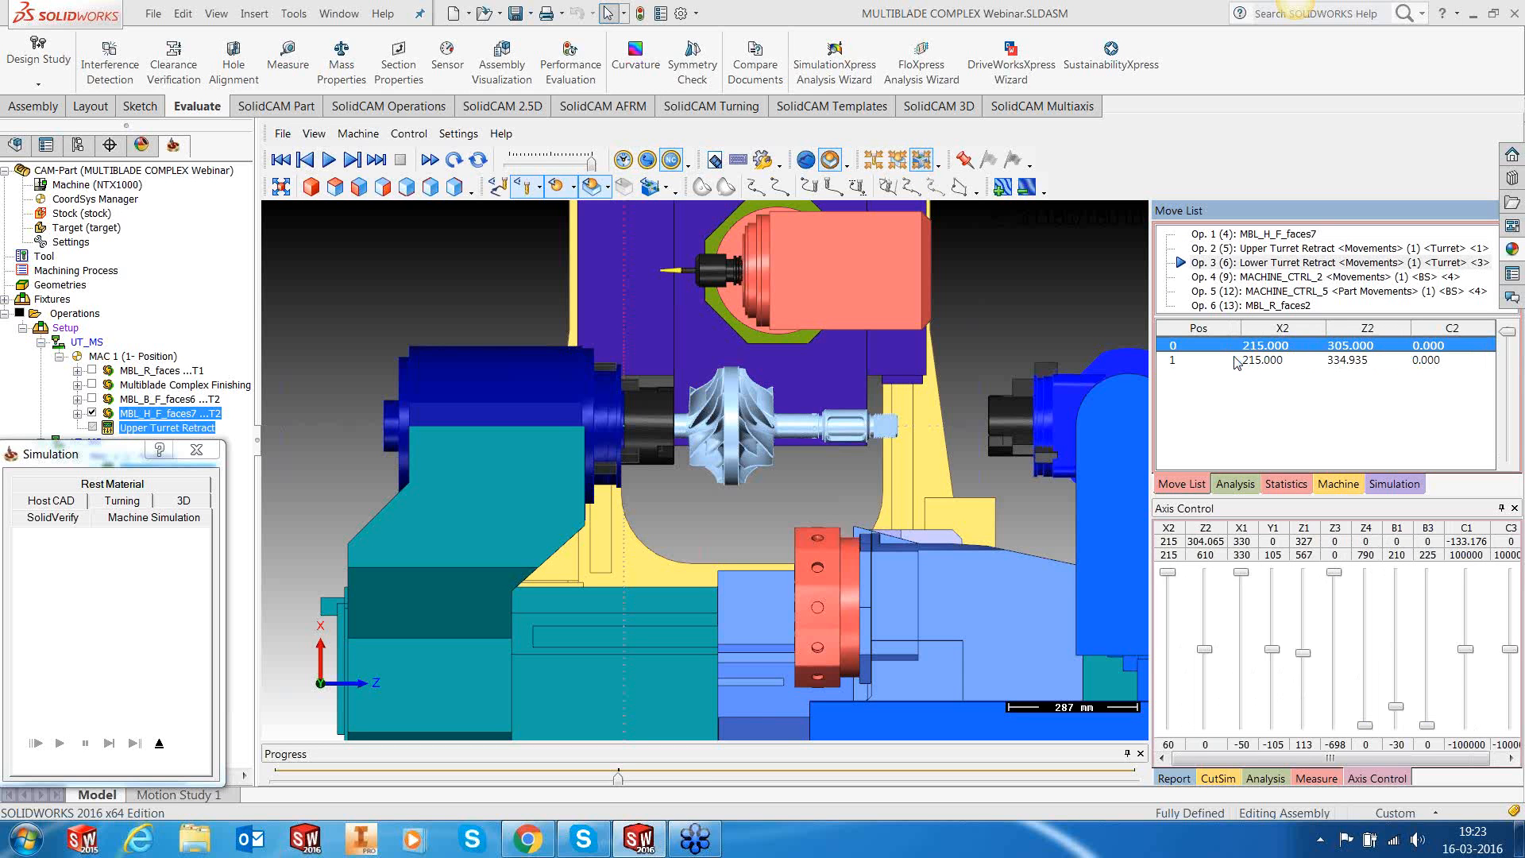
click(1236, 360)
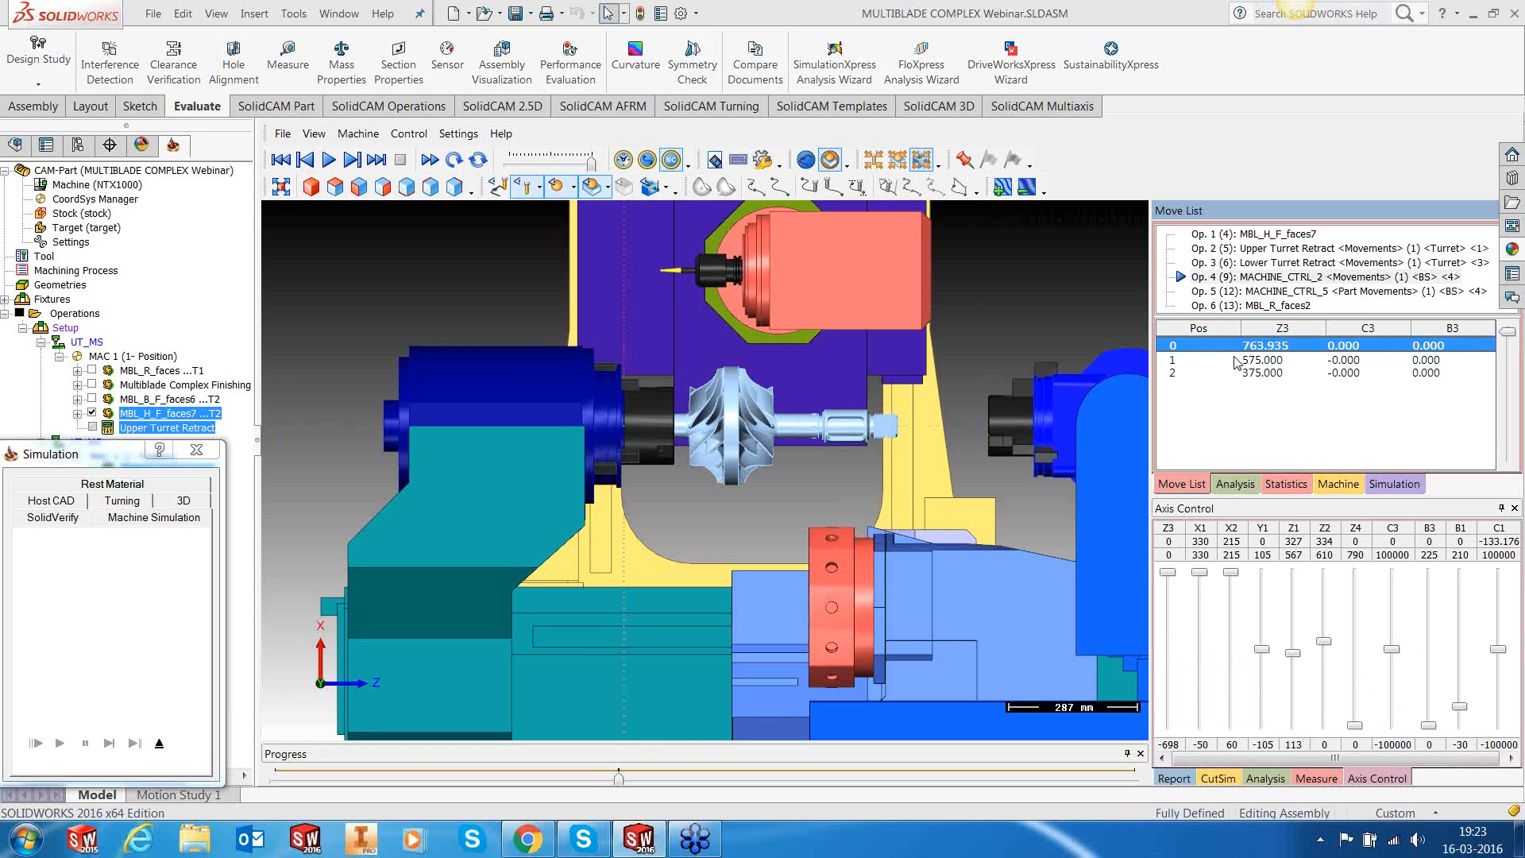
click(1236, 360)
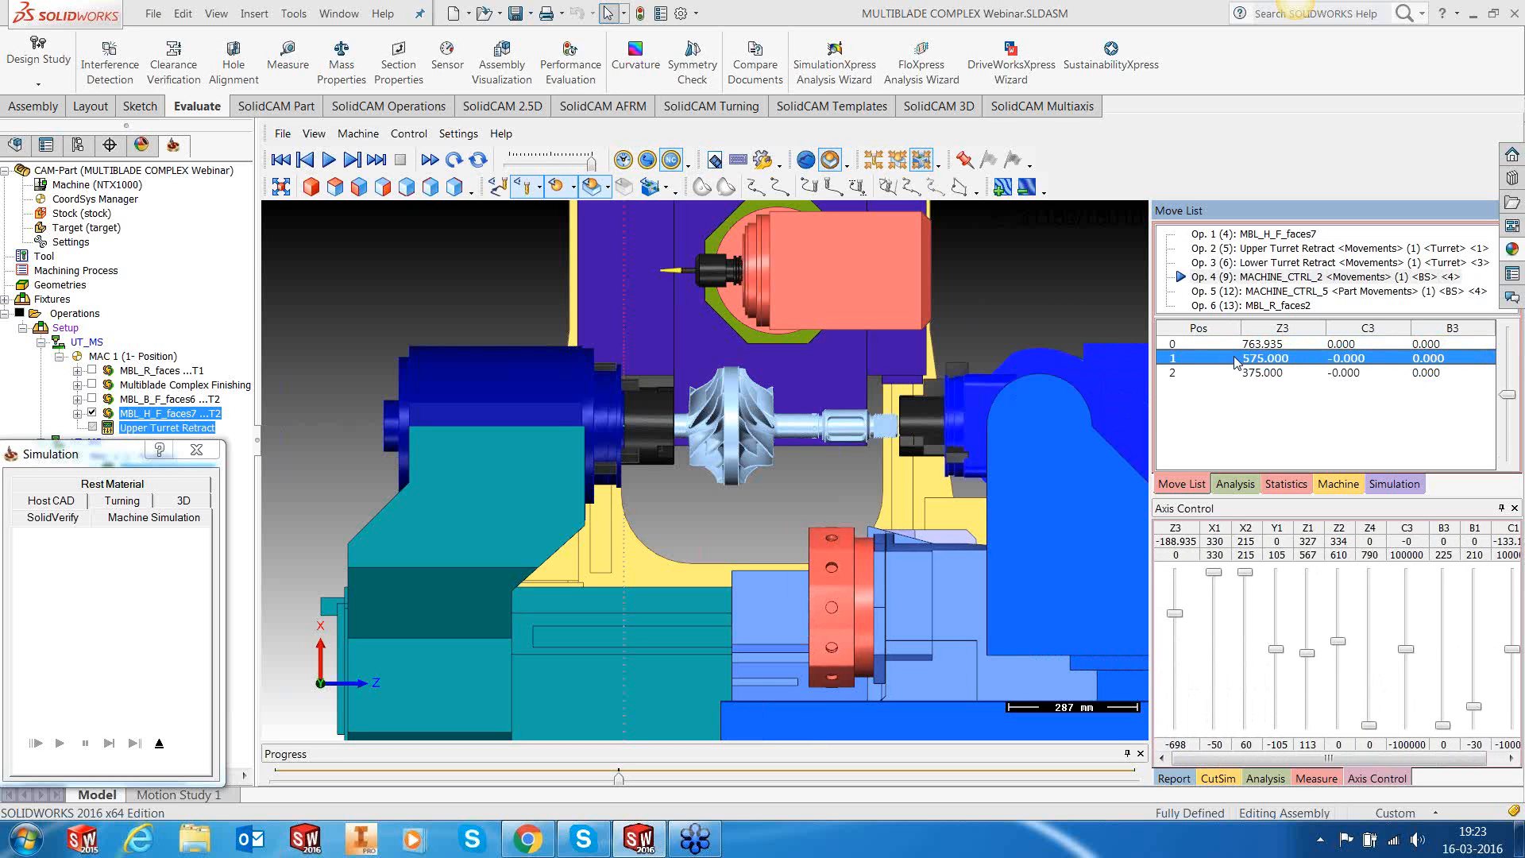
key(Down)
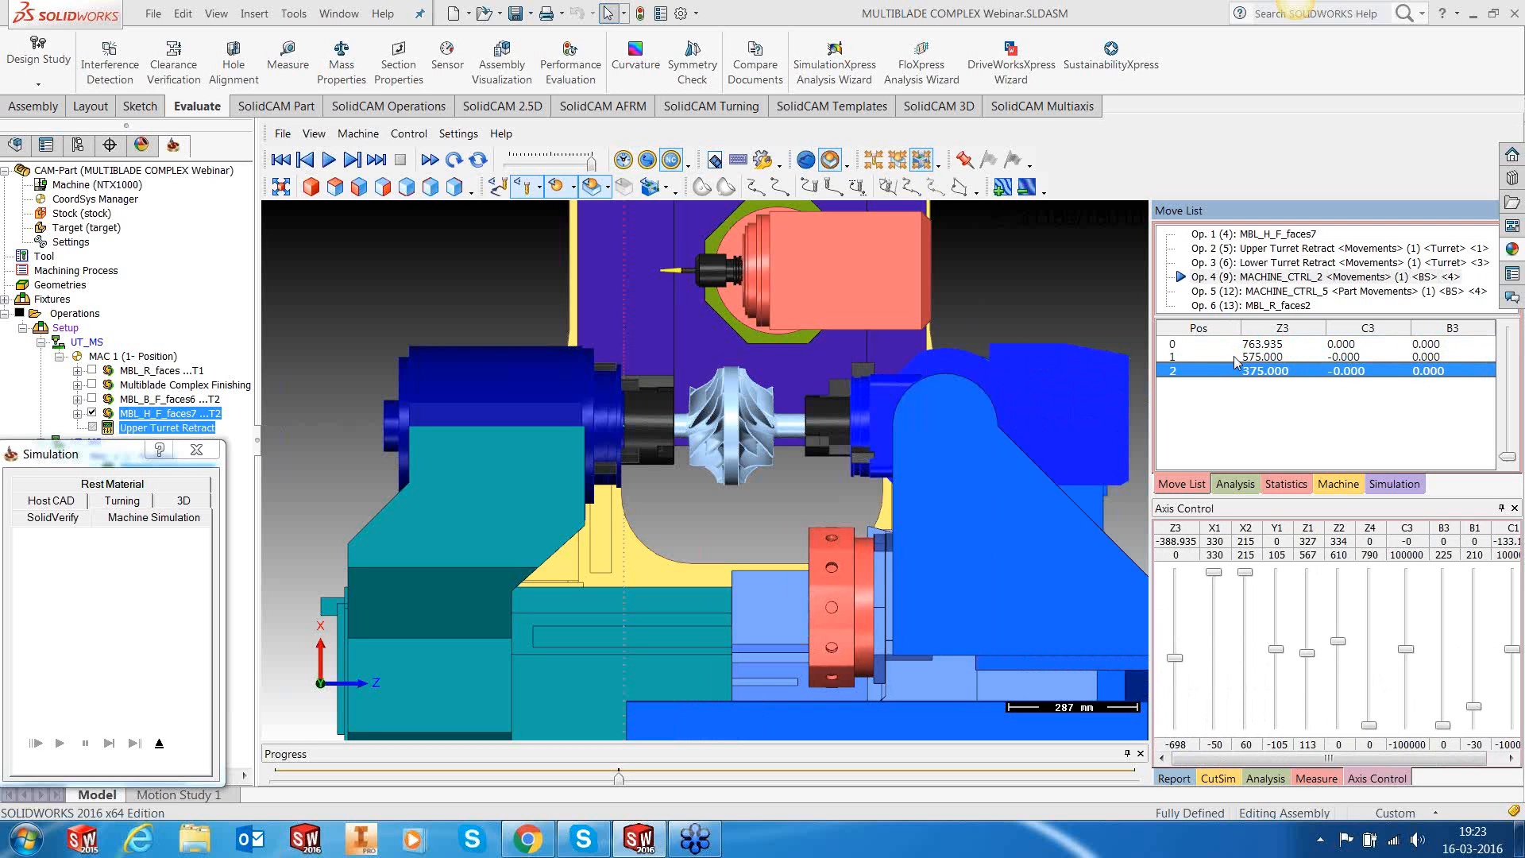
key(Down)
key(Down)
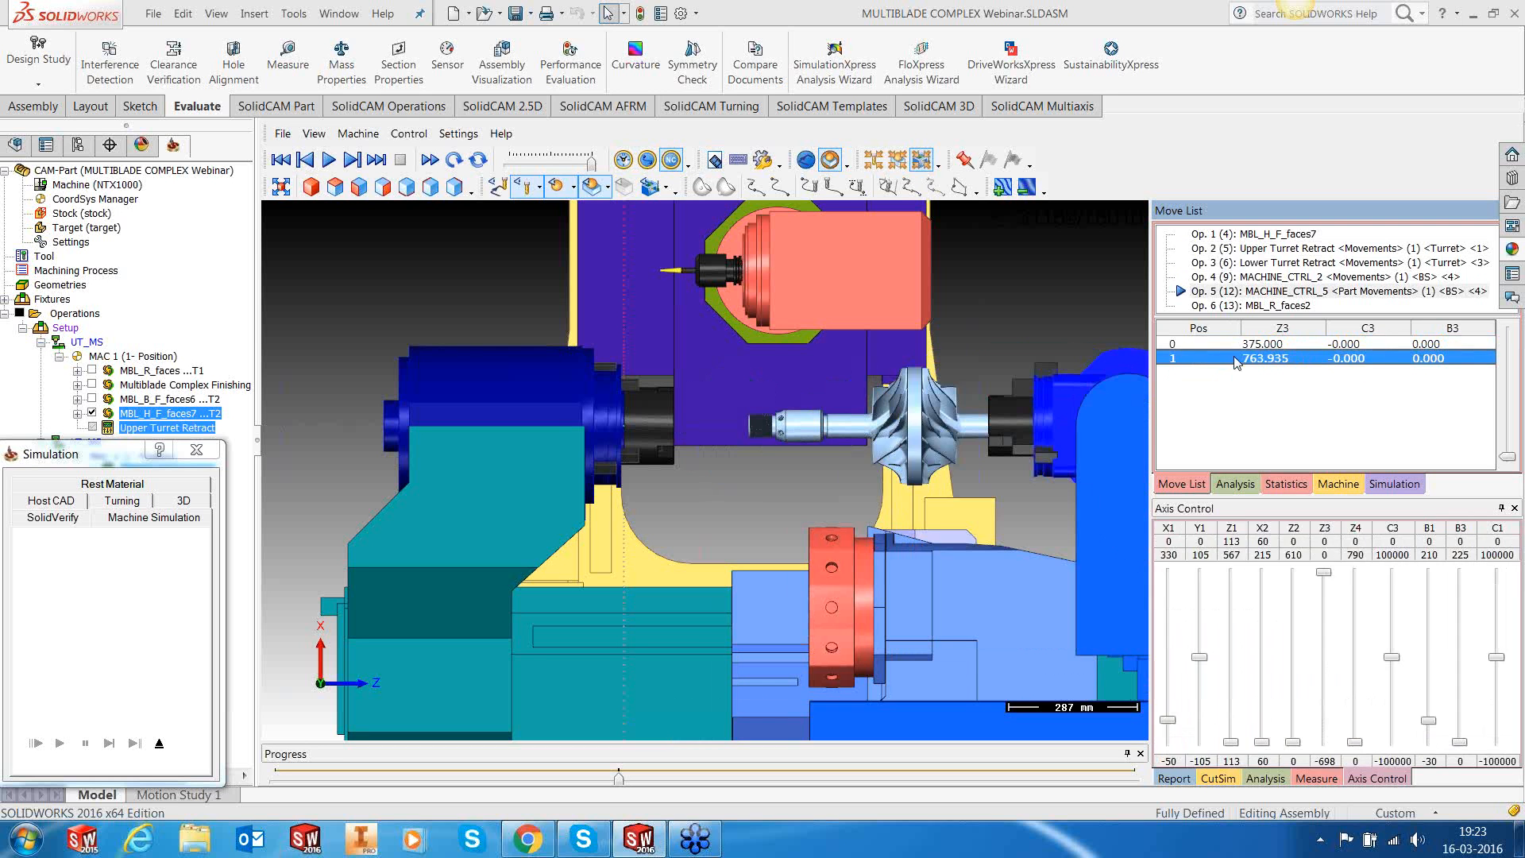
Step: Step through the first moves of MBL_R_faces2 on the back spindle and return to the start of MACHINE_CTRL_5
key(Down)
key(Down)
key(Down)
key(Down)
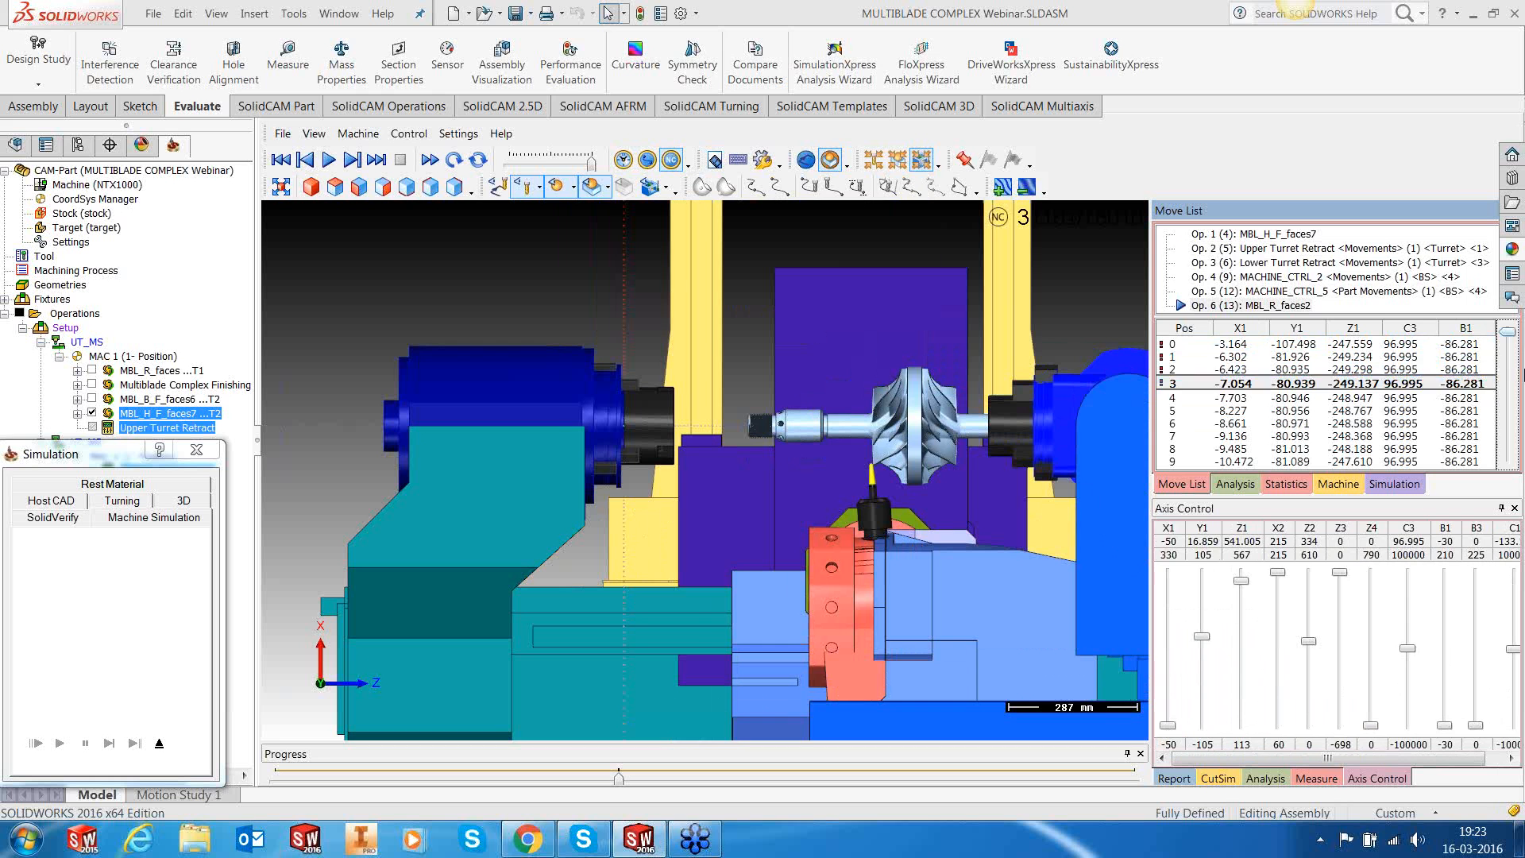
click(1357, 292)
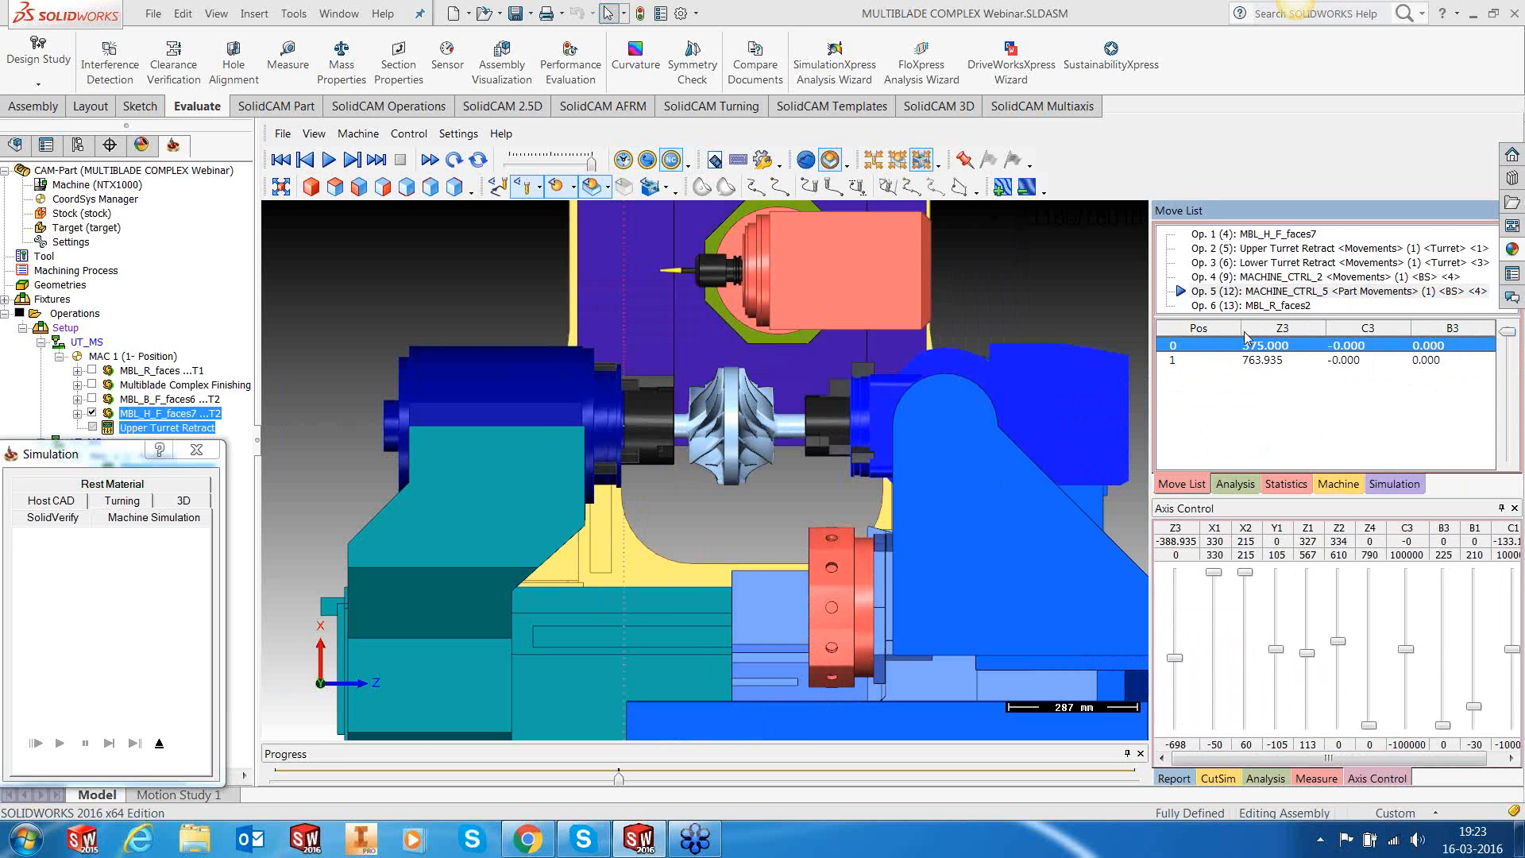
Step: Advance the MACHINE_CTRL_5 part transfer to its final back spindle position and exit the machine simulation
scroll(1245, 338, down, 1)
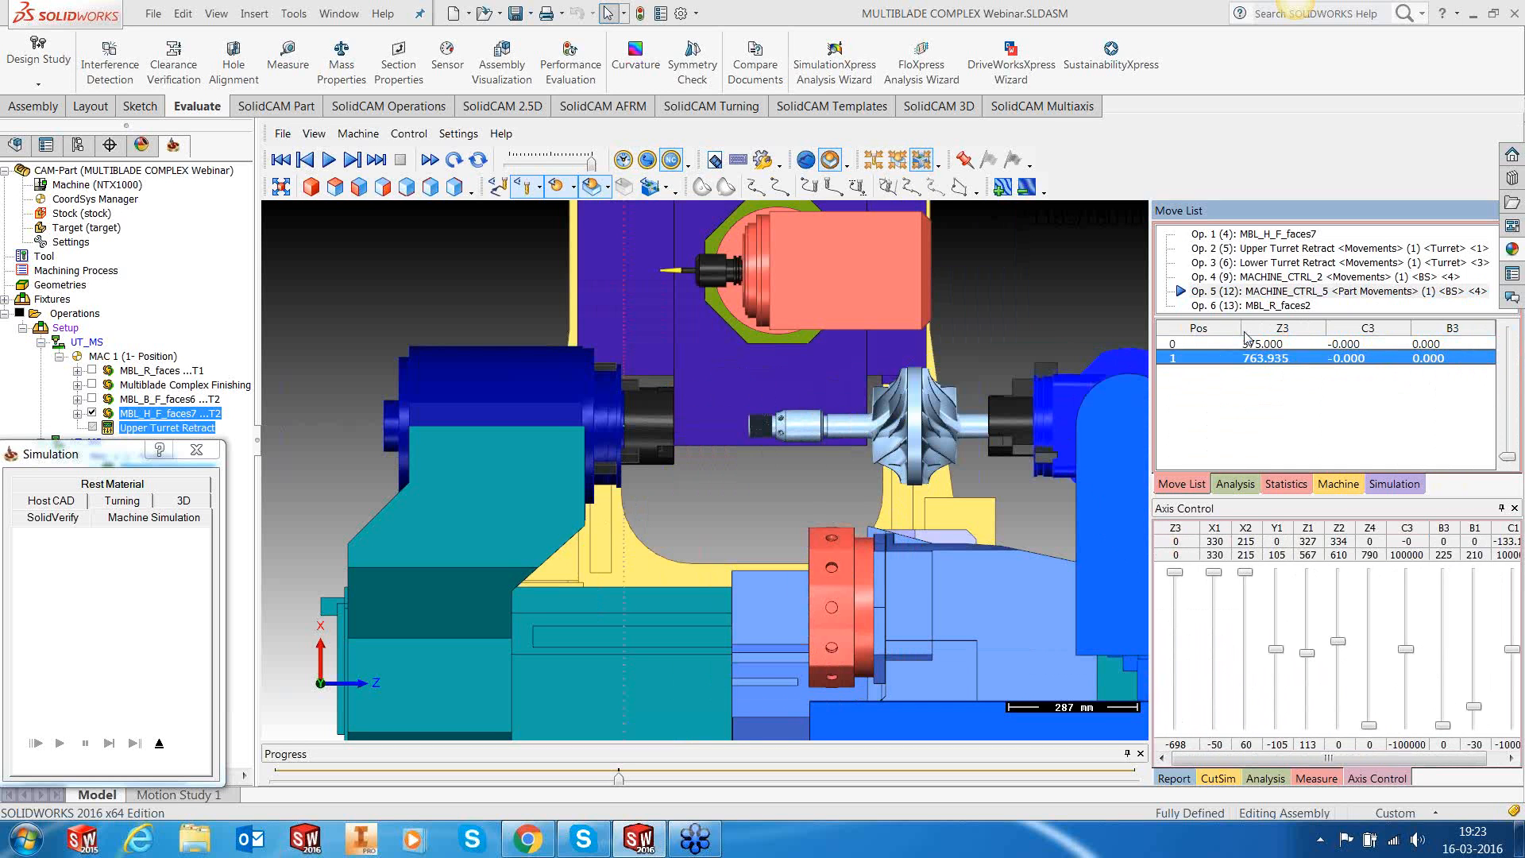
click(1057, 454)
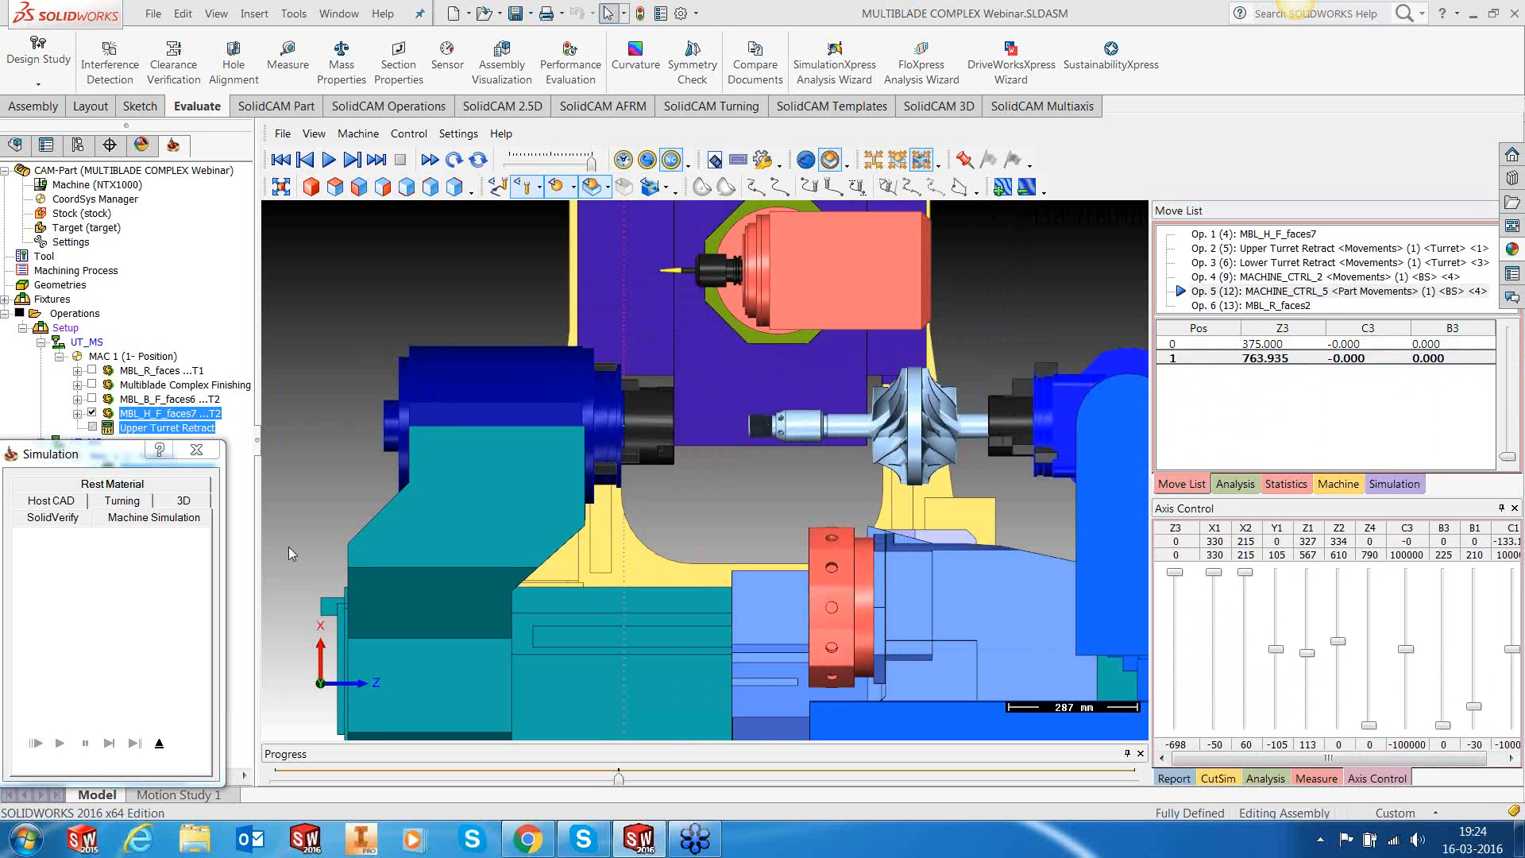
click(160, 745)
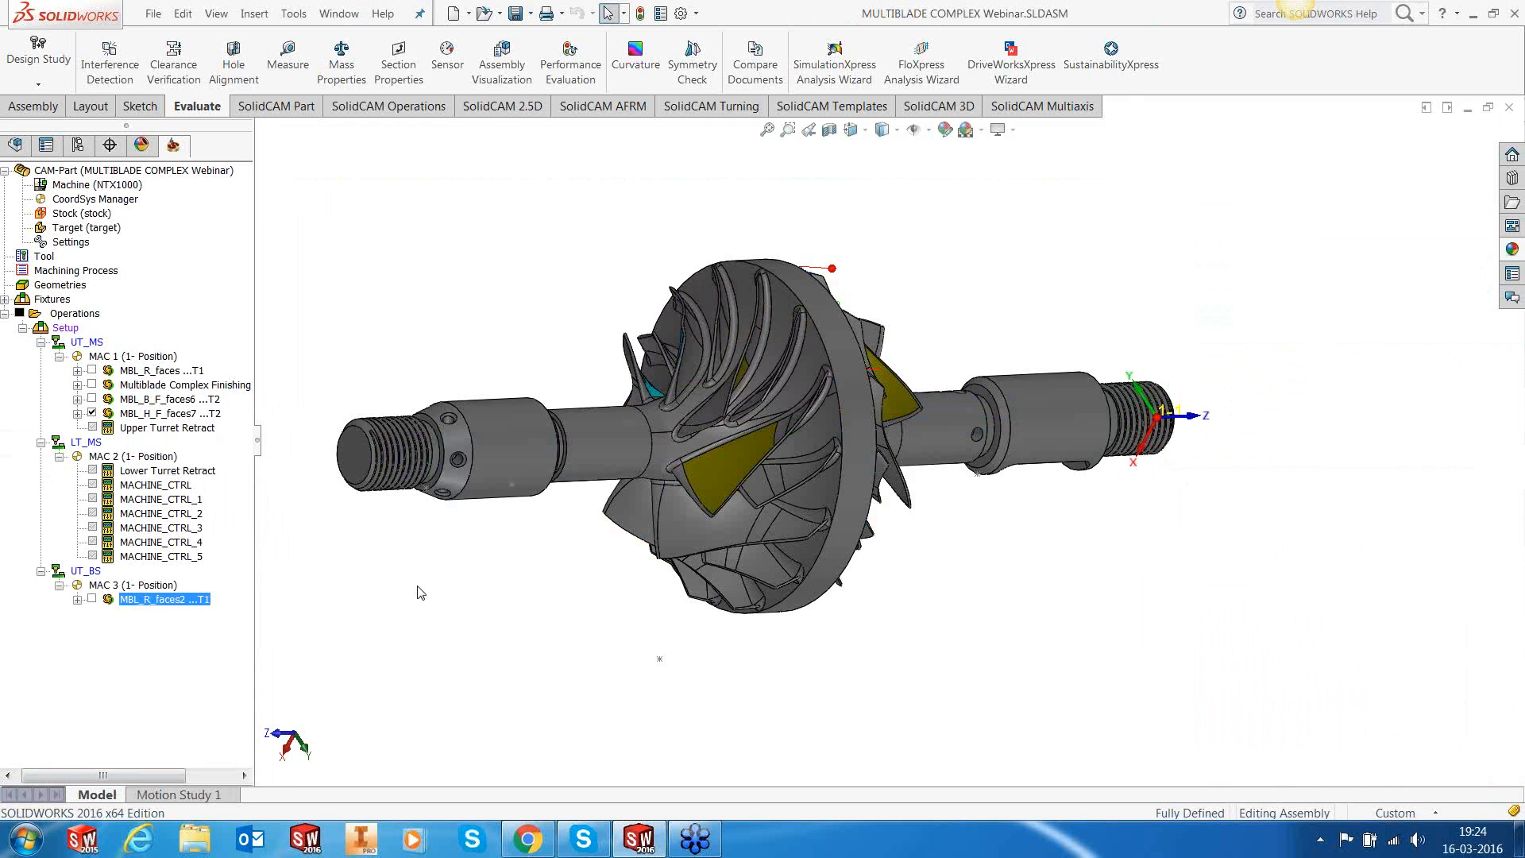
Step: Examine the impeller blades on both sides of the shaft model from several angles
scroll(619, 429, down, 2)
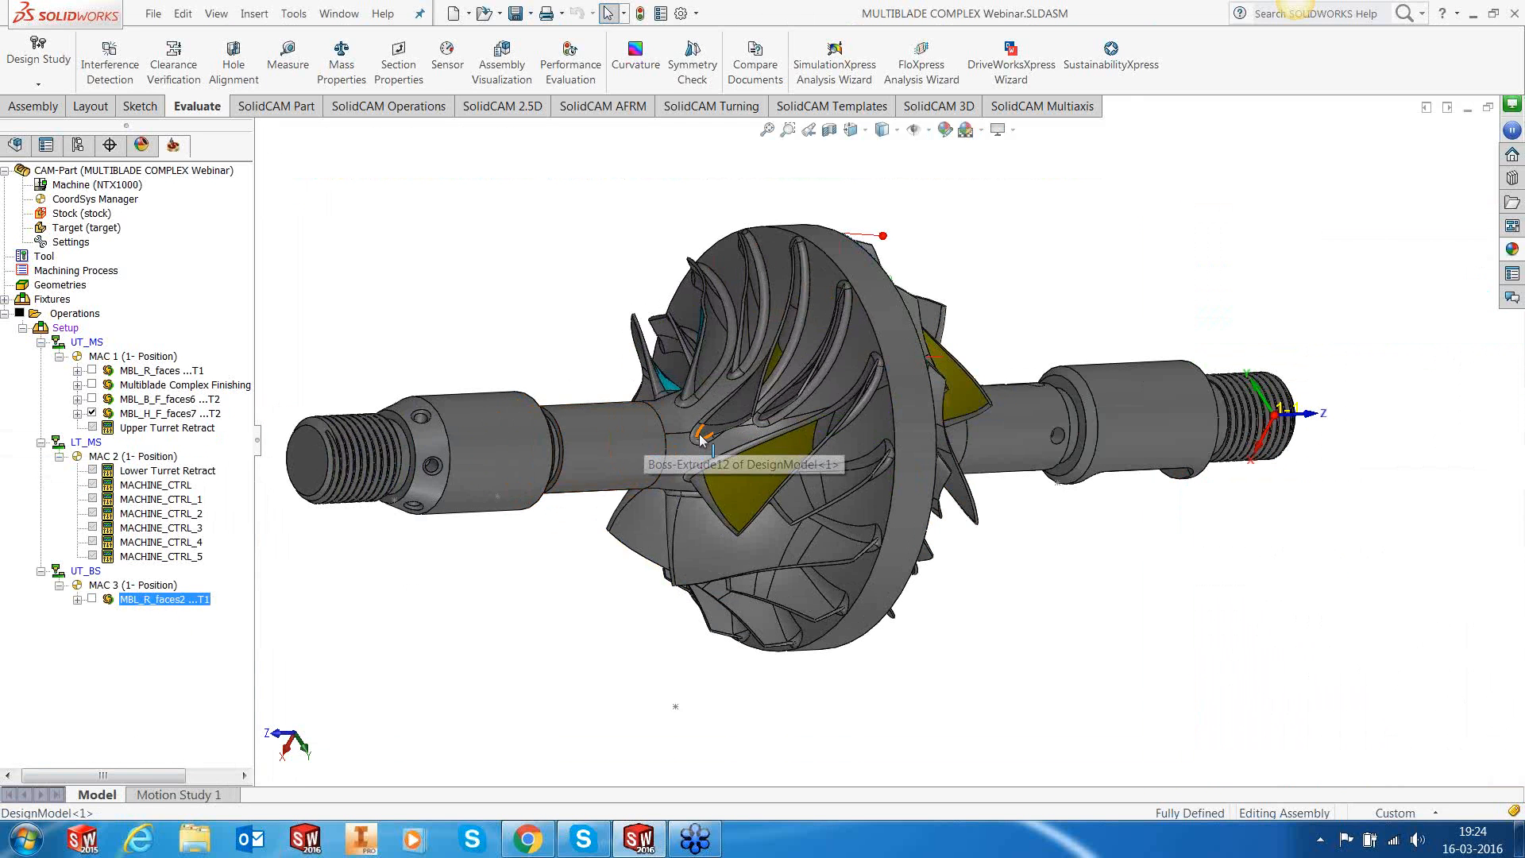
middle_drag(700, 440, 721, 461)
scroll(721, 461, up, 3)
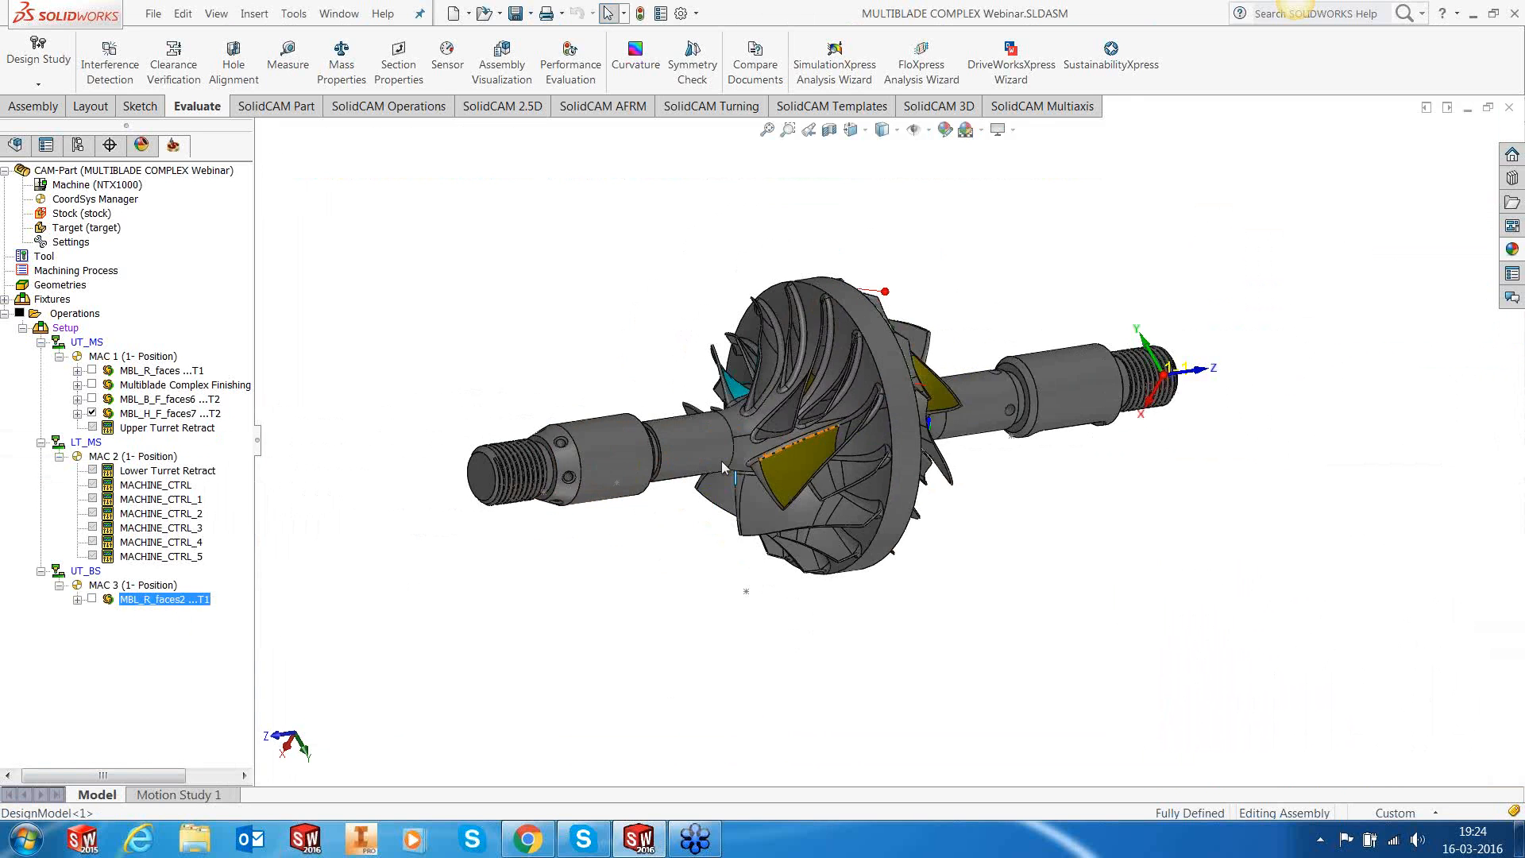
mouse_move(834, 445)
middle_down()
mouse_move(762, 434)
mouse_move(834, 429)
middle_up()
scroll(836, 429, down, 2)
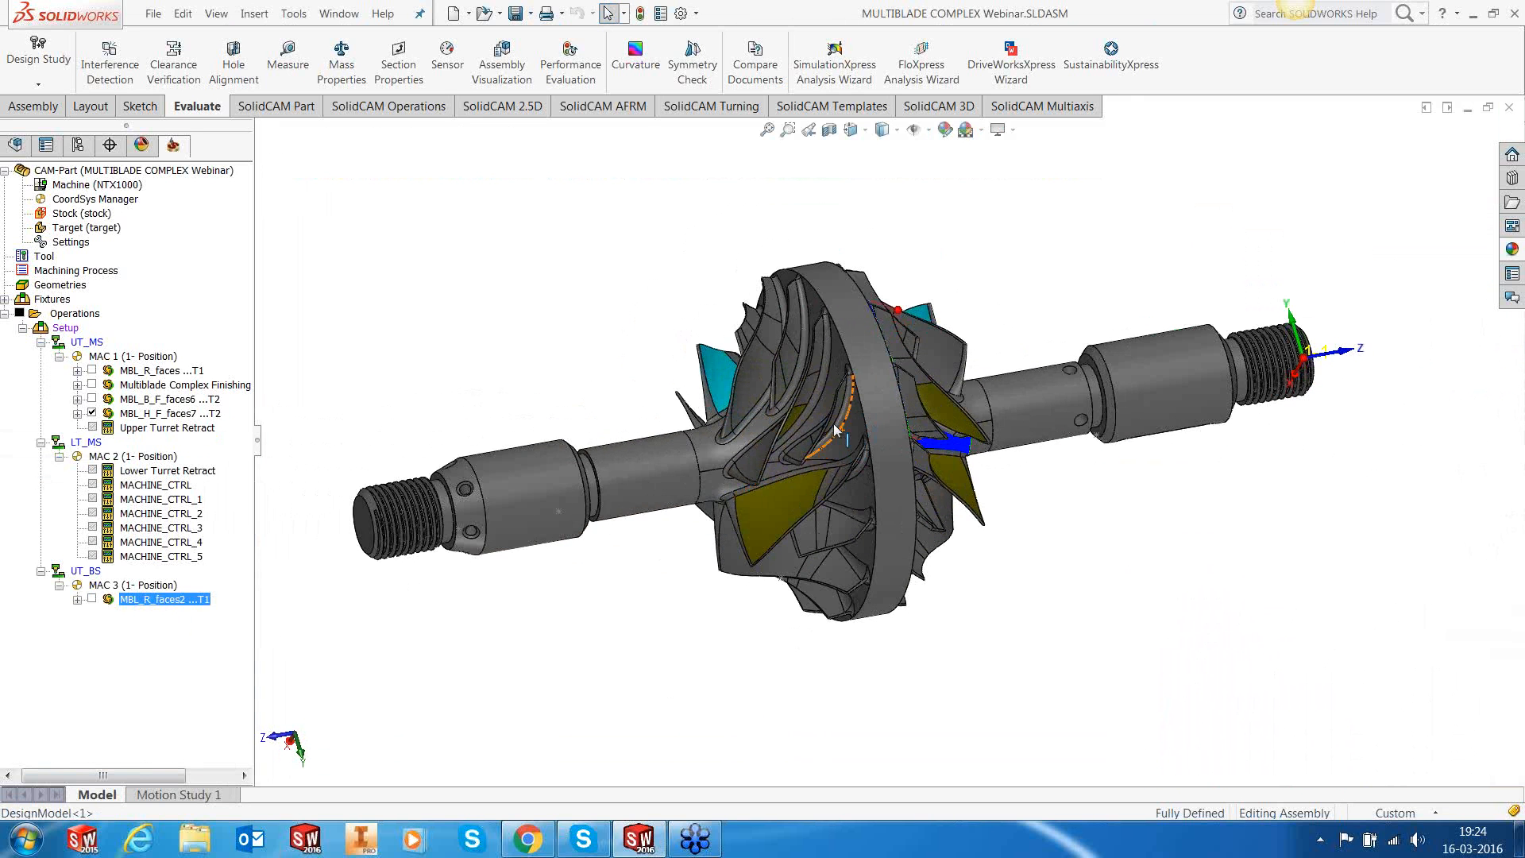
scroll(834, 425, down, 1)
scroll(834, 425, up, 1)
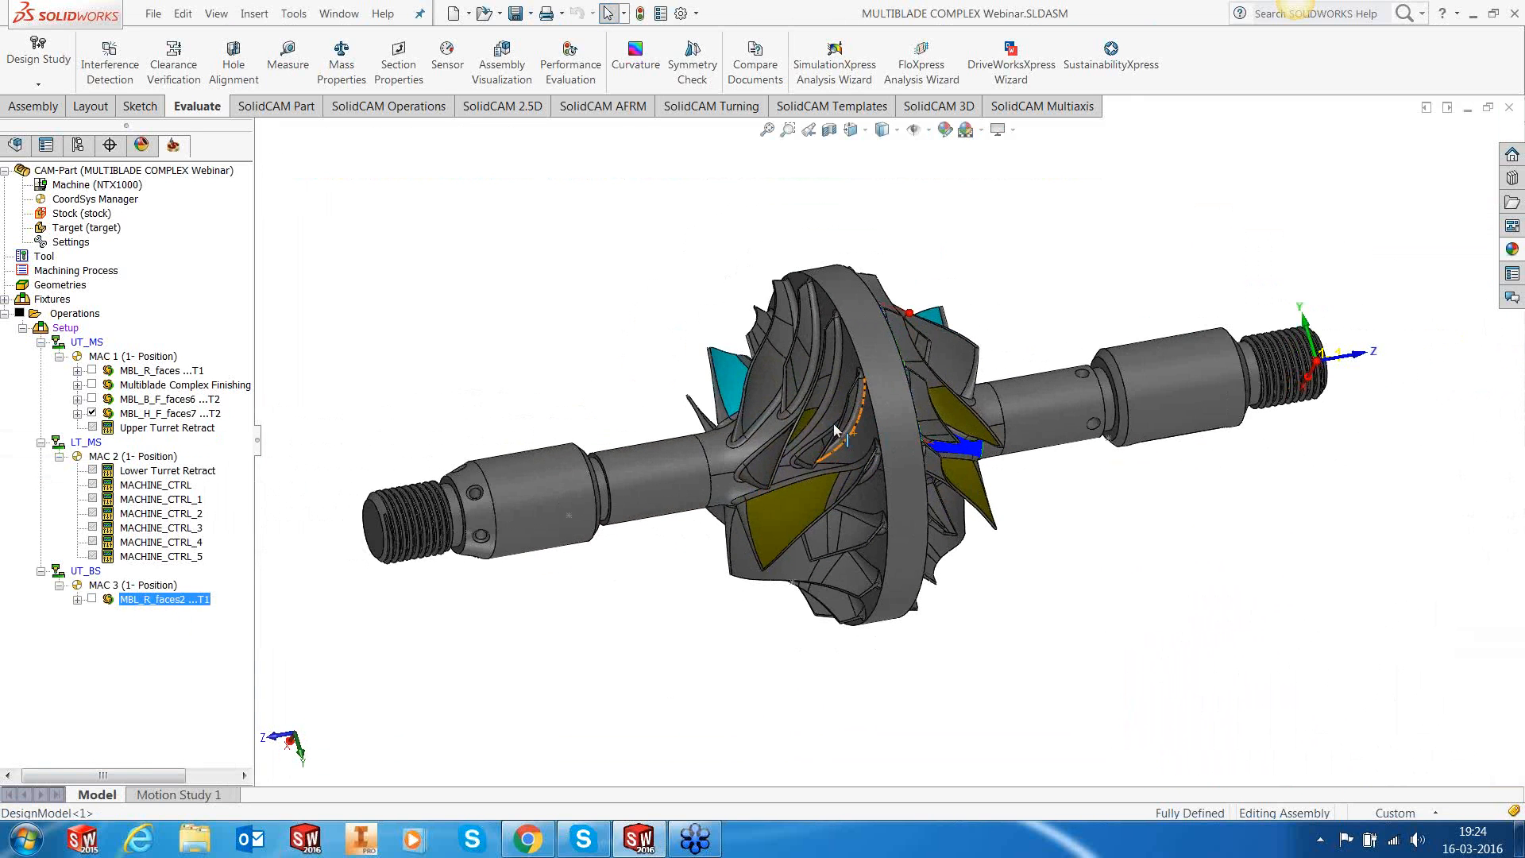